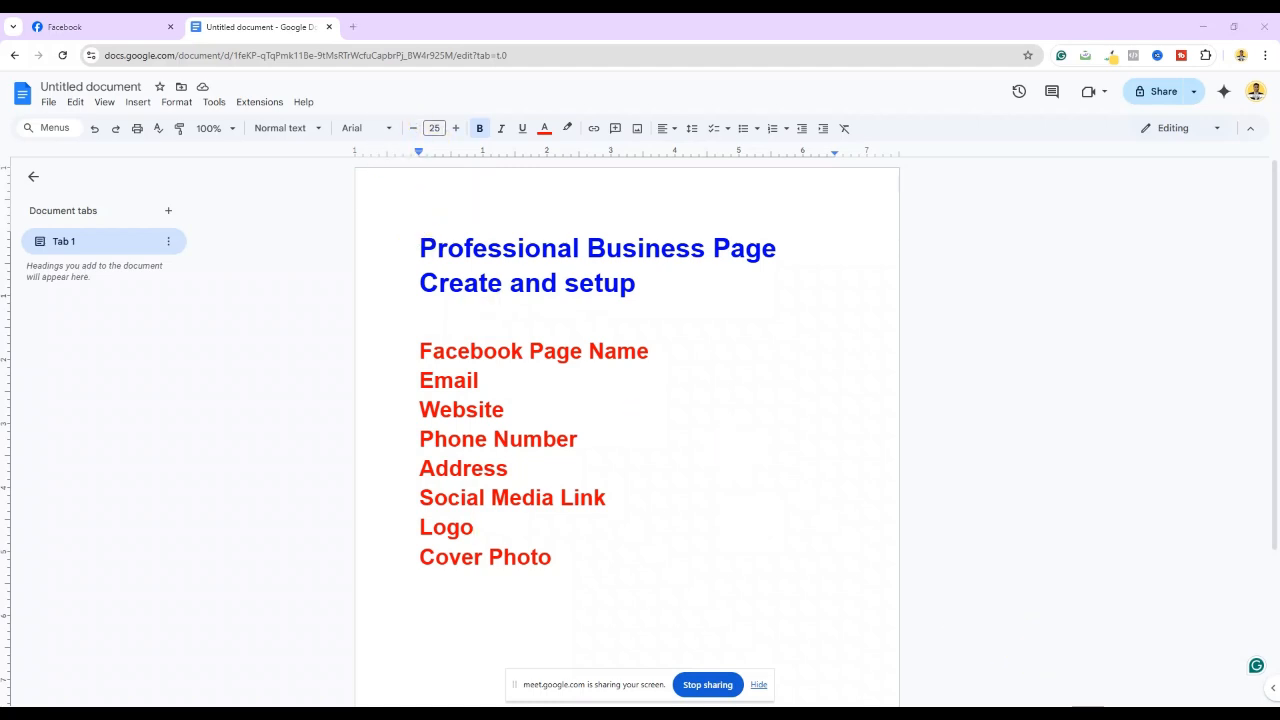
Capture the Google Docs page and draw a red box around the blue title 'Professional Business Page Create and setup'
key("Print")
mouse_move(279, 144)
left_mouse_down()
mouse_move(812, 596)
mouse_move(989, 701)
left_mouse_up()
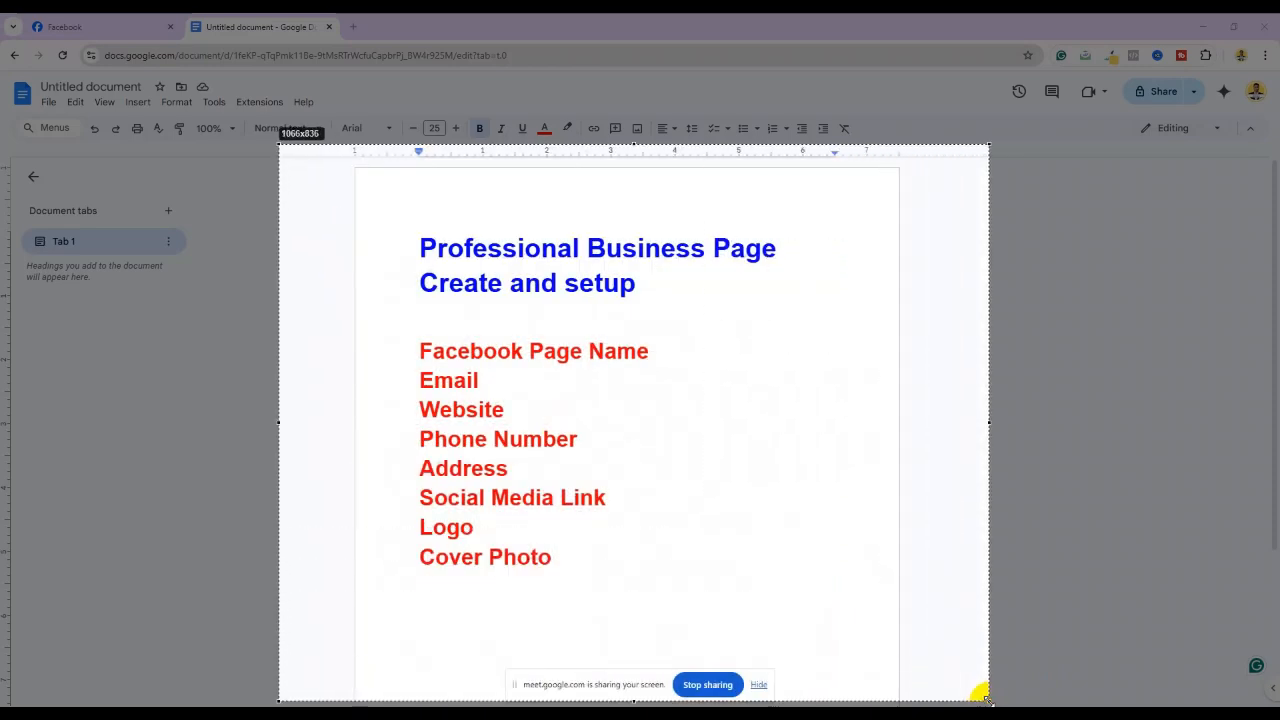
left_click(1002, 626)
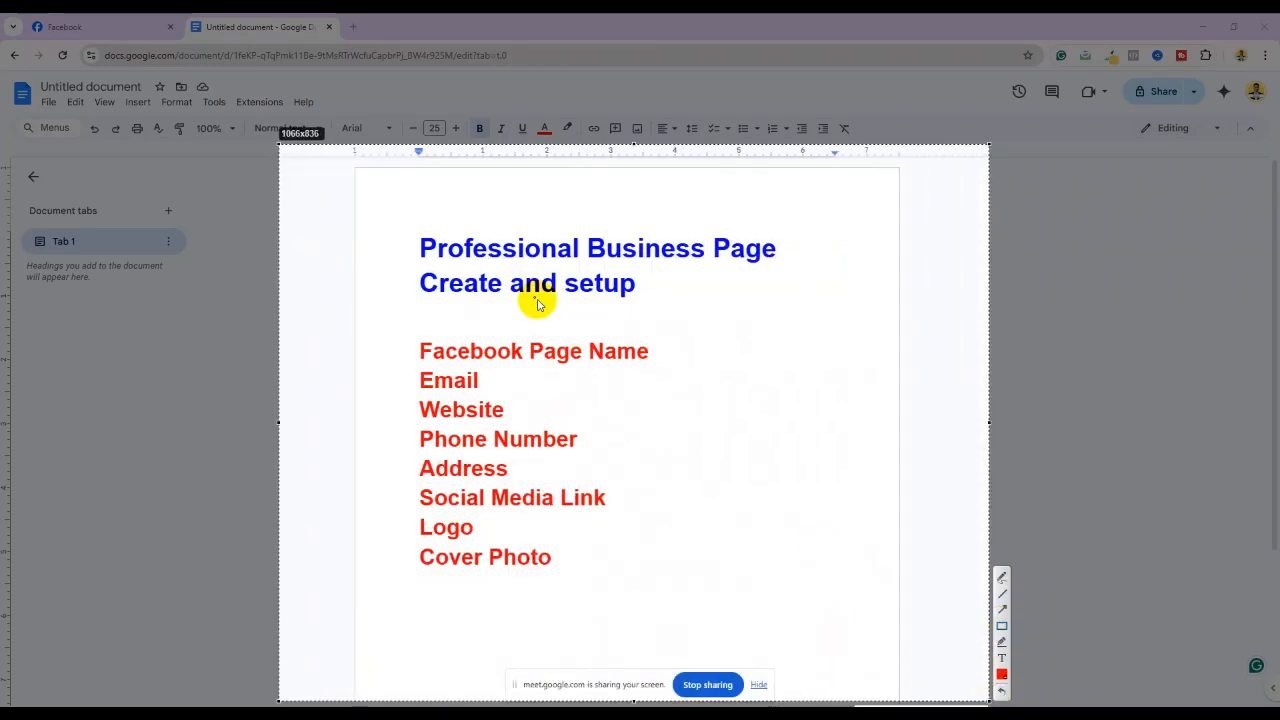
mouse_move(395, 216)
left_mouse_down()
mouse_move(582, 275)
mouse_move(836, 306)
left_mouse_up()
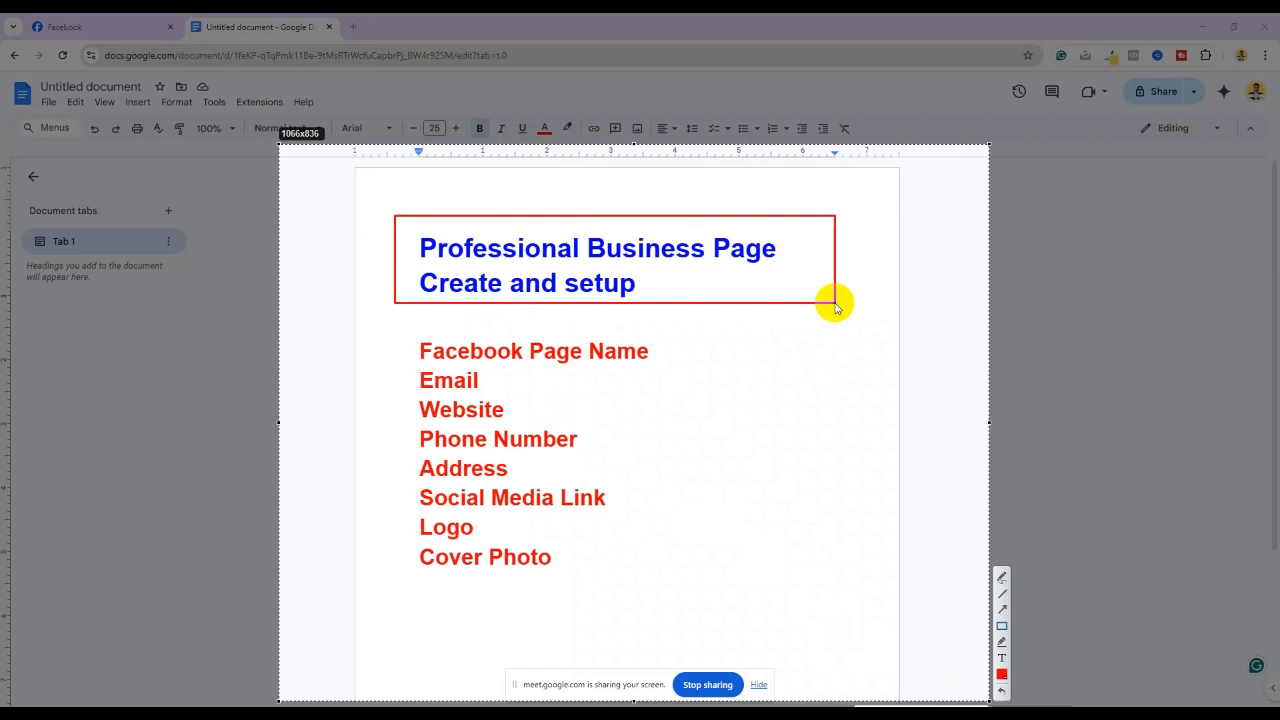
Draw a red box around the list from Facebook Page Name to Cover Photo
mouse_move(389, 322)
left_mouse_down()
mouse_move(553, 503)
mouse_move(662, 595)
left_mouse_up()
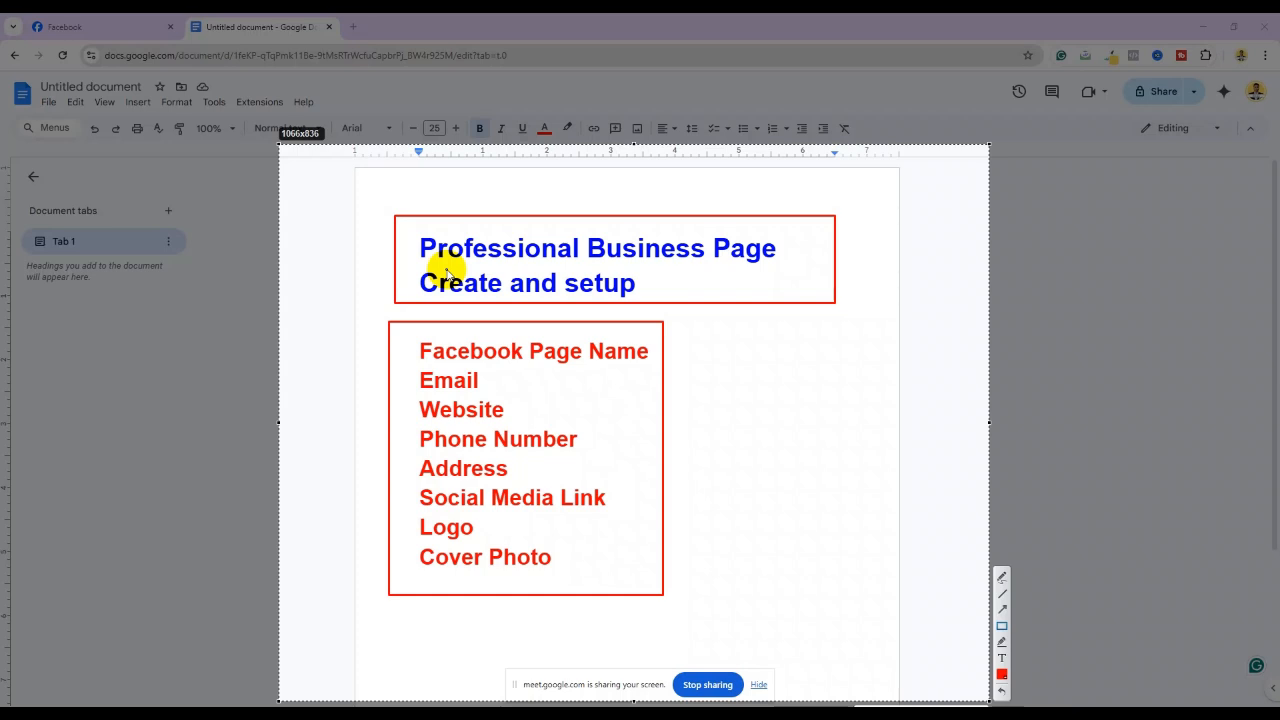
Outline the 'Facebook Page Name' list item with its own red box
left_click_drag(407, 340, 656, 369)
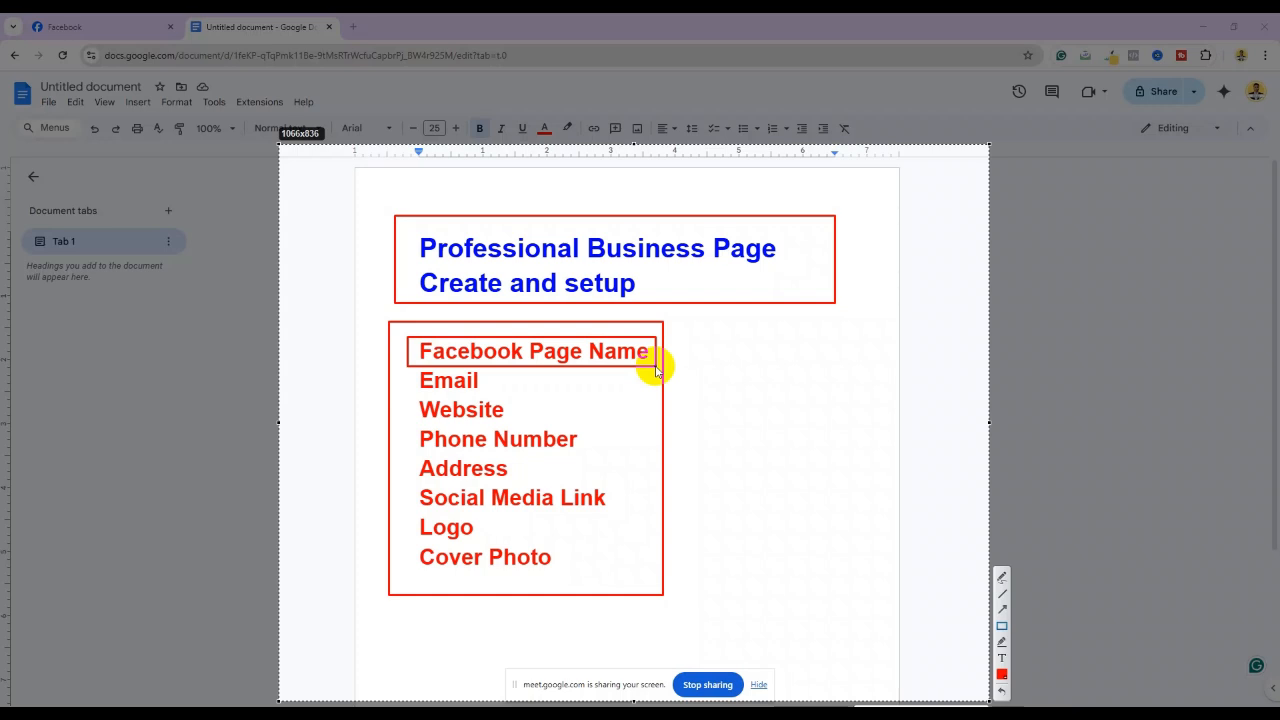
Draw separate red boxes around the 'Email' and 'Website' checklist items
left_click_drag(626, 358, 604, 362)
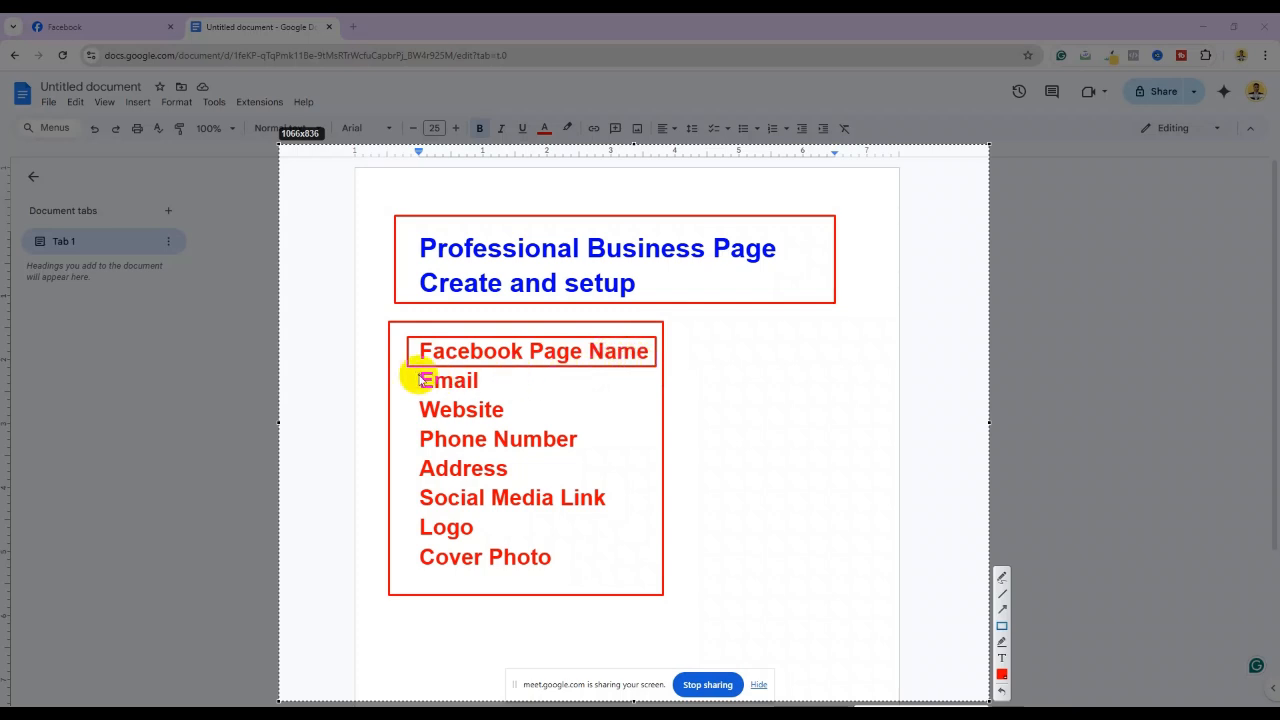
left_click_drag(407, 370, 501, 391)
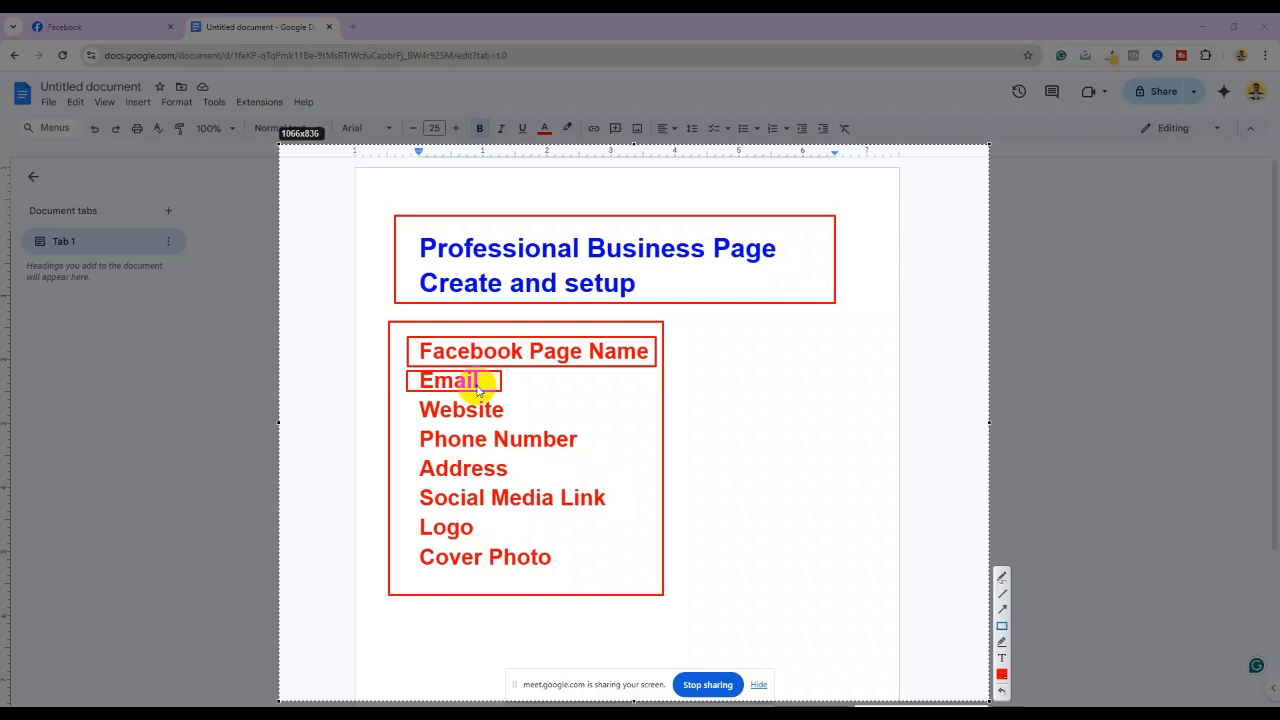
left_click_drag(402, 397, 520, 424)
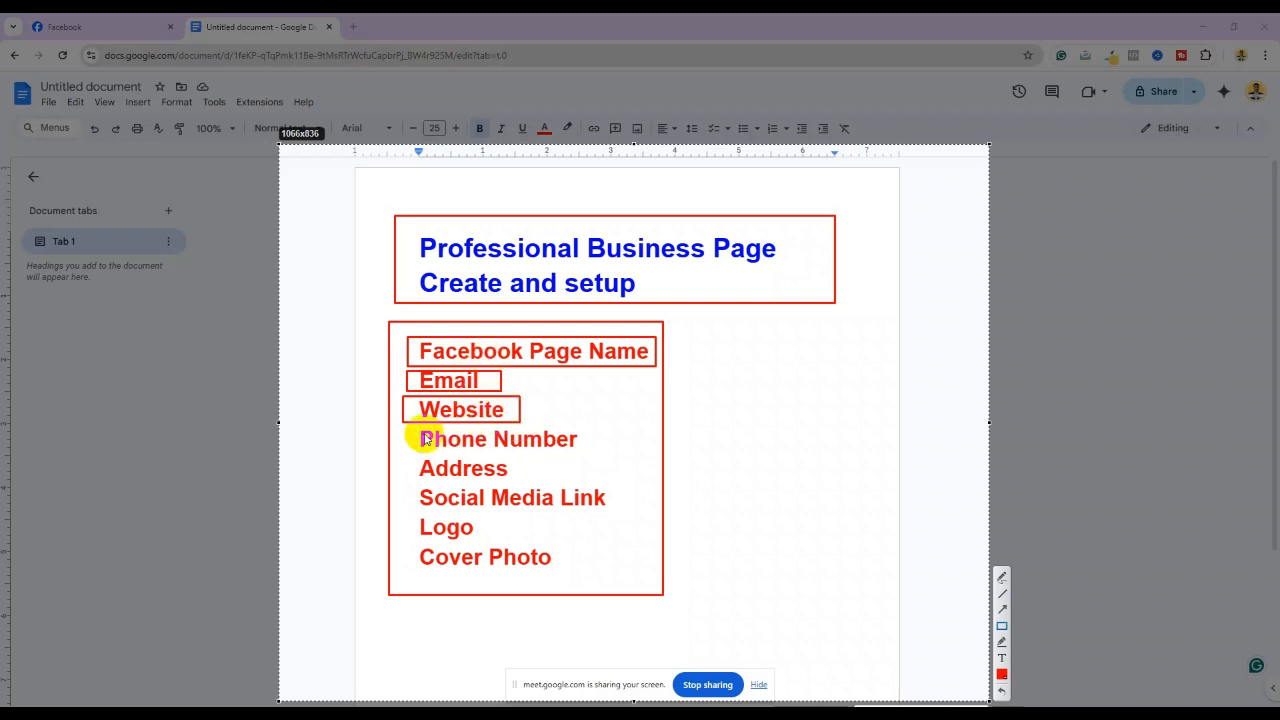
Draw red boxes around Phone Number, Address, Social Media Link, Logo and Cover Photo
left_click_drag(407, 428, 593, 453)
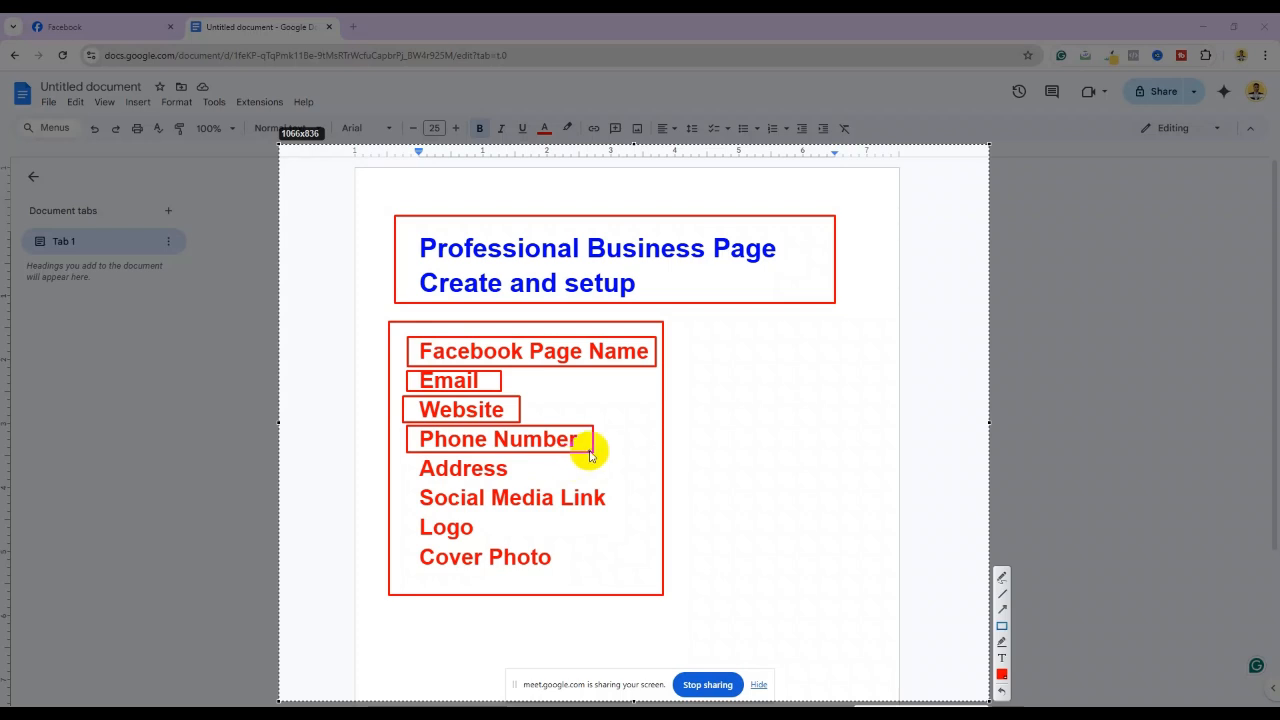
left_click_drag(406, 463, 551, 490)
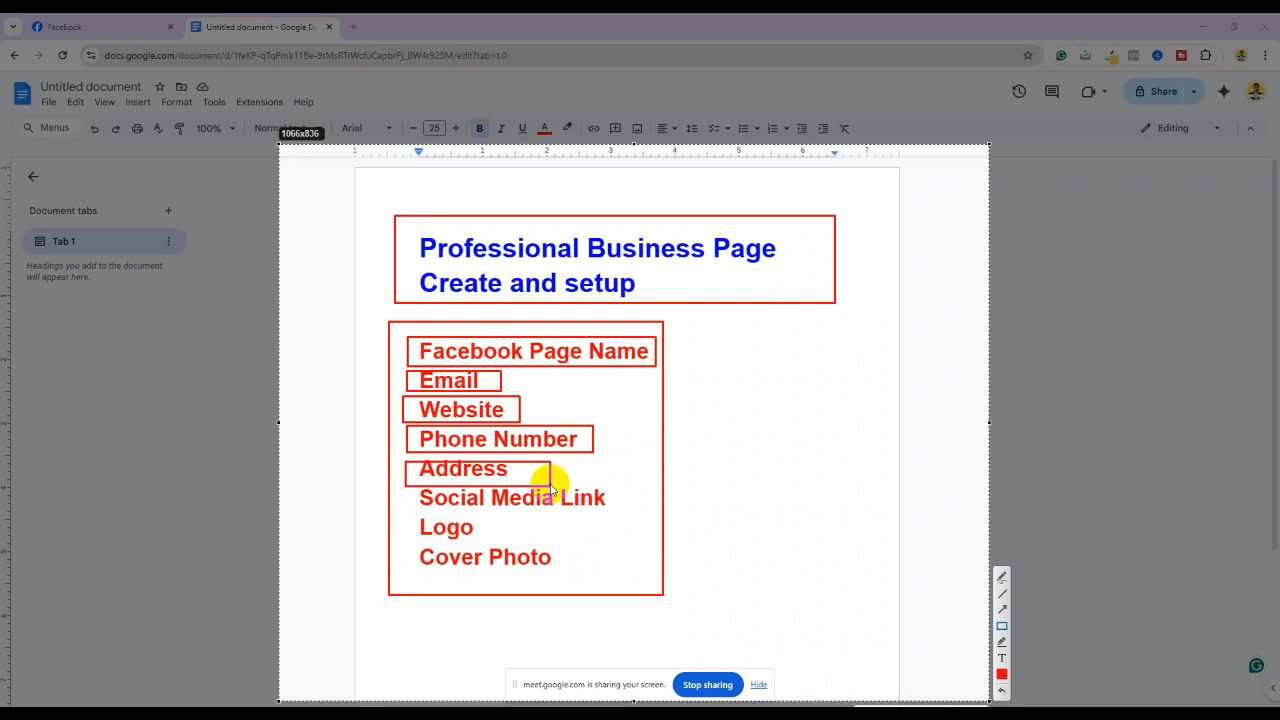
left_click_drag(403, 490, 620, 510)
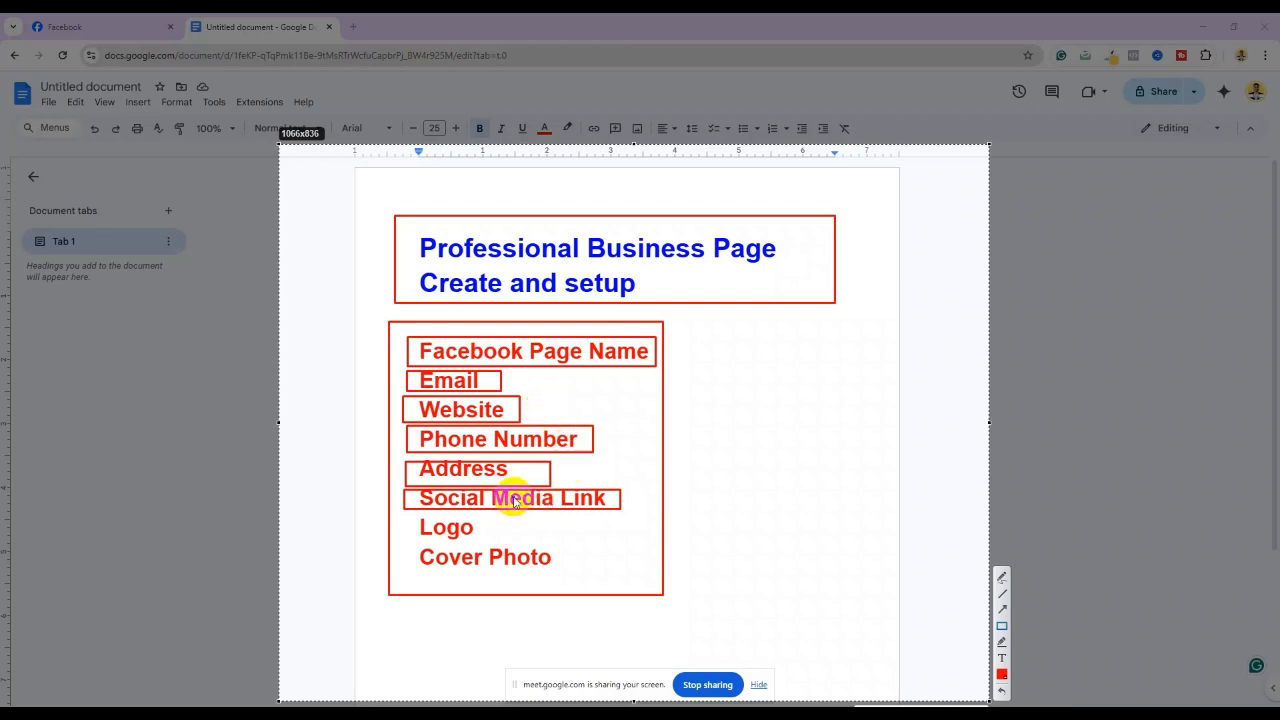
left_click_drag(401, 518, 502, 542)
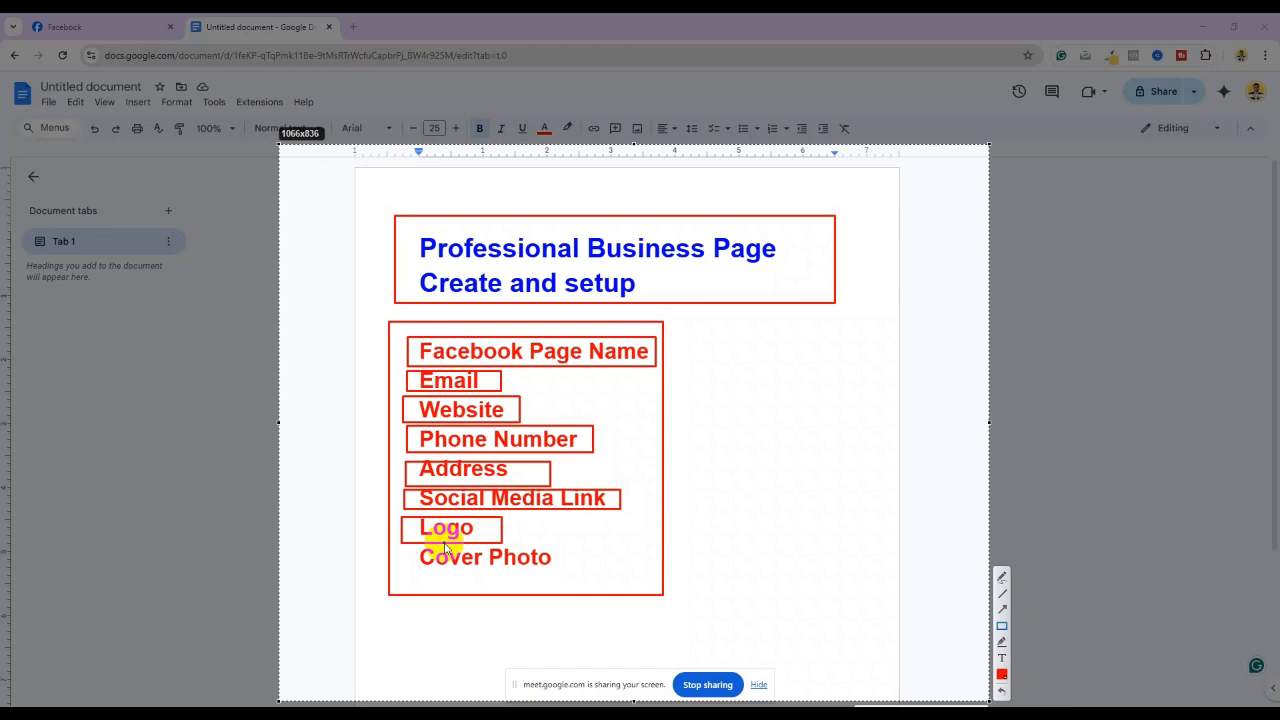
left_click_drag(393, 545, 572, 577)
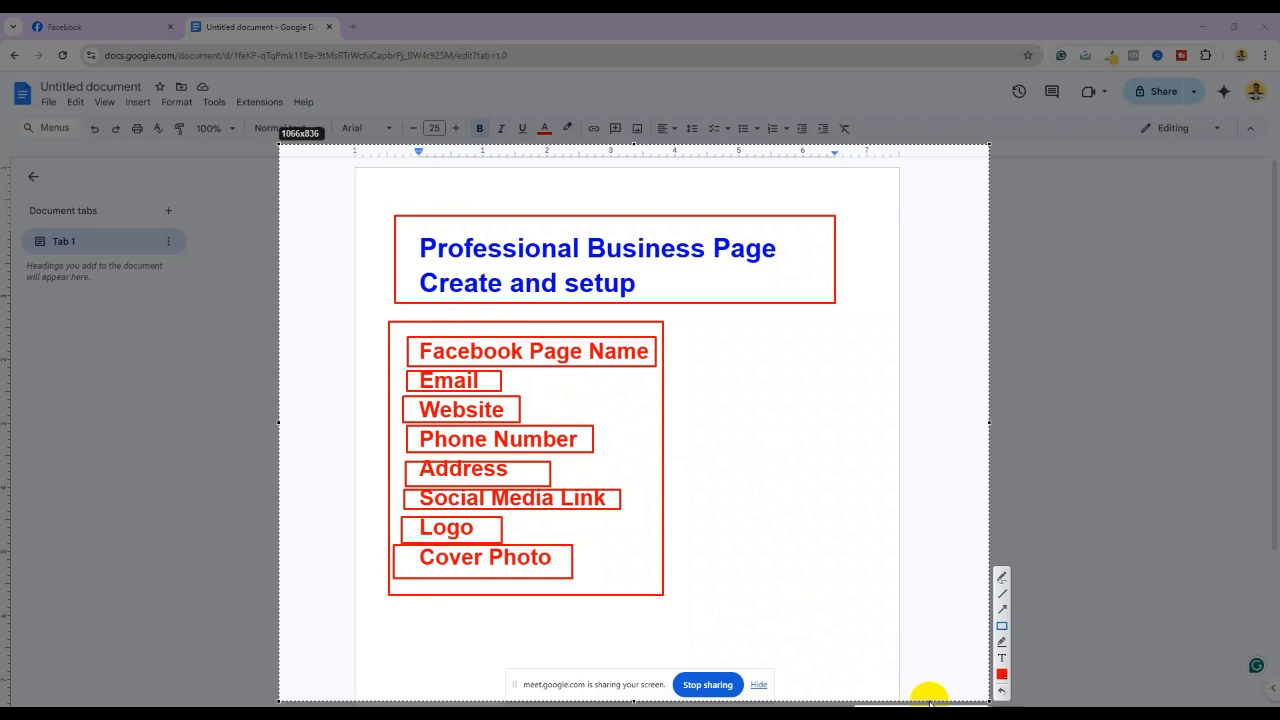
Dismiss the annotations, switch to the Facebook tab and scroll the home news feed
left_click(980, 714)
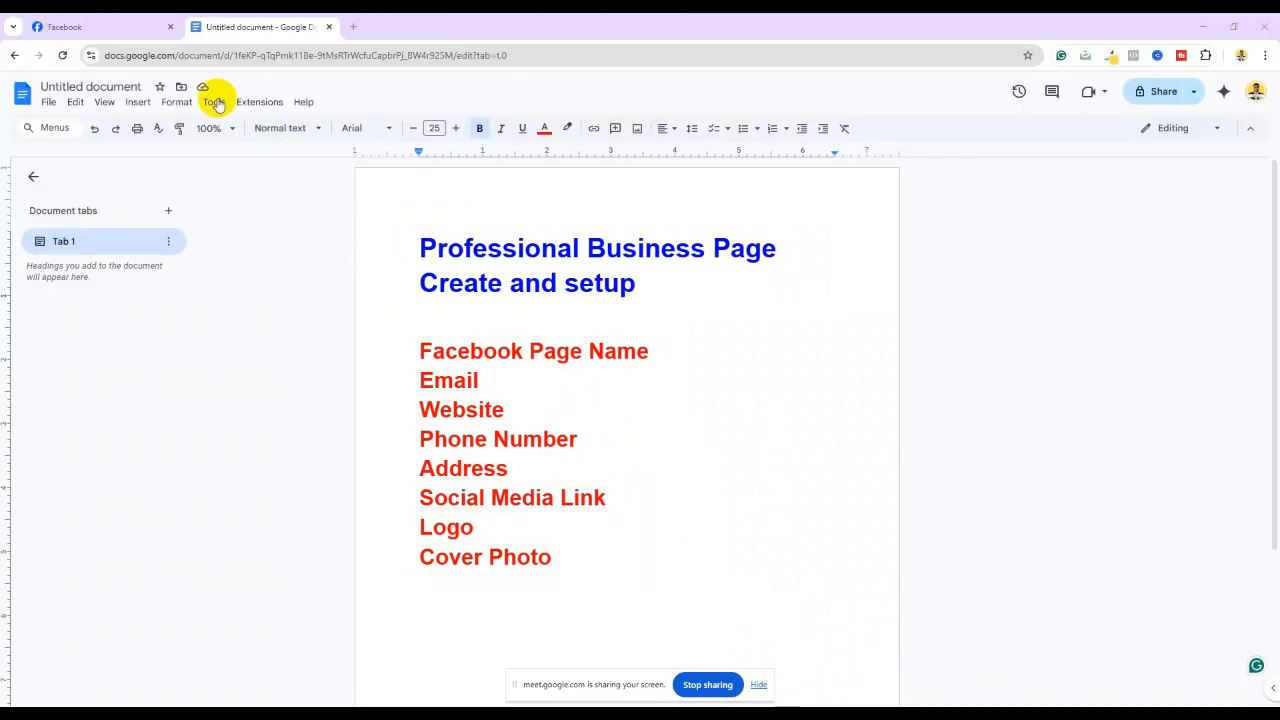
left_click(86, 24)
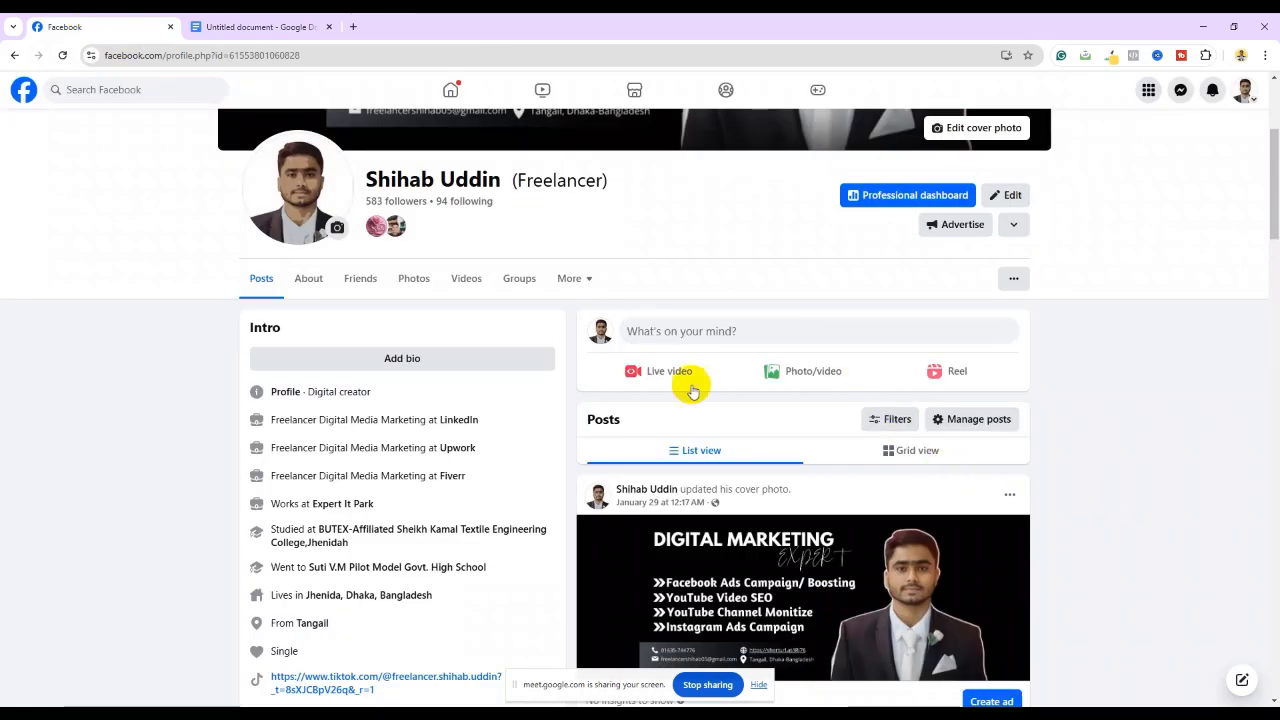
left_click(451, 92)
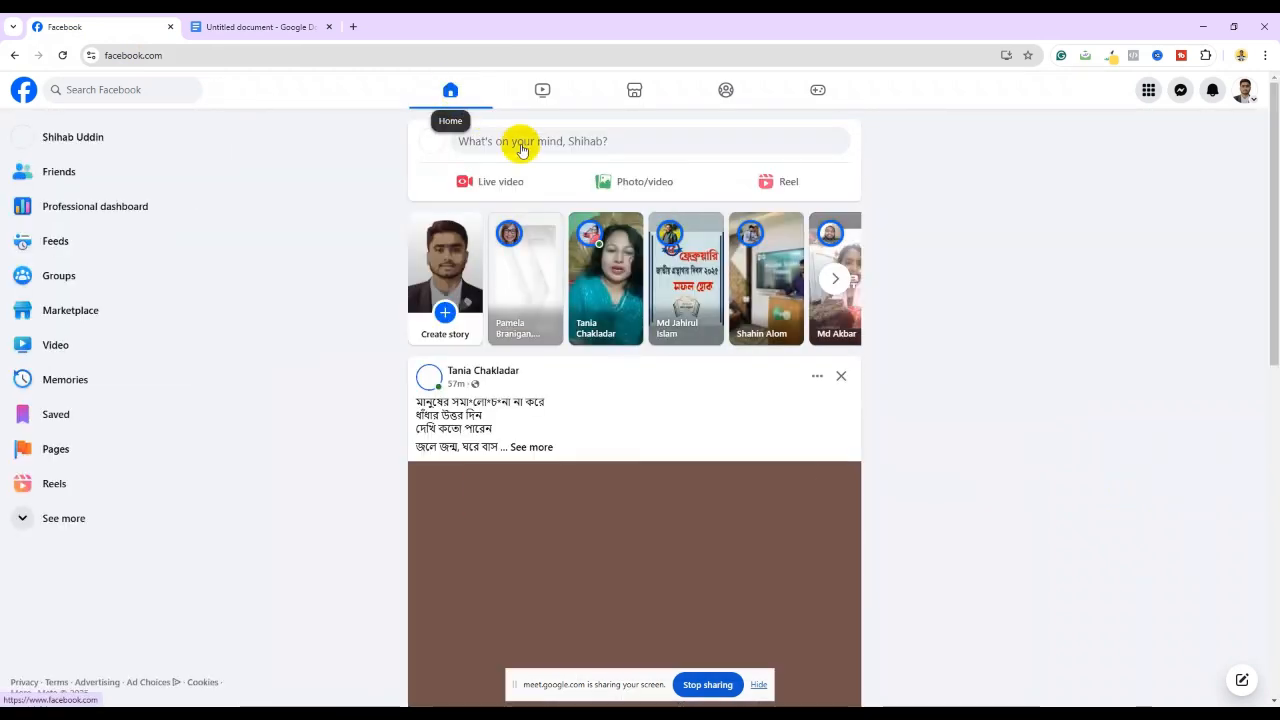
scroll(389, 318, "down", 8)
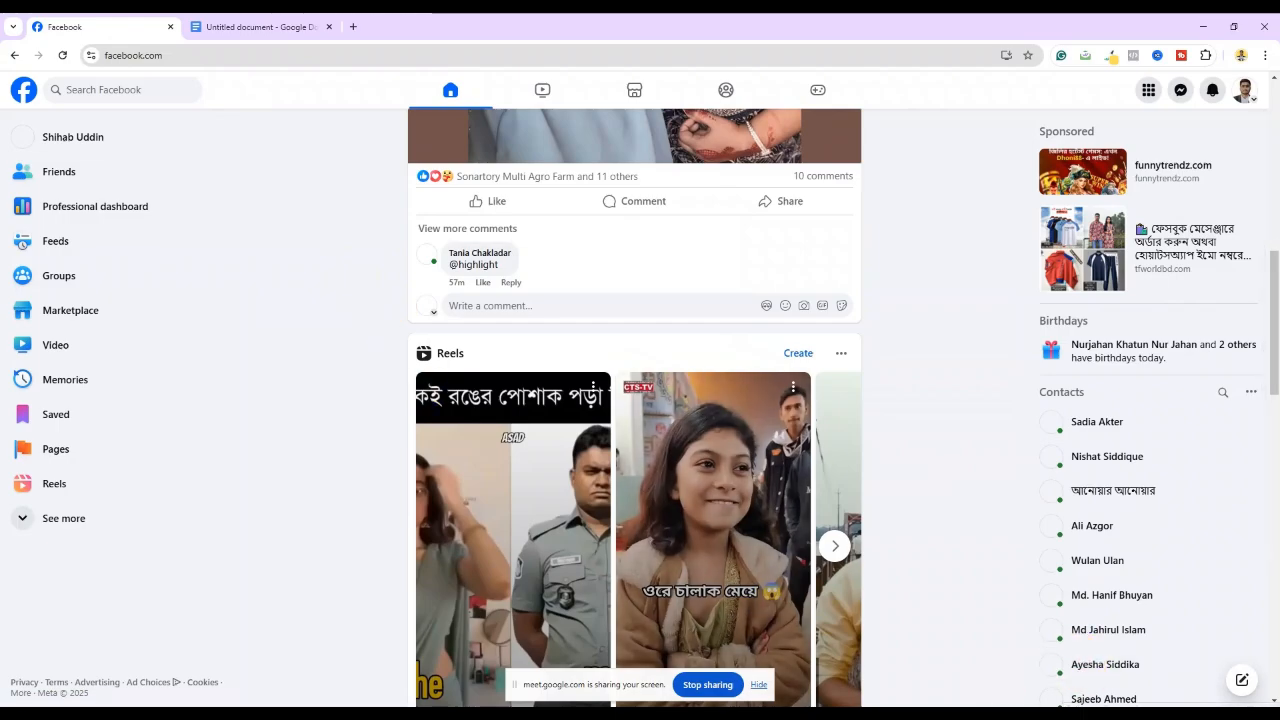
key("super+shift+s")
mouse_move(0, 115)
left_mouse_down()
mouse_move(90, 215)
mouse_move(960, 705)
mouse_move(996, 667)
left_mouse_up()
left_click(1008, 610)
left_click(1008, 593)
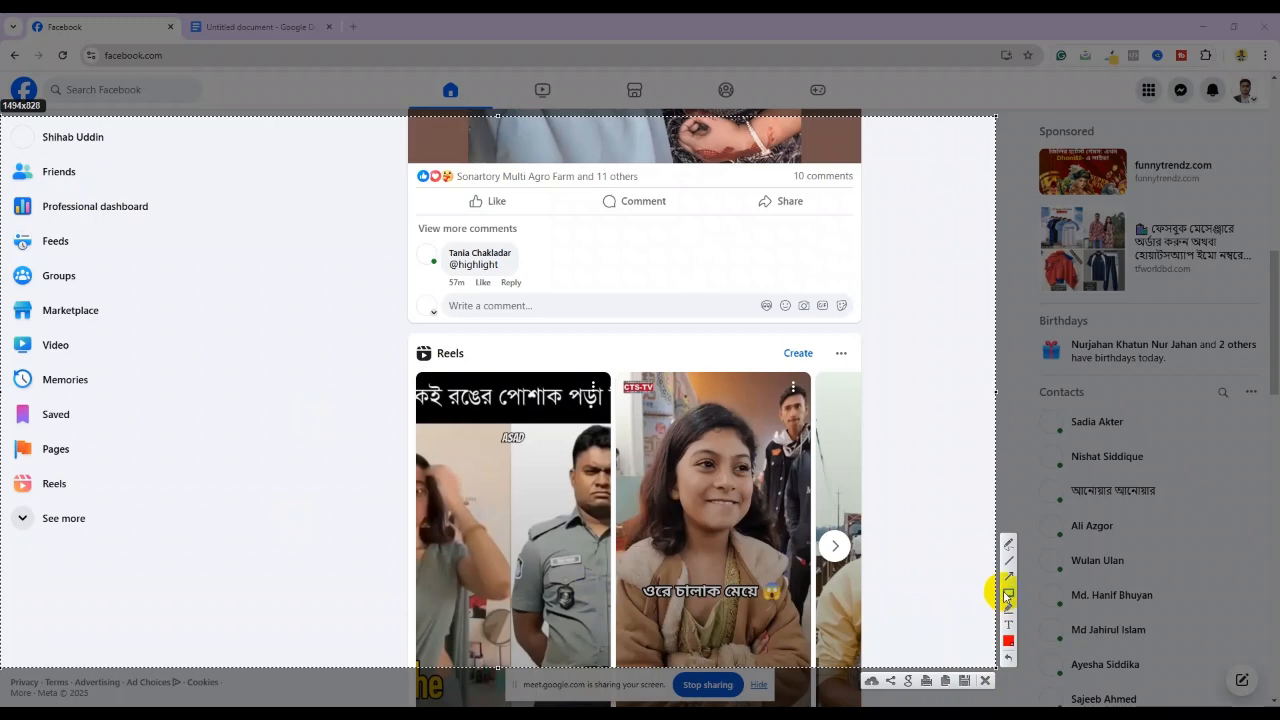
left_click_drag(1, 414, 93, 467)
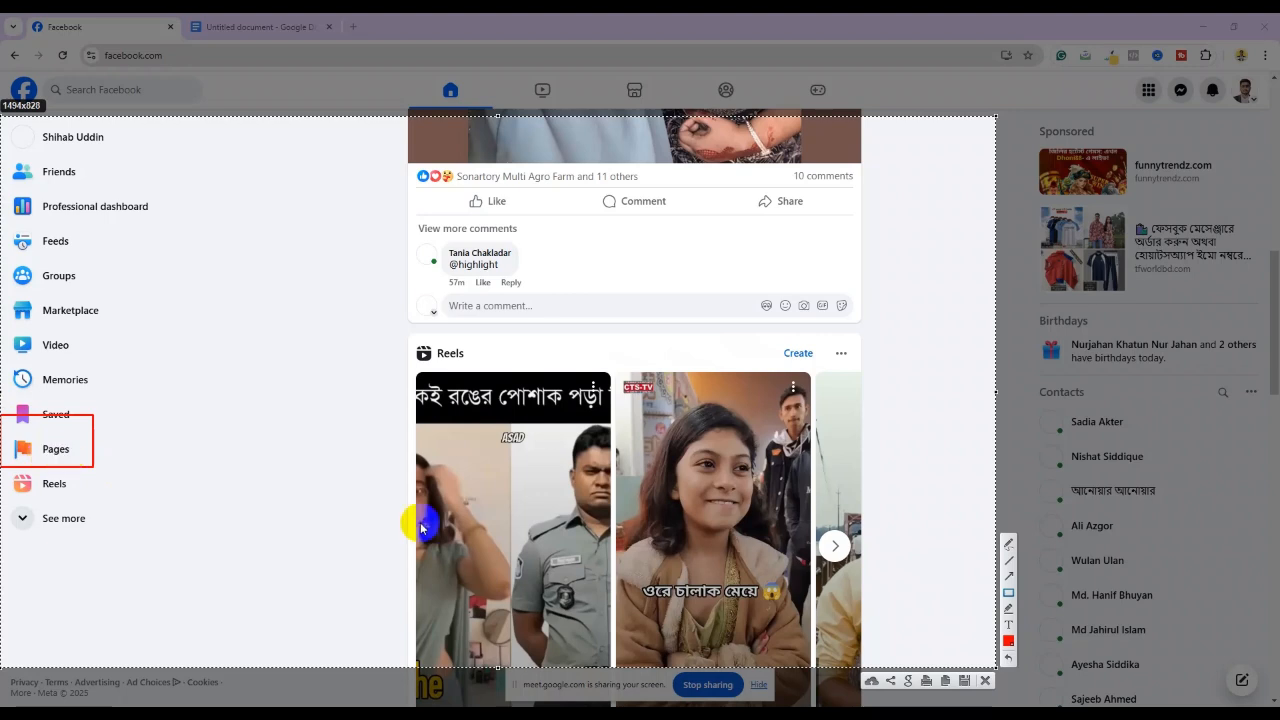
left_click(1009, 577)
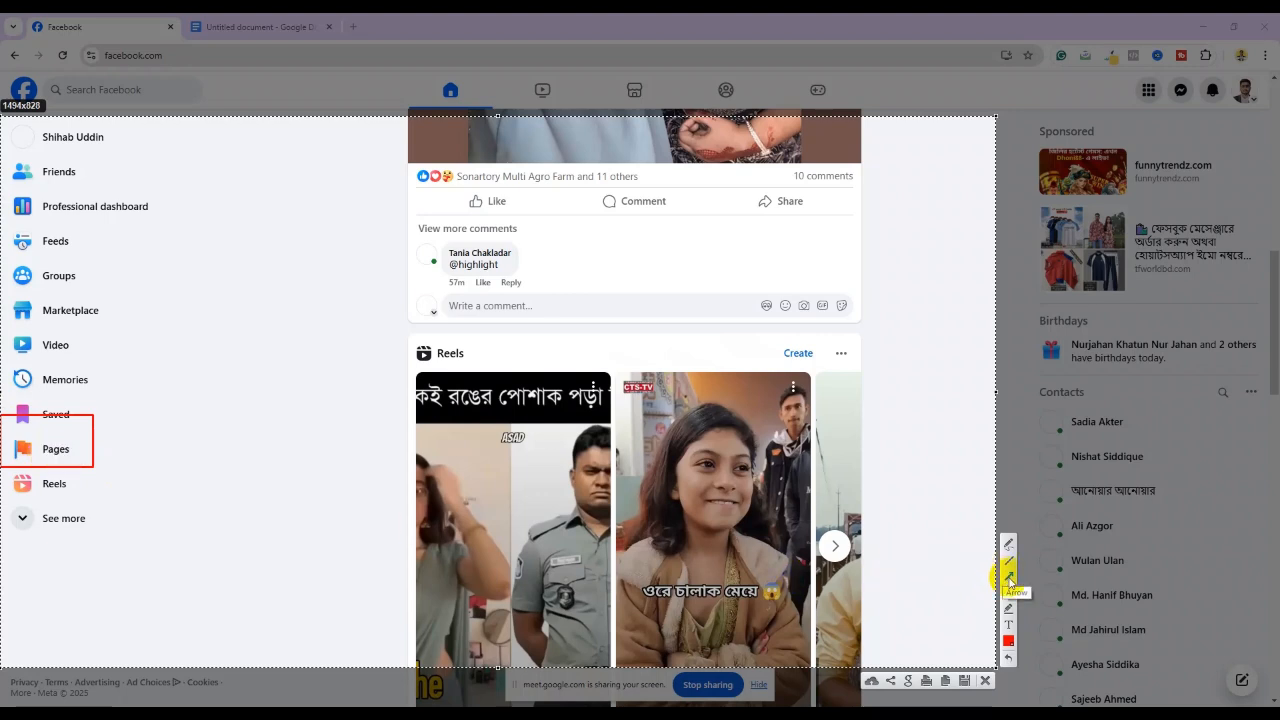
mouse_move(797, 305)
left_mouse_down()
mouse_move(200, 386)
mouse_move(107, 446)
left_mouse_up()
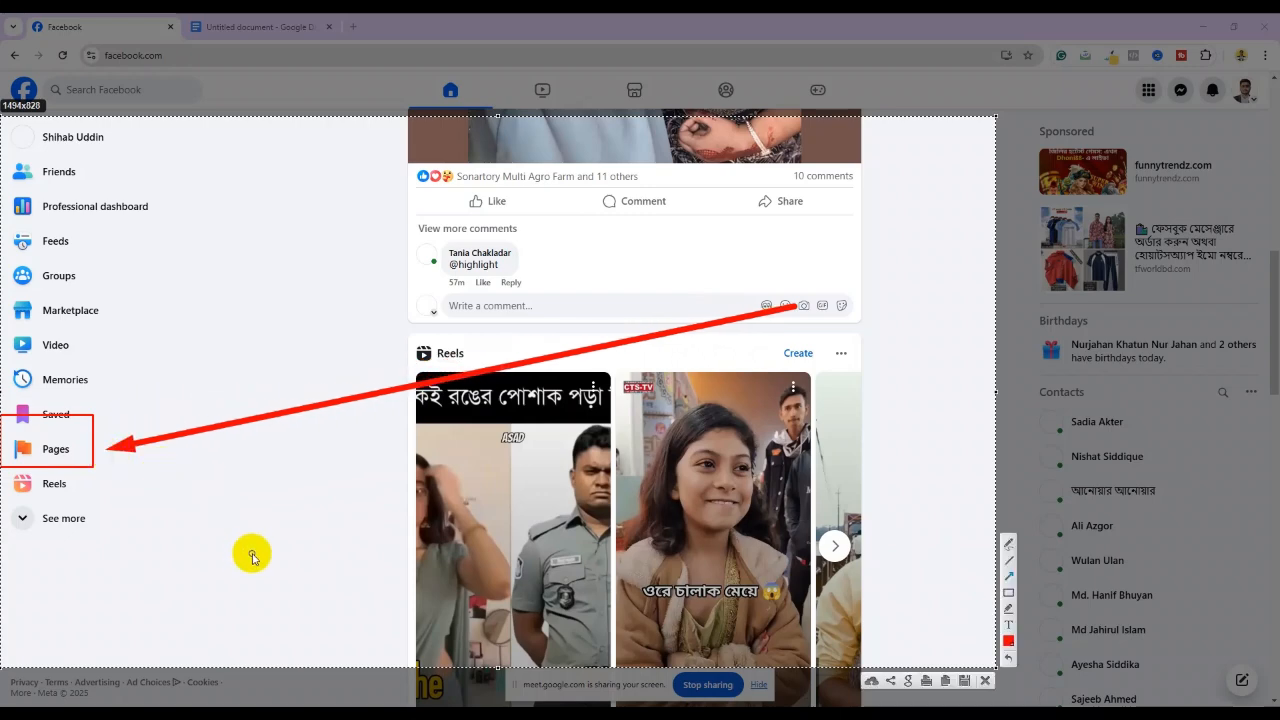
left_click(986, 681)
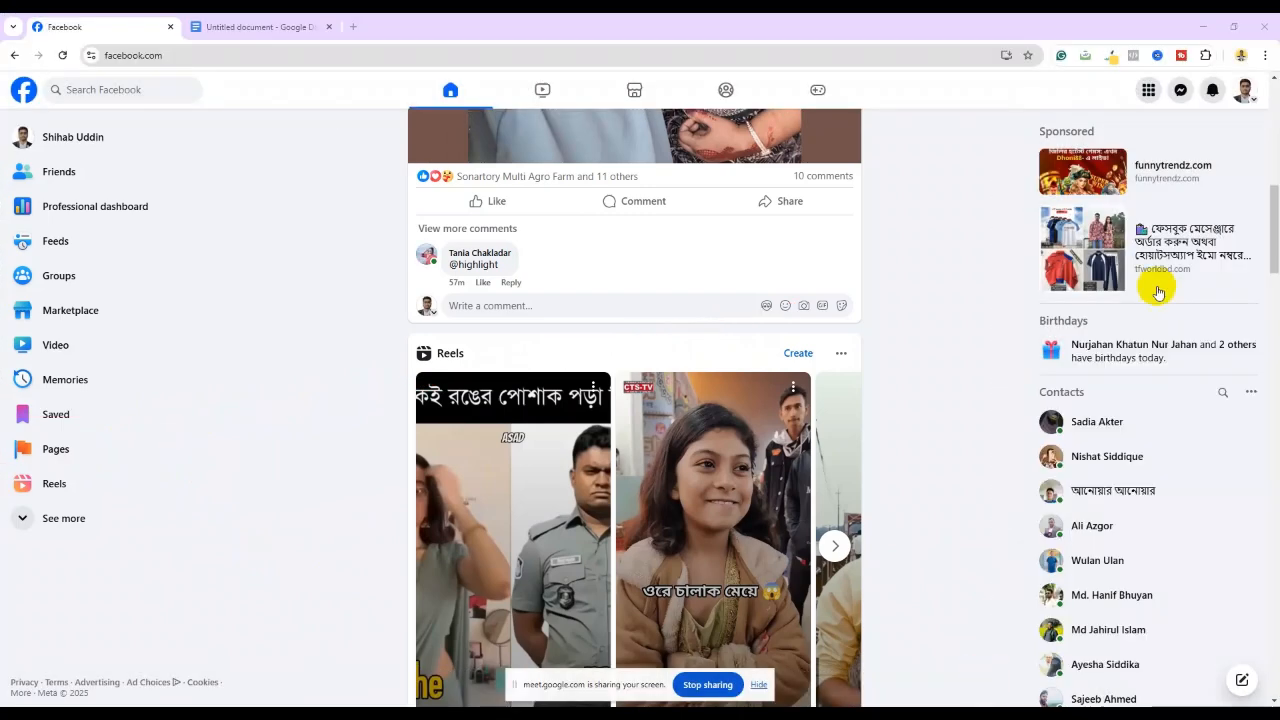
Open Facebook's Menu panel and capture it for rectangle annotation
left_click(1147, 94)
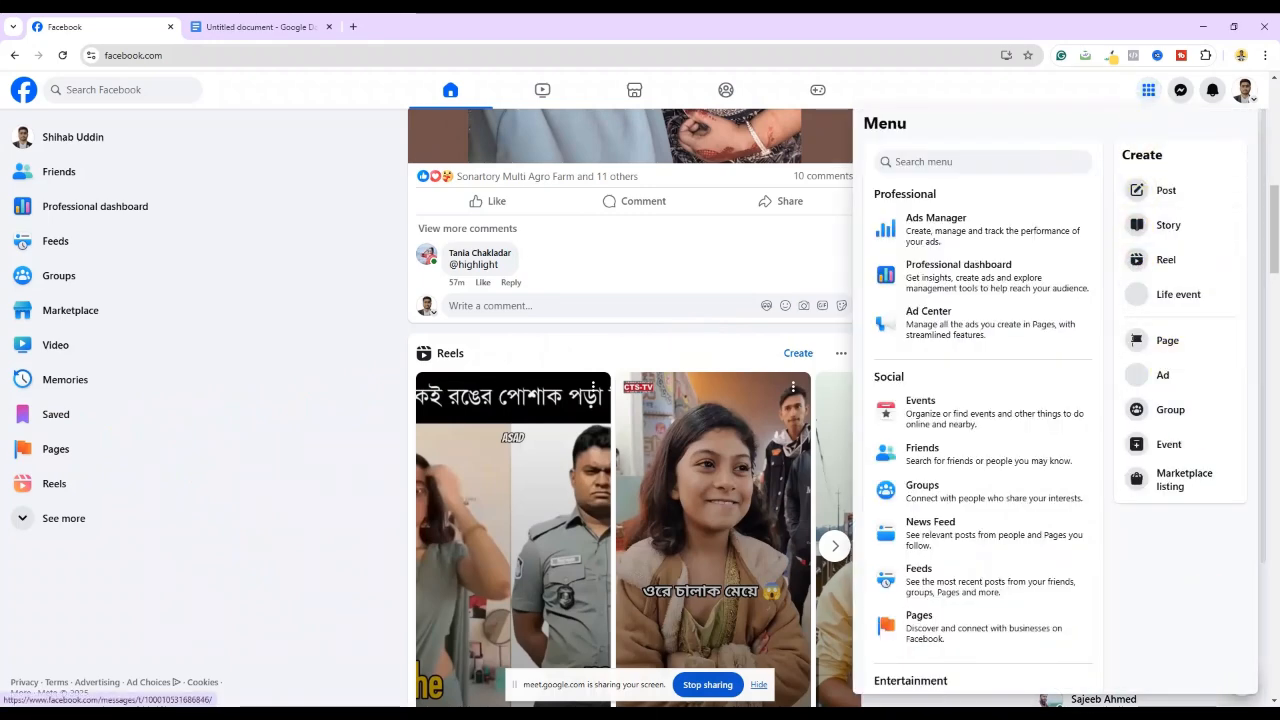
key("Print")
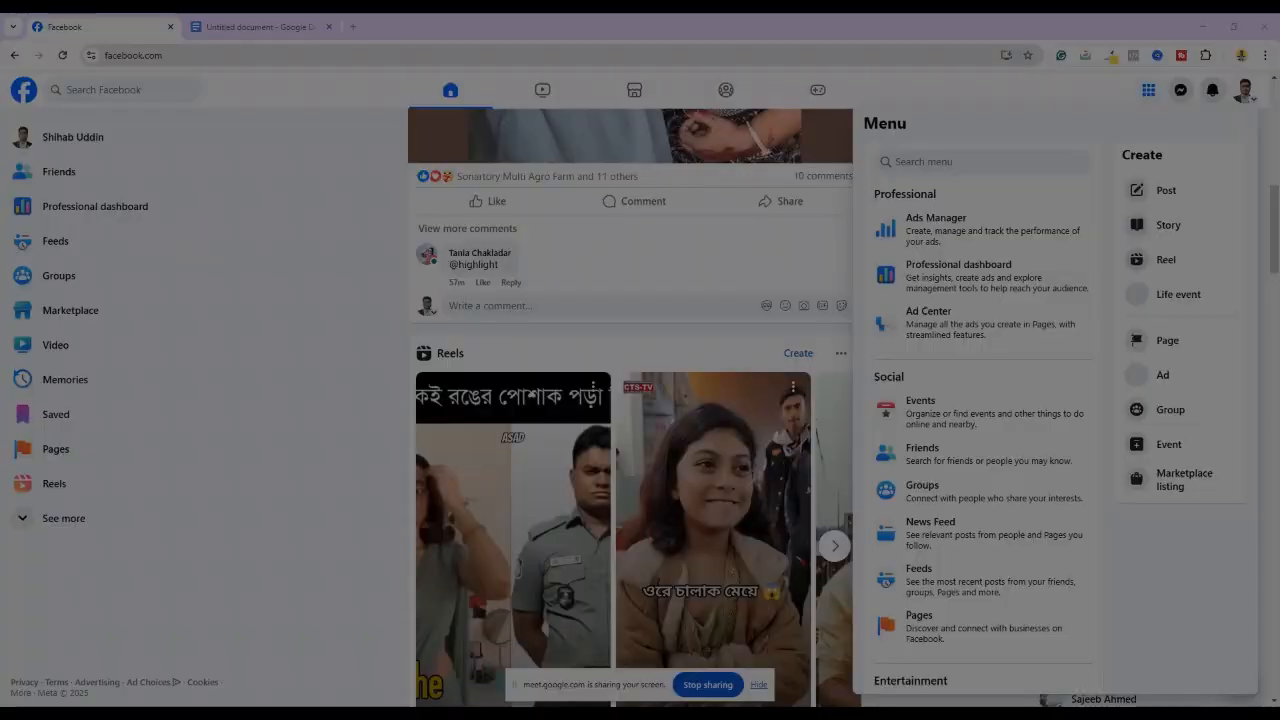
mouse_move(424, 71)
left_mouse_down()
mouse_move(858, 308)
mouse_move(1258, 697)
left_mouse_up()
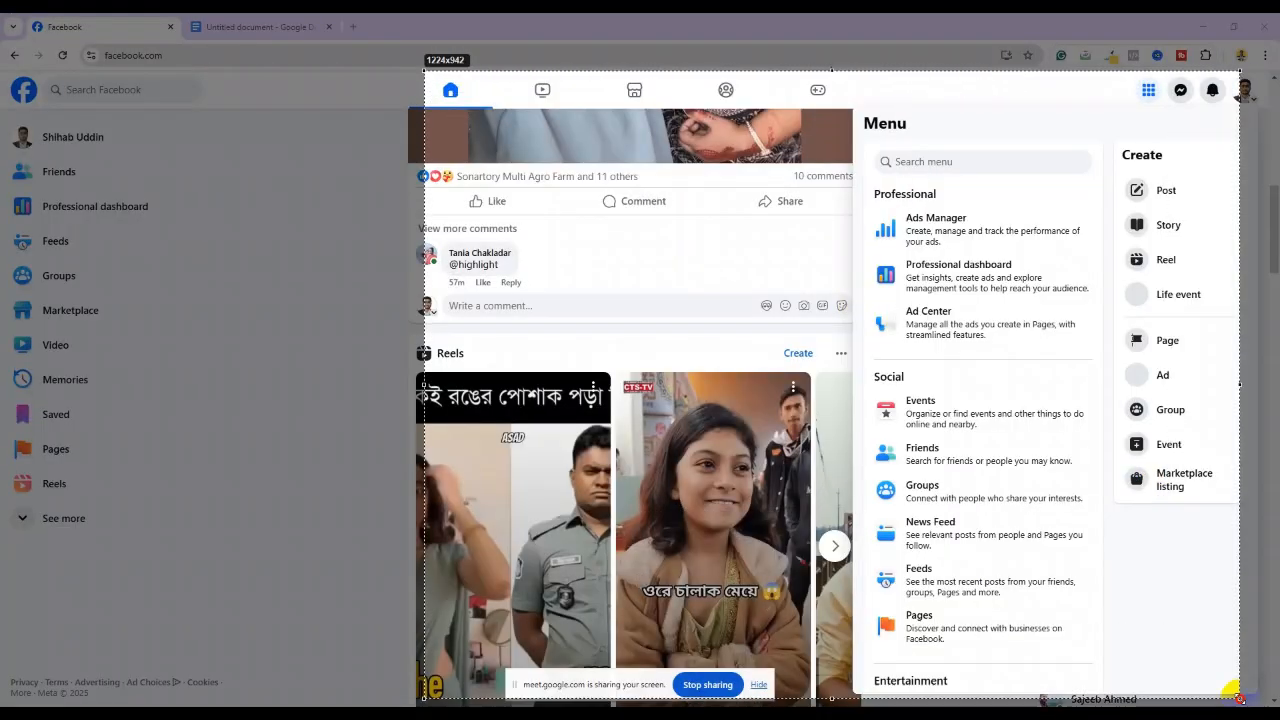
left_click(410, 622)
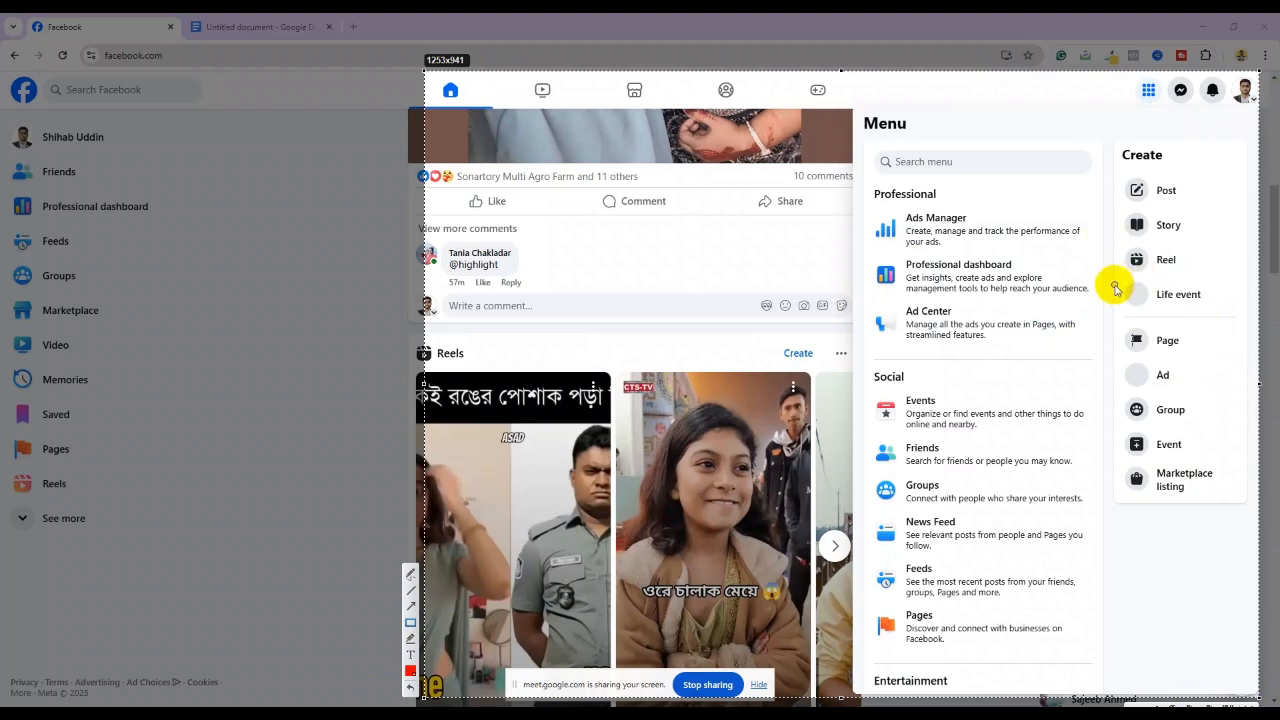
Mark three areas of the capture with red boxes, then close the Menu panel
left_click_drag(1096, 305, 1211, 372)
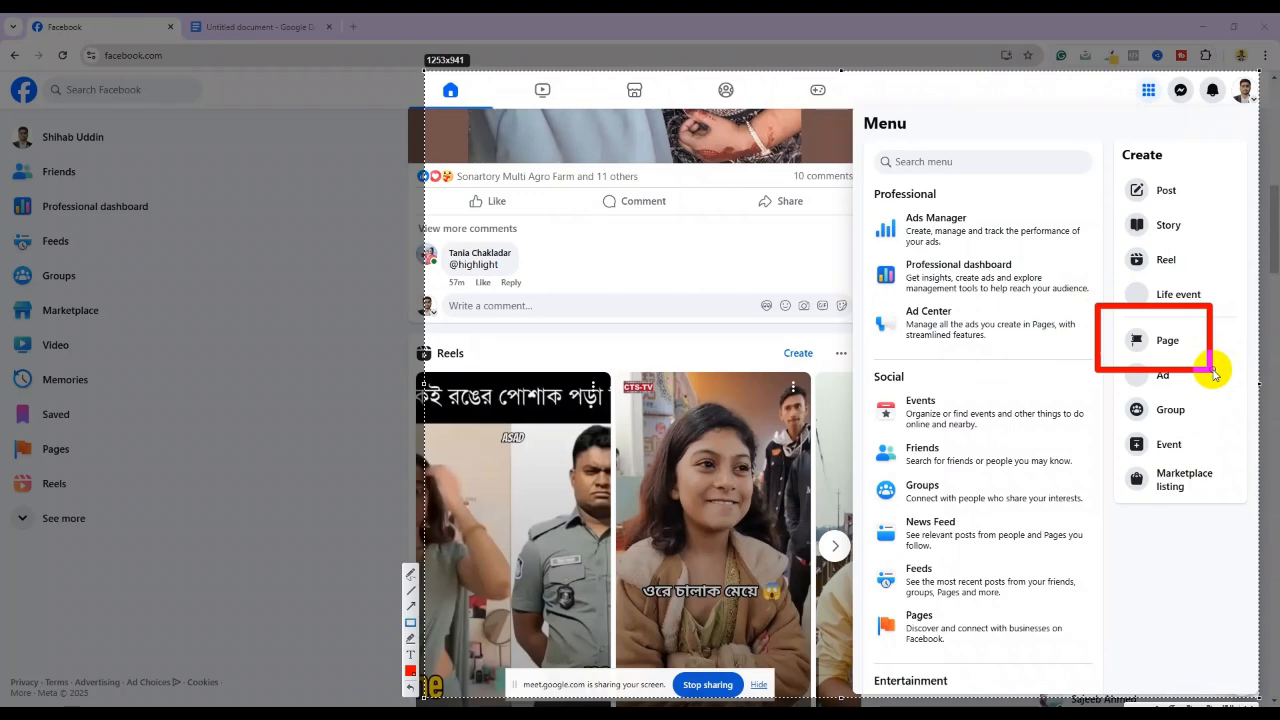
left_click_drag(1111, 64, 1176, 112)
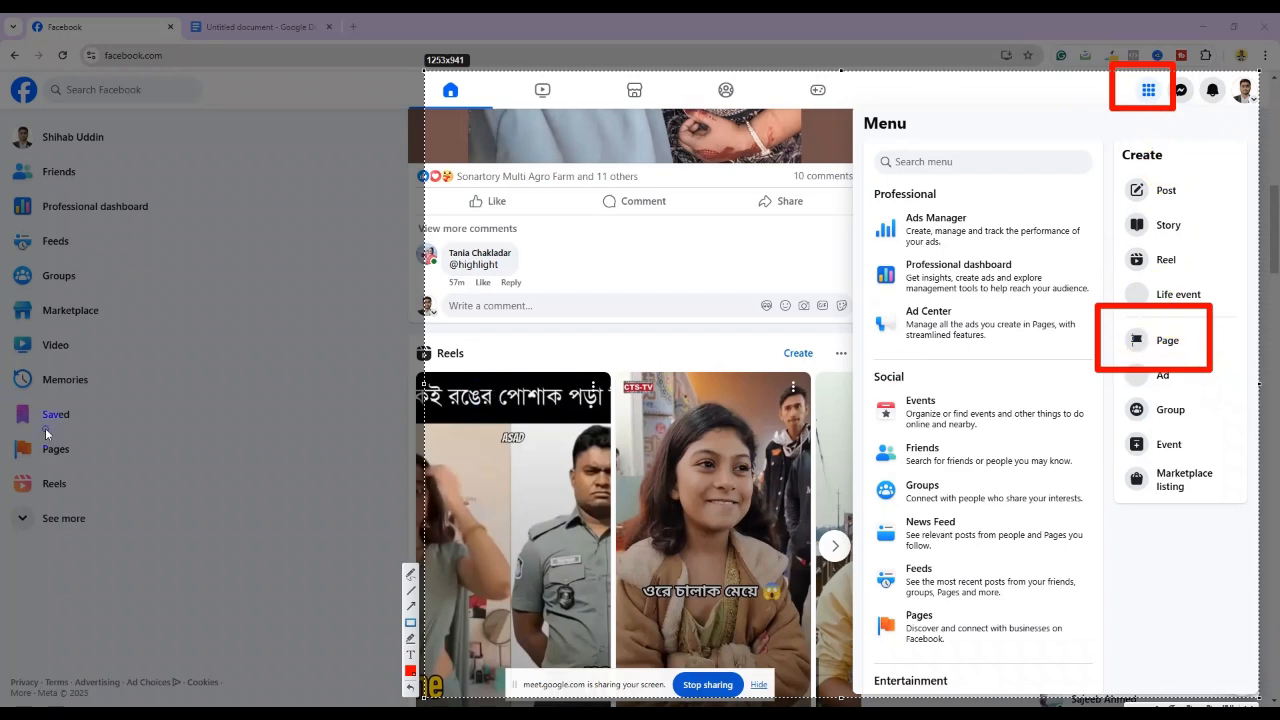
mouse_move(4, 428)
left_mouse_down()
mouse_move(168, 489)
mouse_move(175, 472)
left_mouse_up()
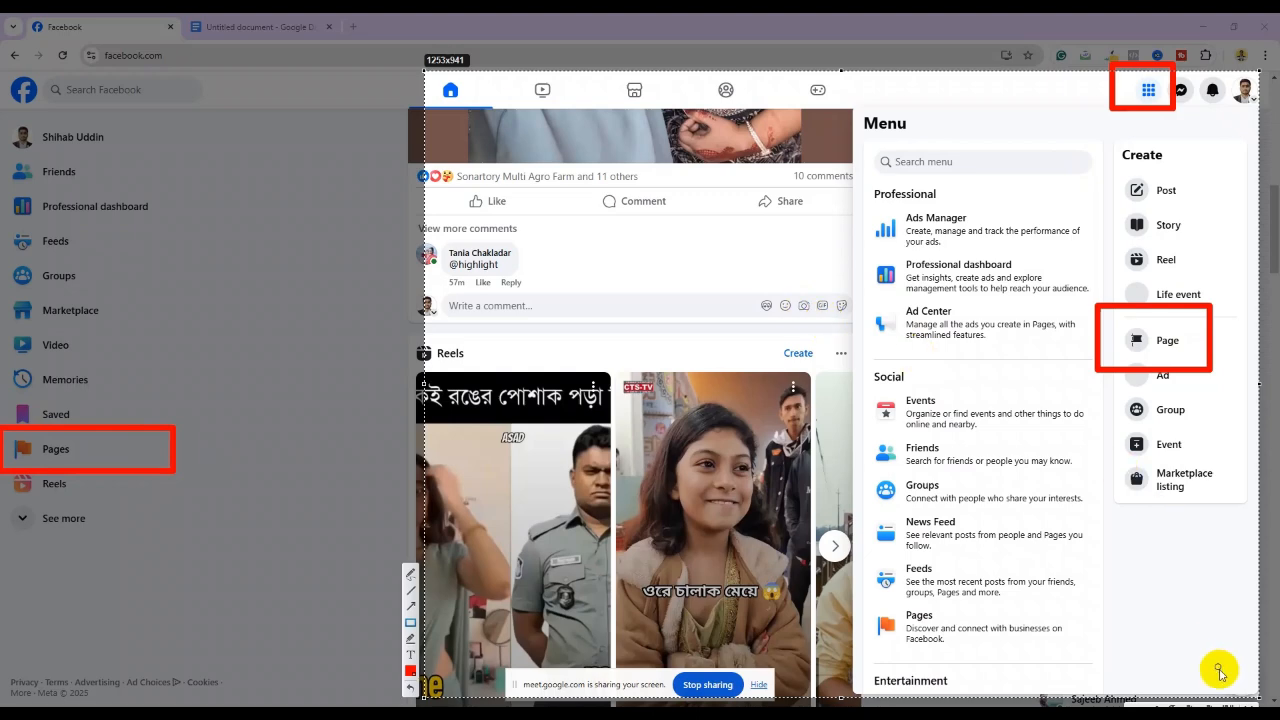
left_click(1214, 708)
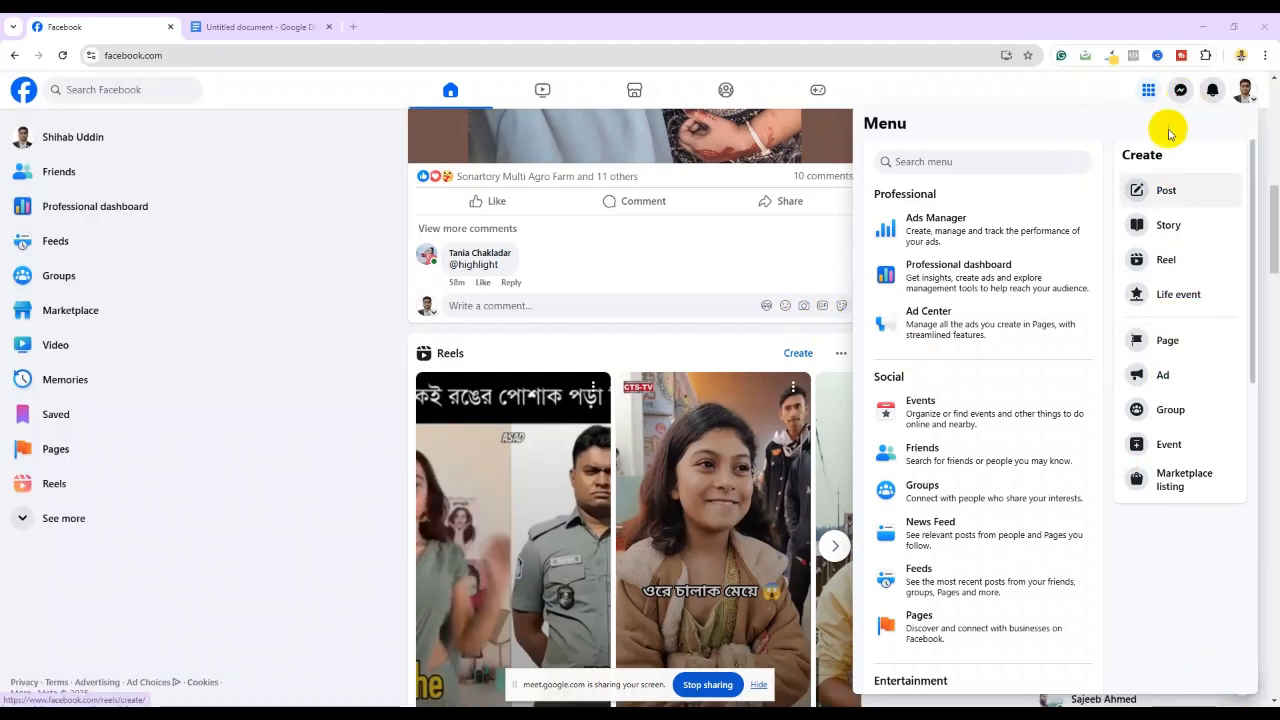
left_click(1150, 91)
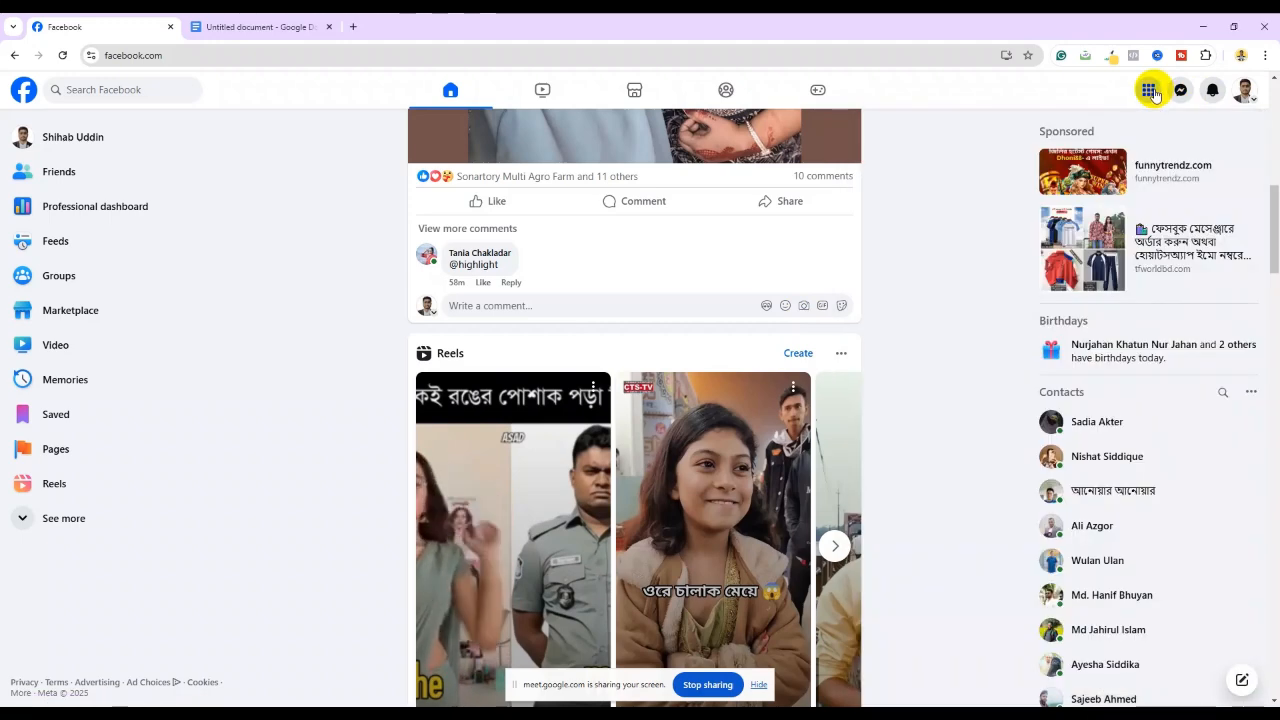
left_click(1150, 91)
left_click(1168, 340)
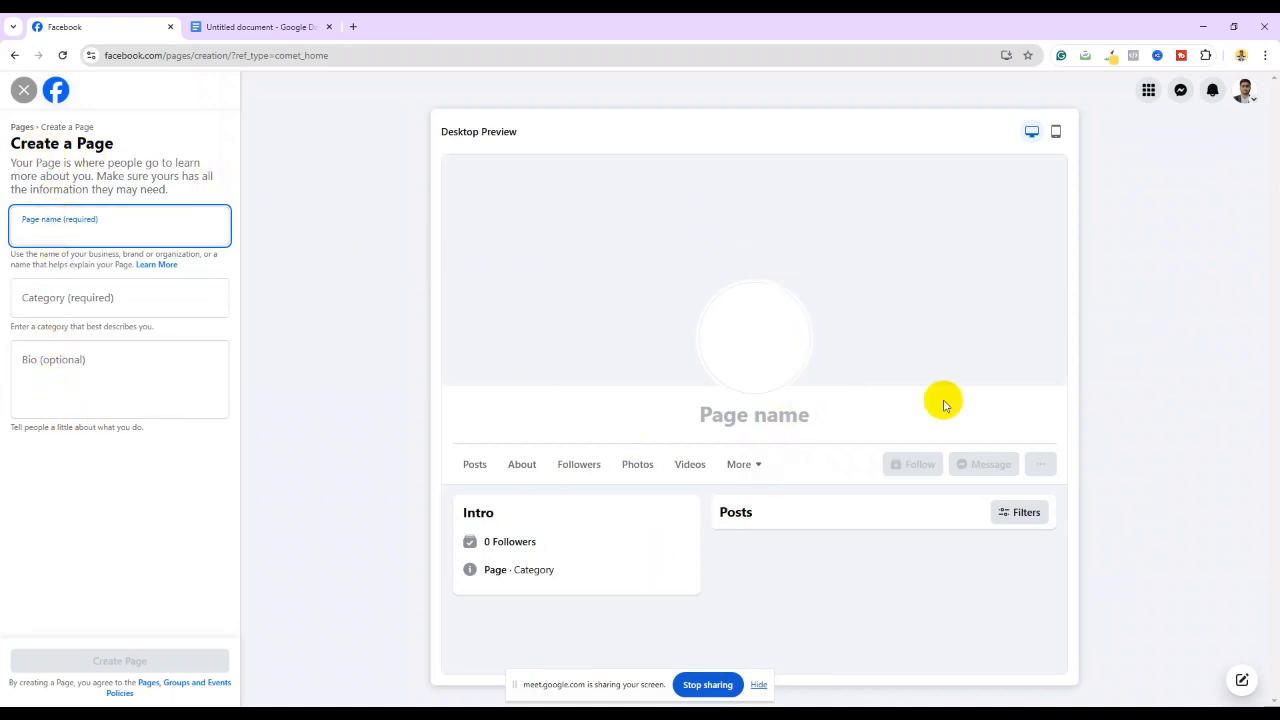
left_click(753, 332)
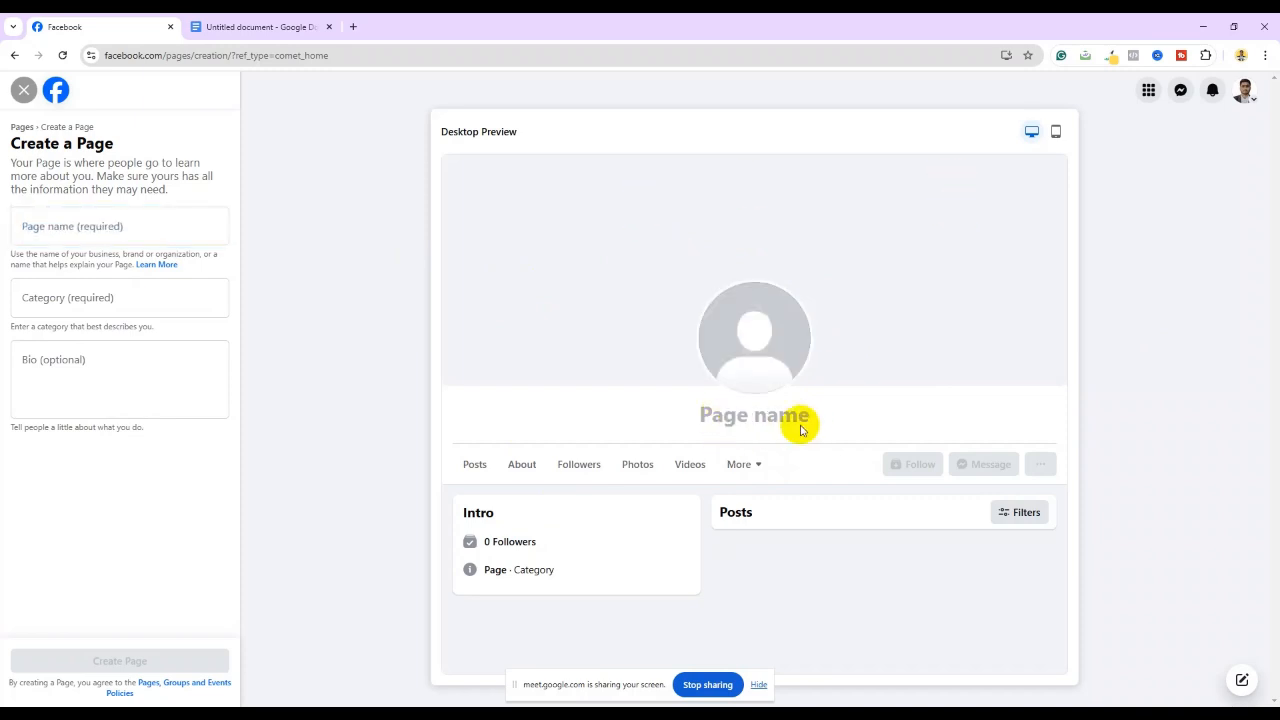
left_click(40, 298)
left_click(61, 390)
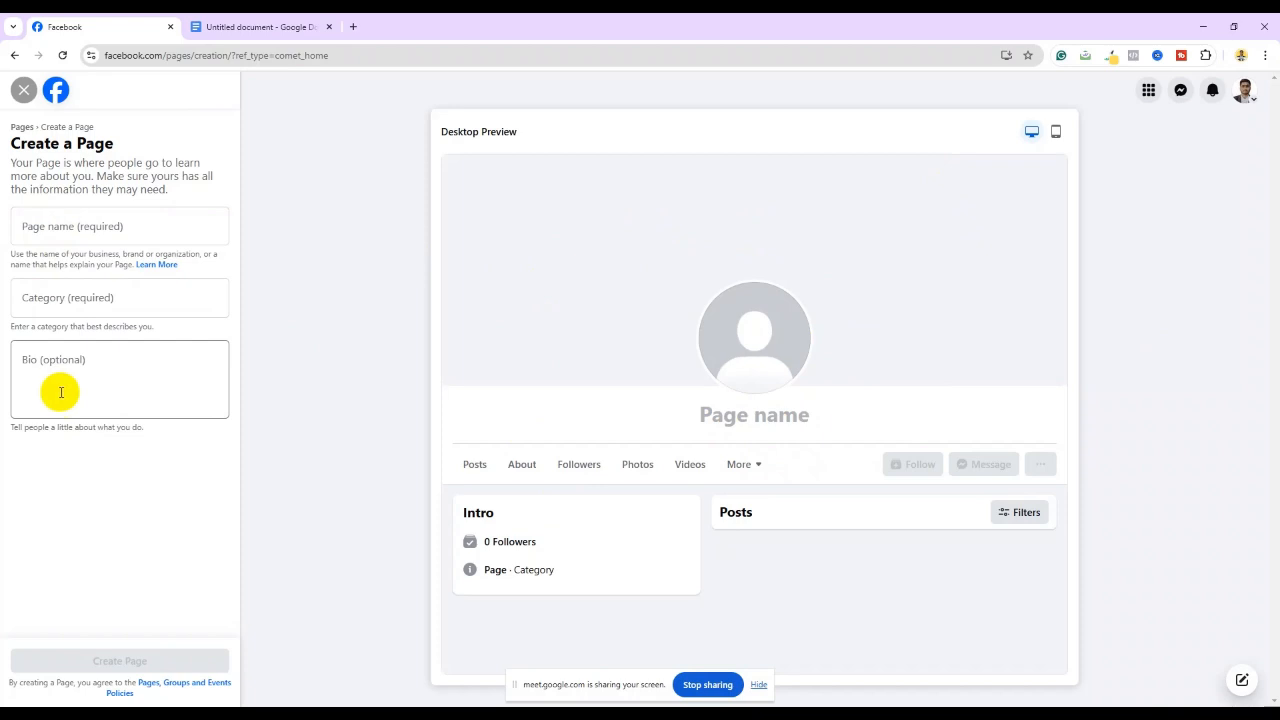
left_click(545, 401)
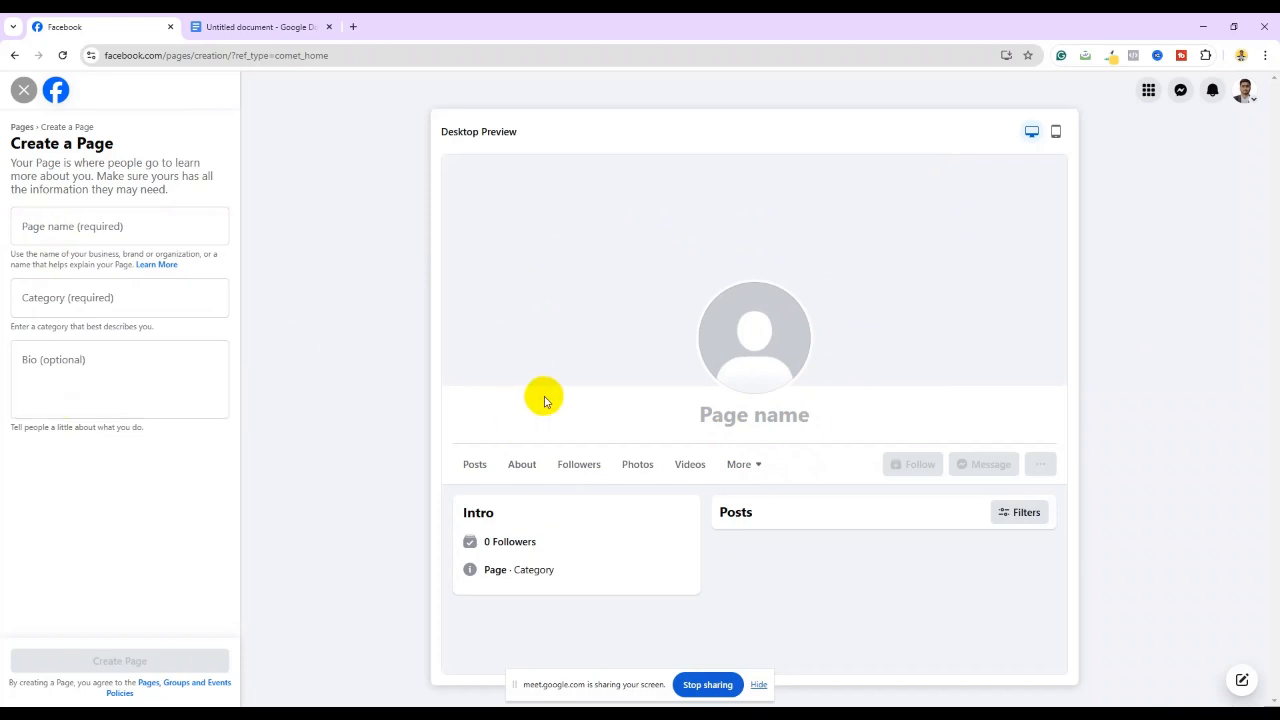
left_click(27, 91)
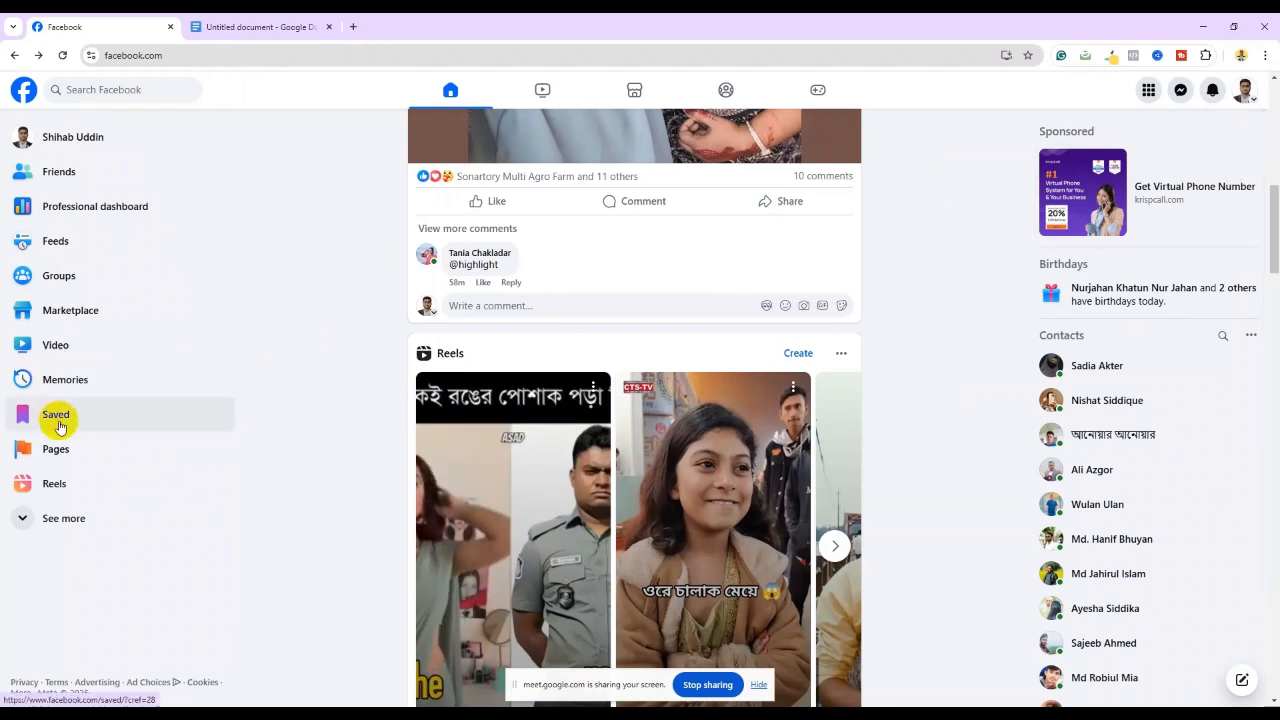
Open the Pages section from Facebook's left sidebar
left_click(57, 452)
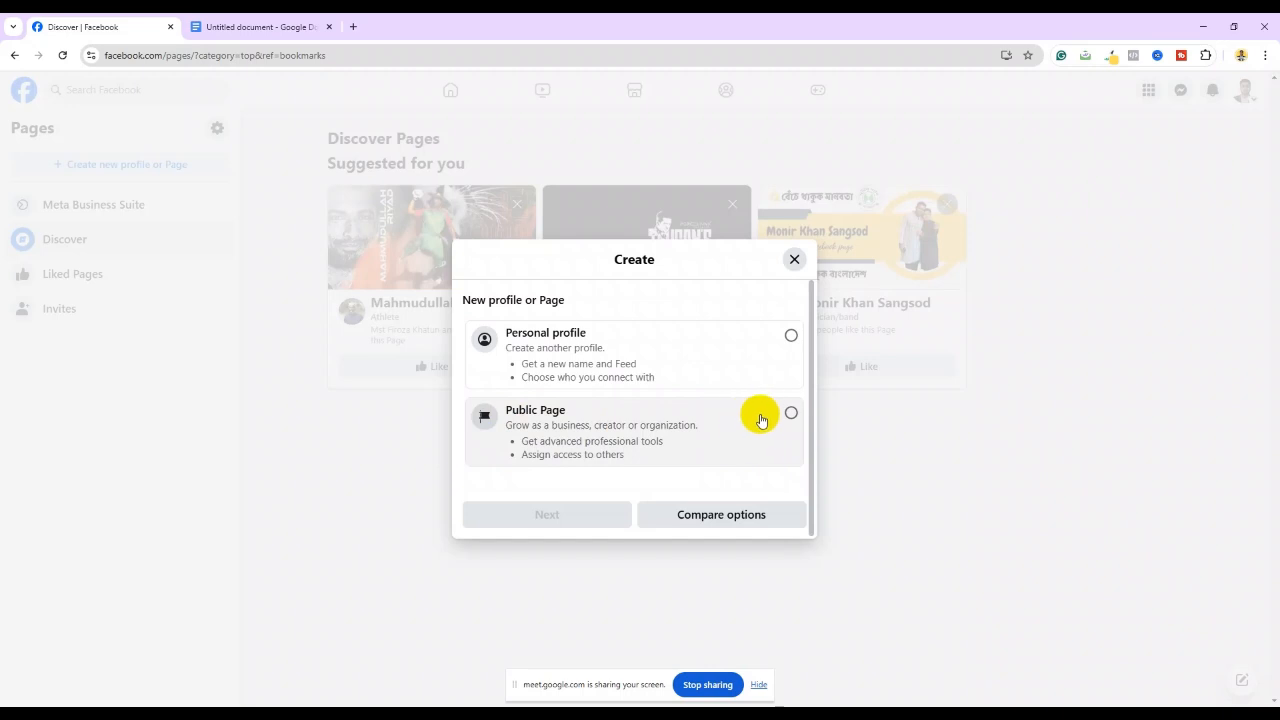
Choose Public Page, get to the Create a Page form, and check its Page name, Category and Bio fields
left_click(792, 414)
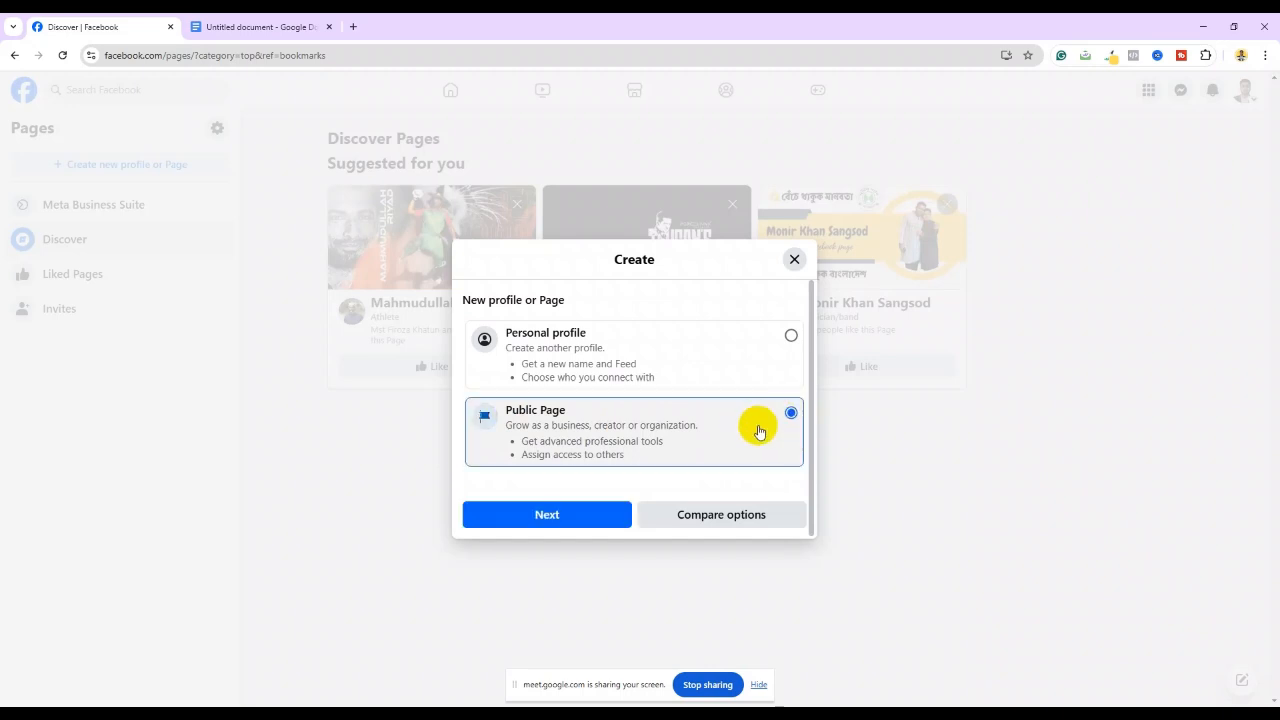
left_click(562, 516)
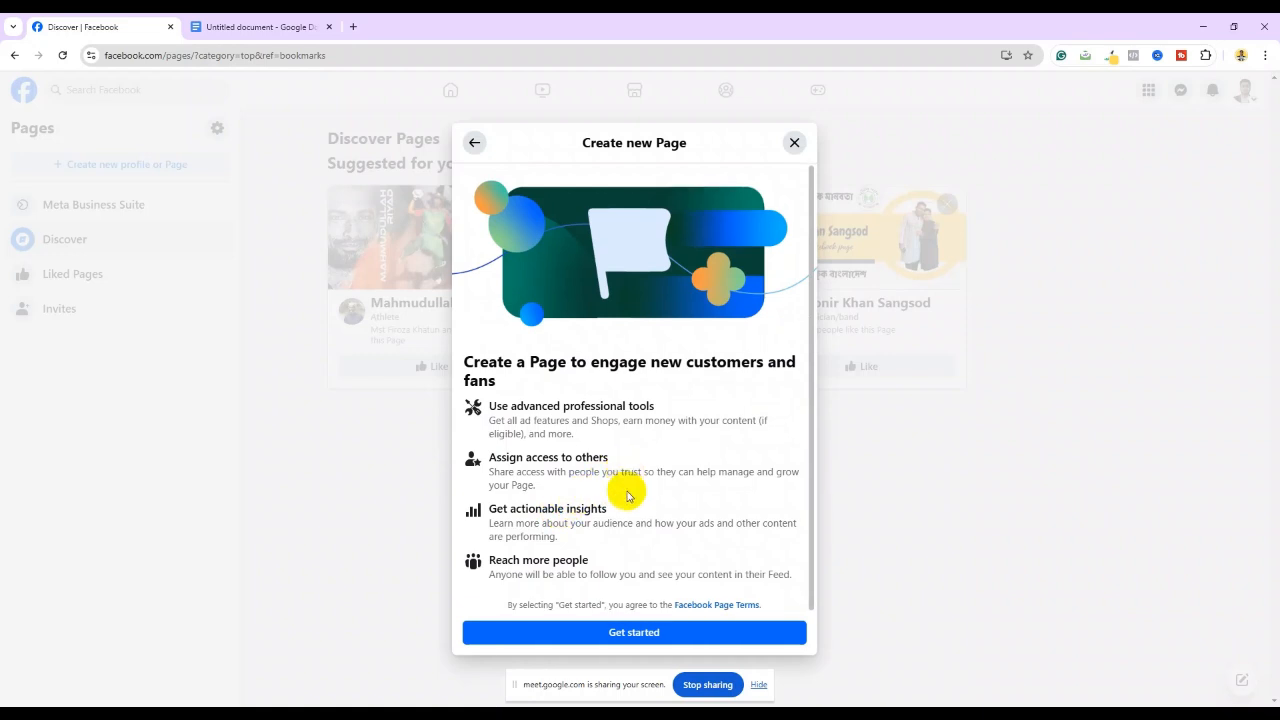
left_click(643, 633)
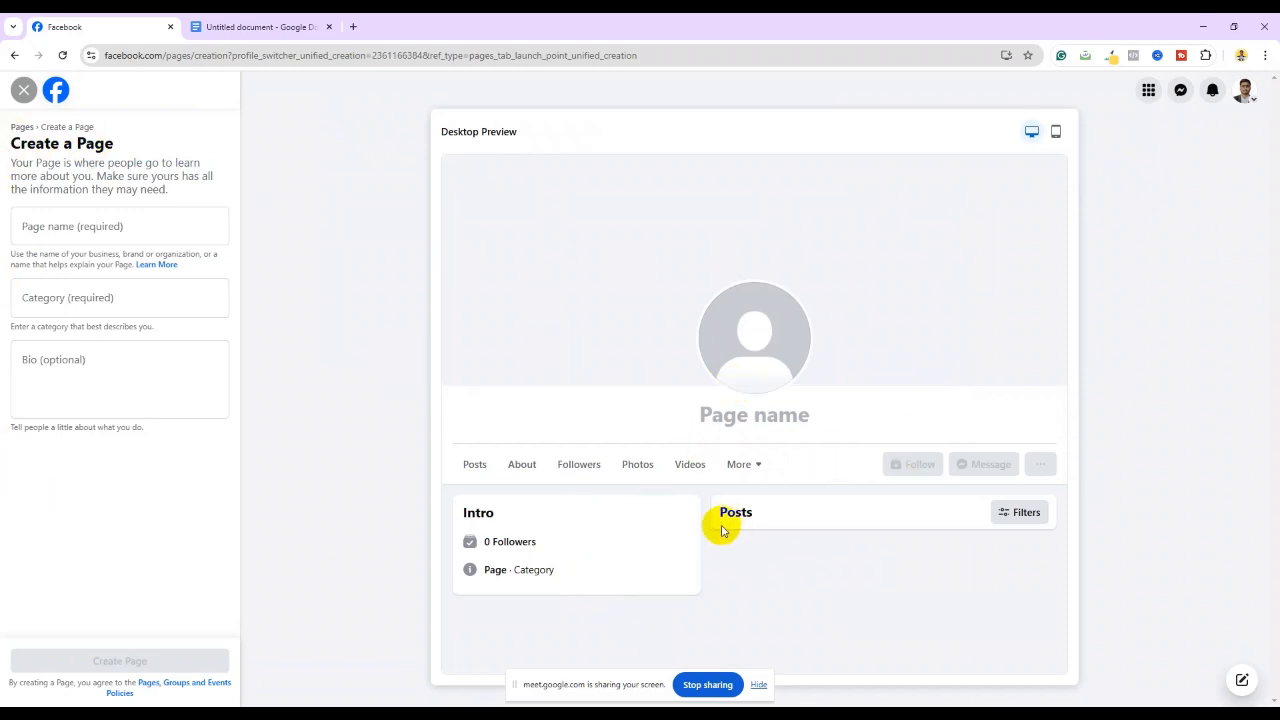
left_click(49, 228)
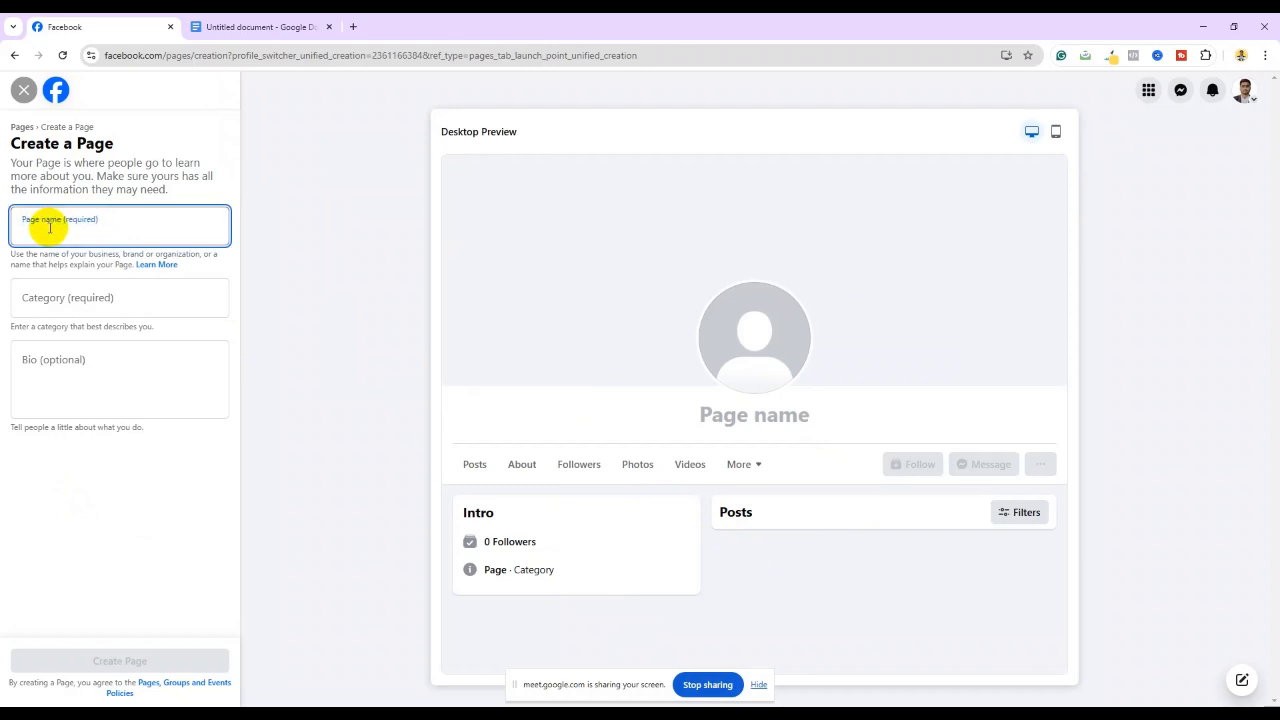
left_click(57, 303)
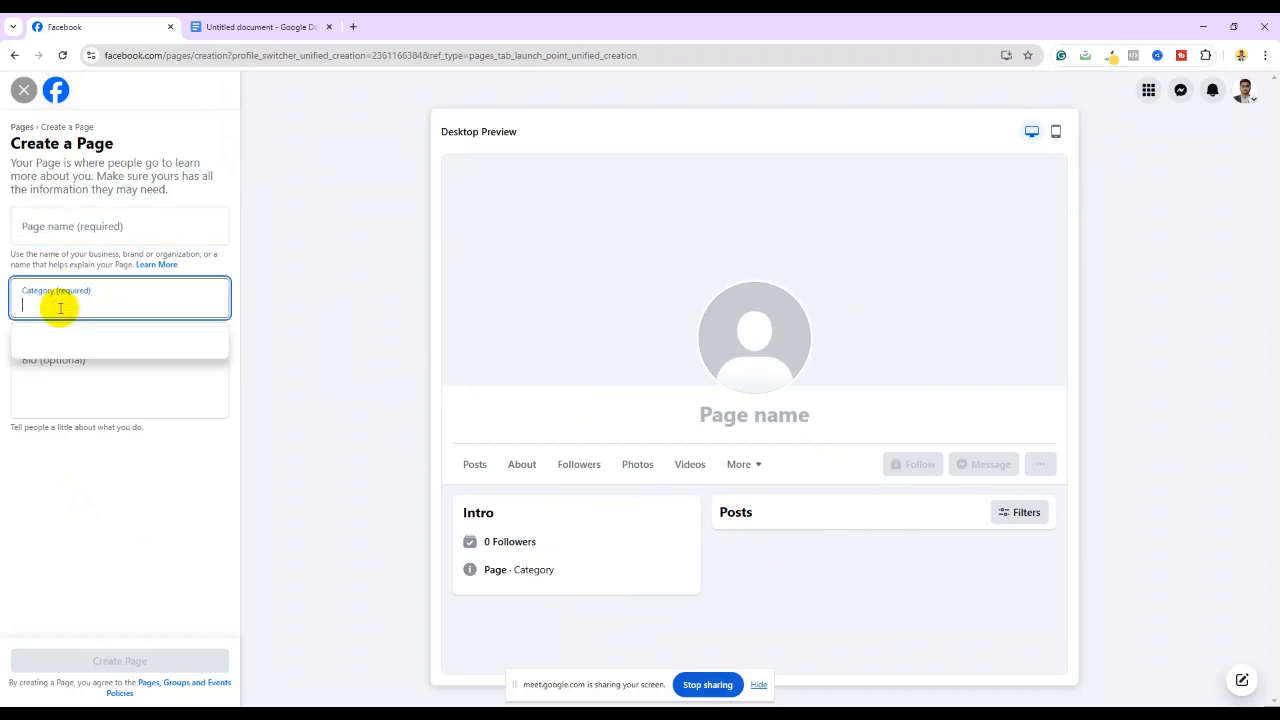
left_click(58, 392)
left_click(52, 230)
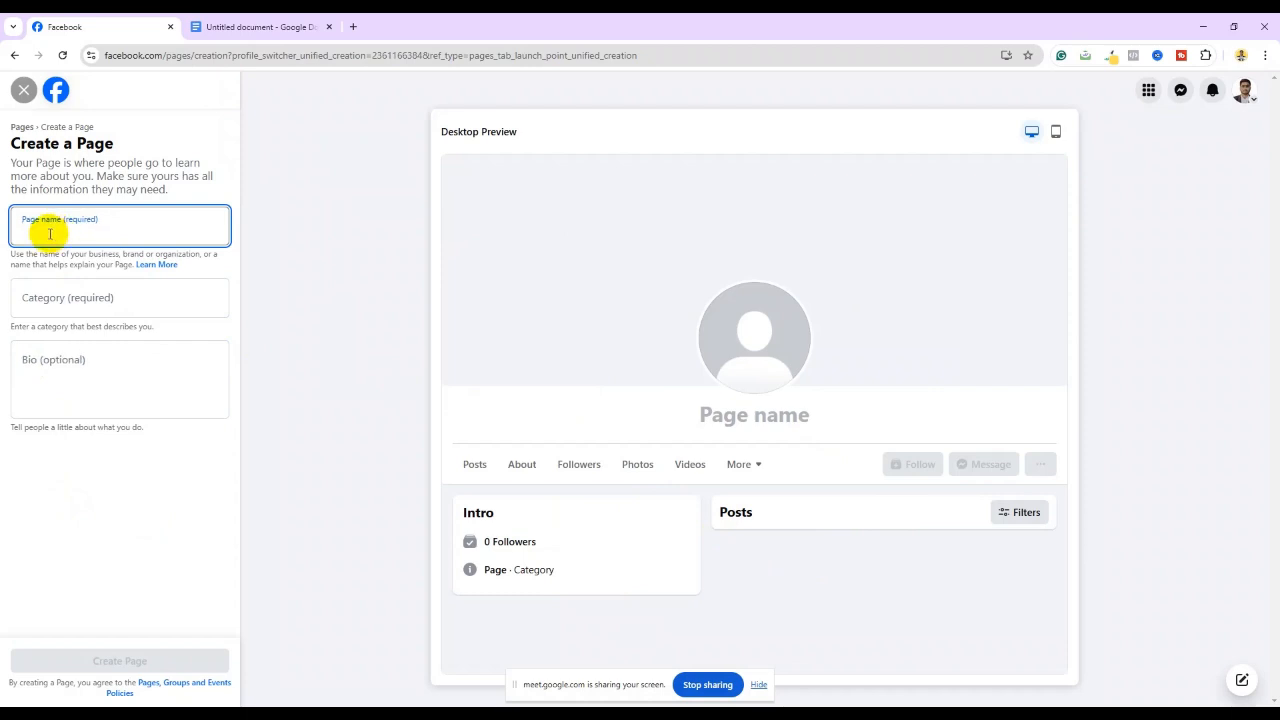
Open ChatGPT in a new tab and start typing a request for clothing-business page name ideas
left_click(355, 28)
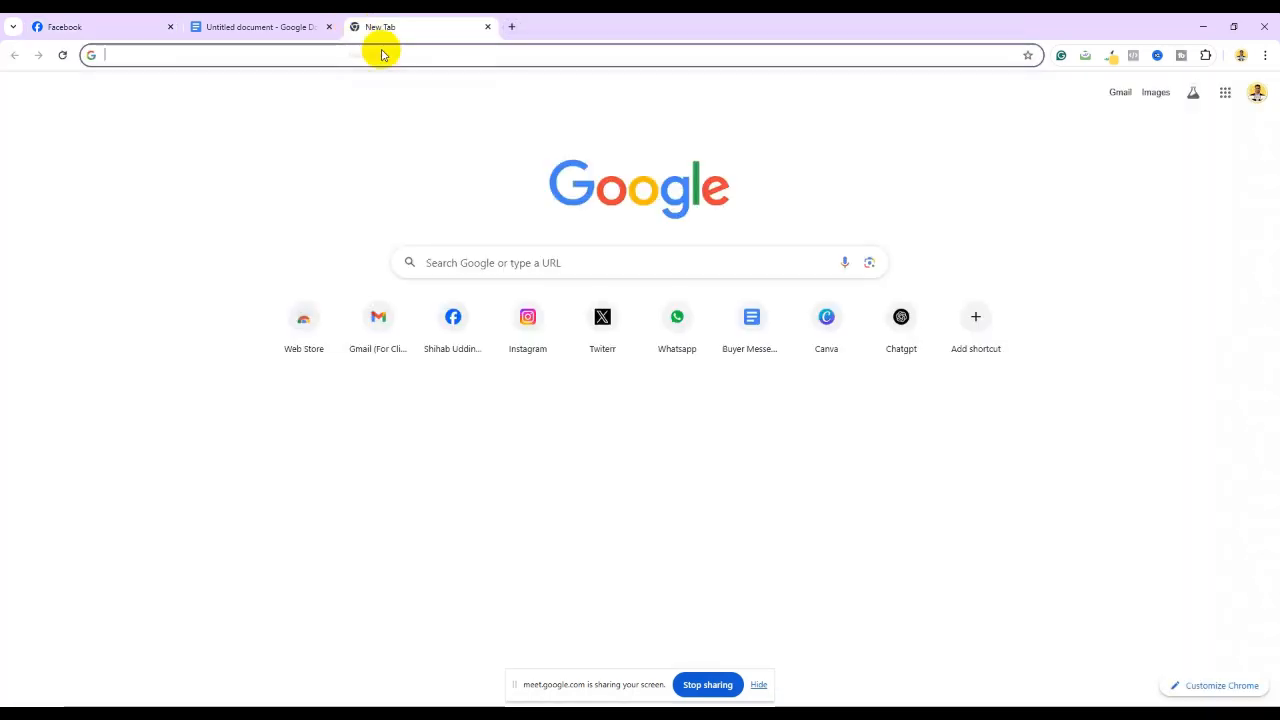
left_click(900, 322)
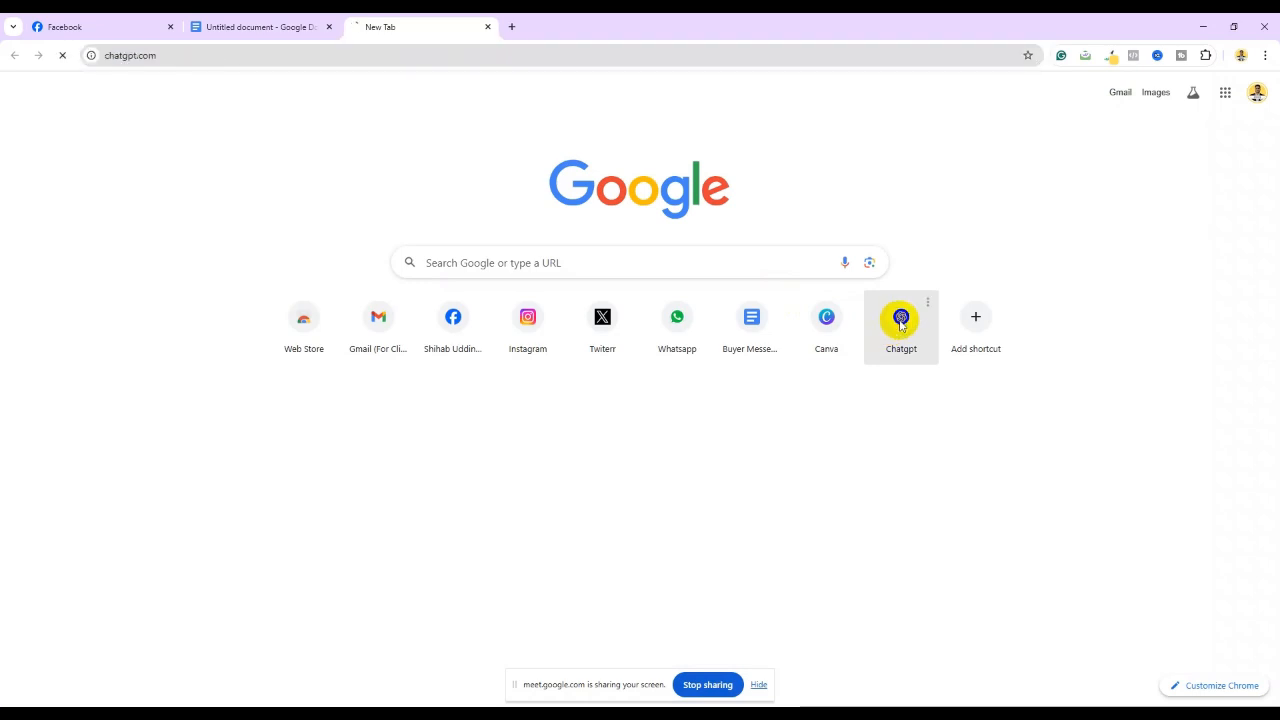
left_click(507, 365)
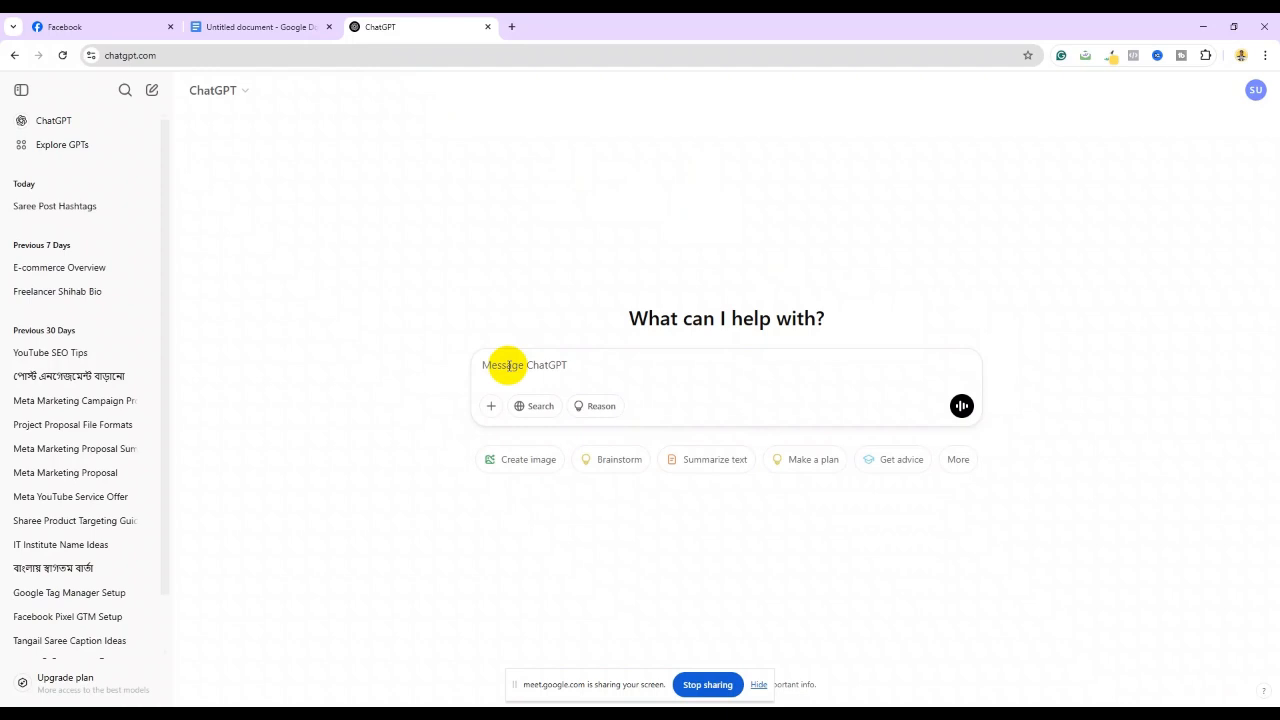
type("G")
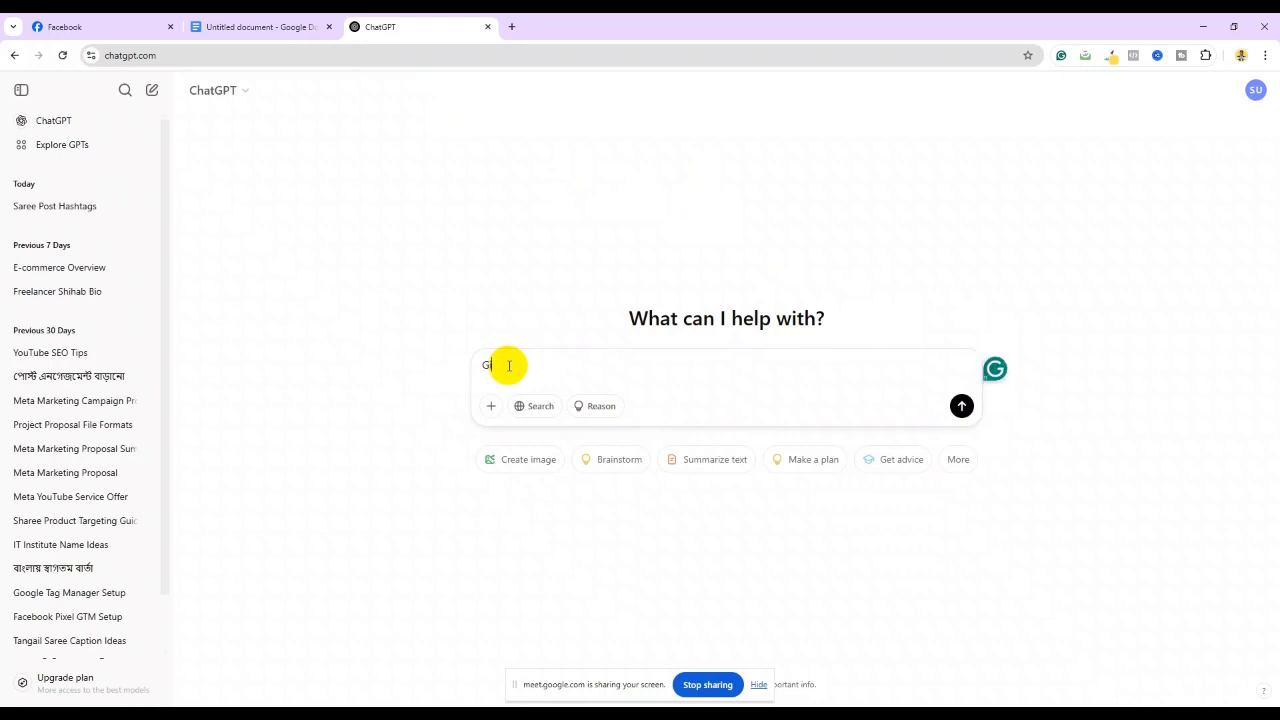
type("ive me ")
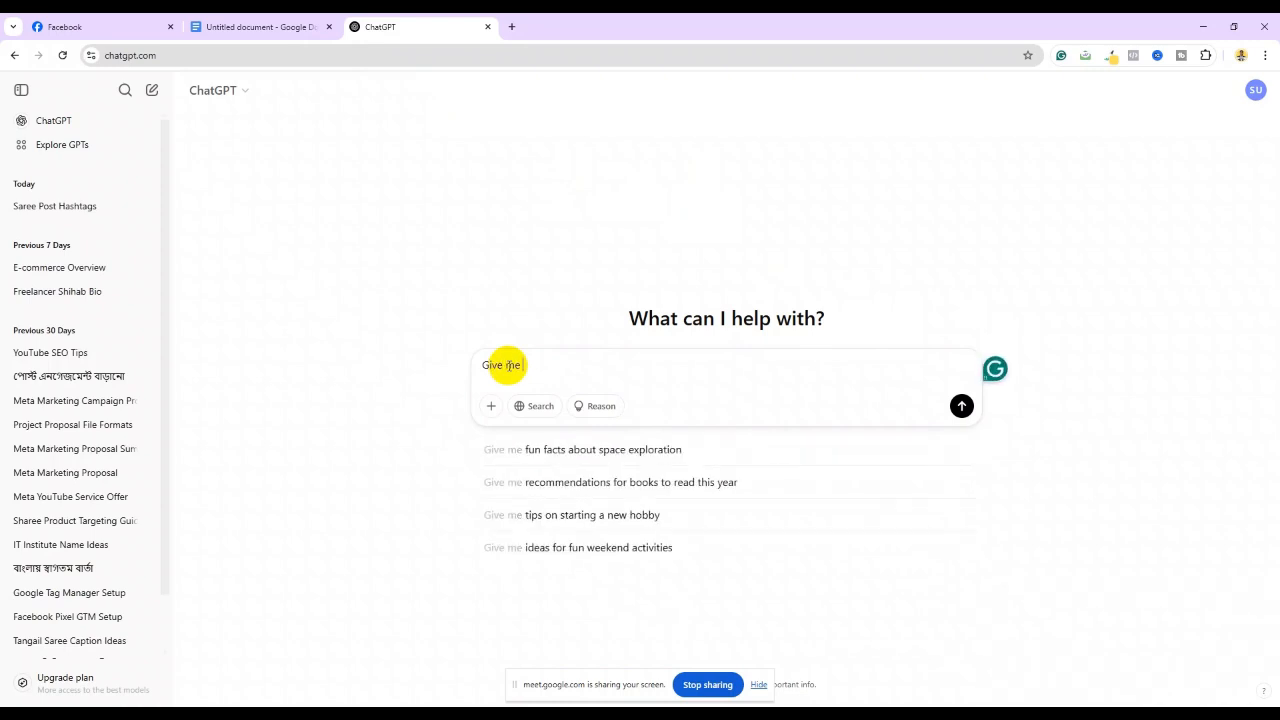
type("some page name idea for clothing business")
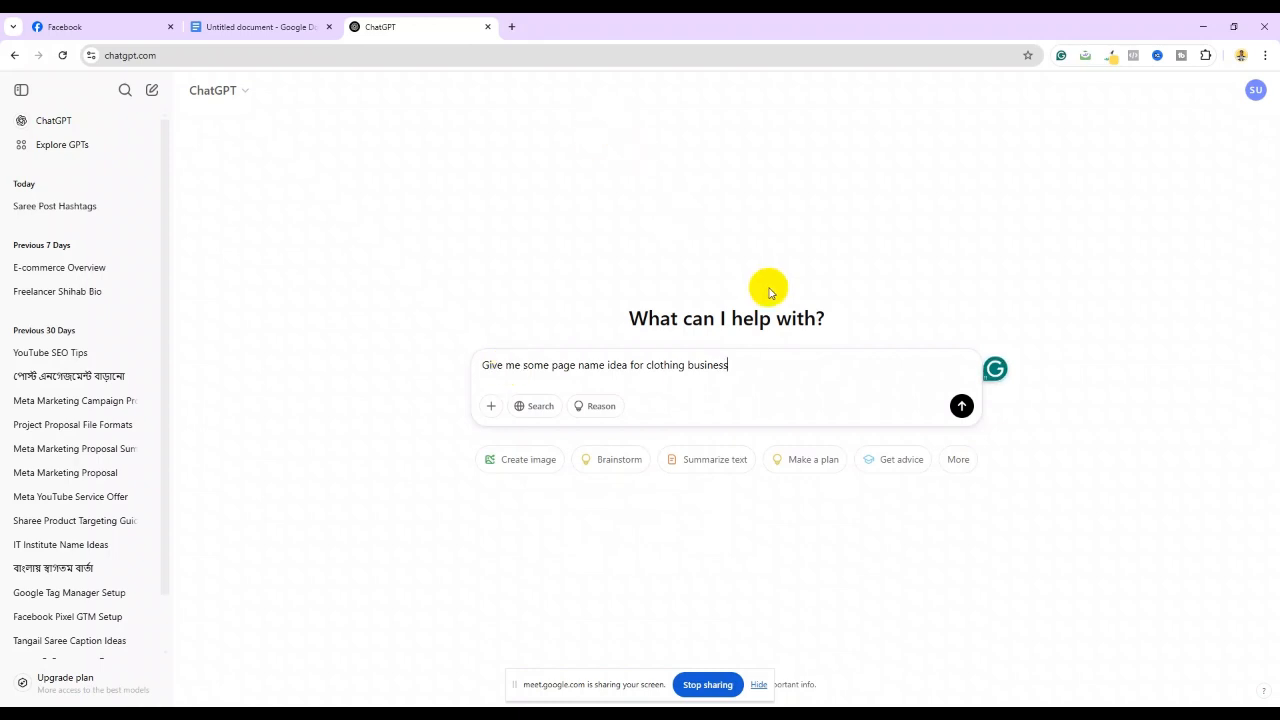
Apply Grammarly's 'the clothing' and 'ideas' fixes, then send the page-name-ideas prompt
key("ctrl+plus")
key("ctrl+plus")
key("ctrl+plus")
key("ctrl+plus")
key("ctrl+plus")
key("ctrl+plus")
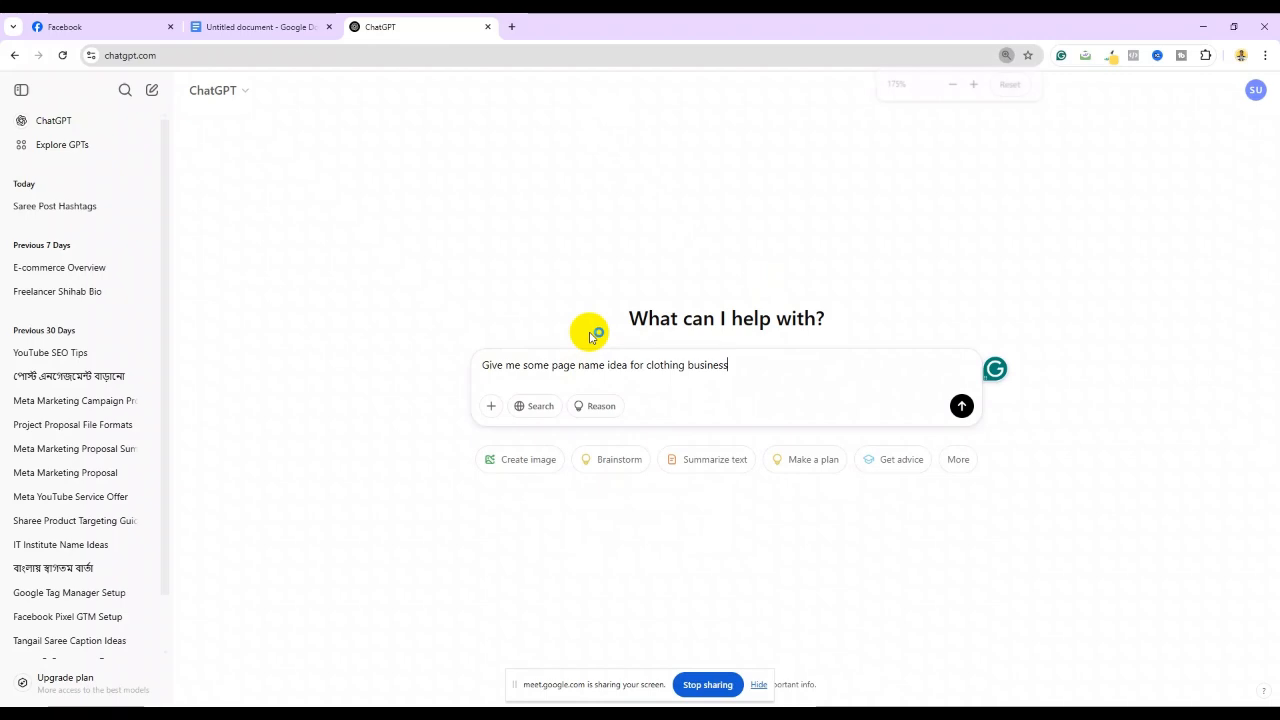
key("ctrl+plus")
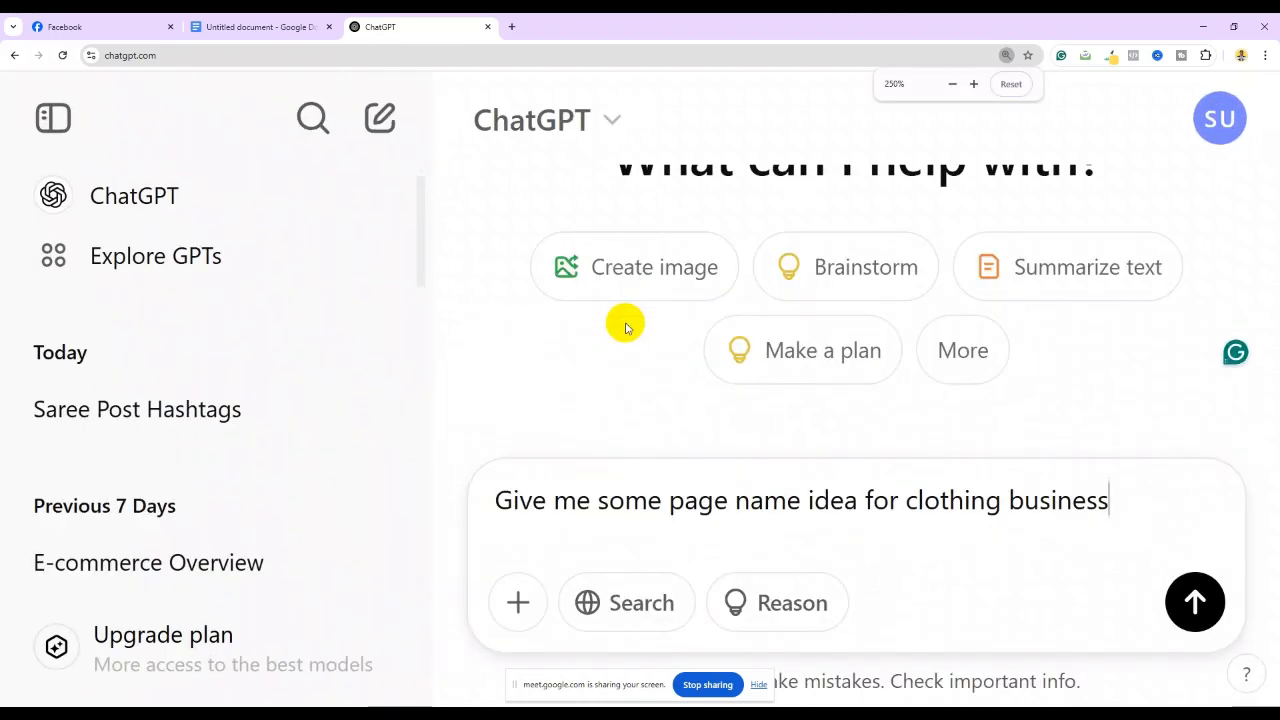
key("ctrl+minus")
key("ctrl+minus")
key("ctrl+minus")
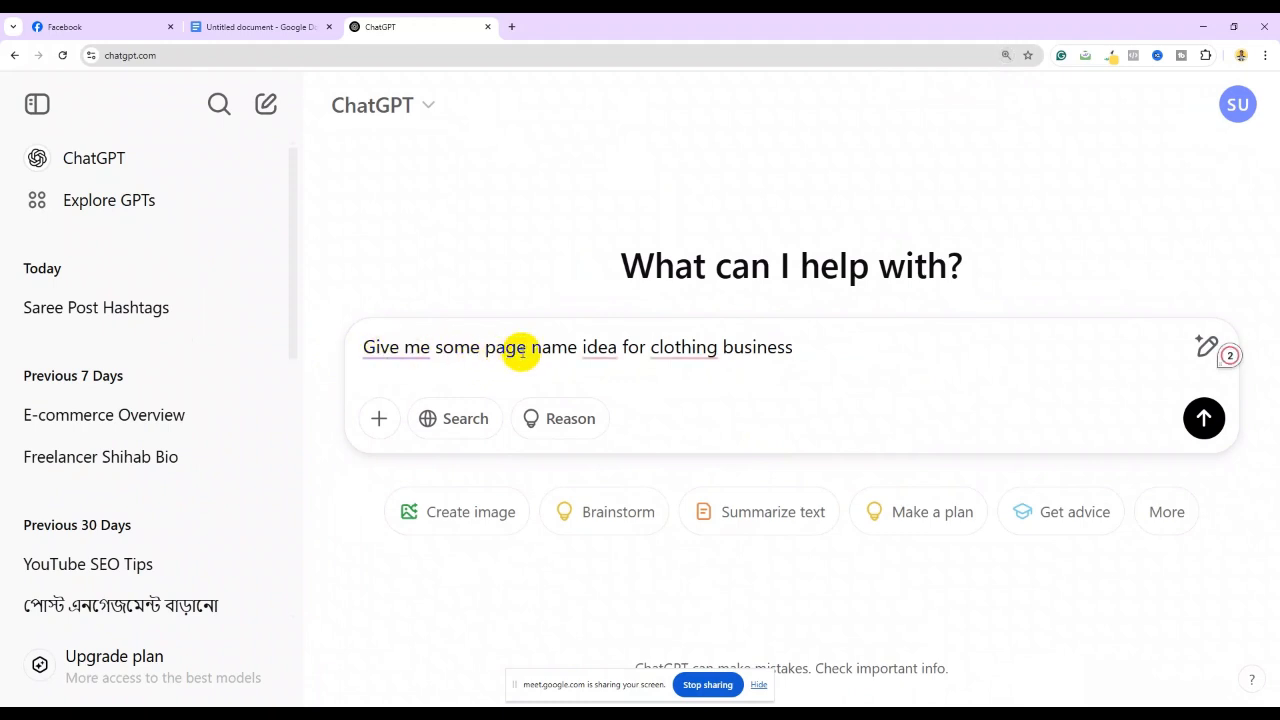
mouse_move(701, 359)
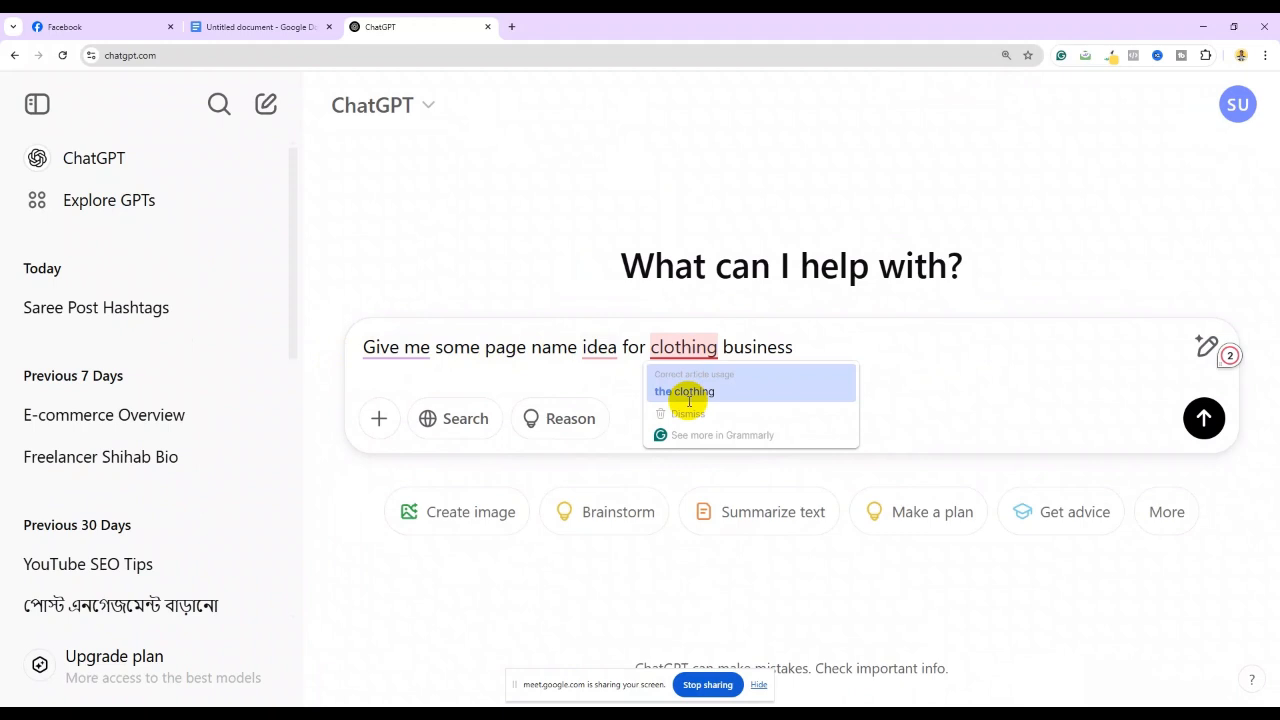
left_click(688, 391)
mouse_move(459, 352)
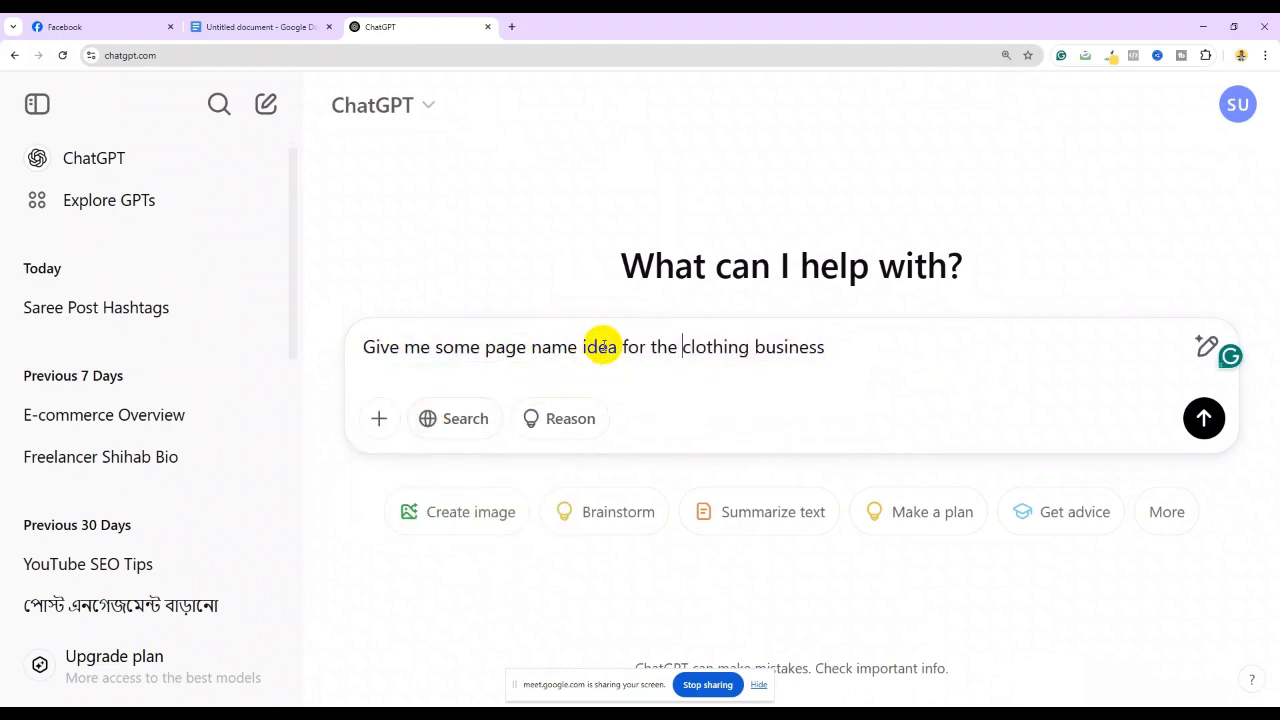
left_click(832, 354)
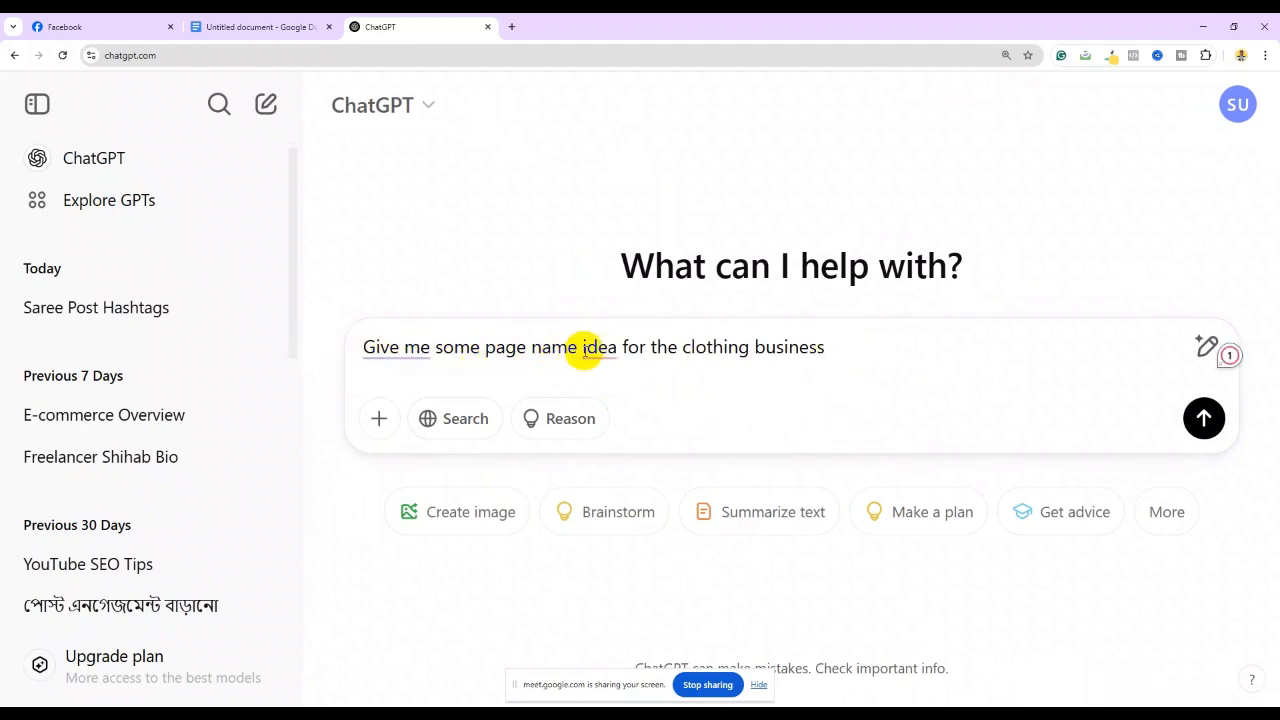
mouse_move(594, 350)
left_click(597, 386)
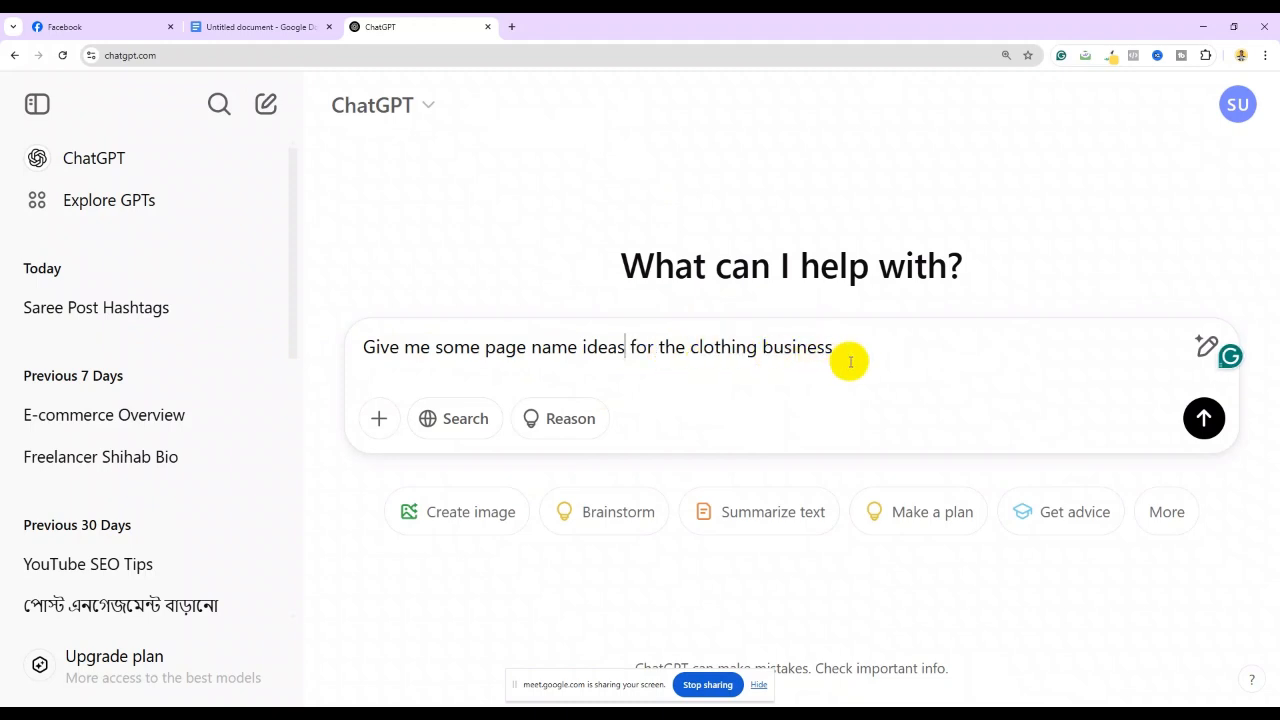
left_click(1207, 419)
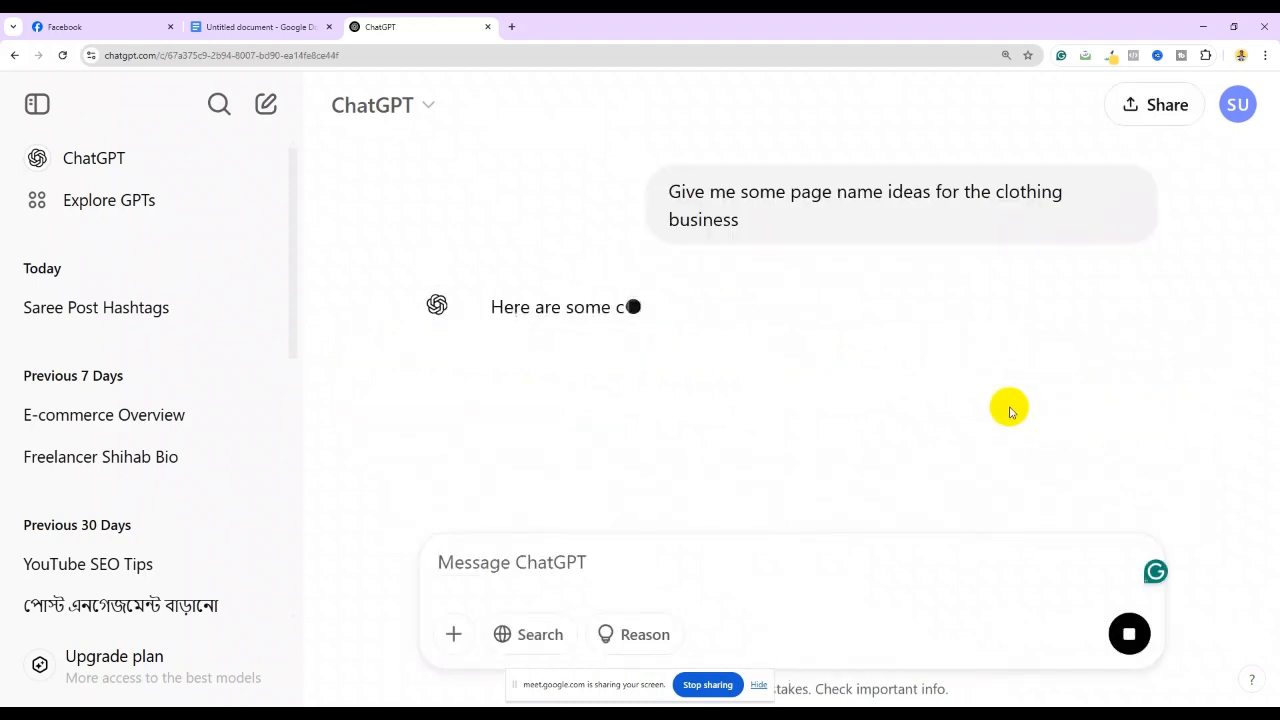
Scroll through the 25 name ideas grouped under Elegant & Luxury, Minimal & Aesthetic and more
scroll(1010, 410, "down", 1)
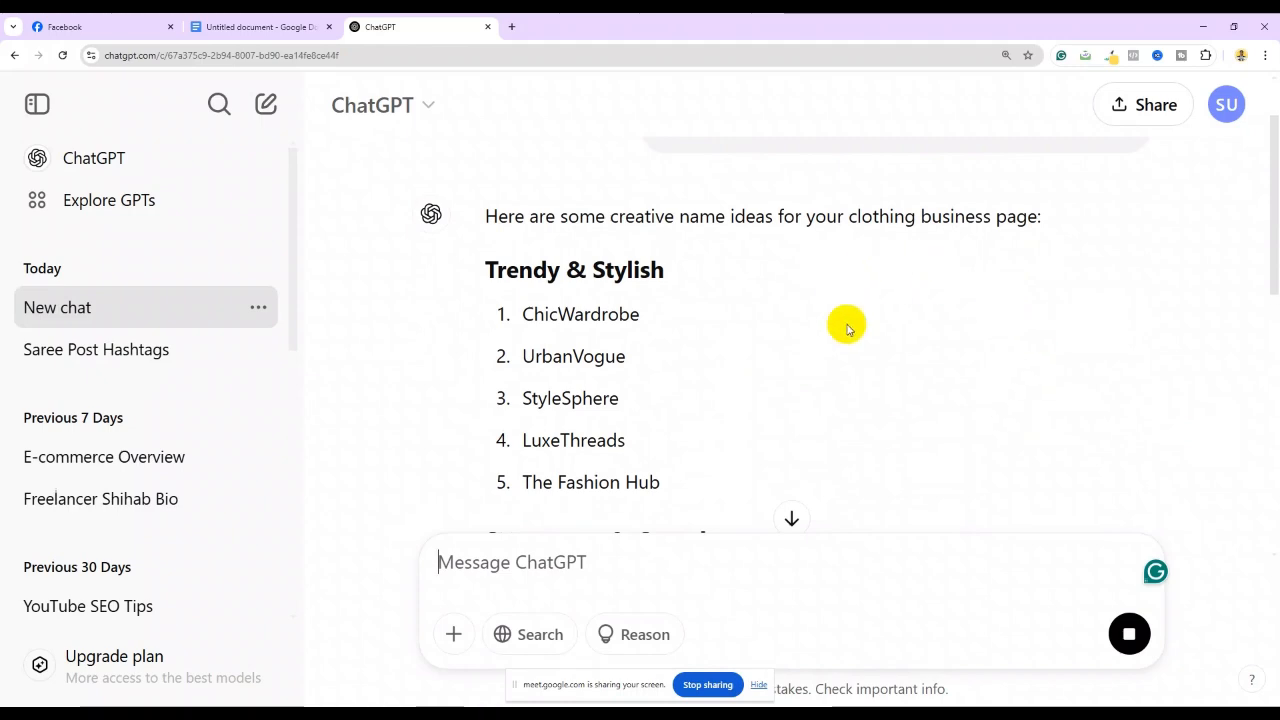
scroll(815, 370, "down", 4)
scroll(815, 370, "down", 3)
scroll(814, 369, "up", 8)
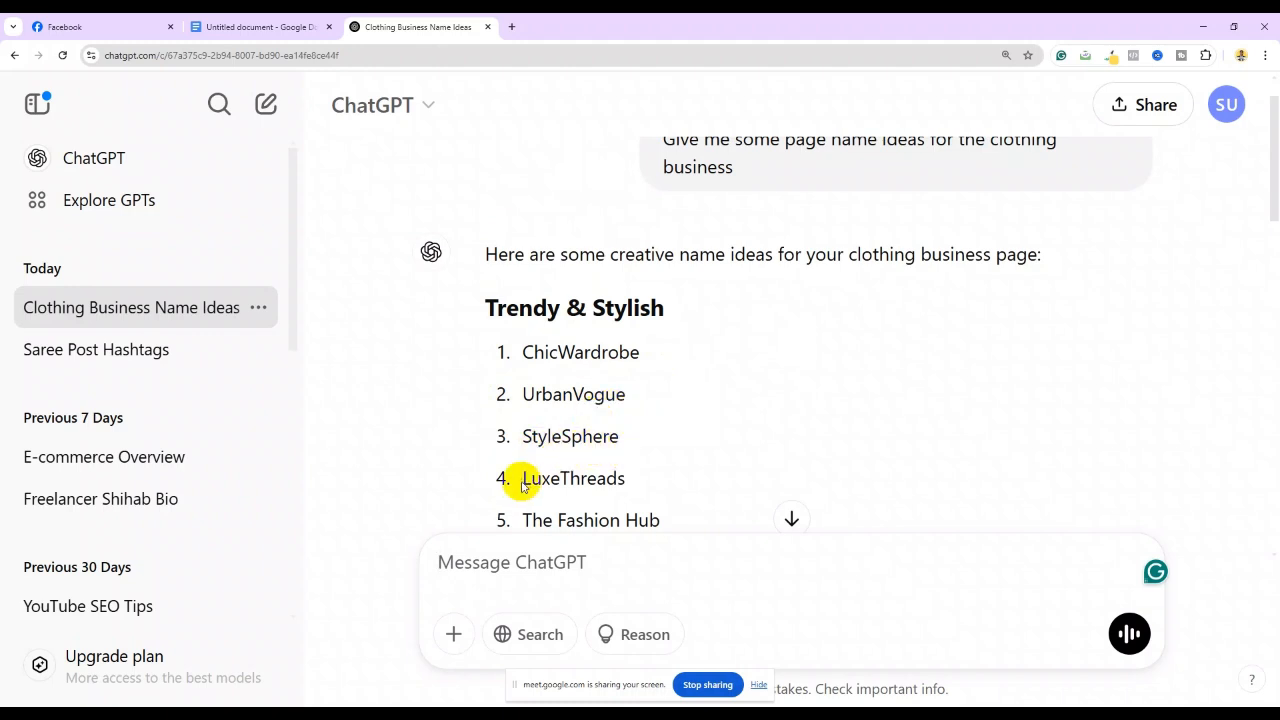
scroll(580, 474, "down", 1)
scroll(580, 478, "down", 2)
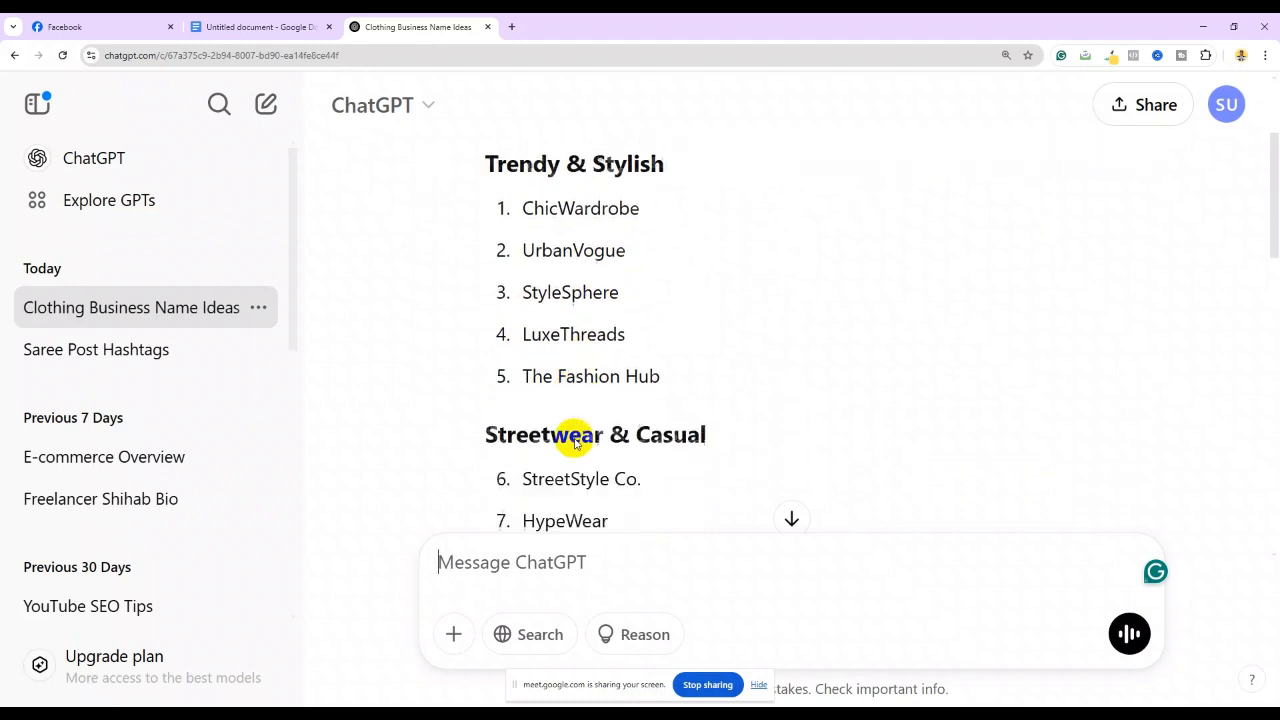
scroll(640, 340, "down", 2)
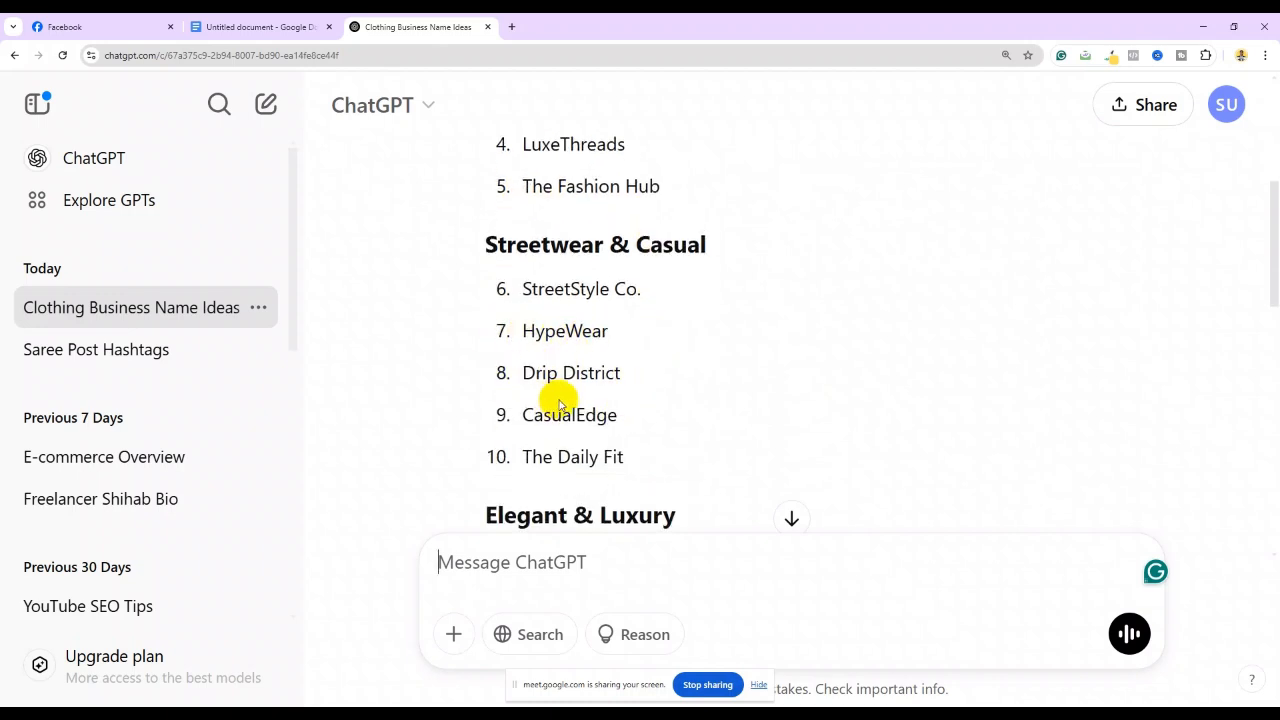
scroll(560, 384, "down", 2)
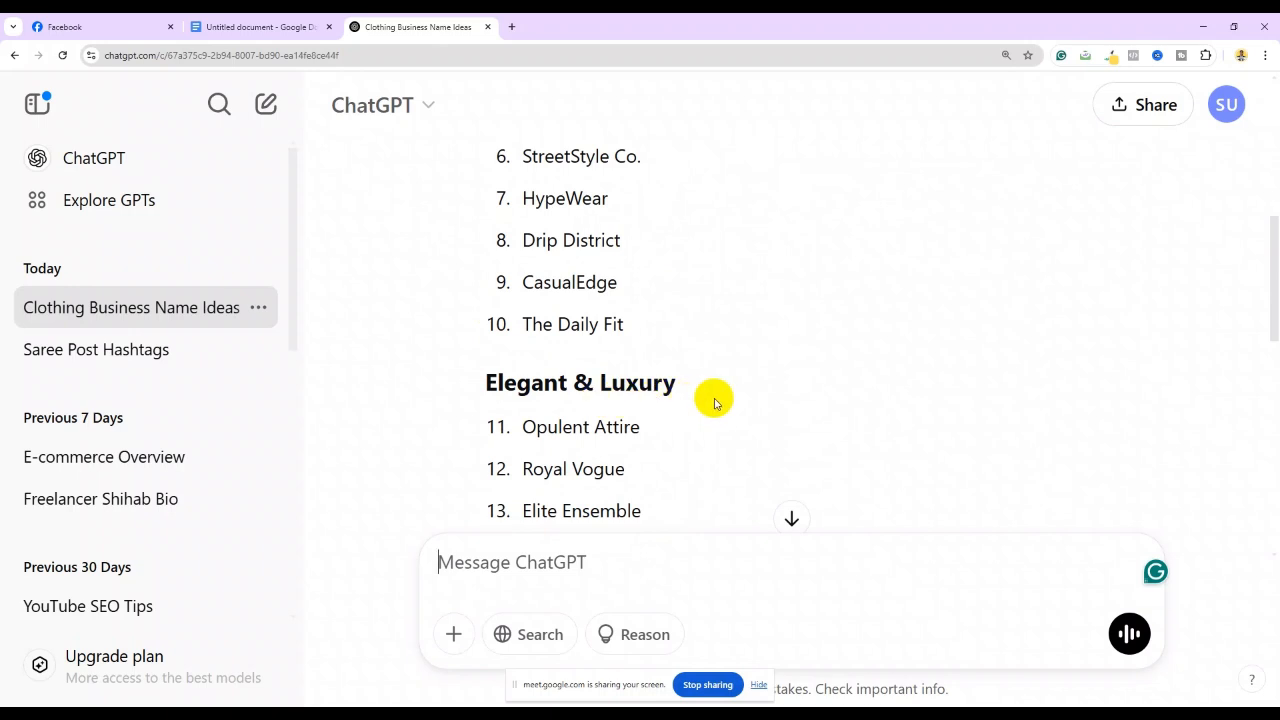
scroll(660, 382, "down", 1)
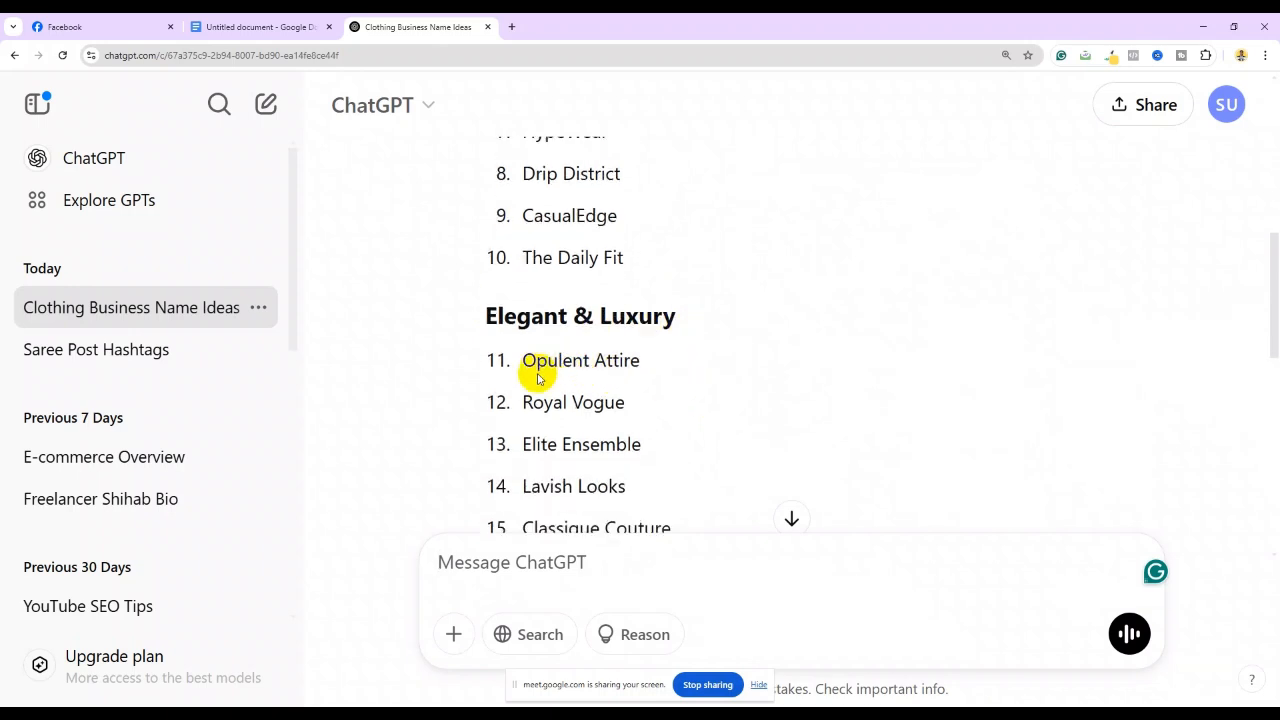
scroll(620, 392, "down", 2)
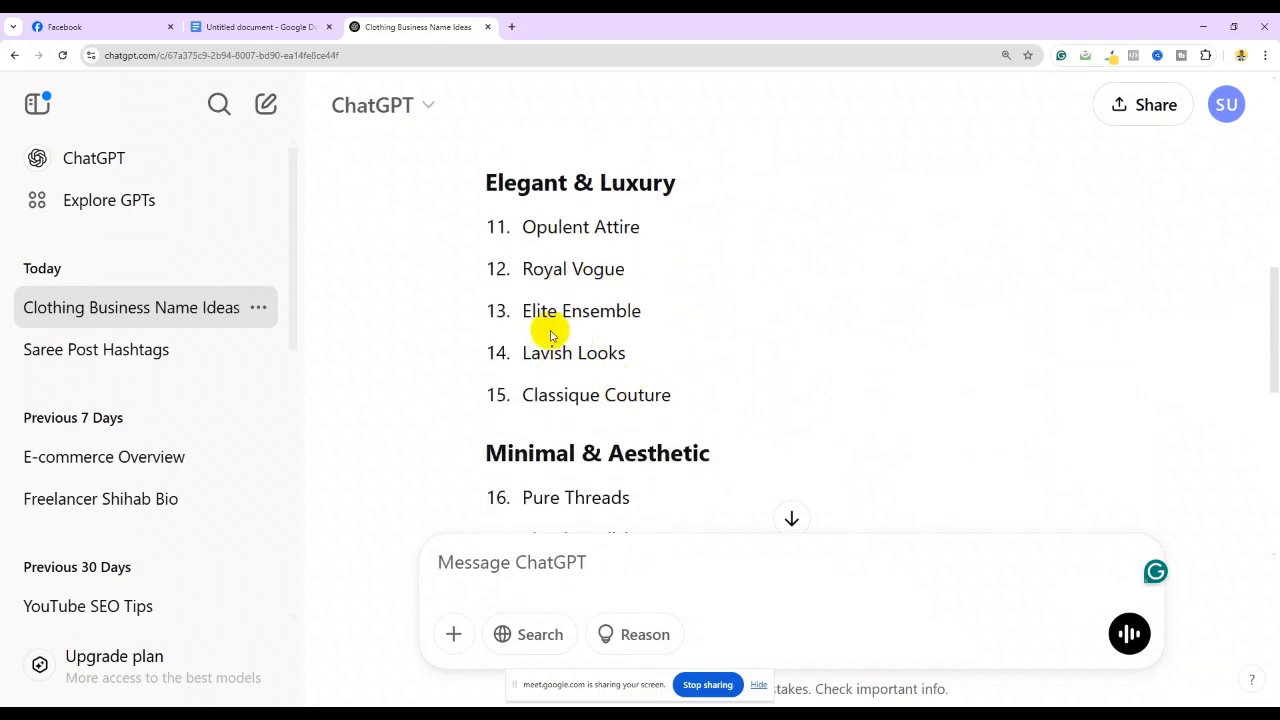
scroll(600, 394, "down", 3)
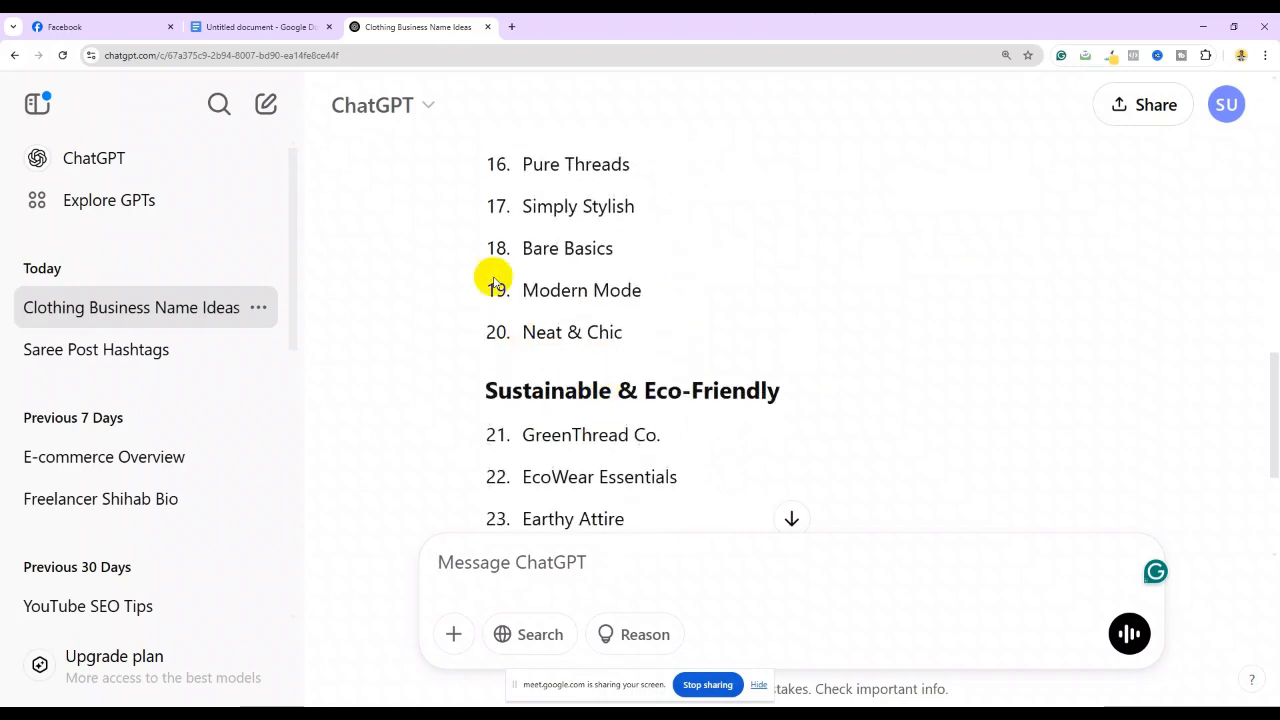
scroll(646, 354, "down", 3)
scroll(623, 320, "up", 5)
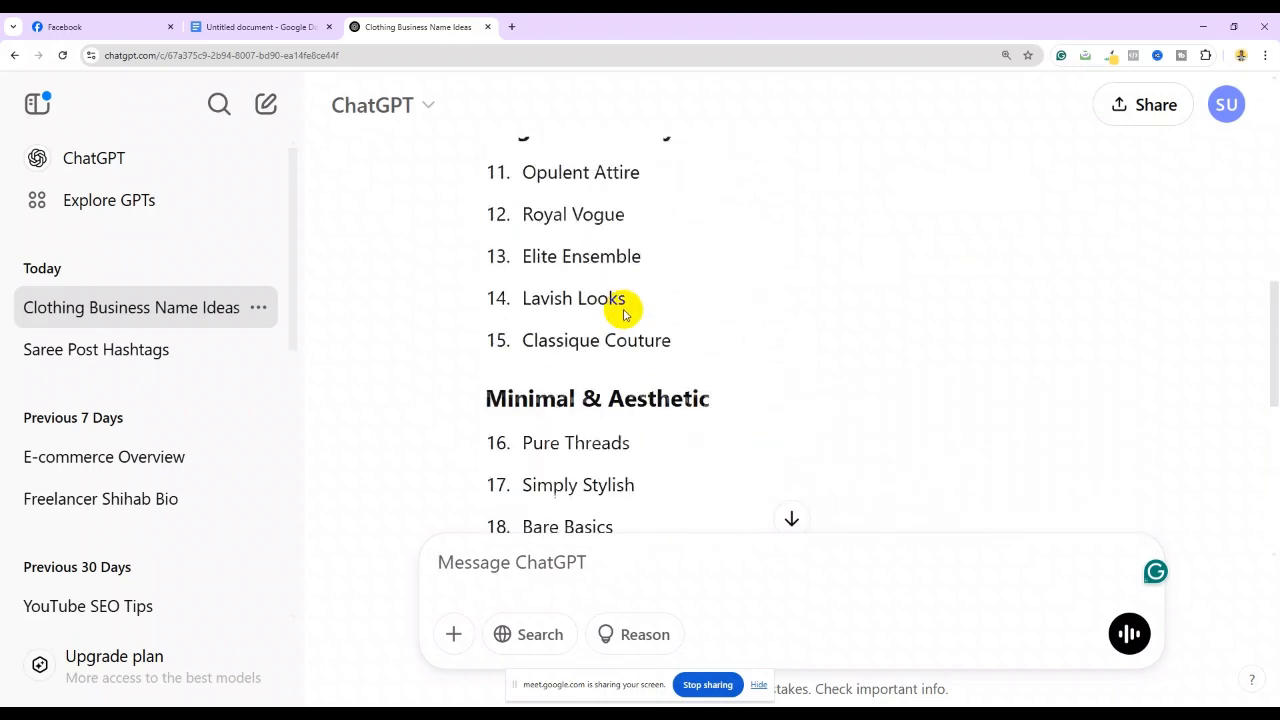
scroll(560, 325, "down", 1)
scroll(575, 395, "down", 2)
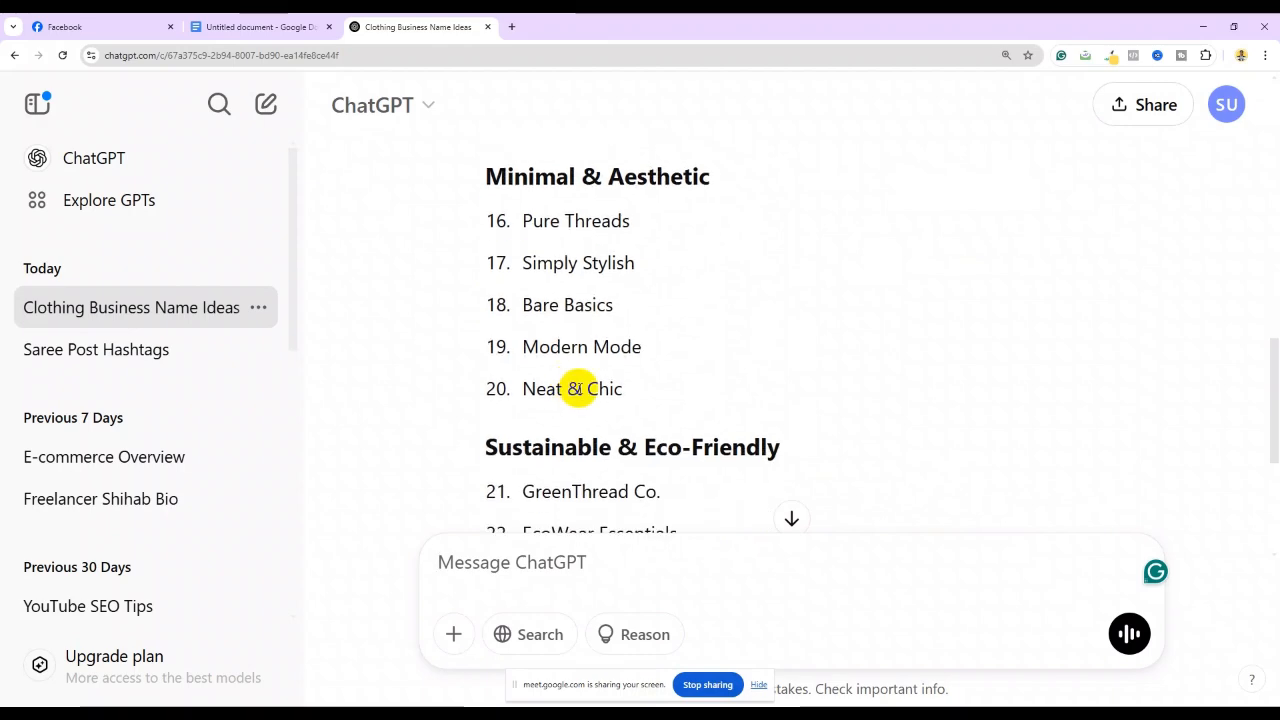
scroll(677, 380, "down", 4)
scroll(620, 385, "up", 10)
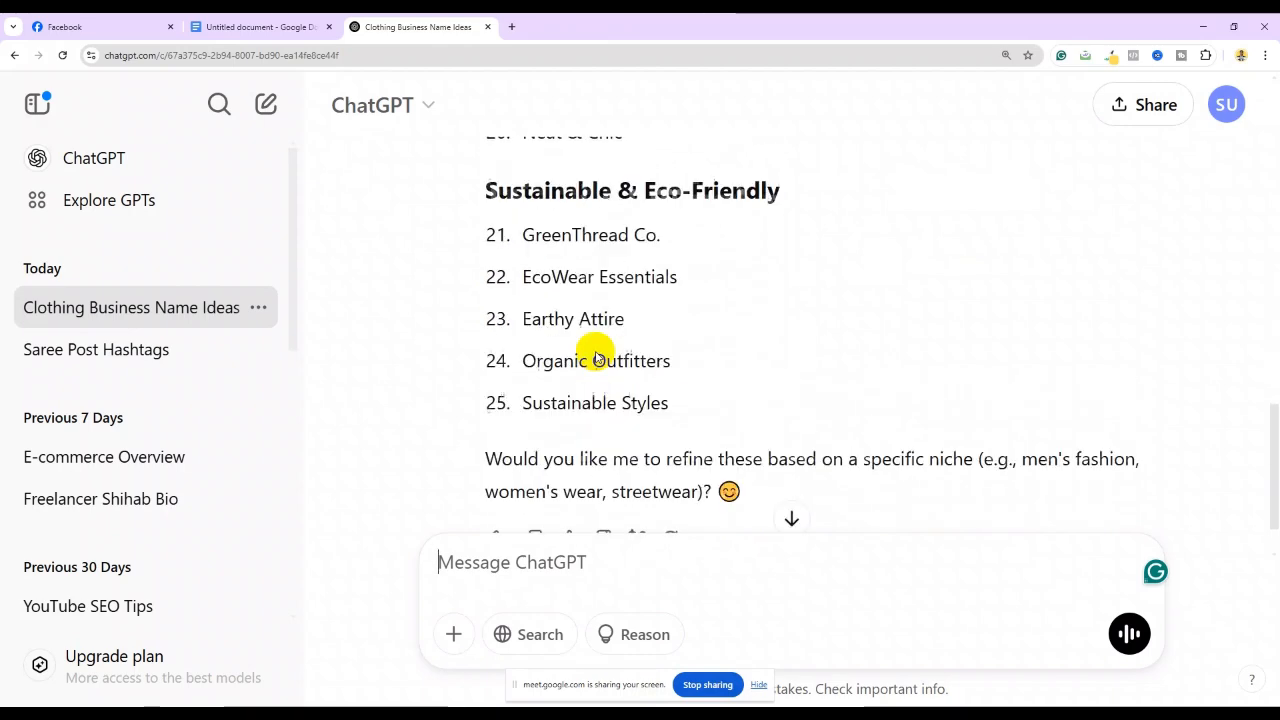
scroll(591, 335, "up", 3)
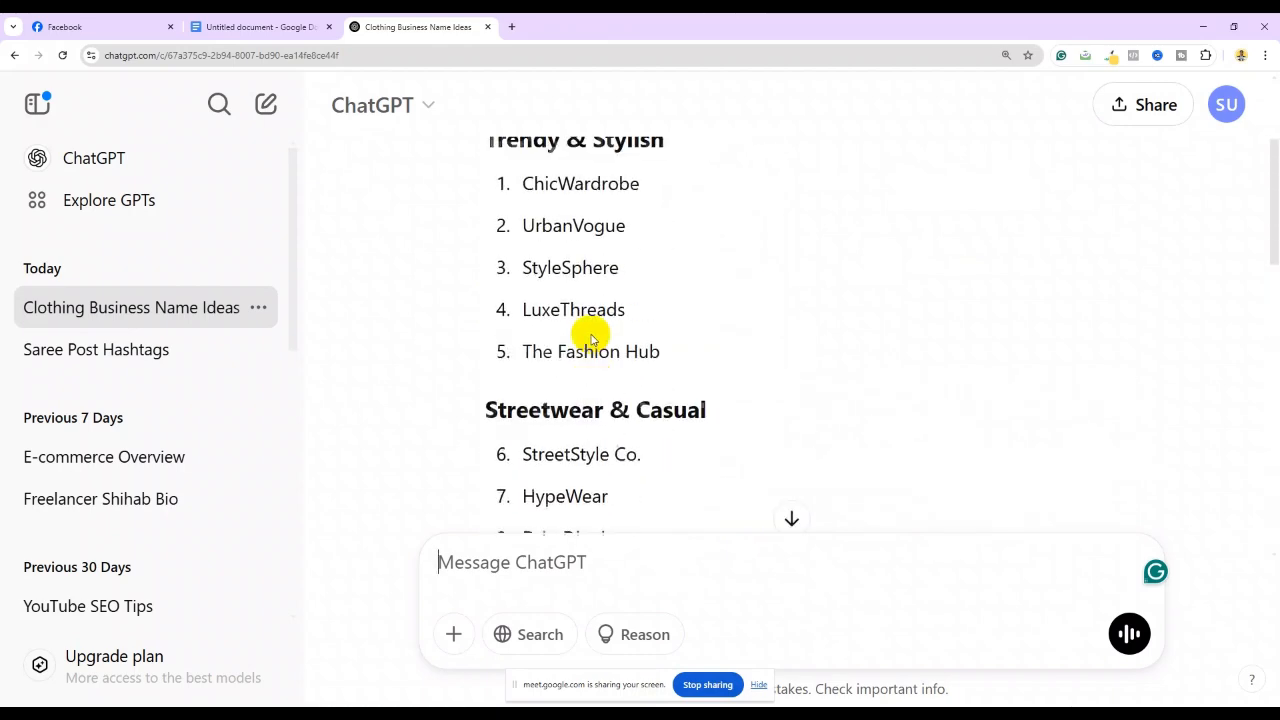
scroll(563, 417, "down", 6)
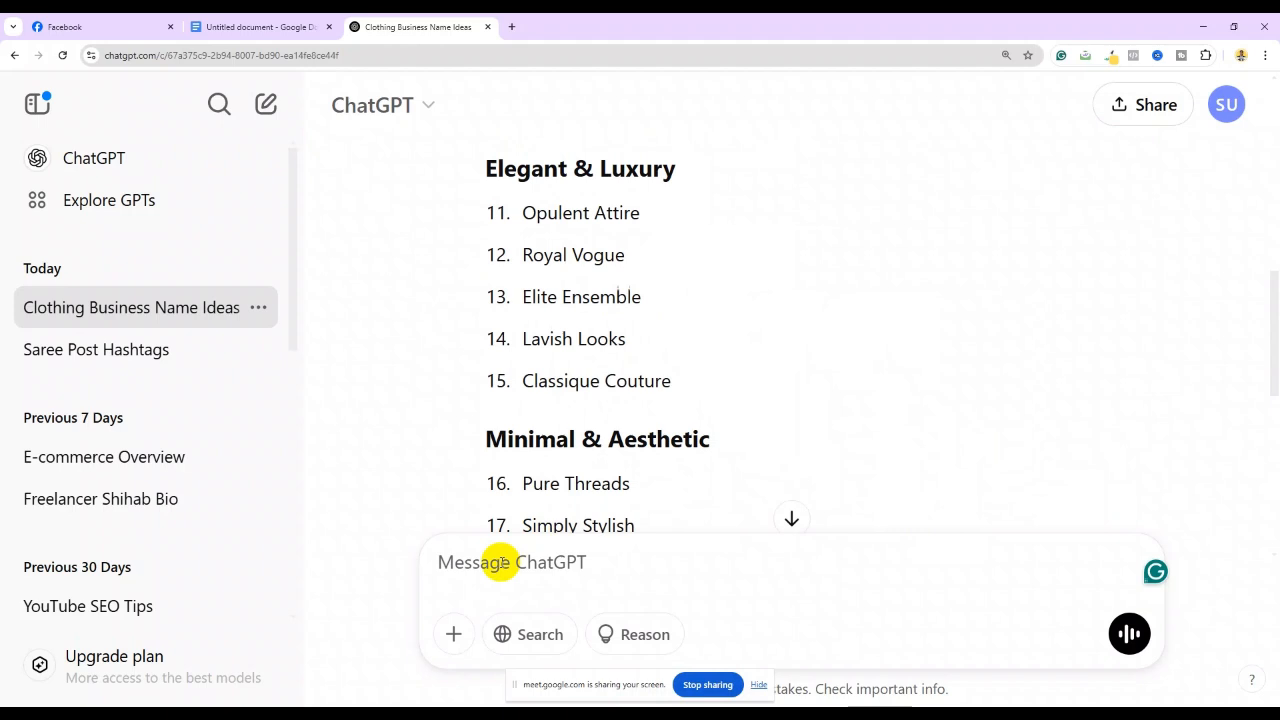
Send the follow-up 'Aro sundhor and unique kisu nam dew' asking for more unique names
type("A")
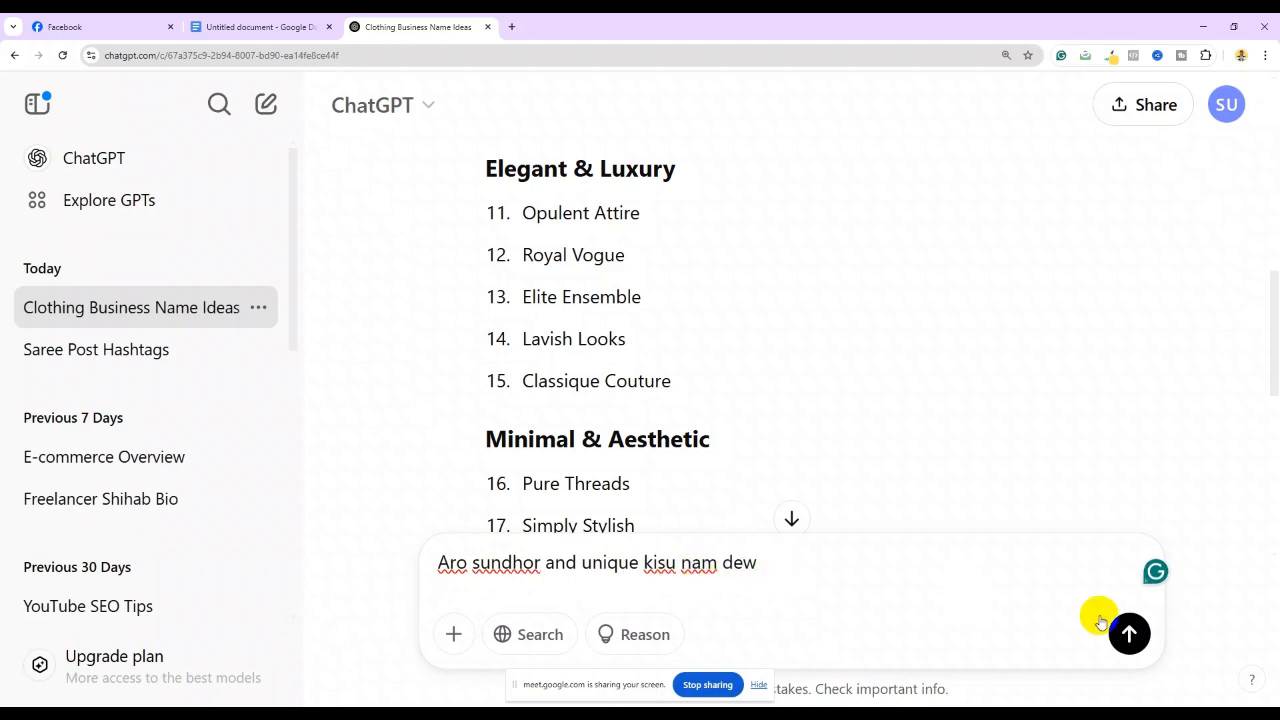
left_click(1130, 634)
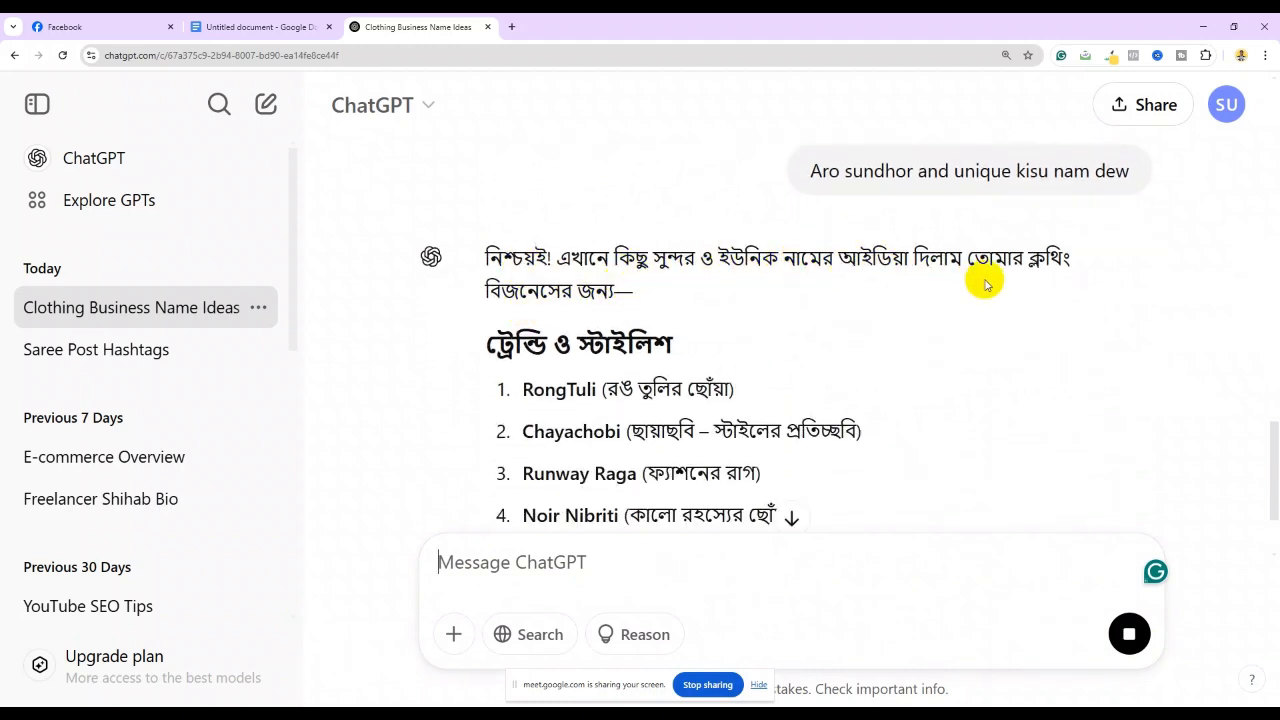
scroll(838, 349, "down", 2)
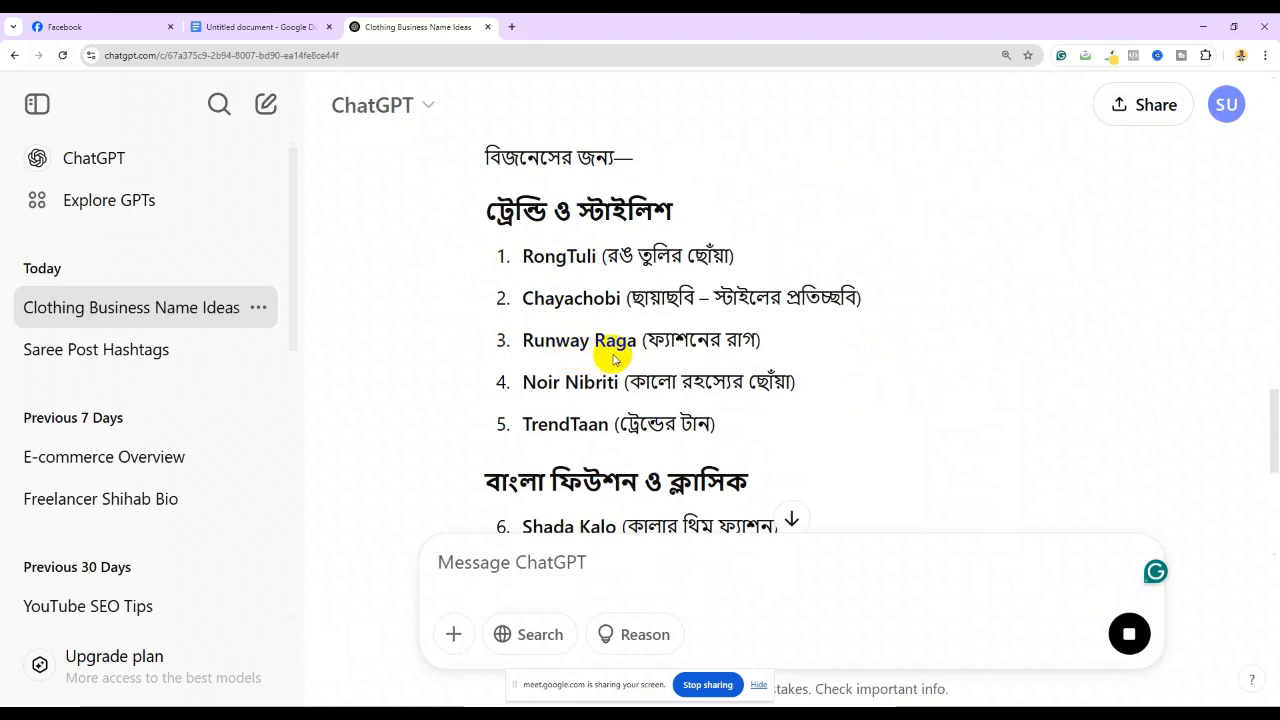
scroll(608, 354, "down", 2)
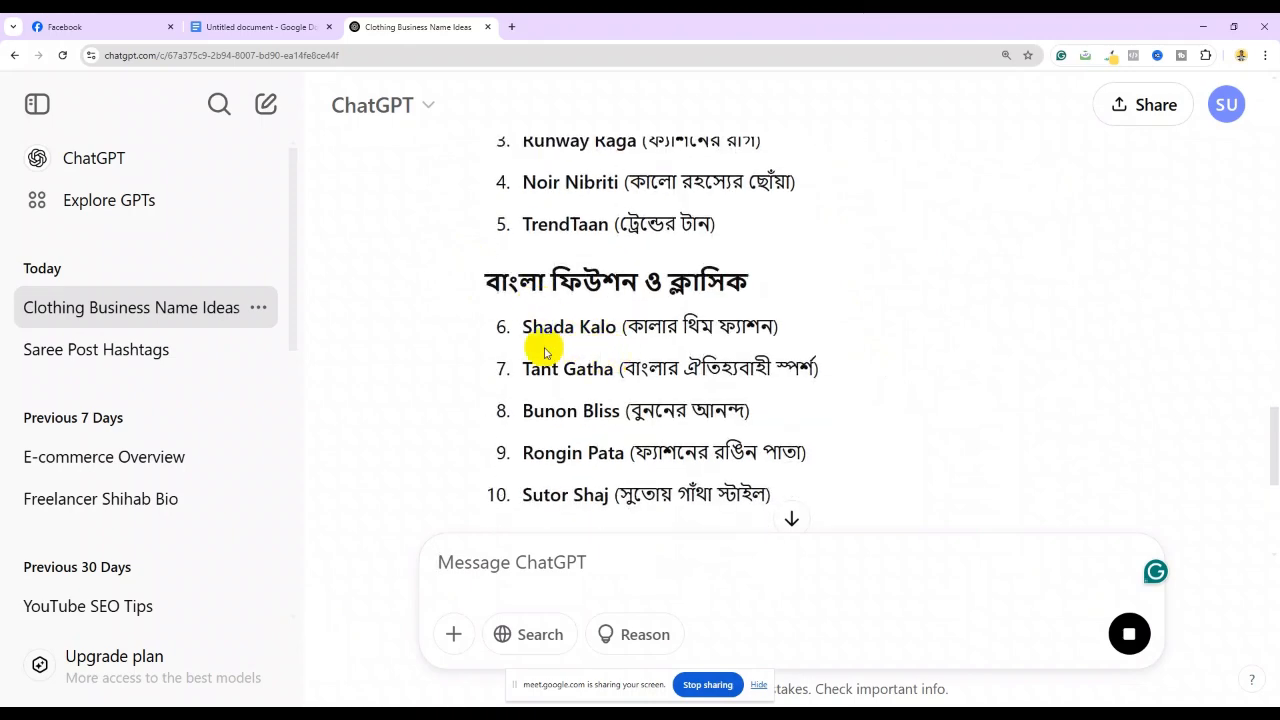
scroll(545, 352, "down", 5)
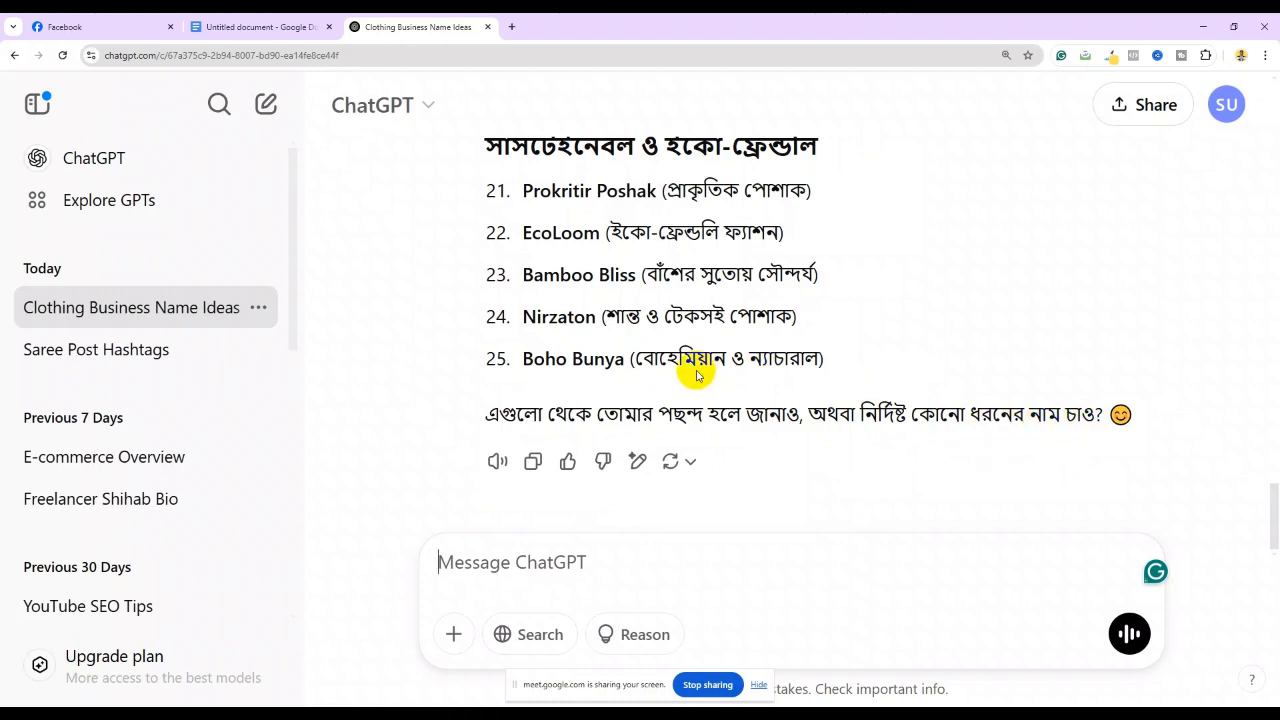
scroll(690, 375, "up", 5)
scroll(677, 410, "up", 1)
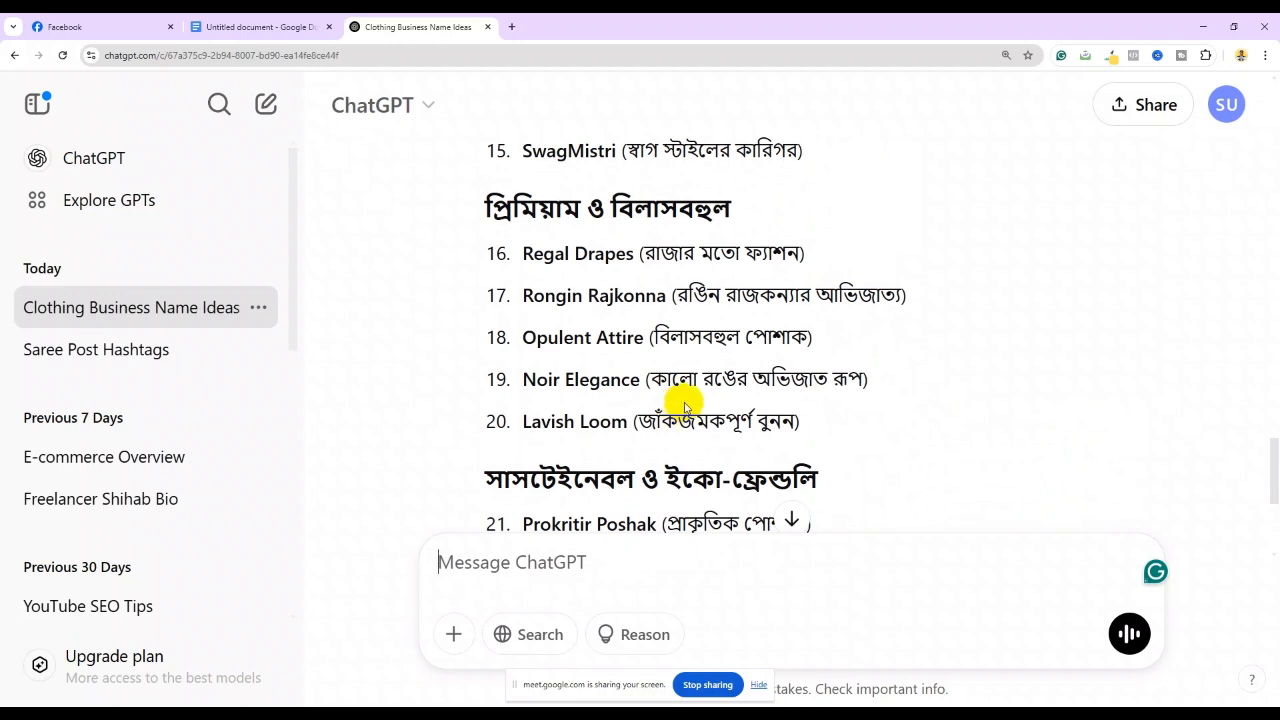
scroll(688, 398, "up", 4)
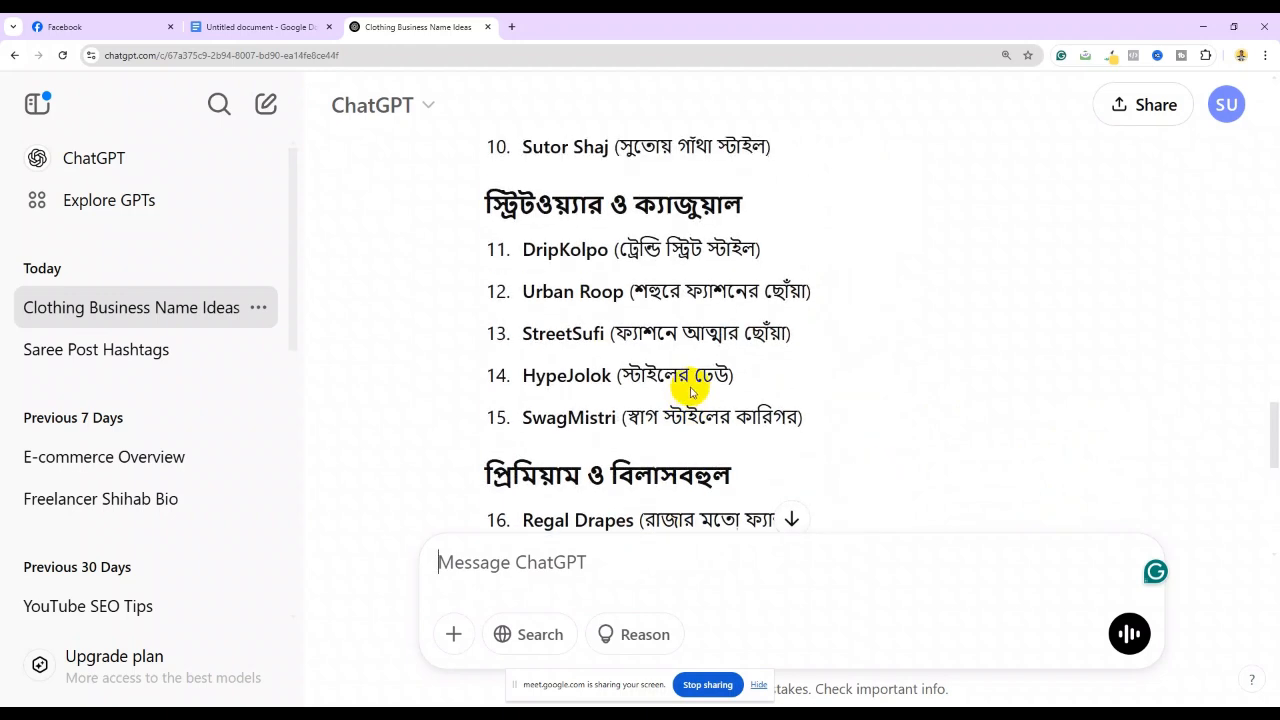
scroll(695, 379, "up", 6)
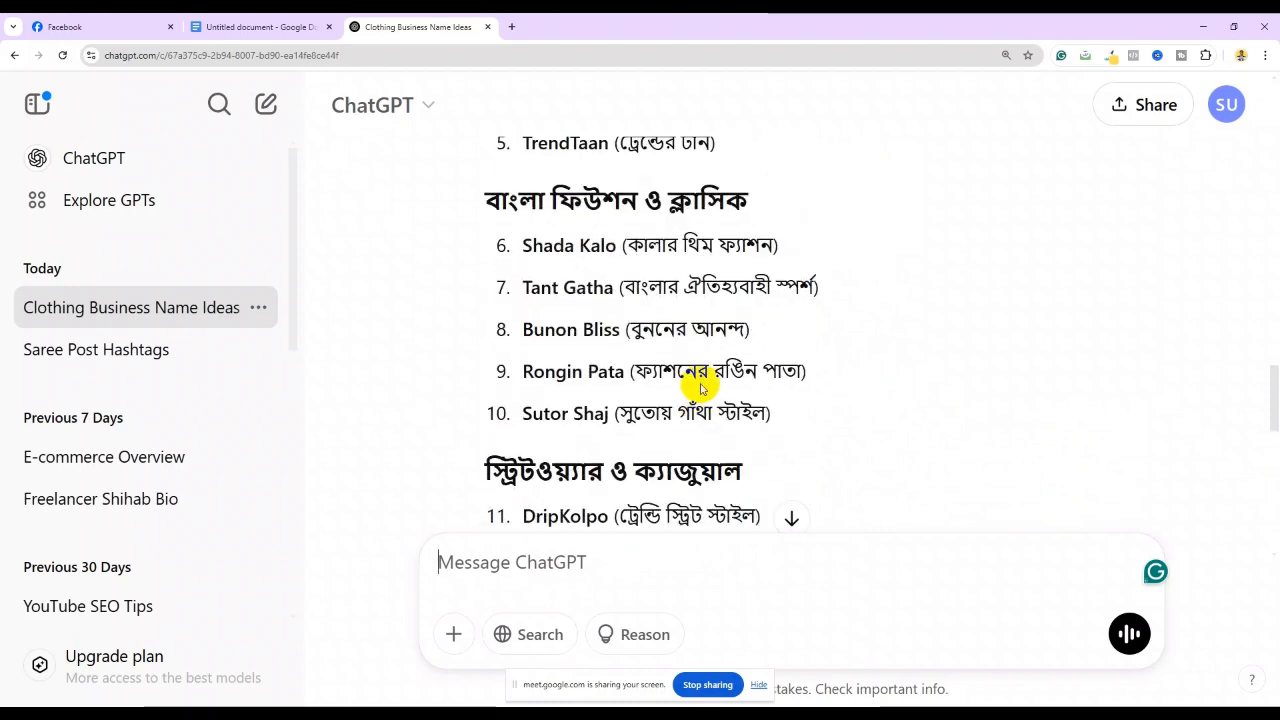
scroll(699, 379, "up", 1)
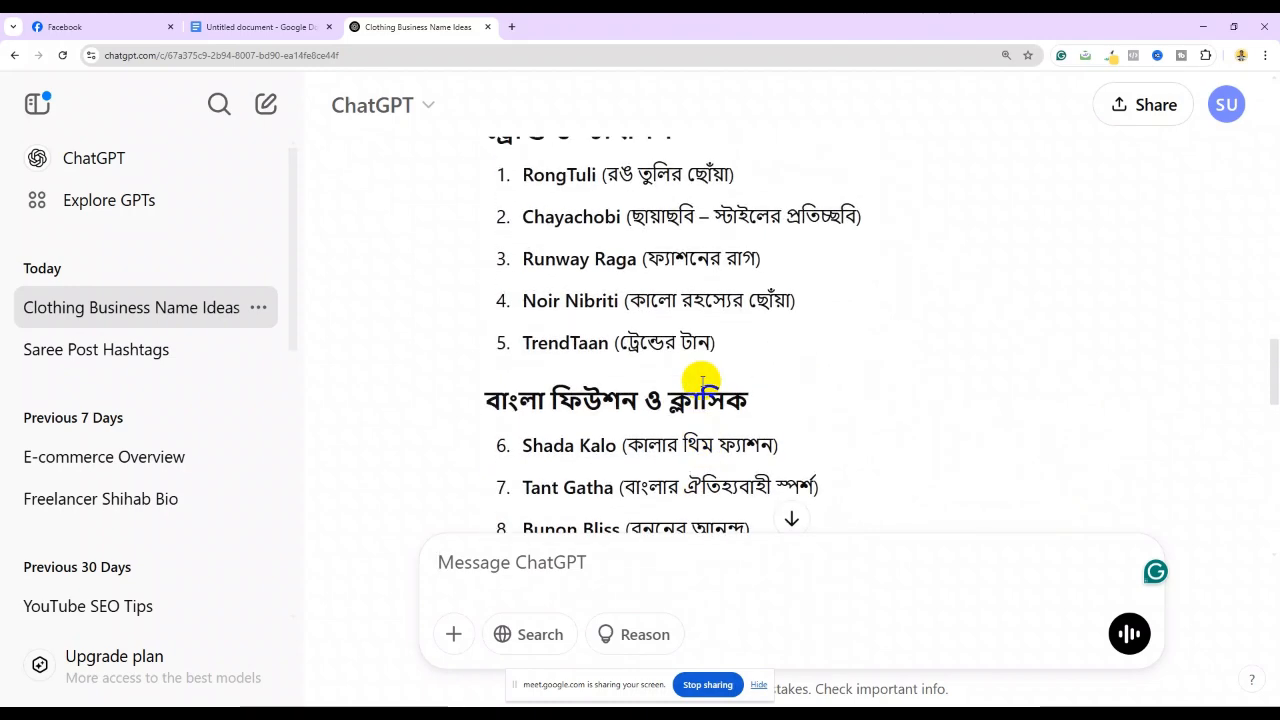
scroll(700, 383, "up", 3)
scroll(700, 383, "up", 5)
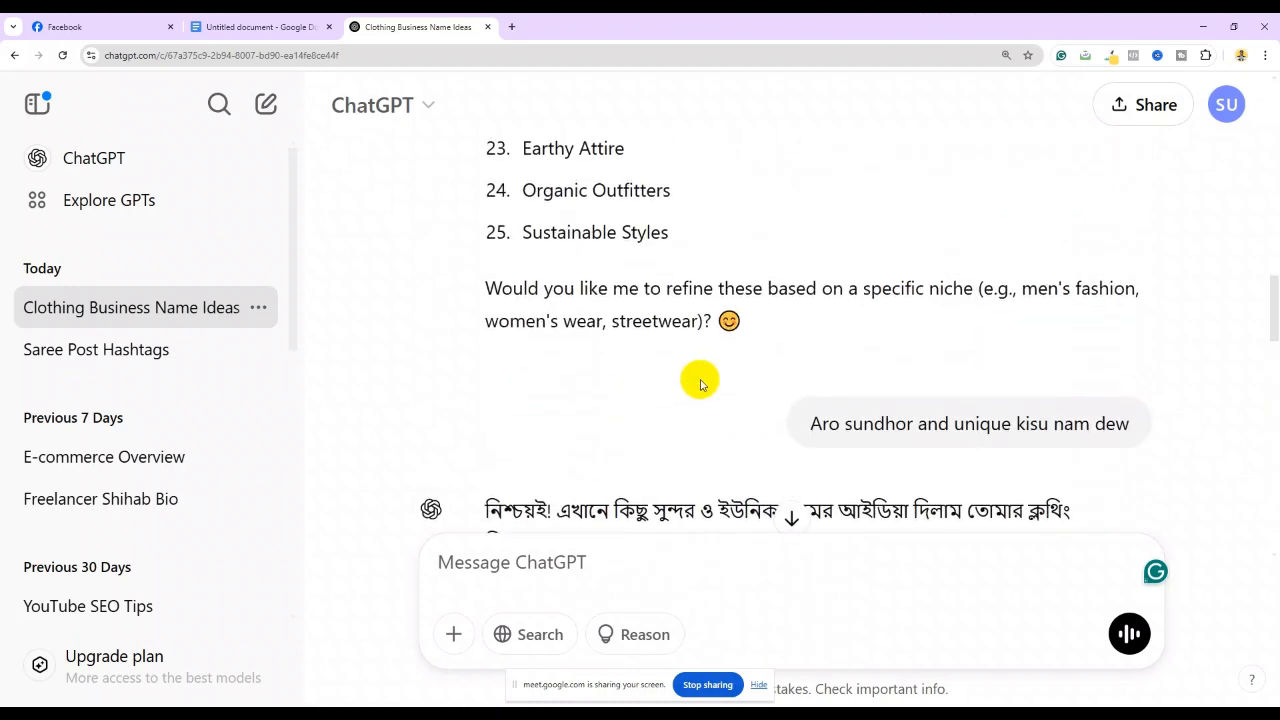
scroll(700, 383, "up", 2)
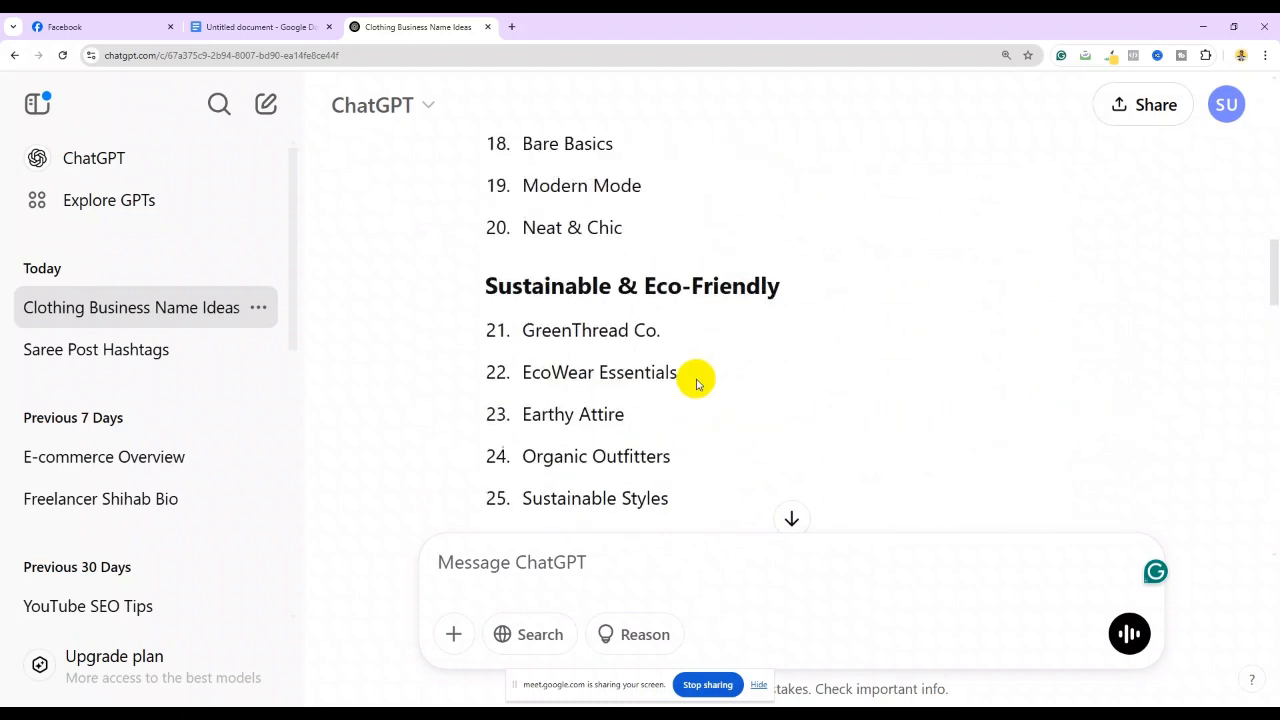
scroll(697, 384, "up", 7)
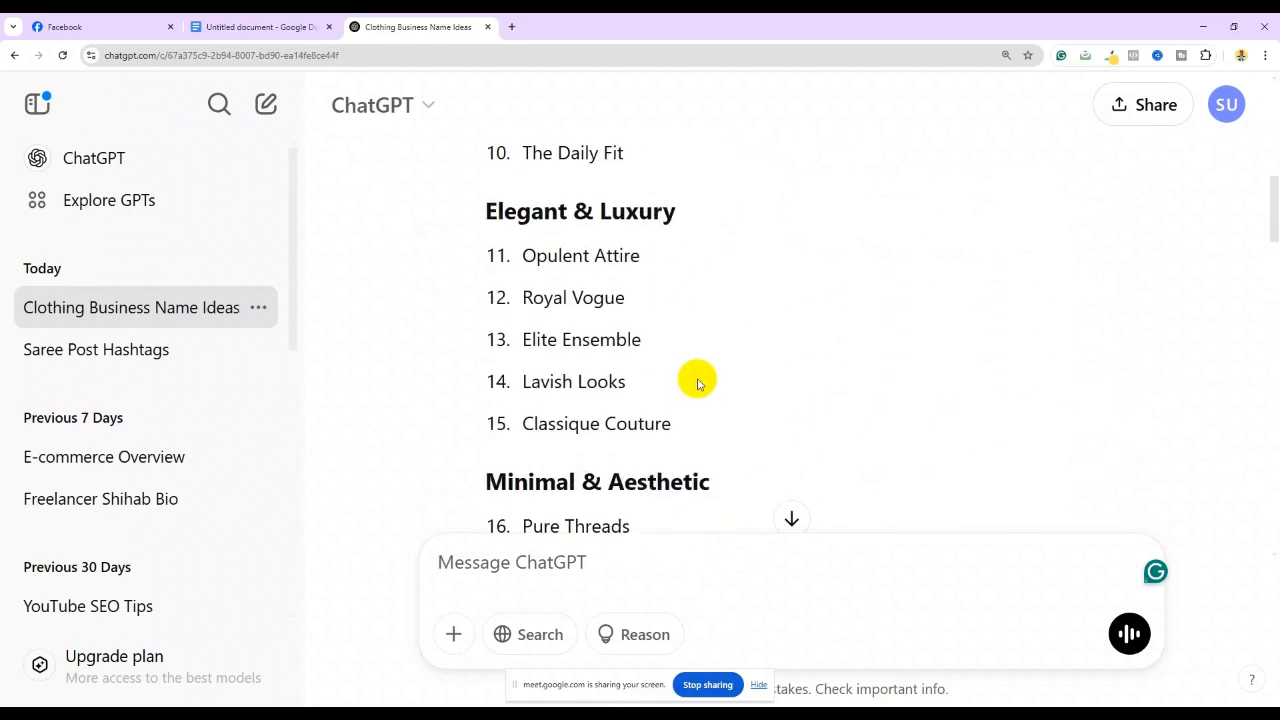
scroll(697, 381, "up", 3)
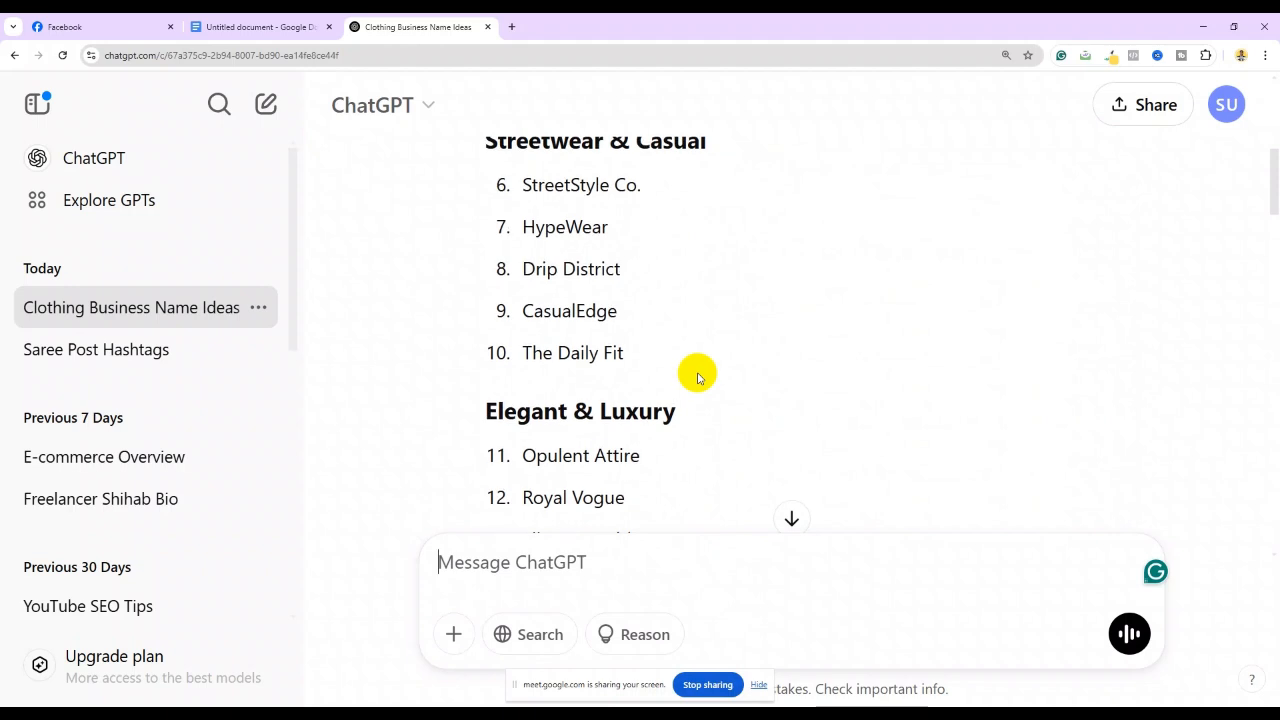
scroll(698, 377, "up", 4)
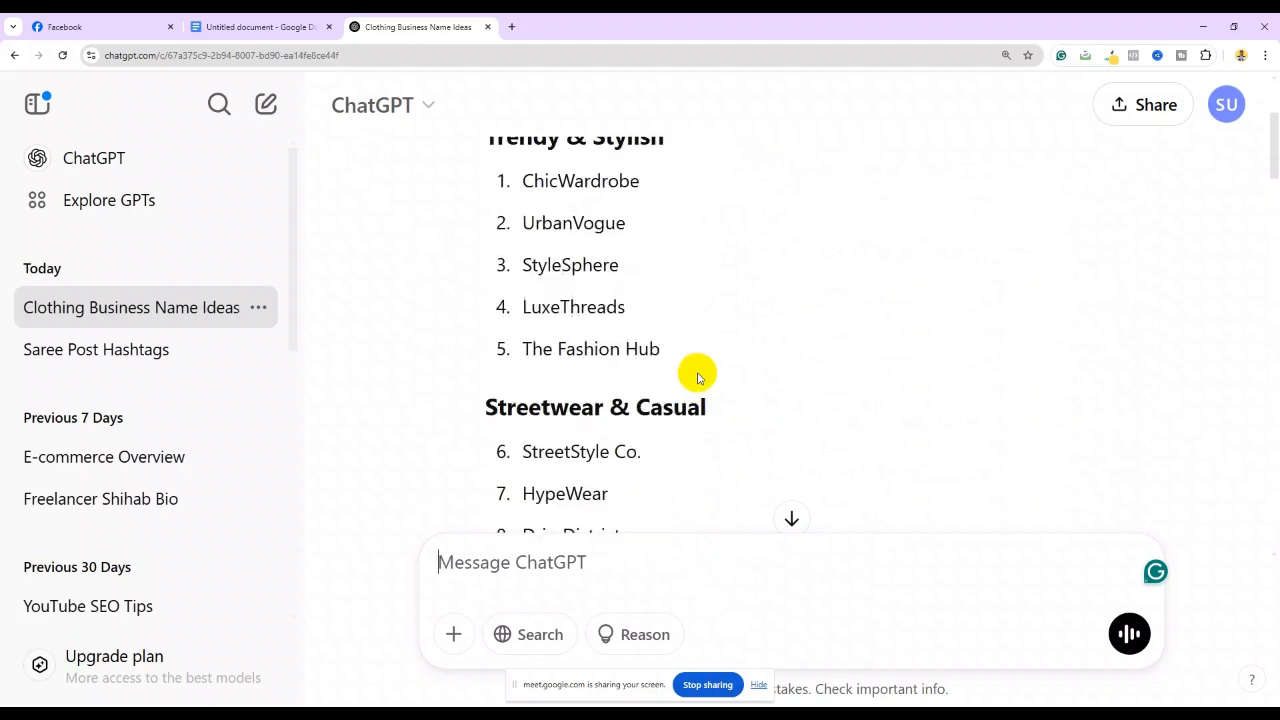
scroll(649, 326, "up", 1)
Copy the name StyleSphere from ChatGPT's list of clothing page name ideas
left_click_drag(523, 331, 612, 338)
right_click(612, 336)
left_click(634, 348)
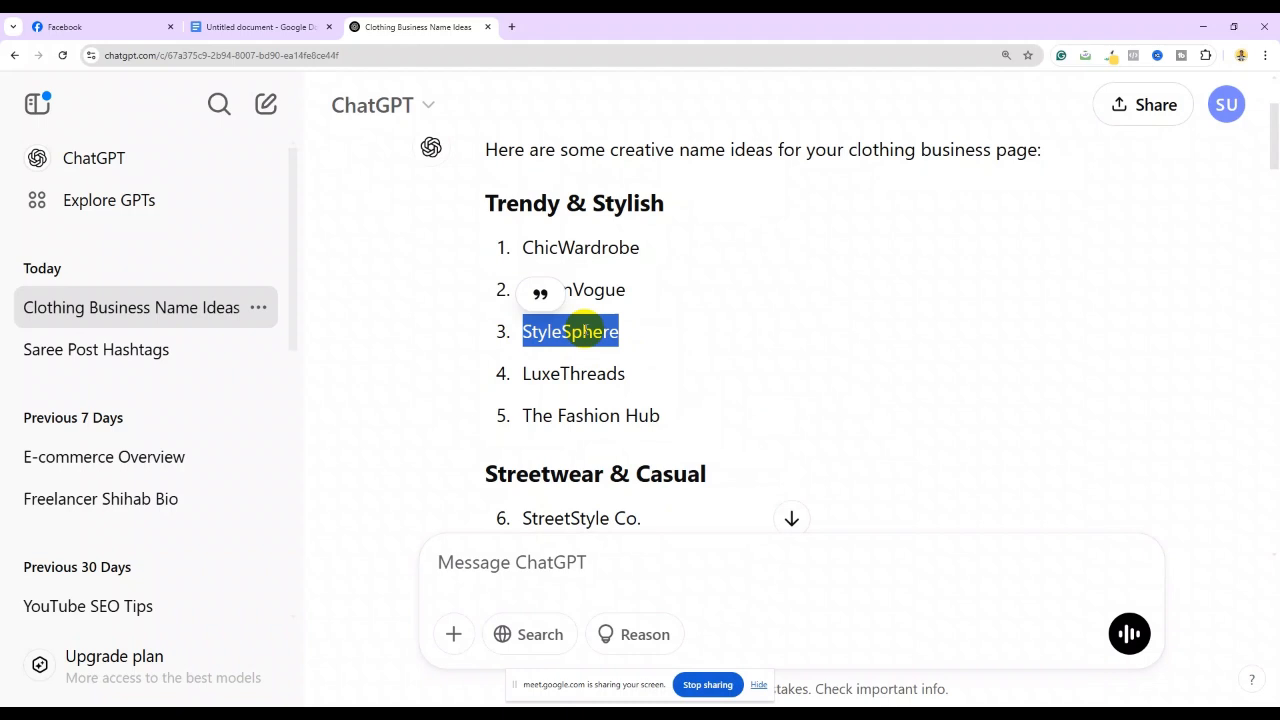
scroll(586, 331, "up", 2)
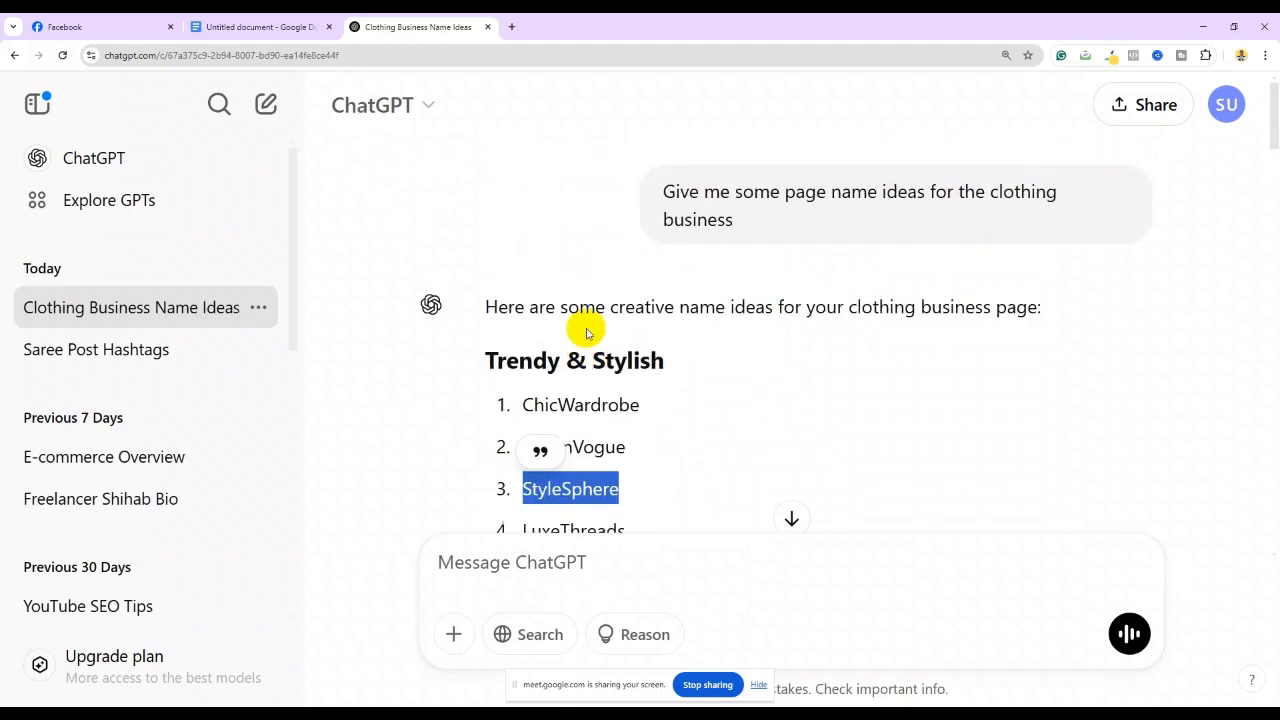
scroll(586, 363, "down", 3)
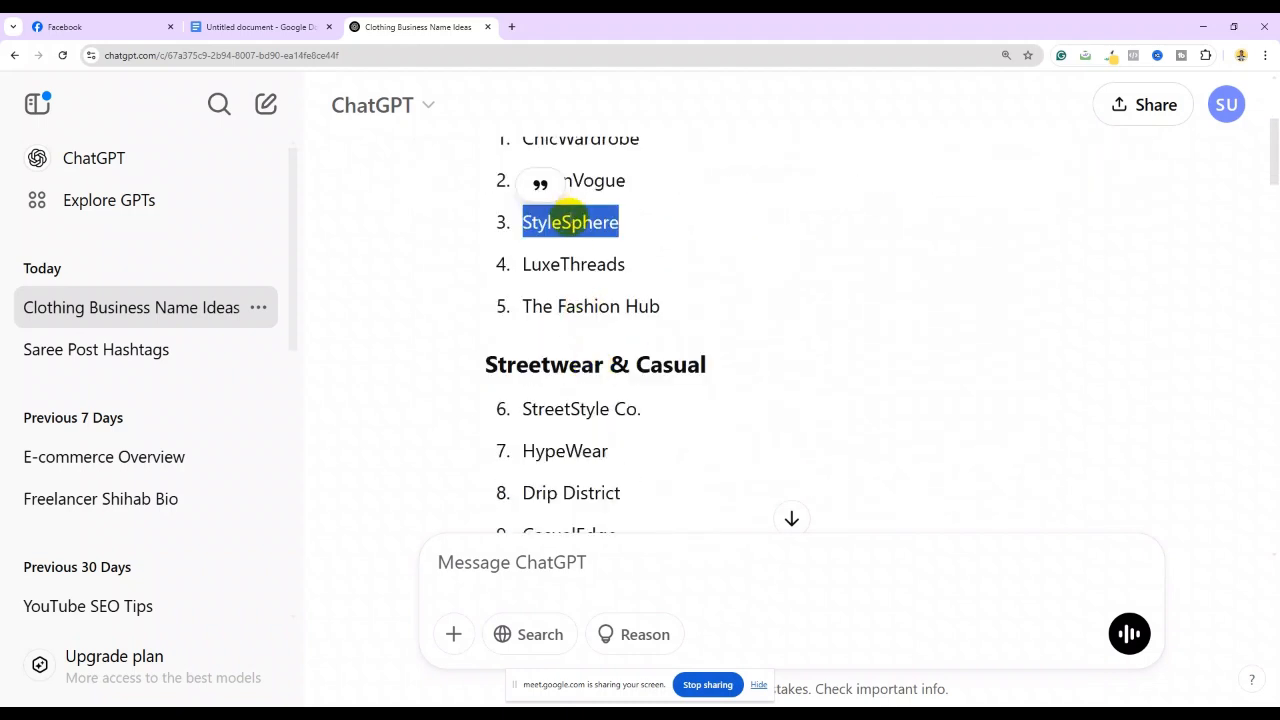
right_click(570, 222)
left_click(594, 240)
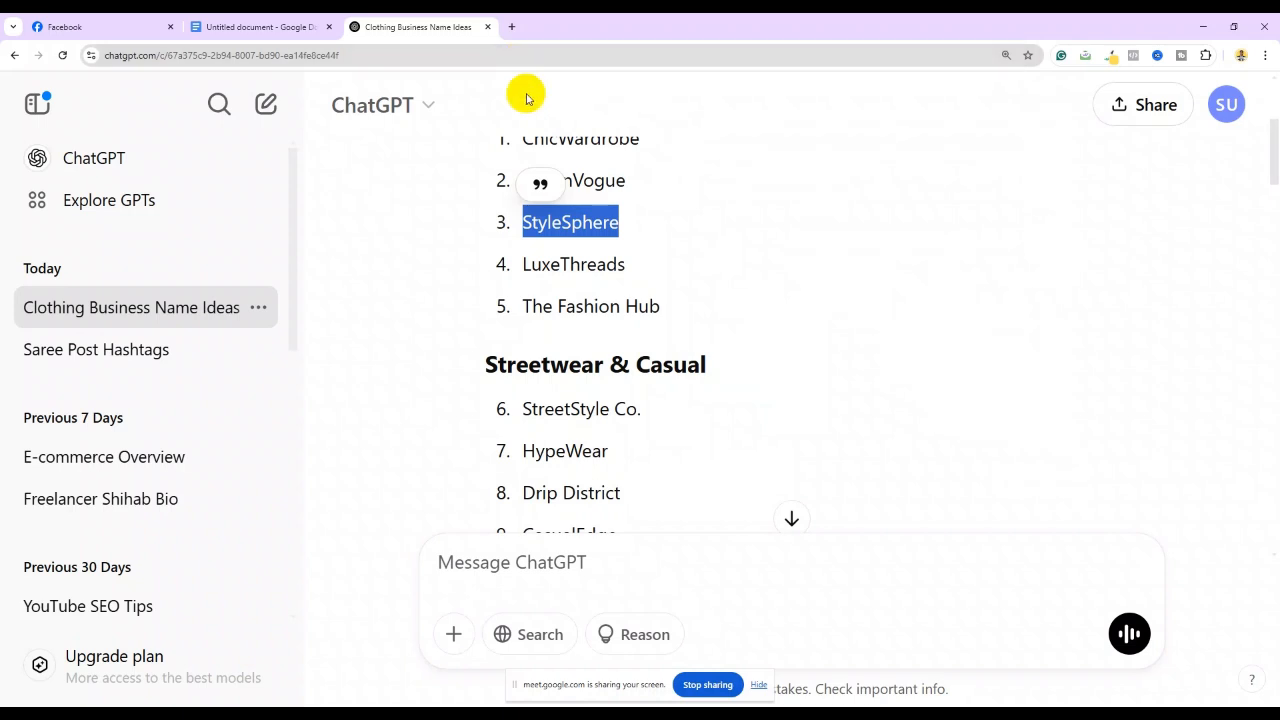
left_click(512, 28)
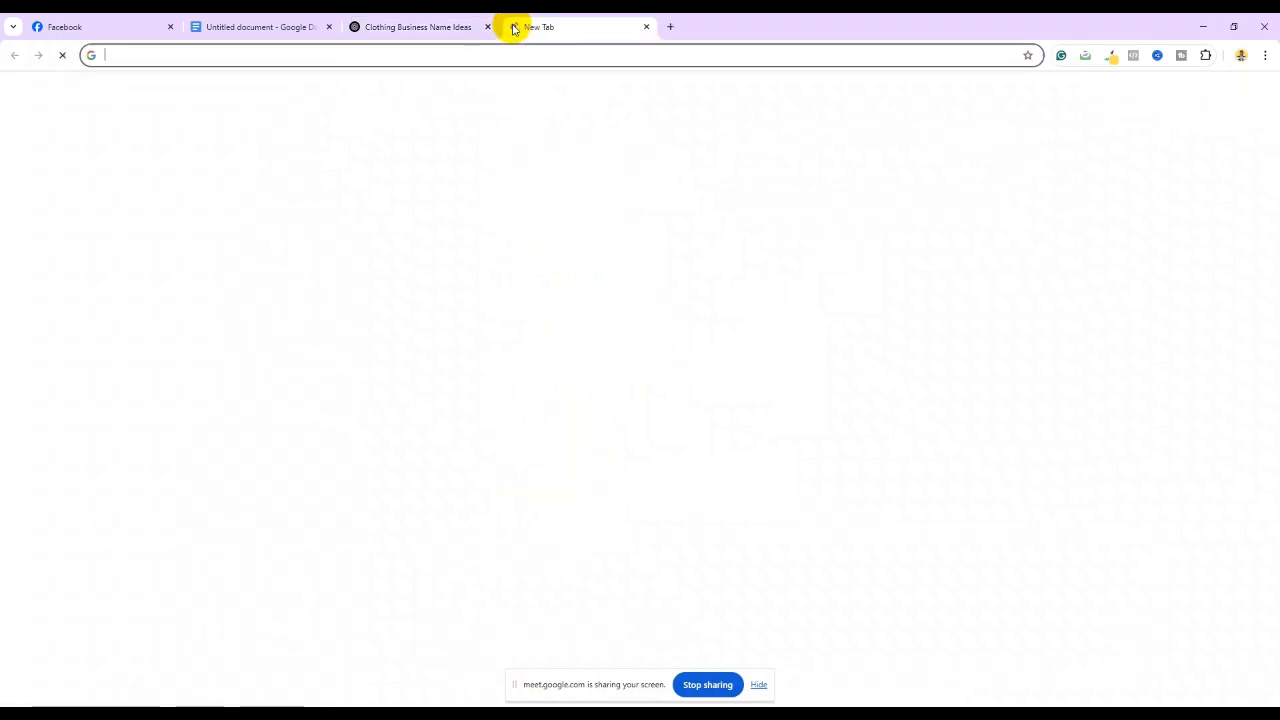
Search Google for 'namecheap' and open the Namecheap Domains & Hosting site
left_click(113, 57)
left_click(123, 57)
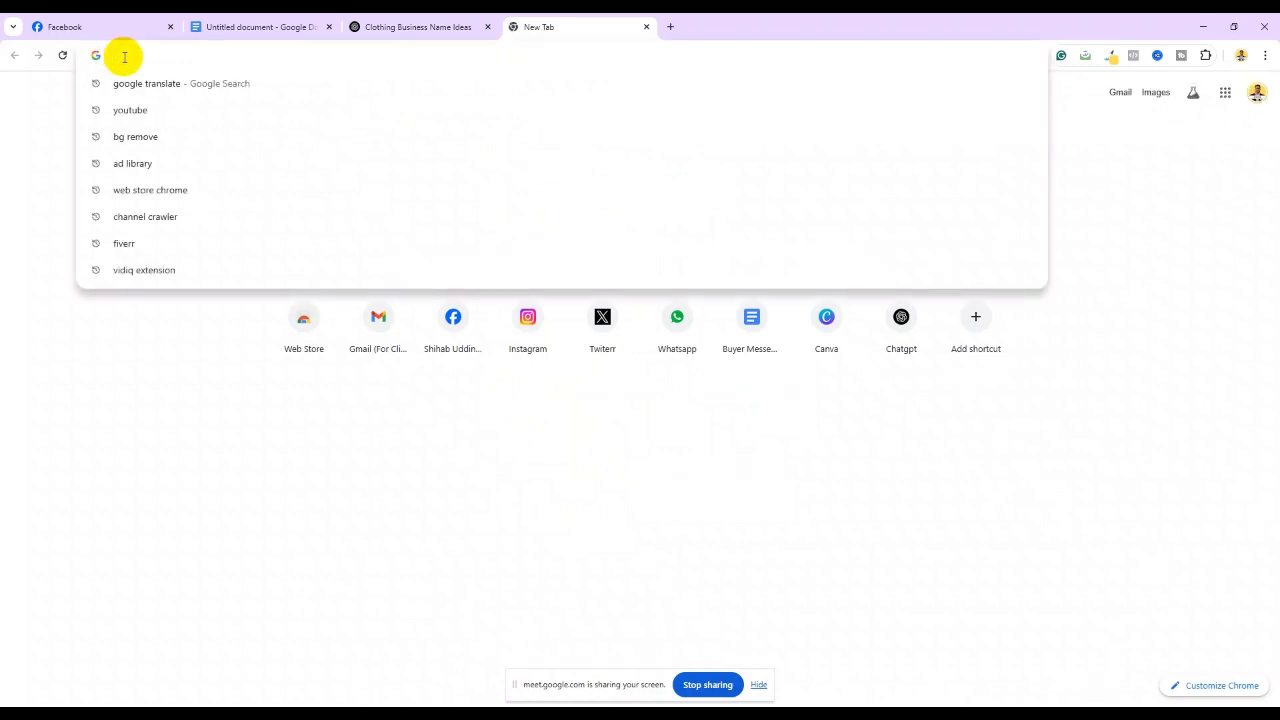
type("name")
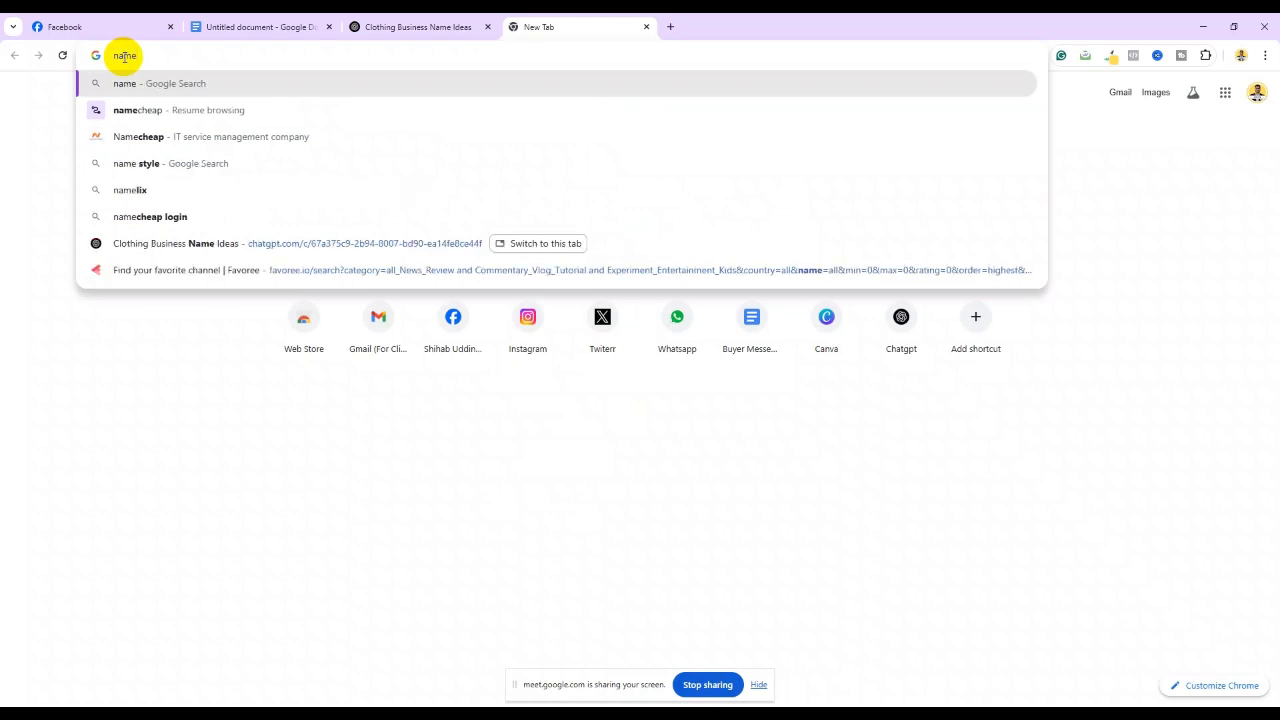
left_click(134, 136)
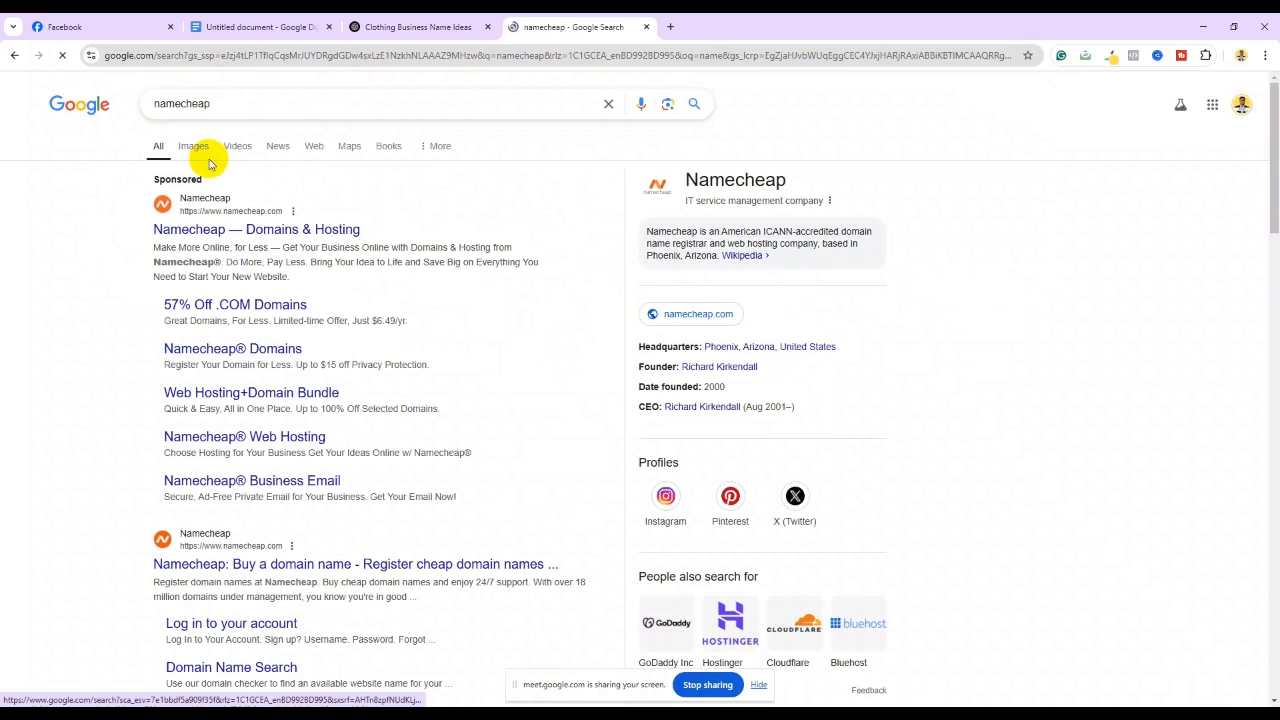
left_click(181, 233)
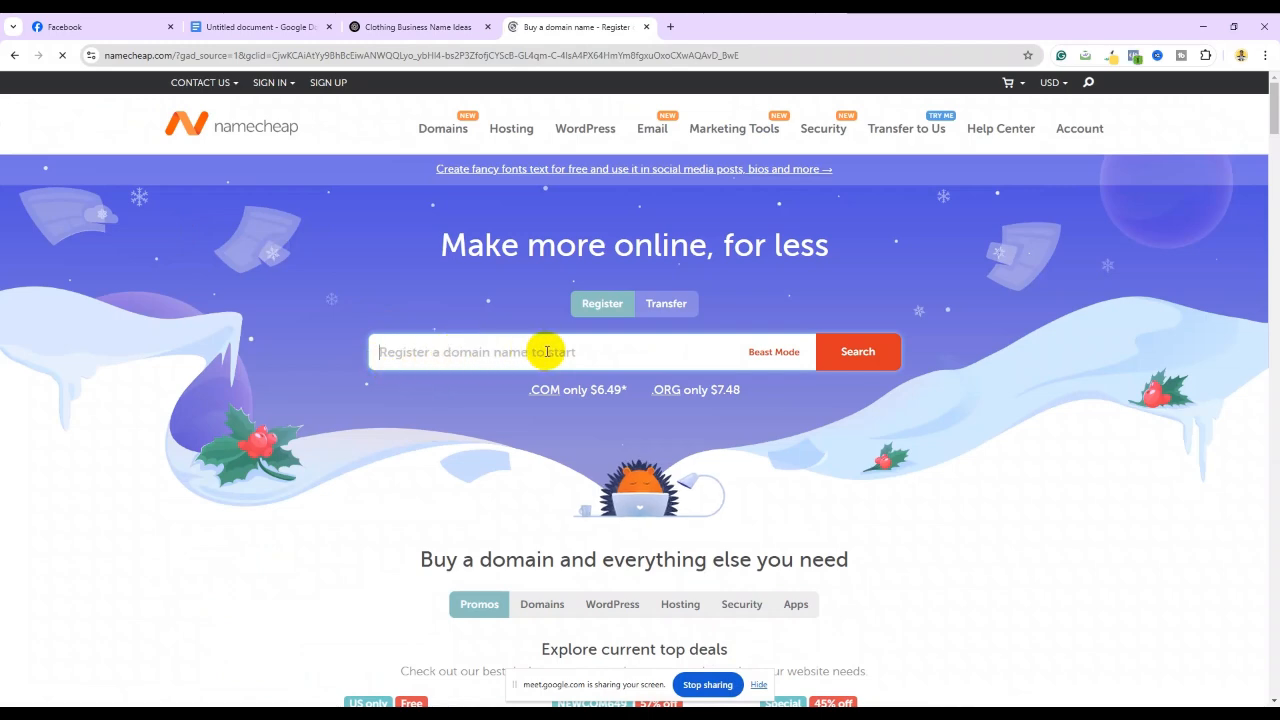
Paste StyleSphere into Namecheap's domain search and check which domains are available
left_click(404, 352)
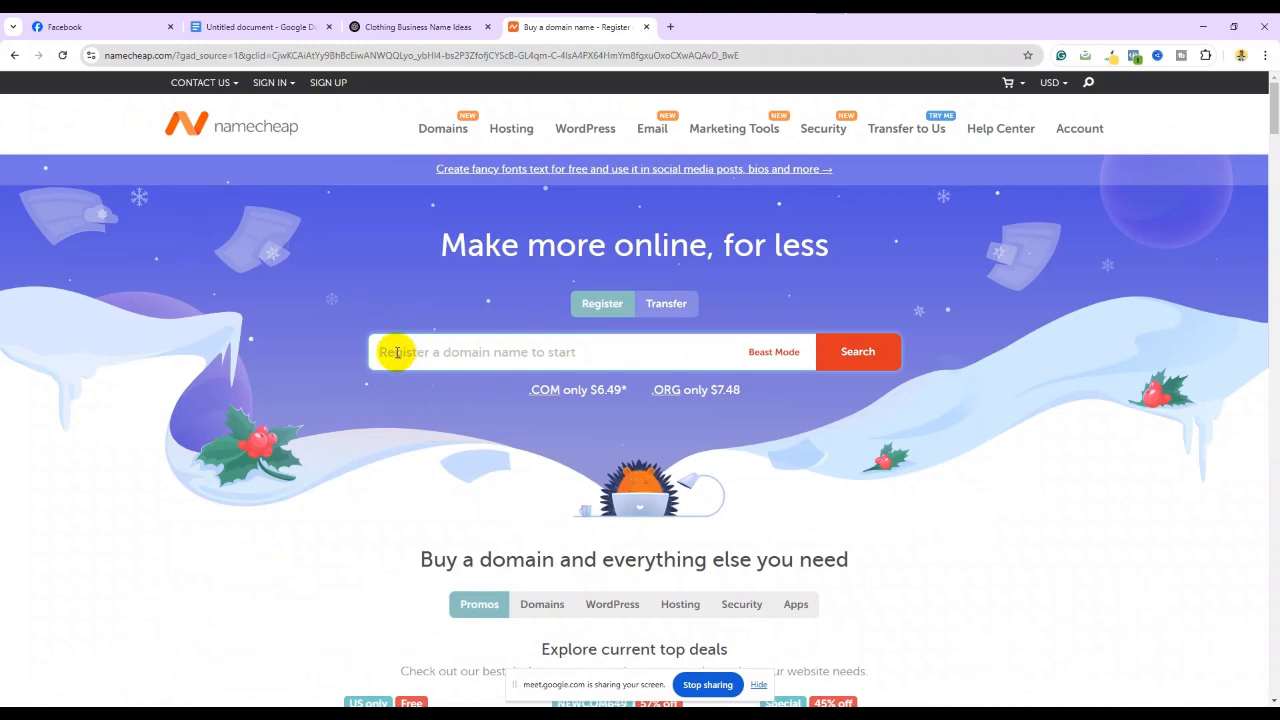
right_click(396, 350)
left_click(434, 487)
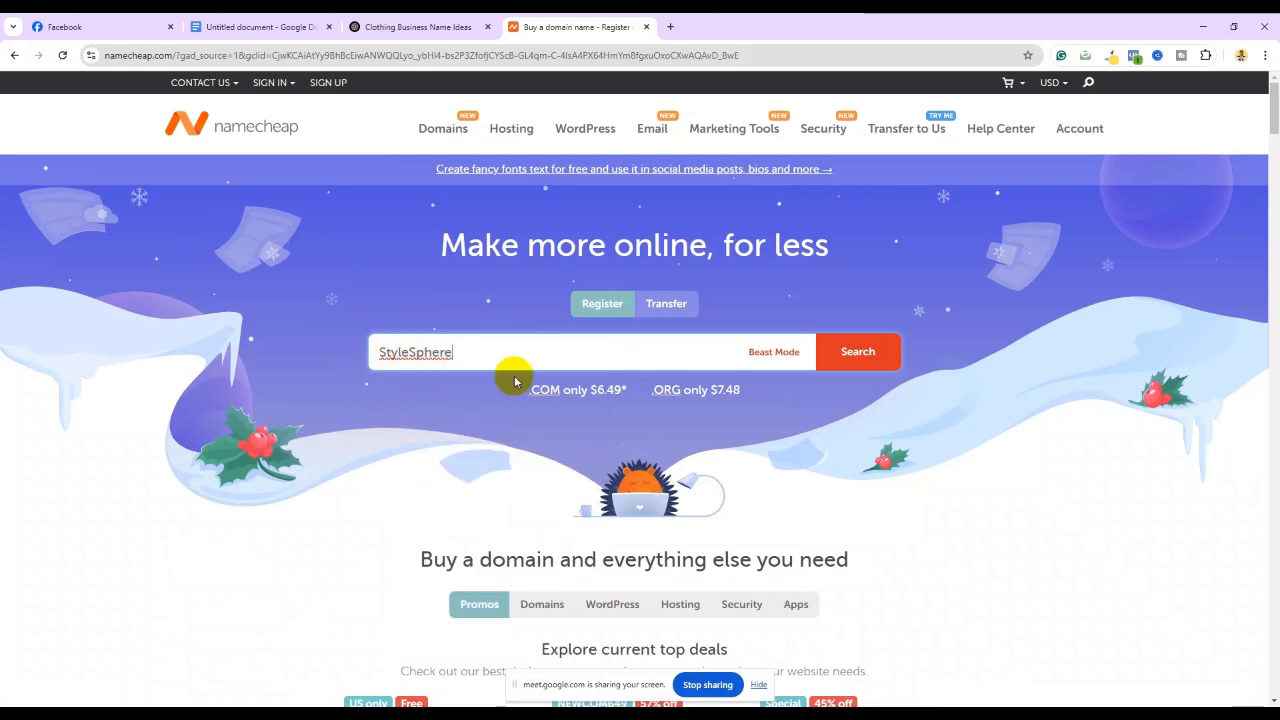
left_click(855, 355)
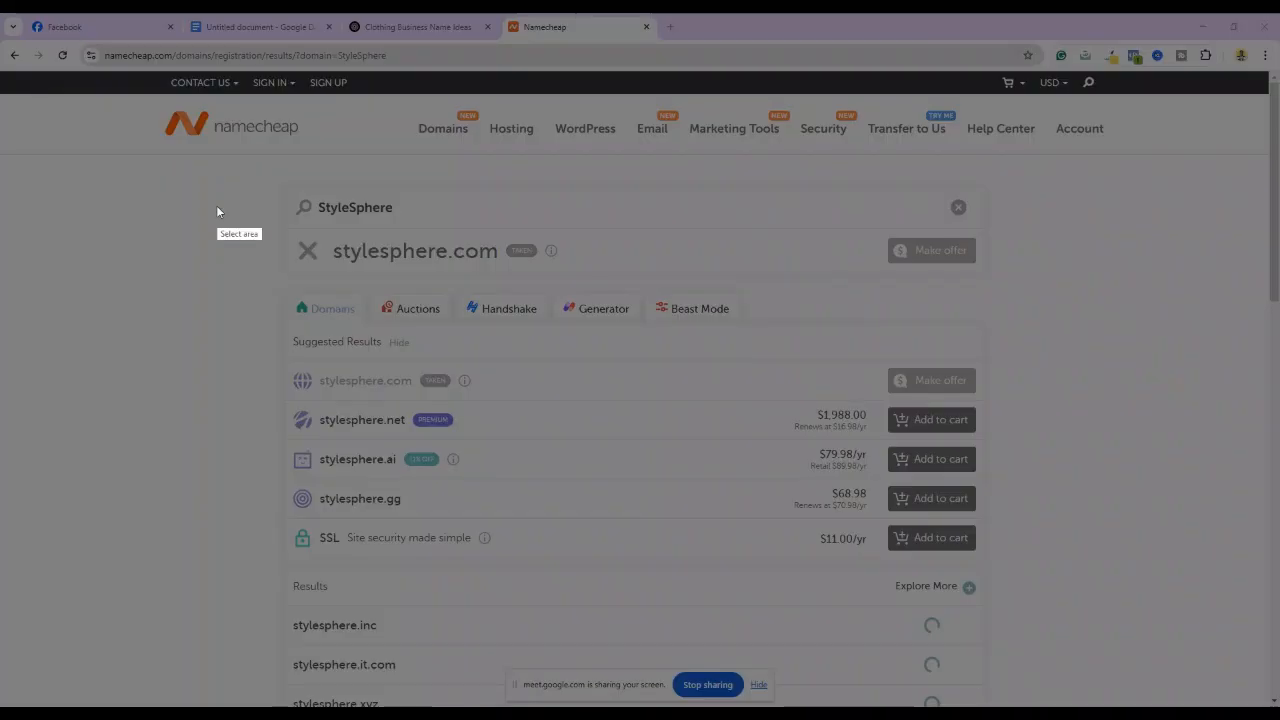
left_click_drag(109, 89, 1159, 685)
left_click(1170, 609)
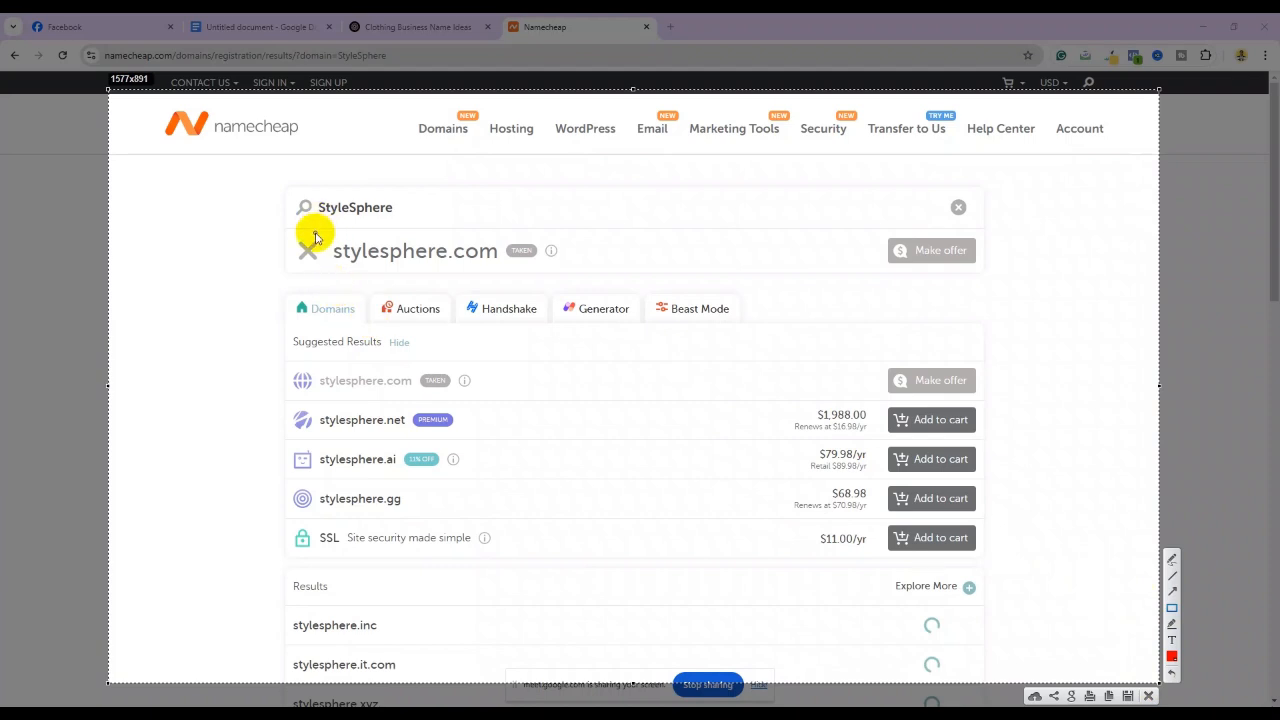
mouse_move(314, 230)
left_mouse_down()
mouse_move(606, 254)
mouse_move(613, 274)
left_mouse_up()
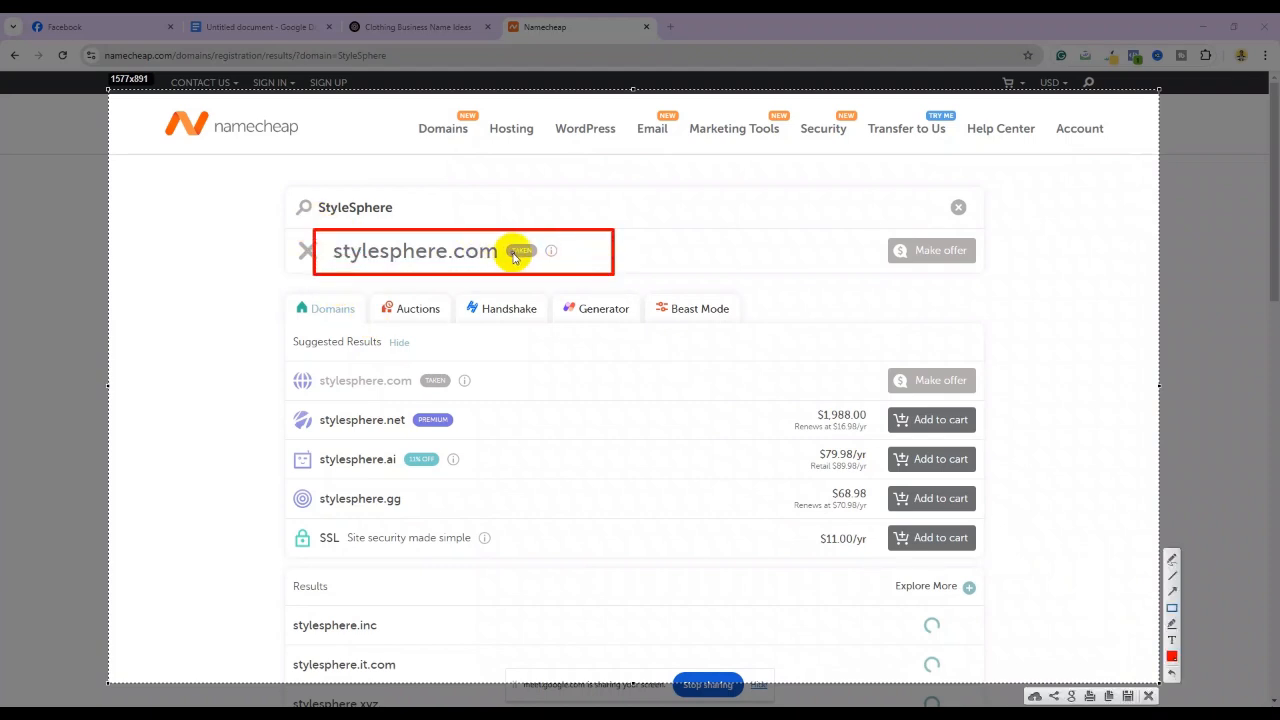
left_click_drag(499, 237, 552, 264)
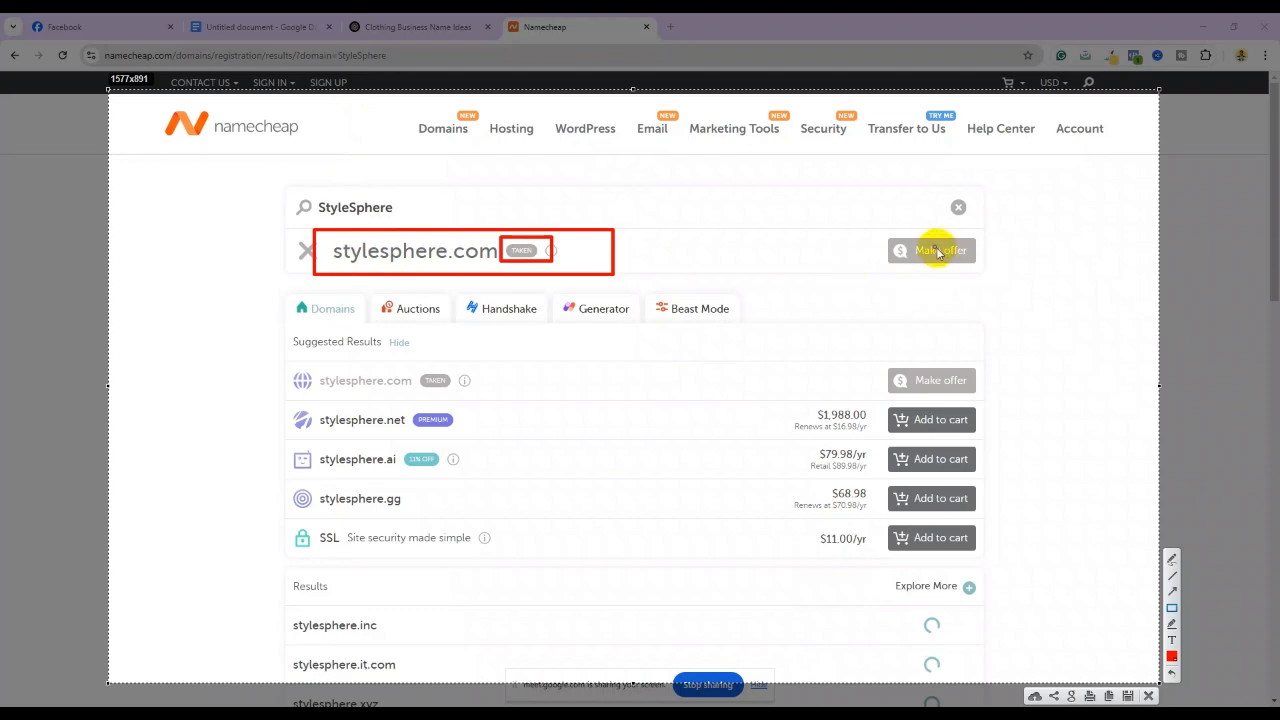
left_click_drag(866, 229, 989, 276)
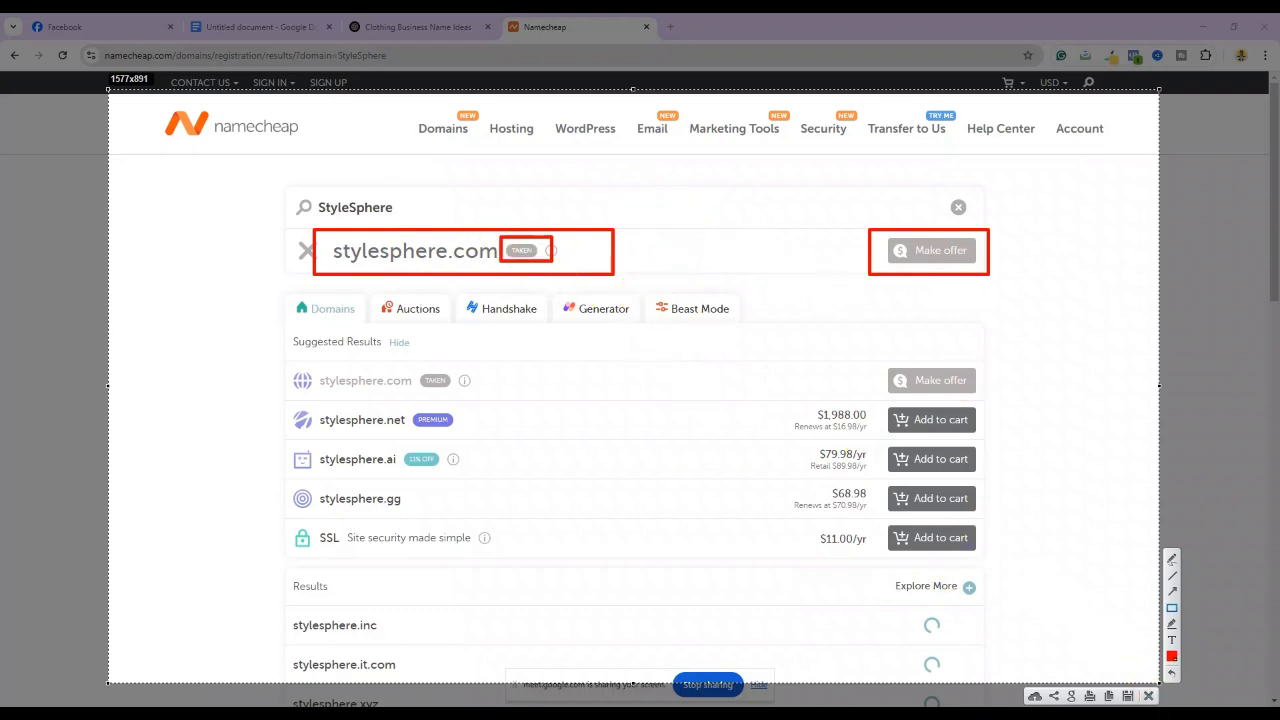
left_click(1148, 695)
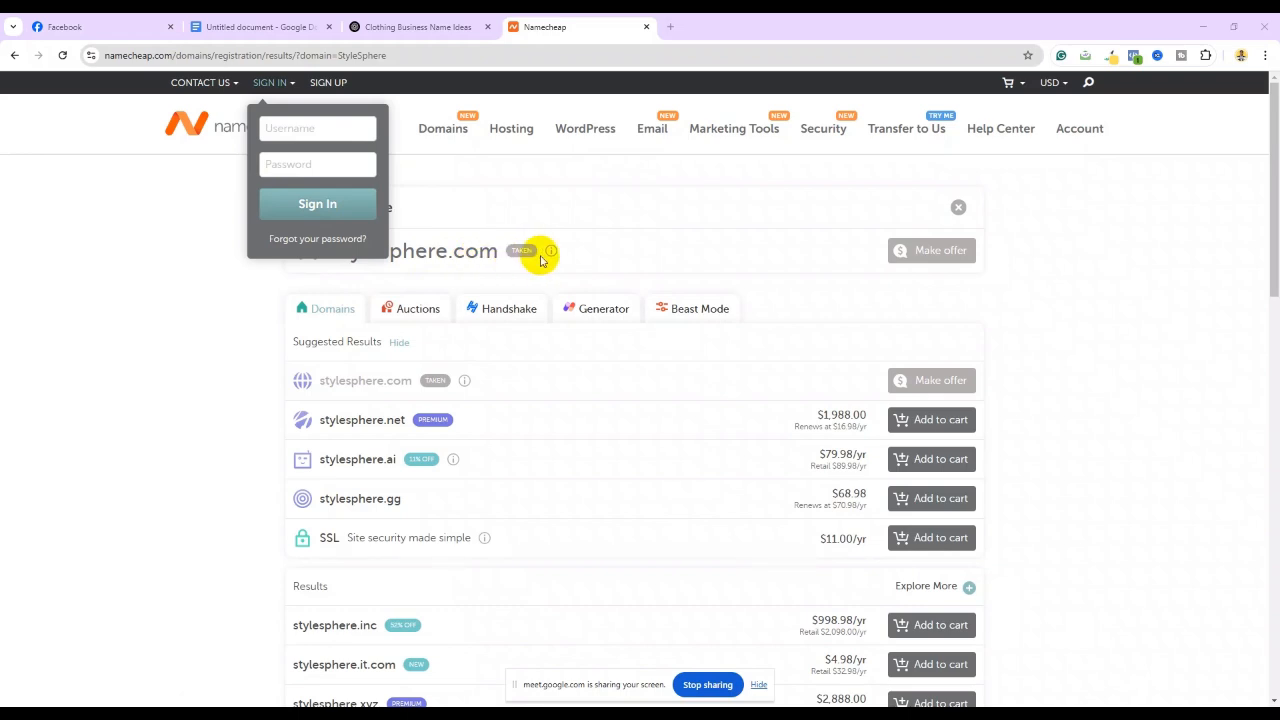
mouse_move(535, 715)
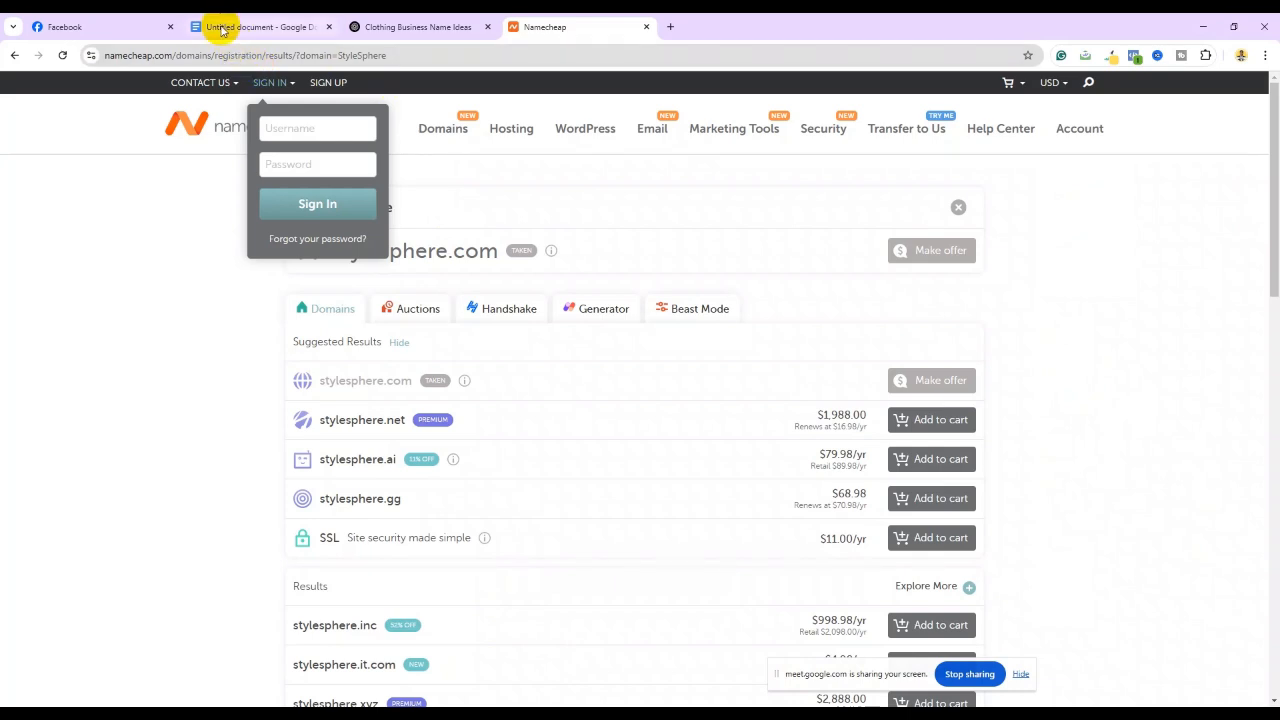
Paste 'Style Sphere' as the Page name on Facebook's Create a Page form
left_click(114, 25)
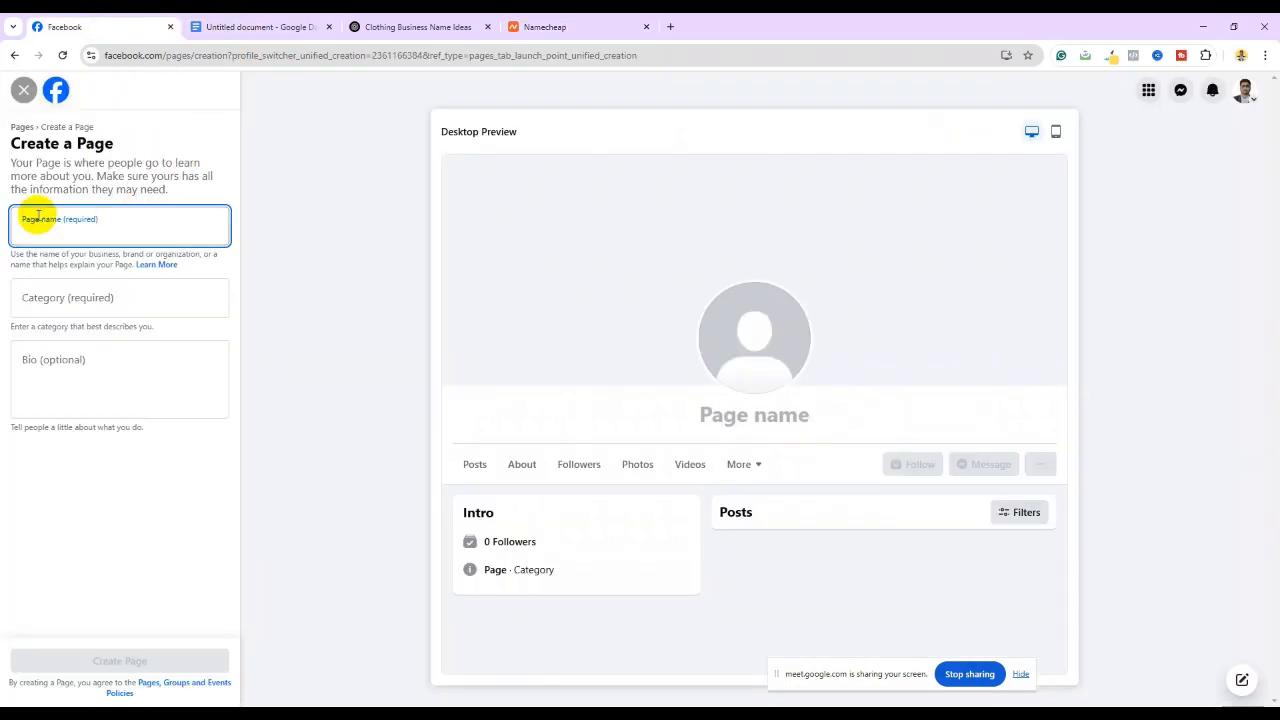
right_click(26, 231)
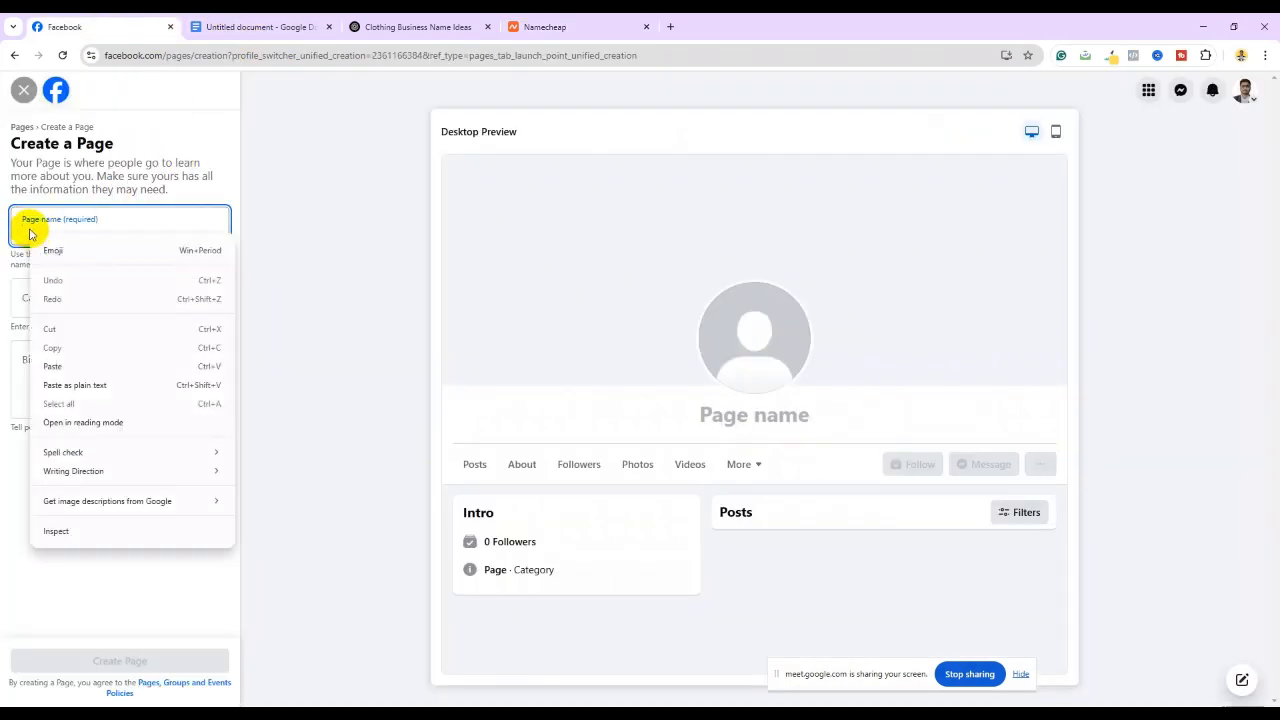
left_click(73, 367)
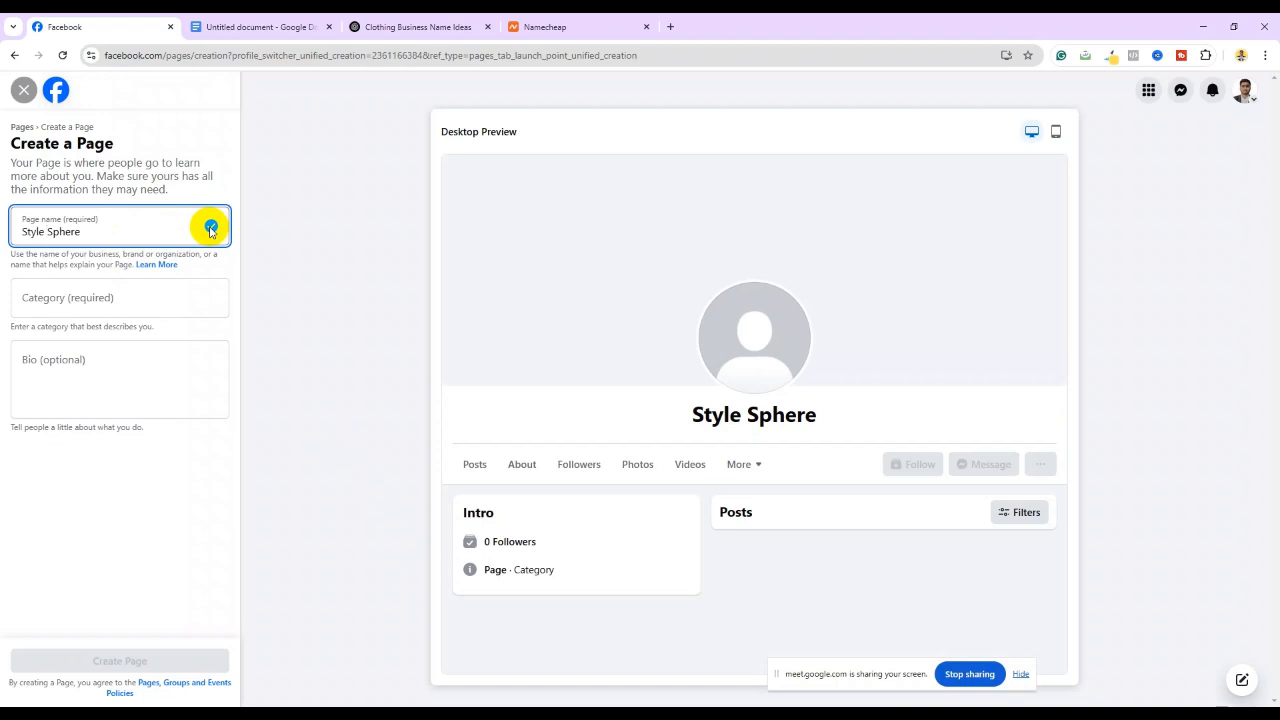
left_click(76, 294)
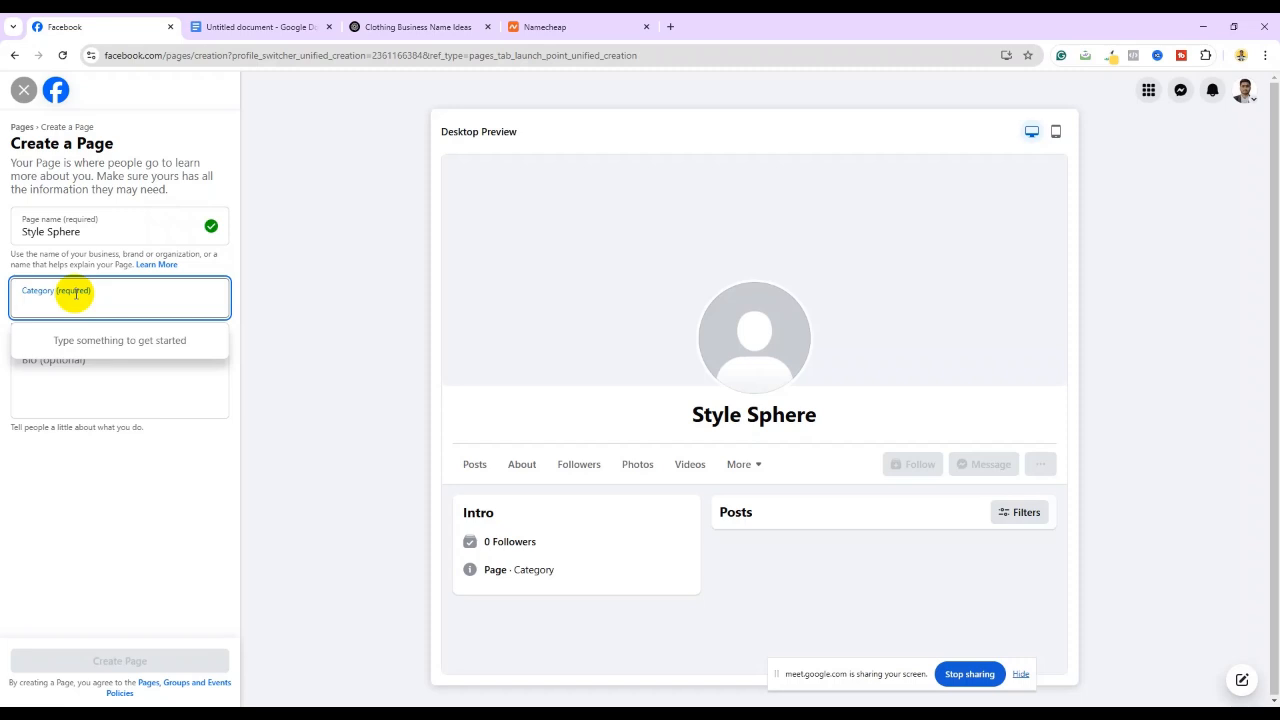
Enter 'Clot' in Category and pick Clothing (Brand) from the suggestions
type("C")
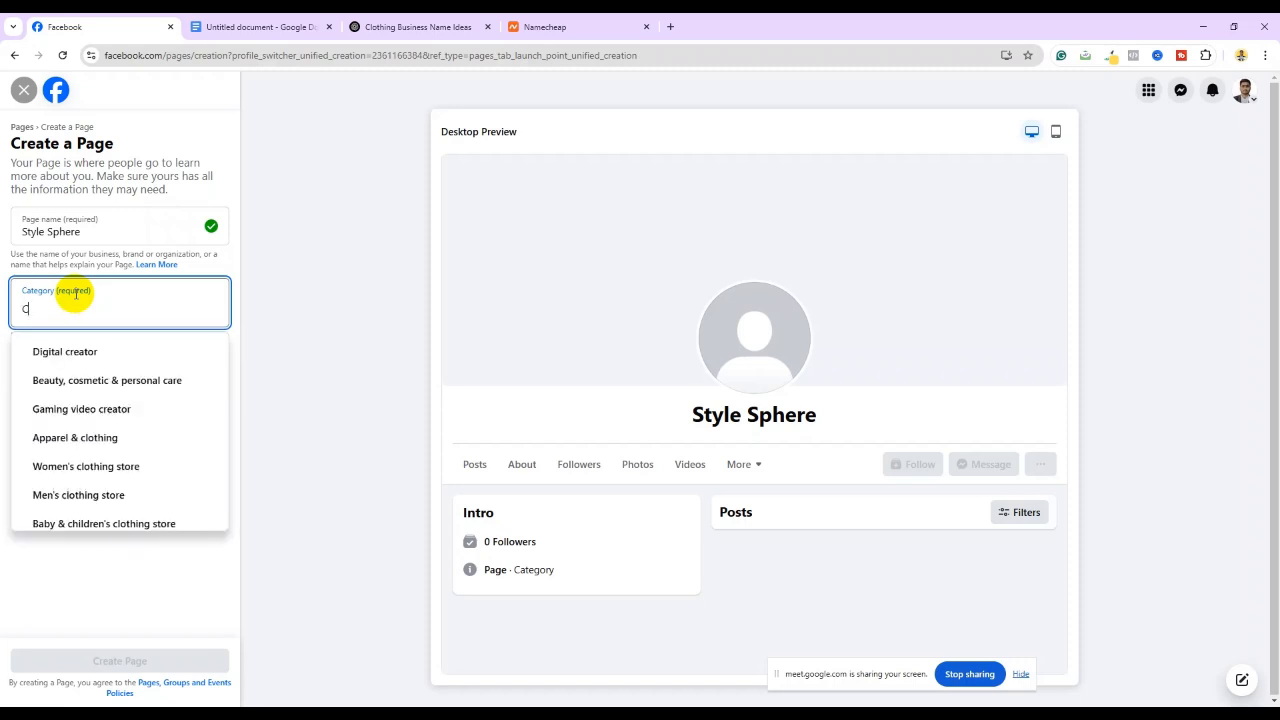
type("lot")
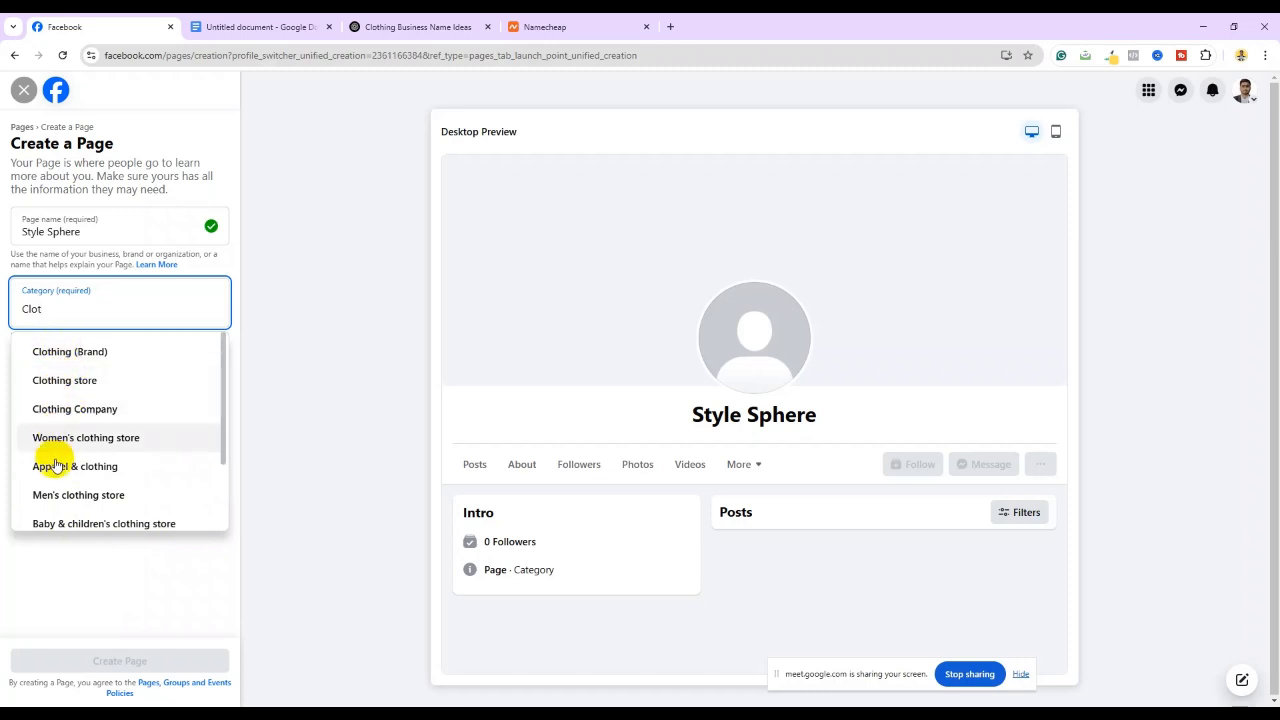
left_click(55, 352)
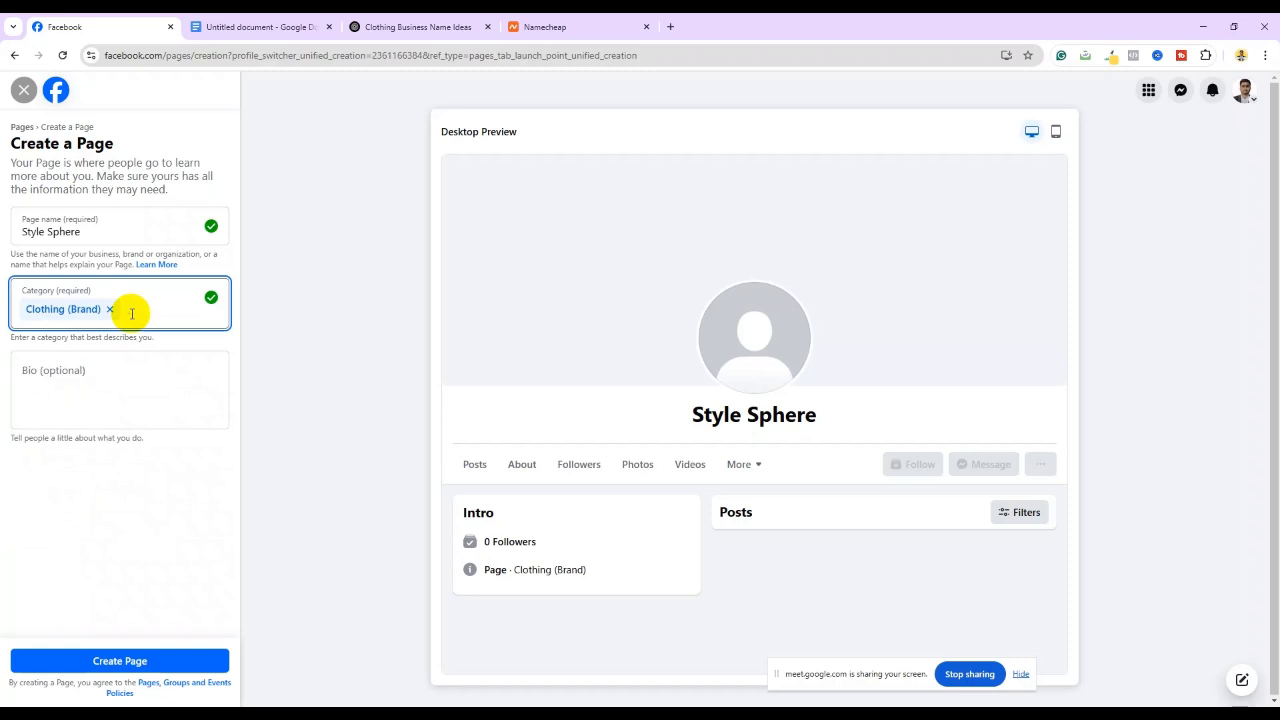
left_click(51, 365)
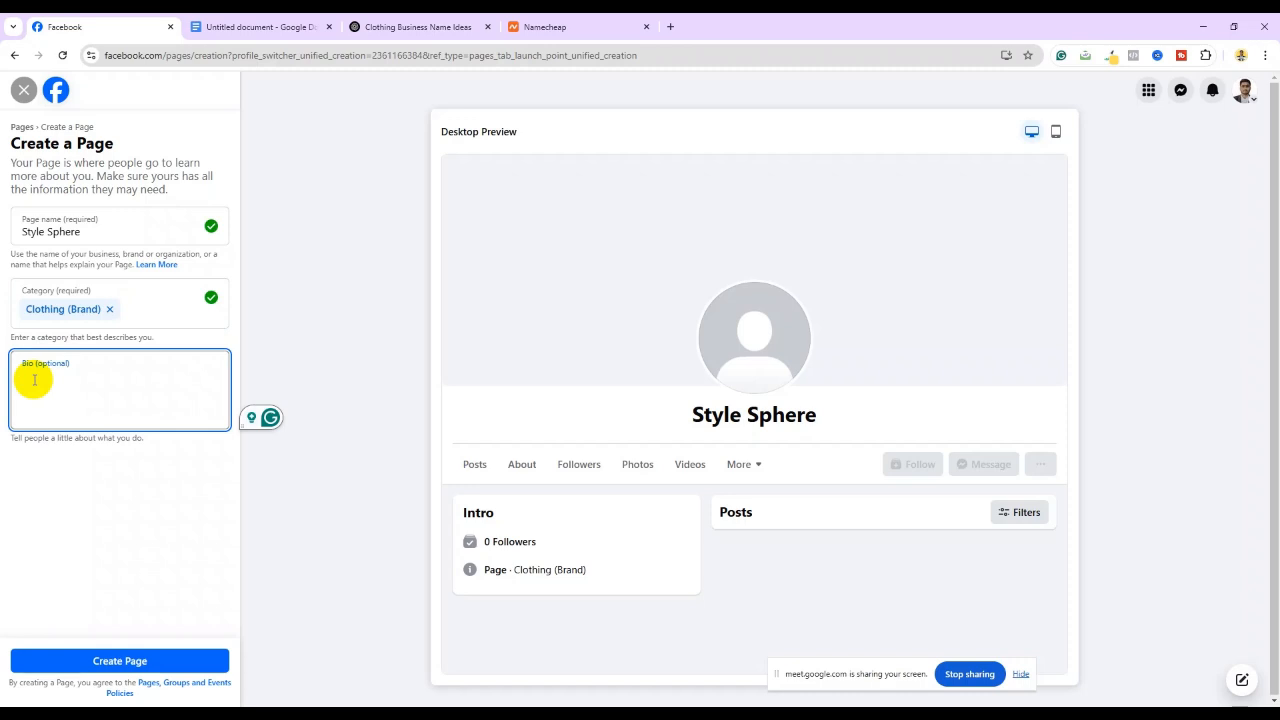
Type 'This is a clothing' as the Bio and outline that preview line in red with a screen capture
type("Th")
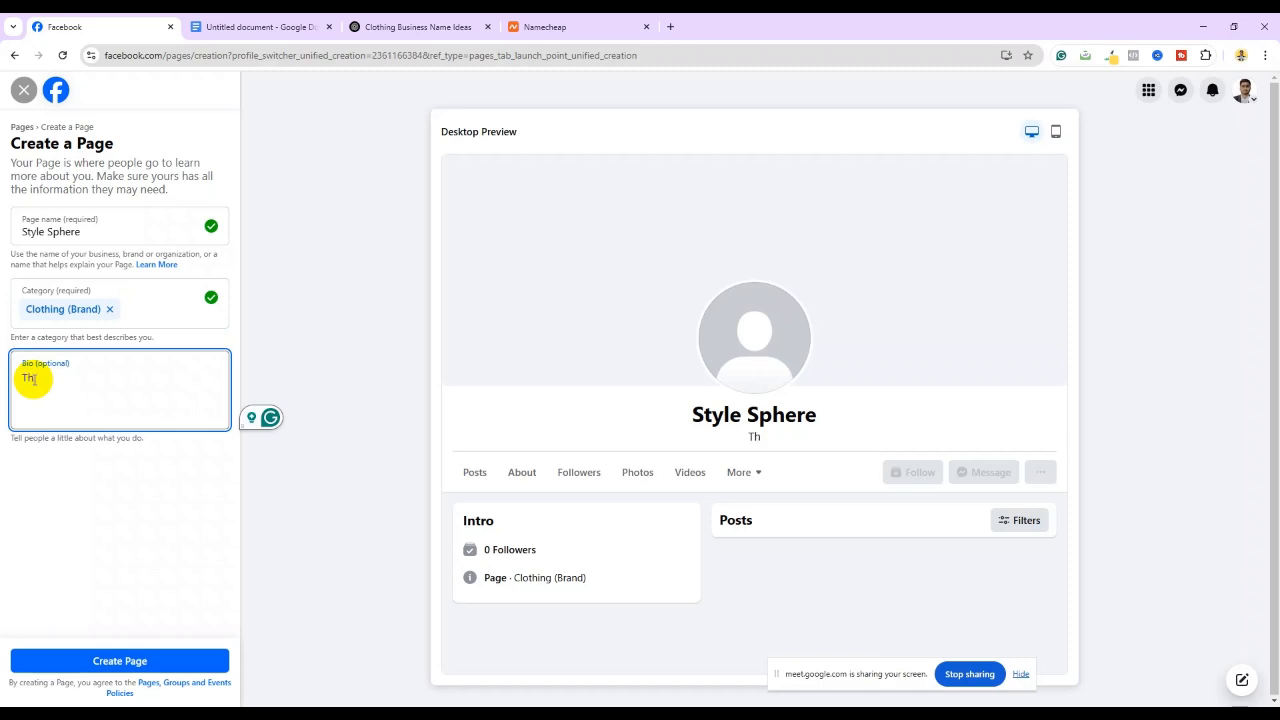
type("is is ")
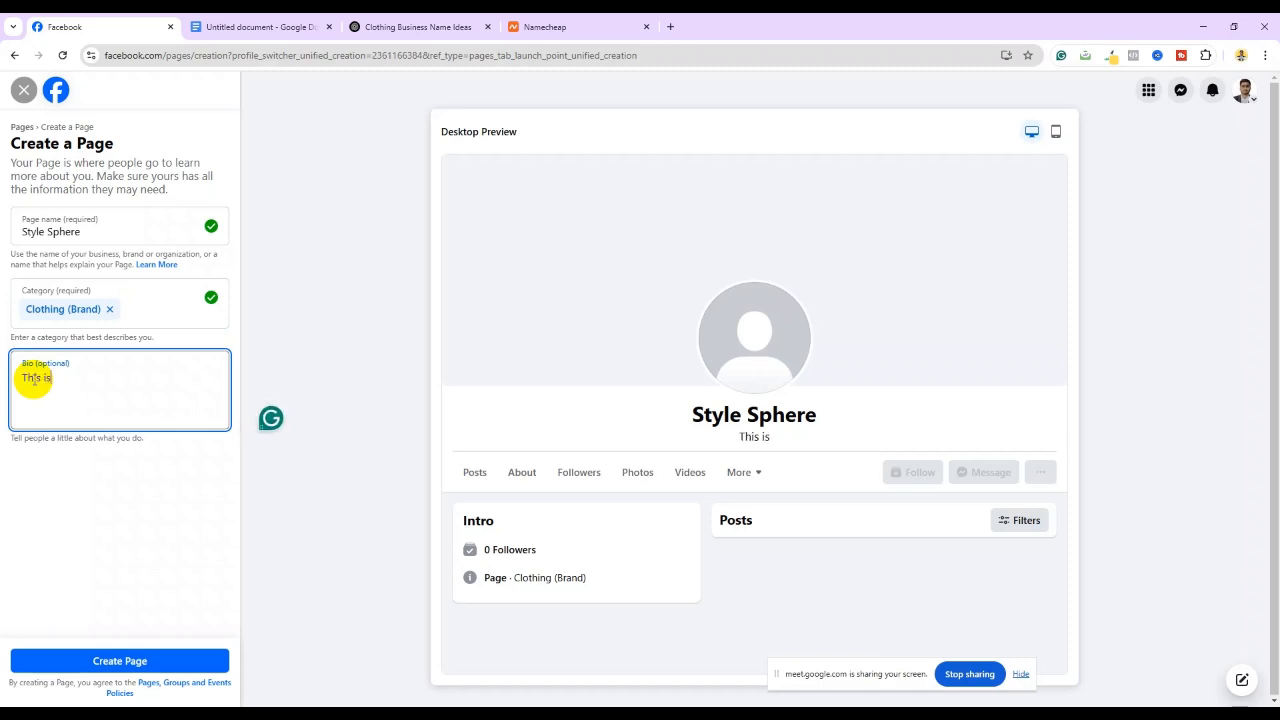
type("a clothing")
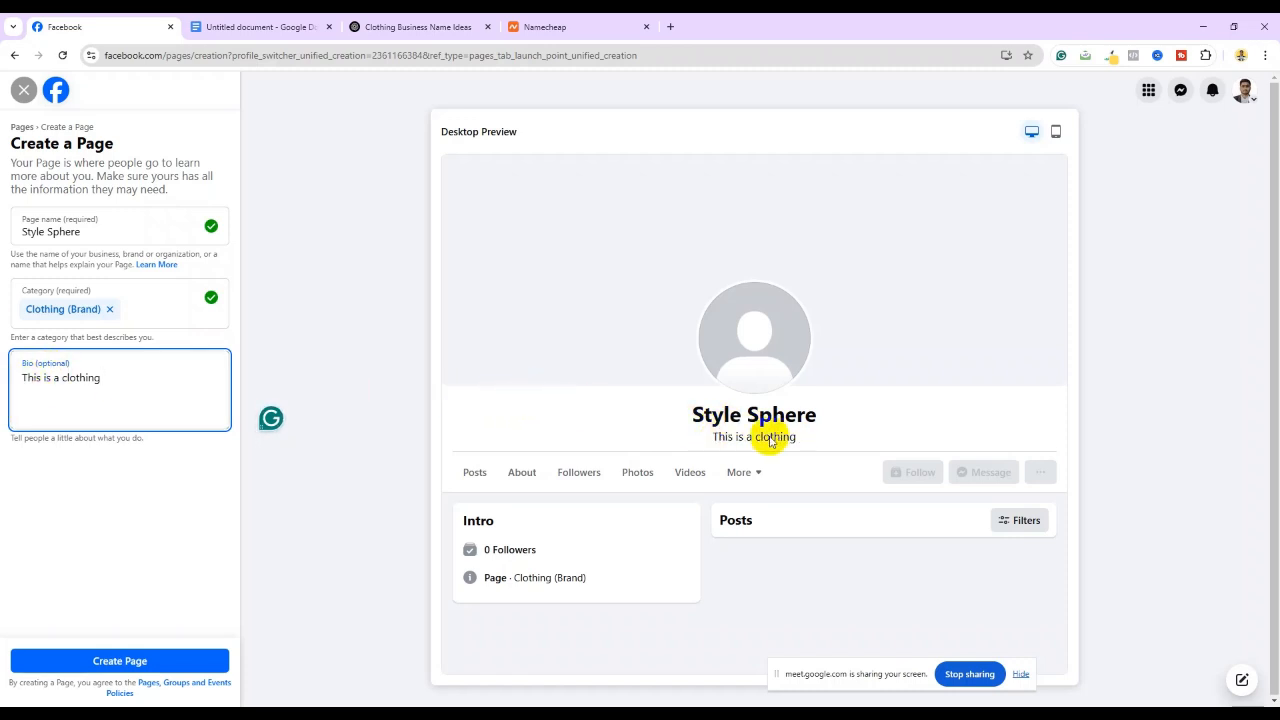
key("super+shift+s")
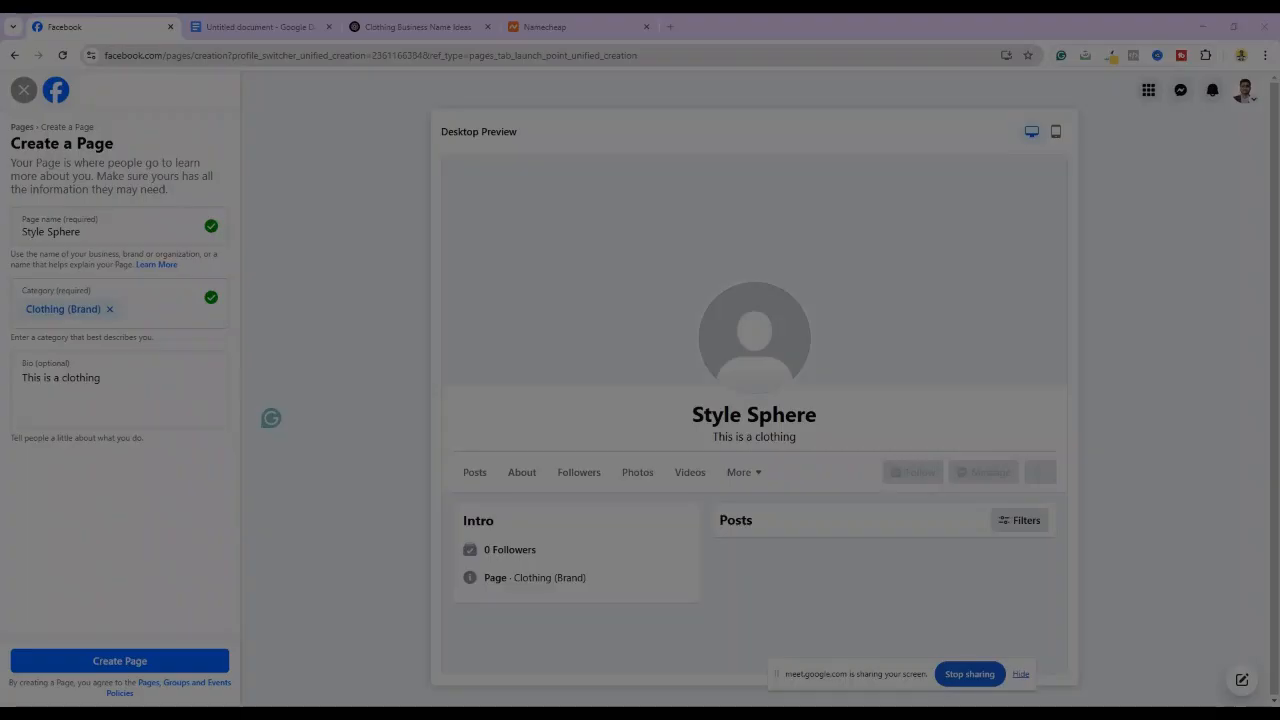
left_click_drag(505, 361, 1064, 538)
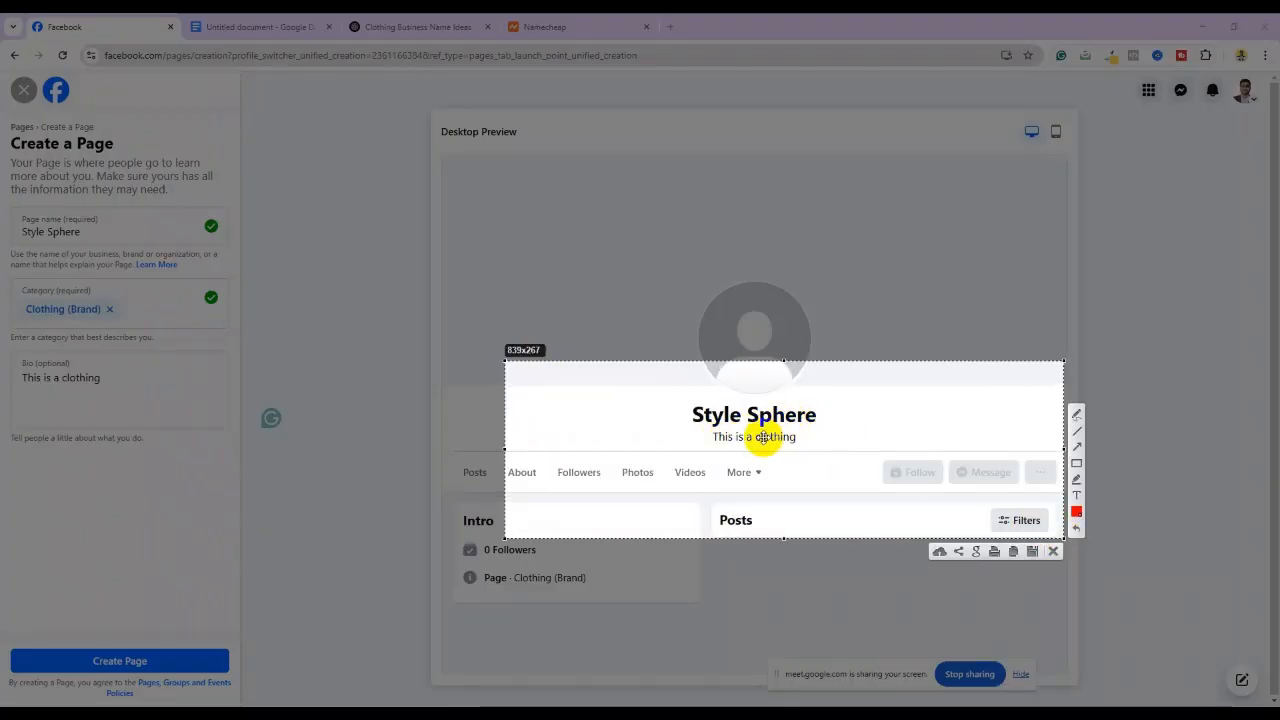
left_click(1076, 463)
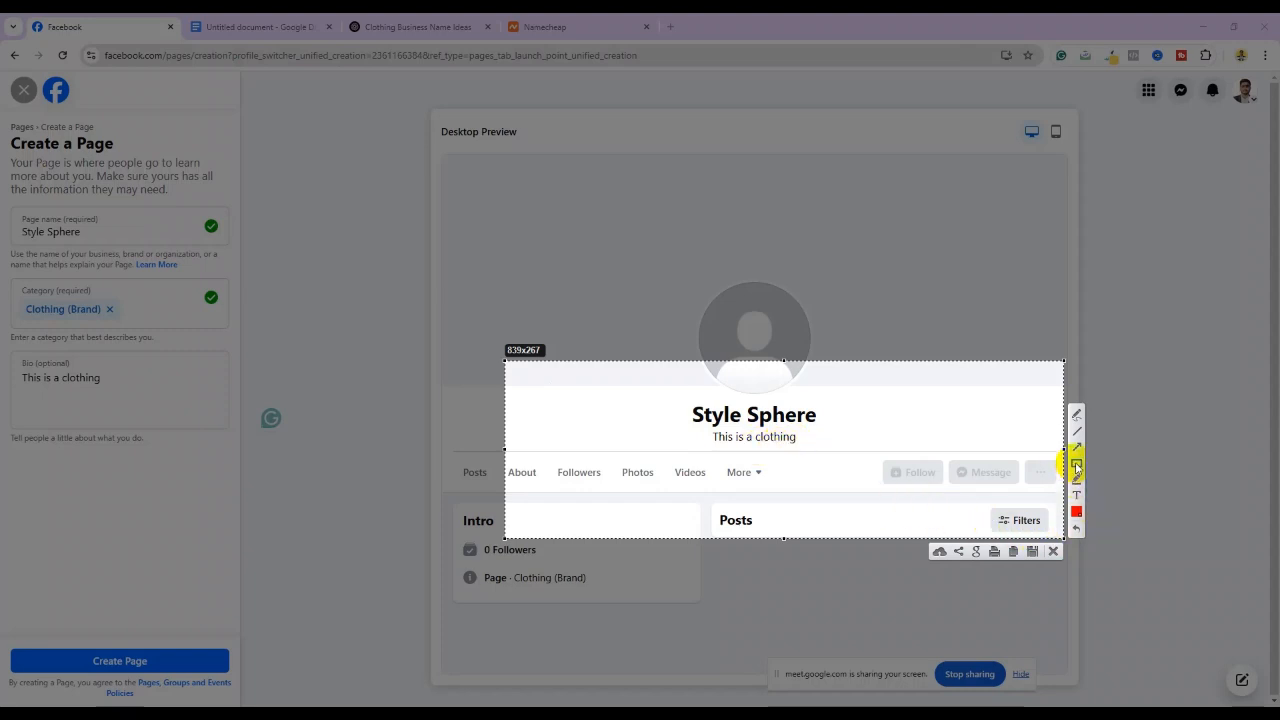
left_click_drag(677, 428, 822, 448)
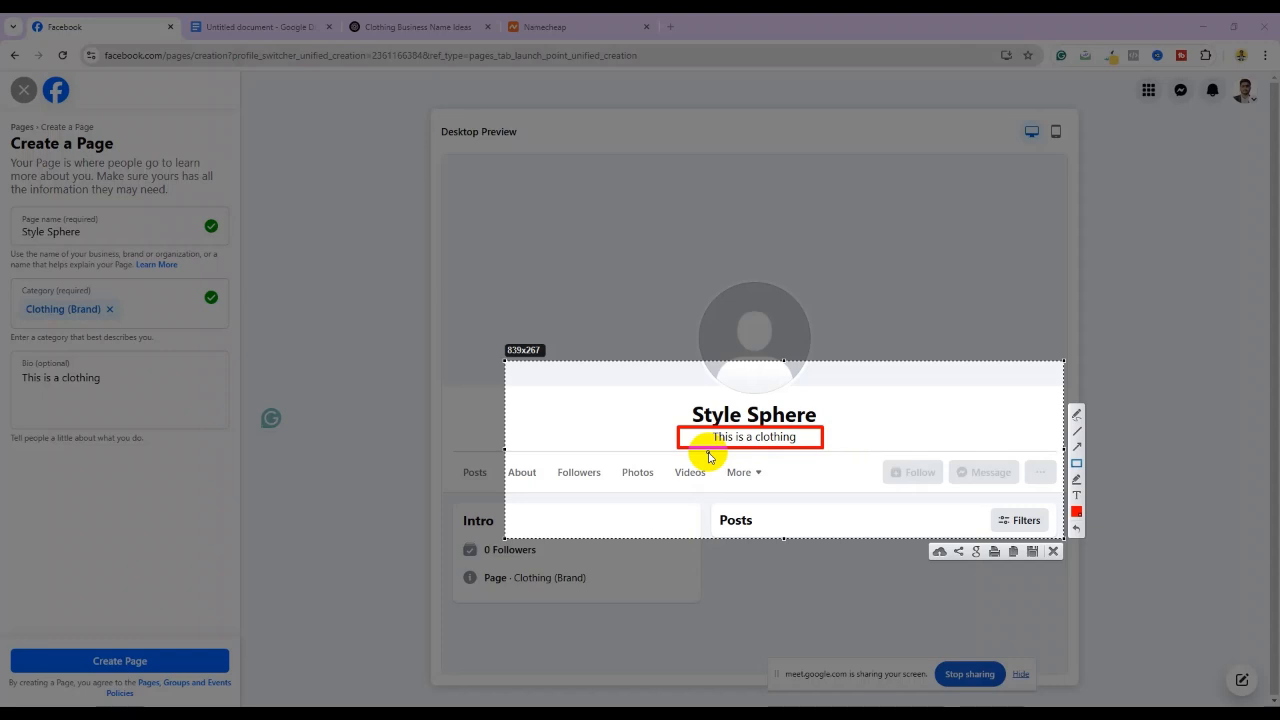
left_click(1052, 551)
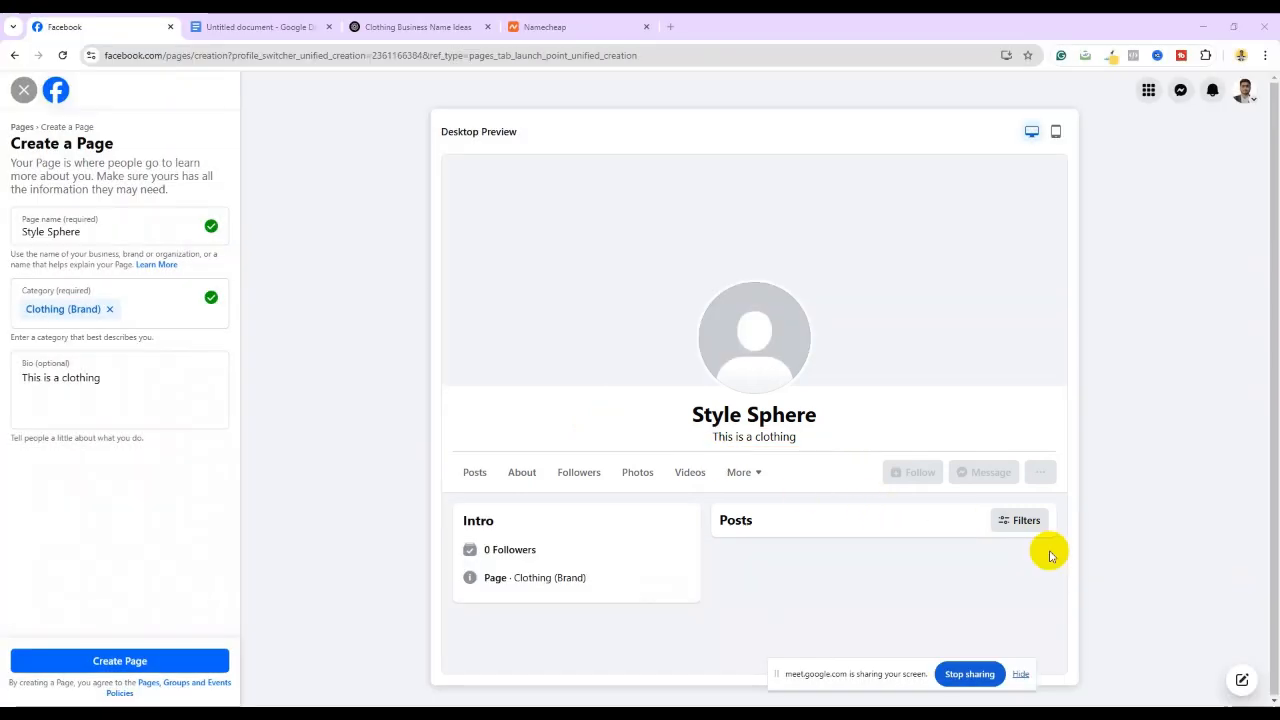
Ask ChatGPT 'Give me a bio for clothing business page' and scroll through the reply
left_click(400, 24)
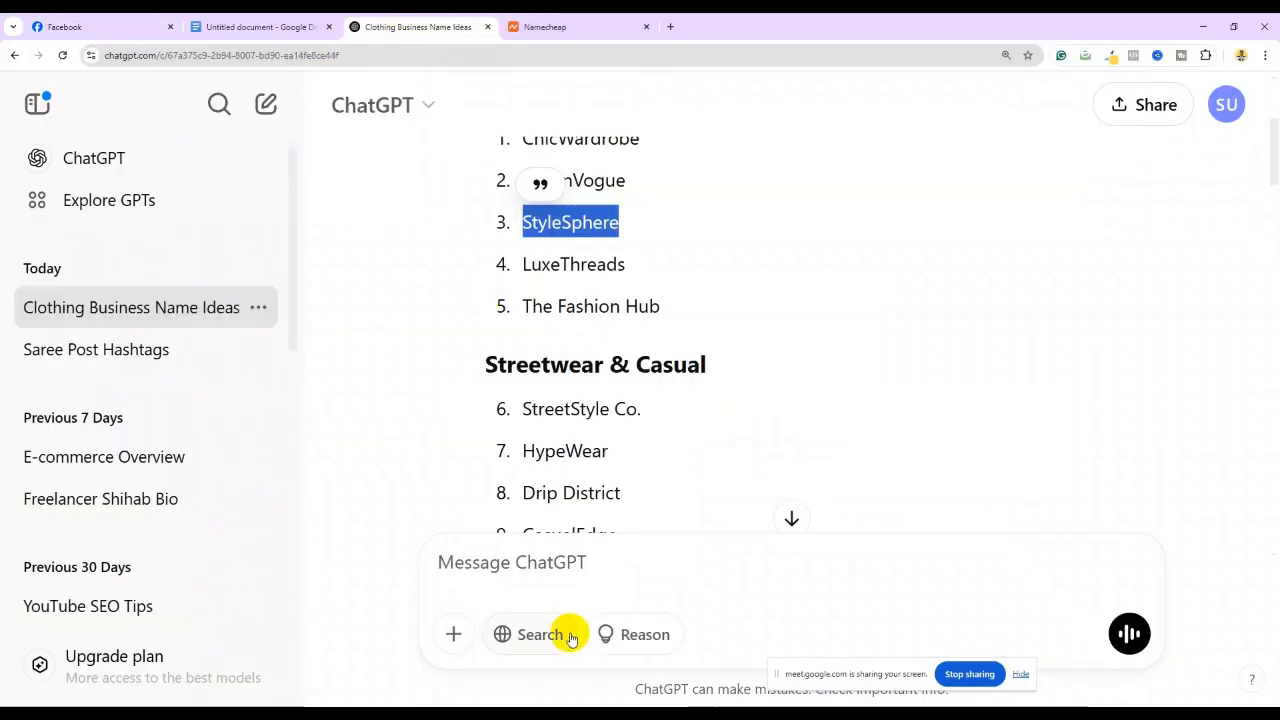
left_click(572, 566)
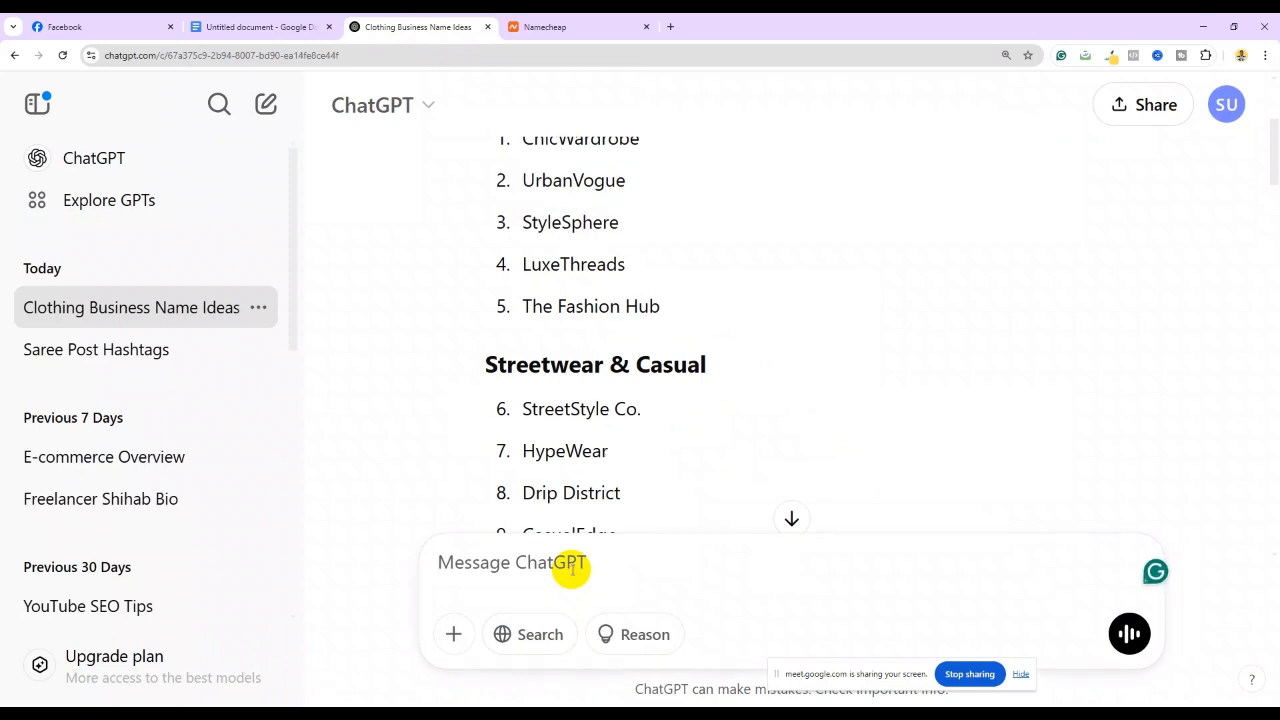
type("Give me a")
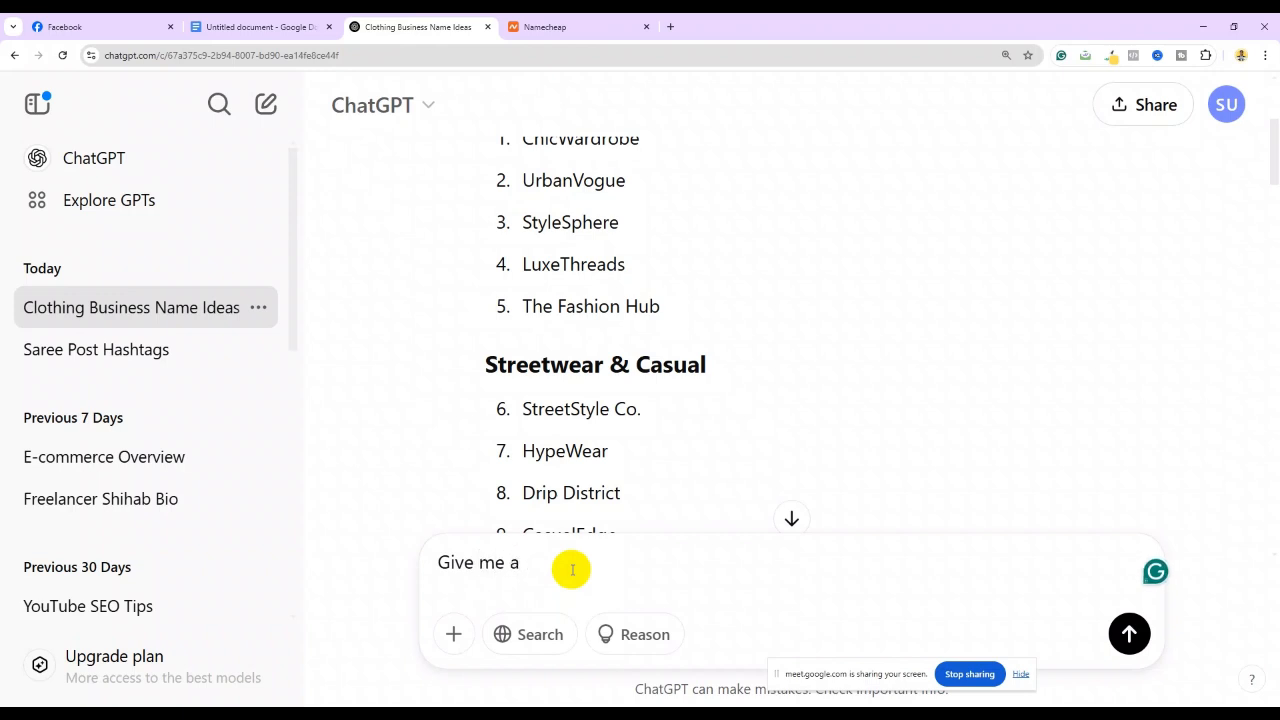
type(" bio")
type("lothing")
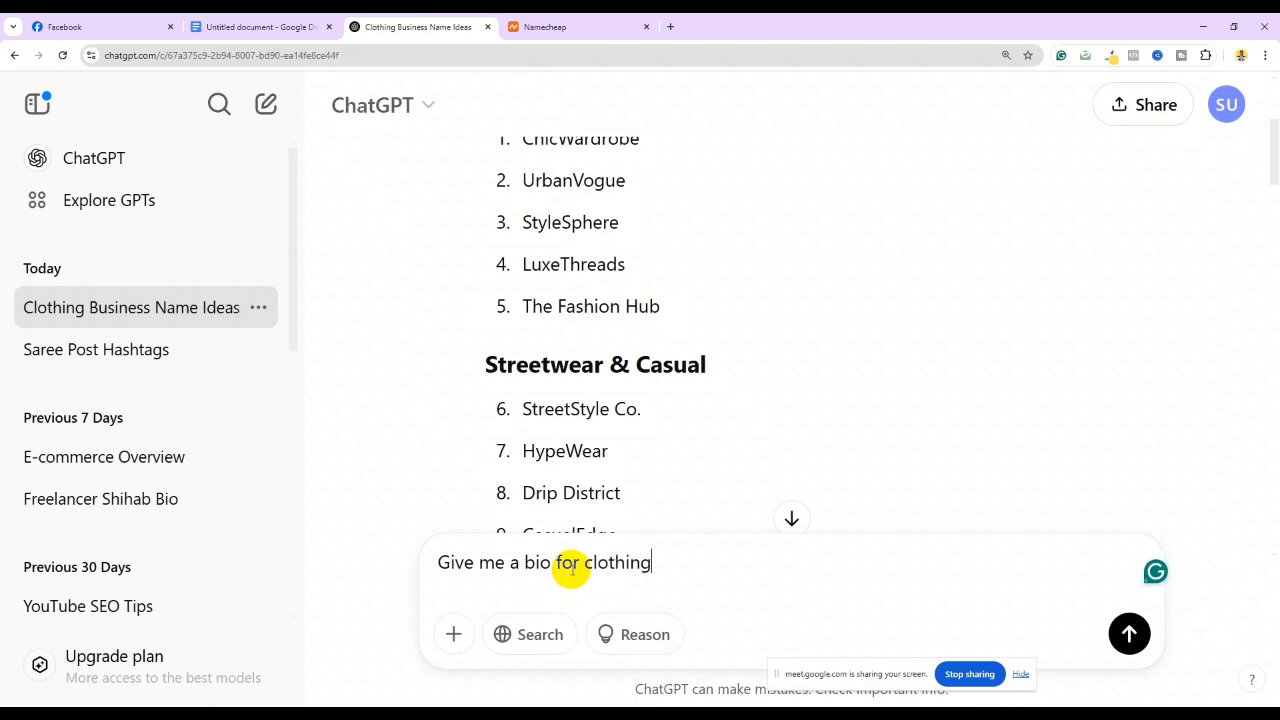
type(" business")
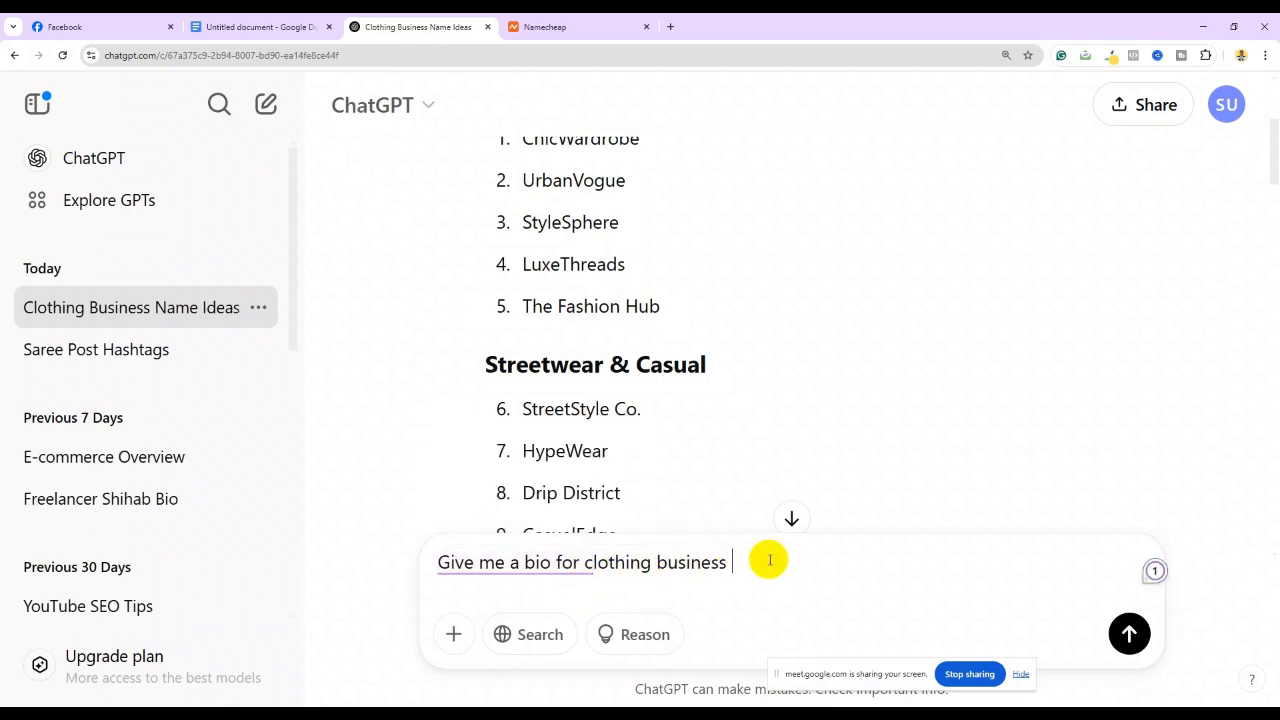
type(" page")
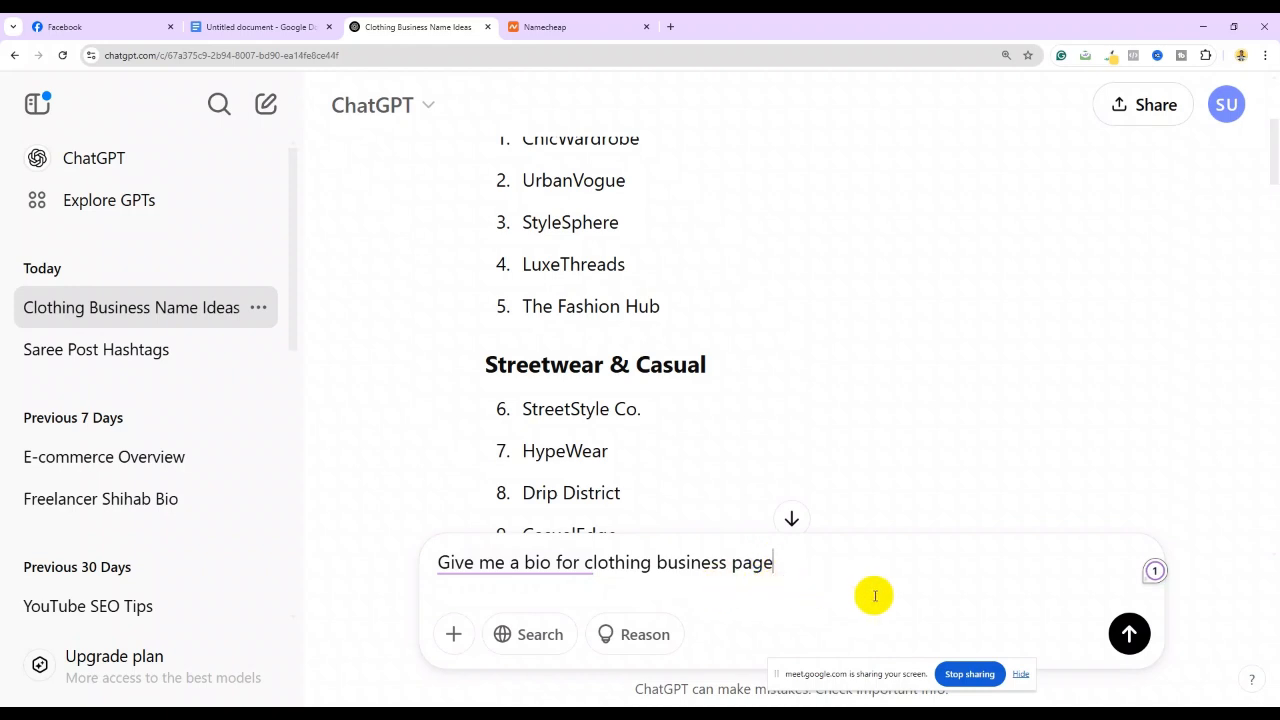
left_click(1129, 633)
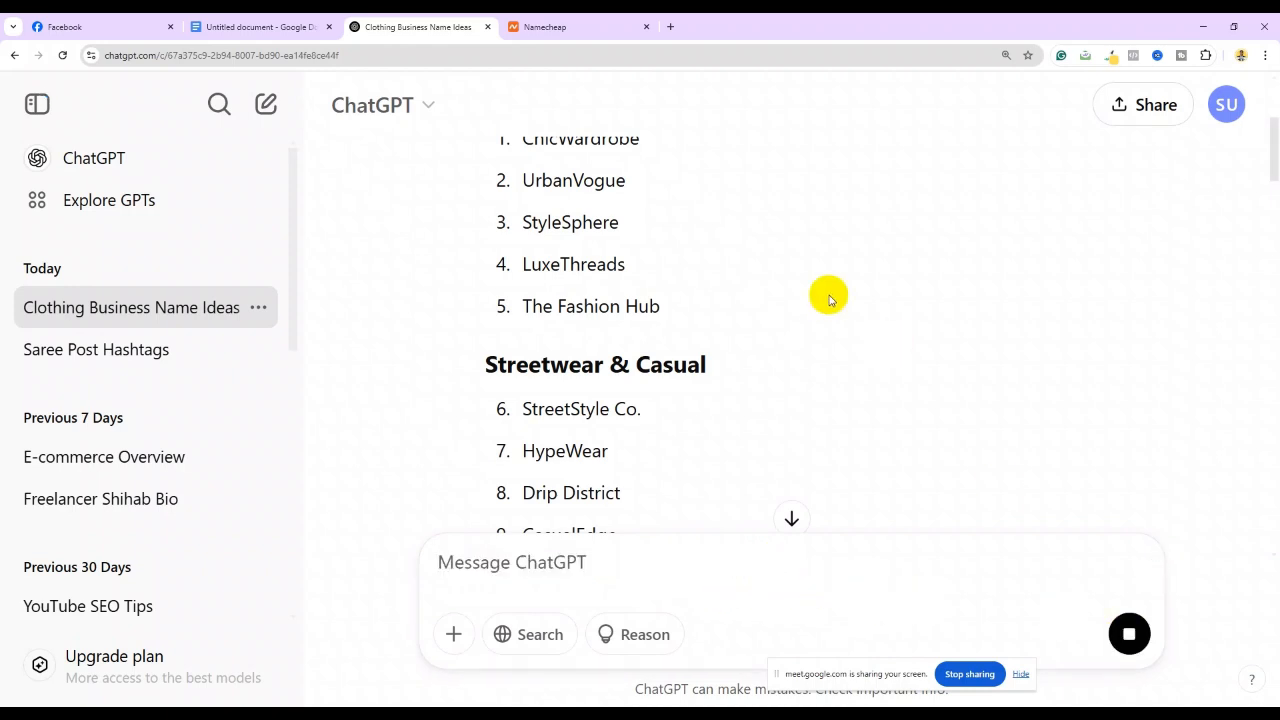
scroll(829, 300, "down", 15)
scroll(829, 318, "down", 9)
scroll(829, 322, "down", 2)
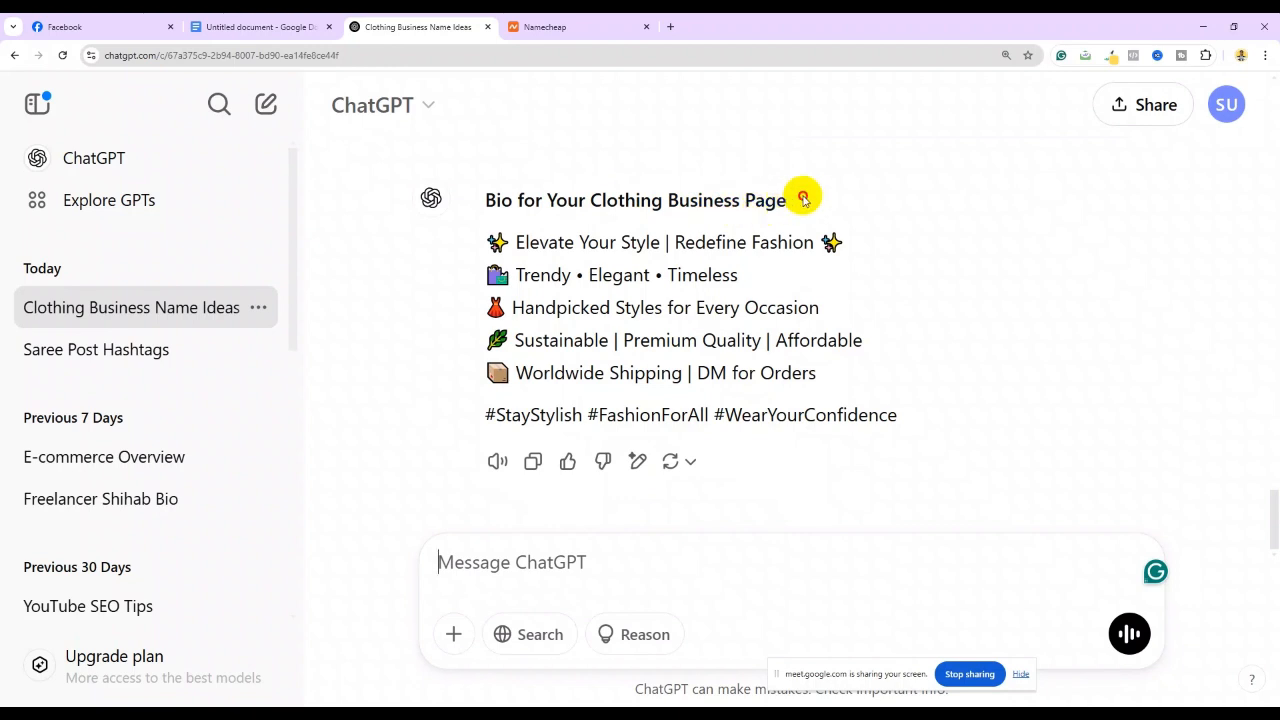
Copy the heading 'Bio for Your Clothing Business Page' into the message box
left_click(803, 198)
left_click_drag(789, 207, 480, 211)
right_click(540, 192)
left_click(577, 226)
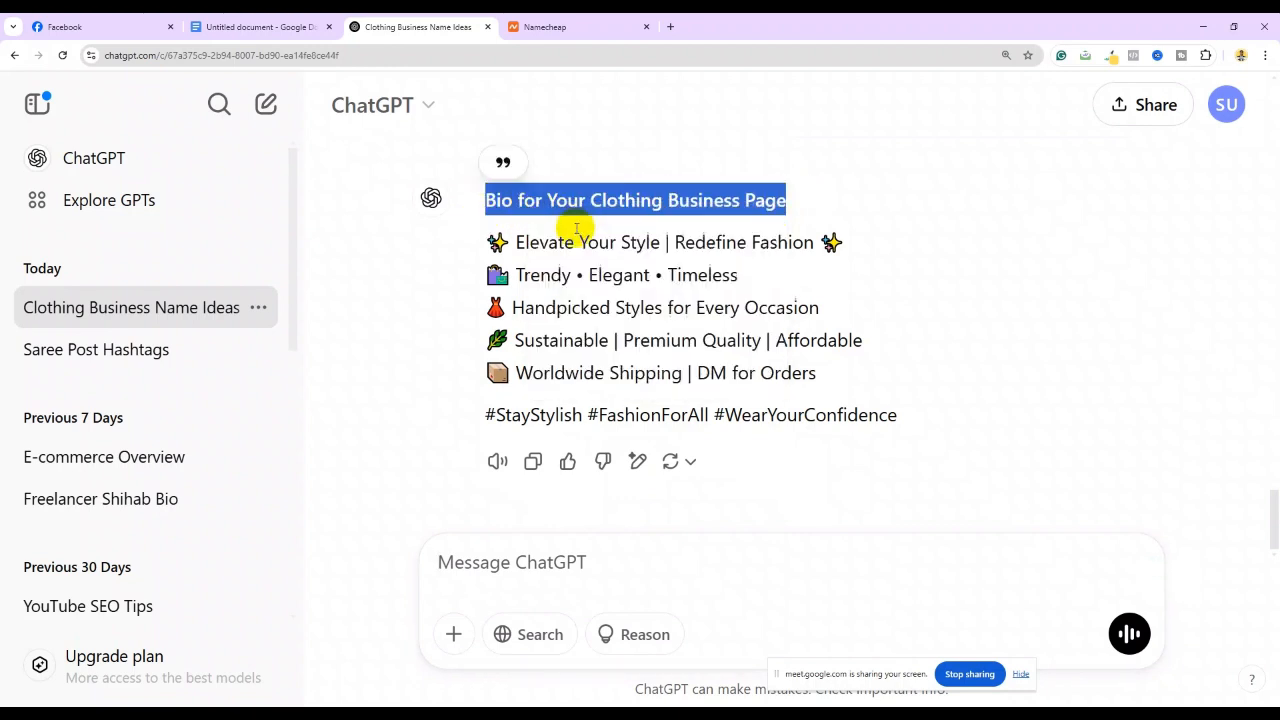
left_click(506, 563)
right_click(508, 563)
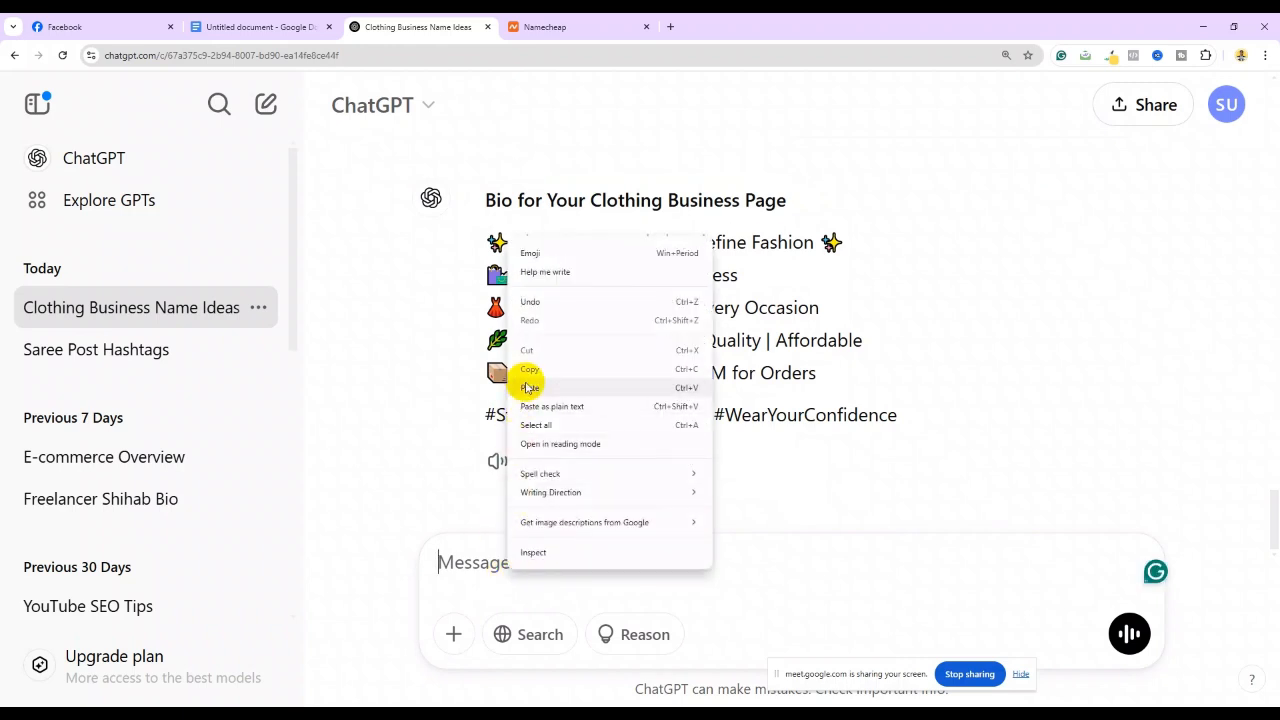
left_click(528, 388)
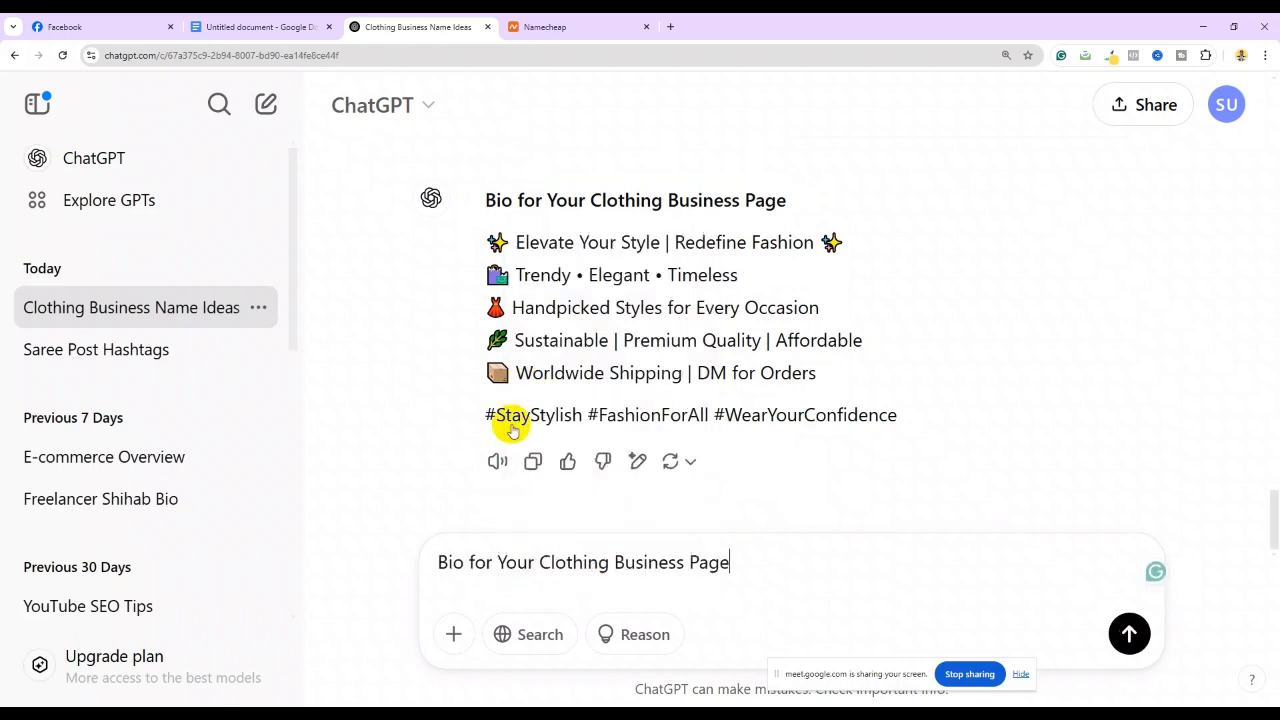
Rewrite the ChatGPT prompt to 'Give me 5 Bio idea for Clothing Business Page within 200 character' and send it
left_click(437, 562)
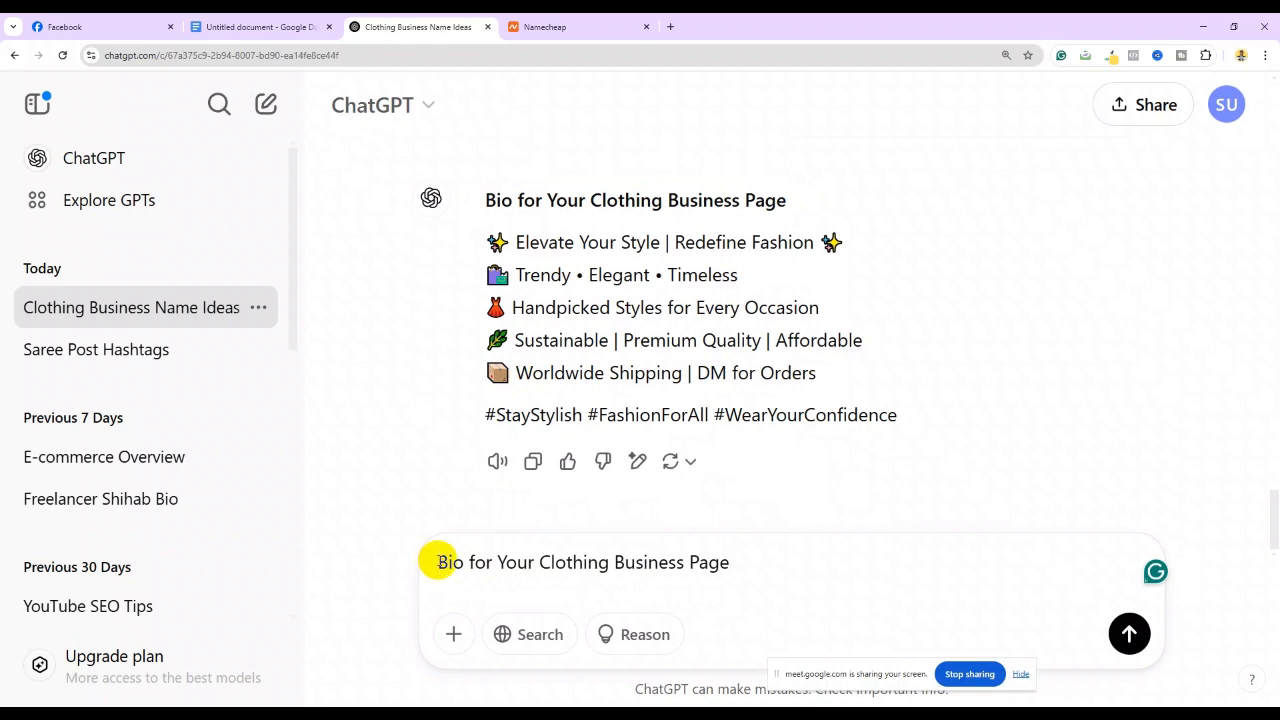
type("Give ")
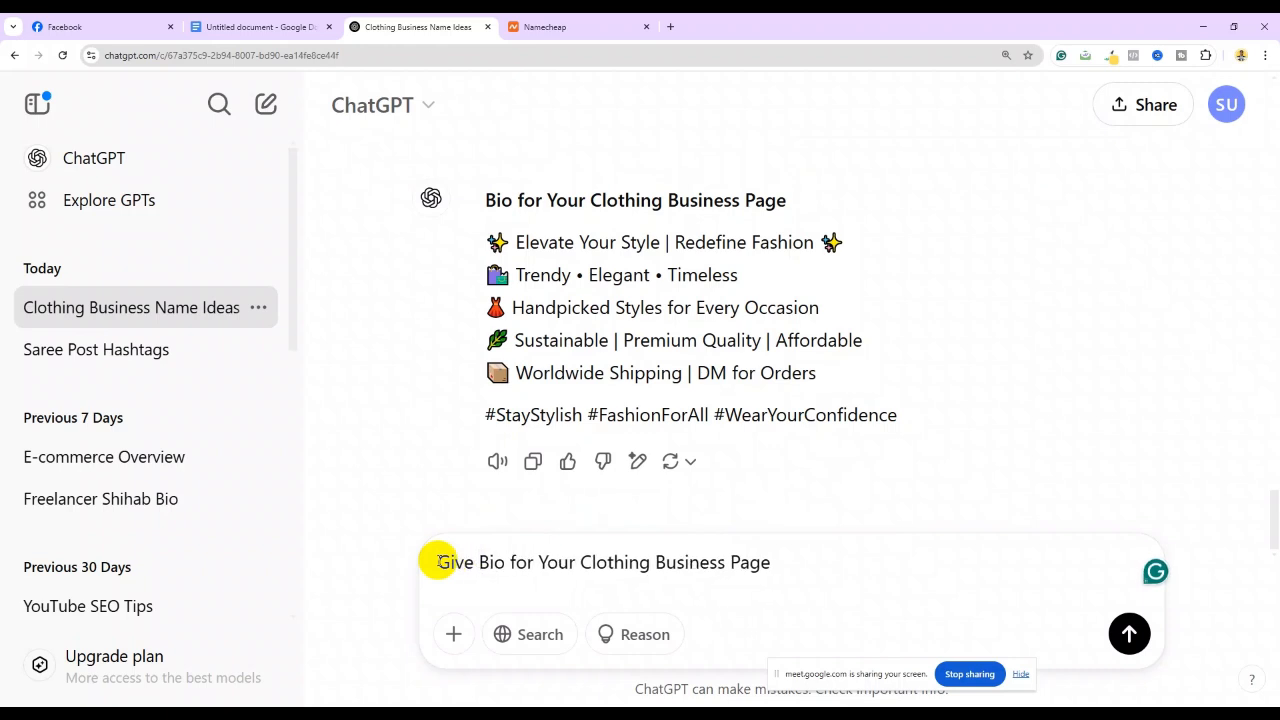
type("me ")
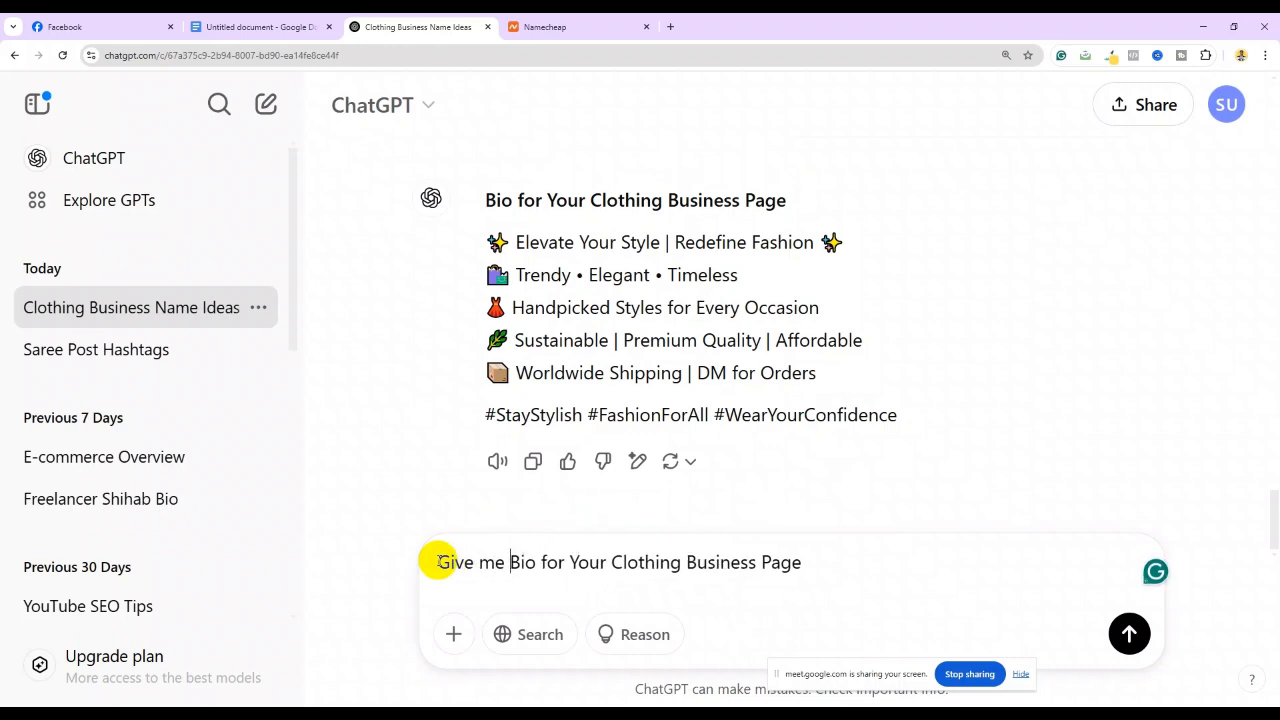
type("5 Bio")
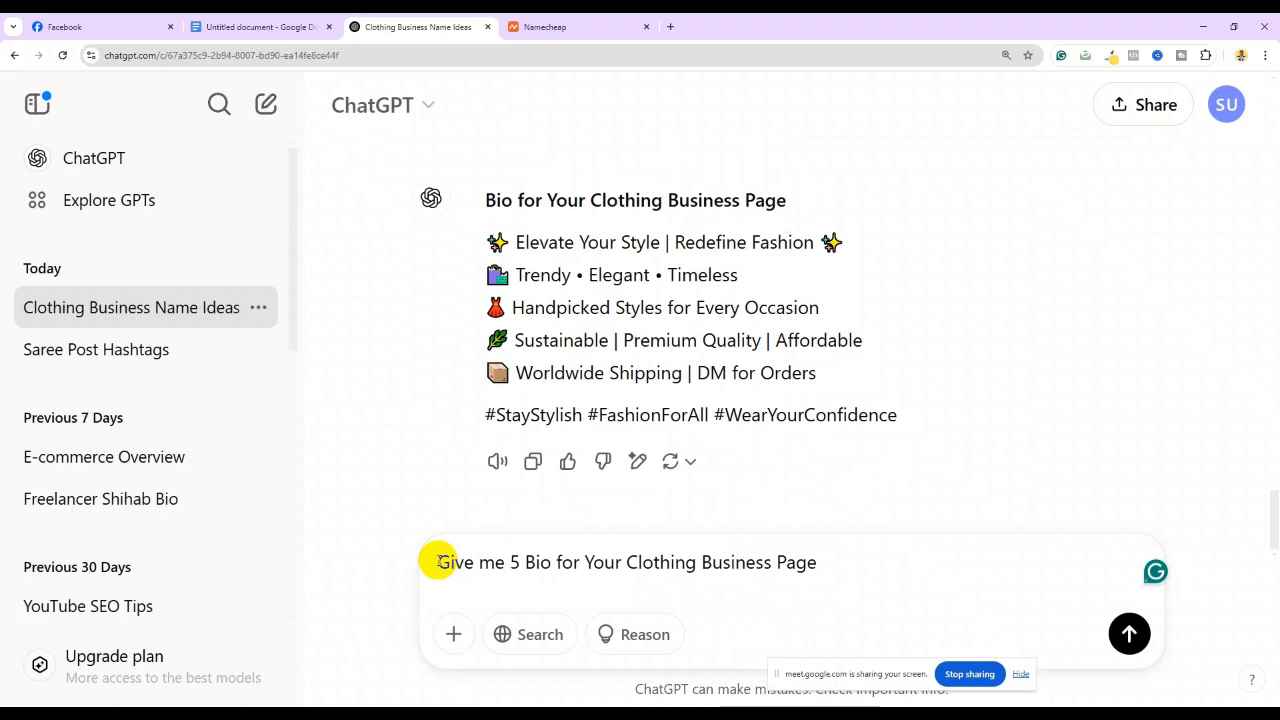
type(" ide")
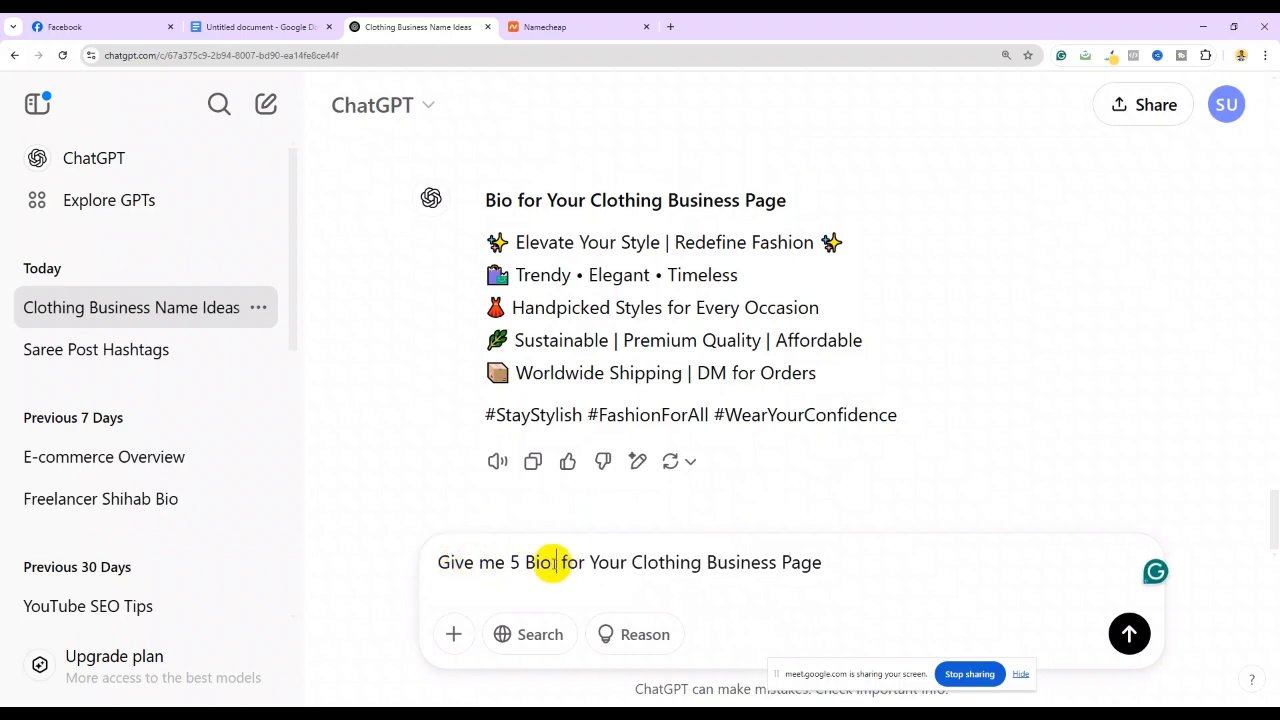
type("a")
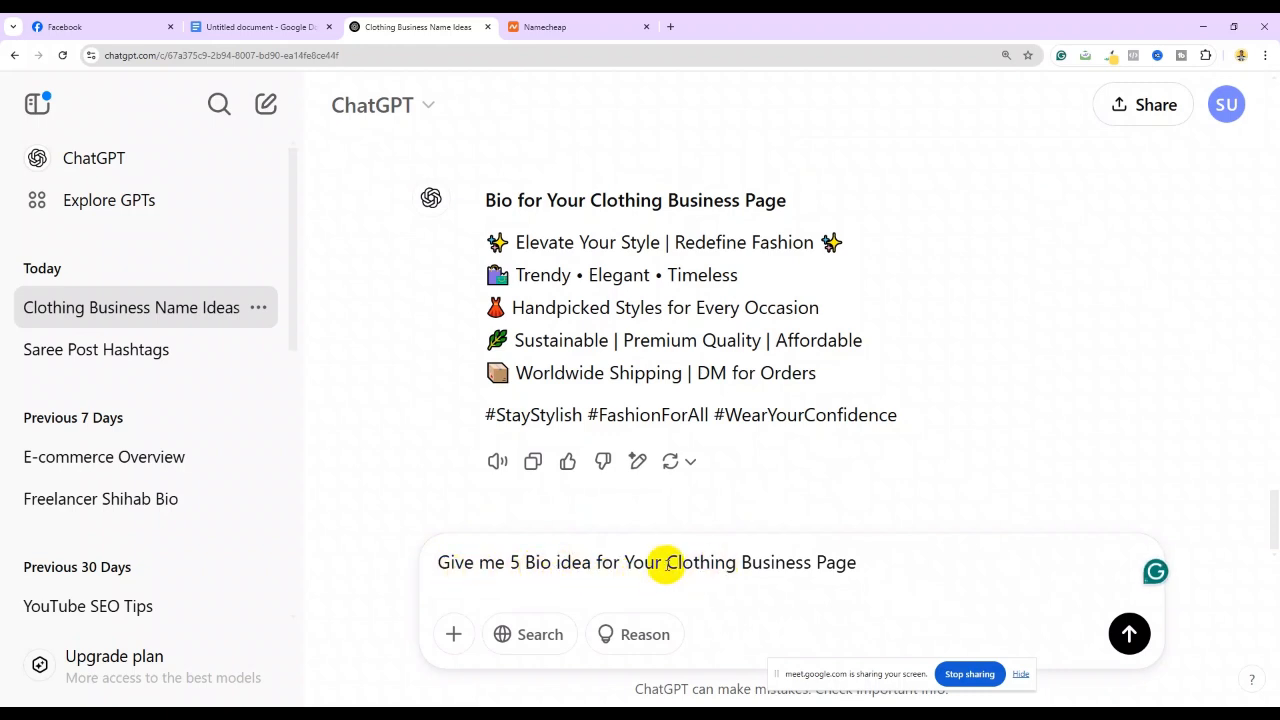
left_click_drag(662, 563, 628, 566)
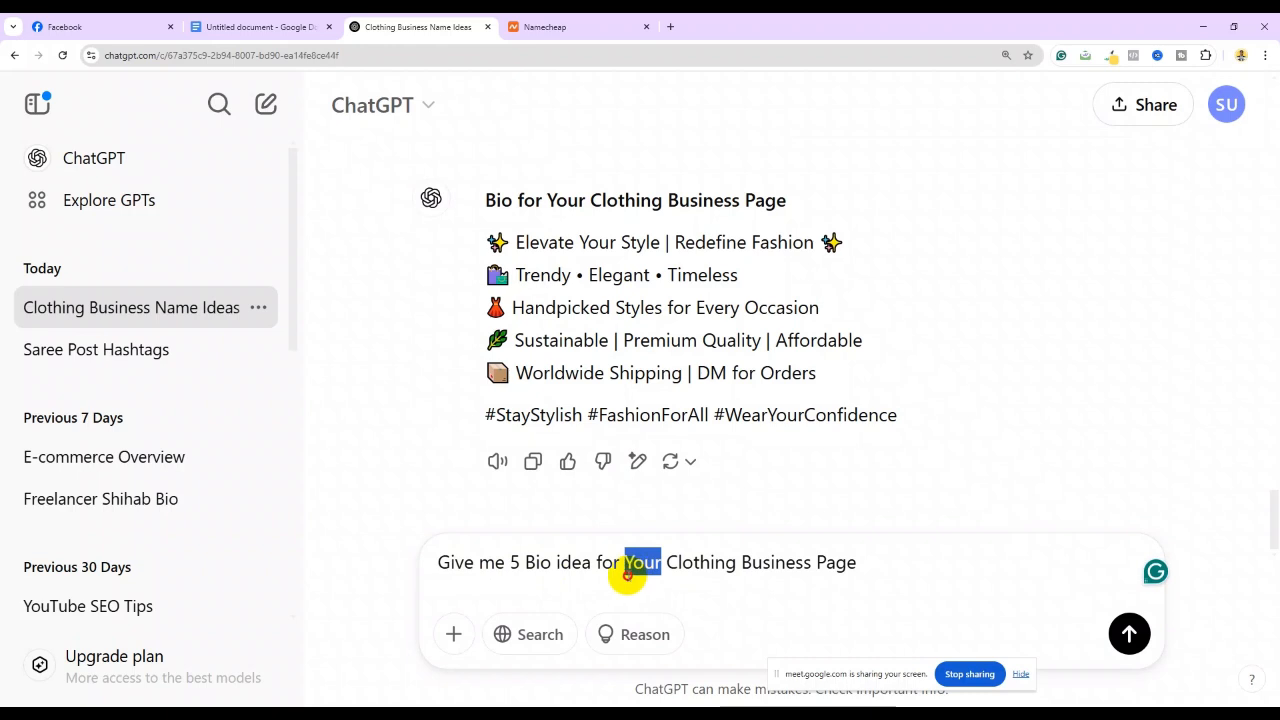
key("BackSpace")
key("BackSpace")
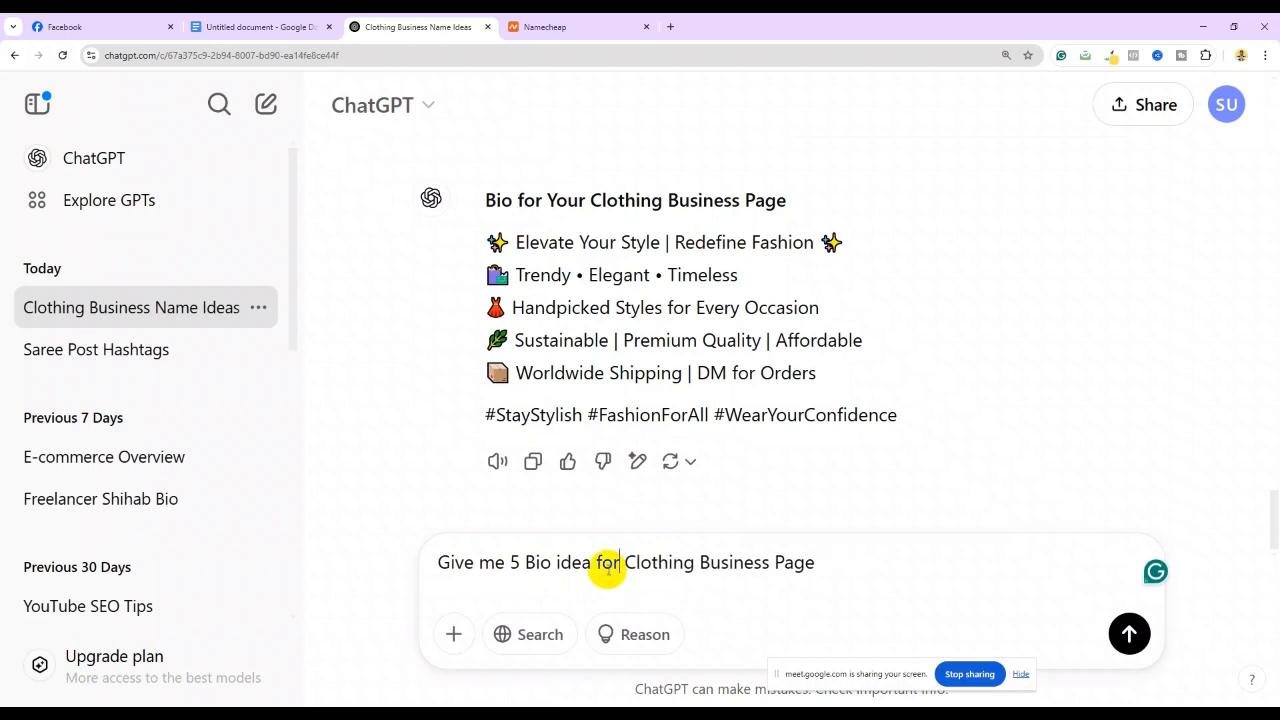
left_click(838, 569)
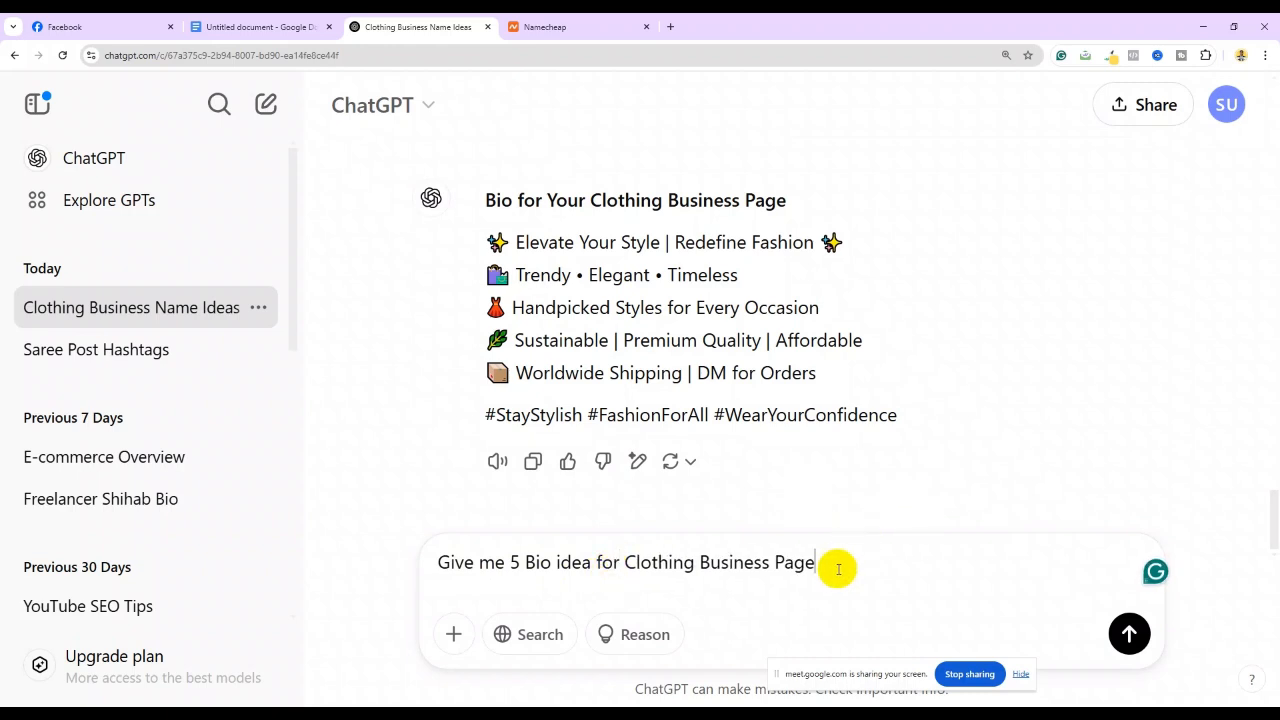
type("withi")
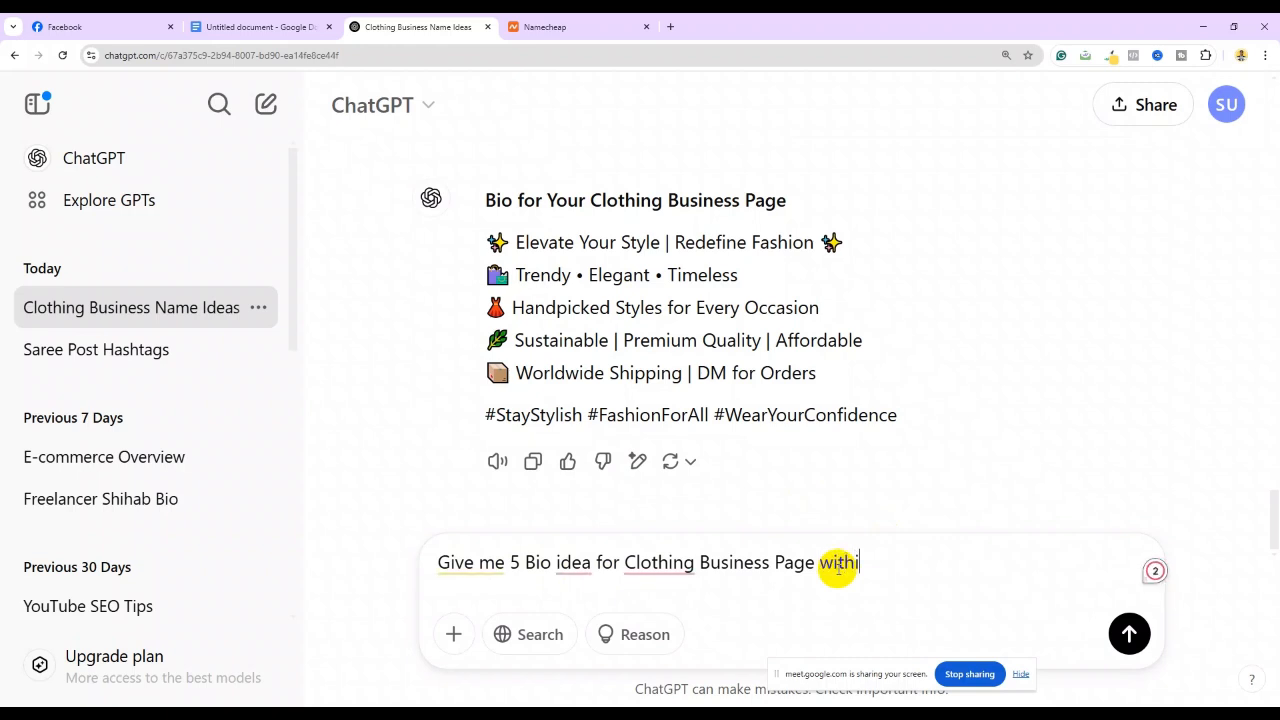
type("n 200 character")
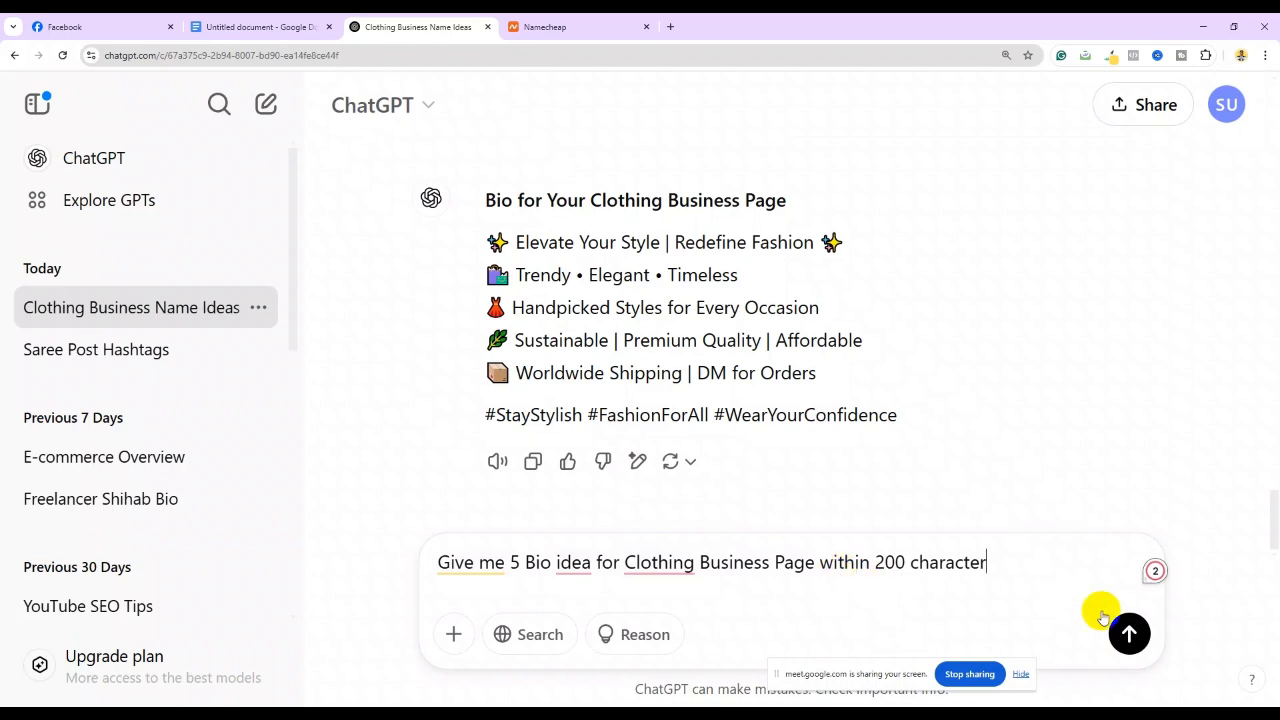
left_click(1130, 632)
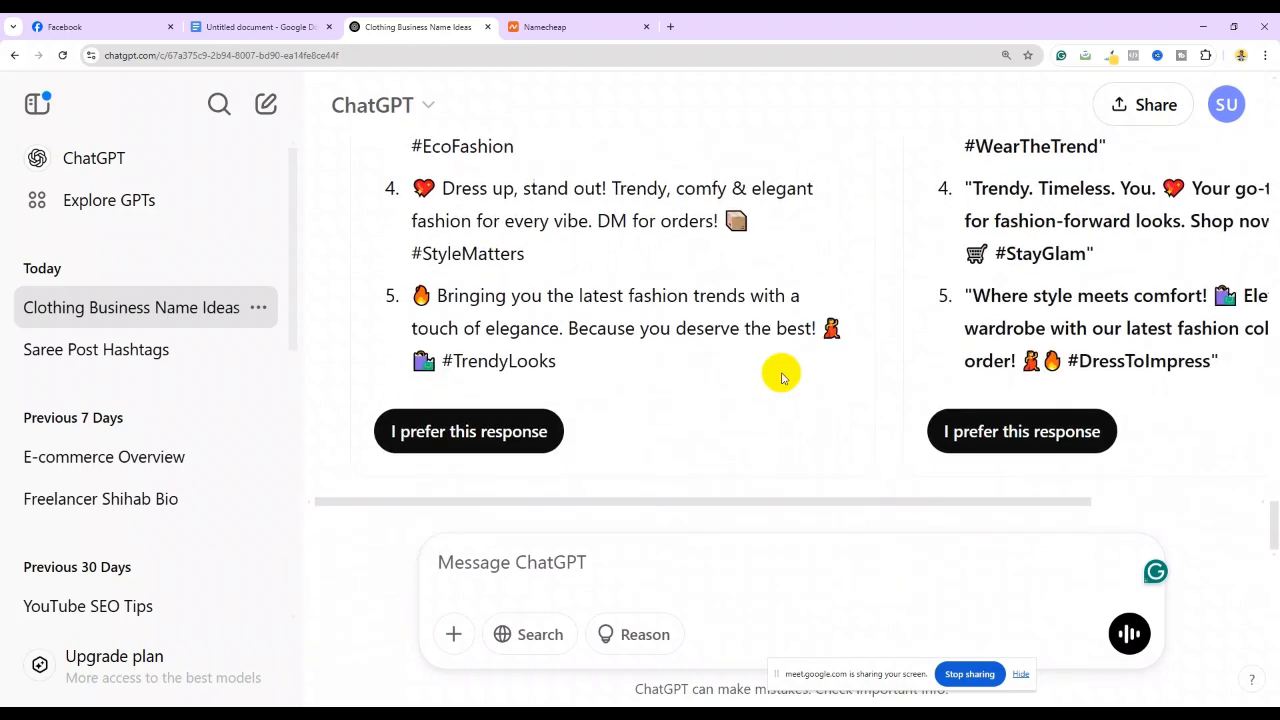
Copy bio idea 3 ('Sustainable, stylish & affordable!…') from Response 1 and return to Facebook
key("ctrl+minus")
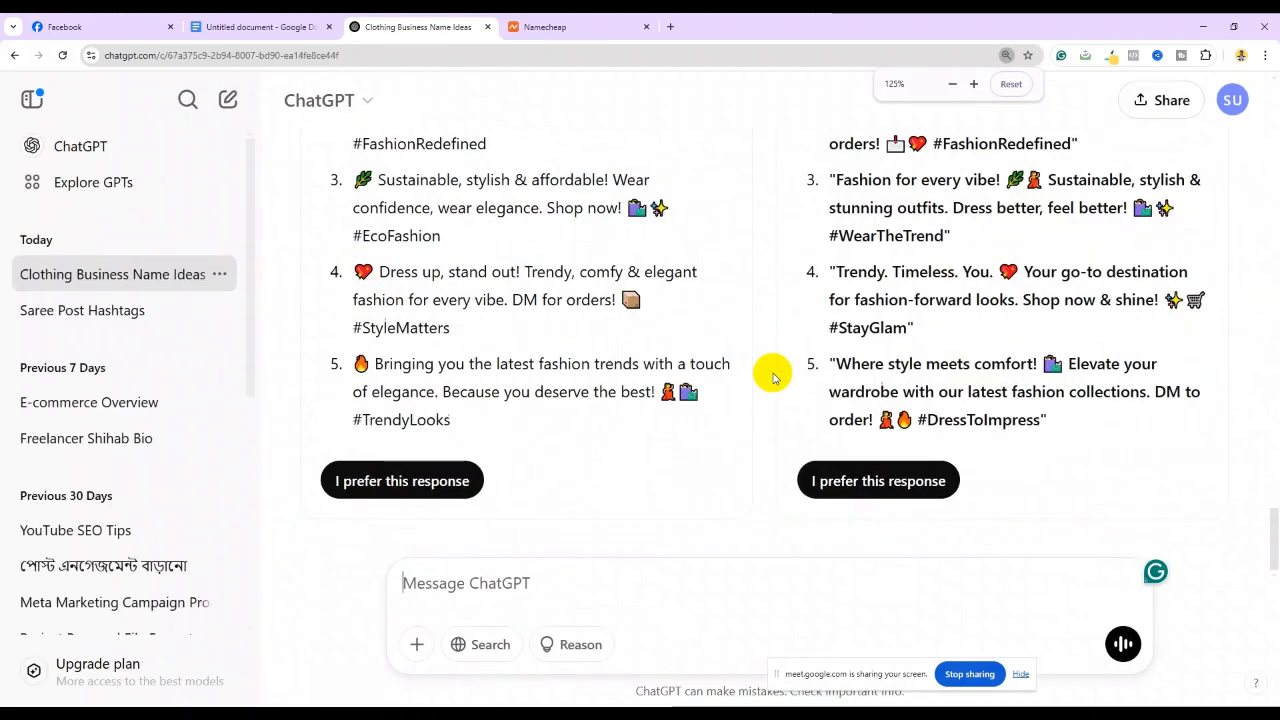
key("ctrl+minus")
key("ctrl+minus")
key("ctrl+plus")
key("ctrl+plus")
key("ctrl+plus")
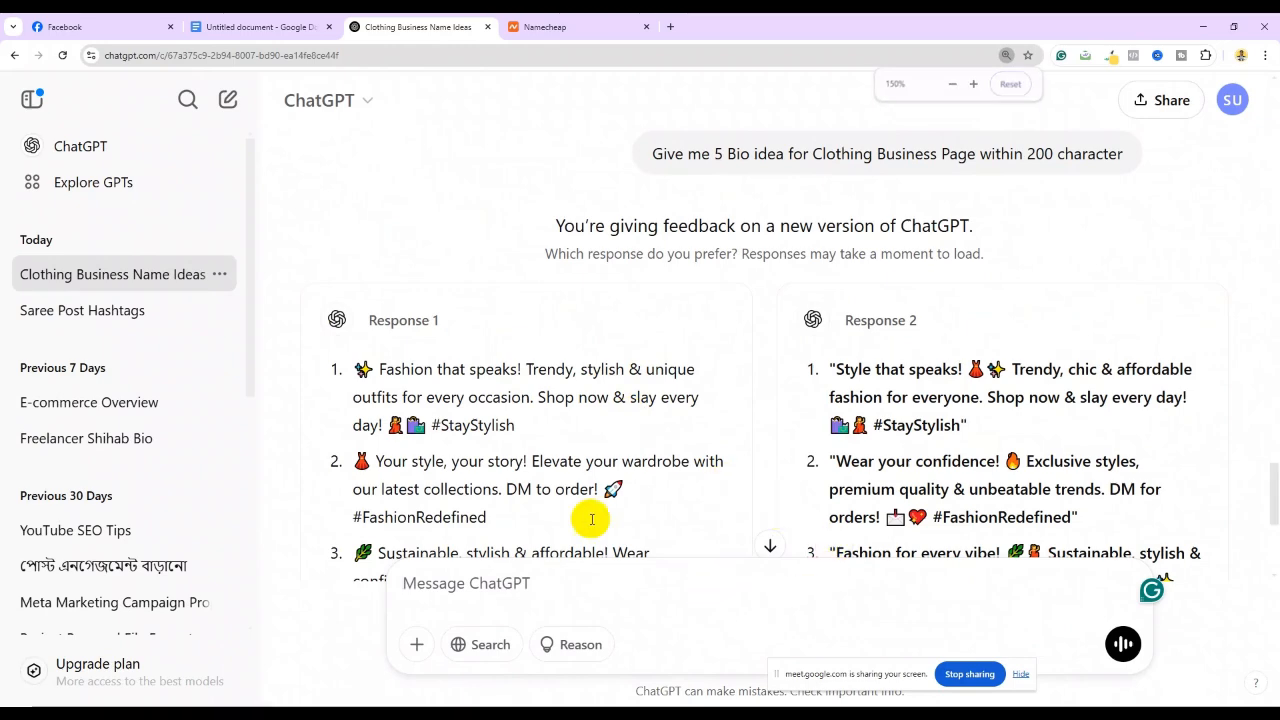
scroll(568, 409, "down", 2)
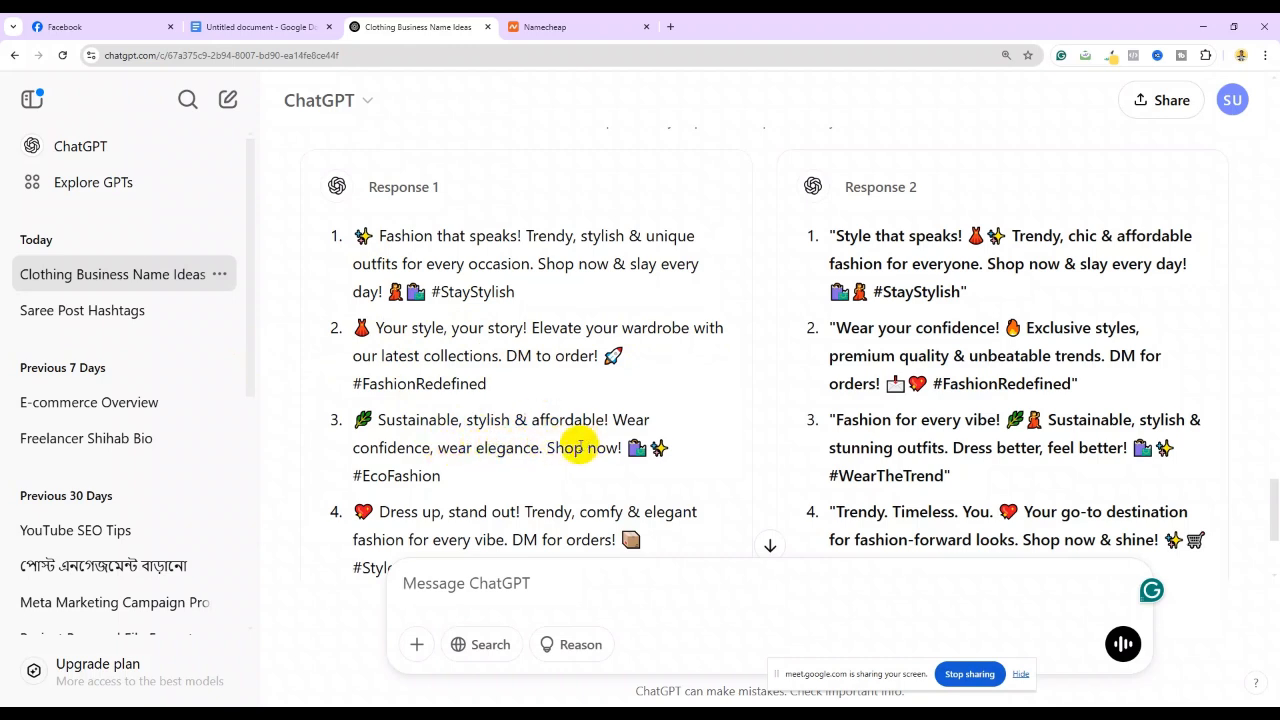
left_click_drag(388, 422, 612, 449)
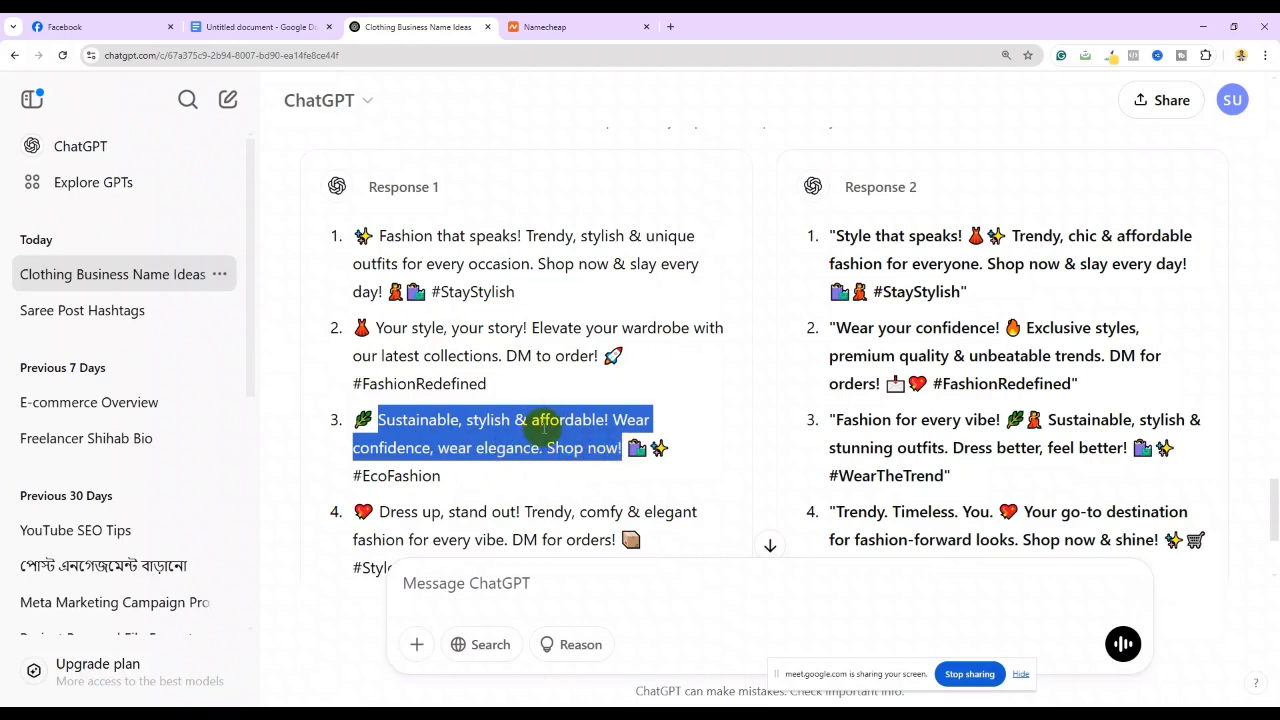
right_click(545, 421)
left_click(563, 452)
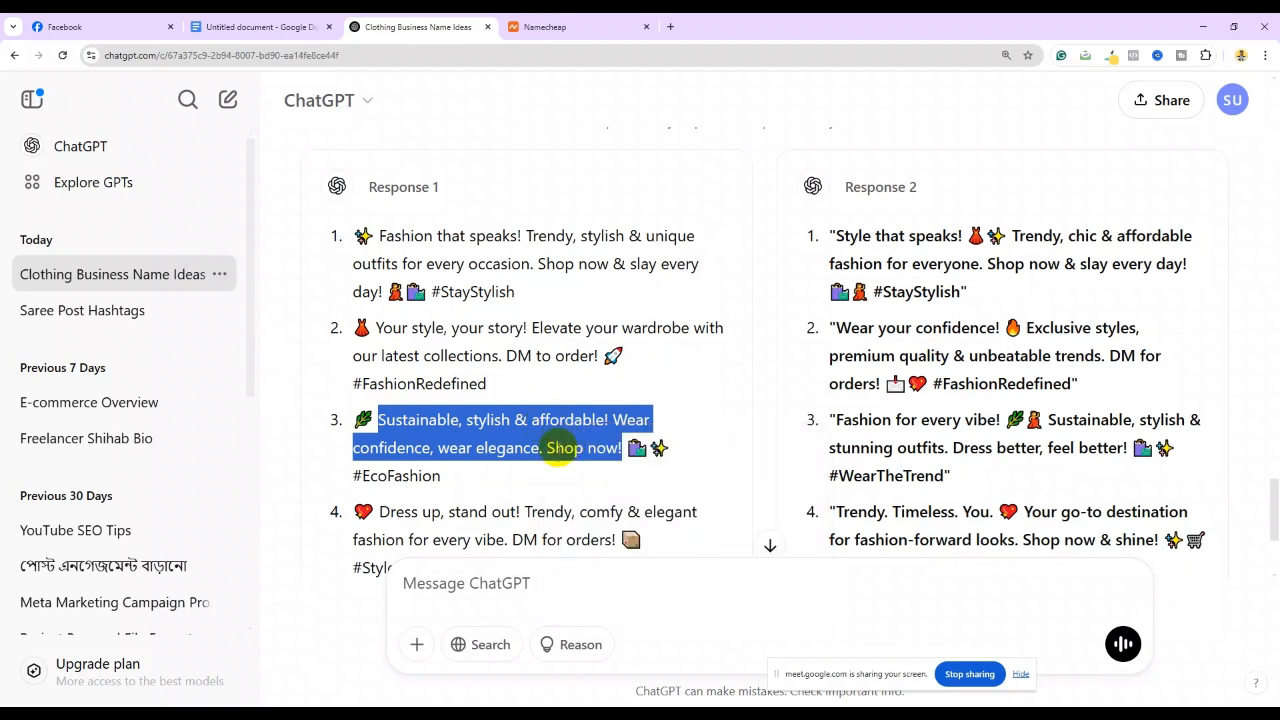
left_click(80, 26)
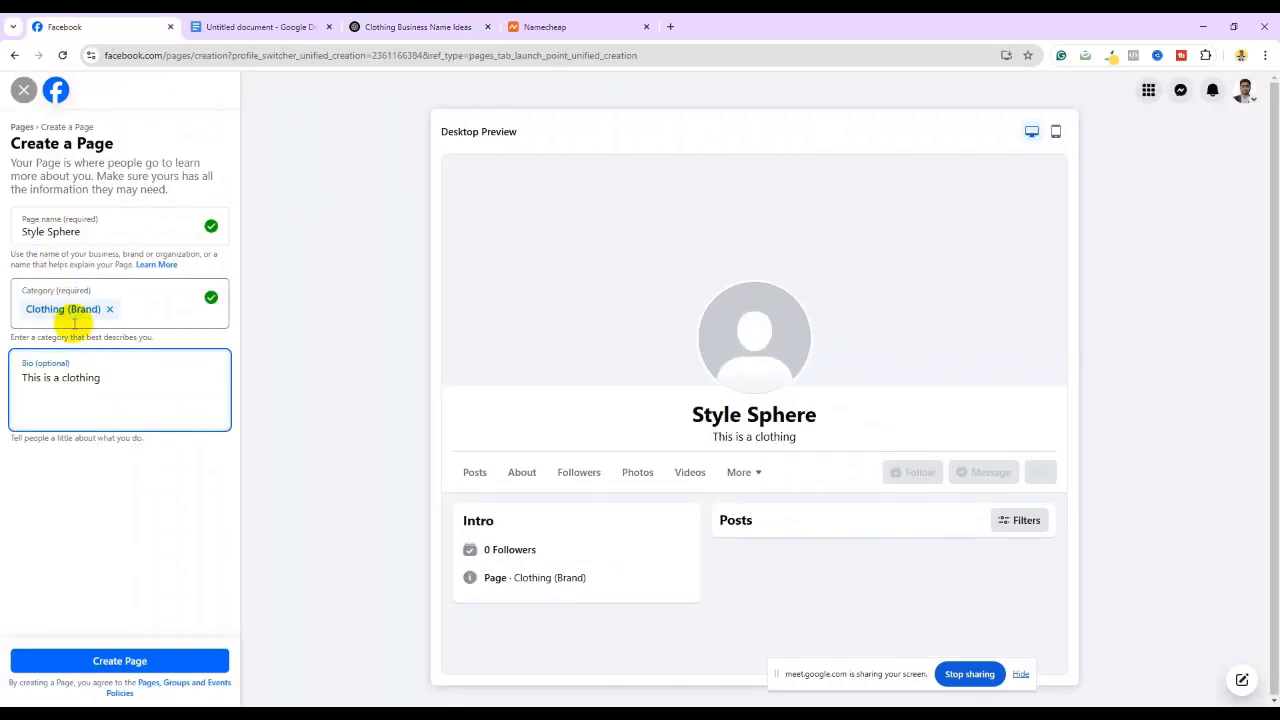
Paste the copied bio over 'This is a clothing' in the Bio field
left_click(8, 367)
left_click(20, 381)
left_click_drag(20, 381, 105, 374)
right_click(84, 376)
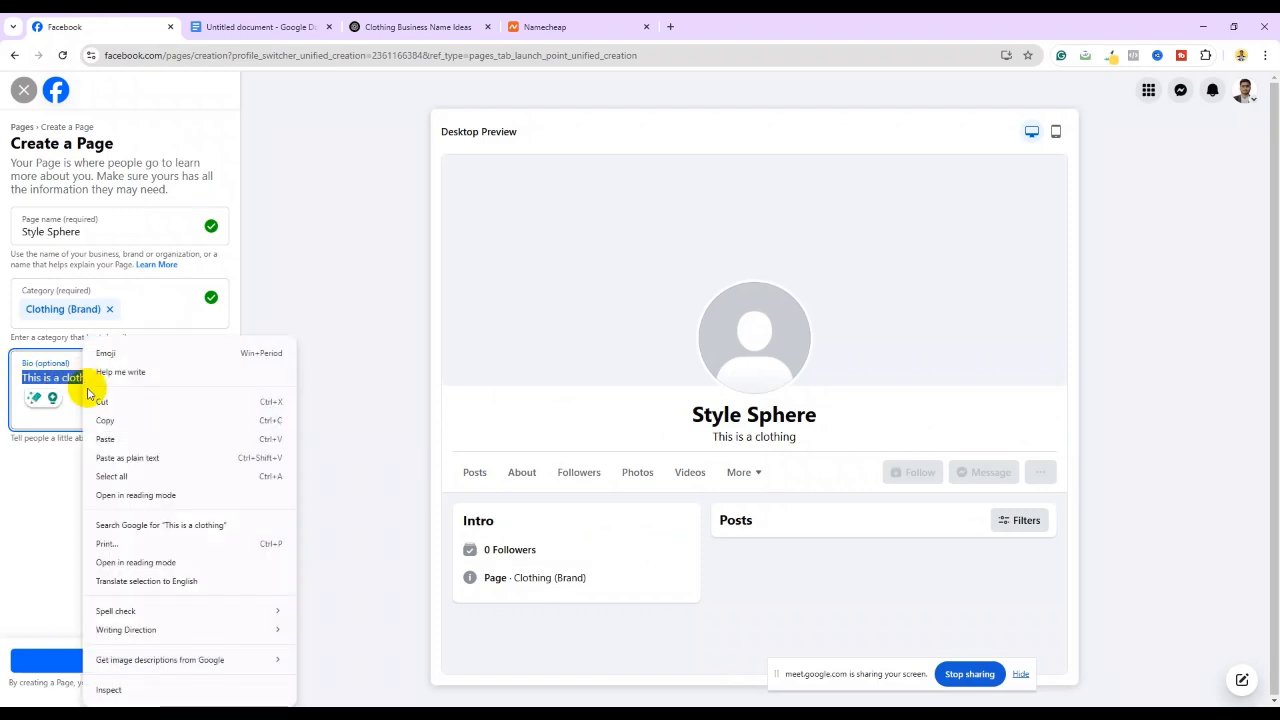
left_click(106, 439)
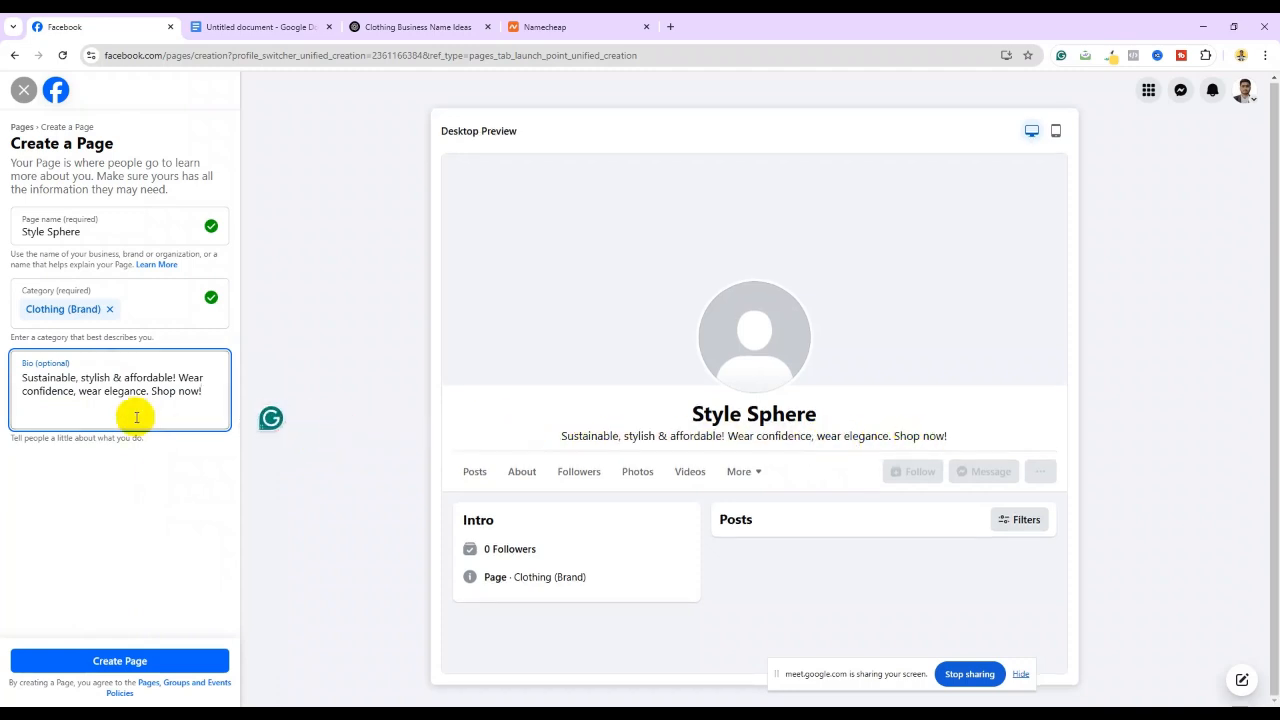
Create the Style Sphere page, dismiss the success notice, and continue to setup step 1 of 5
left_click(115, 663)
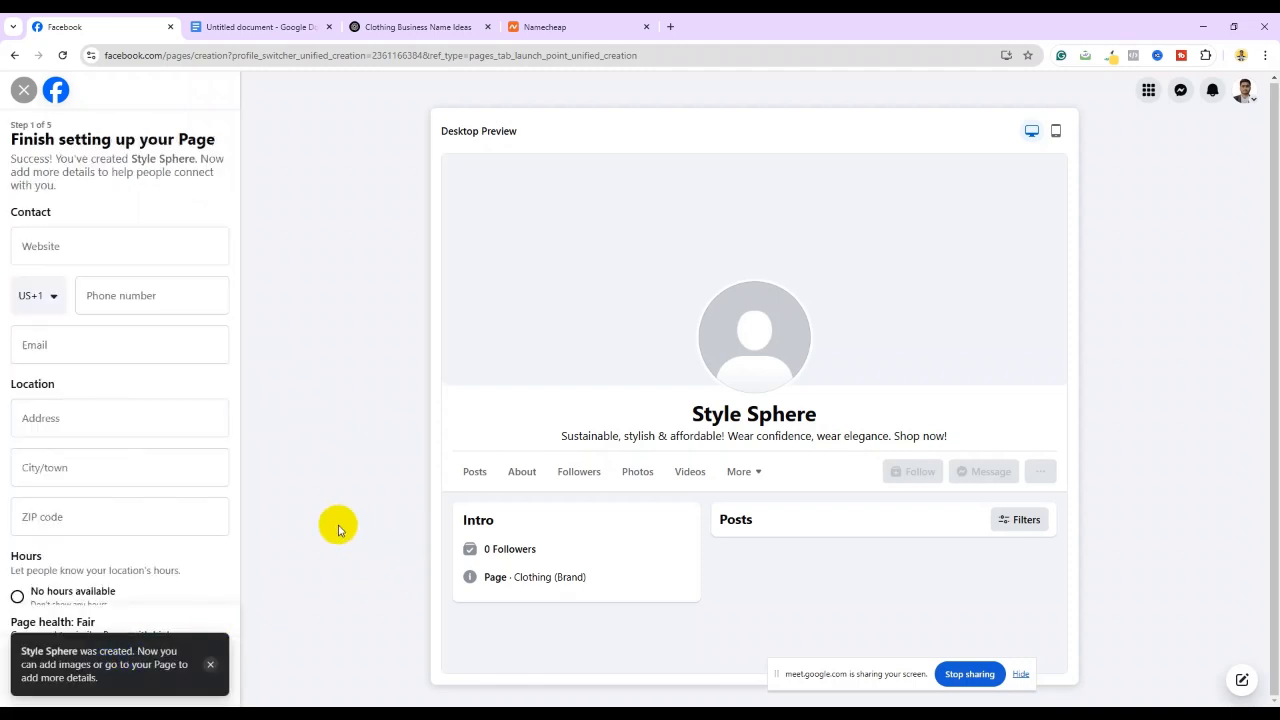
left_click(208, 666)
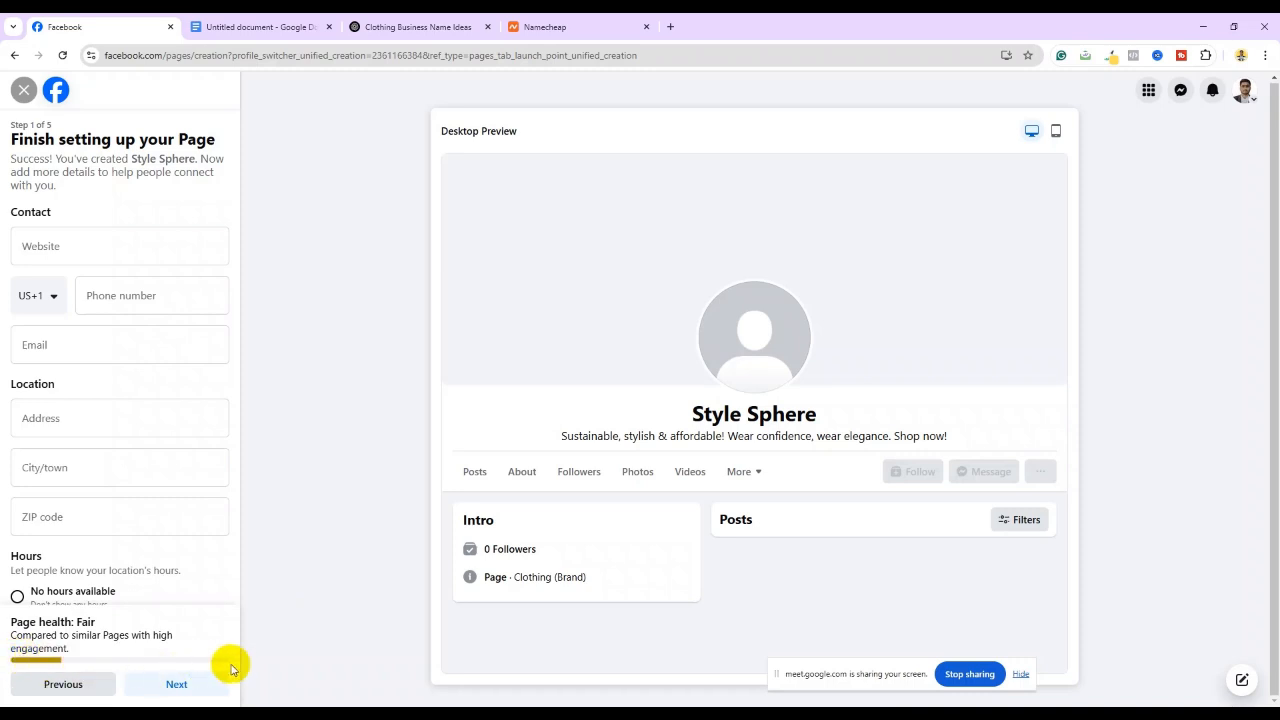
left_click(175, 684)
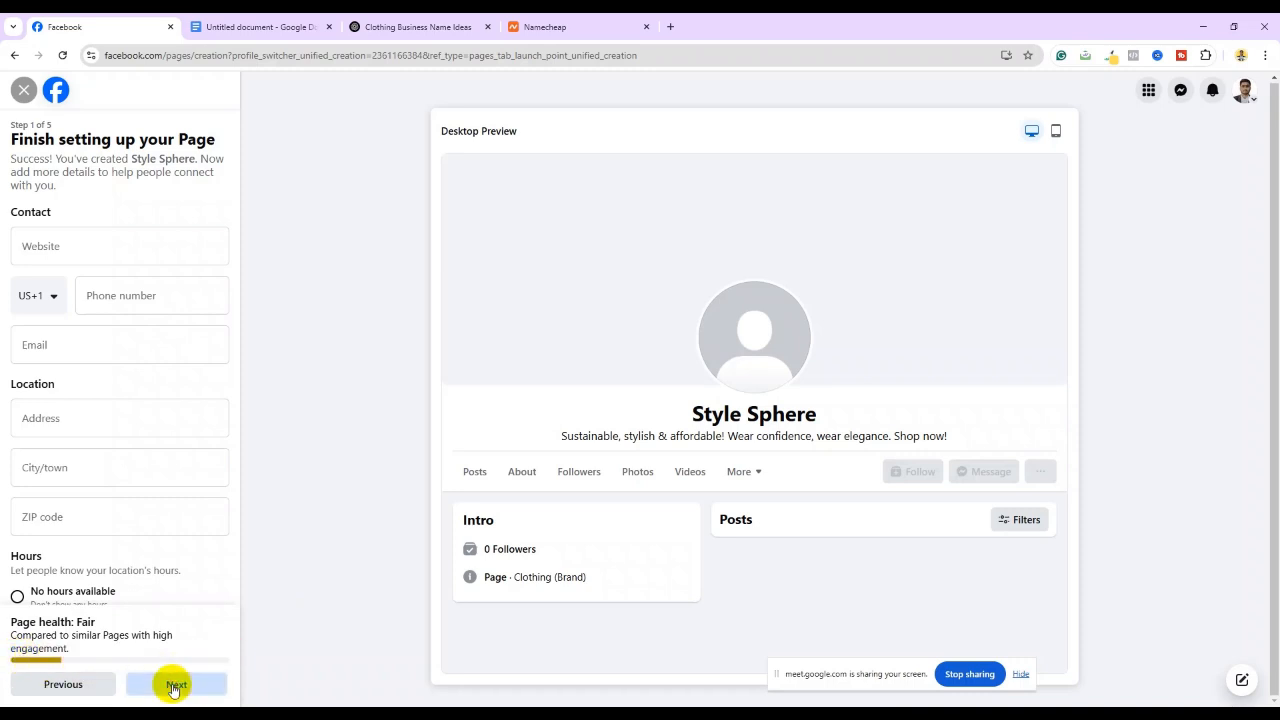
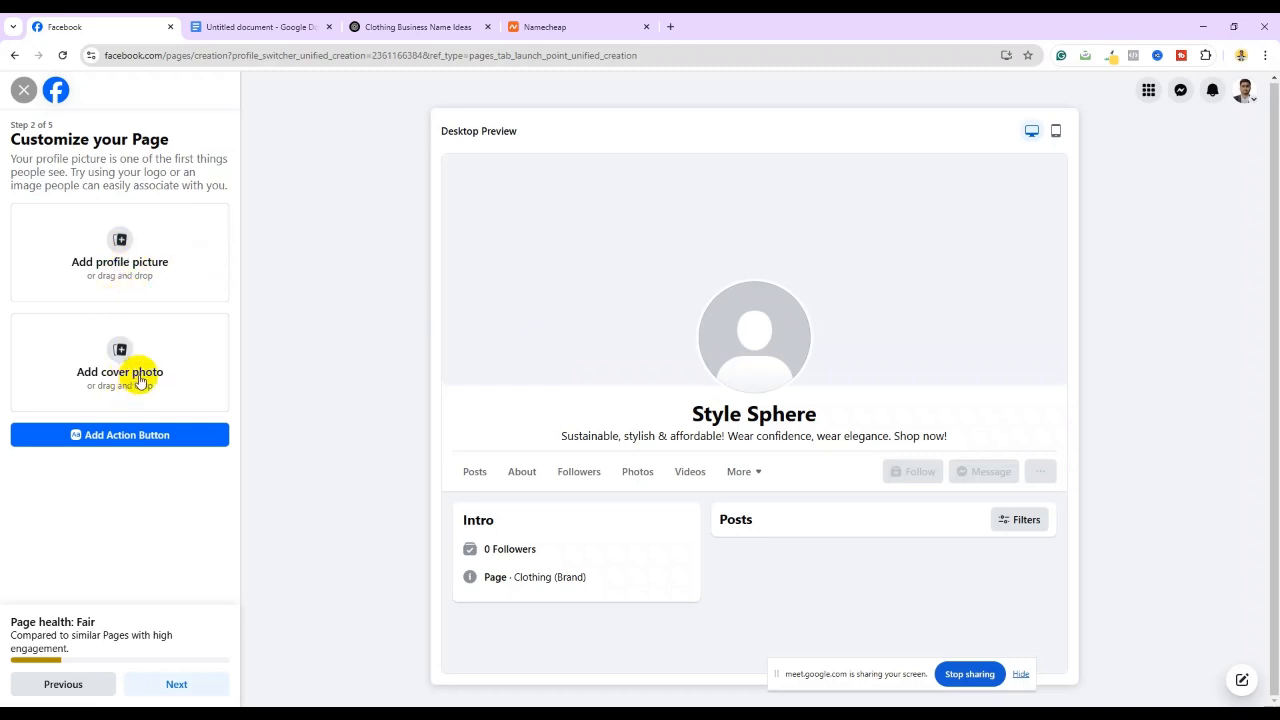
Open the Canva home page in a new tab, then open a second blank tab for searching
left_click(672, 28)
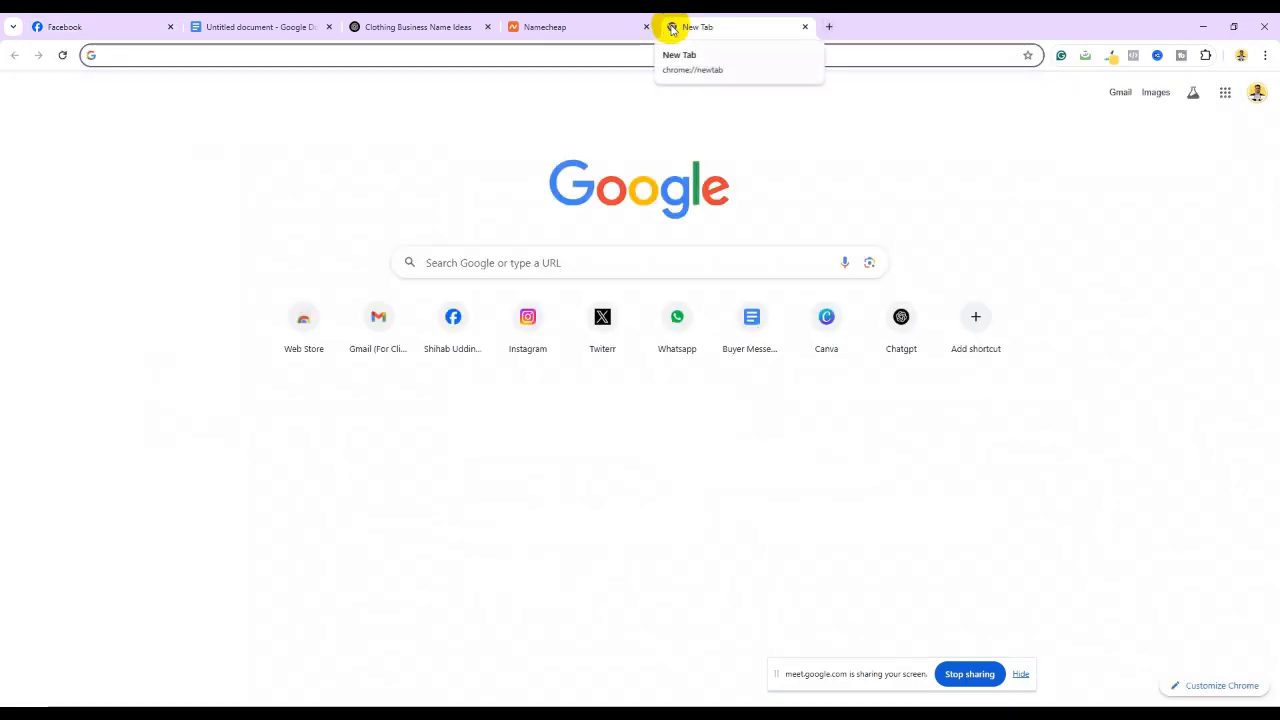
left_click(835, 340)
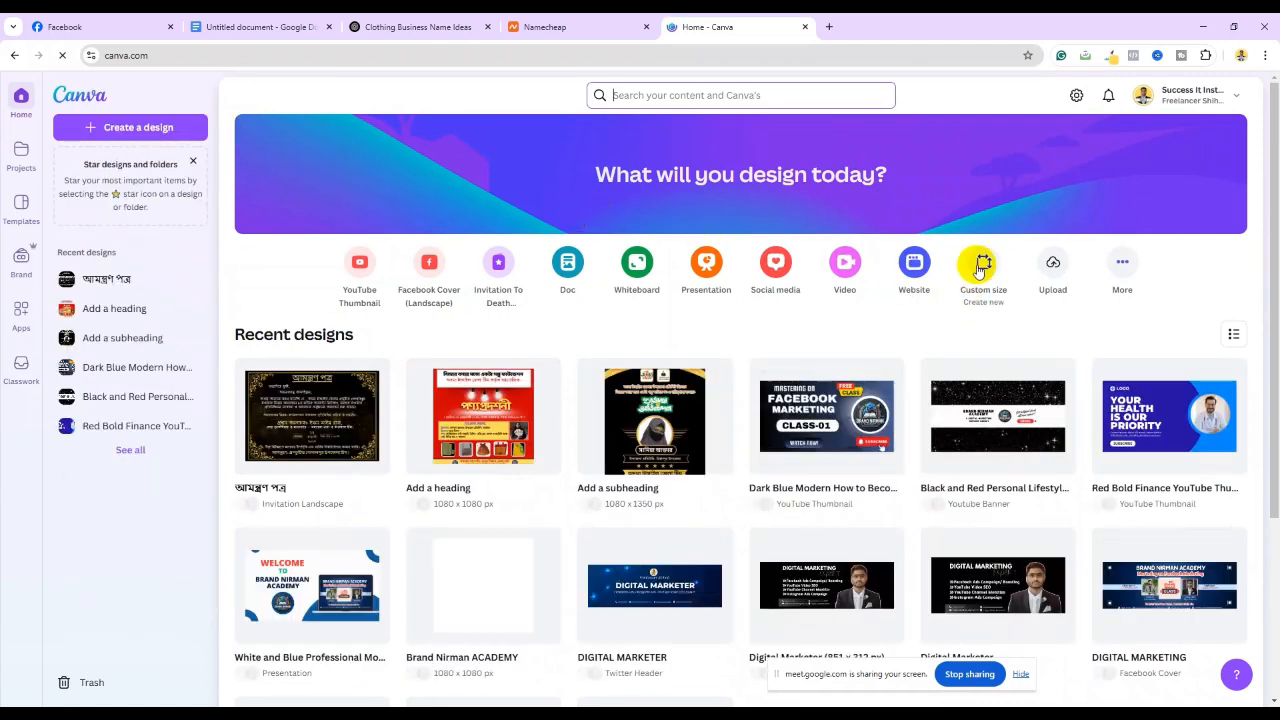
left_click(828, 27)
left_click(166, 55)
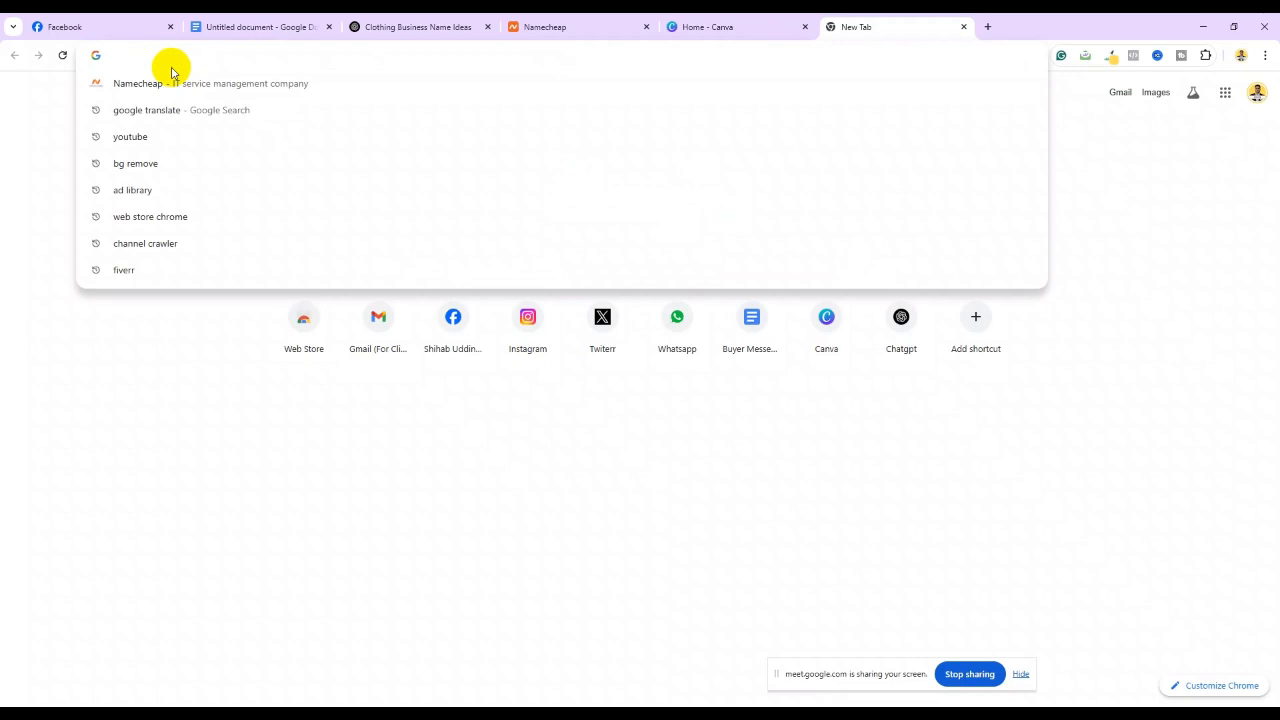
Search Google for 'Business page logo size'
type("Bu")
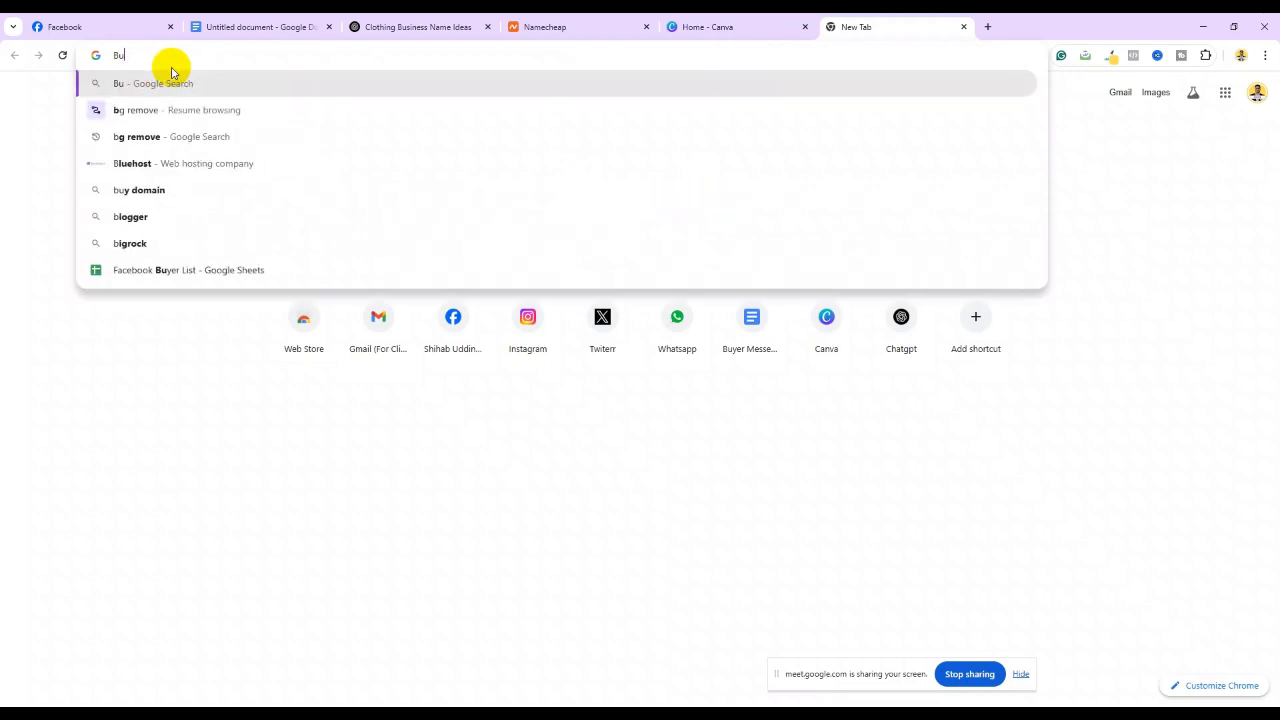
type("siness")
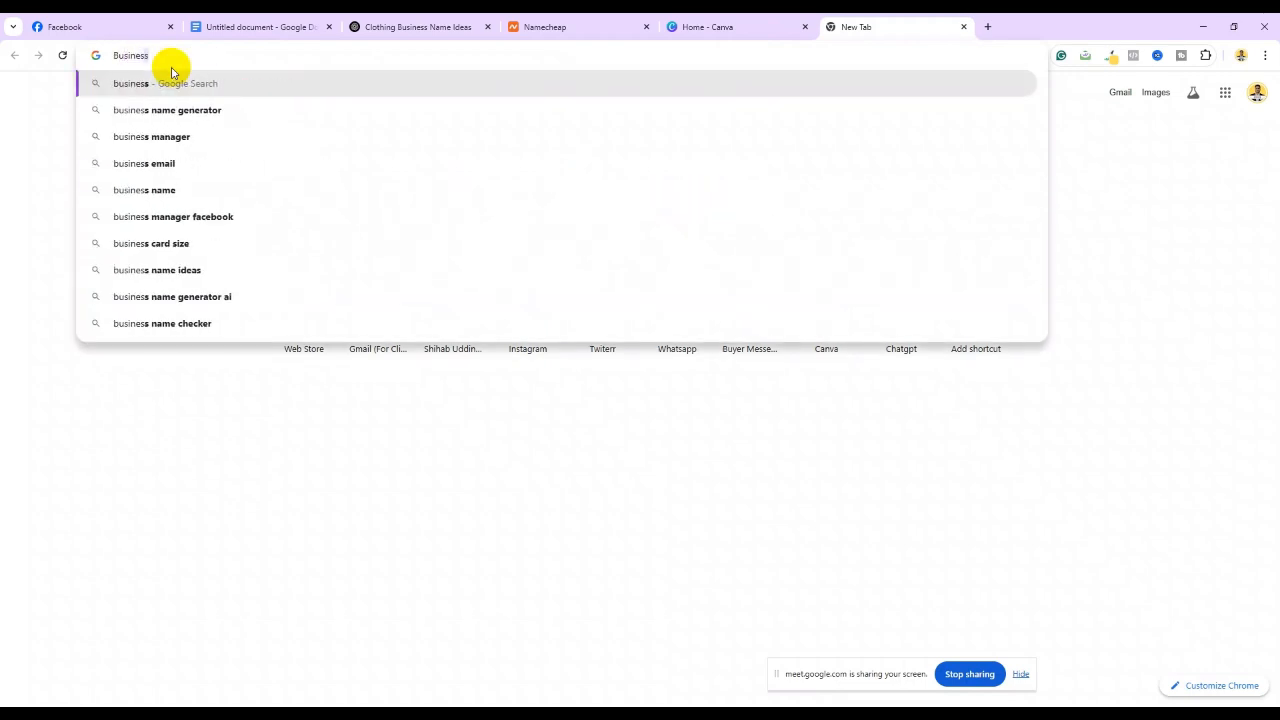
type(" pa")
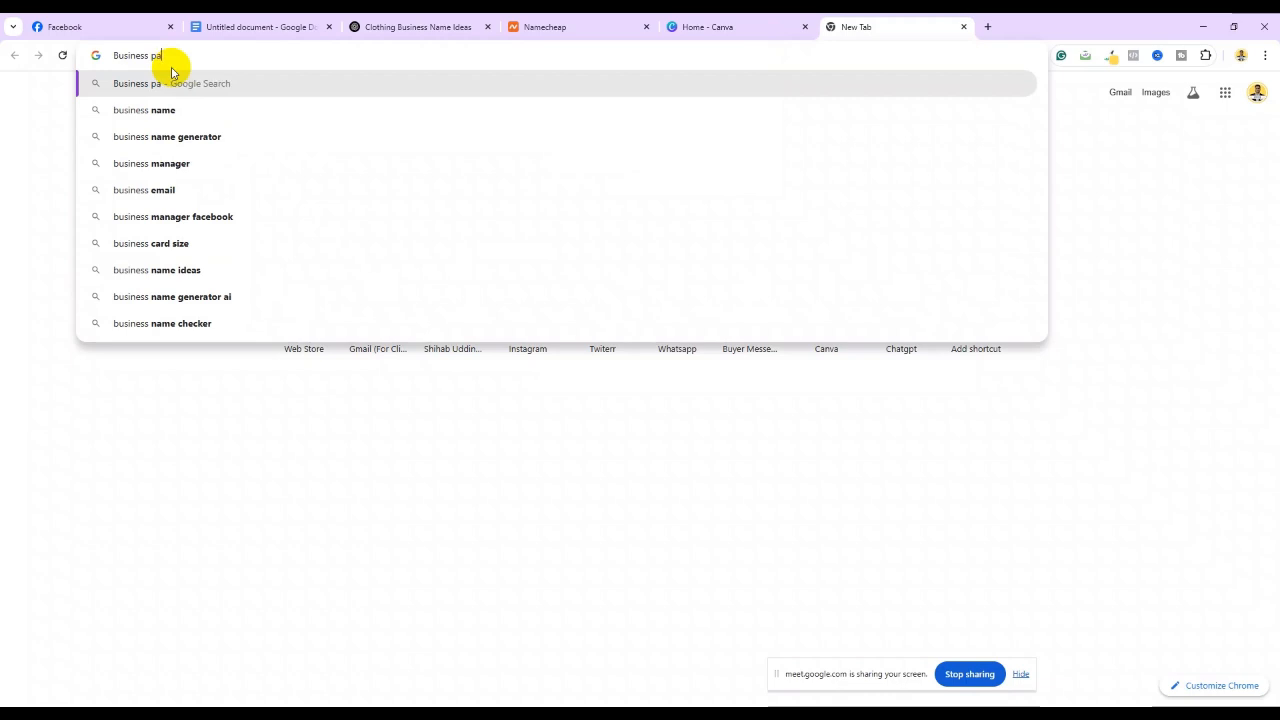
type("ge lo")
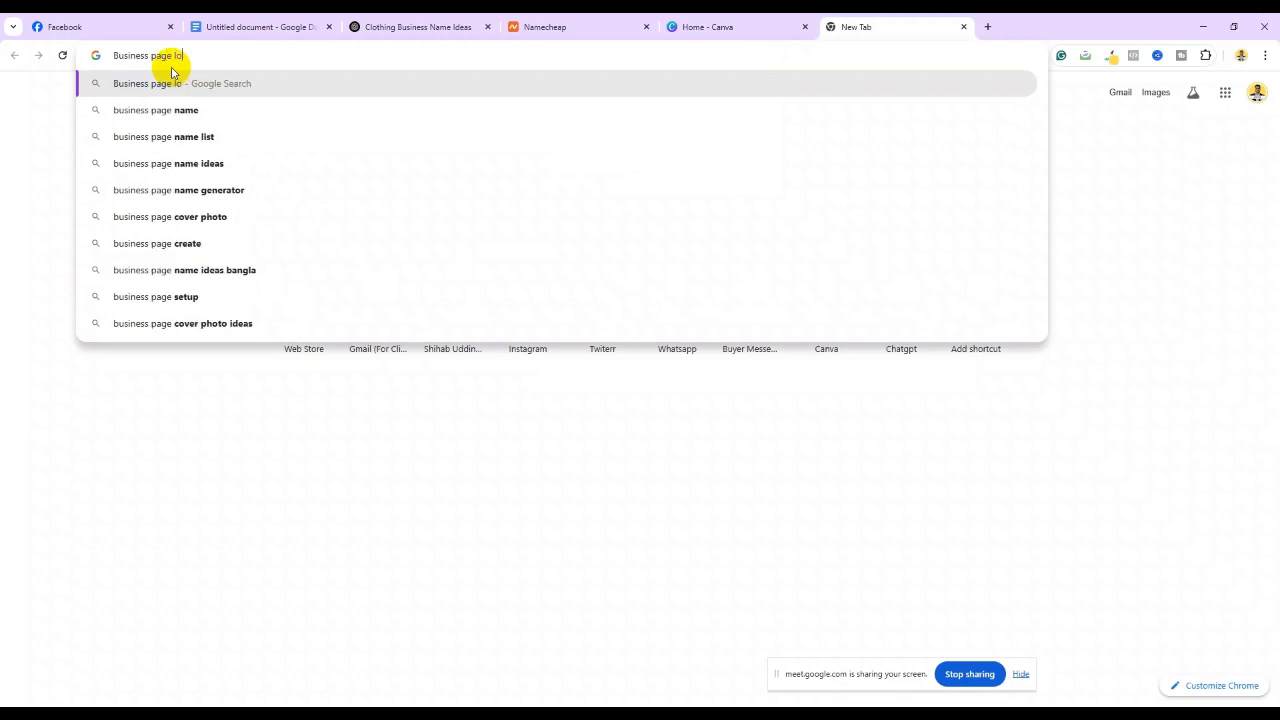
type("go size")
key("Return")
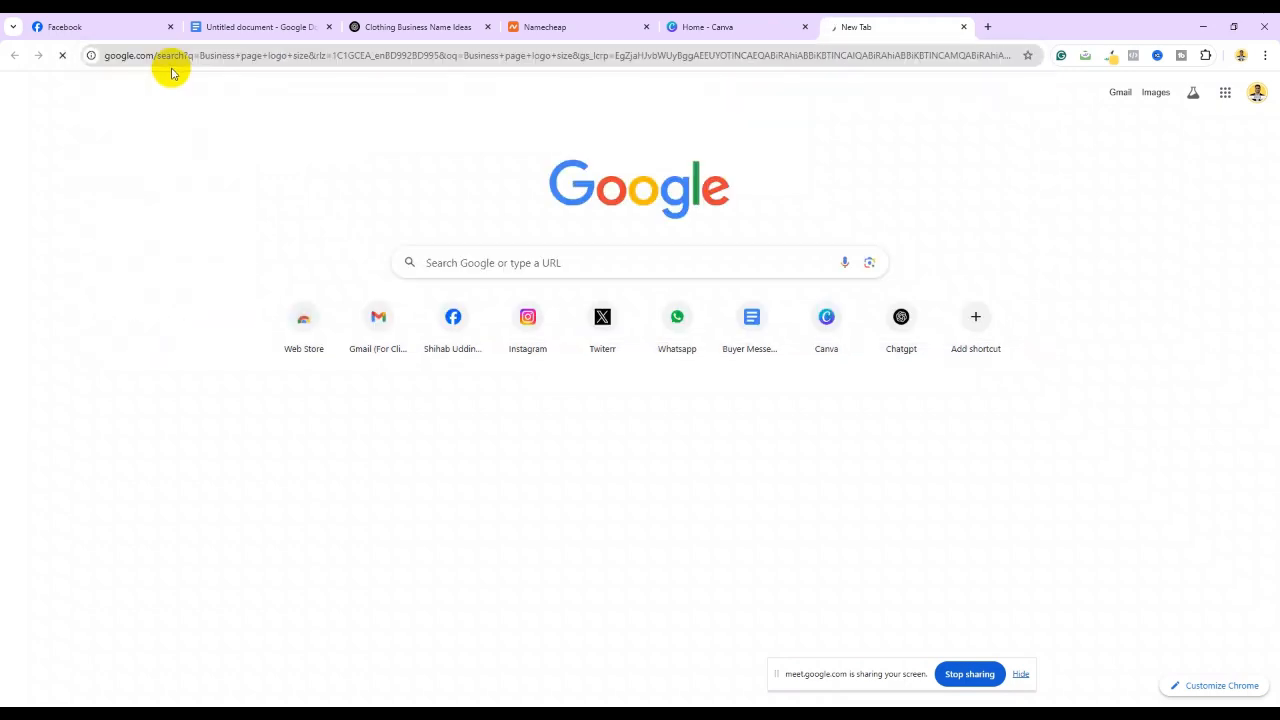
scroll(366, 392, "down", 1)
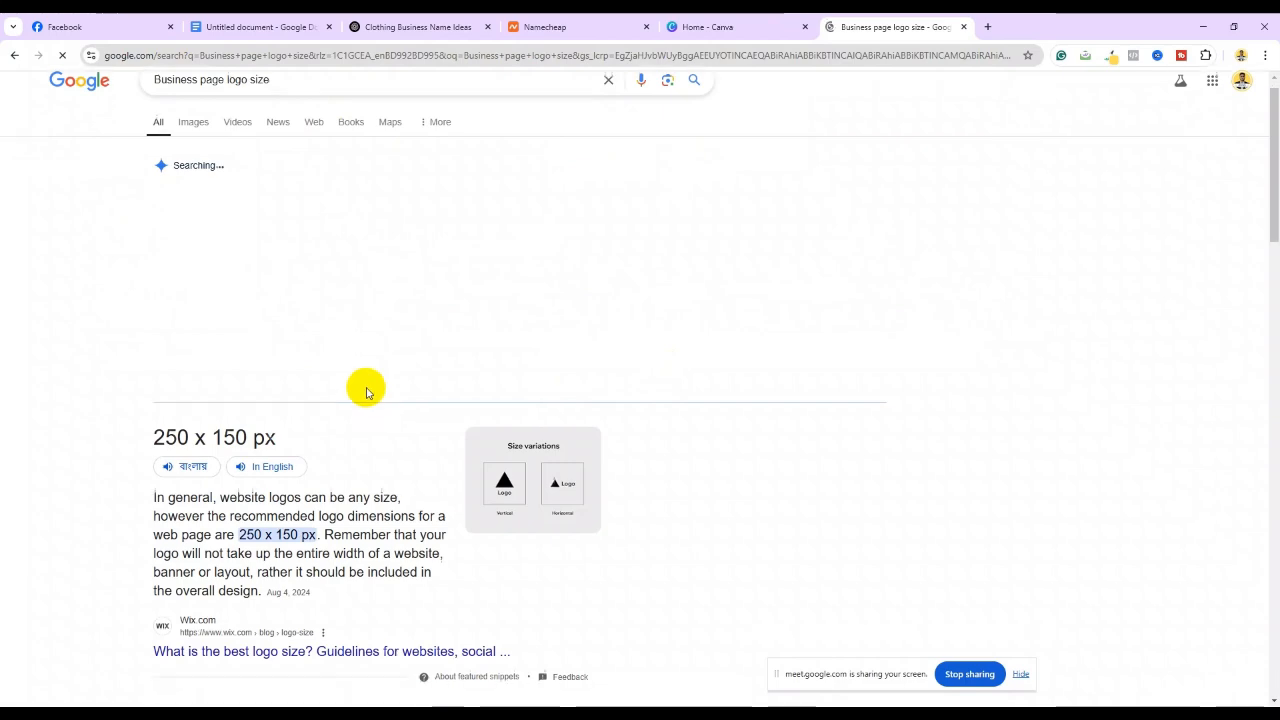
scroll(417, 436, "up", 1)
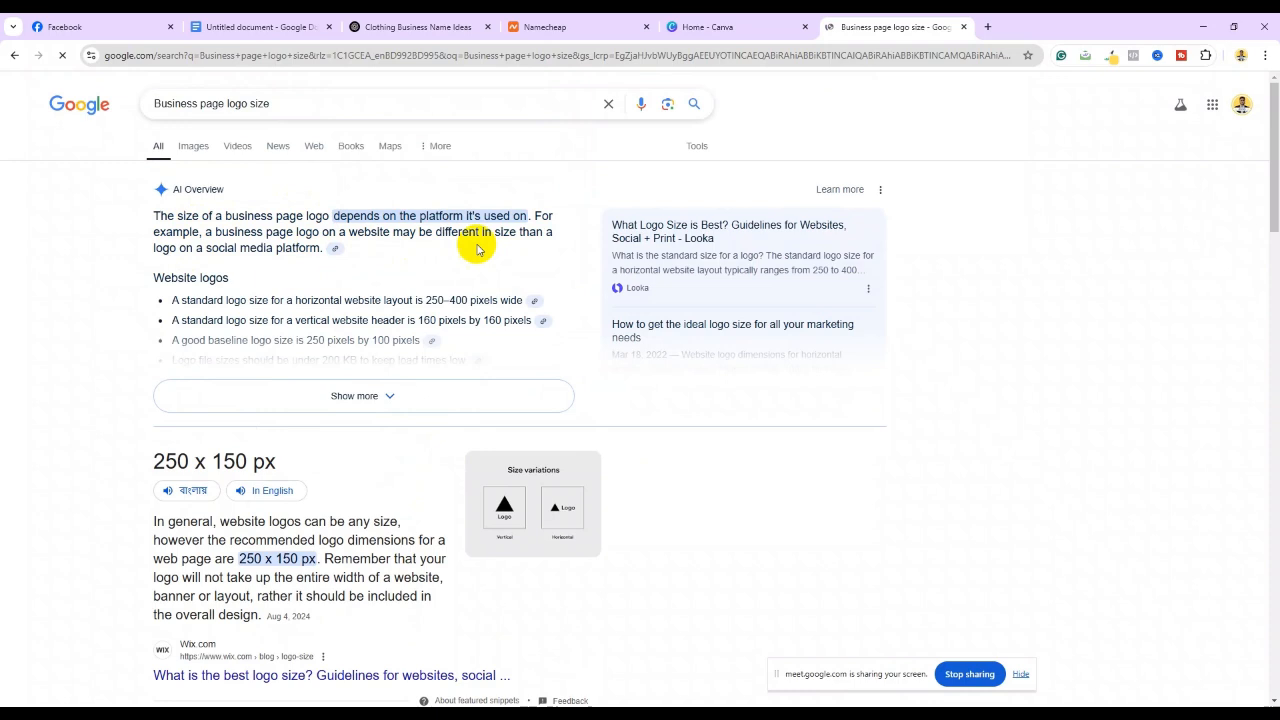
Refine the search to 'Facebook Business page logo size' and highlight the 170 x 170 pixels answer
left_click(154, 105)
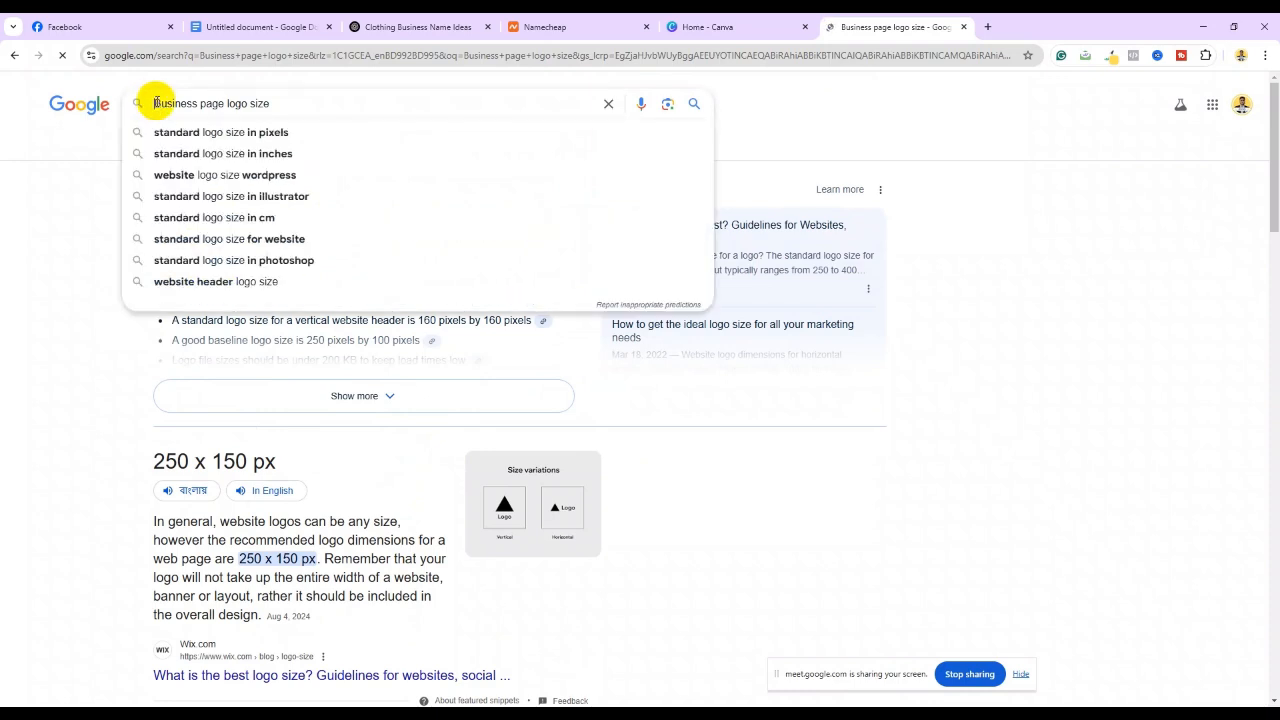
type("Faceb")
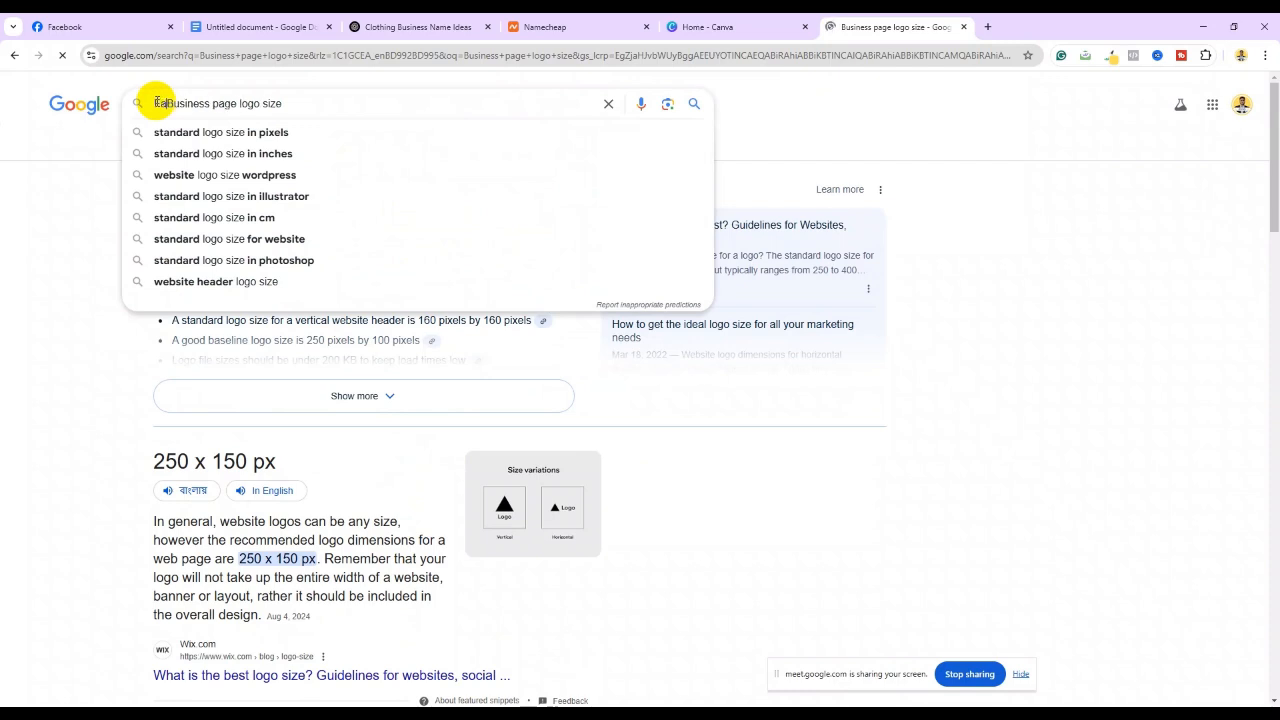
type("ook")
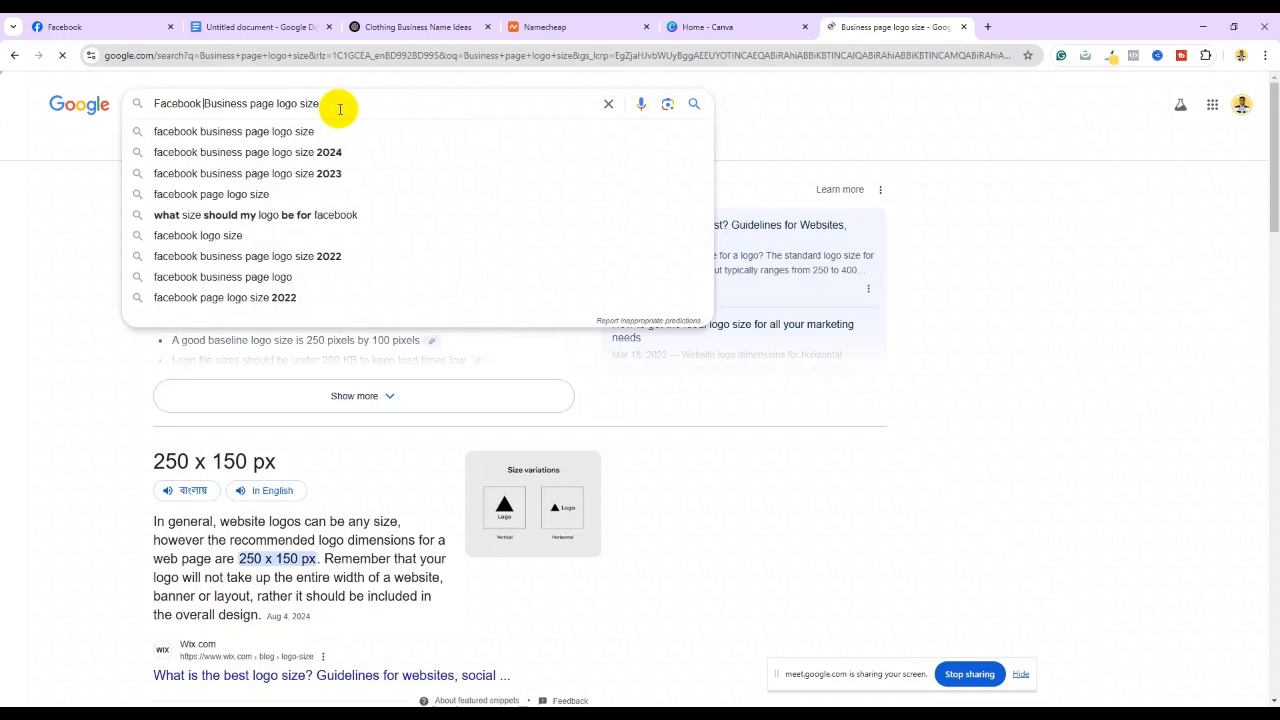
key("Return")
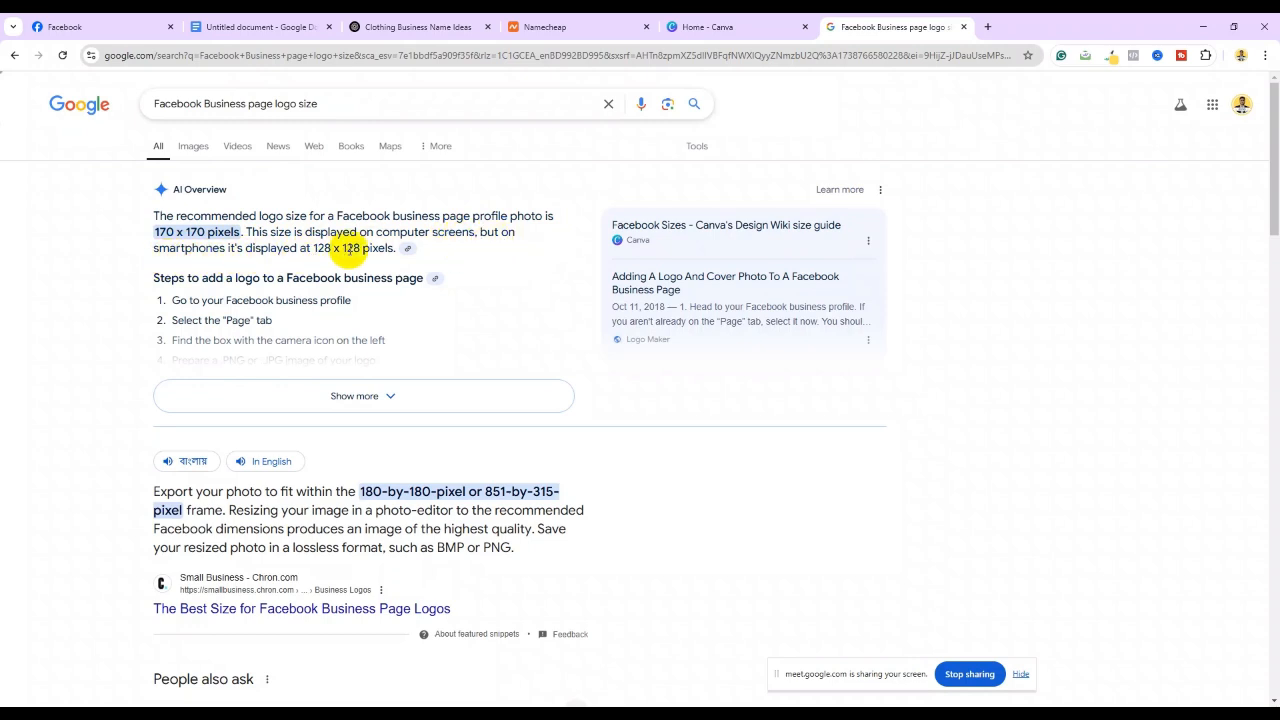
left_click_drag(144, 232, 246, 232)
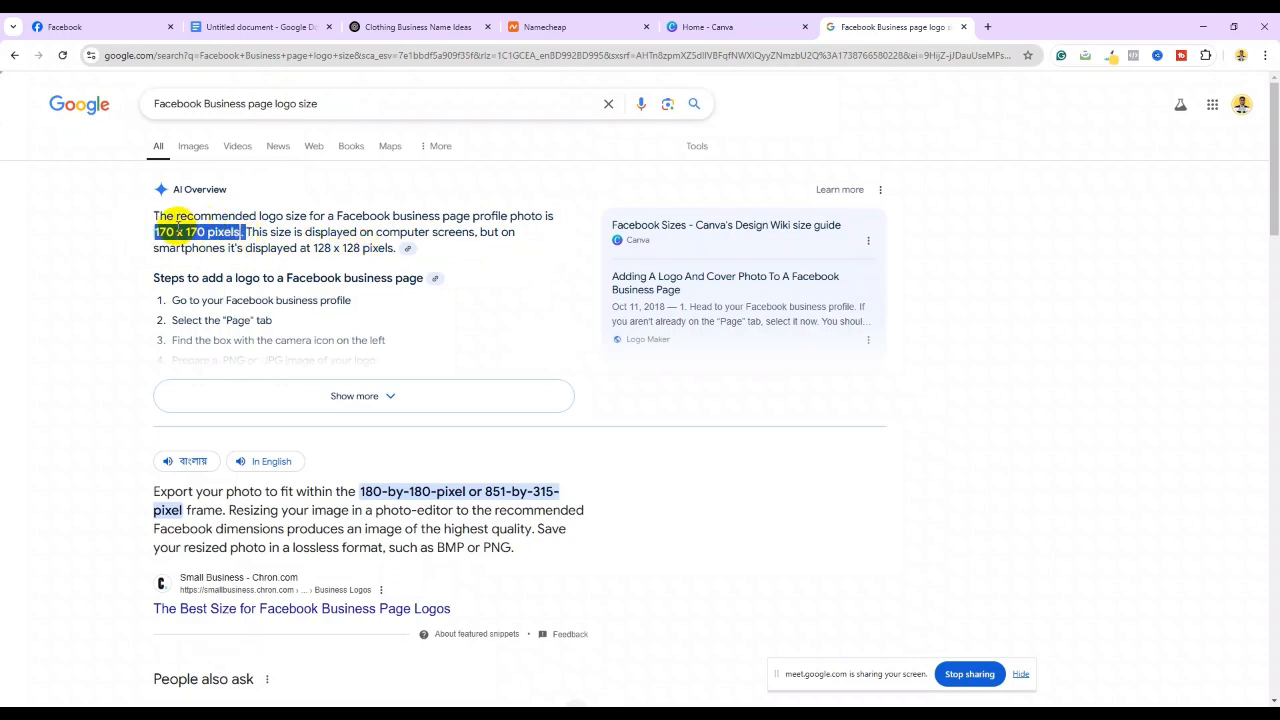
left_click_drag(313, 248, 352, 248)
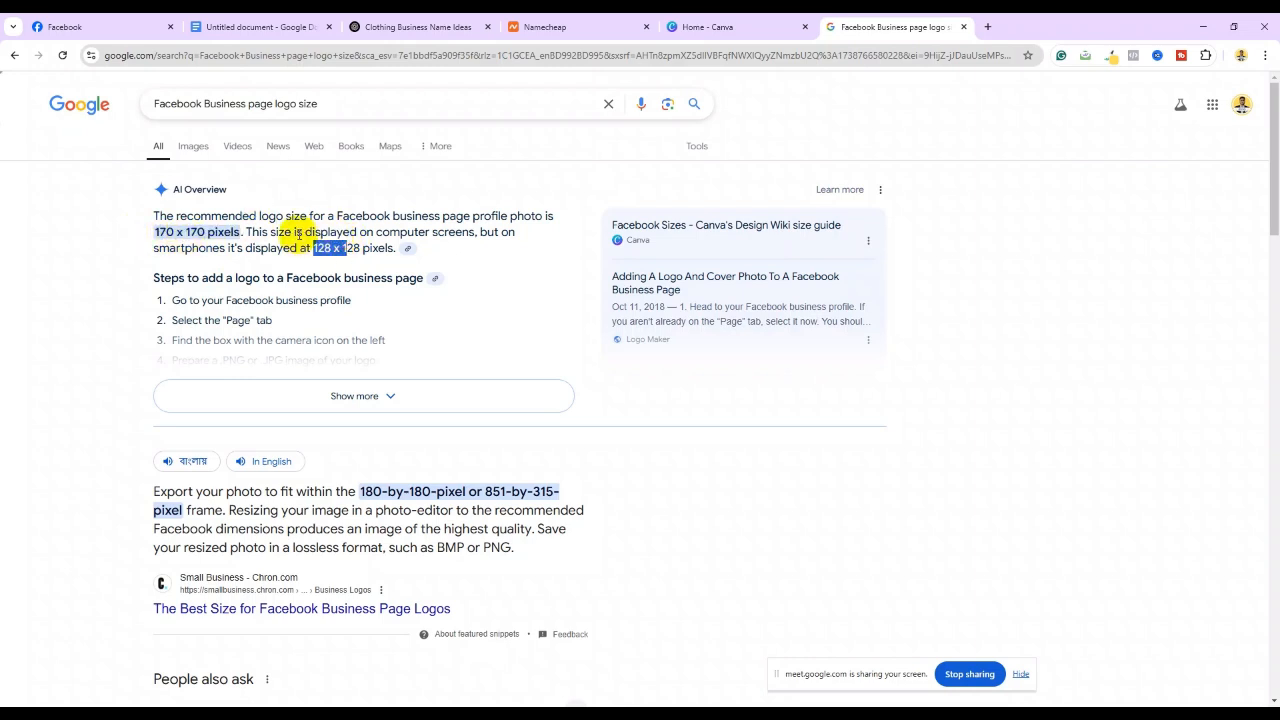
left_click(705, 24)
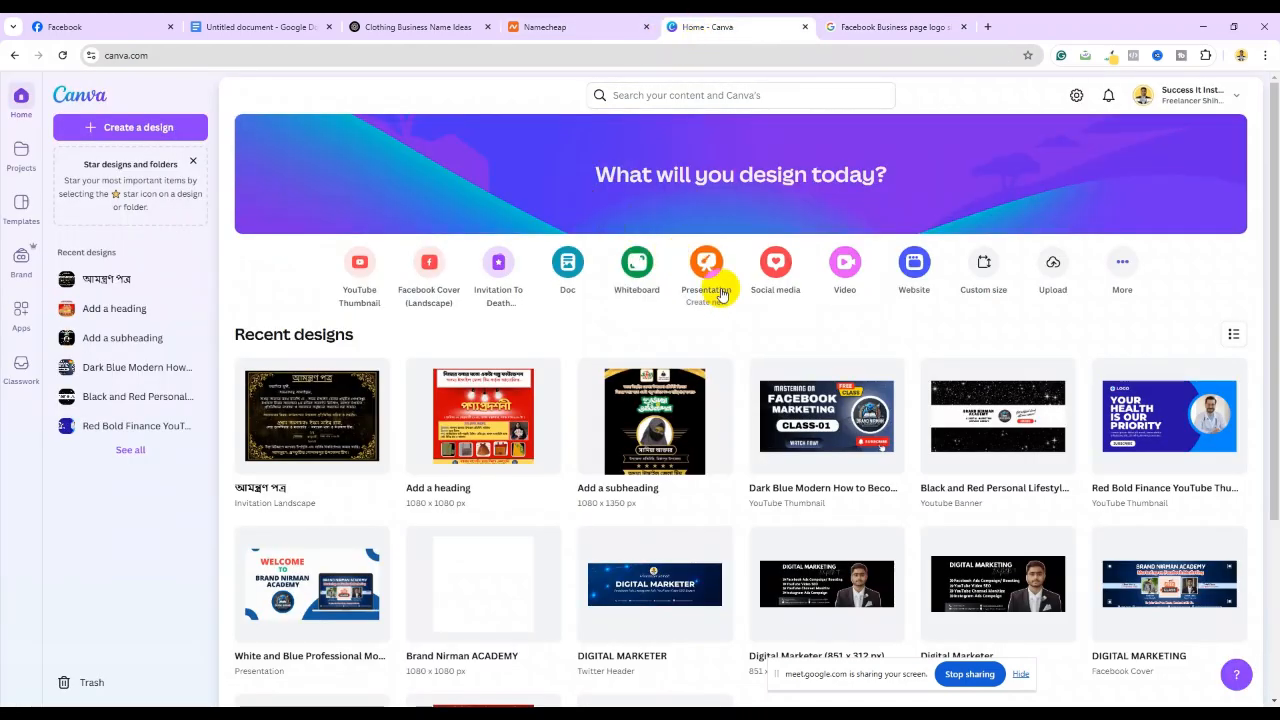
Create a custom-size 170 x 170 px Canva design for the logo
left_click(986, 264)
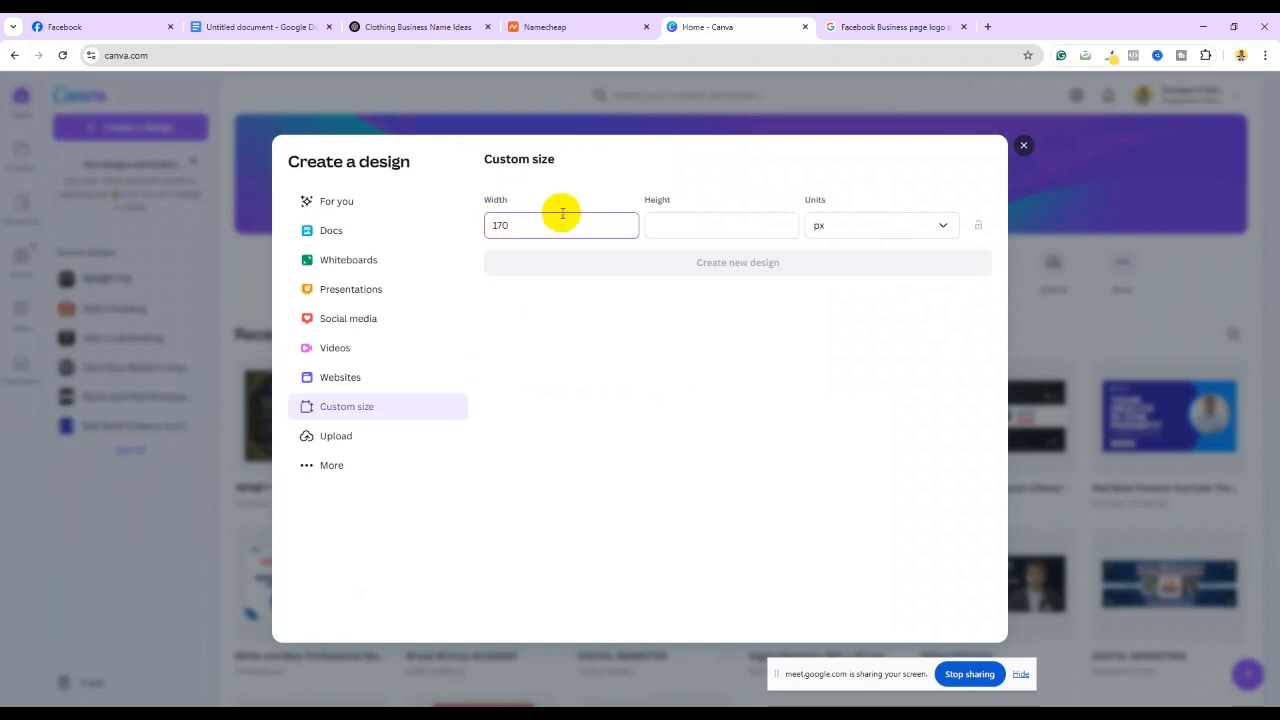
left_click(673, 229)
type("170")
left_click(746, 264)
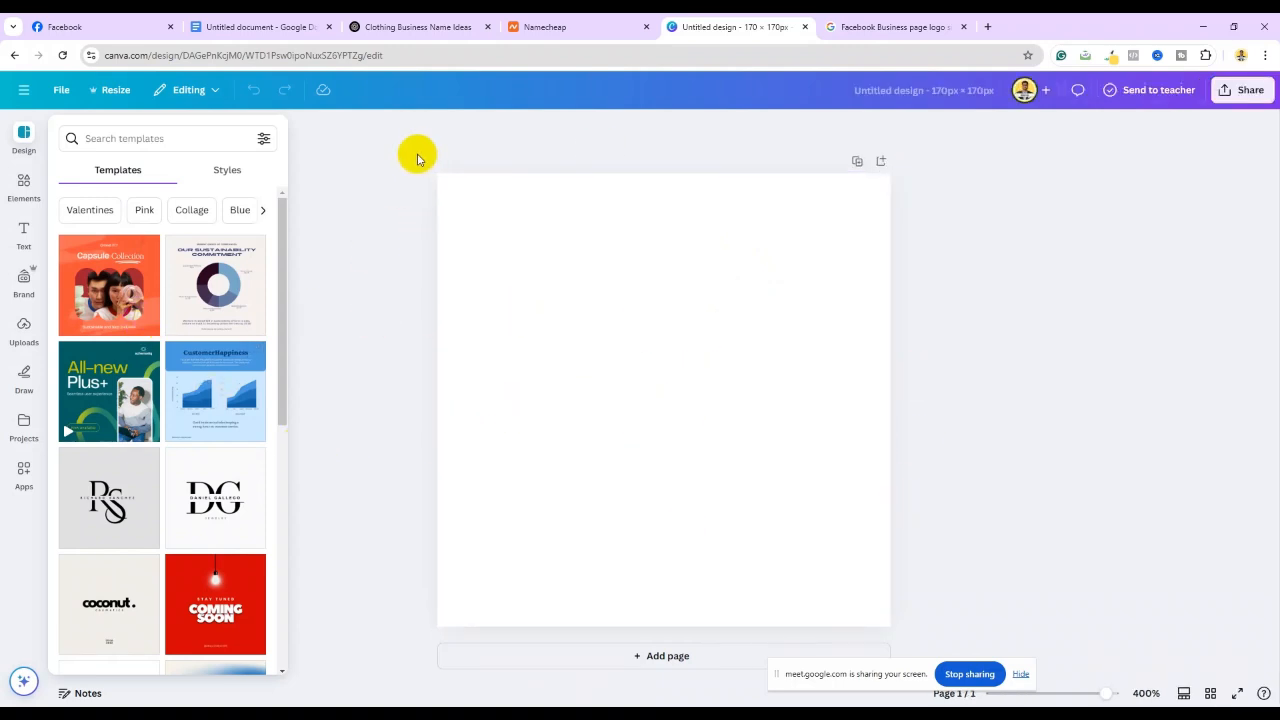
Browse the templates and apply the Black White Yellow Simple Initial Name Logo template
scroll(145, 317, "down", 3)
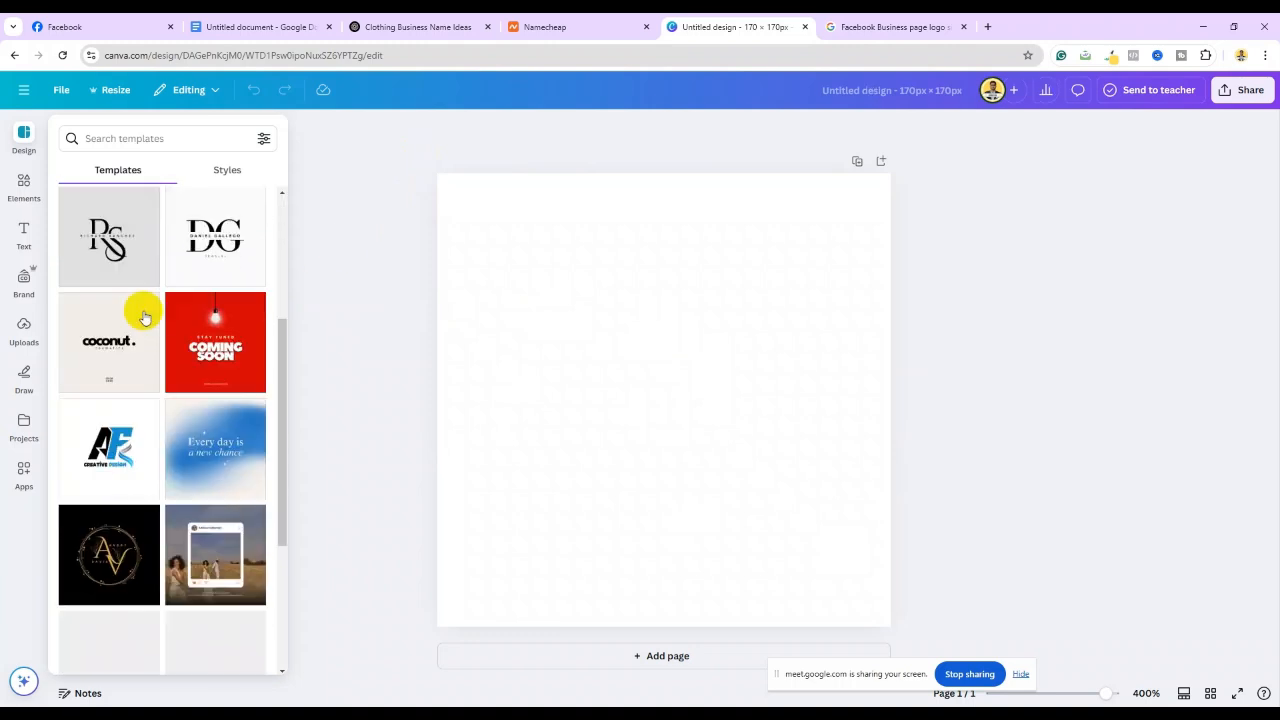
scroll(145, 317, "down", 5)
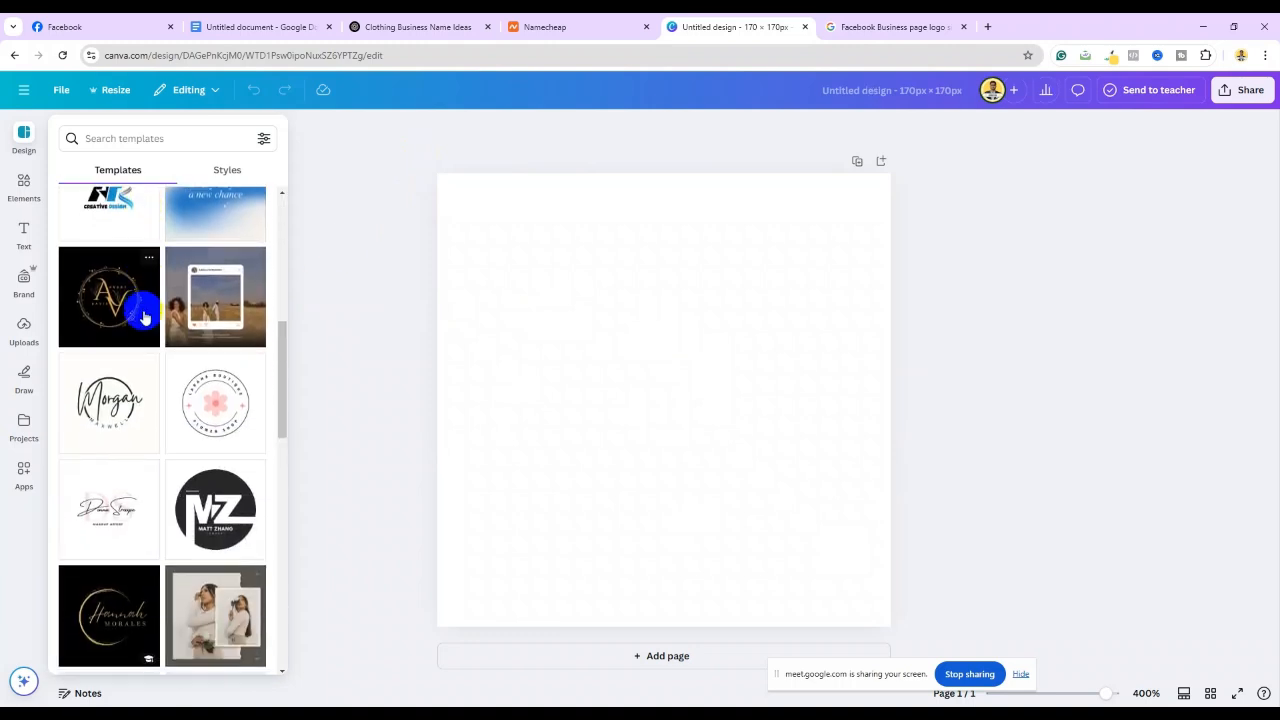
scroll(143, 314, "up", 2)
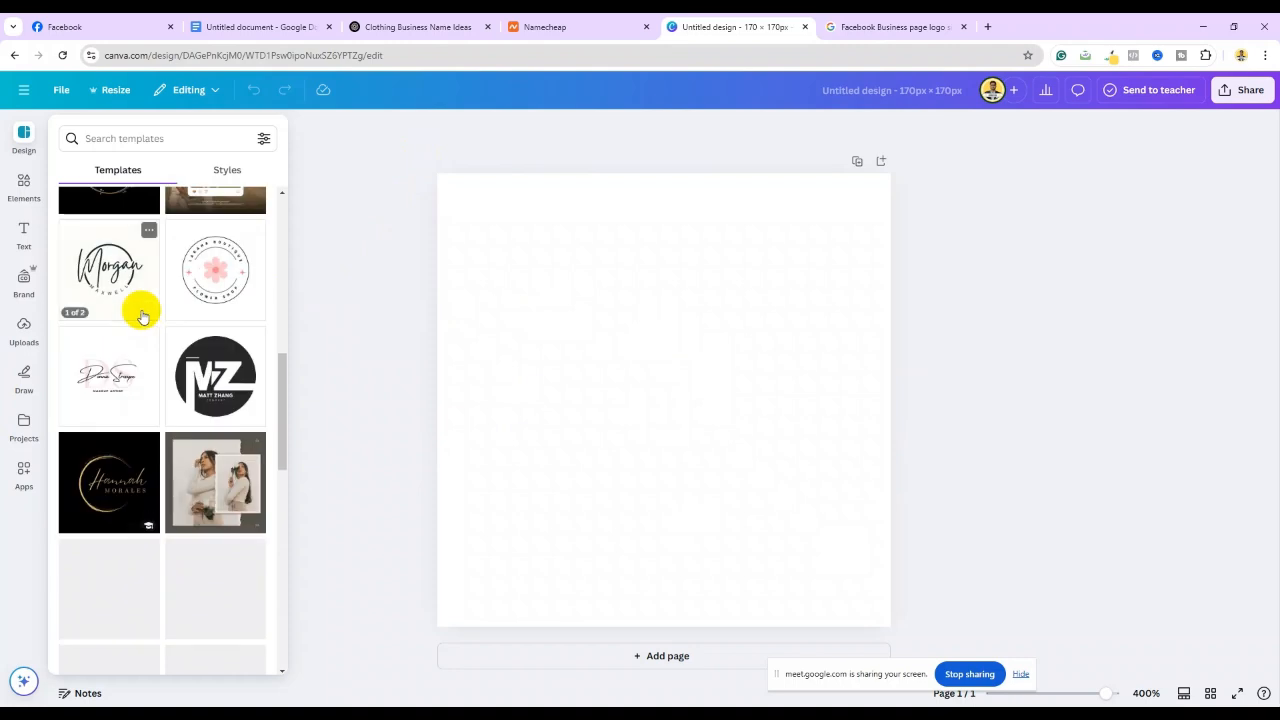
scroll(177, 337, "down", 3)
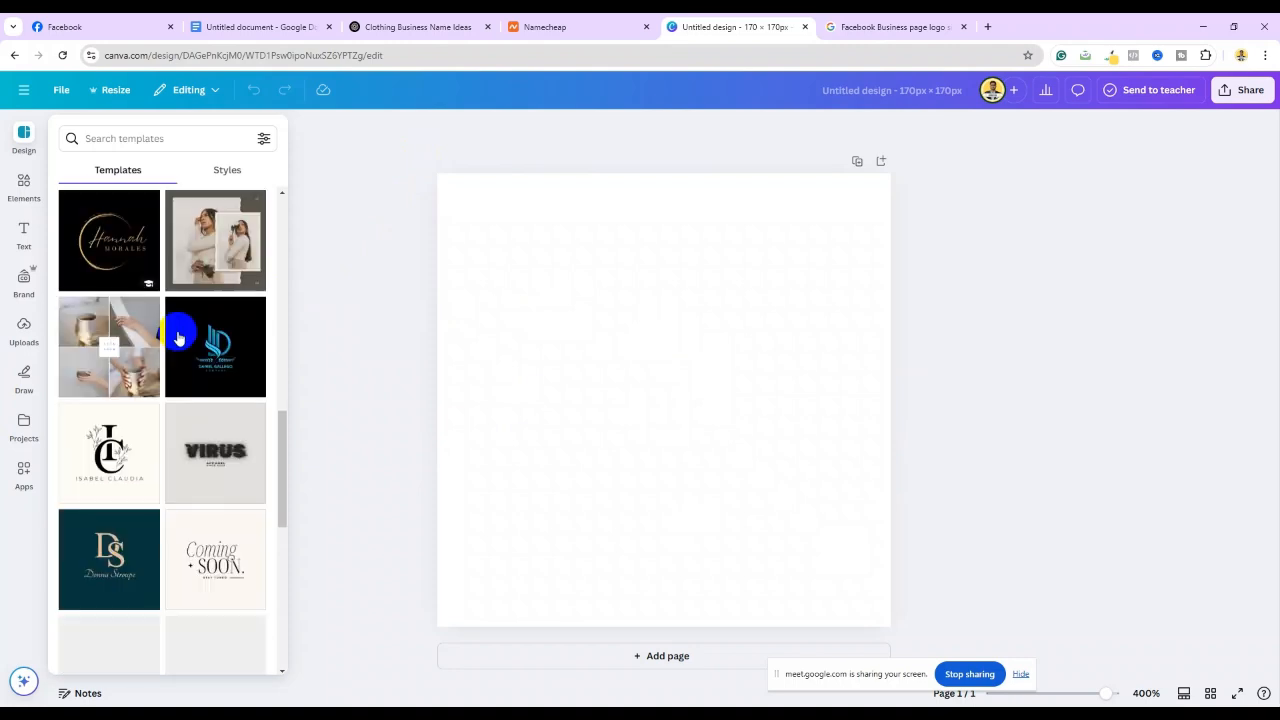
scroll(177, 337, "down", 5)
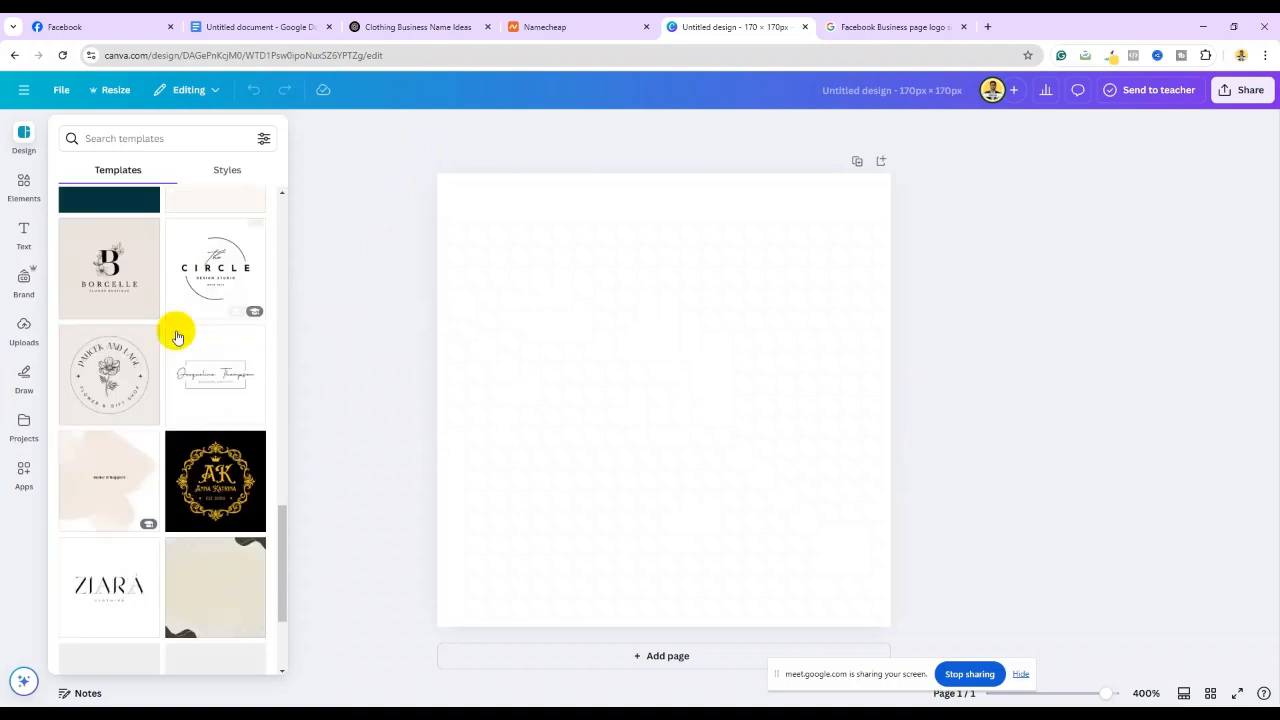
scroll(177, 337, "down", 3)
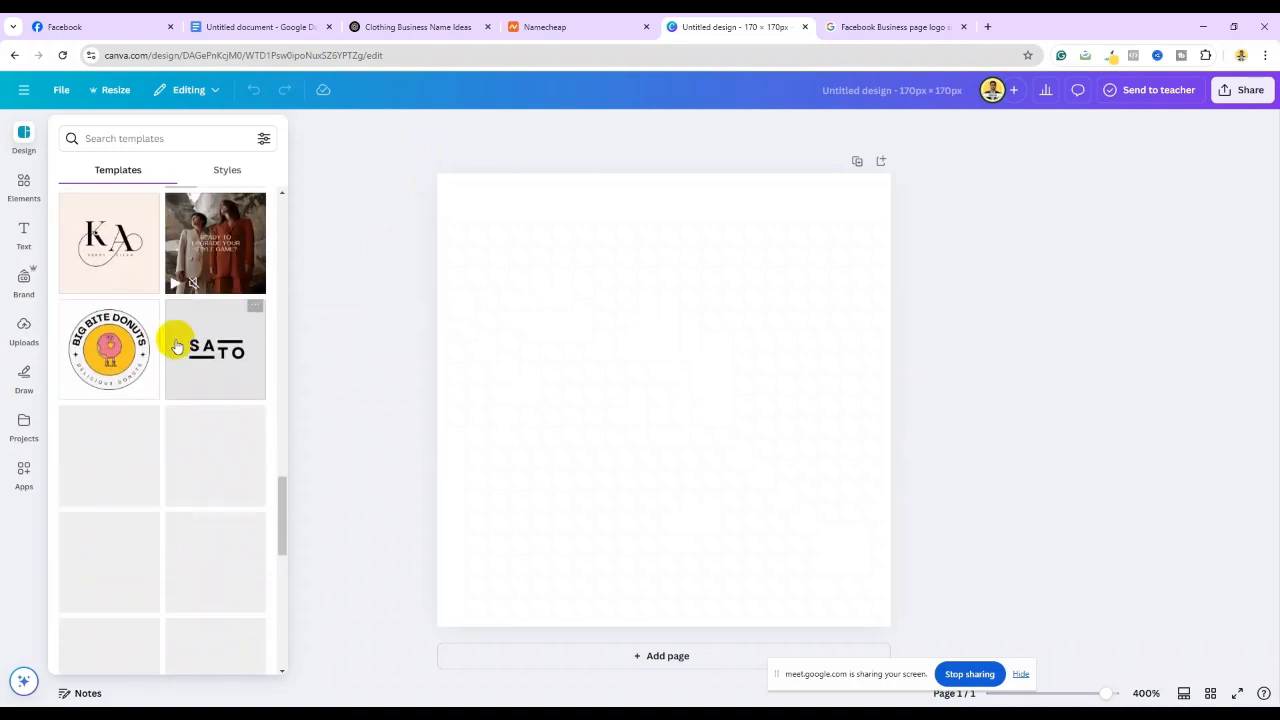
scroll(190, 240, "up", 2)
scroll(178, 262, "up", 2)
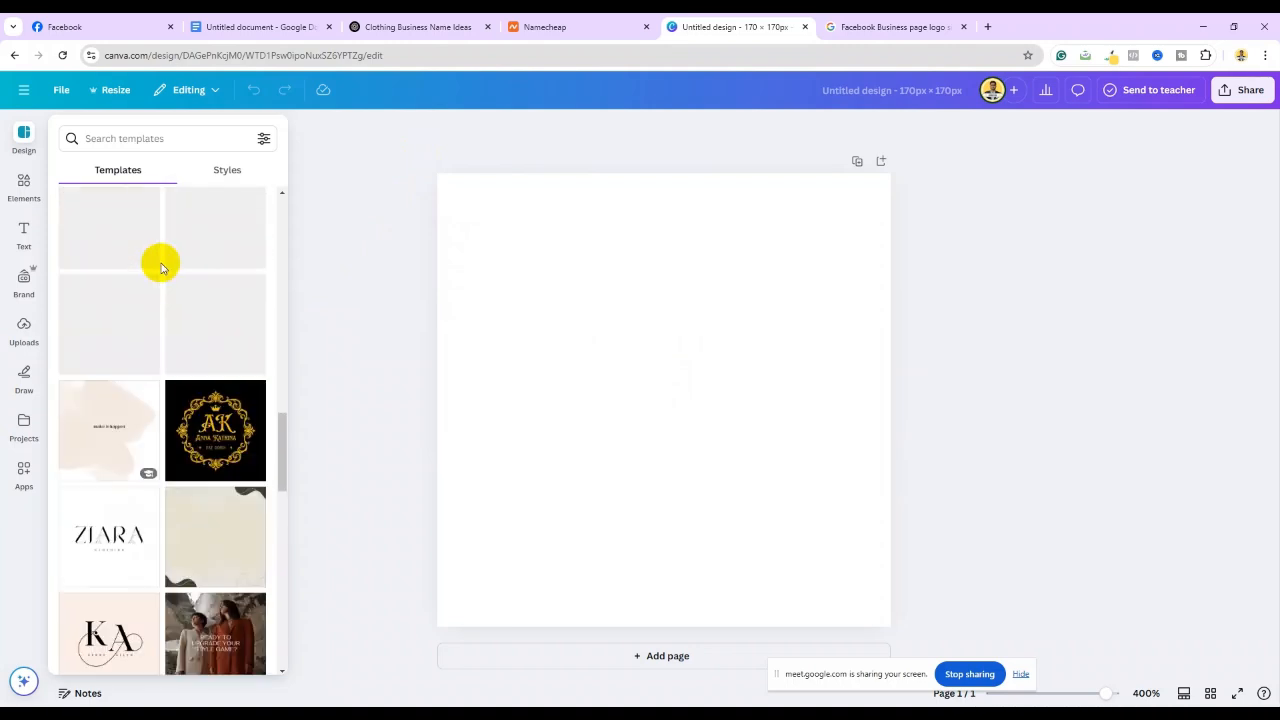
scroll(161, 267, "down", 5)
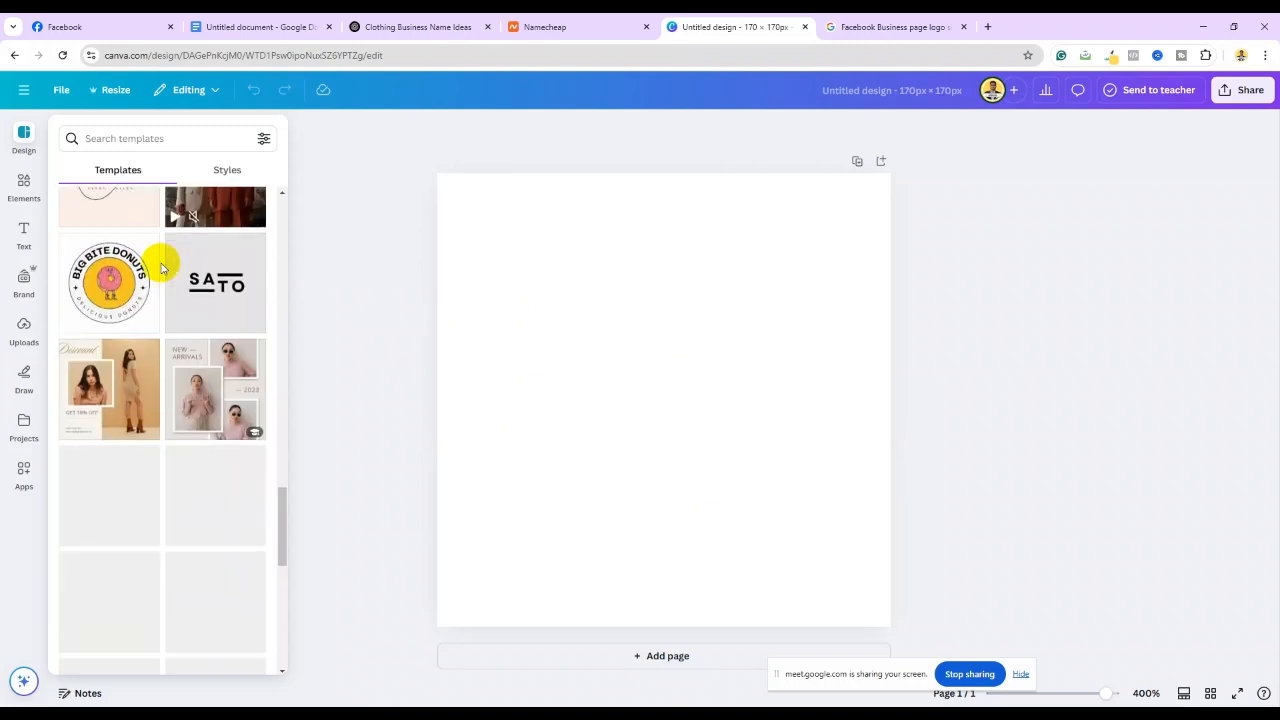
scroll(161, 267, "down", 1)
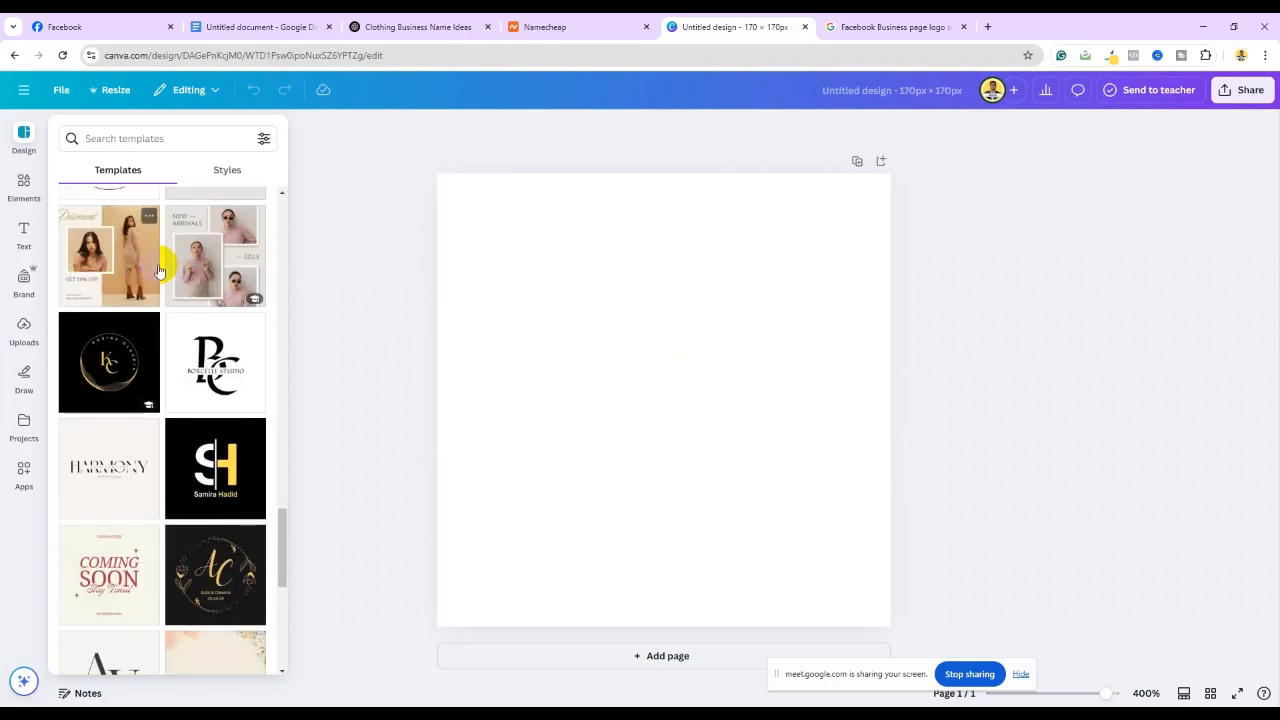
scroll(158, 271, "down", 2)
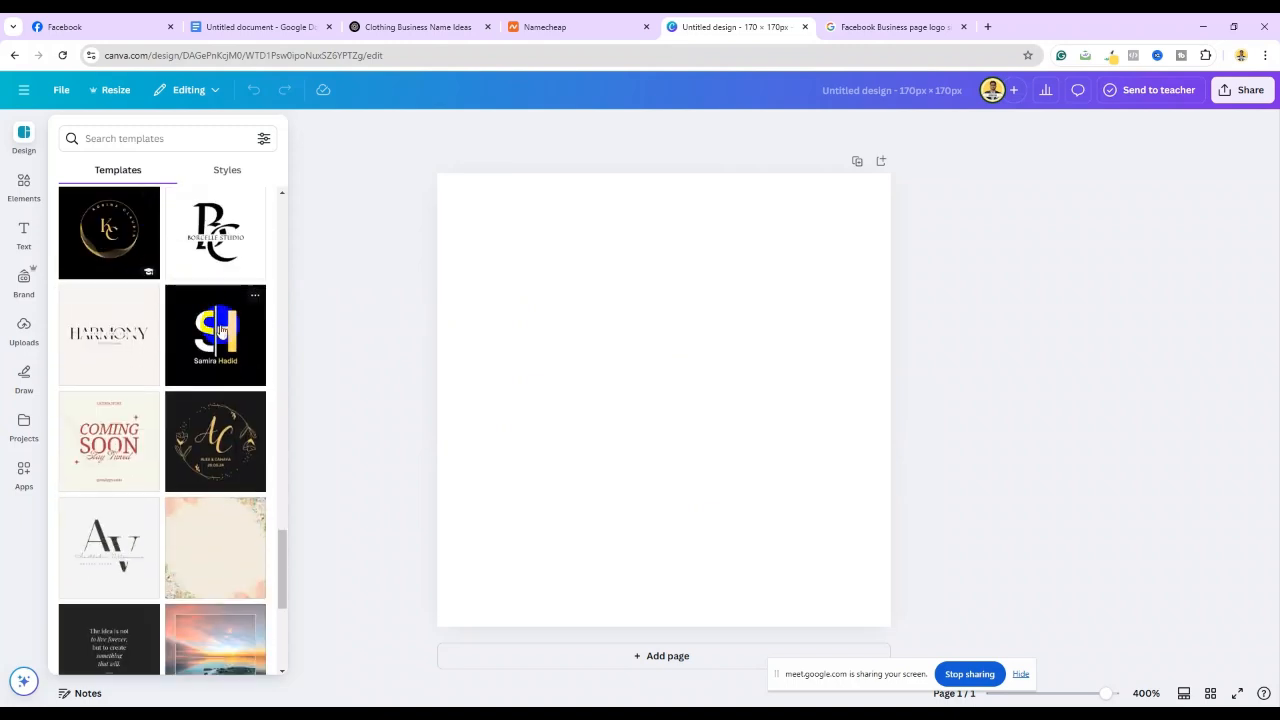
left_click(226, 336)
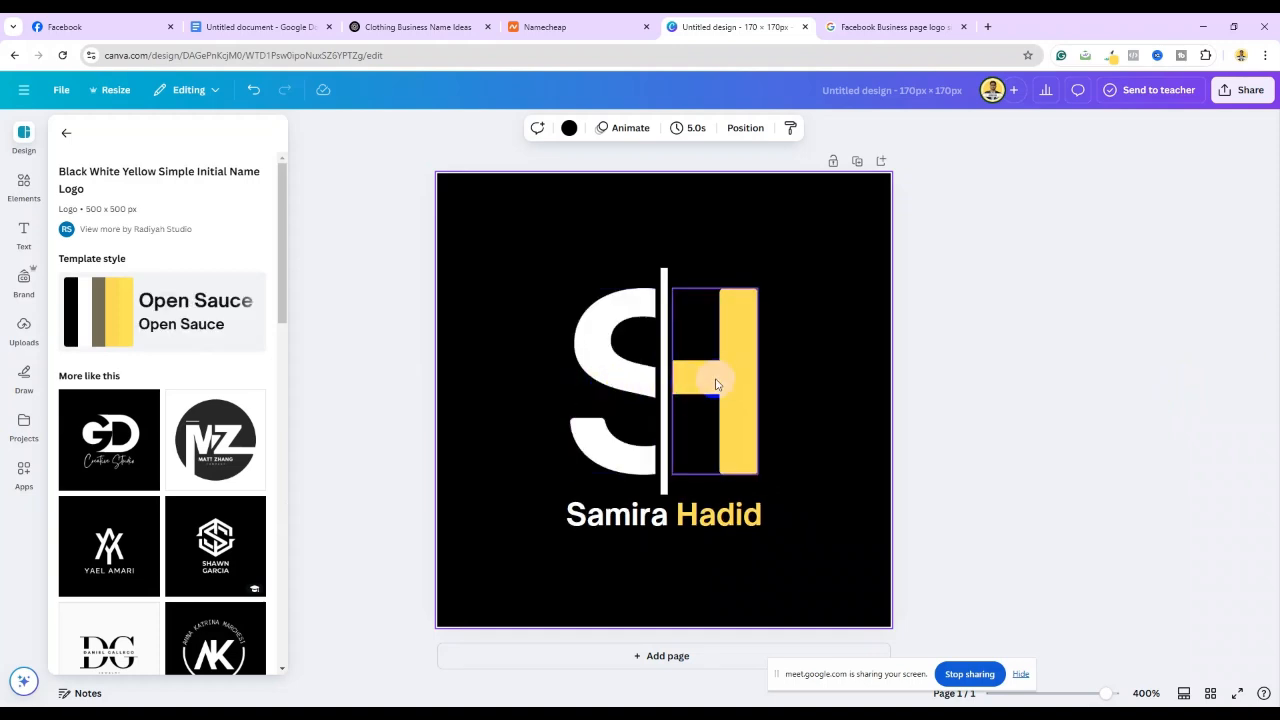
Replace the template's sample name with 'Stule Sphare' in the logo text
left_click(107, 20)
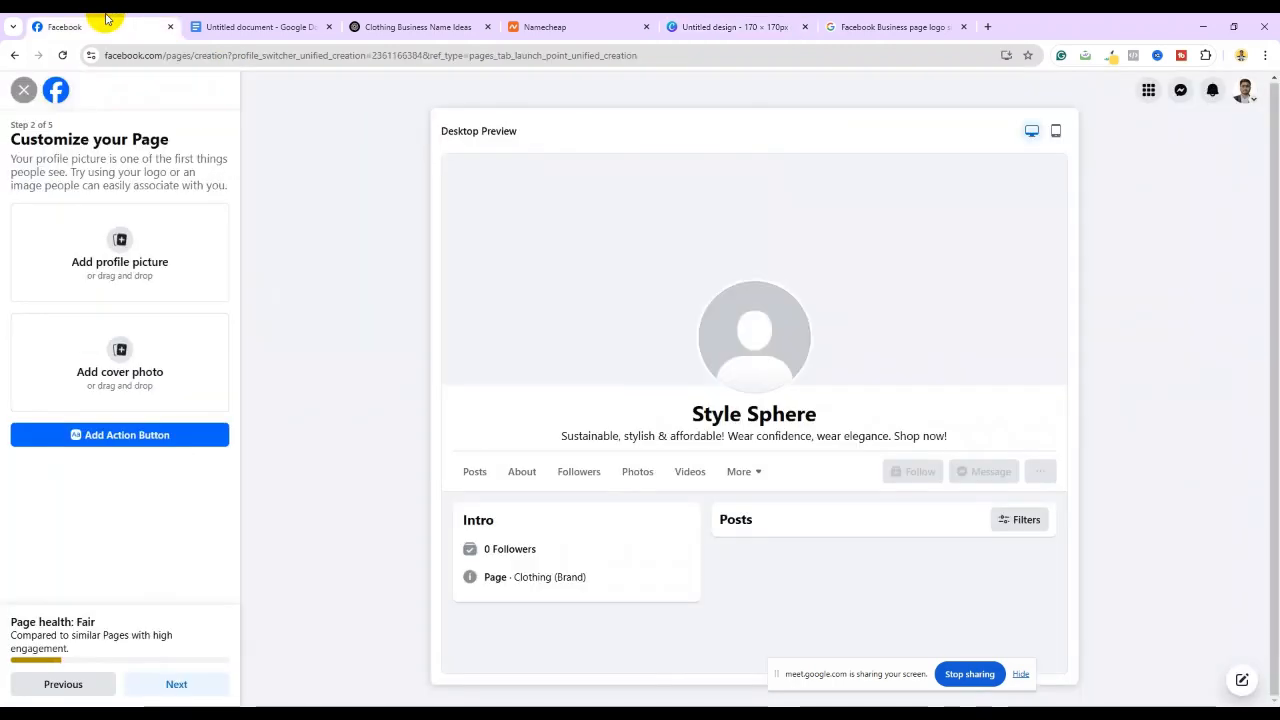
left_click(702, 22)
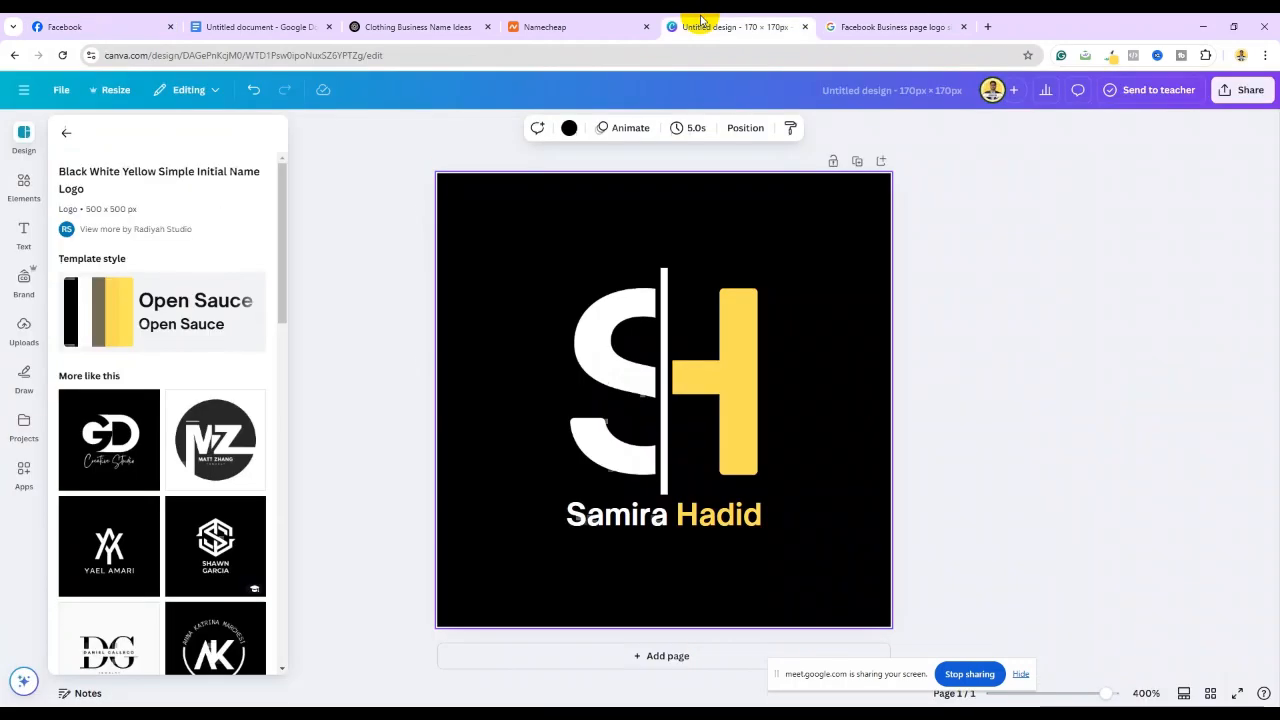
left_click(705, 378)
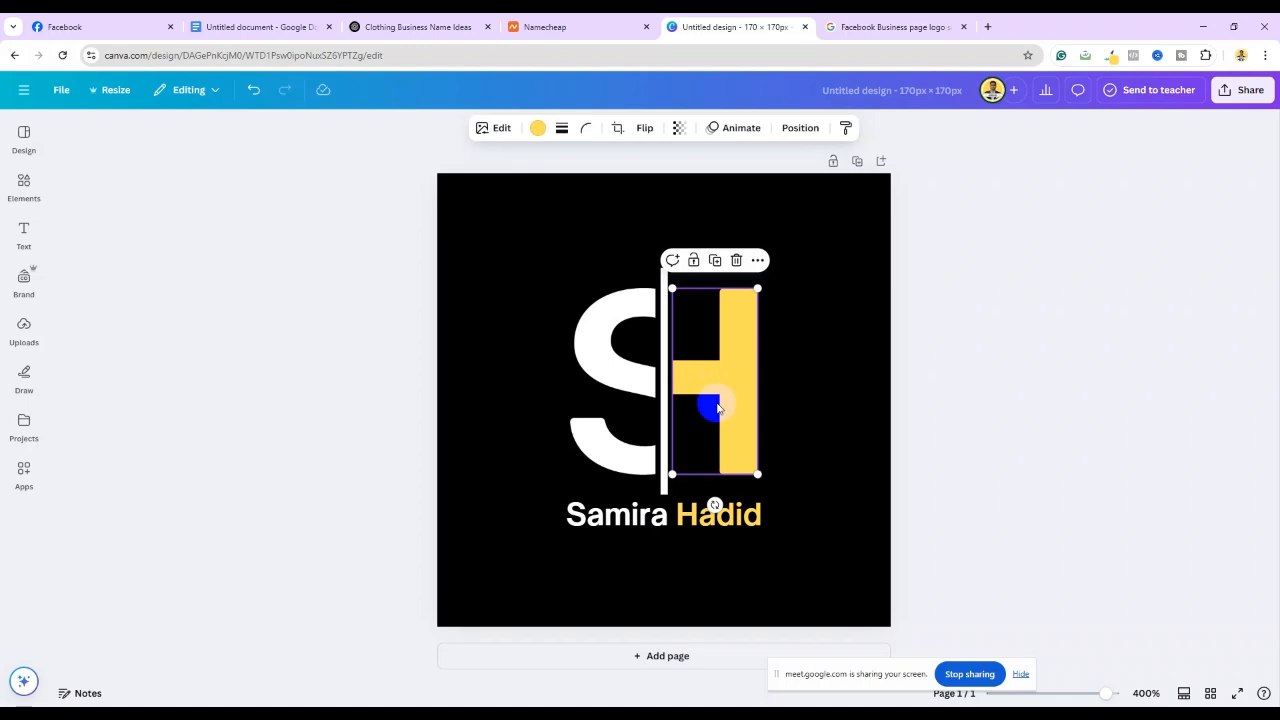
left_click(618, 368)
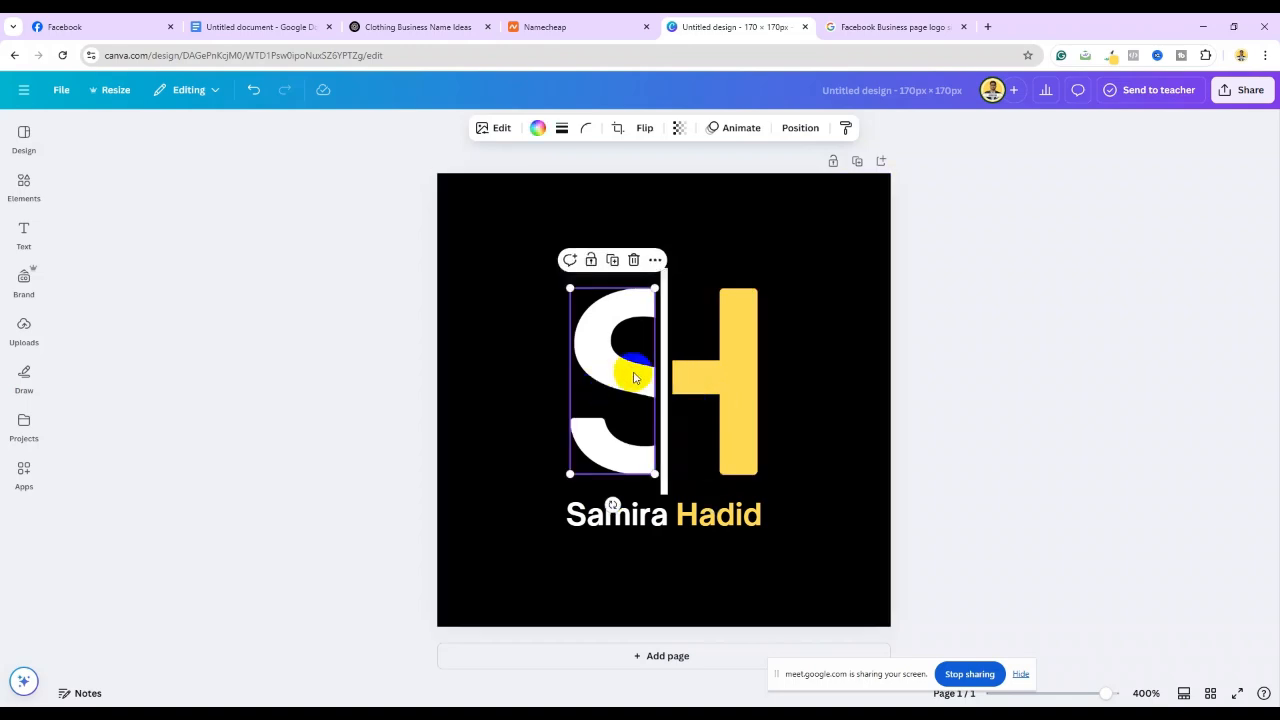
left_click(602, 516)
left_click(601, 518)
left_click(641, 522)
left_click_drag(668, 522, 592, 520)
type("t")
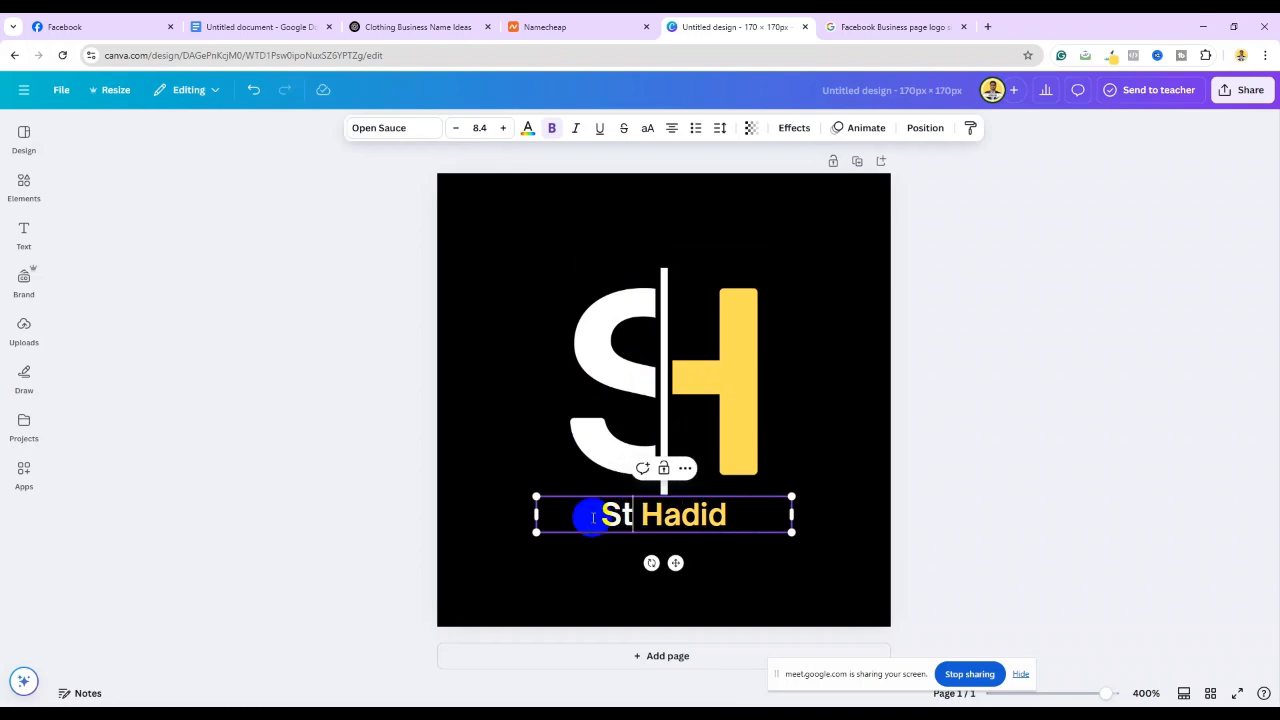
type("ule")
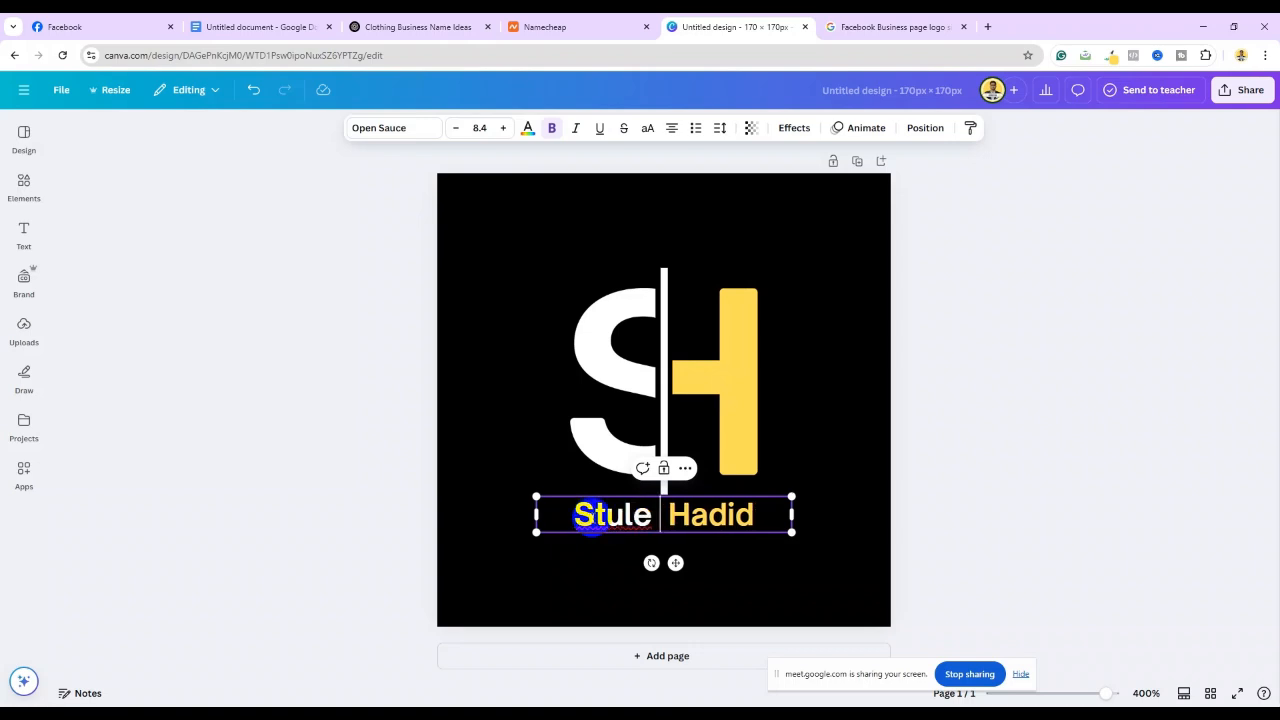
key("BackSpace")
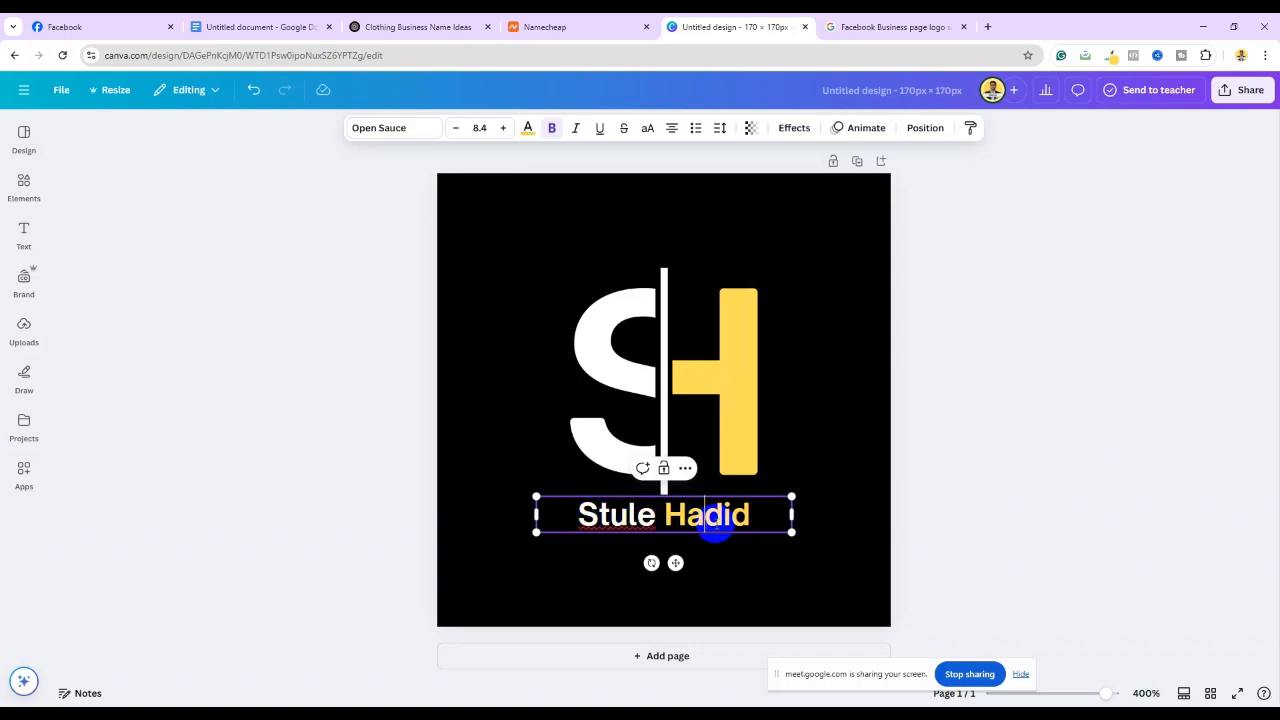
left_click_drag(750, 515, 663, 514)
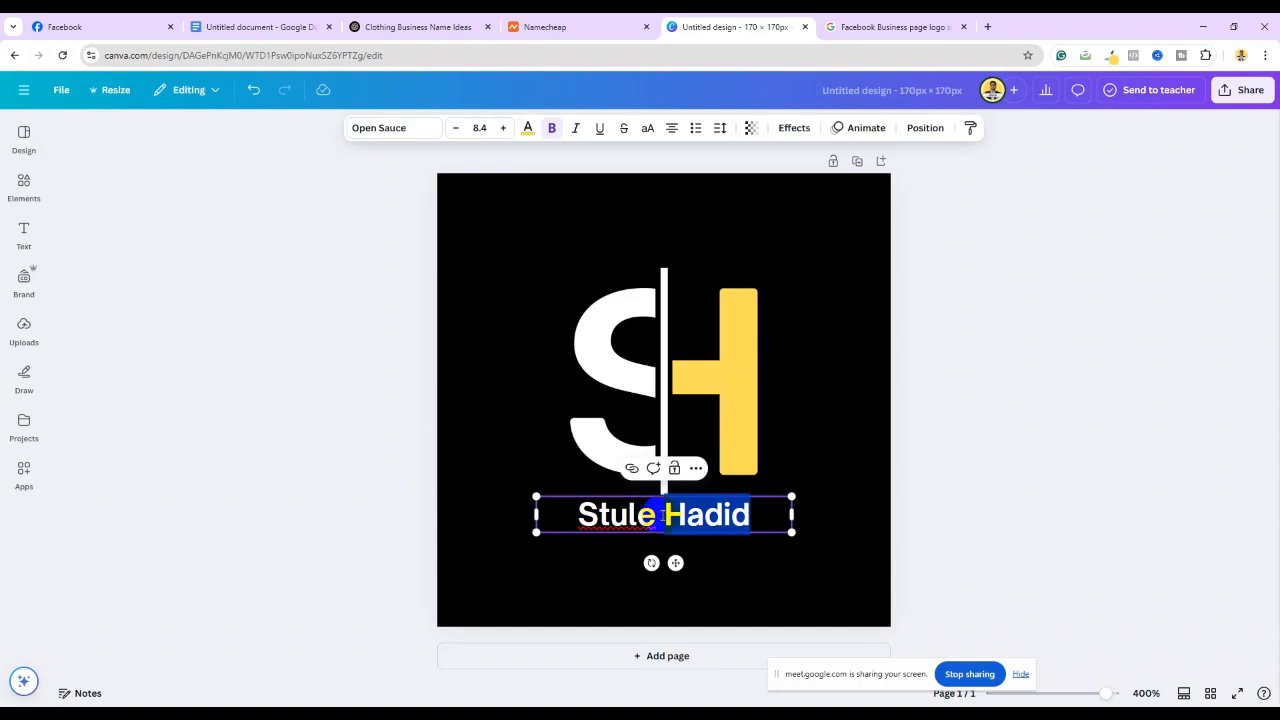
type("S")
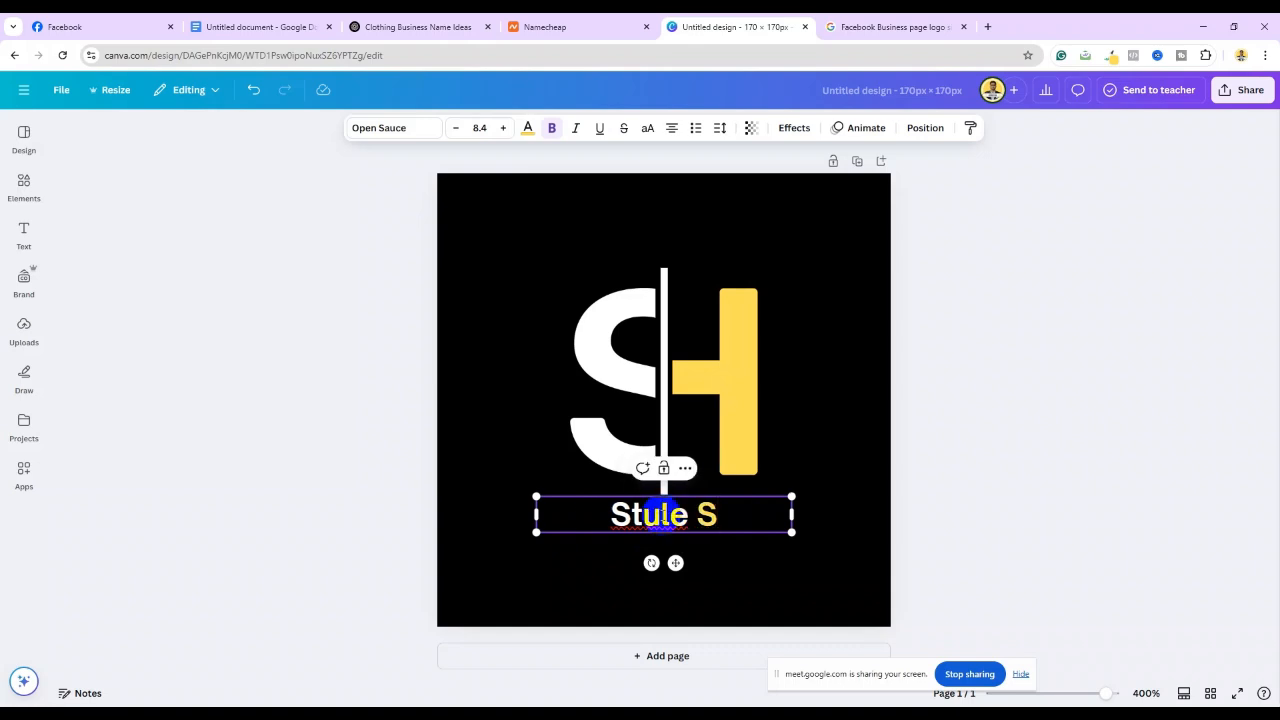
type("phare")
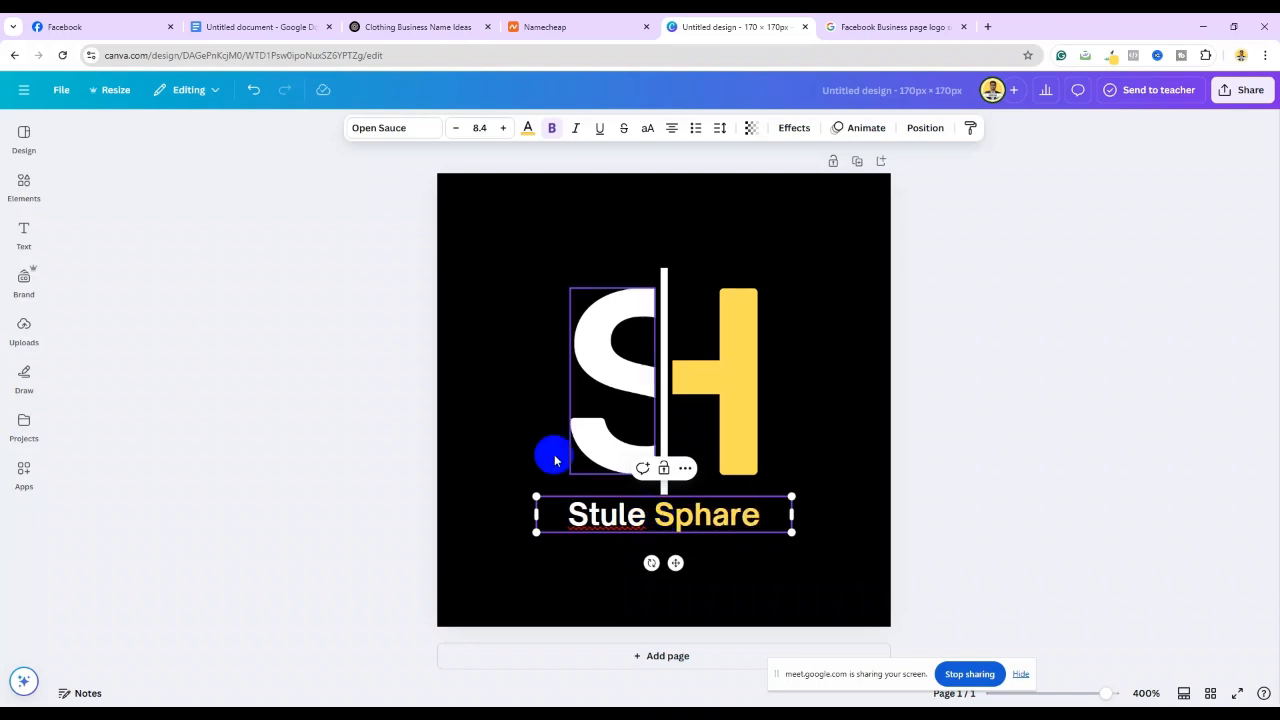
Correct 'Sphare' to 'Sphere' in the logo name text
left_click(96, 20)
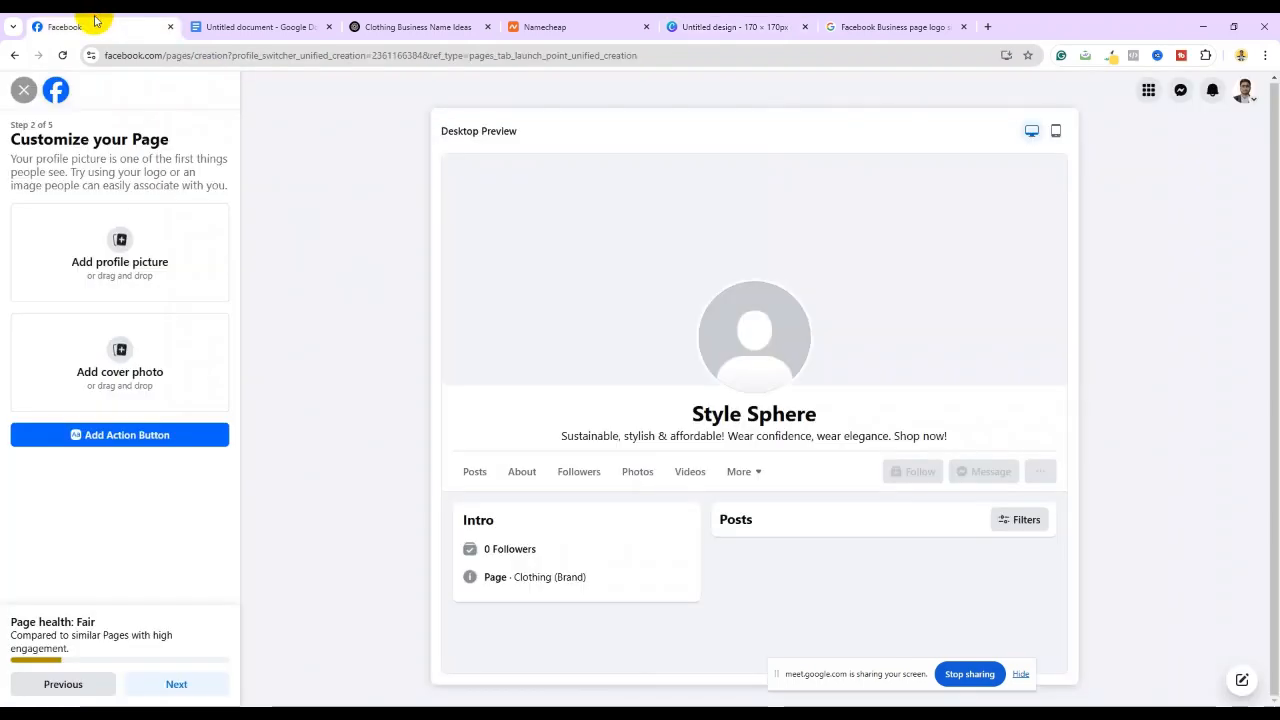
left_click(757, 24)
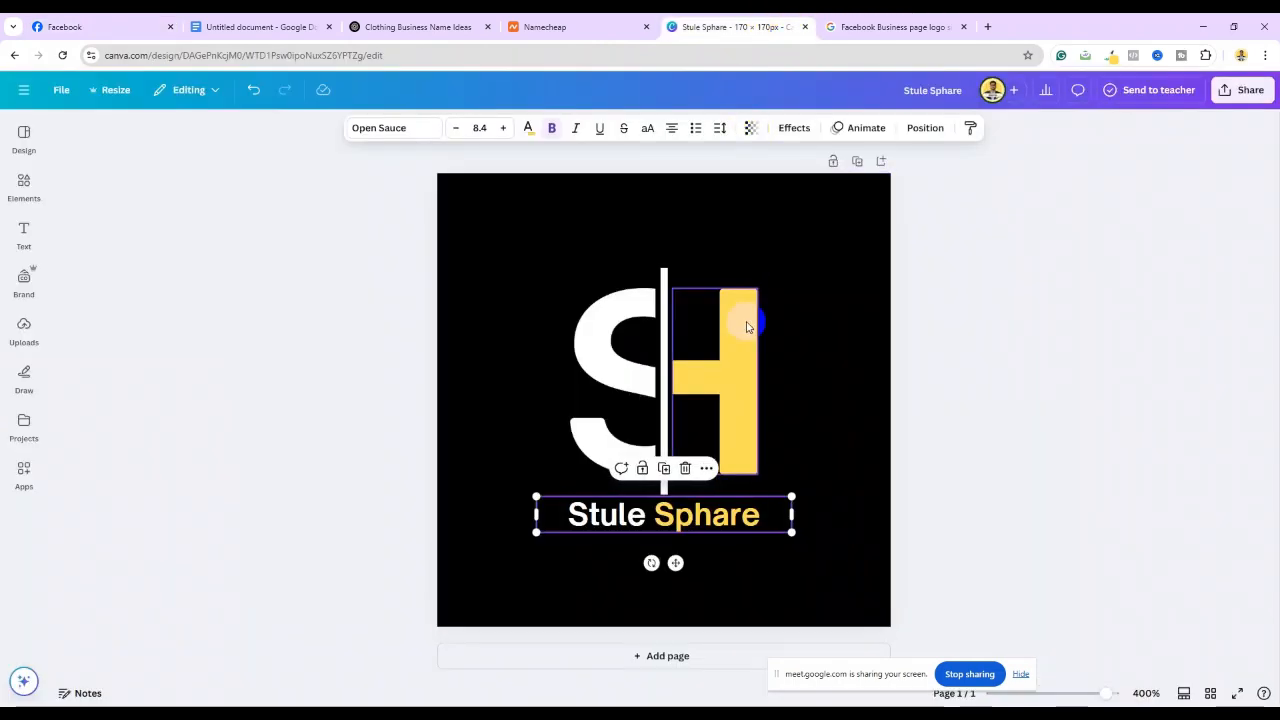
double_click(724, 516)
left_click(727, 525)
key("BackSpace")
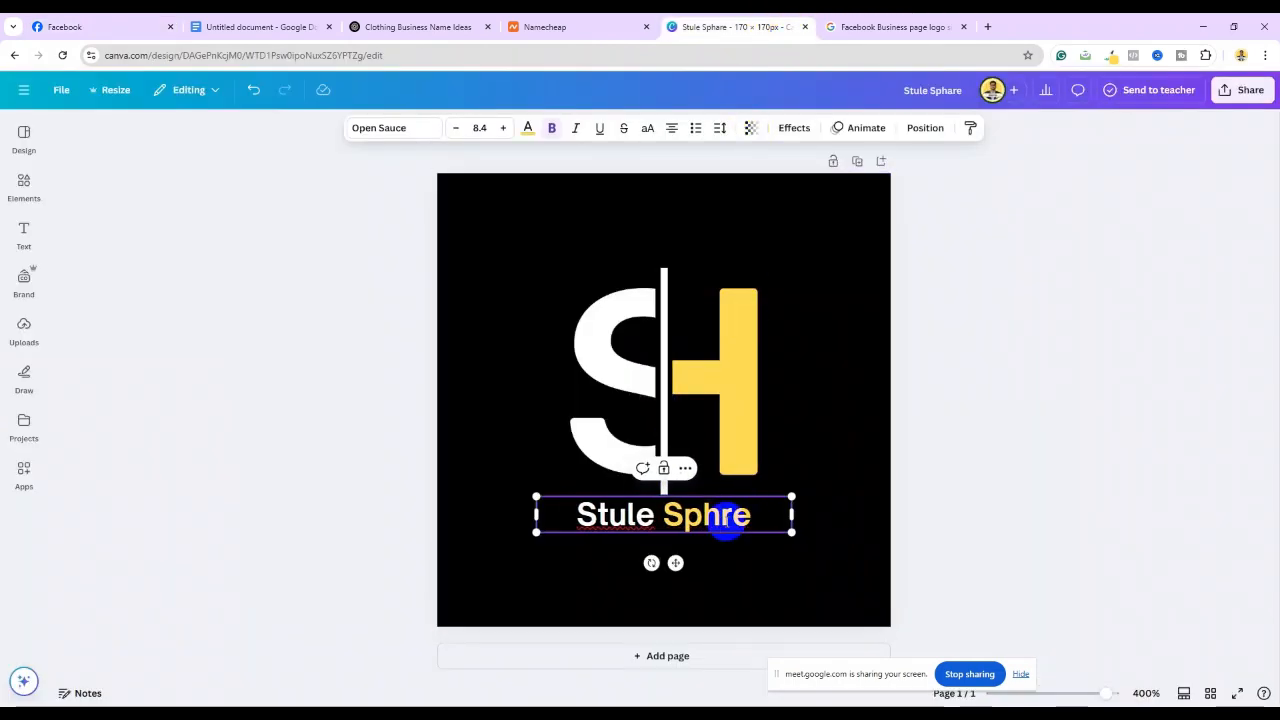
type("e")
Nudge the yellow H shape beside the white bar in the monogram
left_click(718, 404)
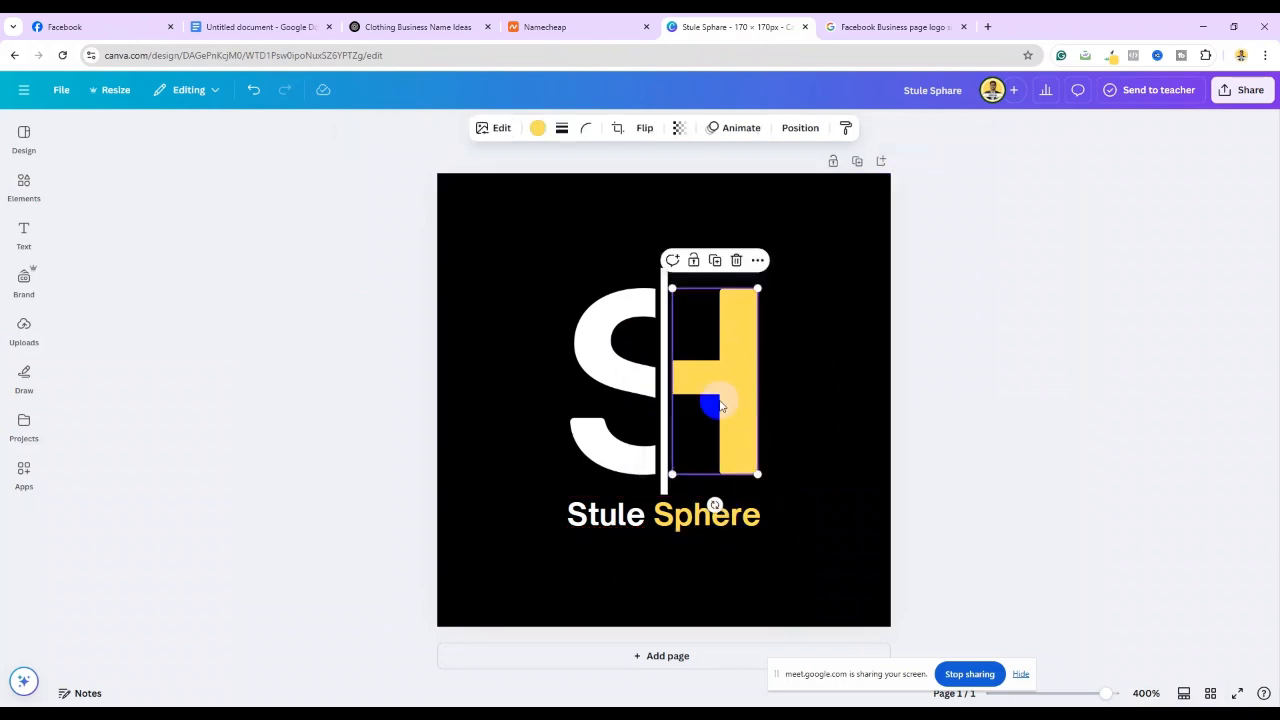
mouse_move(720, 404)
left_mouse_down()
mouse_move(757, 377)
mouse_move(714, 393)
left_mouse_up()
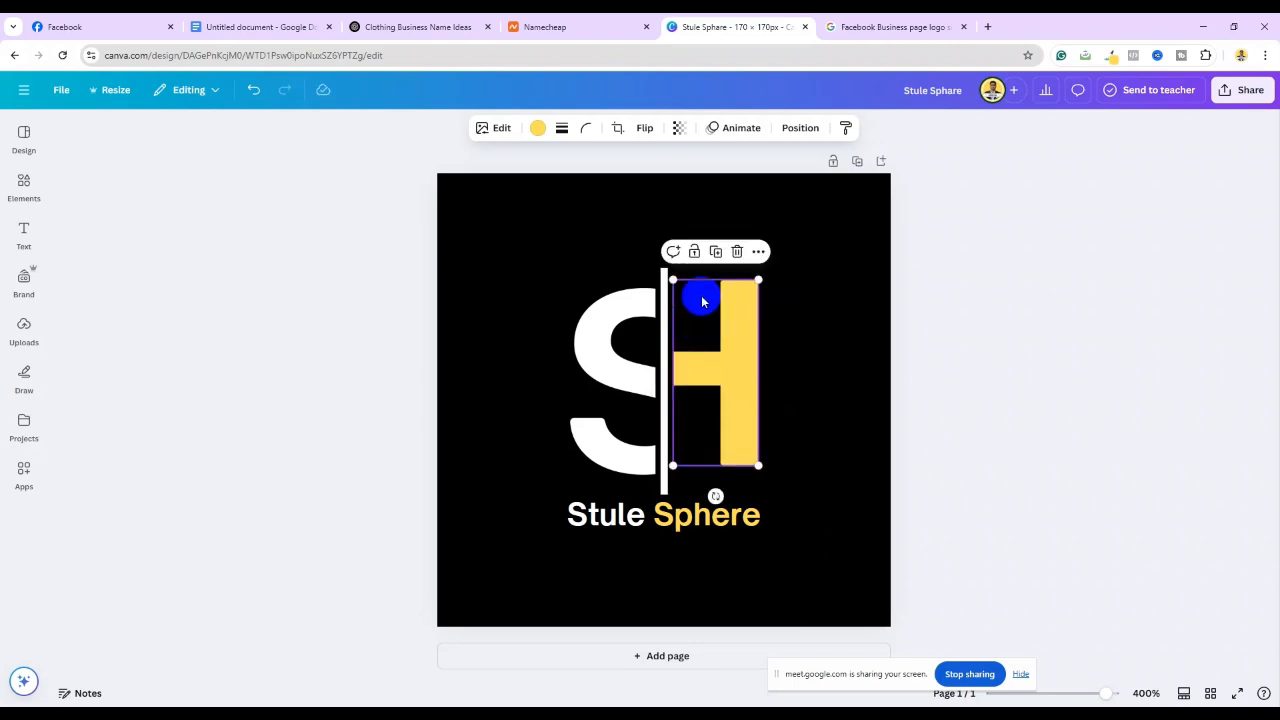
left_click(791, 325)
left_click(716, 376)
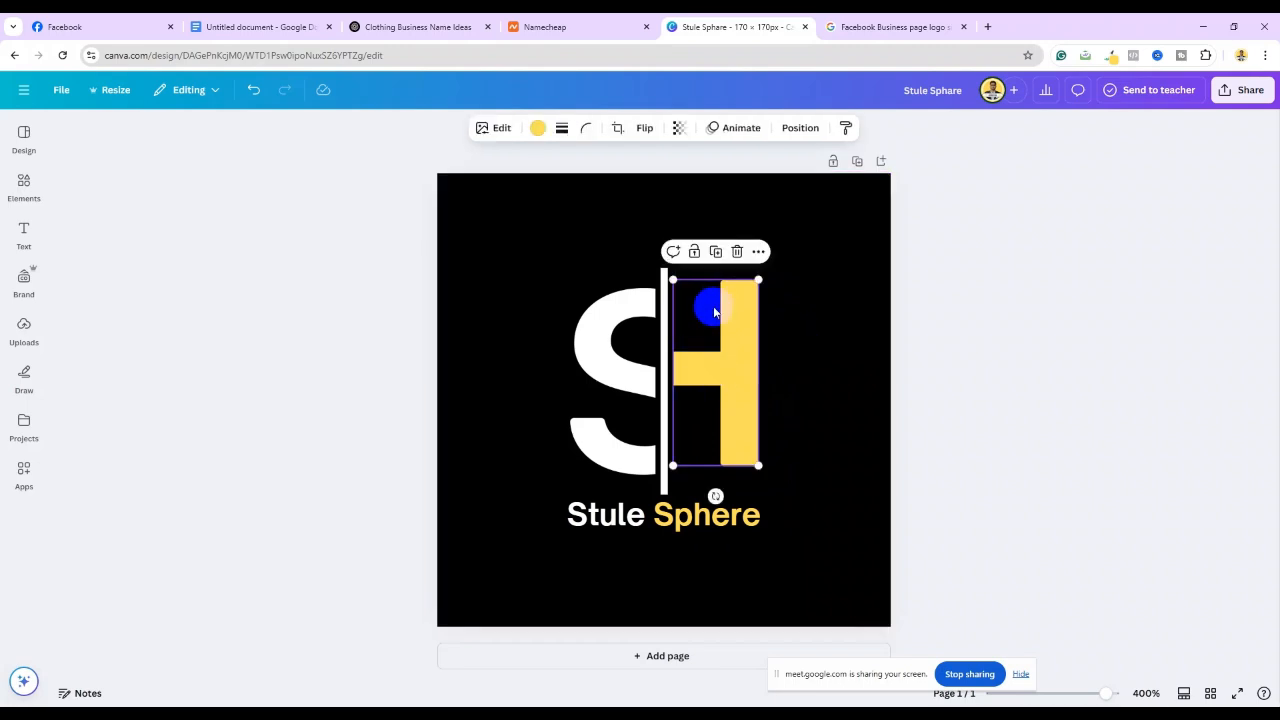
left_click(612, 366)
Duplicate the white S, place the copy beside it, and delete the yellow H
left_click_drag(704, 338, 769, 321)
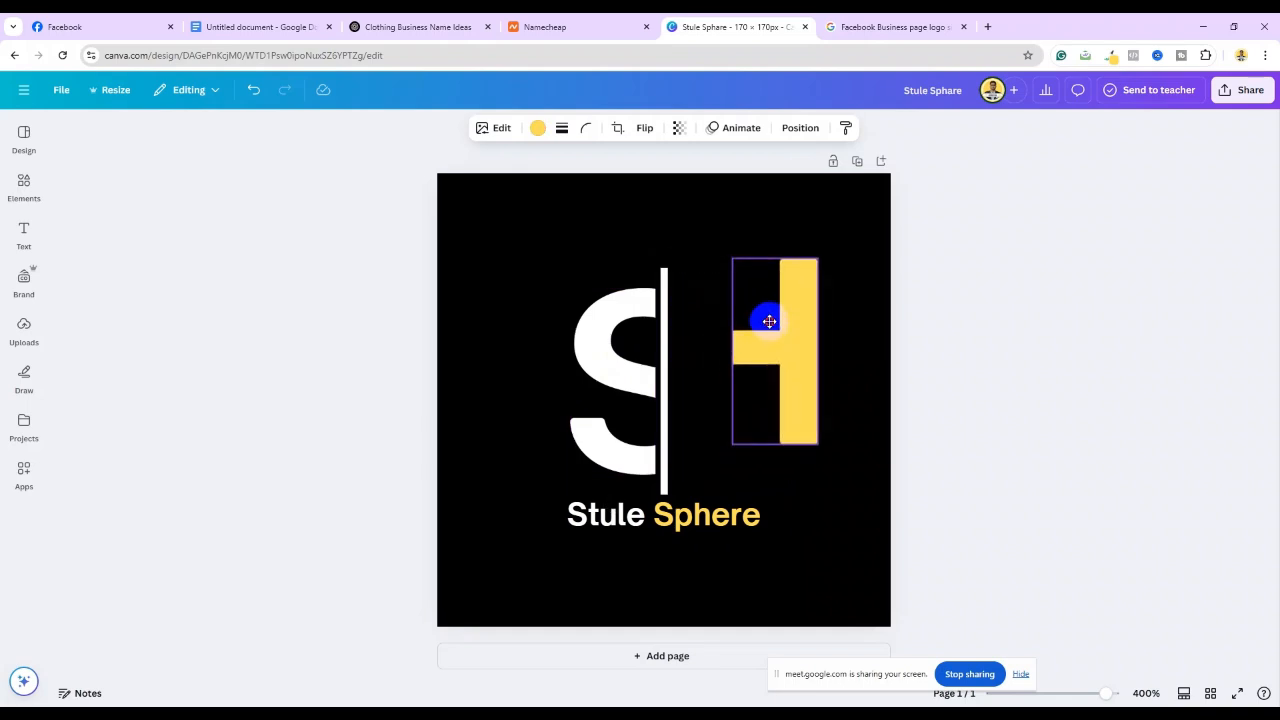
left_click(640, 353)
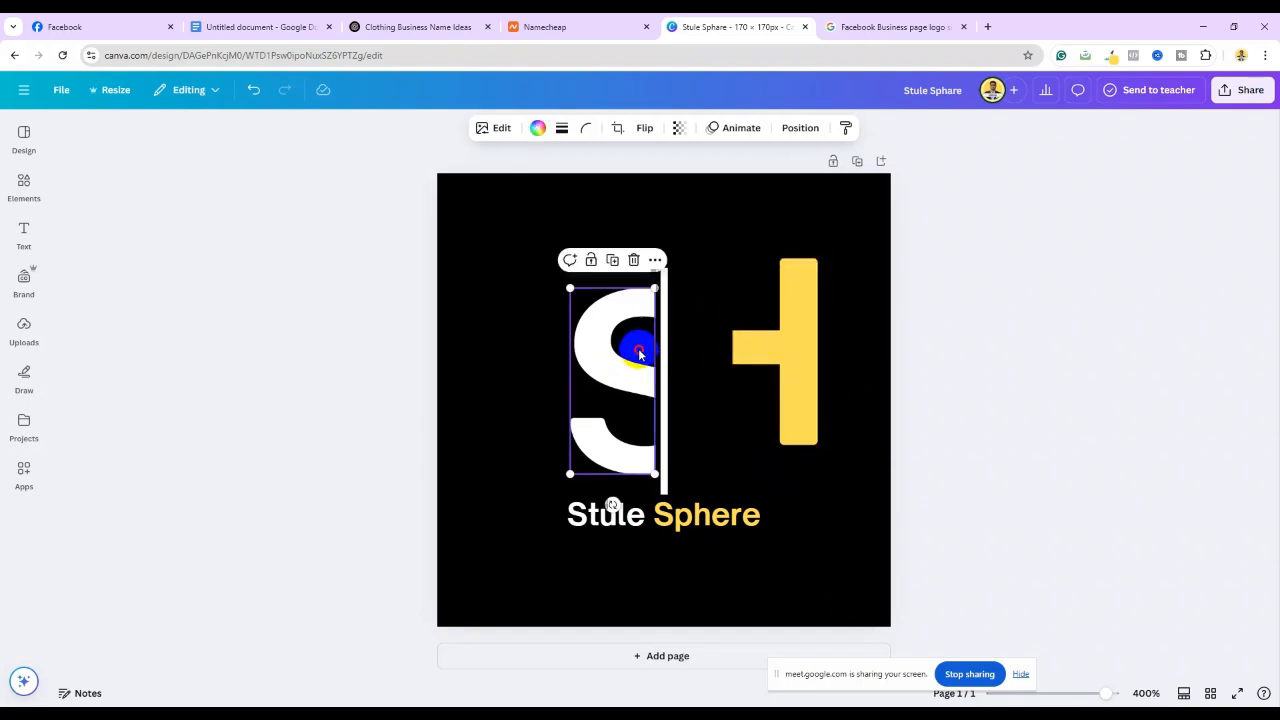
left_click(612, 259)
left_click_drag(770, 332, 830, 304)
left_click_drag(651, 343, 709, 313)
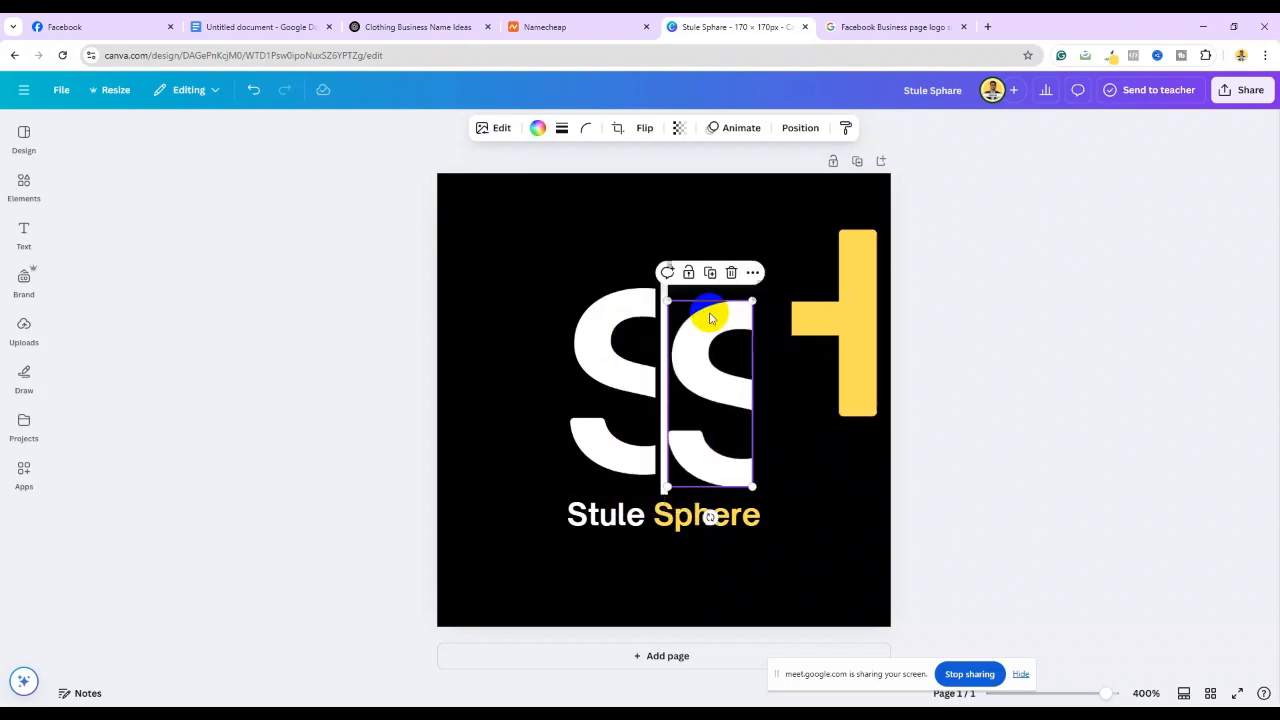
left_click(837, 291)
left_click(856, 202)
left_click_drag(700, 328, 700, 314)
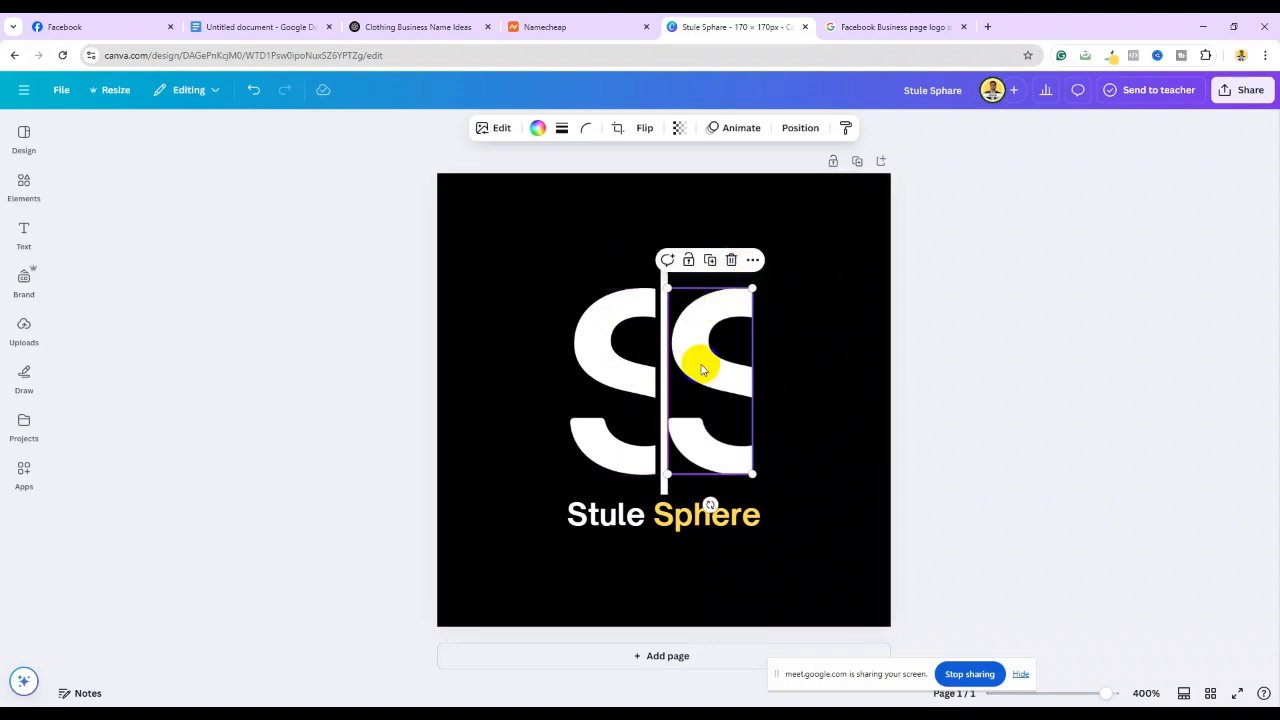
Rotate the copied S upside down and fit it against the bar
left_click_drag(708, 503, 714, 277)
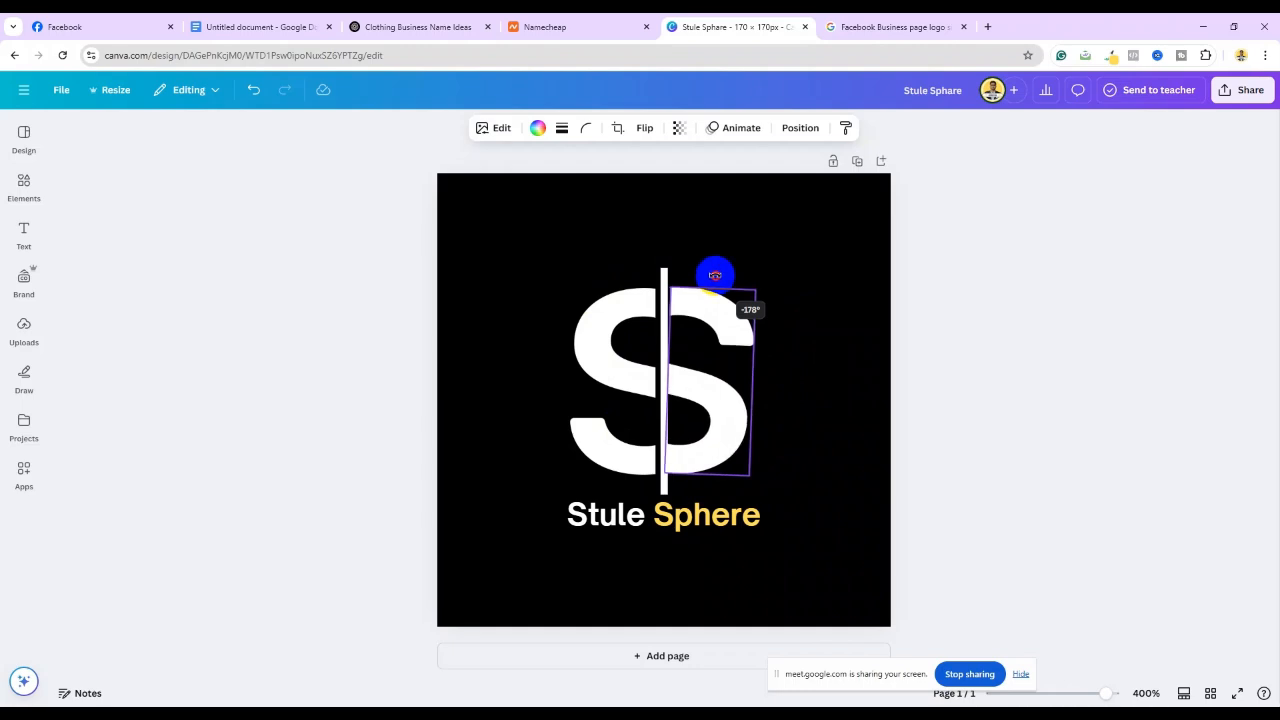
left_click_drag(717, 277, 717, 277)
left_click(814, 315)
left_click(723, 315)
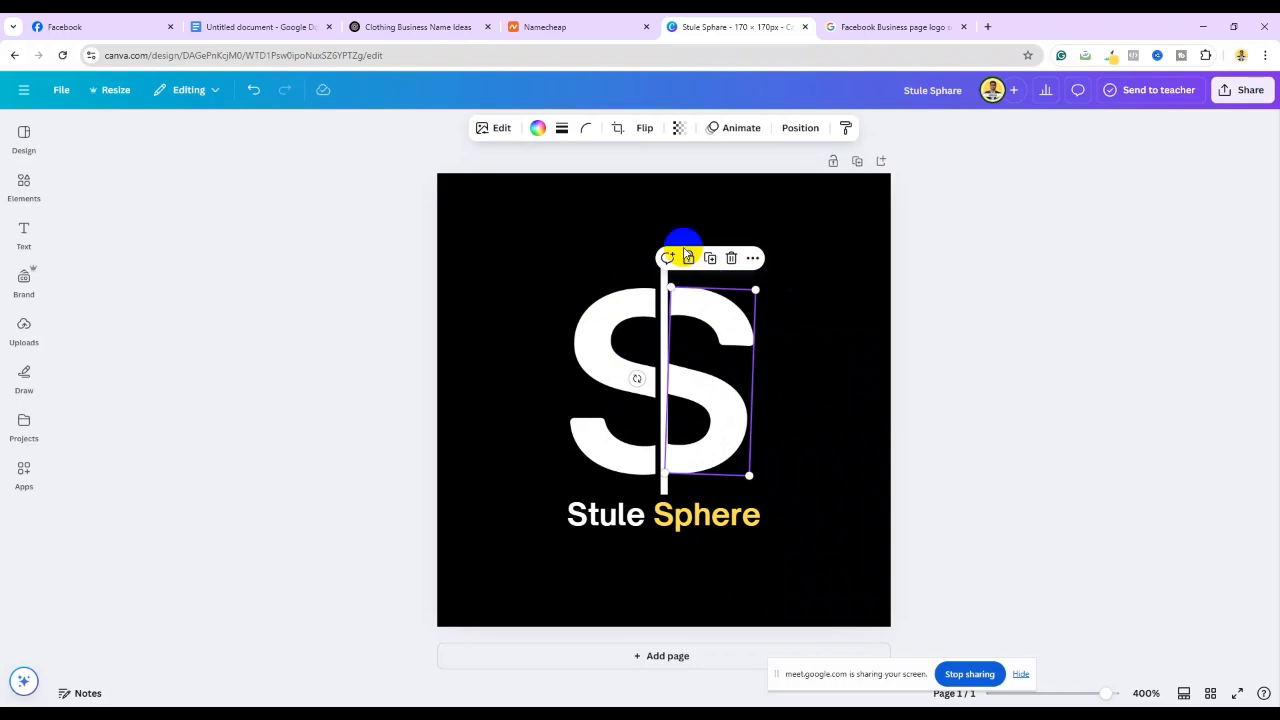
left_click_drag(699, 311, 721, 309)
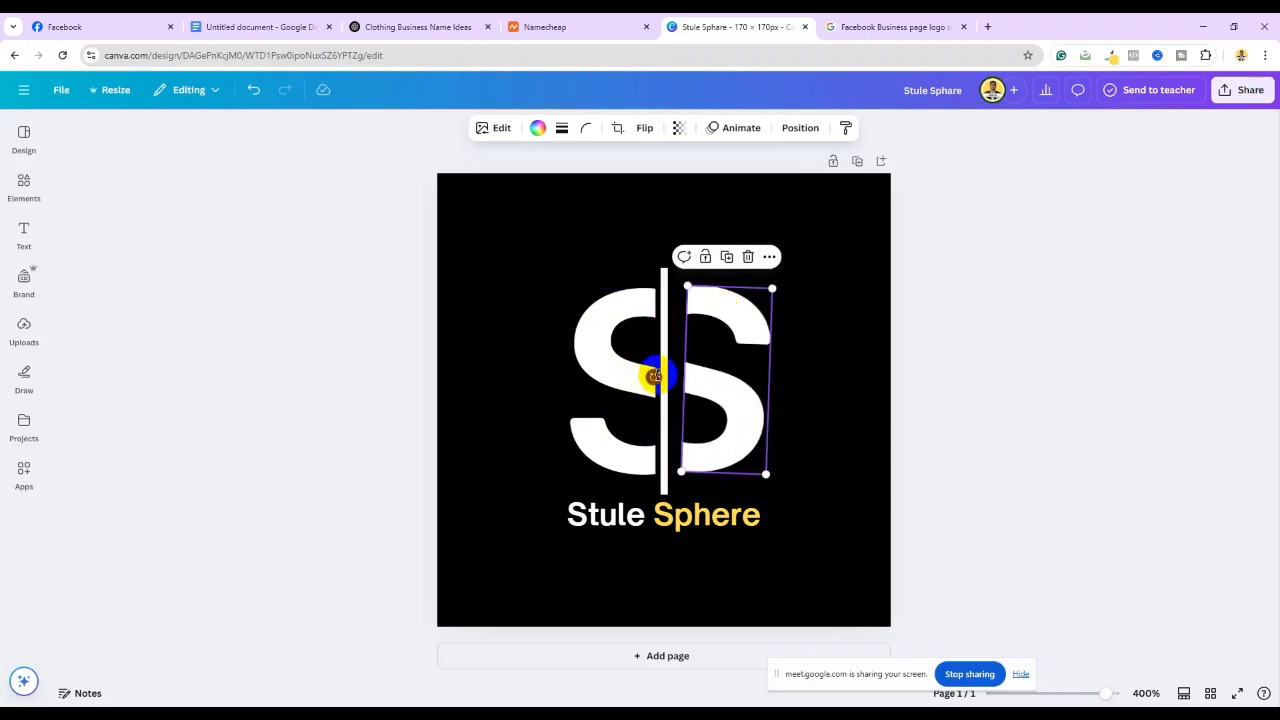
left_click_drag(657, 376, 652, 374)
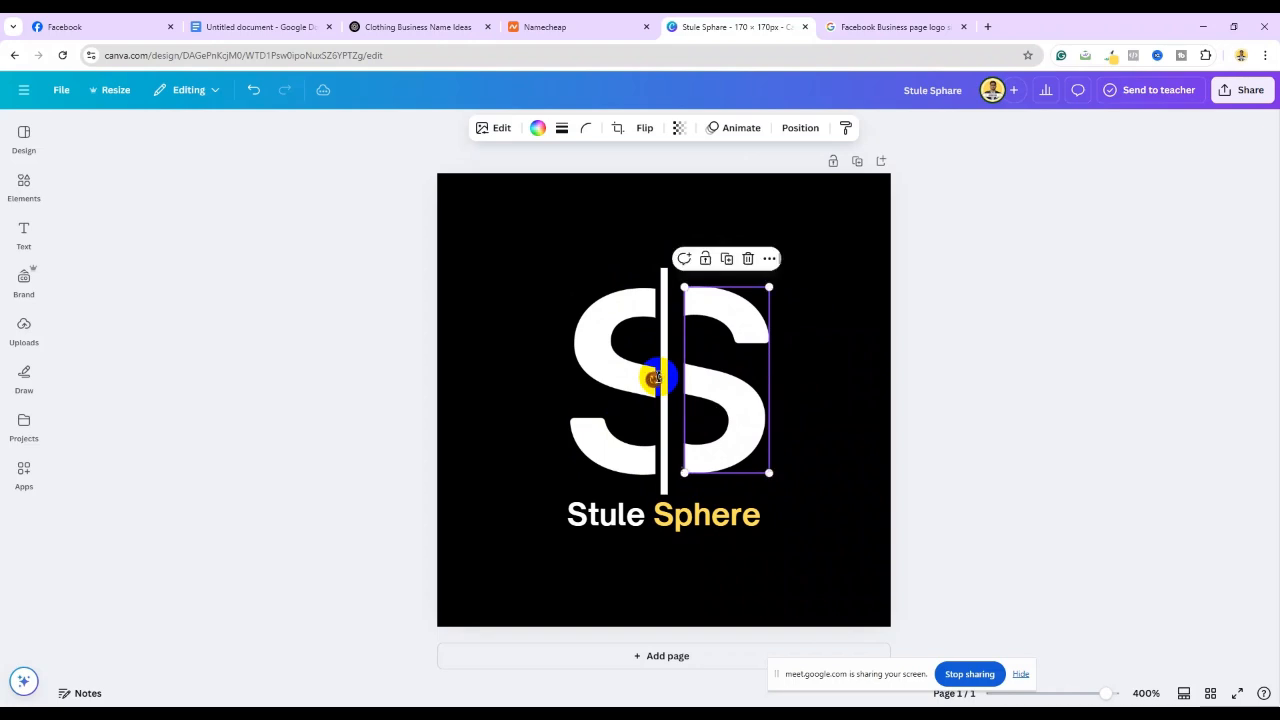
left_click(789, 375)
left_click_drag(742, 392, 729, 392)
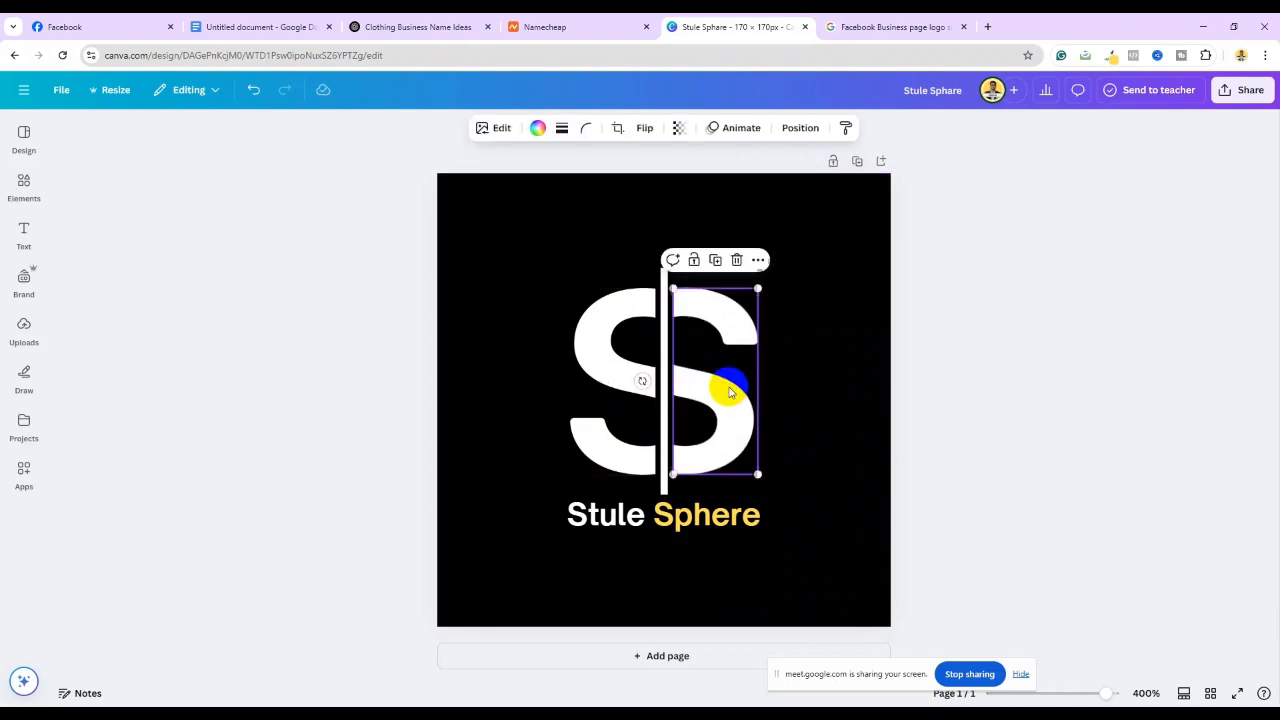
Colour the right-hand S yellow #ffde59 and nudge it into place
left_click(535, 133)
left_click(147, 235)
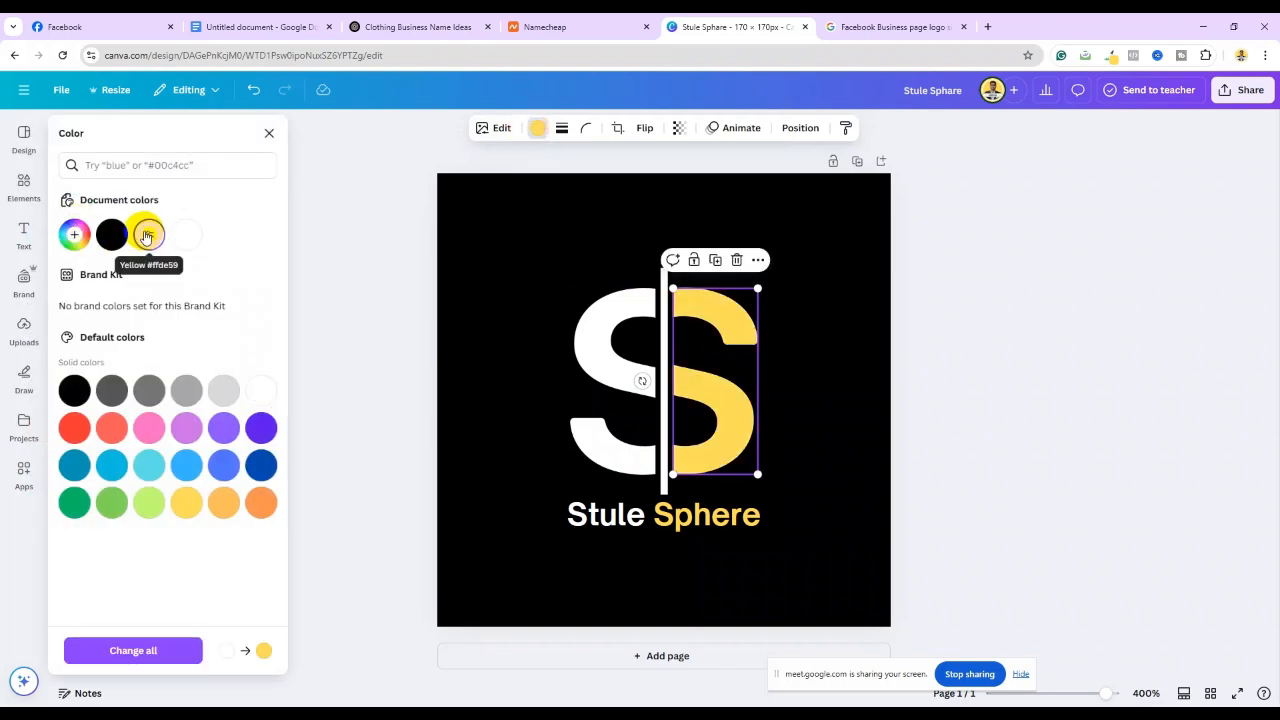
left_click(1014, 390)
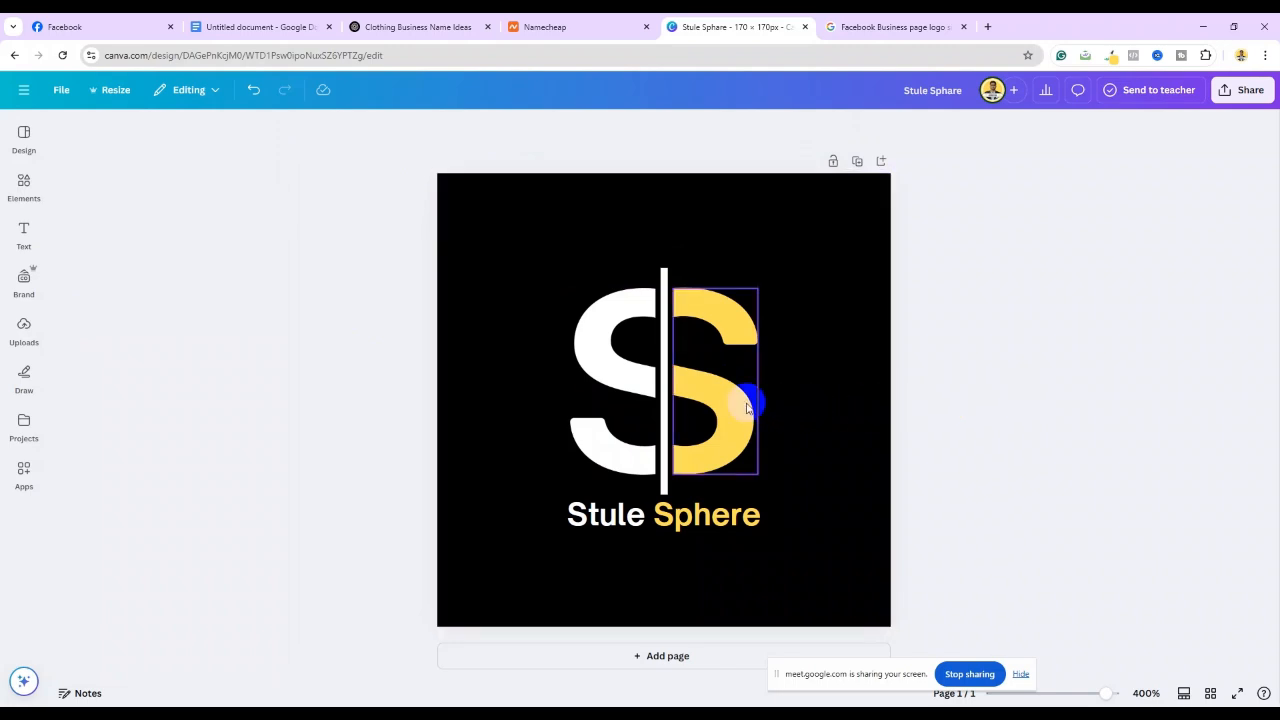
left_click_drag(723, 399, 722, 396)
left_click(860, 391)
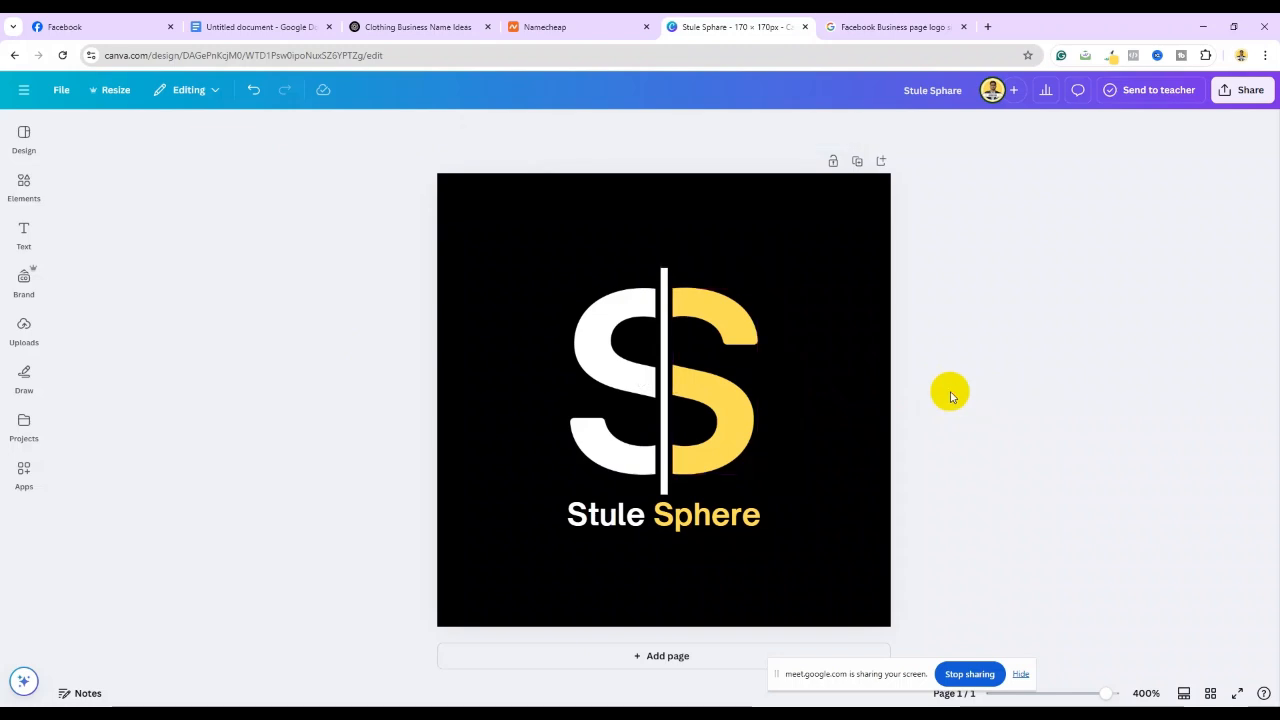
left_click(614, 526)
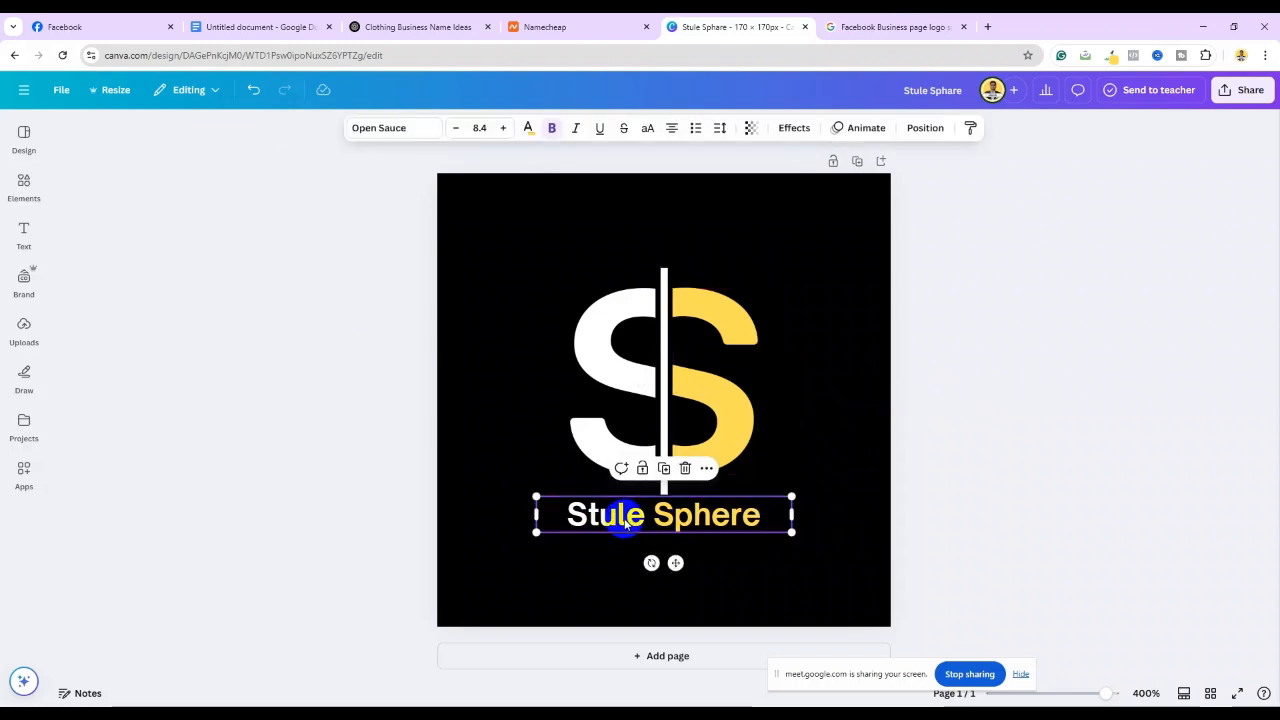
Change 'Stule' to 'Style' in the logo name and bring up the Share panel
left_click(630, 520)
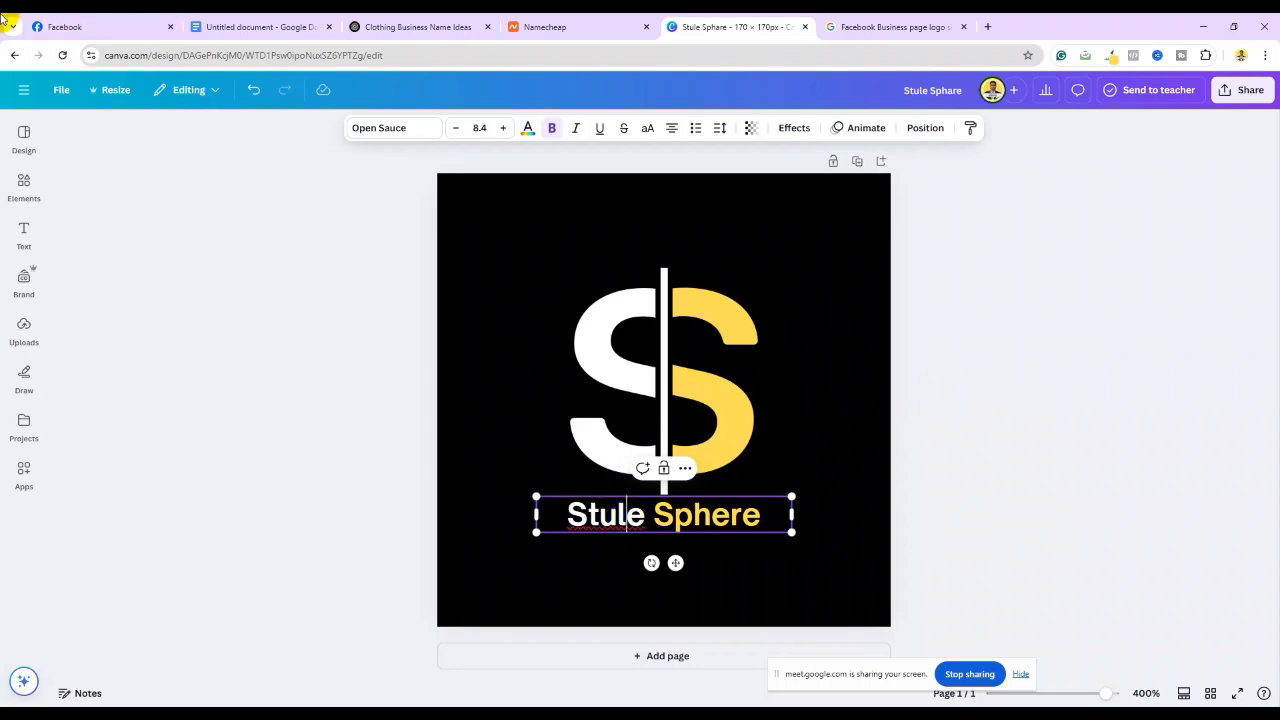
left_click(72, 26)
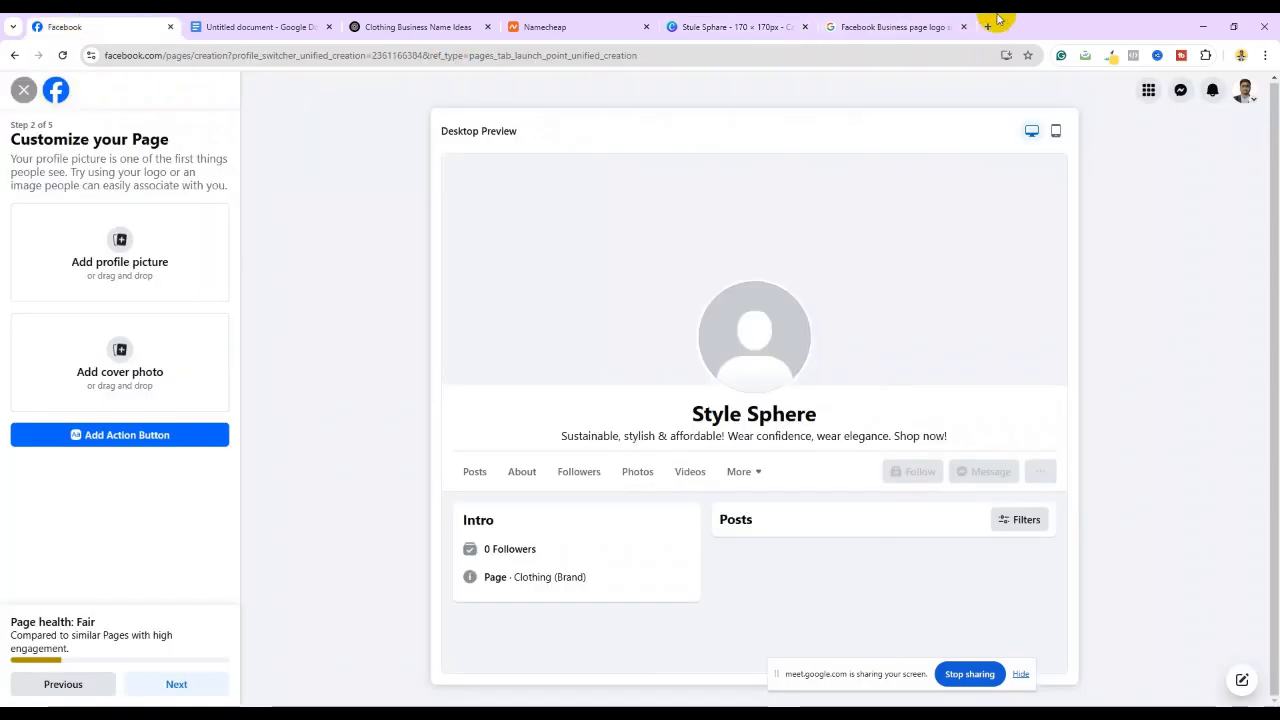
left_click(740, 27)
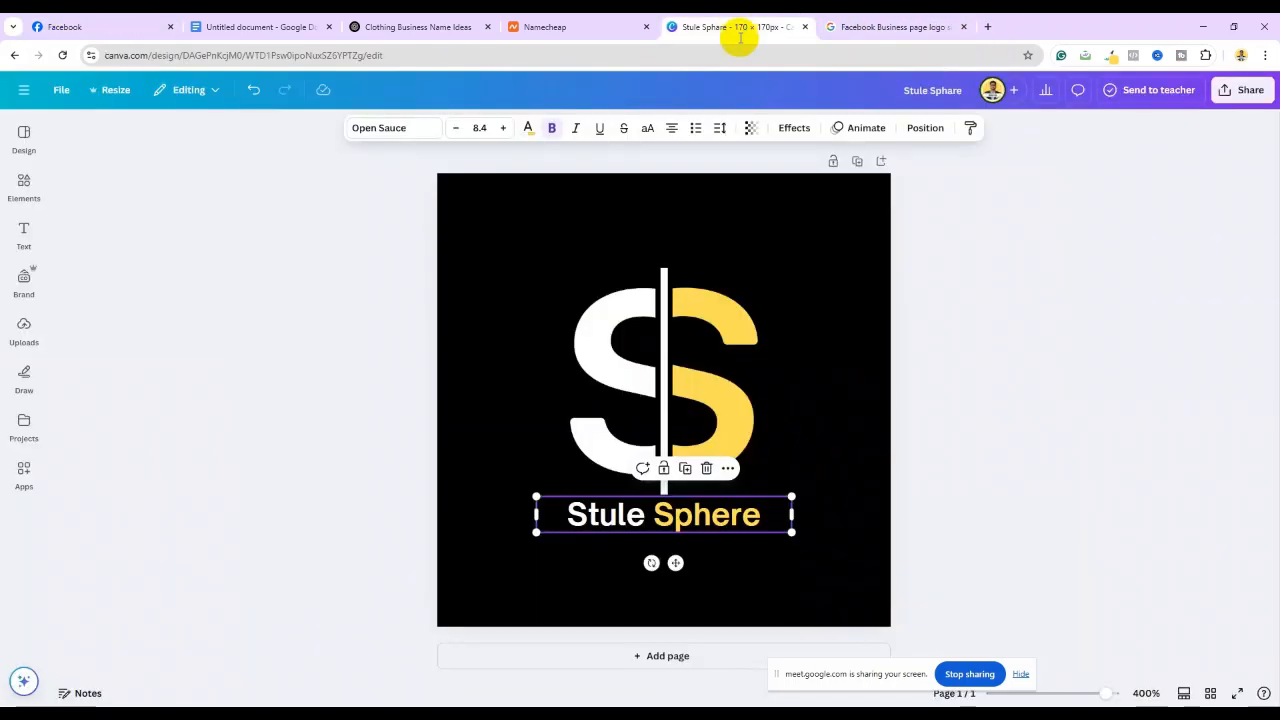
left_click(619, 513)
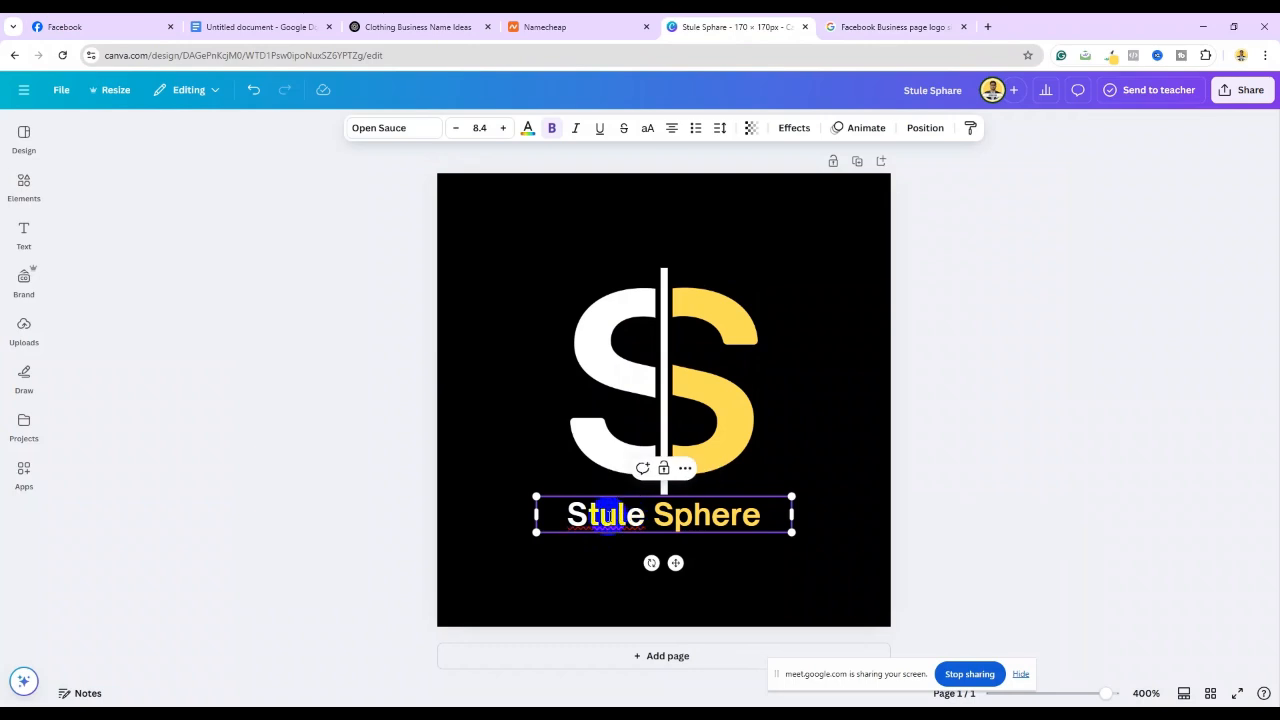
key("BackSpace")
type("y")
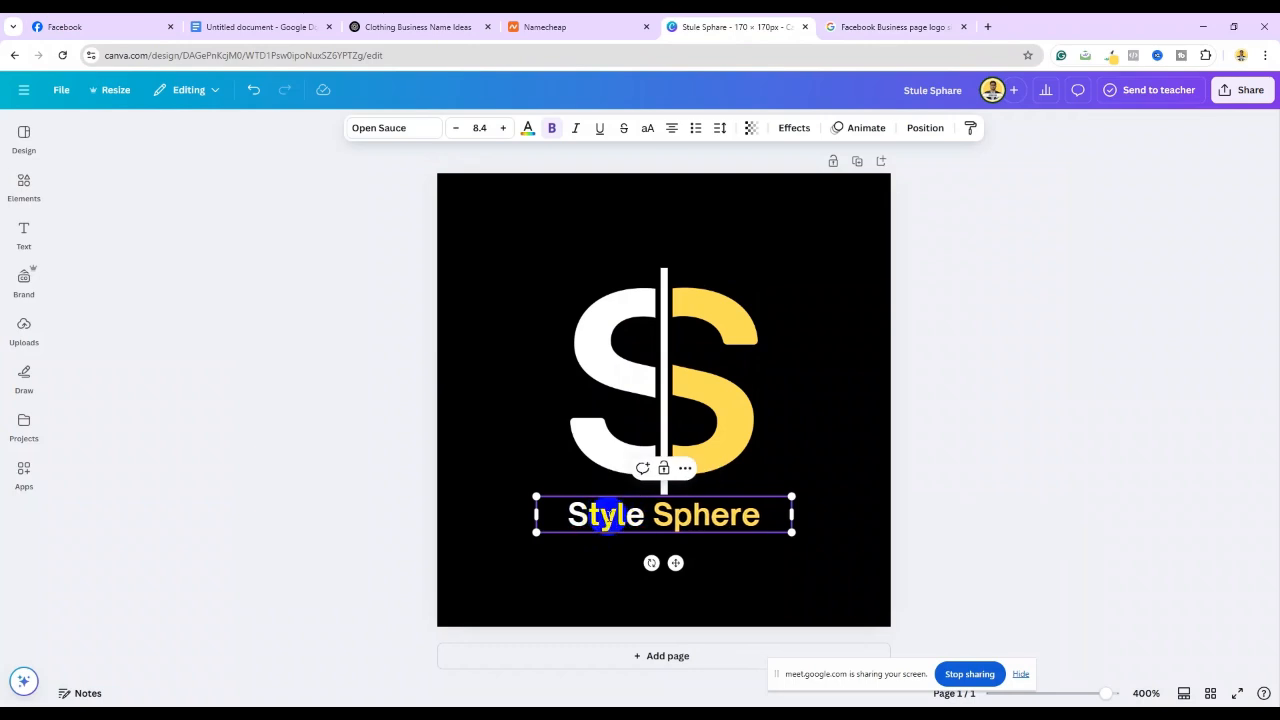
left_click(1100, 460)
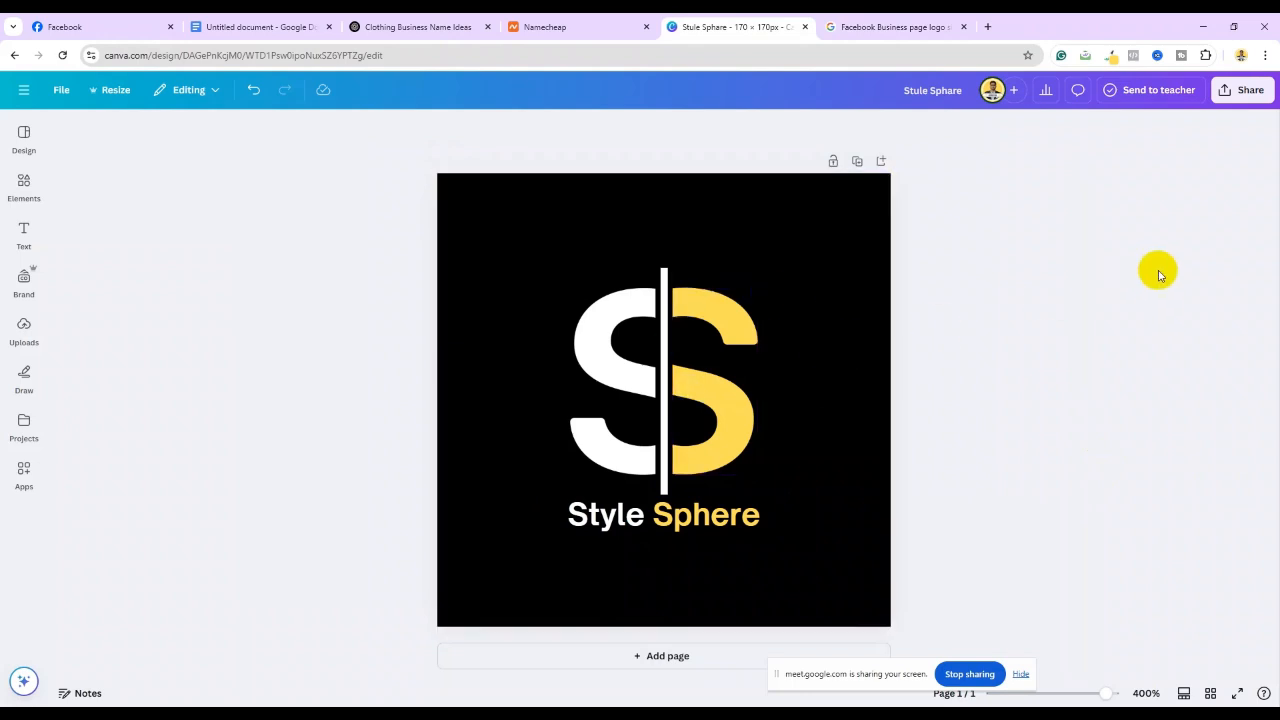
left_click(1249, 90)
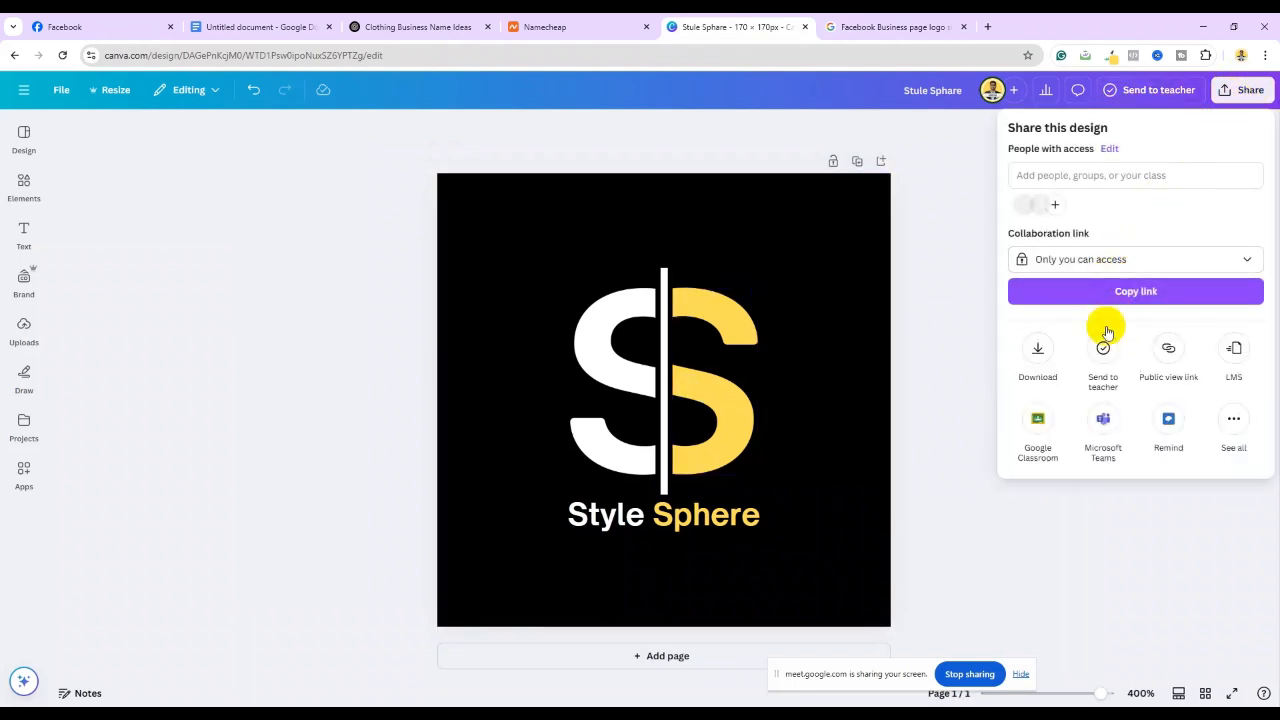
Download the logo as a PNG (Stule Sphere.png, 6.6 KB) and return to Canva home
left_click(1036, 350)
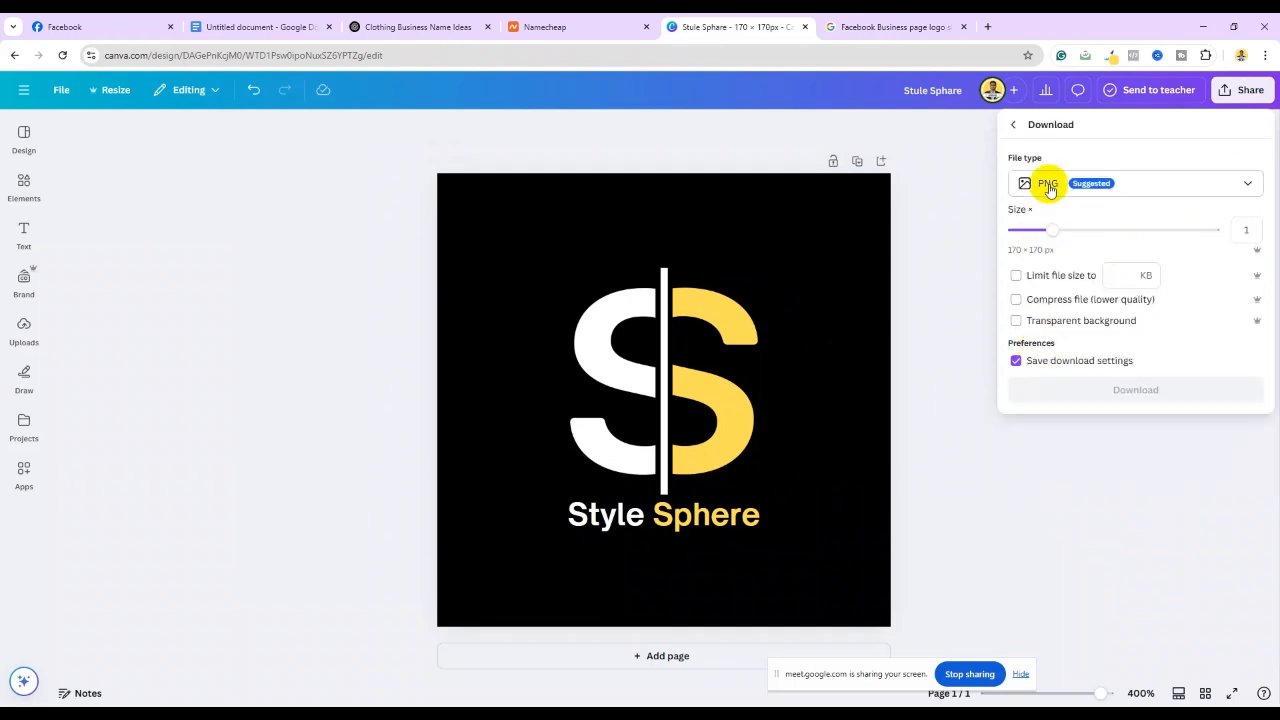
left_click(1249, 184)
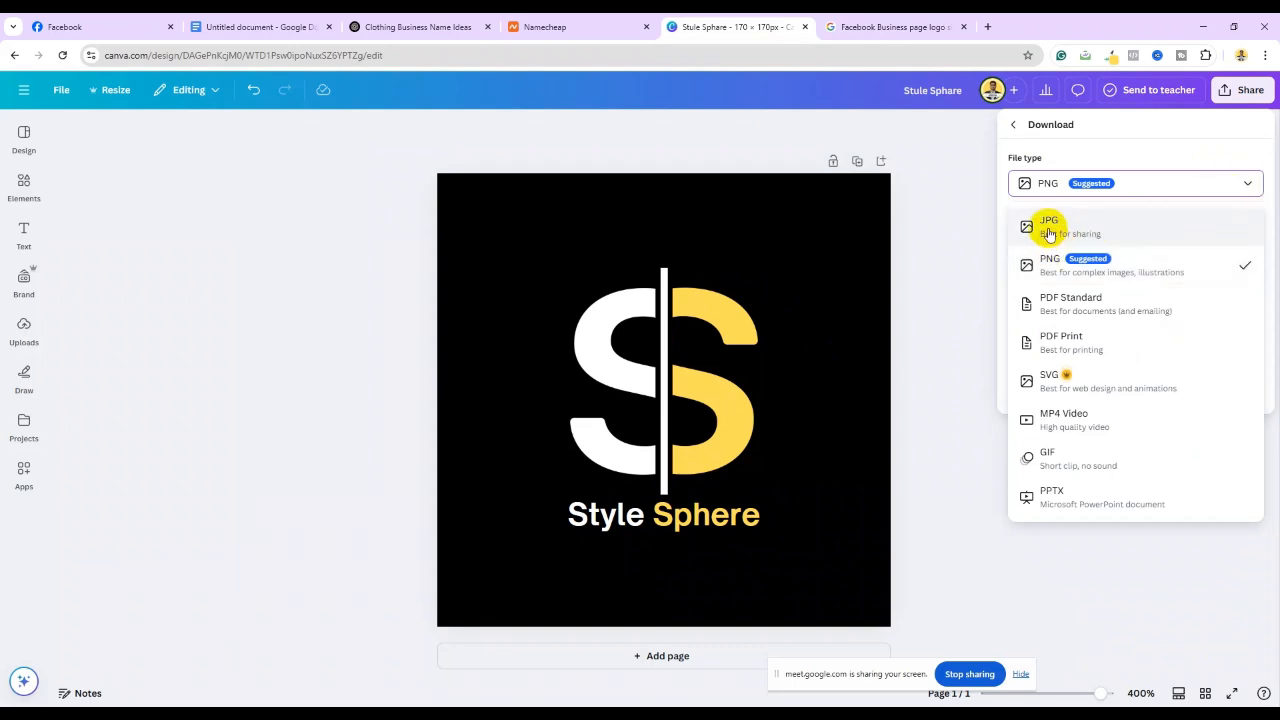
left_click(1049, 192)
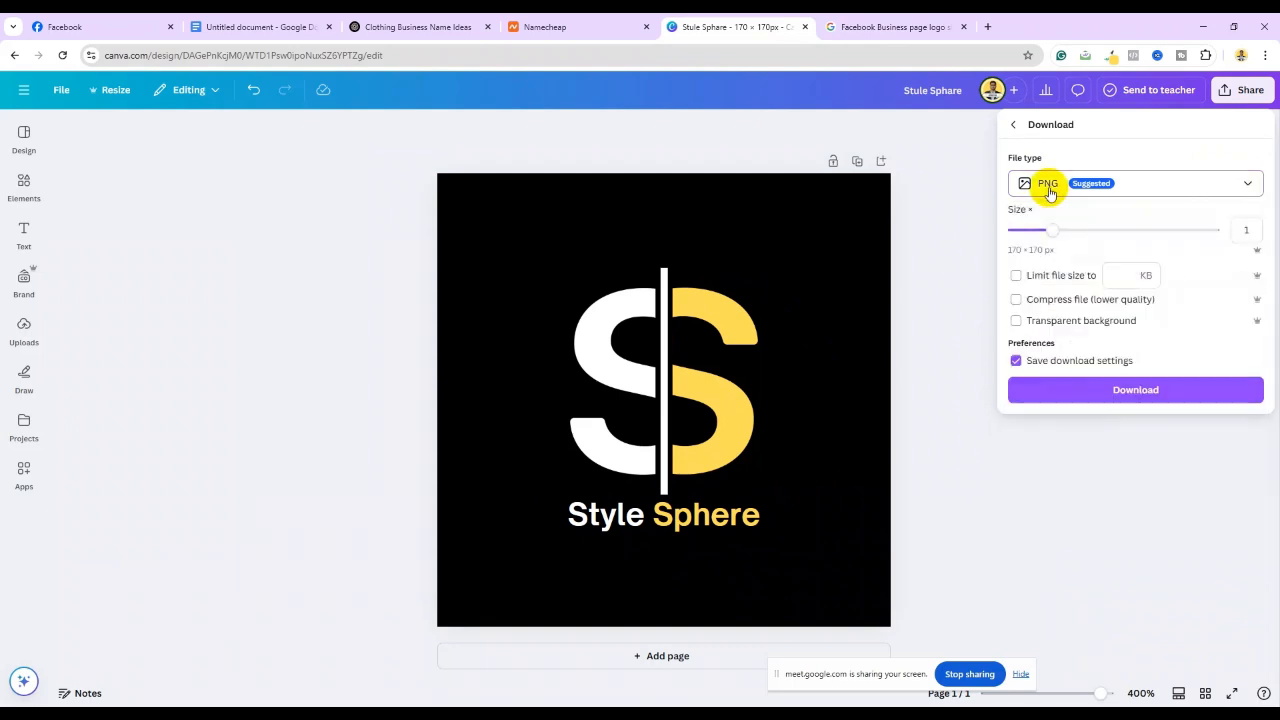
left_click(1121, 392)
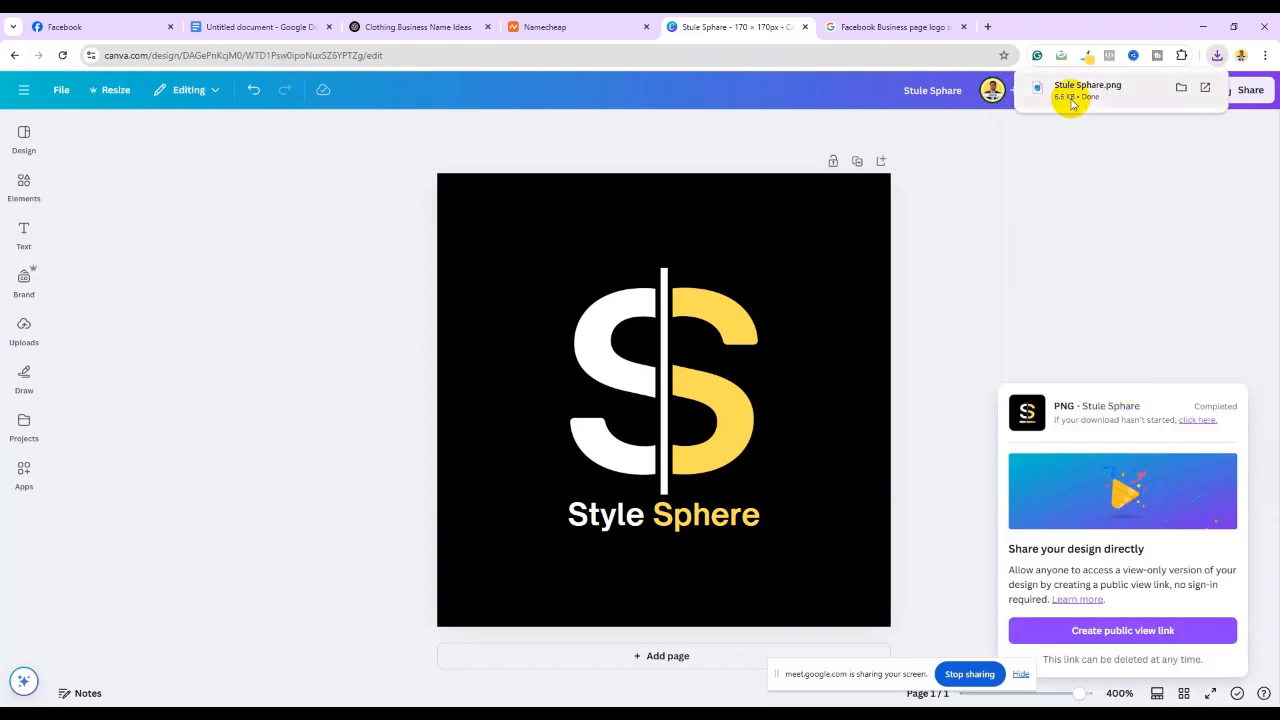
left_click(1116, 318)
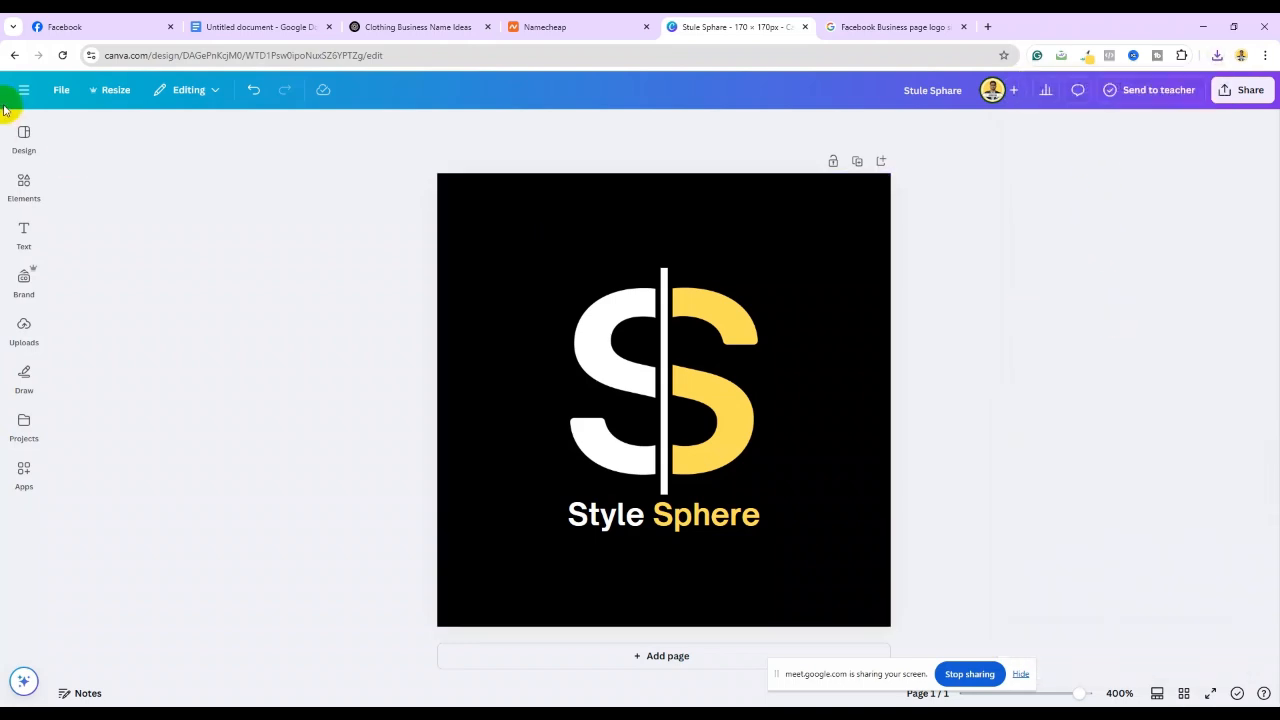
left_click(14, 55)
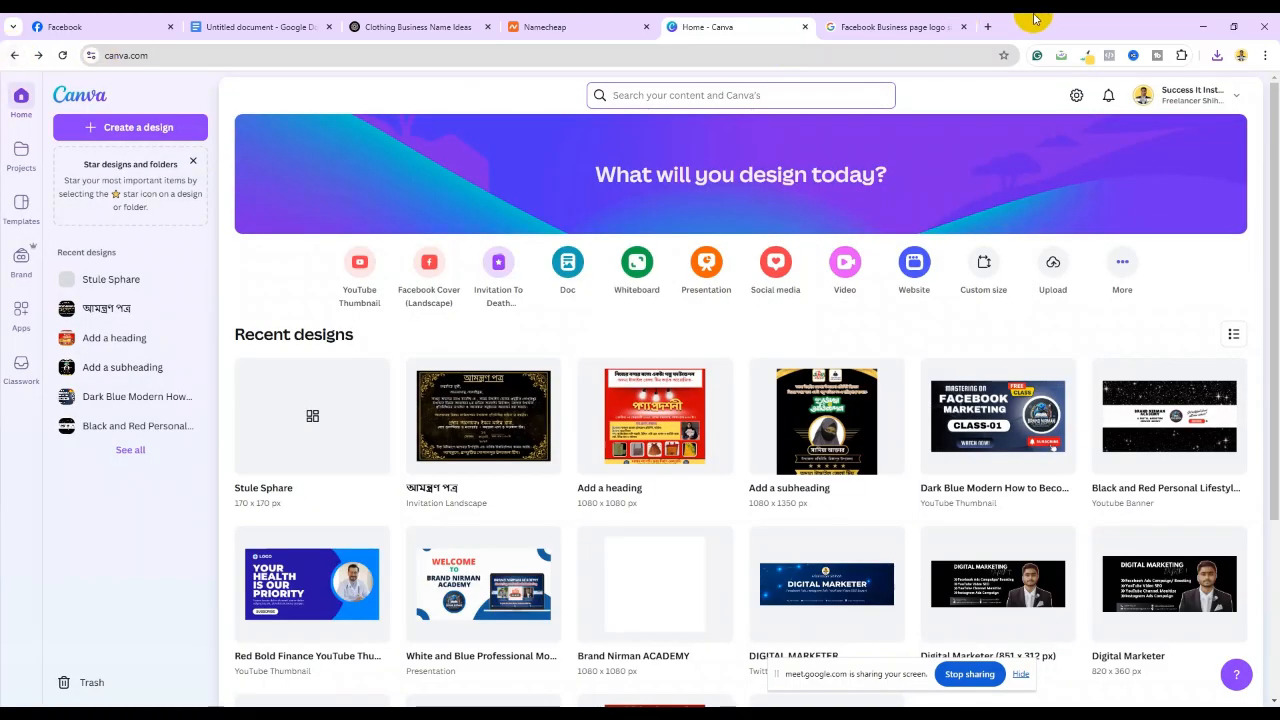
Search 'Facebook Business page cover photo size', which gives 820 x 360 pixels
left_click(866, 24)
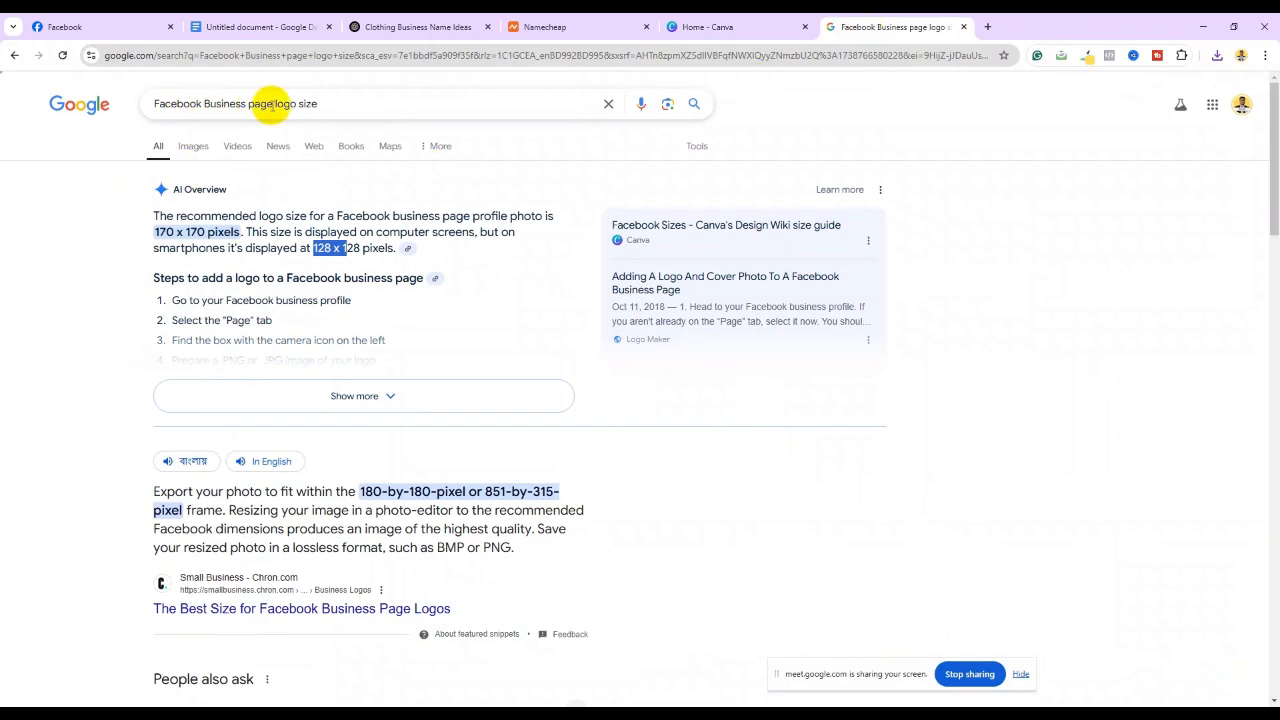
left_click(258, 104)
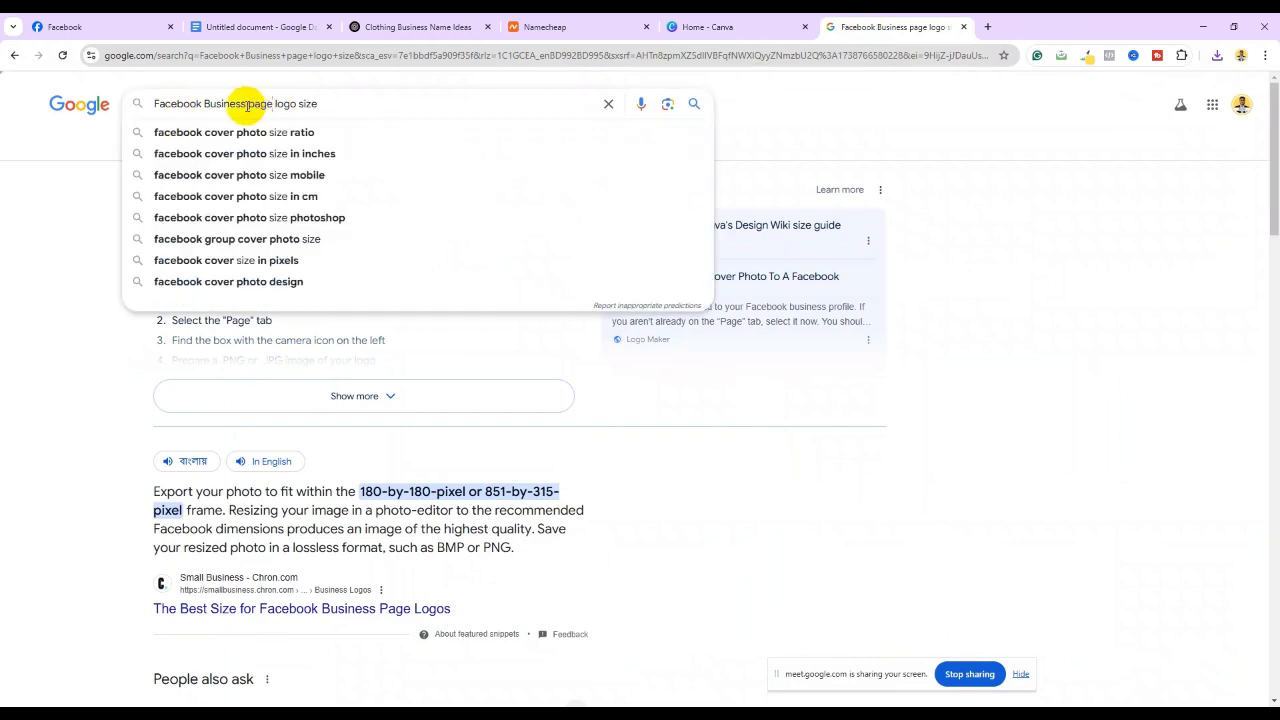
left_click_drag(247, 105, 267, 104)
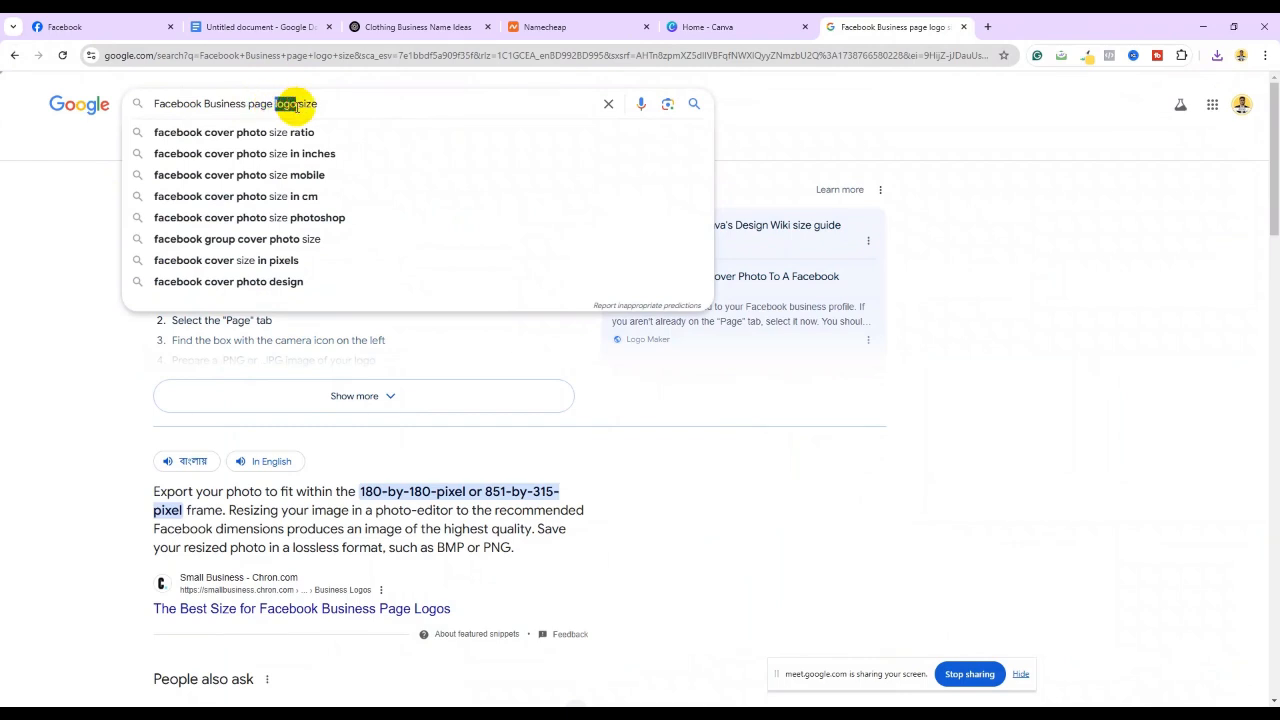
type("cover")
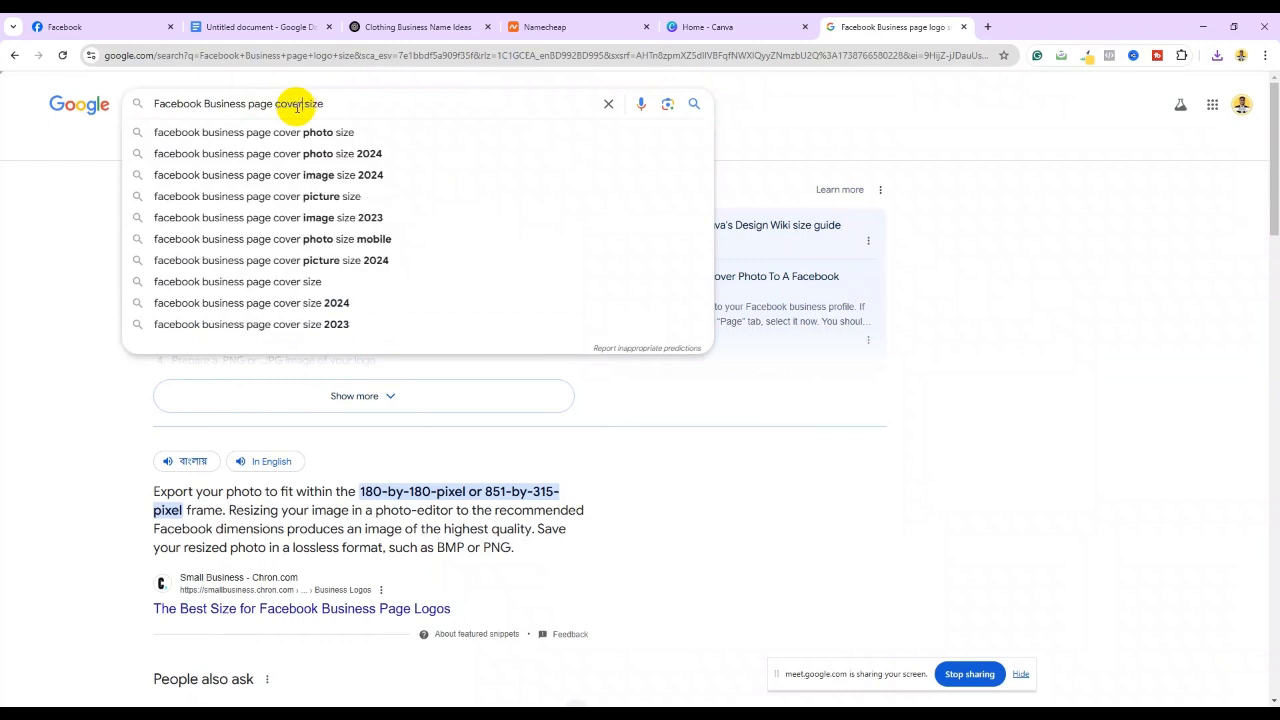
type("hoto")
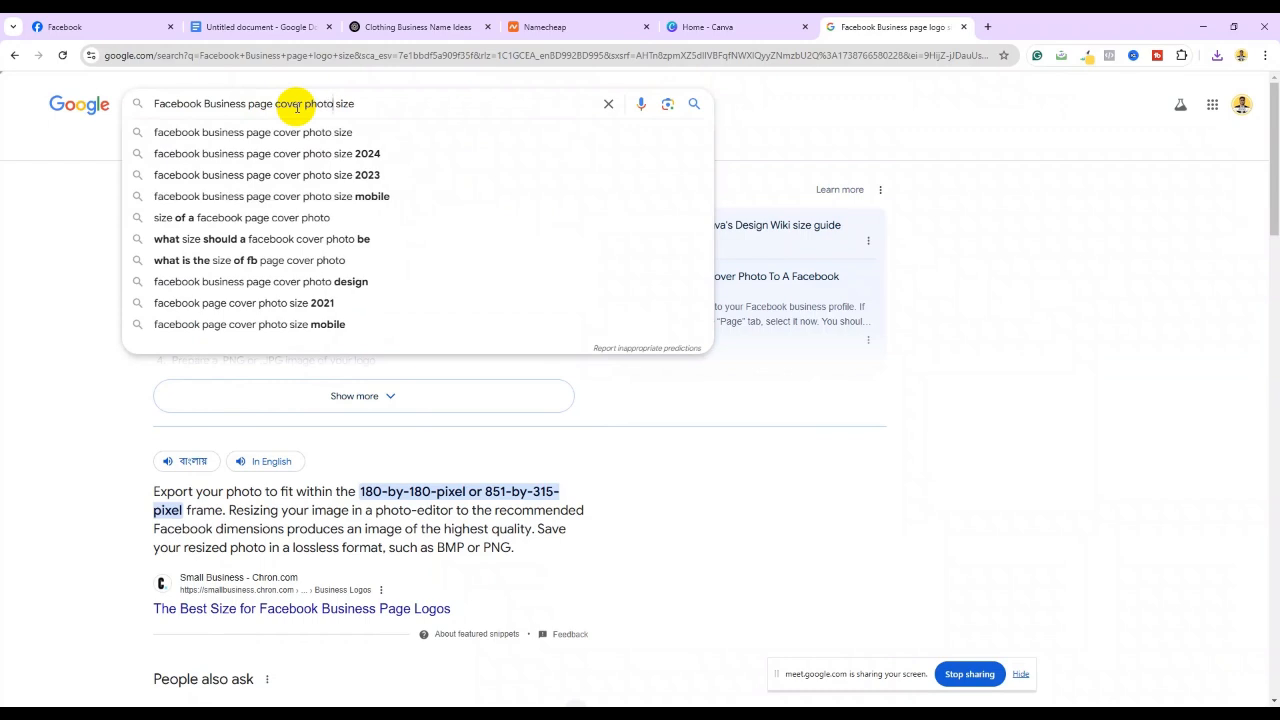
key("Return")
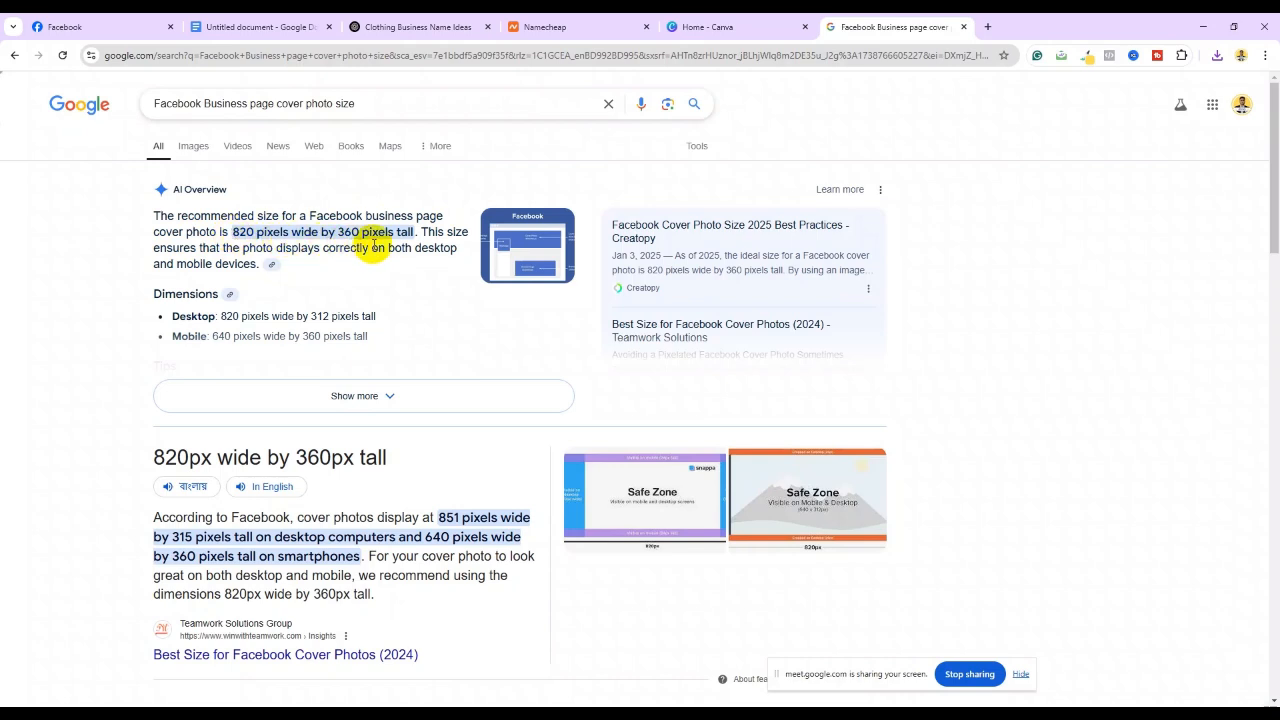
left_click(756, 26)
Start a Custom size design with width 820 px, selecting the height to set 360 px
left_click(992, 265)
left_click(538, 222)
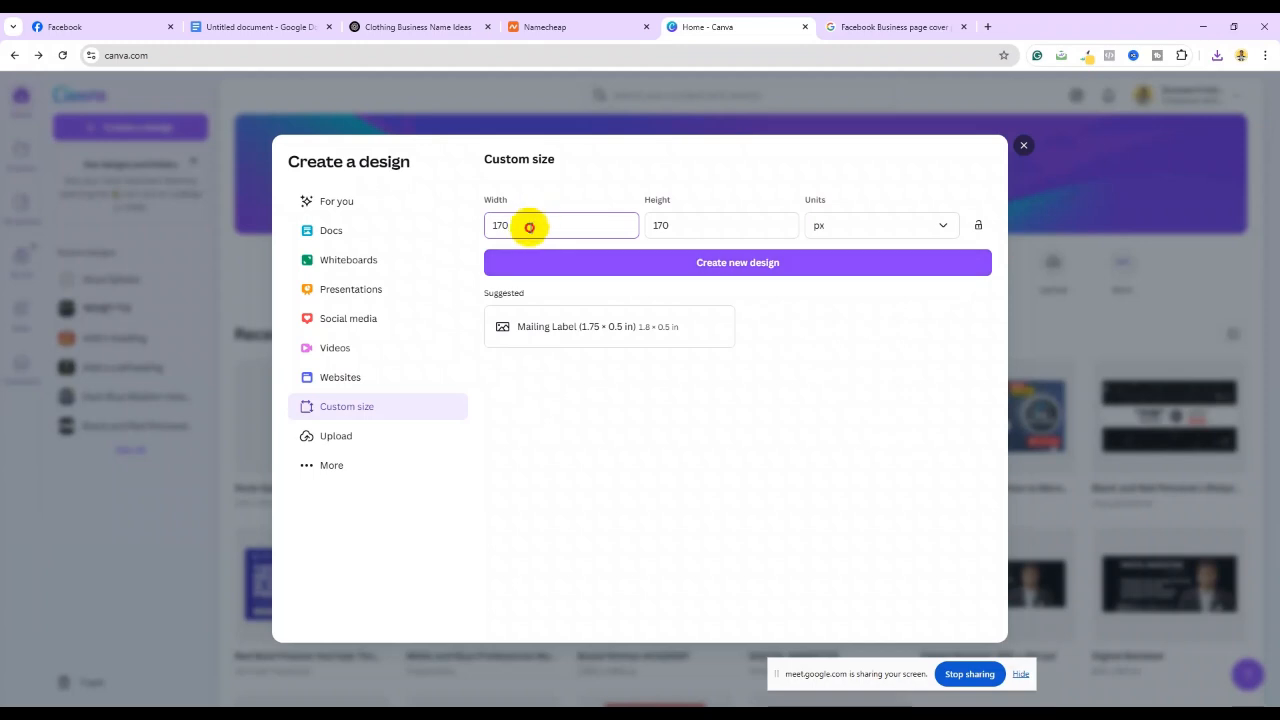
left_click_drag(529, 227, 490, 225)
type("820")
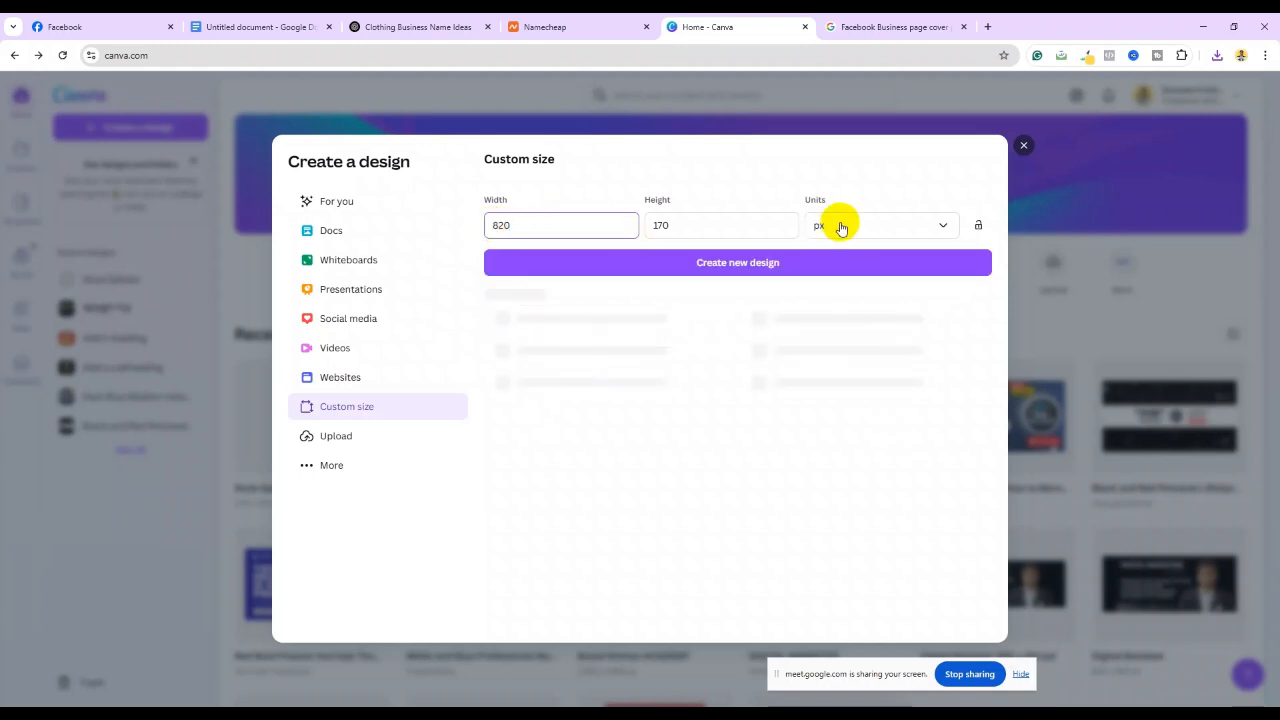
left_click_drag(677, 224, 641, 230)
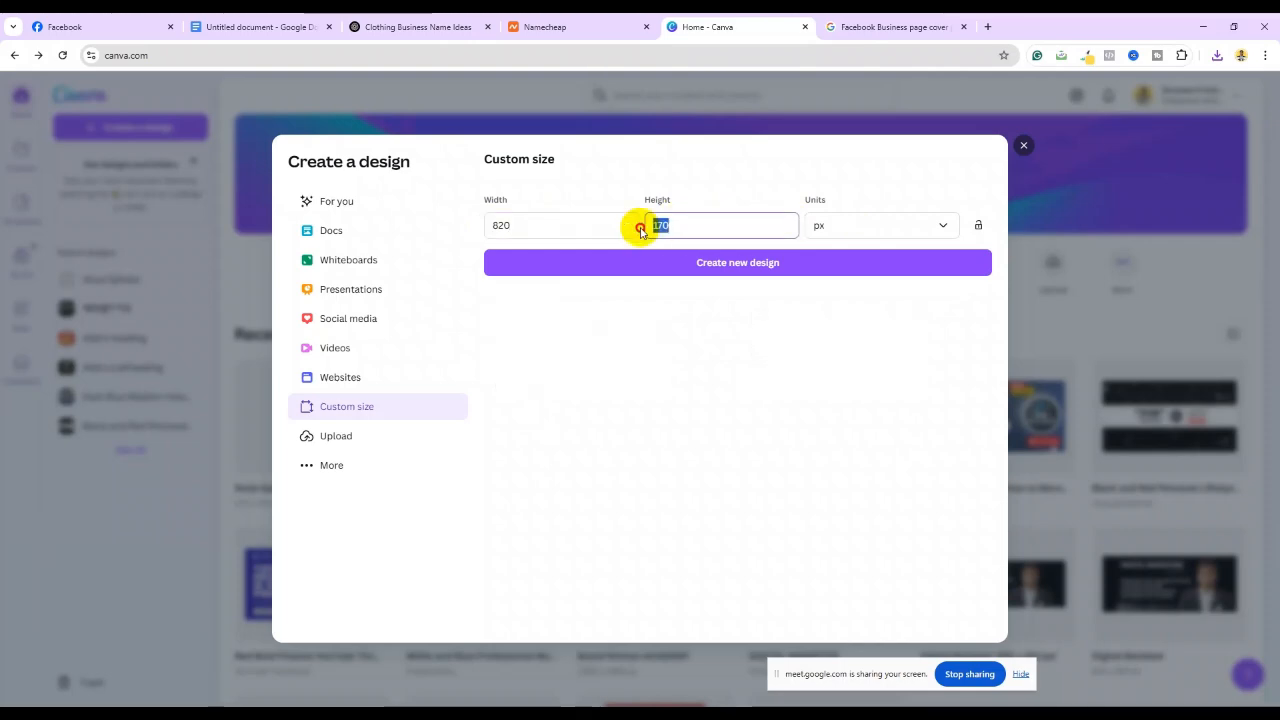
left_click(862, 24)
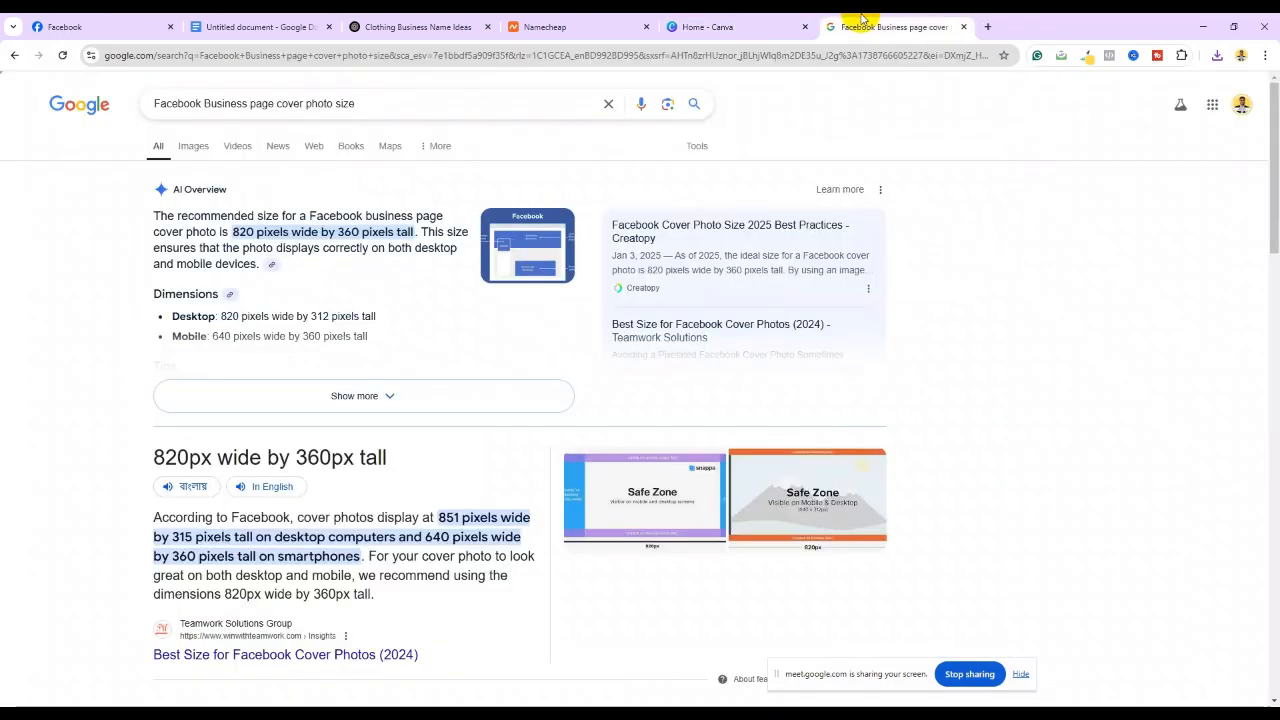
left_click(749, 22)
Create an 820 × 360 px Canva design and apply the Kofix Cafe coffee photo-collage template
type("360")
left_click(718, 266)
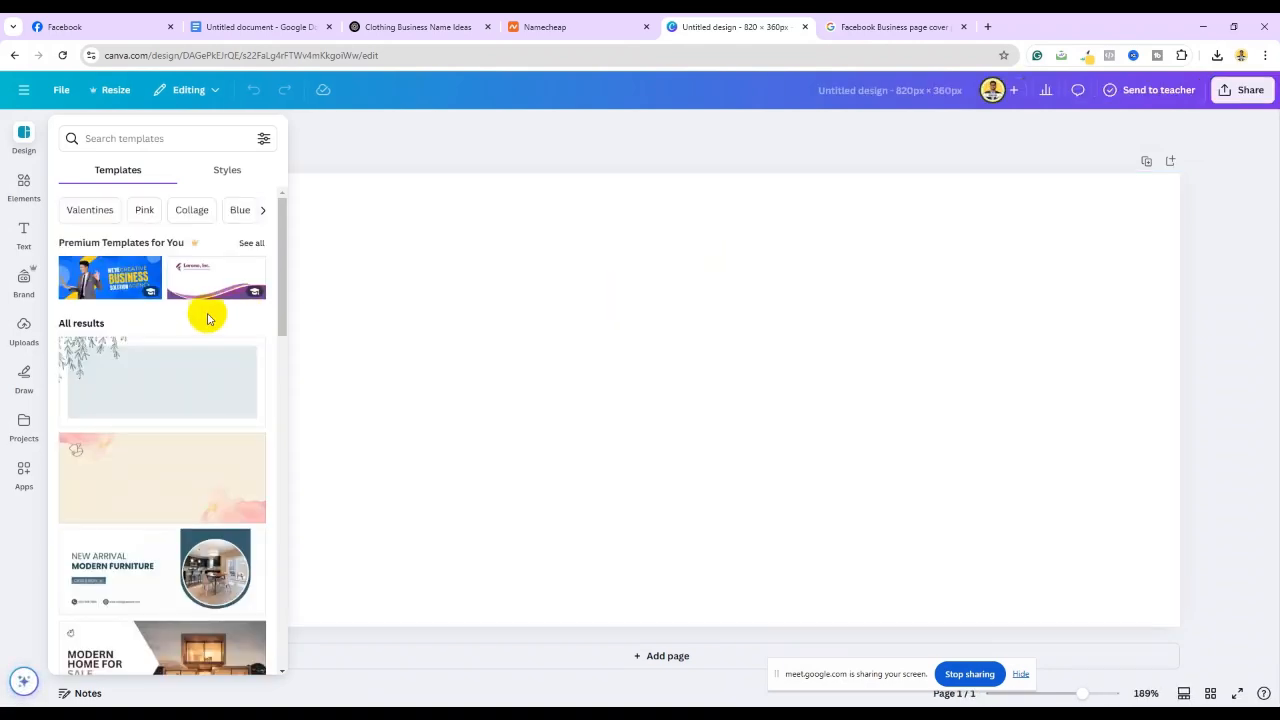
scroll(150, 367, "down", 3)
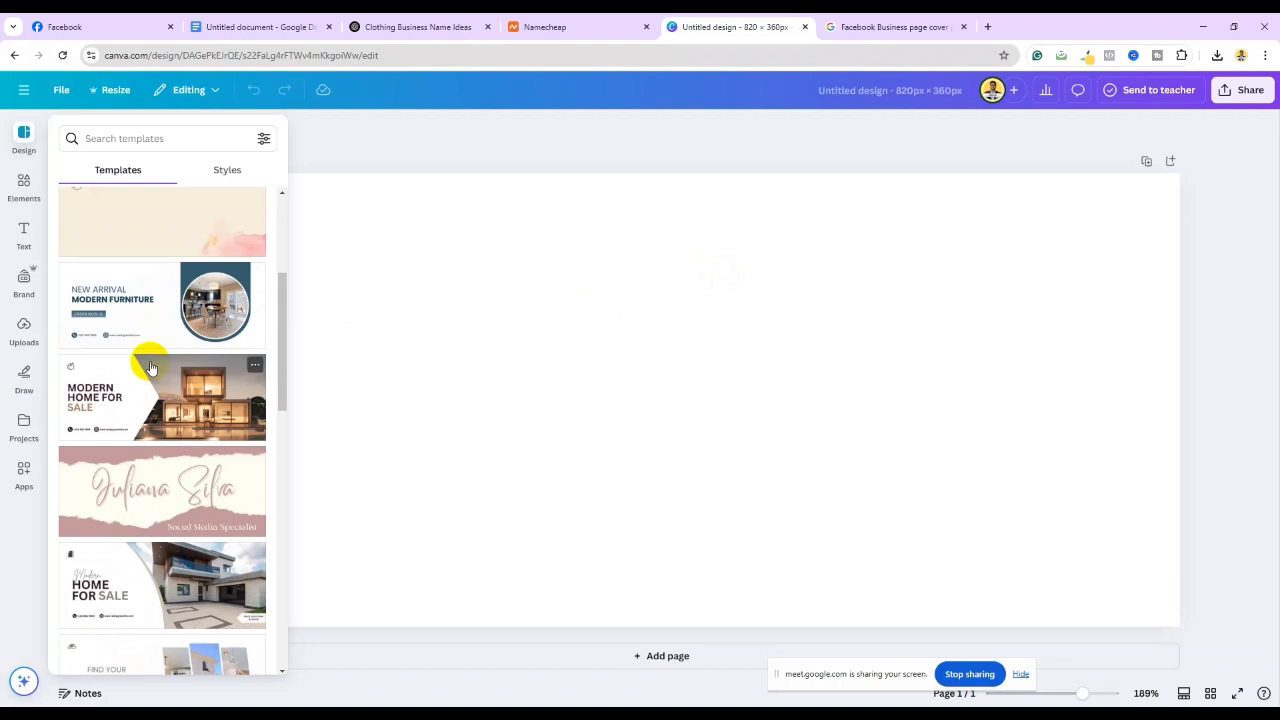
scroll(150, 367, "down", 10)
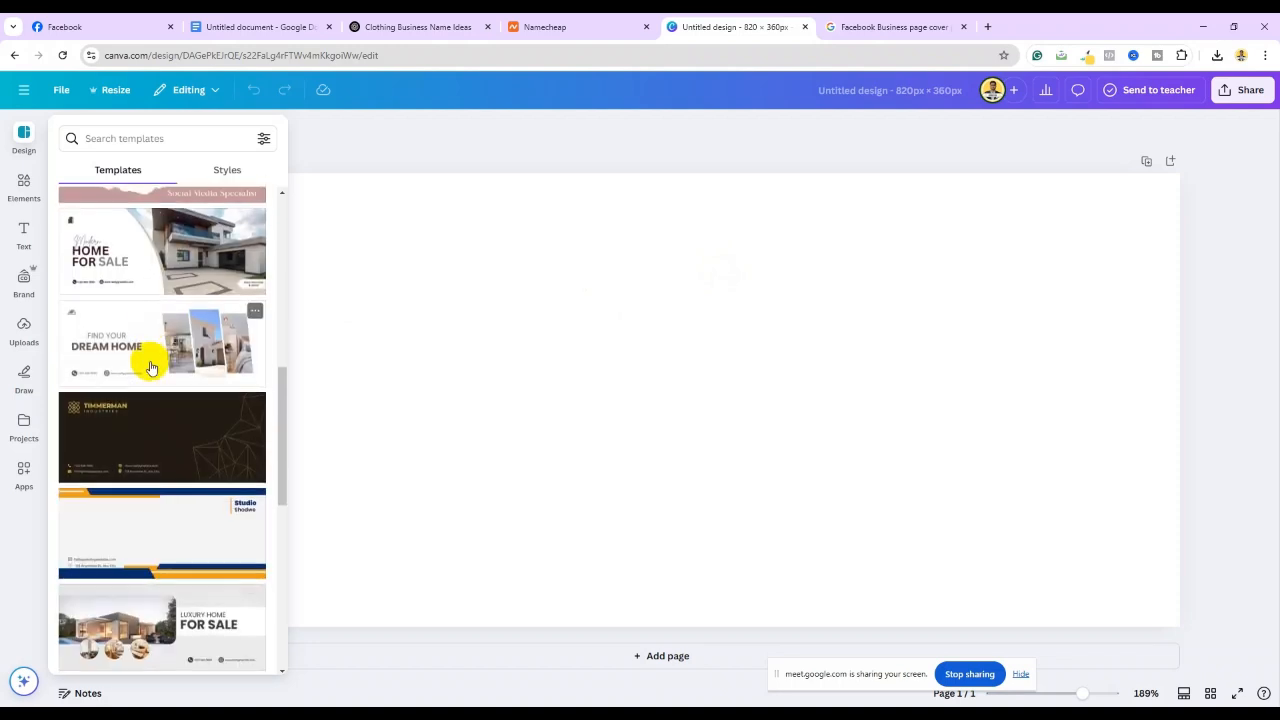
scroll(150, 367, "down", 5)
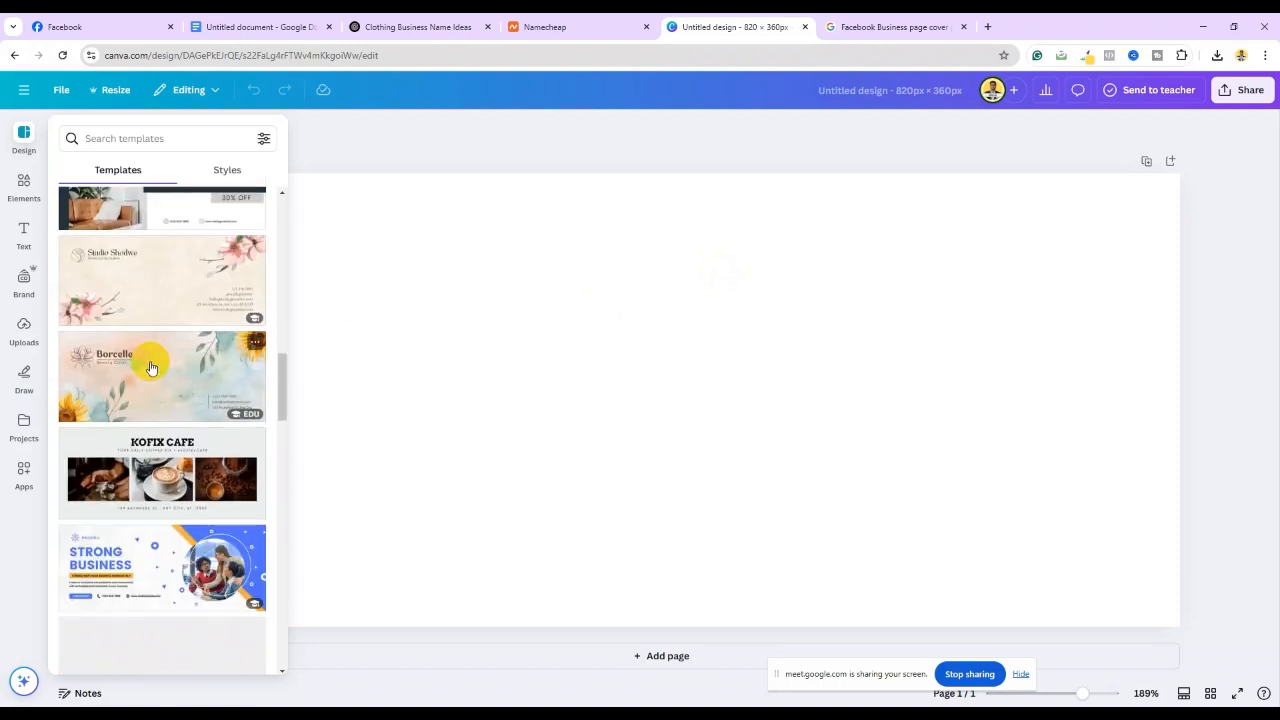
scroll(150, 367, "down", 1)
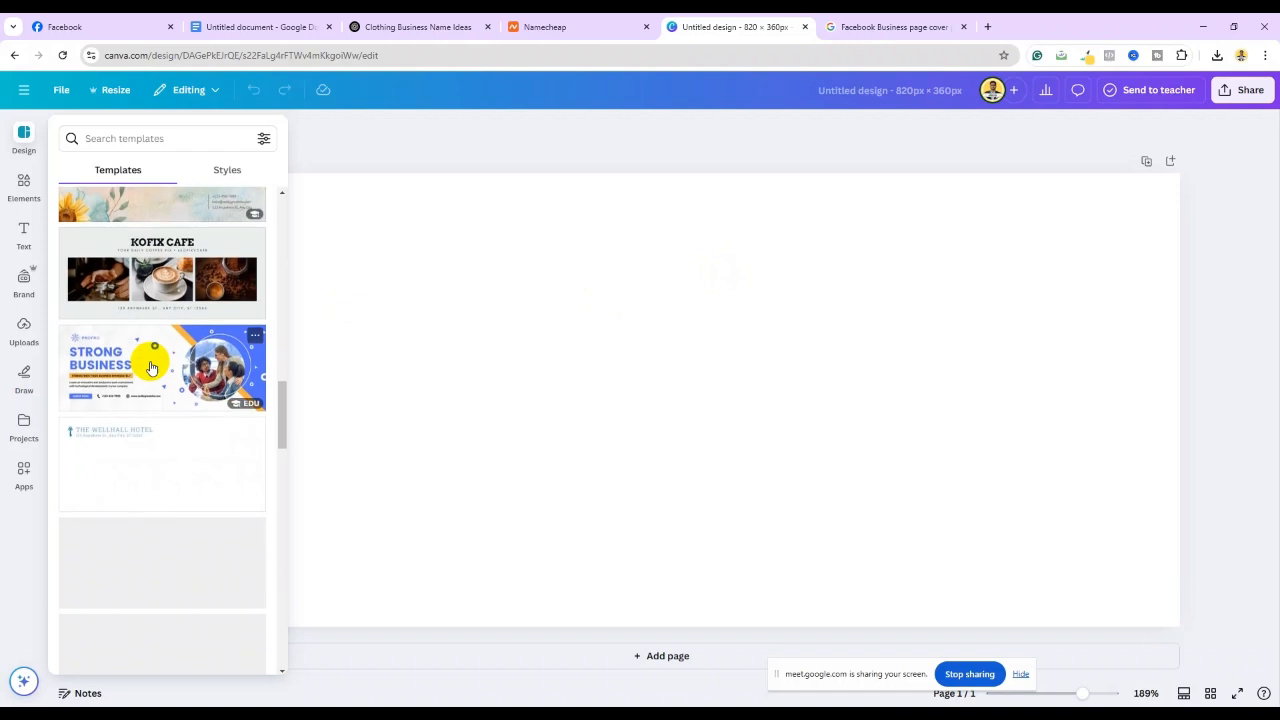
left_click(157, 280)
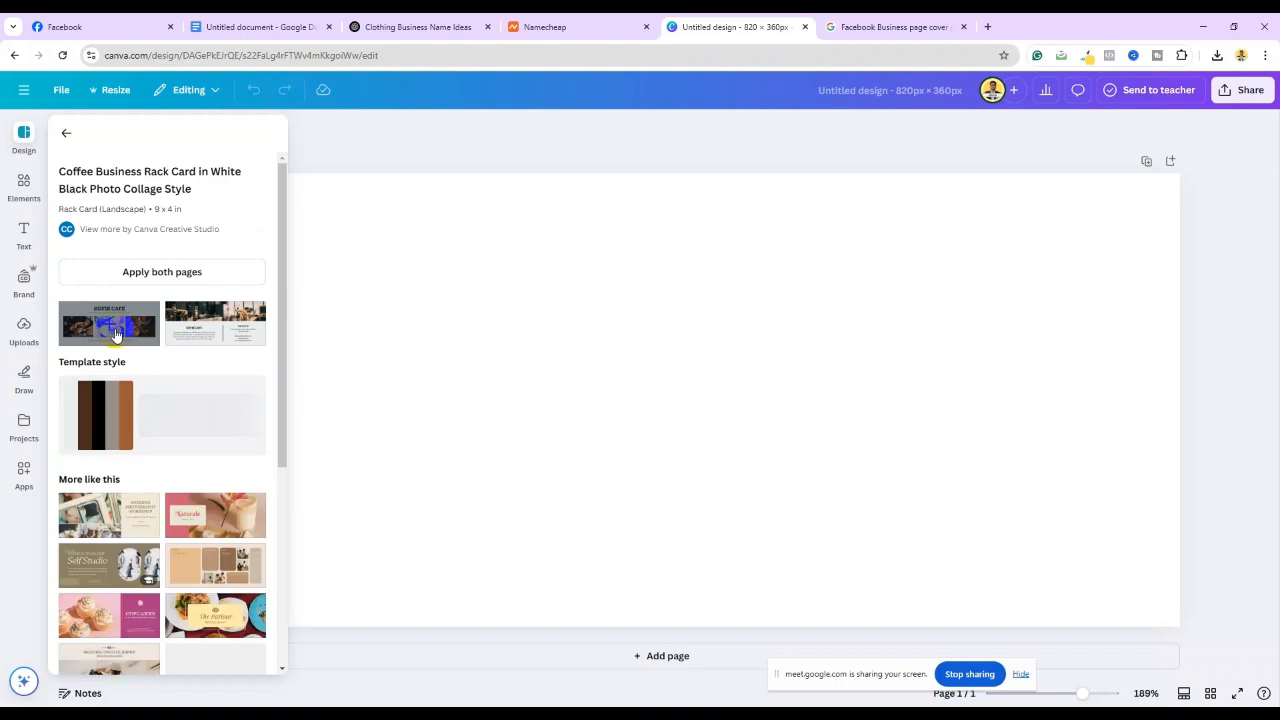
left_click(116, 334)
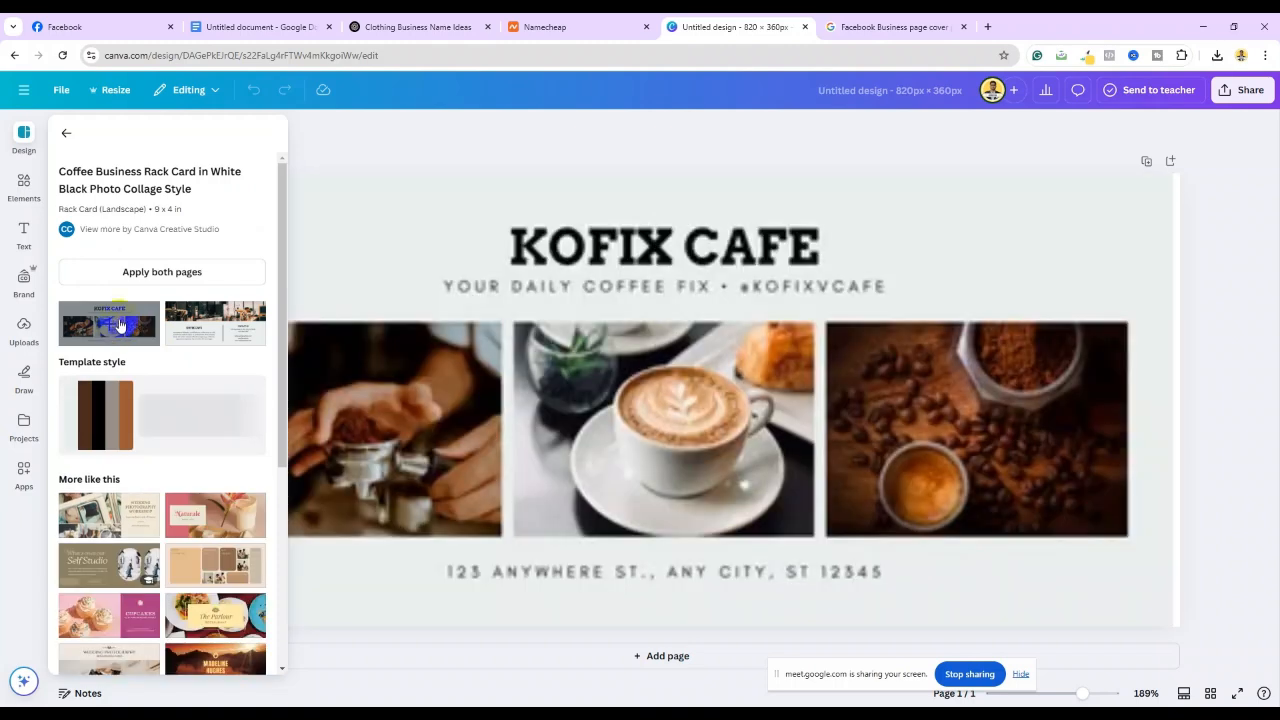
Close the templates panel, select the left coffee photo and bring up the uploaded images
left_click(1250, 300)
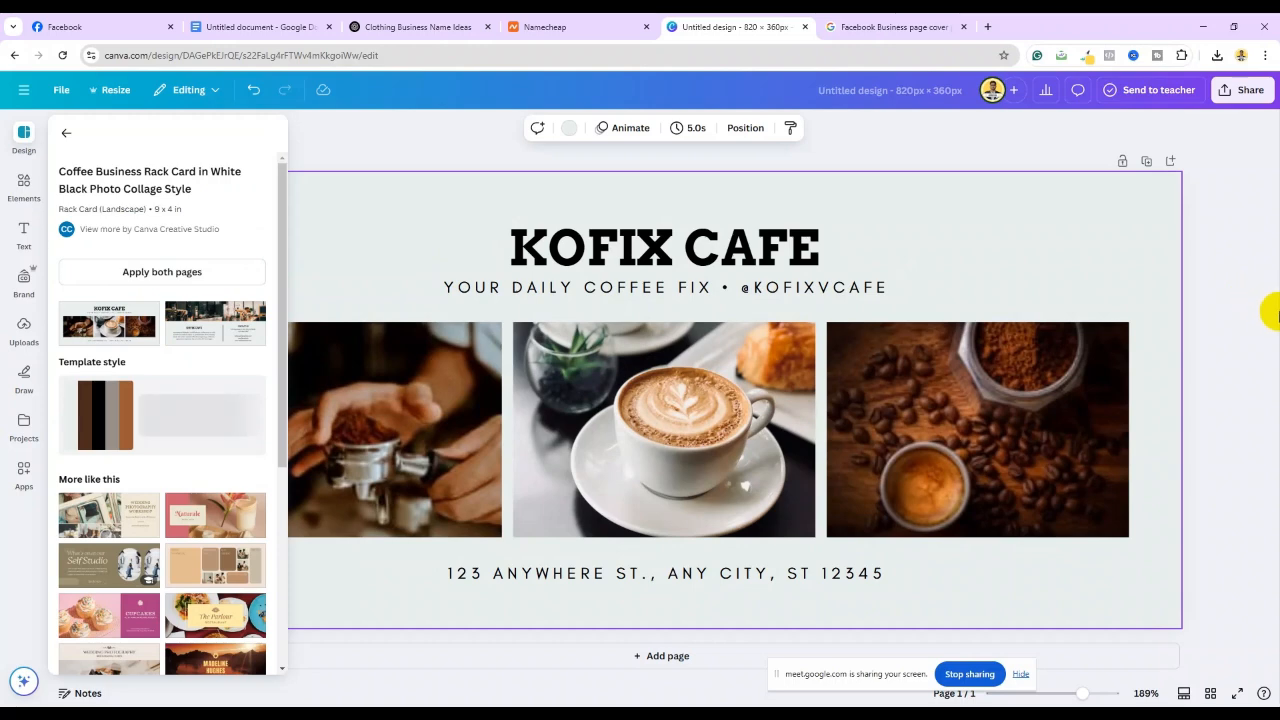
left_click(1259, 316)
left_click(323, 443)
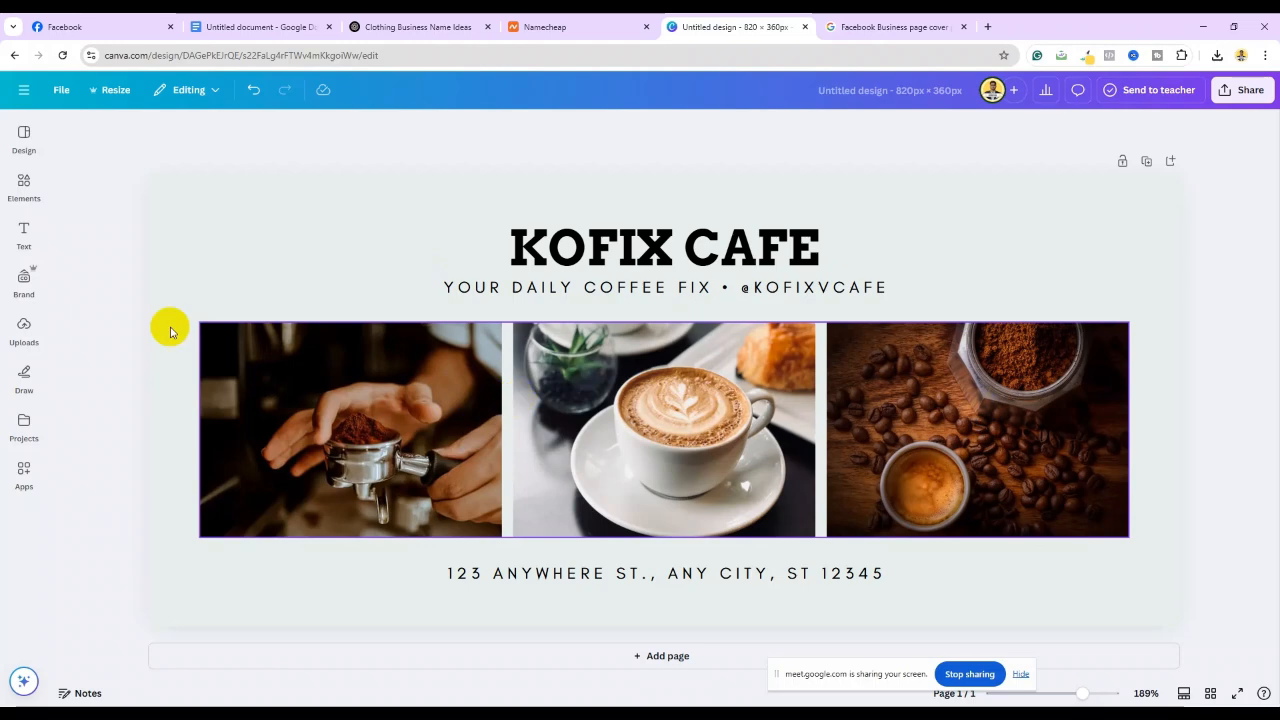
left_click(206, 212)
left_click(380, 423)
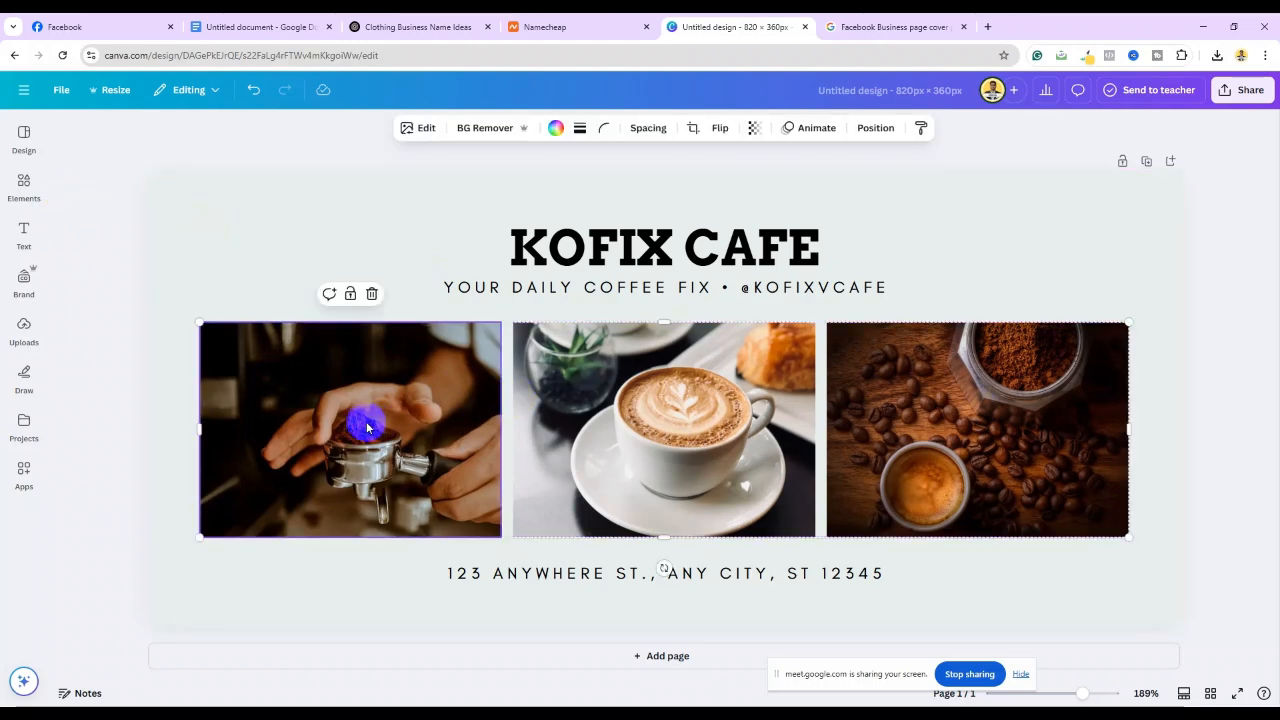
left_click(24, 332)
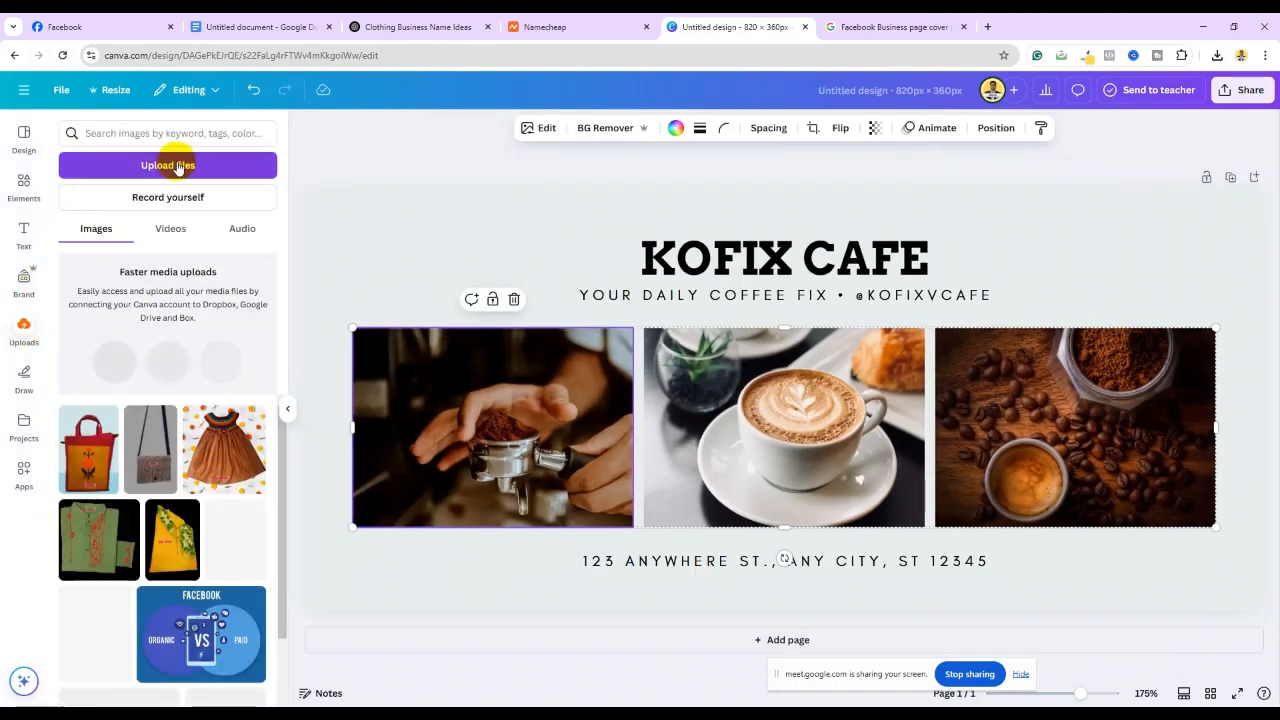
Fill the middle, left and right frames with the orange dress, green outfit and yellow outfit photos
left_click(786, 425)
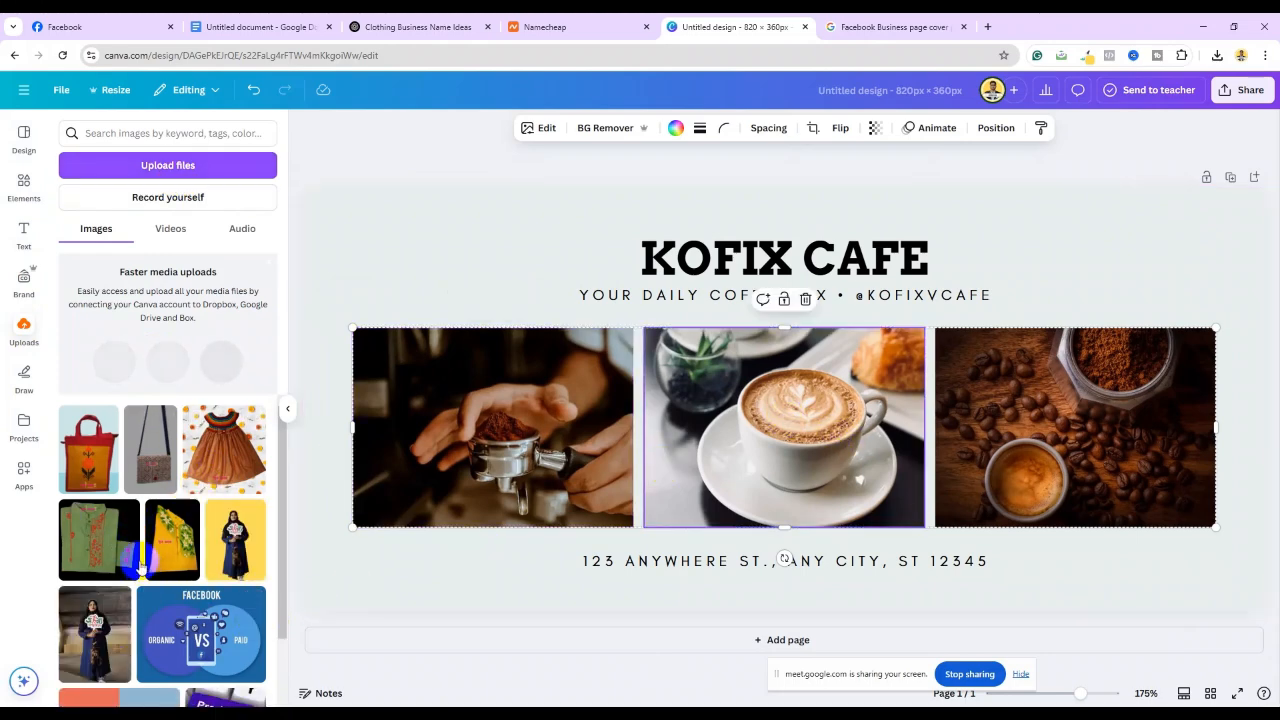
left_click(237, 461)
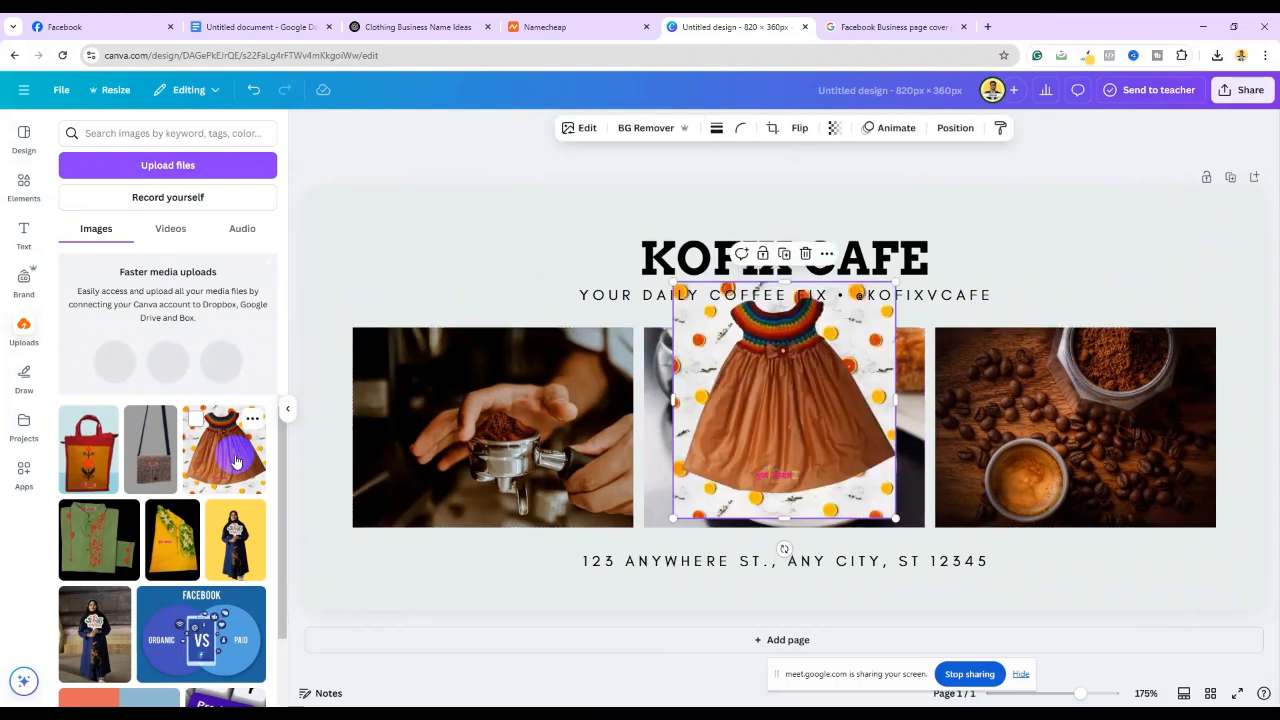
left_click_drag(771, 449, 801, 503)
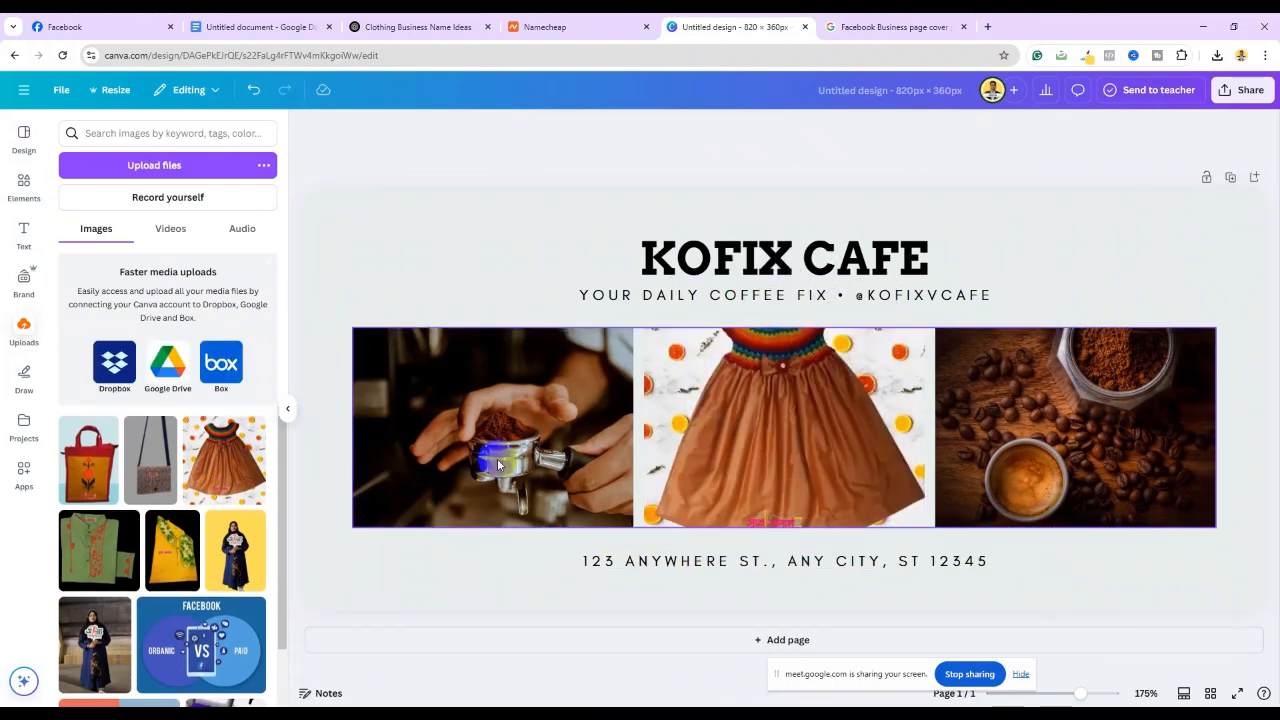
left_click(101, 550)
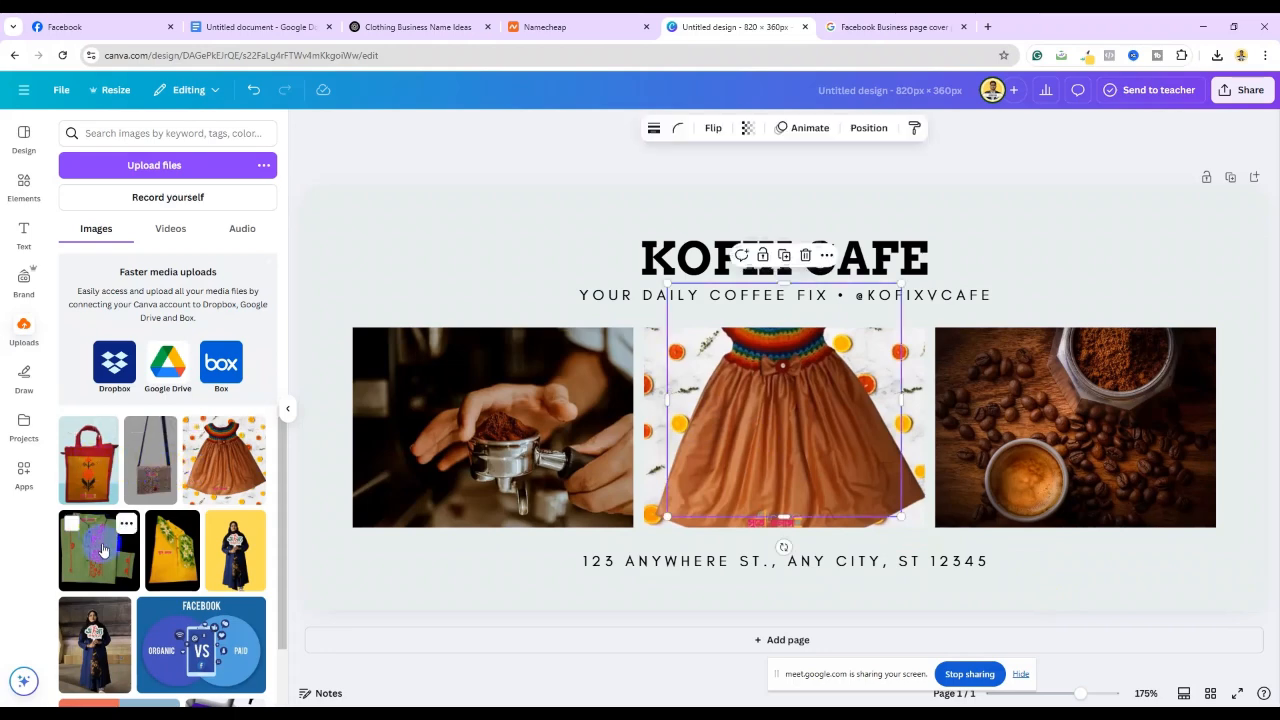
left_click_drag(700, 391, 500, 434)
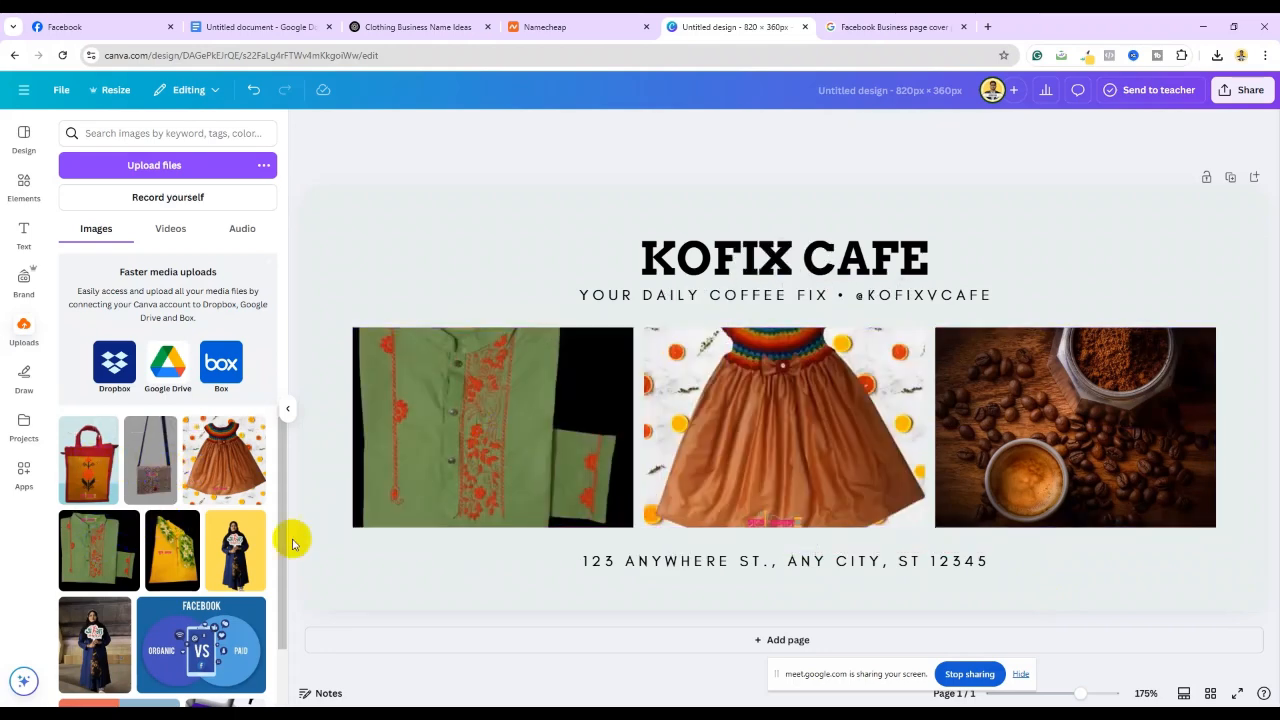
left_click_drag(172, 550, 1045, 430)
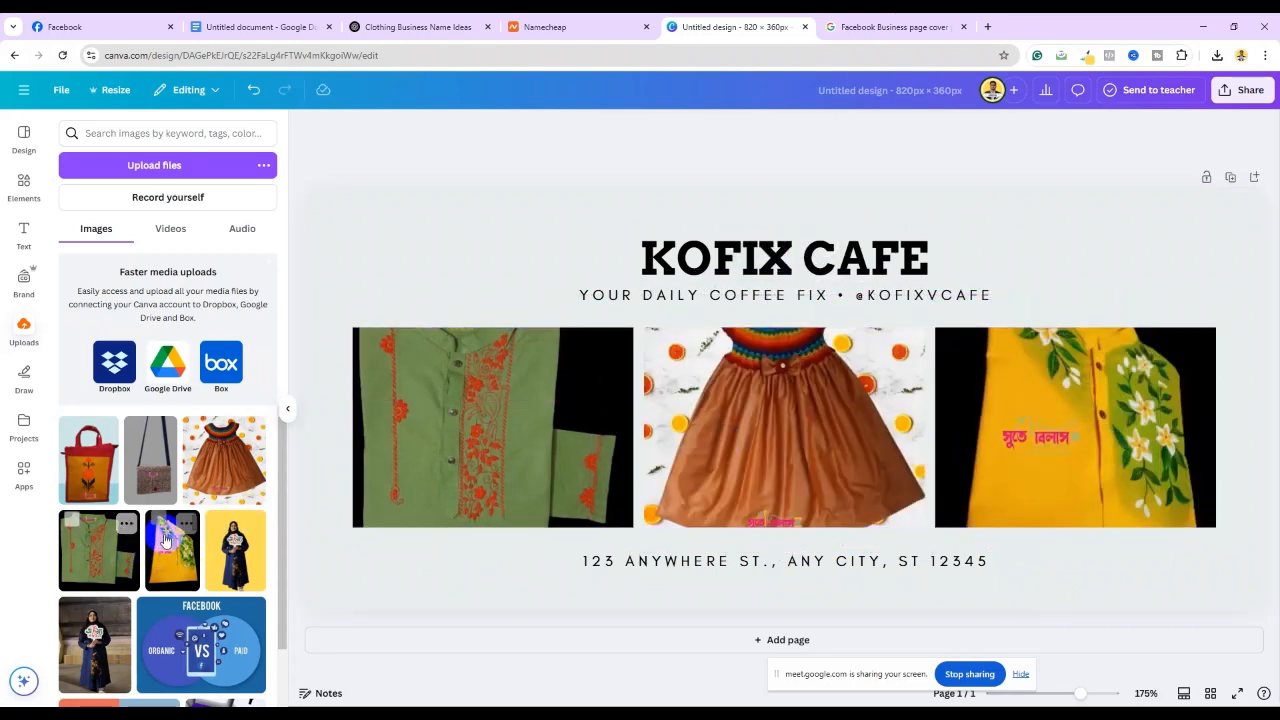
scroll(165, 540, "down", 4)
scroll(165, 540, "up", 1)
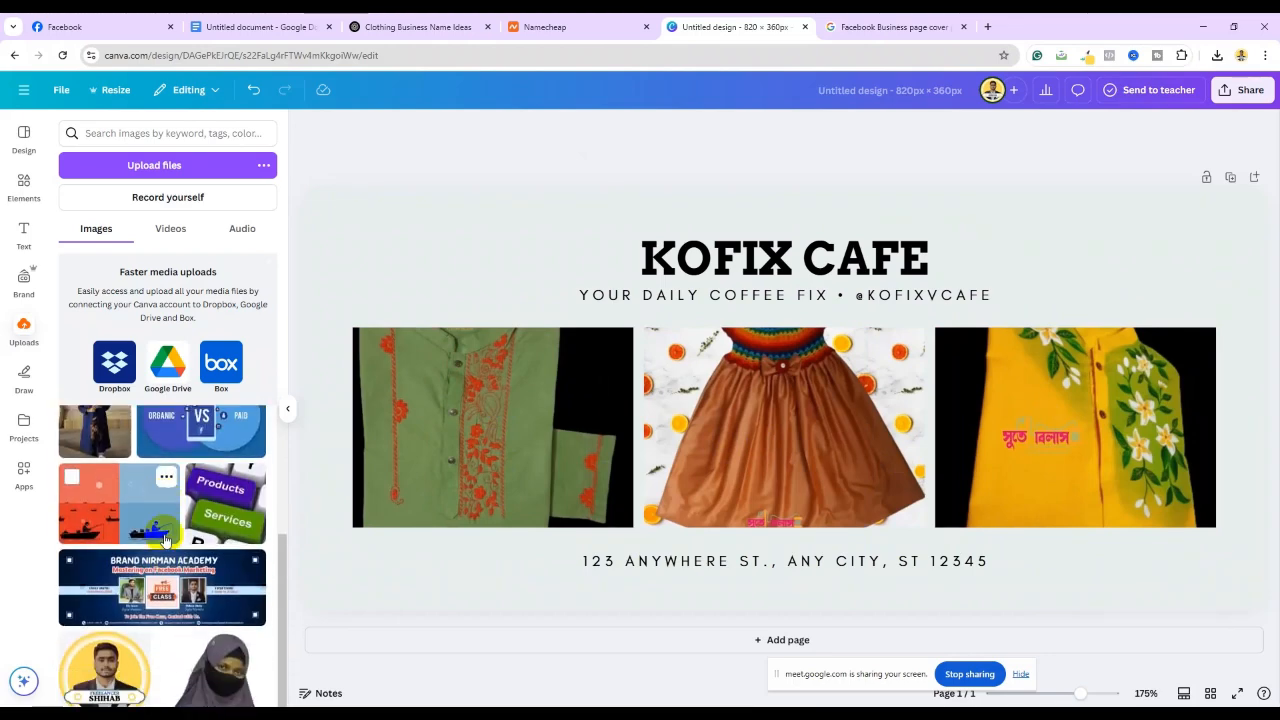
scroll(165, 540, "down", 3)
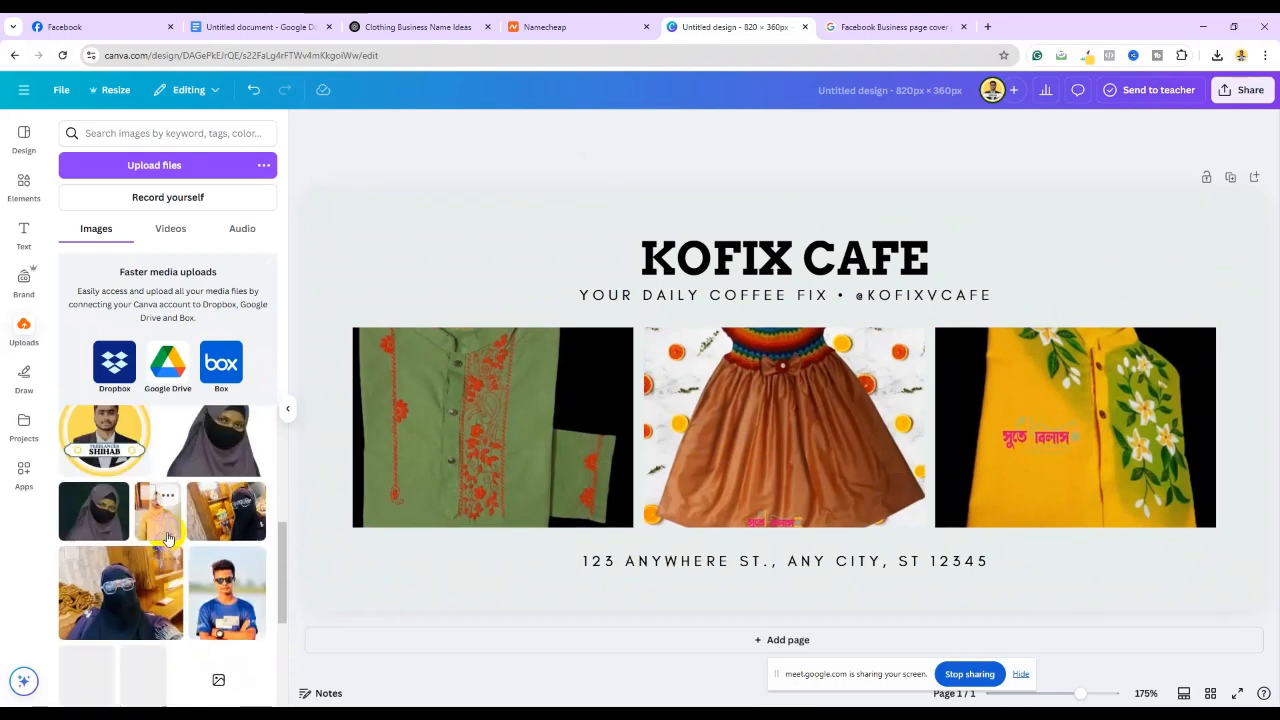
scroll(168, 538, "down", 2)
scroll(168, 538, "up", 2)
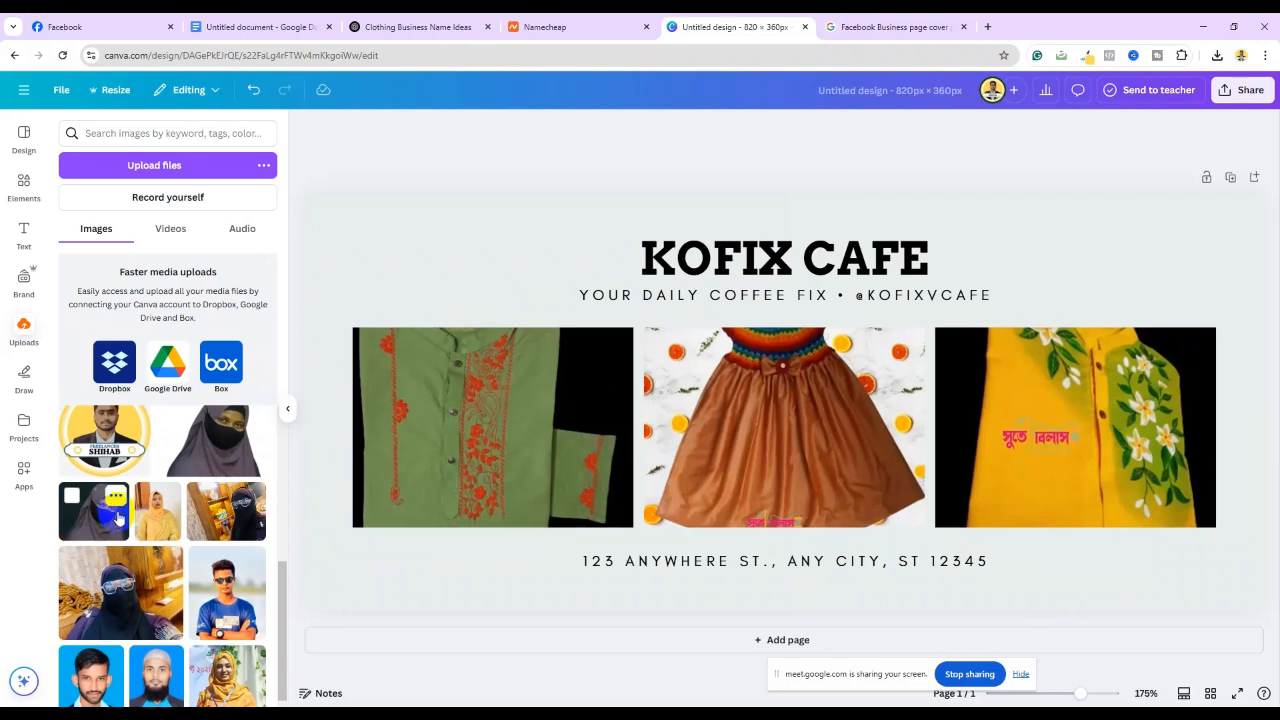
scroll(130, 530, "down", 5)
scroll(145, 540, "down", 2)
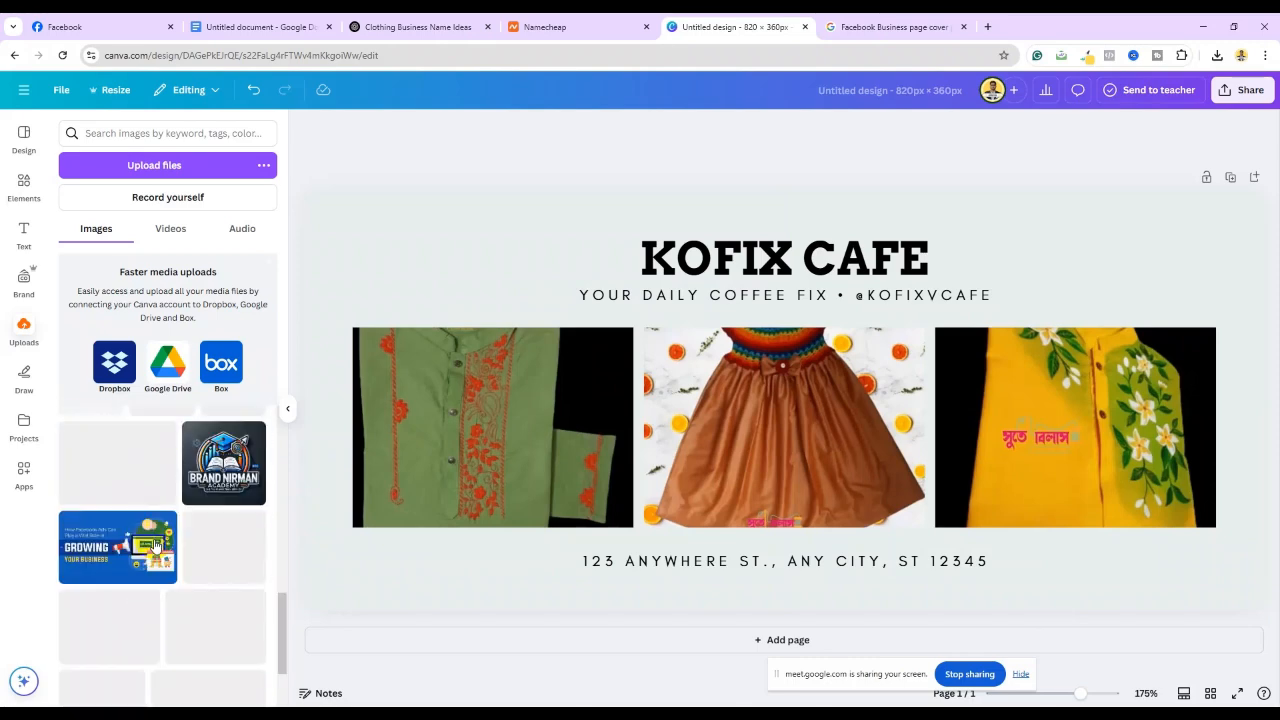
scroll(175, 540, "up", 8)
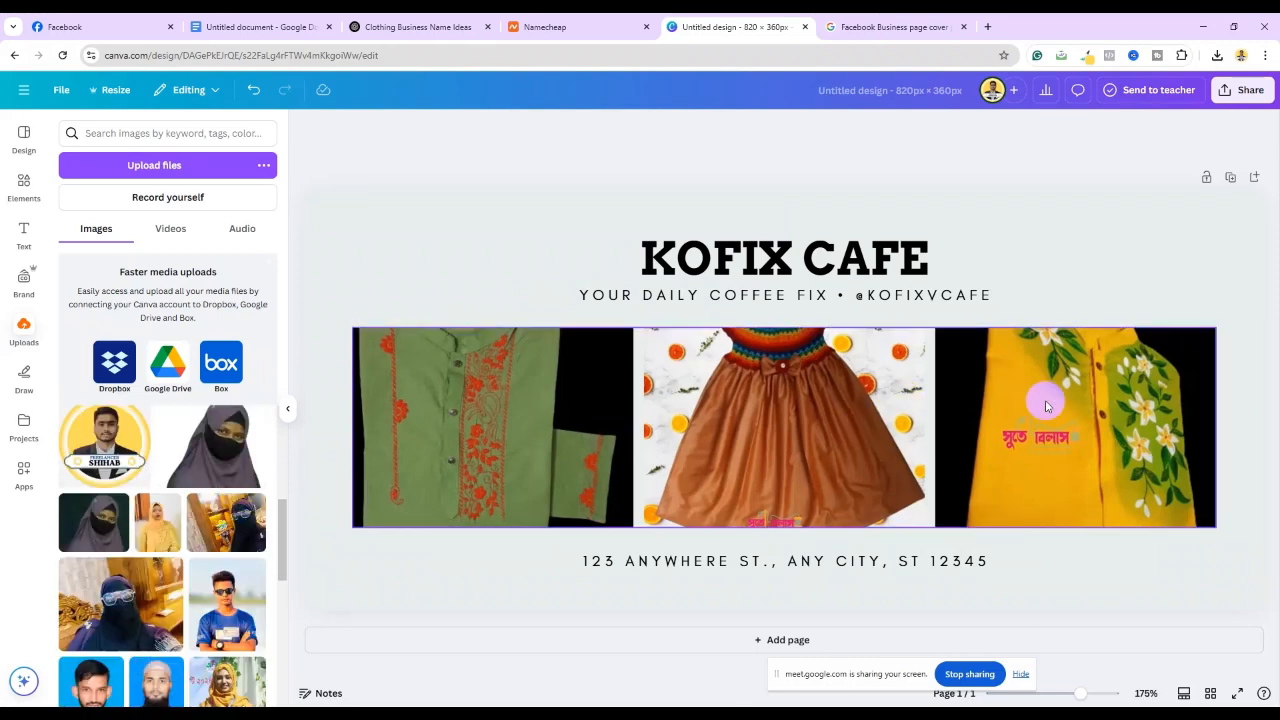
Replace KOFIX with STYLE in the cover title
left_click(746, 262)
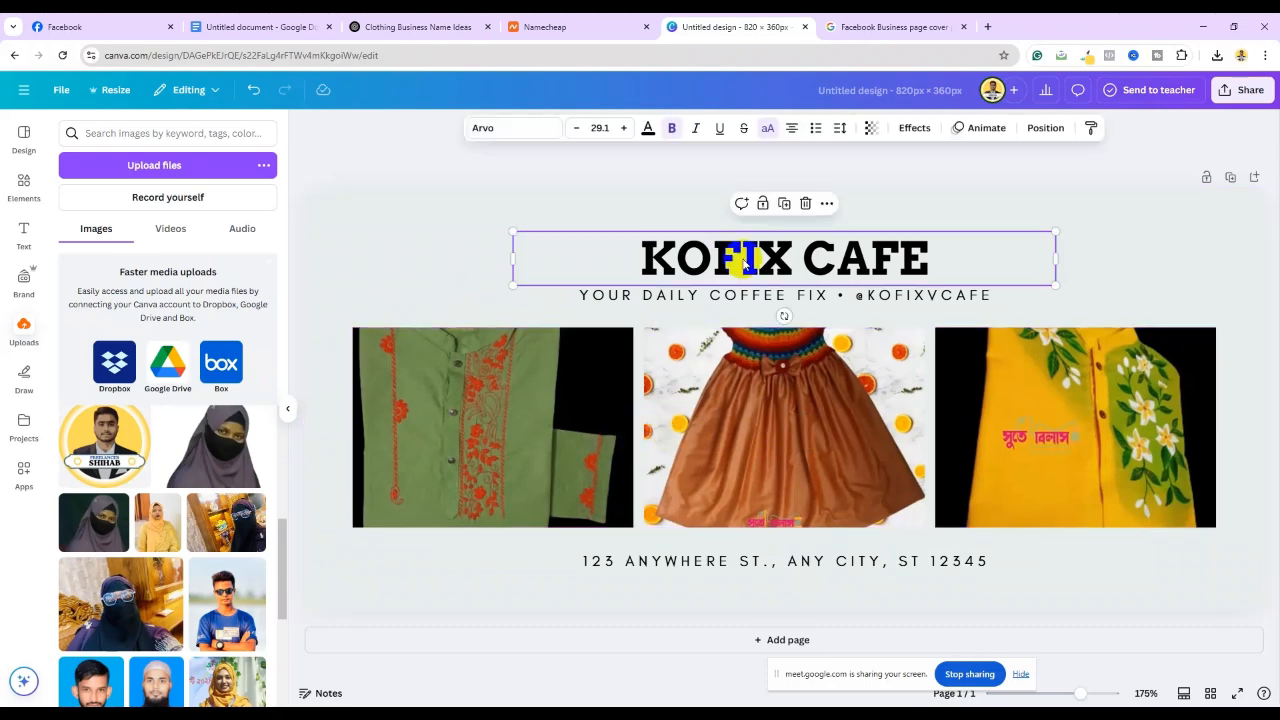
double_click(746, 258)
left_click(50, 26)
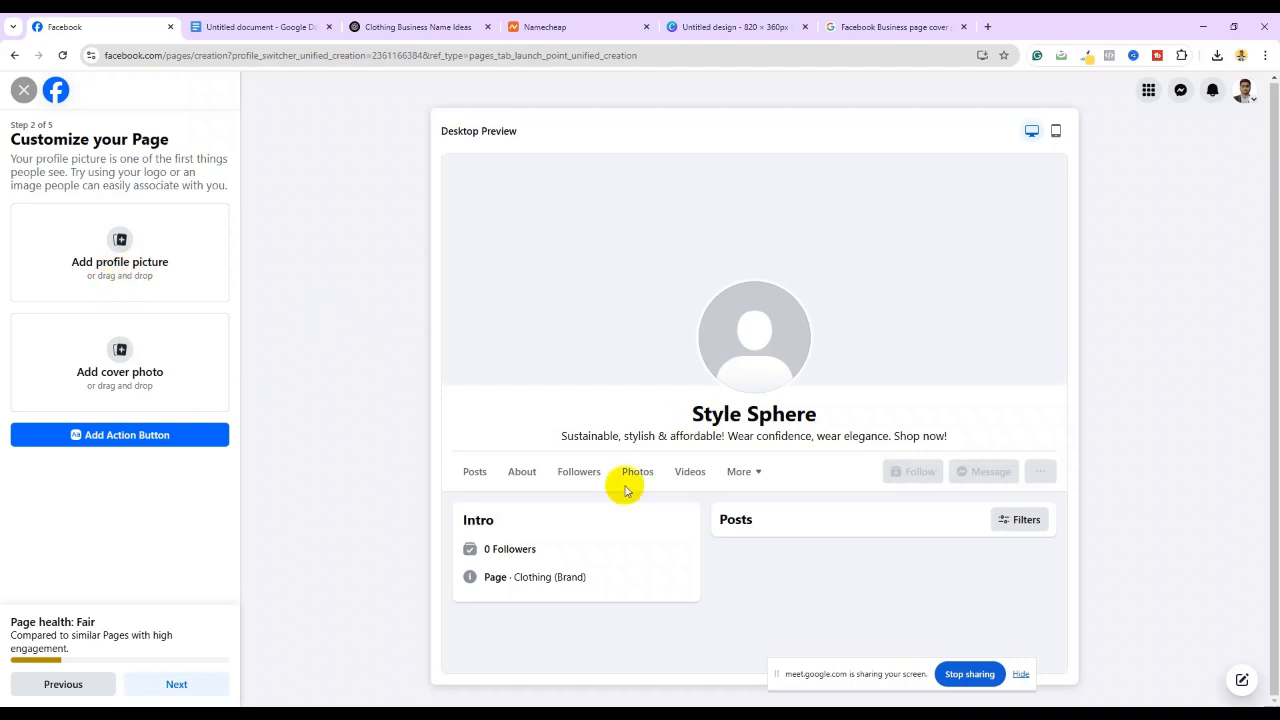
left_click(731, 22)
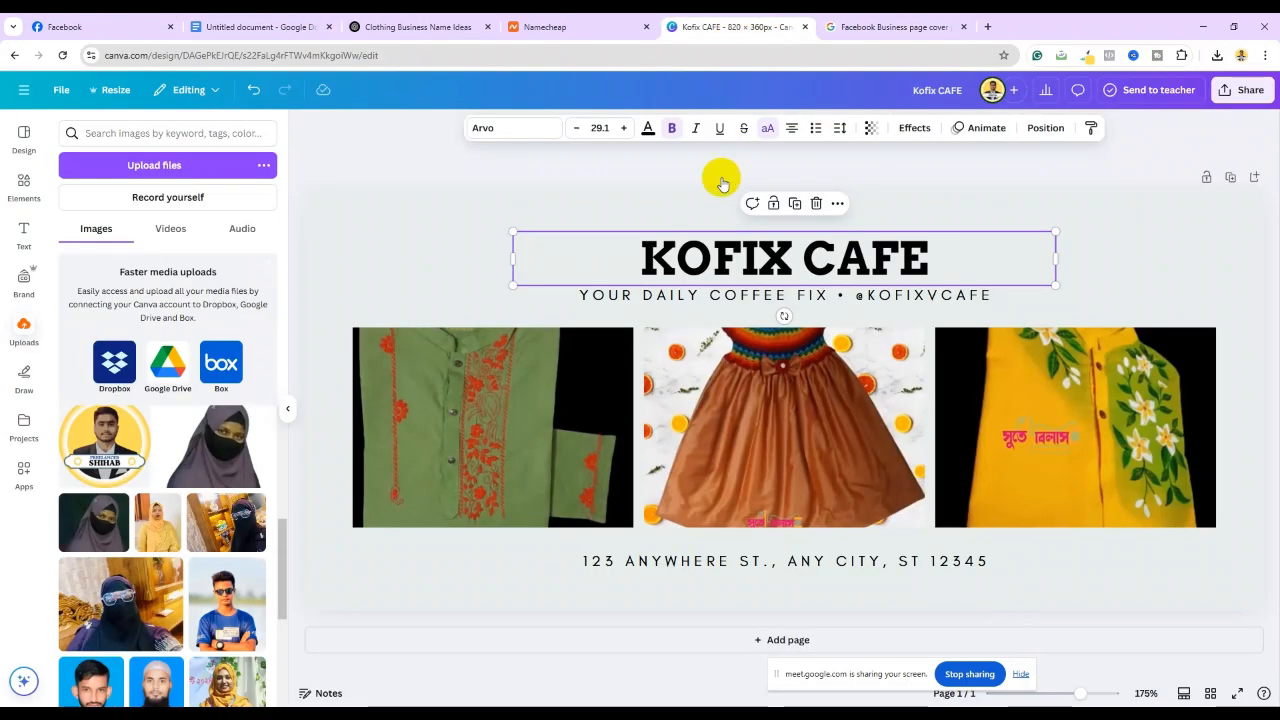
double_click(727, 257)
left_click_drag(793, 257, 645, 260)
type("STY")
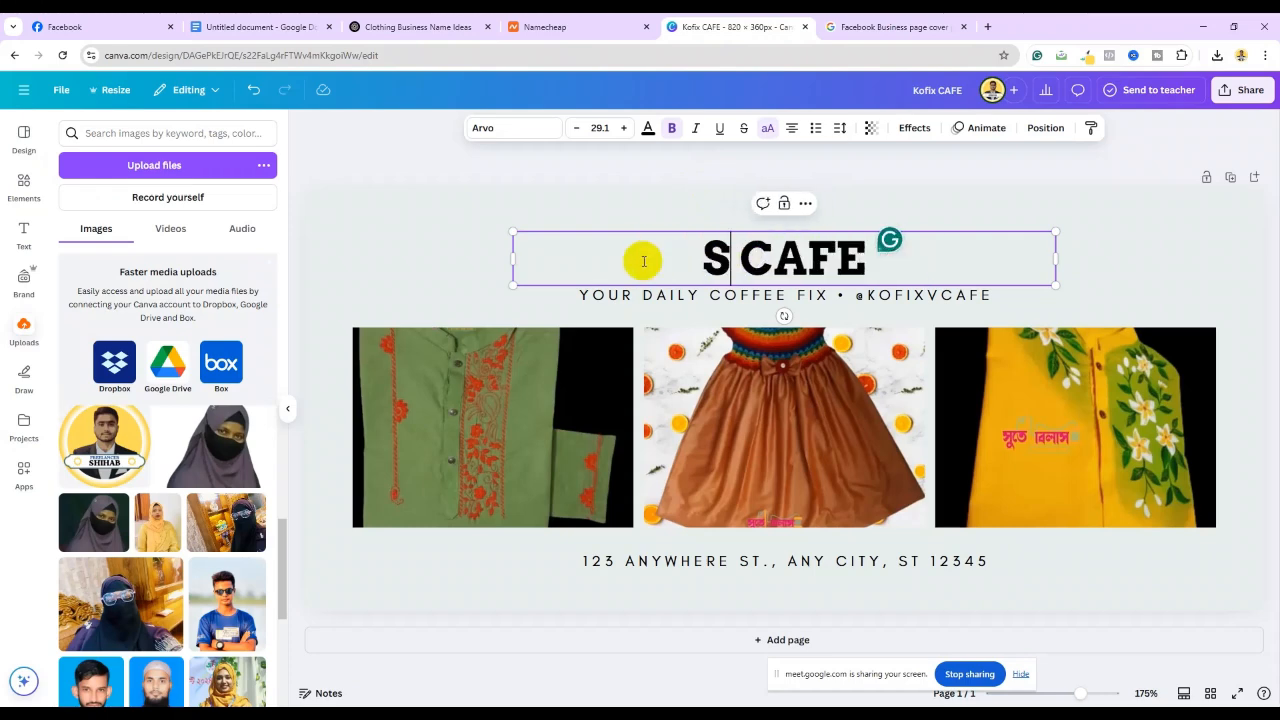
type("LE")
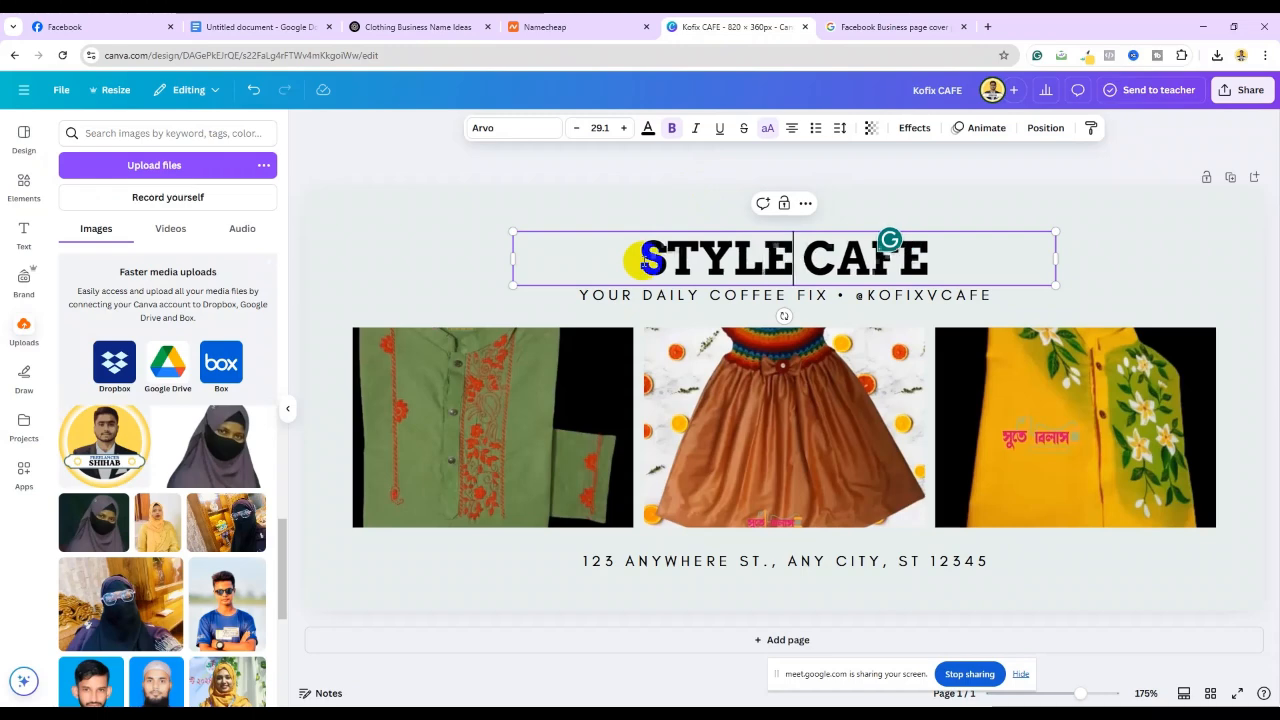
Replace CAFE with SPHERE and compare the title against the Facebook page name
double_click(918, 260)
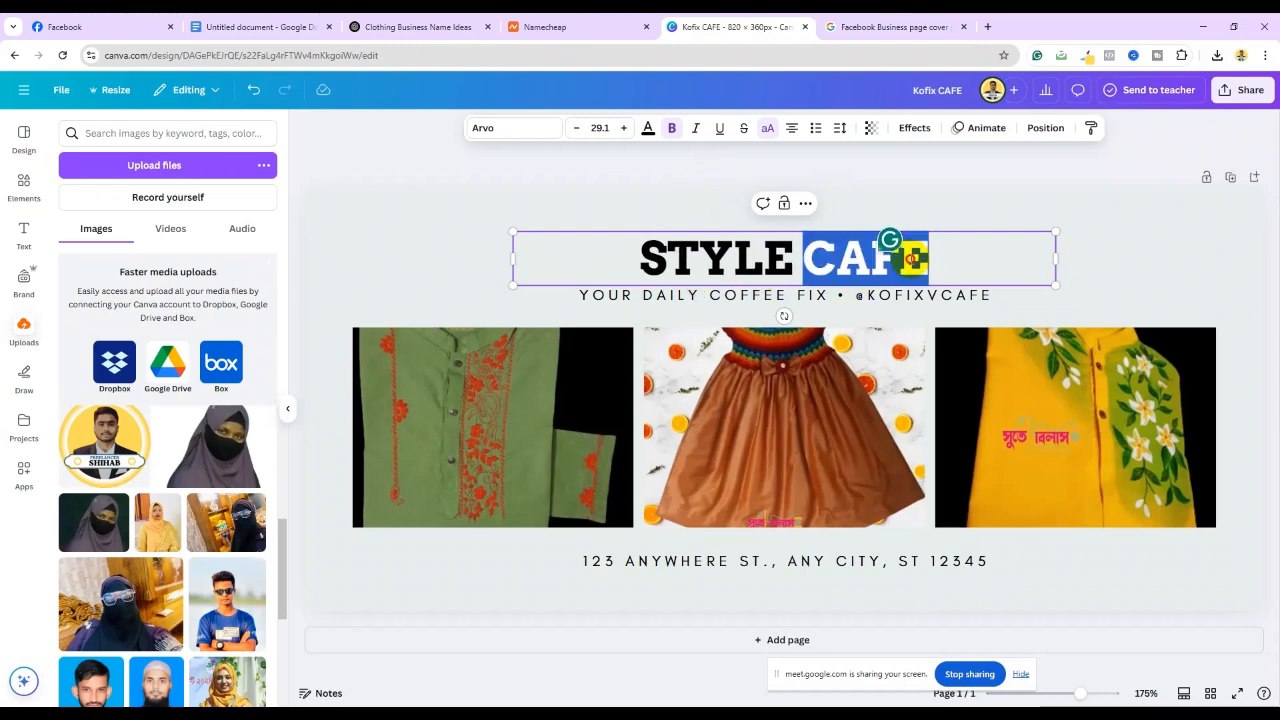
type("SPH")
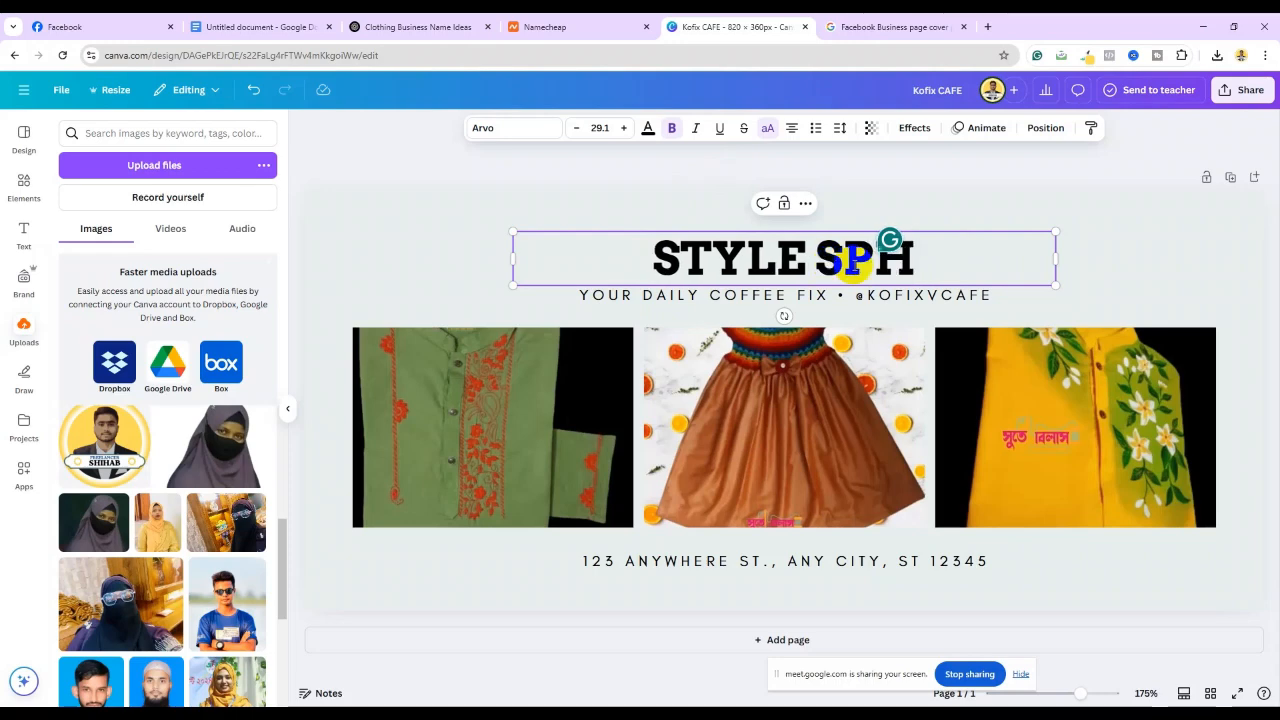
type("ERE")
left_click(1112, 252)
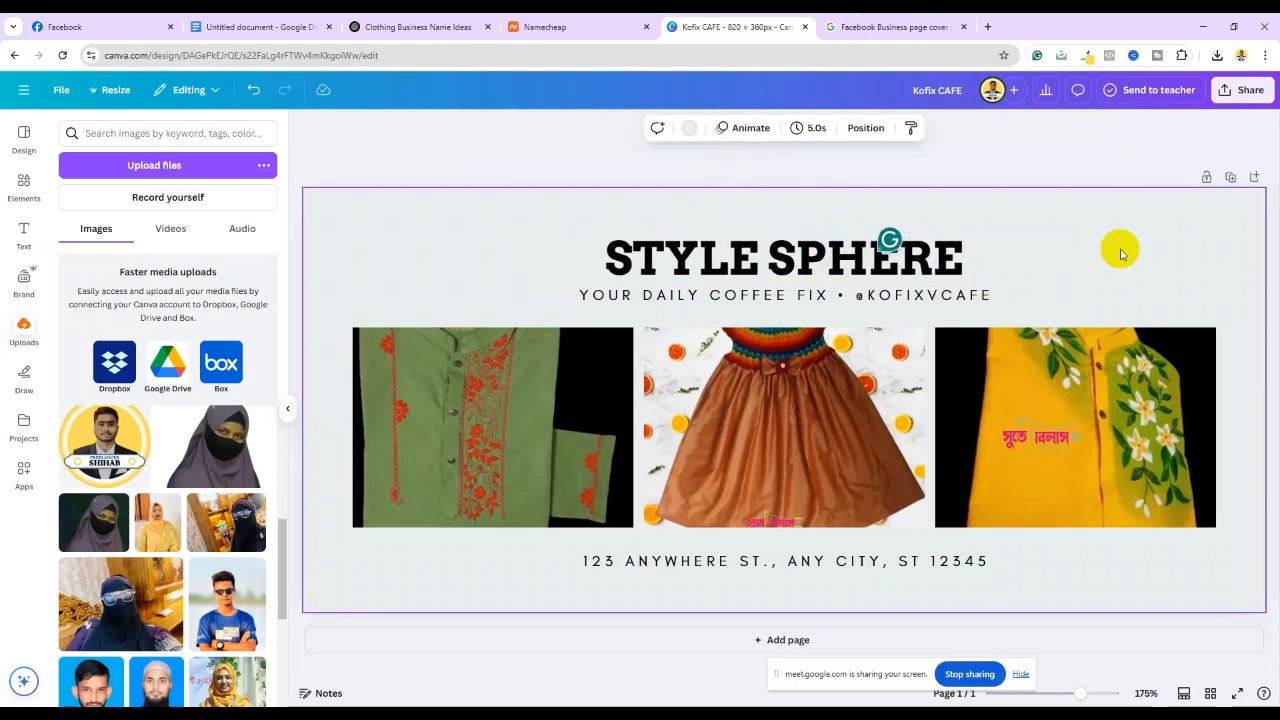
left_click(110, 22)
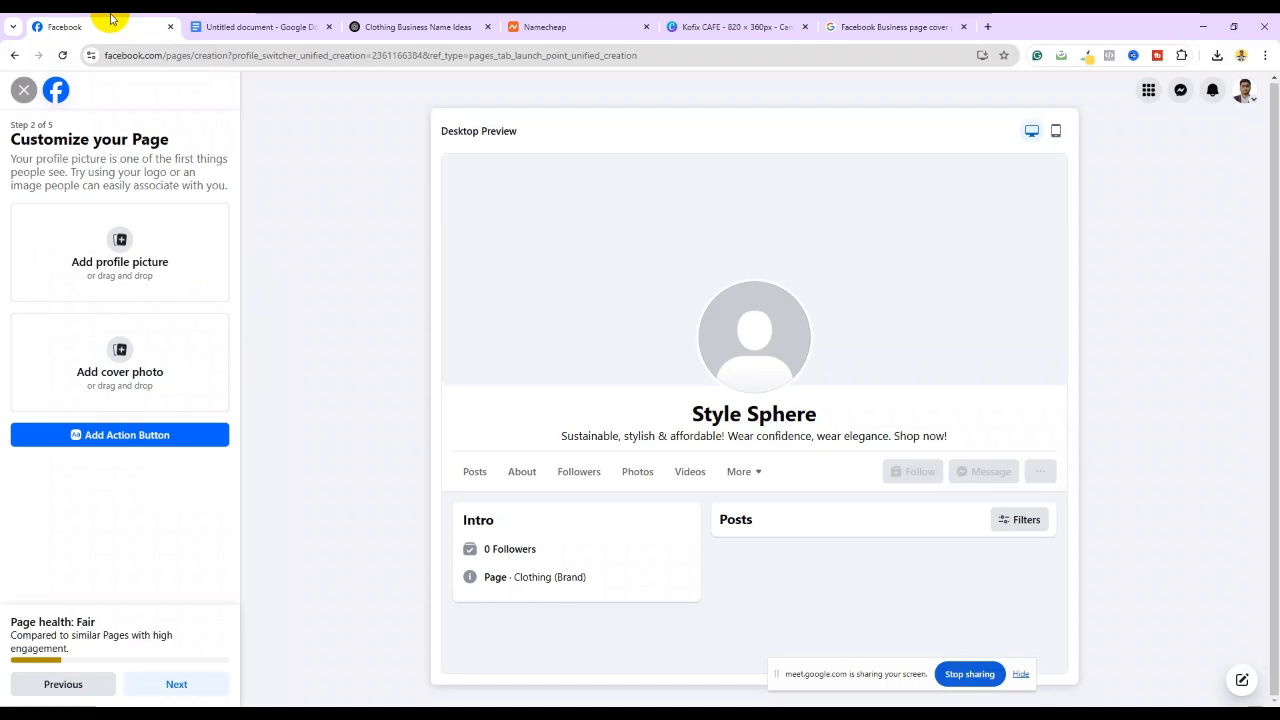
left_click(670, 30)
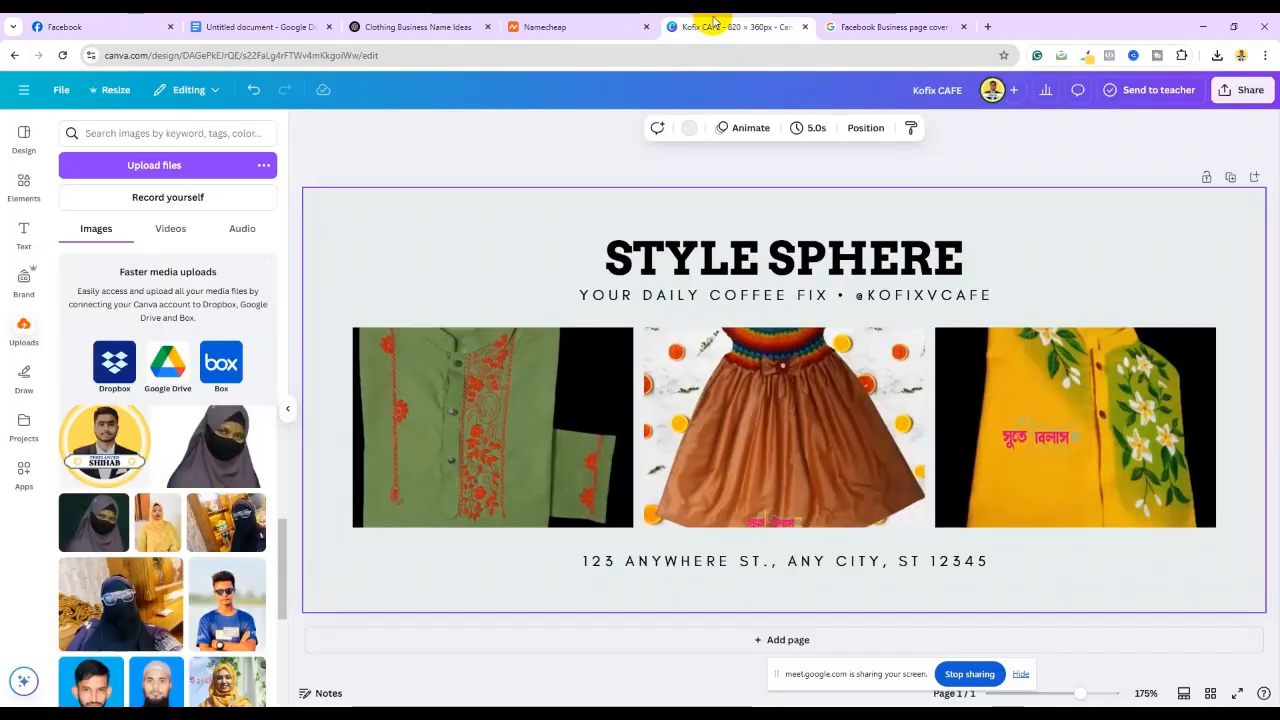
left_click(940, 250)
Reposition the STYLE SPHERE title and switch its font to League Spartan
left_click_drag(940, 250, 966, 260)
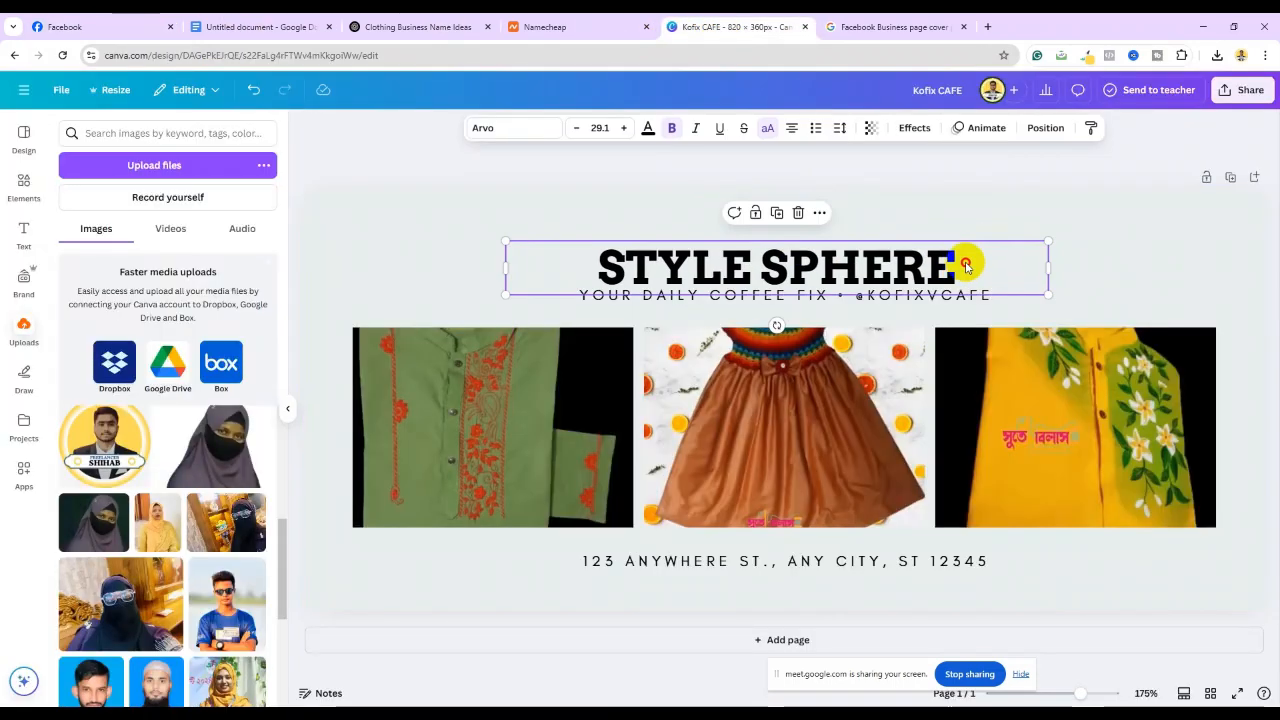
left_click_drag(789, 249, 786, 240)
left_click(873, 248)
left_click_drag(966, 254, 588, 254)
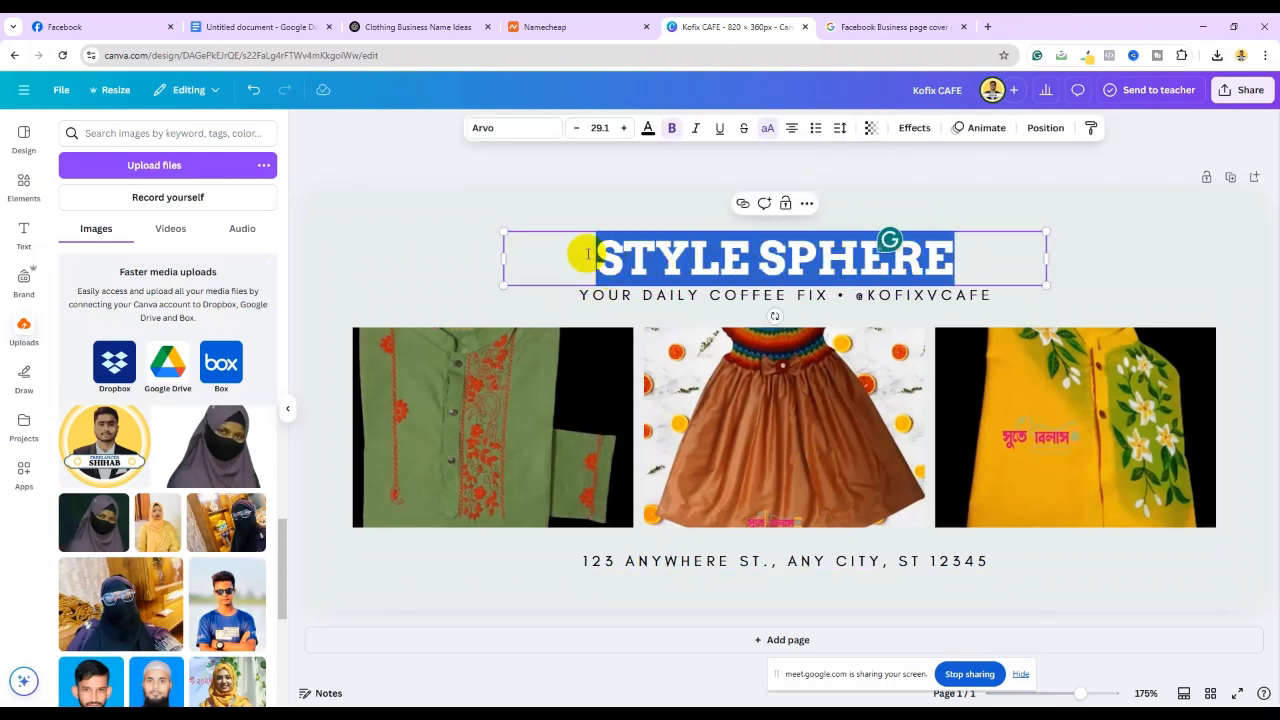
left_click(530, 131)
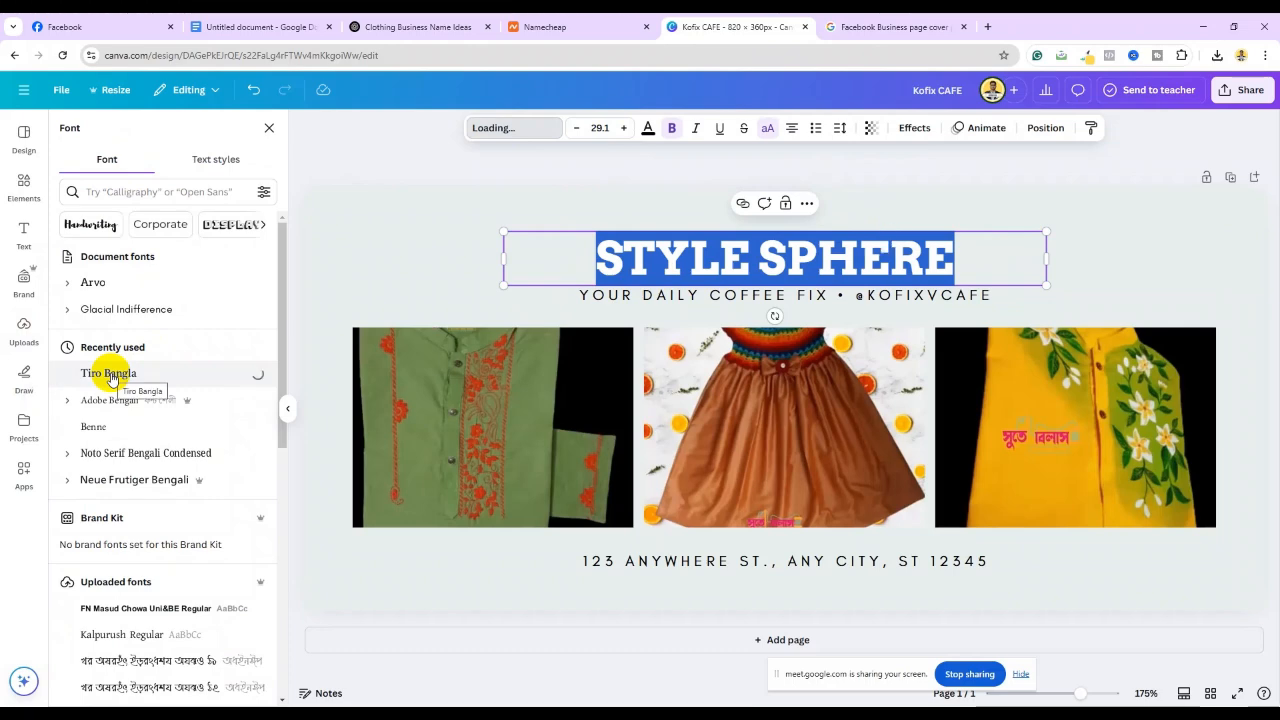
scroll(105, 400, "down", 4)
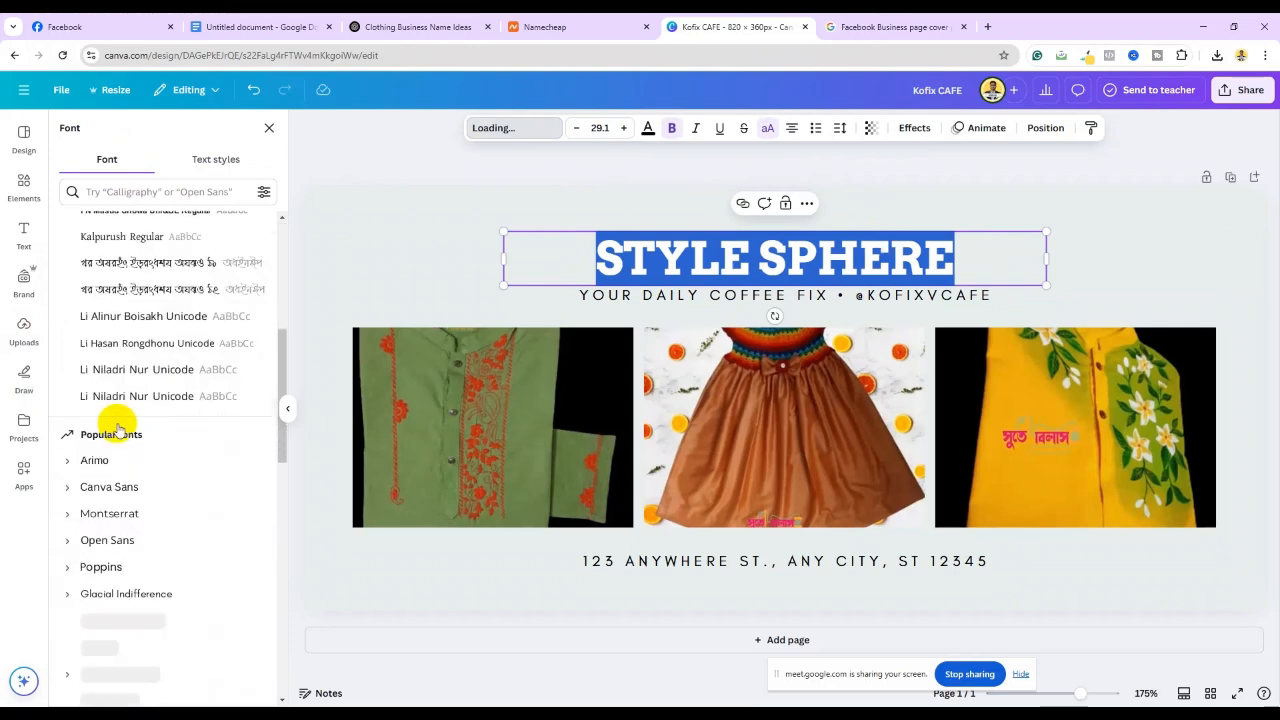
scroll(117, 428, "down", 2)
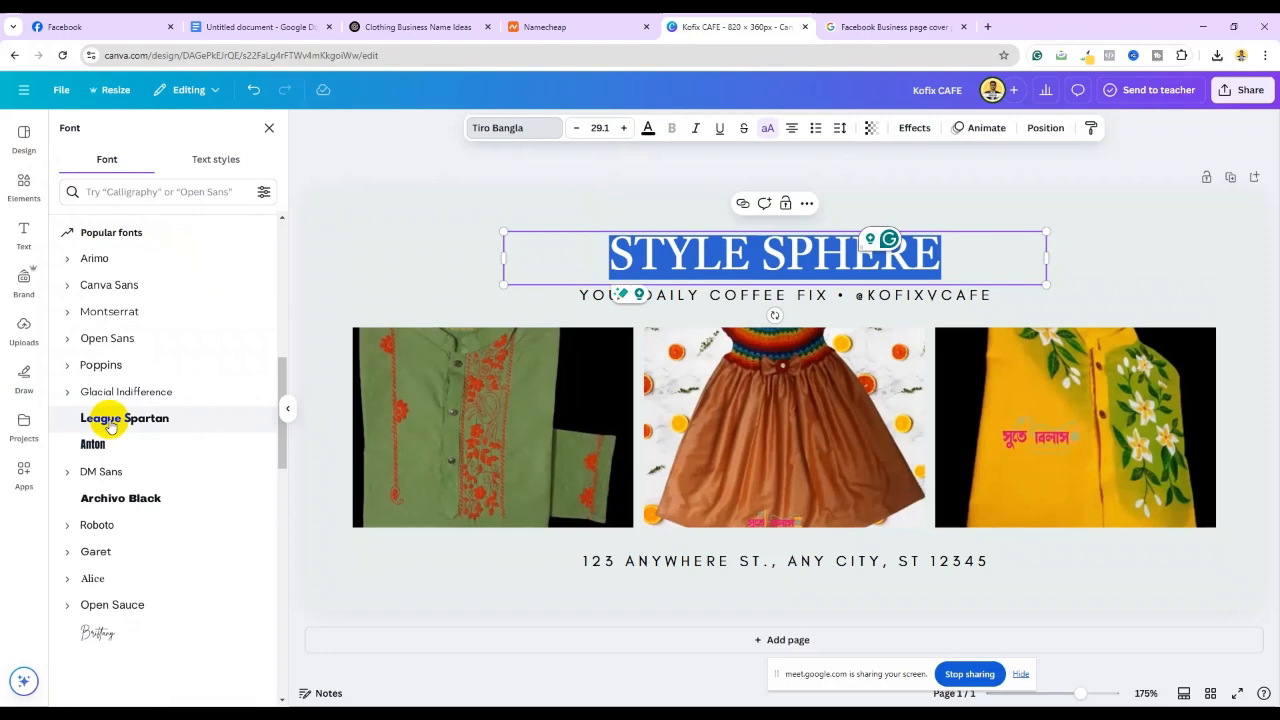
left_click(110, 424)
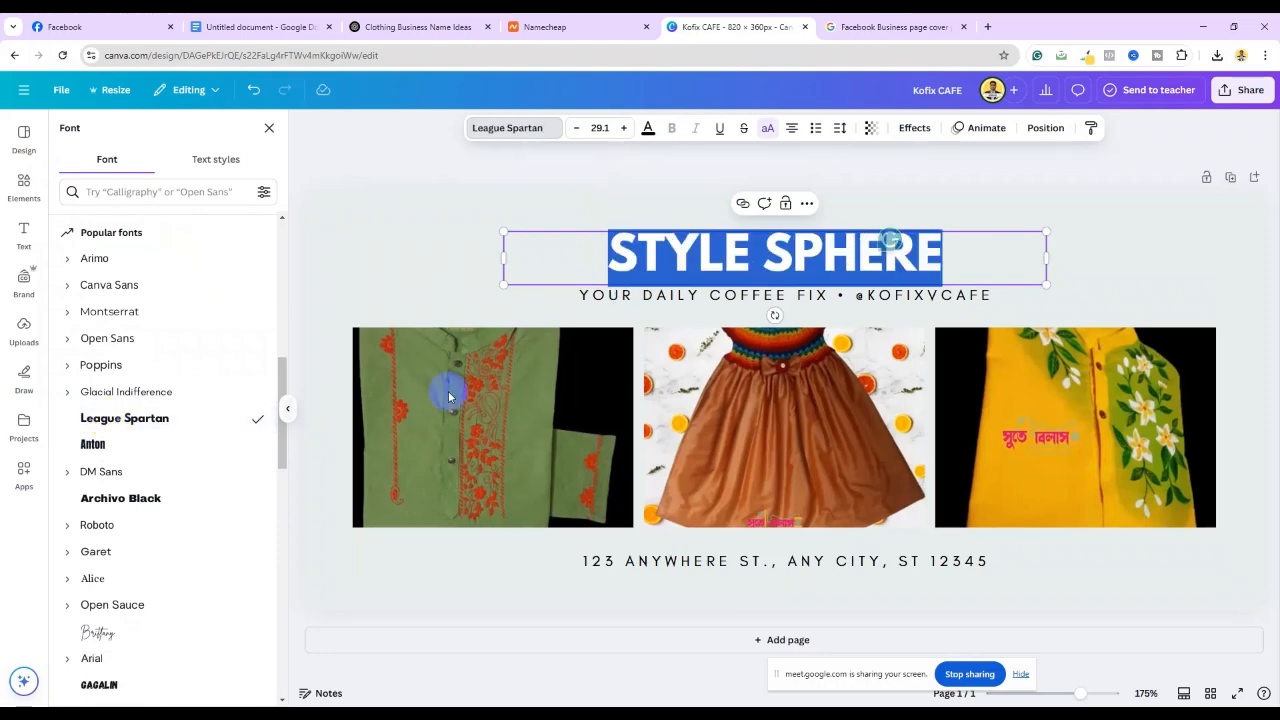
left_click(1100, 235)
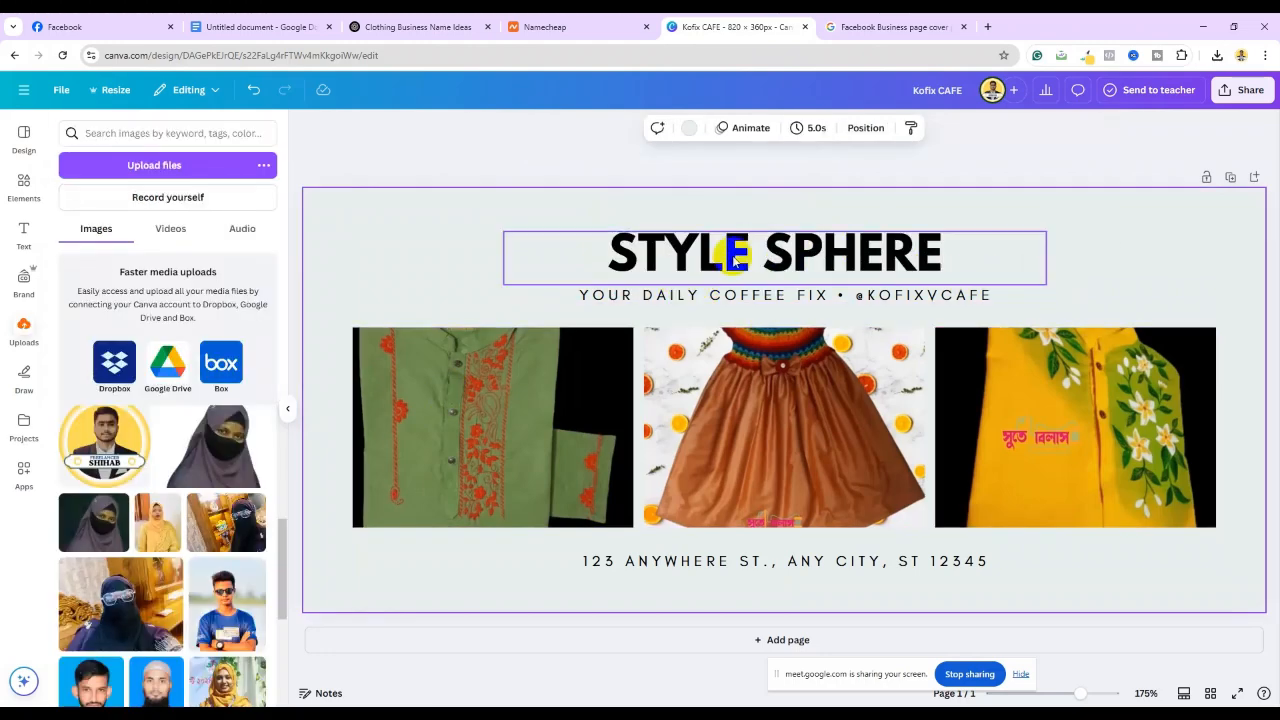
Colour the STYLE SPHERE heading bright red
left_click(760, 251)
left_click(608, 248)
left_click_drag(600, 248, 957, 243)
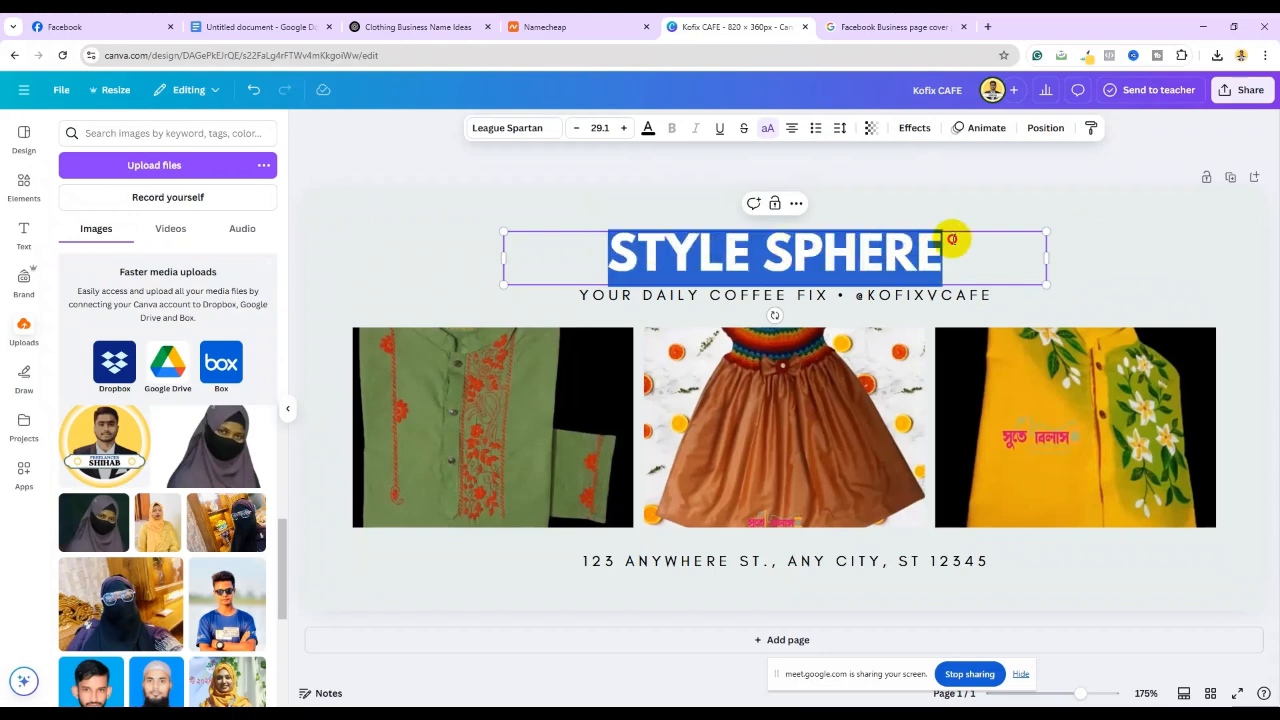
left_click(646, 128)
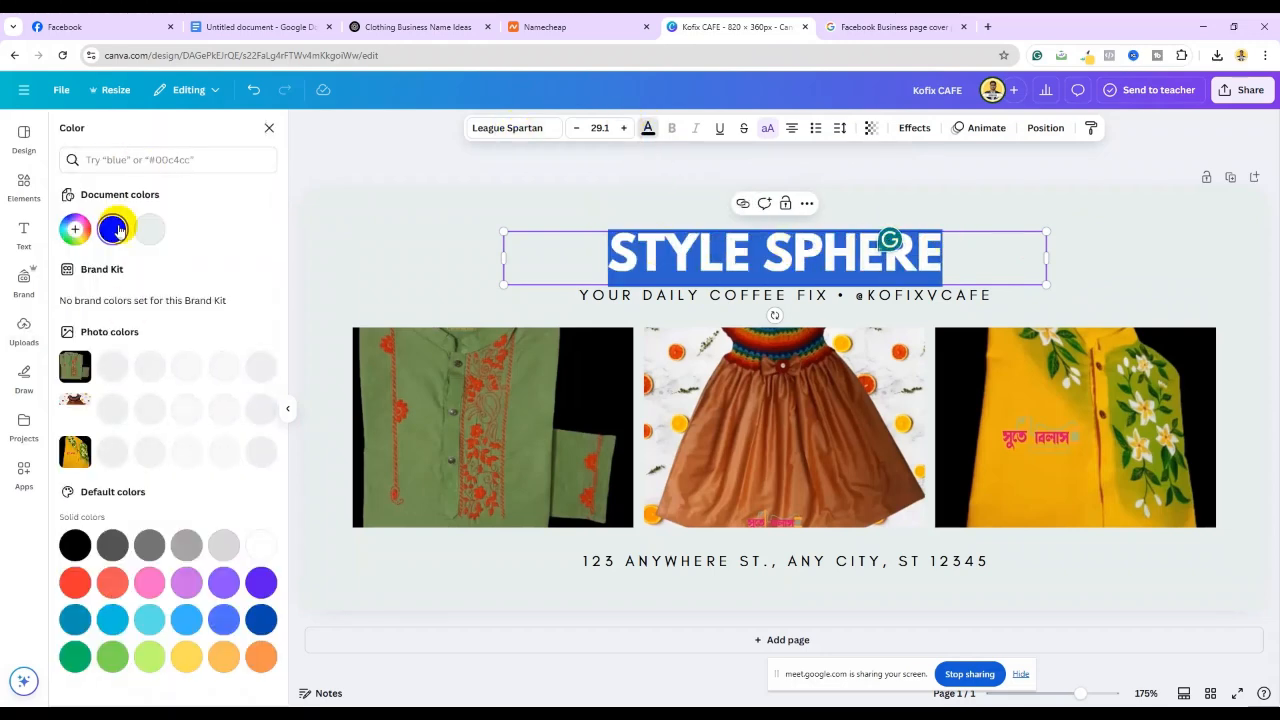
left_click(74, 583)
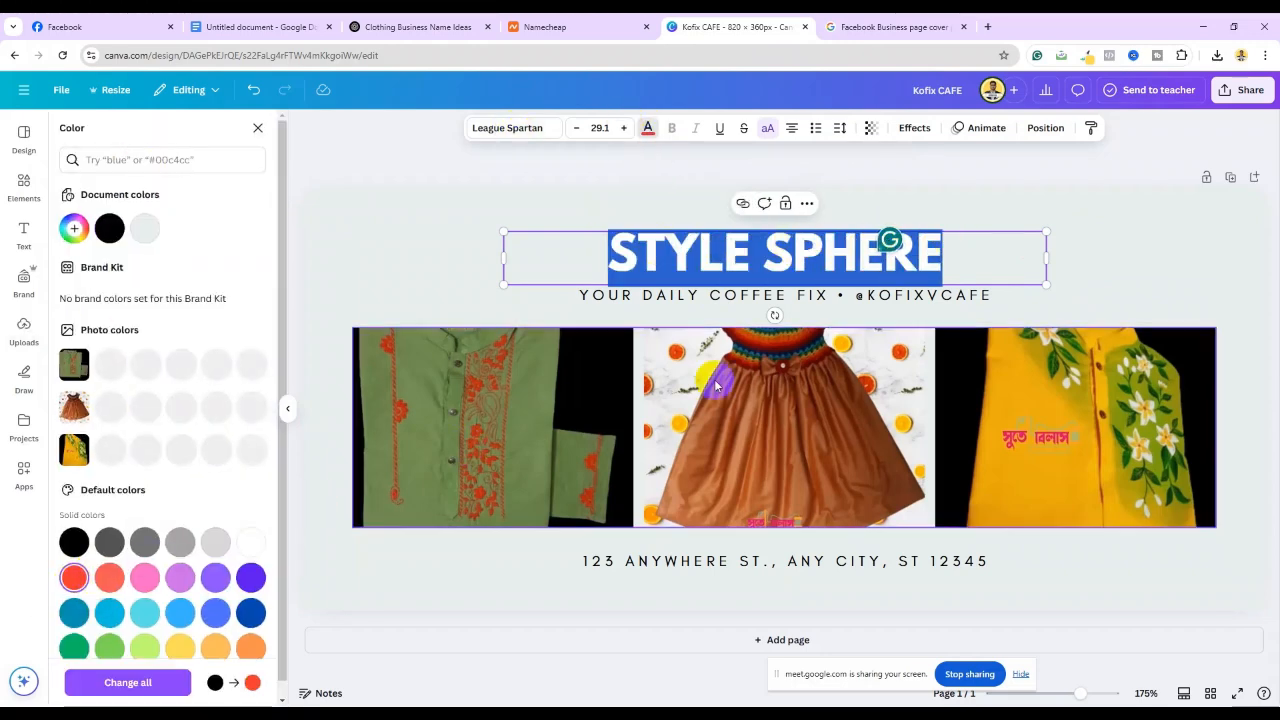
key("Escape")
left_click(1176, 268)
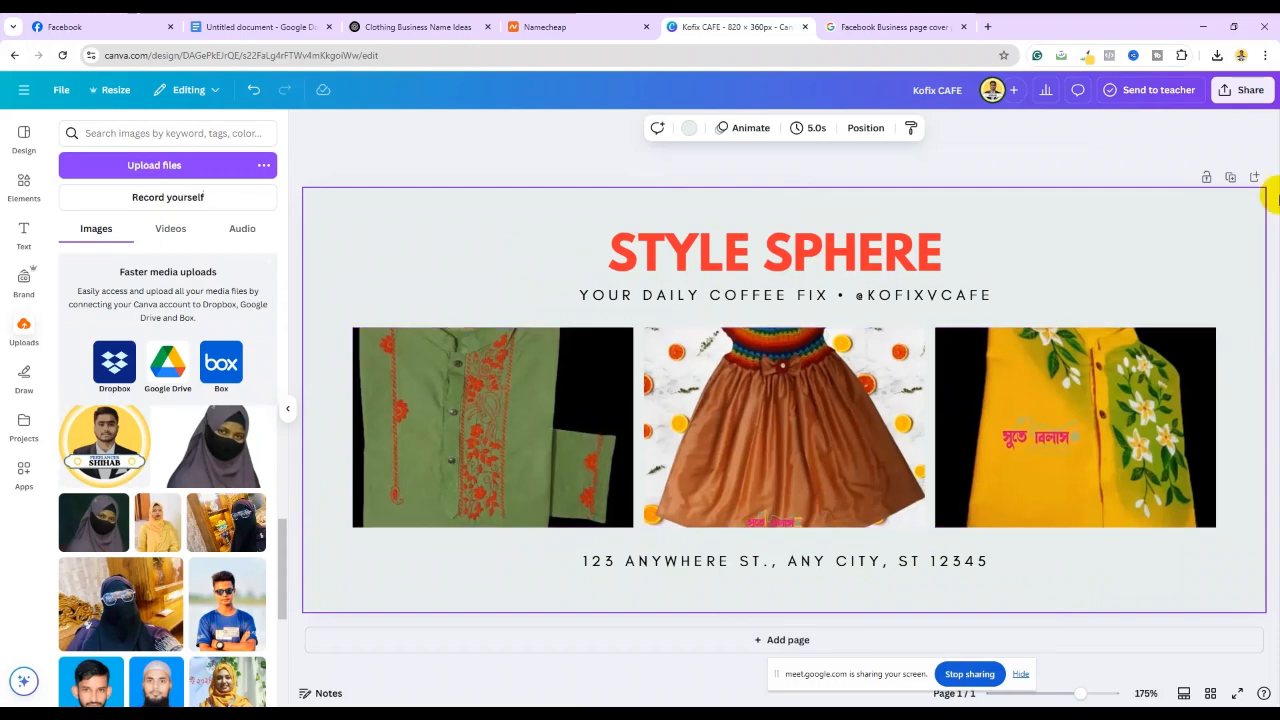
Download the Style Sphere cover design as a PNG
left_click(1244, 99)
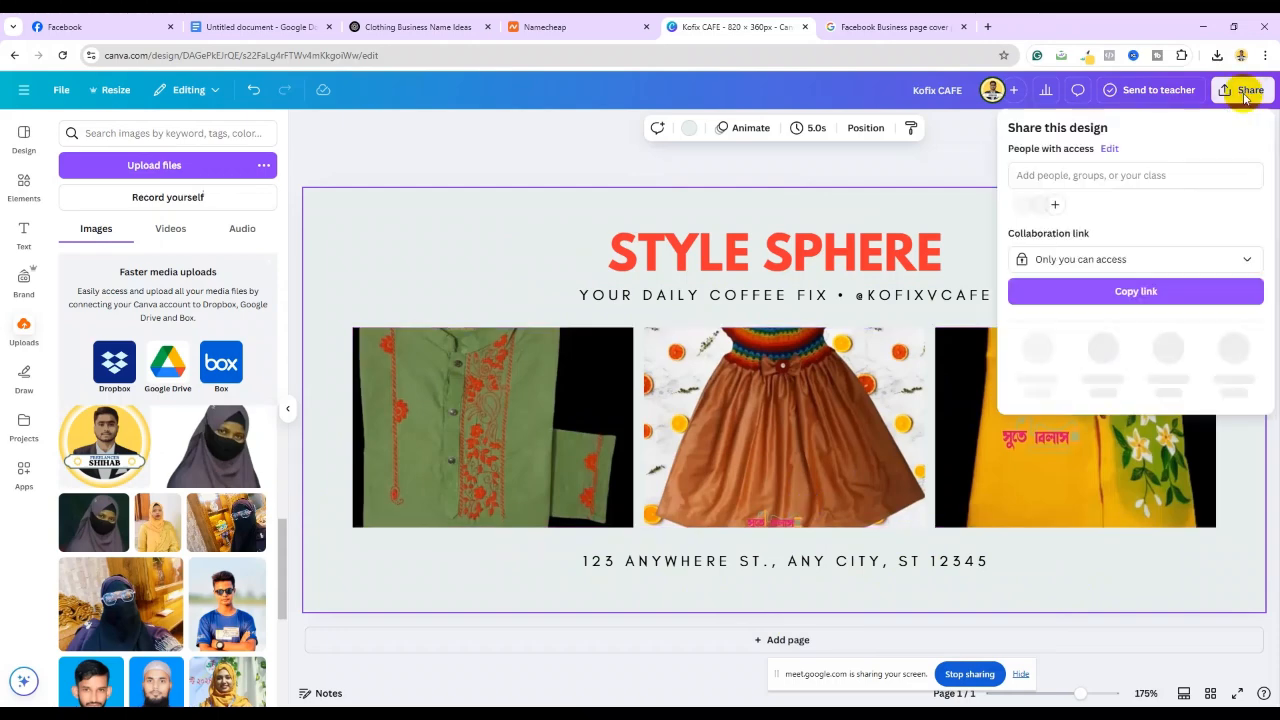
left_click(1040, 355)
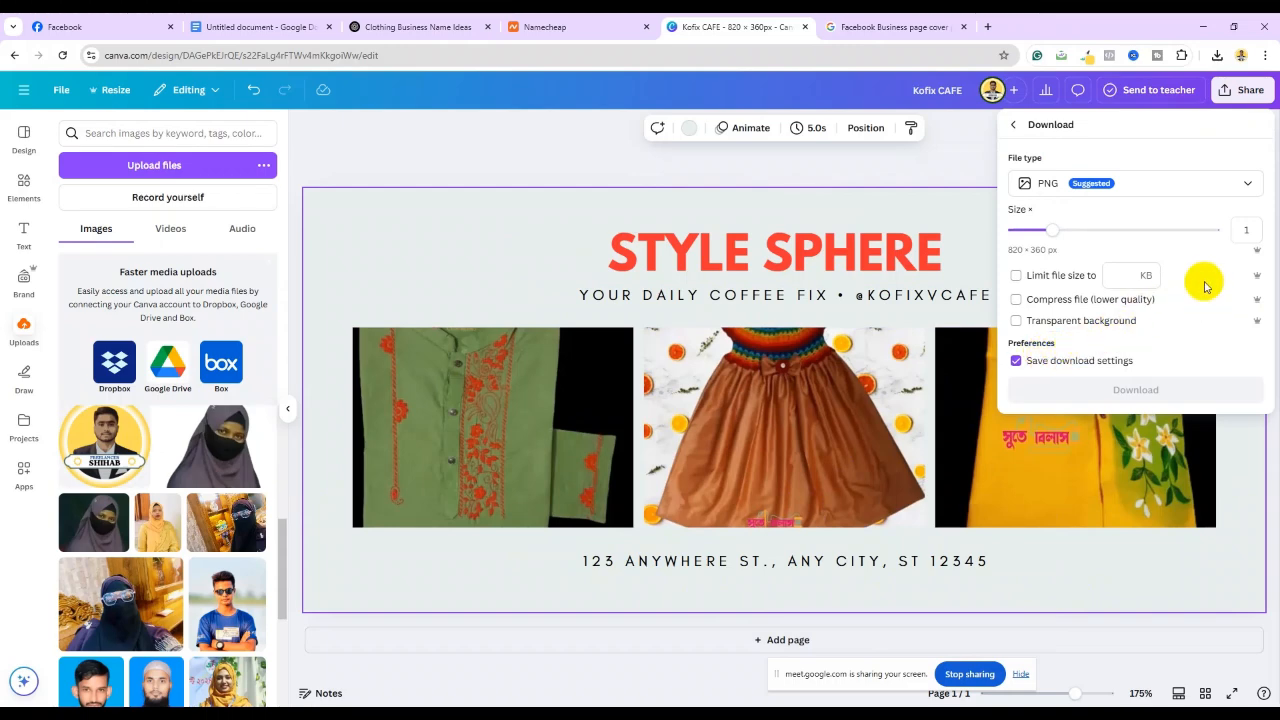
left_click(1134, 392)
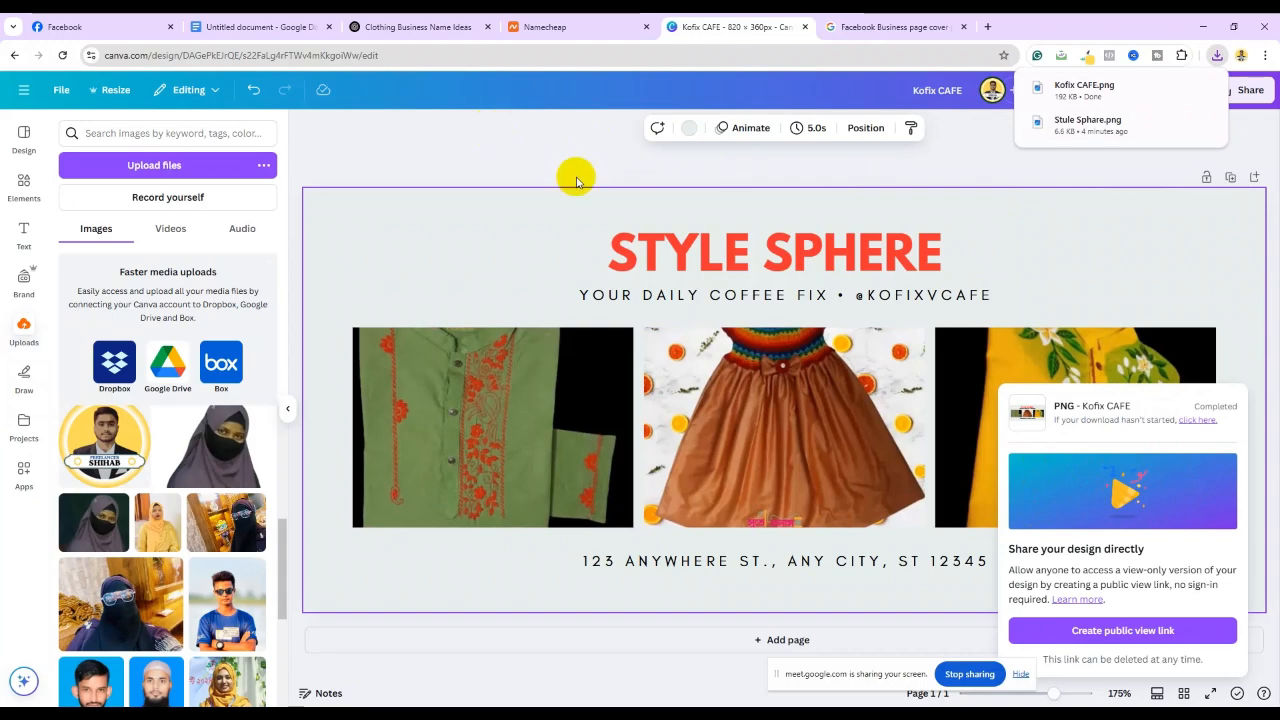
Close the Canva, Google and Namecheap tabs and return to the Facebook page setup
left_click(805, 27)
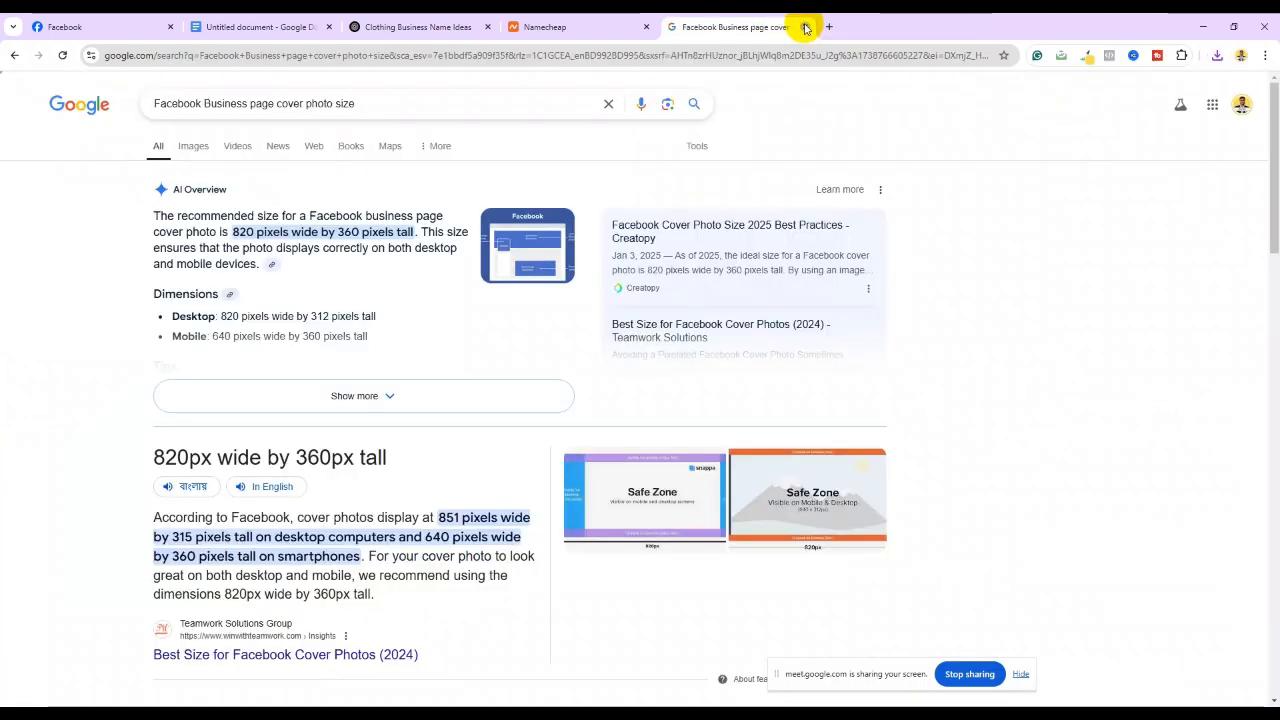
left_click(805, 27)
left_click(385, 25)
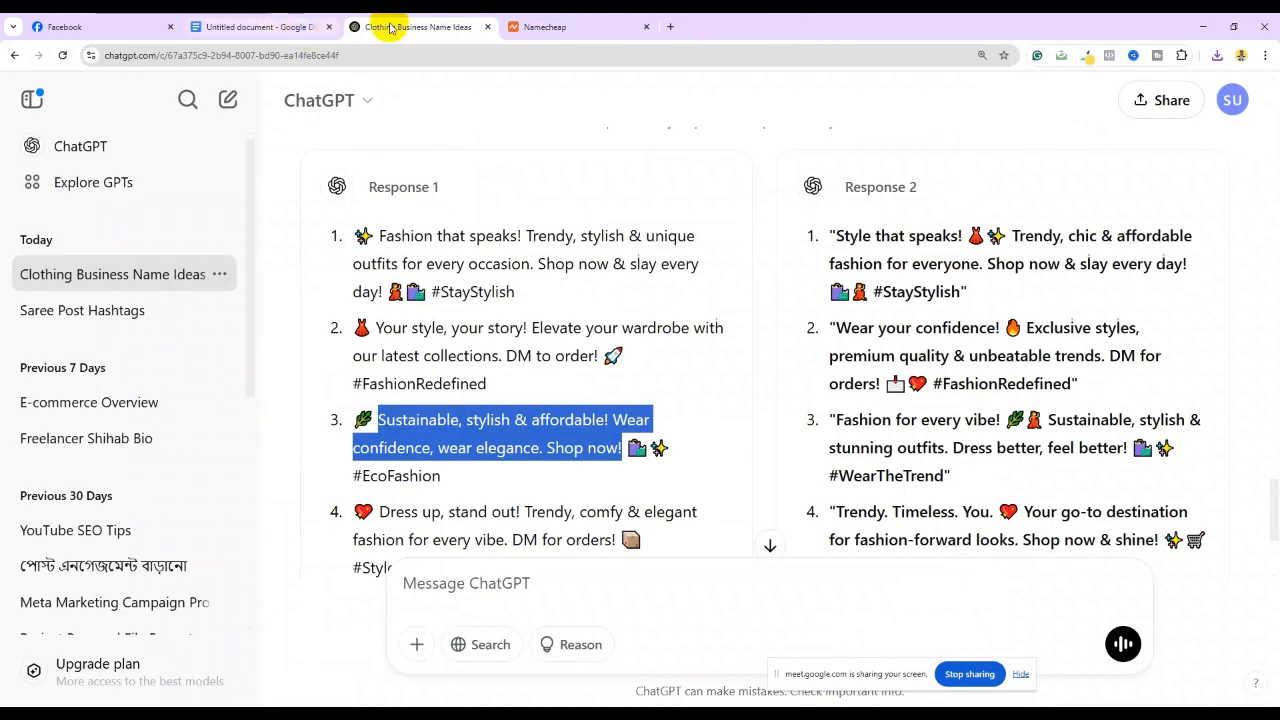
left_click(647, 27)
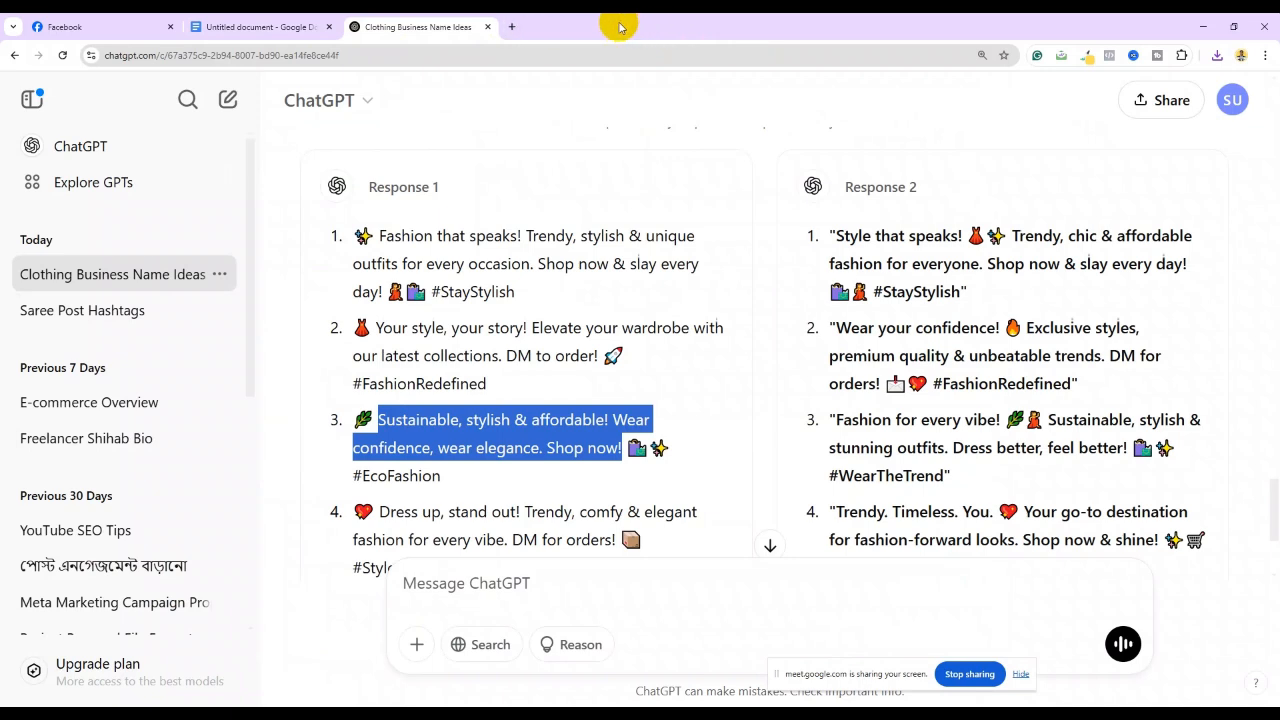
left_click(117, 25)
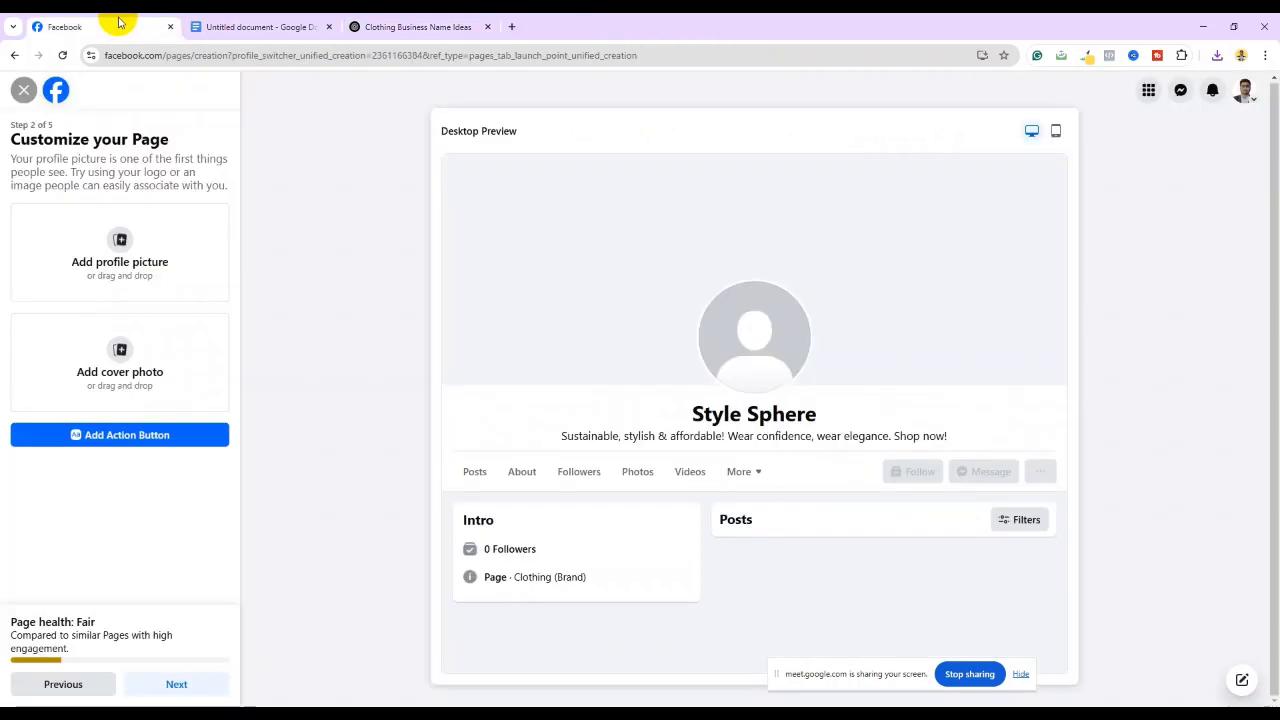
Set Stule Sphare.png from Downloads as the page's profile picture
left_click(121, 242)
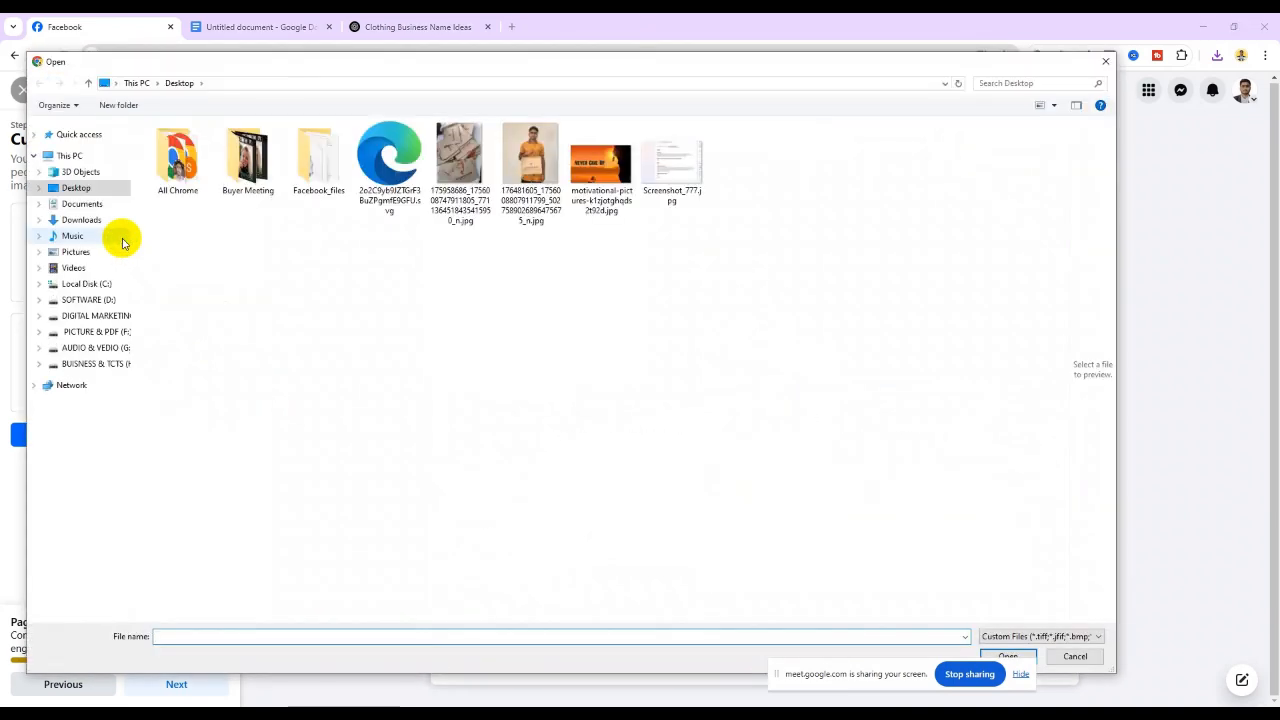
left_click(80, 220)
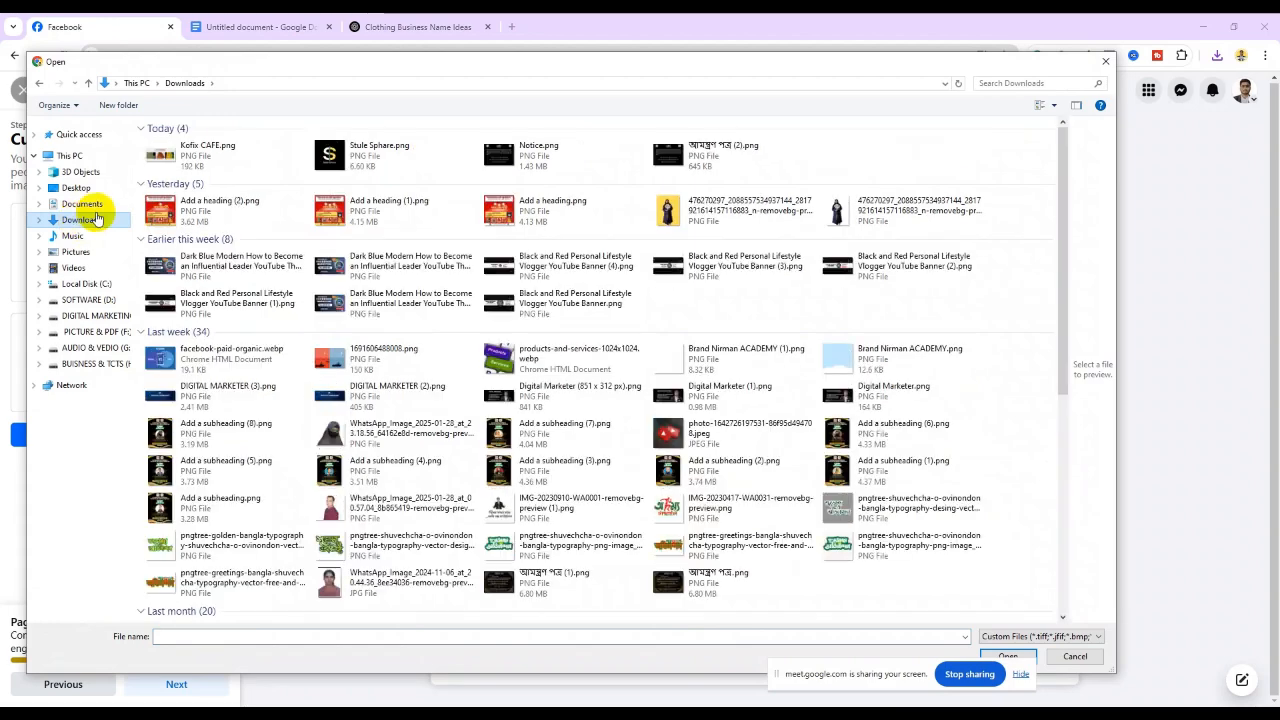
left_click(336, 163)
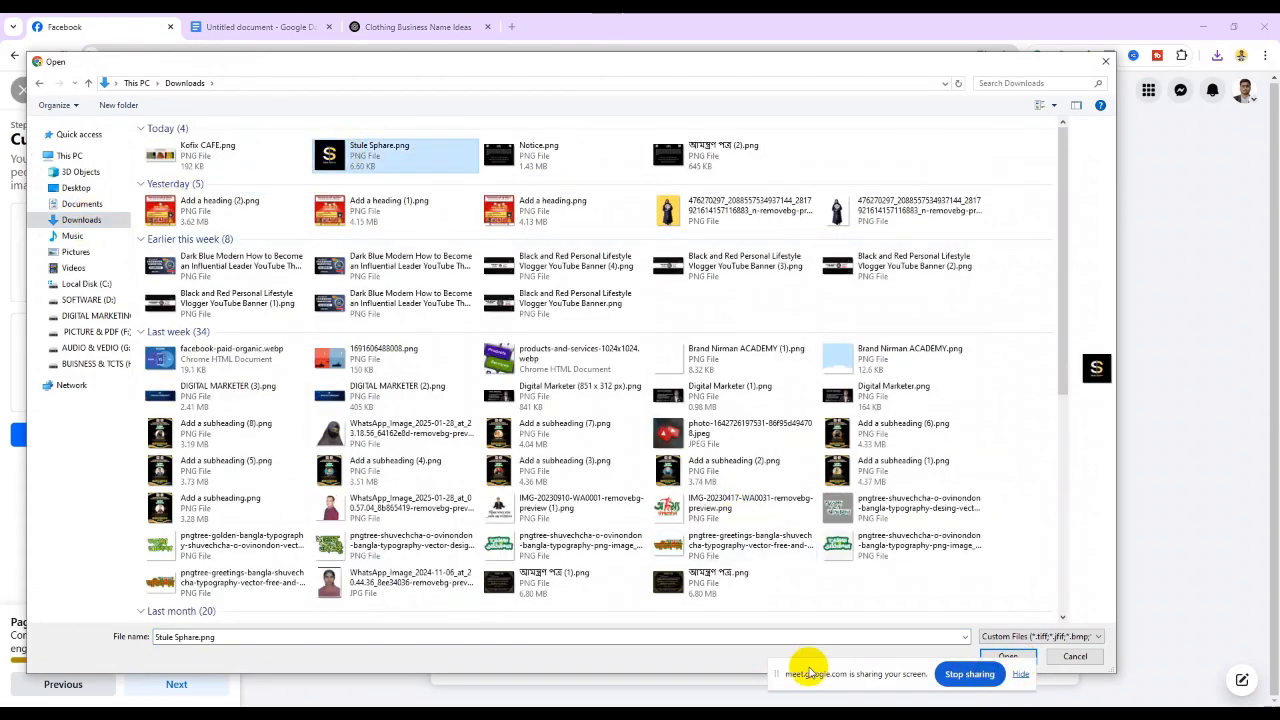
left_click(1004, 656)
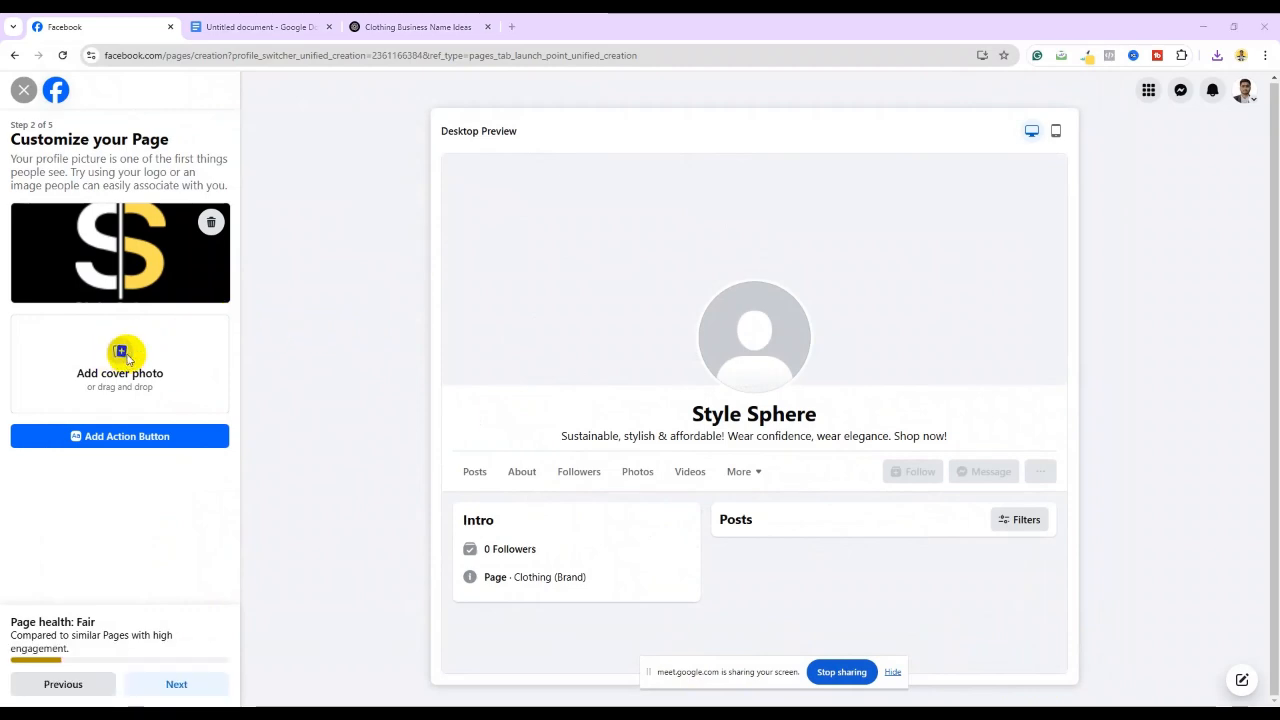
Set Kofix CAFE.png as the page's cover photo
left_click(121, 353)
left_click(222, 160)
left_click(1007, 657)
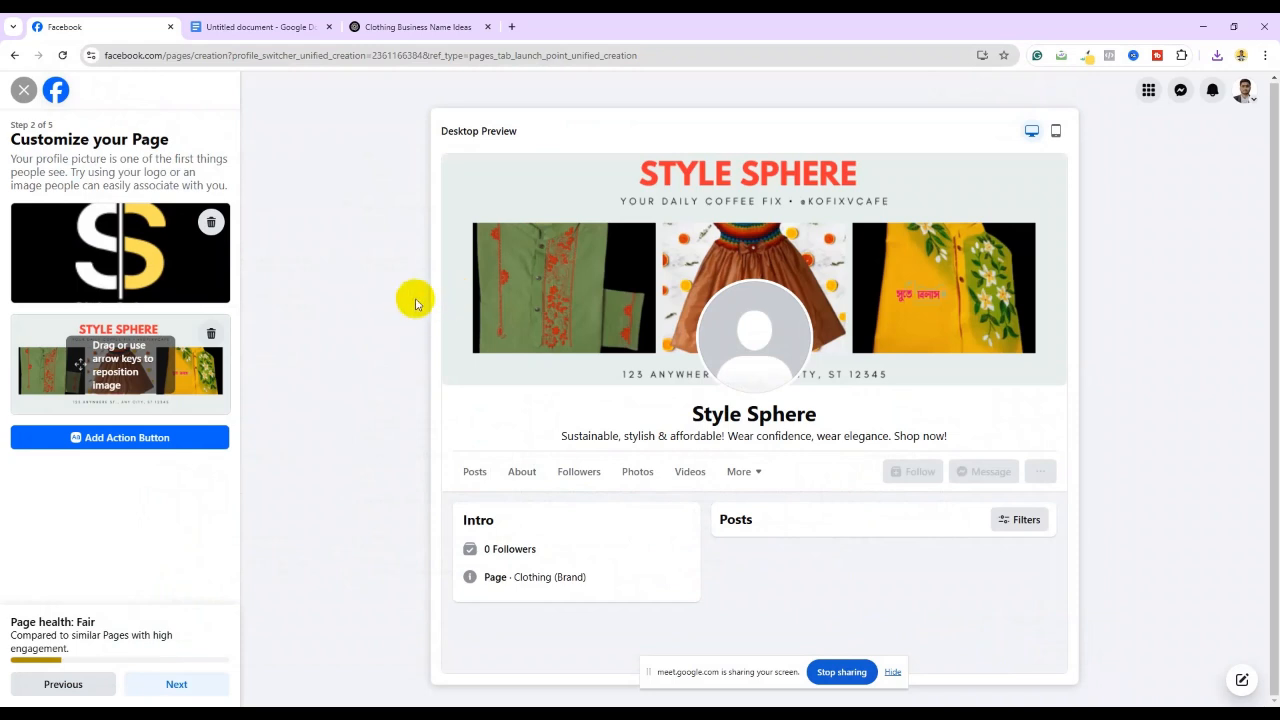
Screenshot the page preview, box the Follow and Message buttons in red, then begin the action button setup
left_click(184, 285)
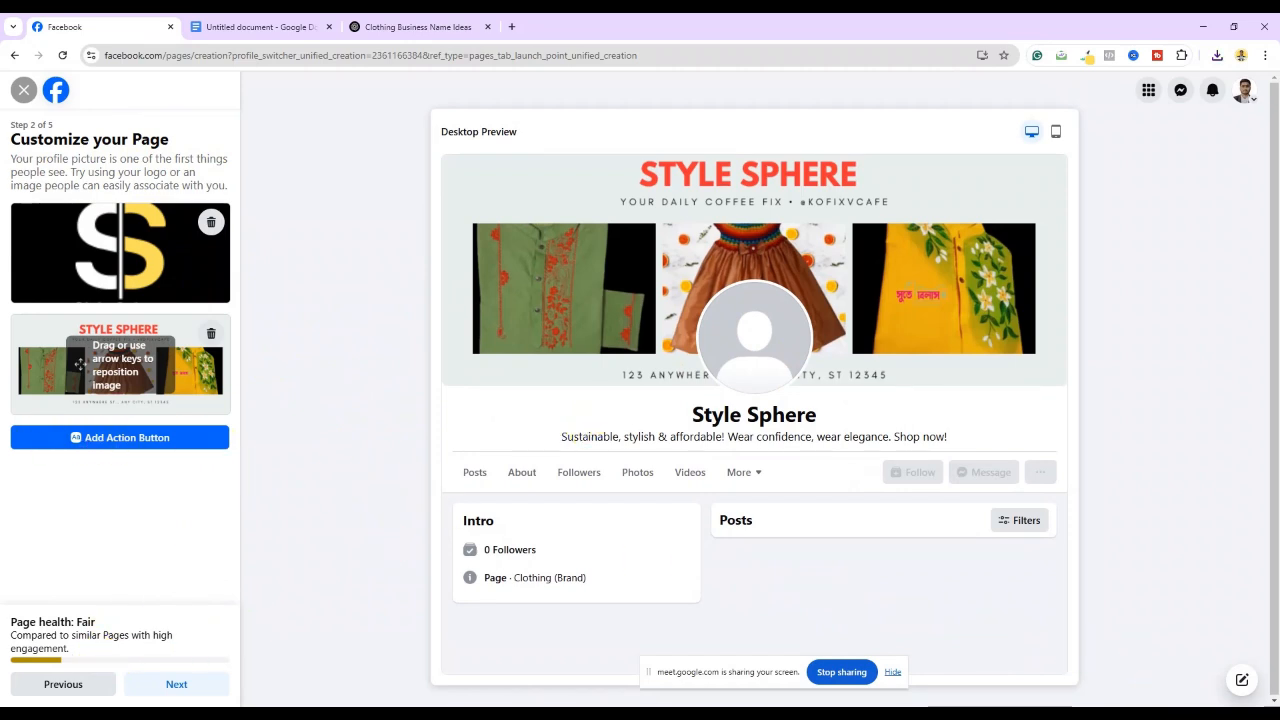
key("Print")
left_click_drag(320, 95, 1255, 705)
left_click(1269, 630)
left_click_drag(844, 447, 1067, 493)
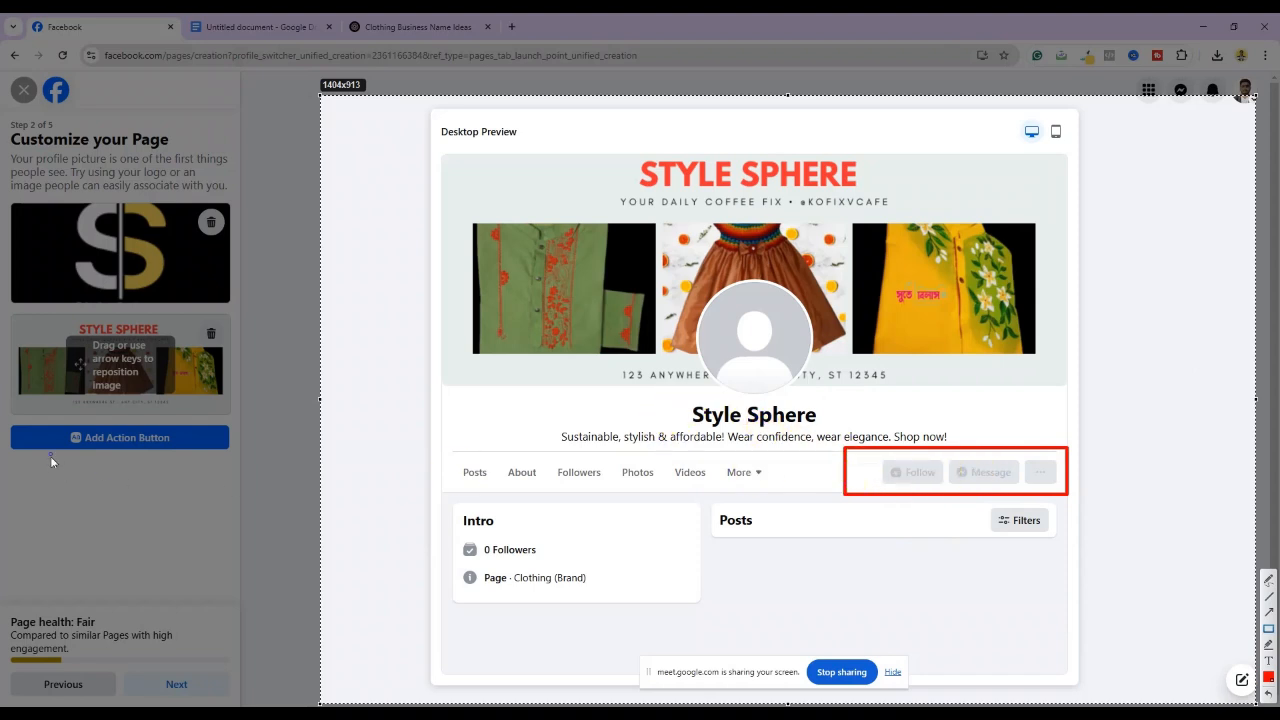
left_click(1246, 714)
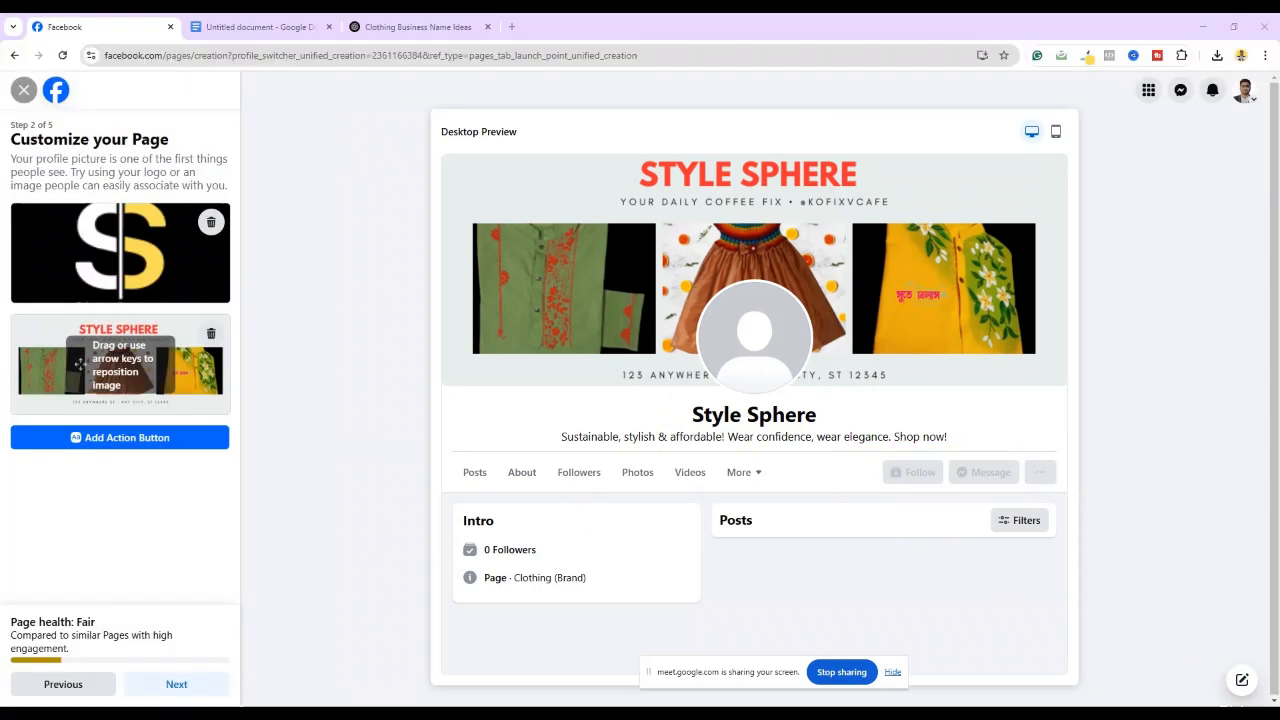
left_click(108, 438)
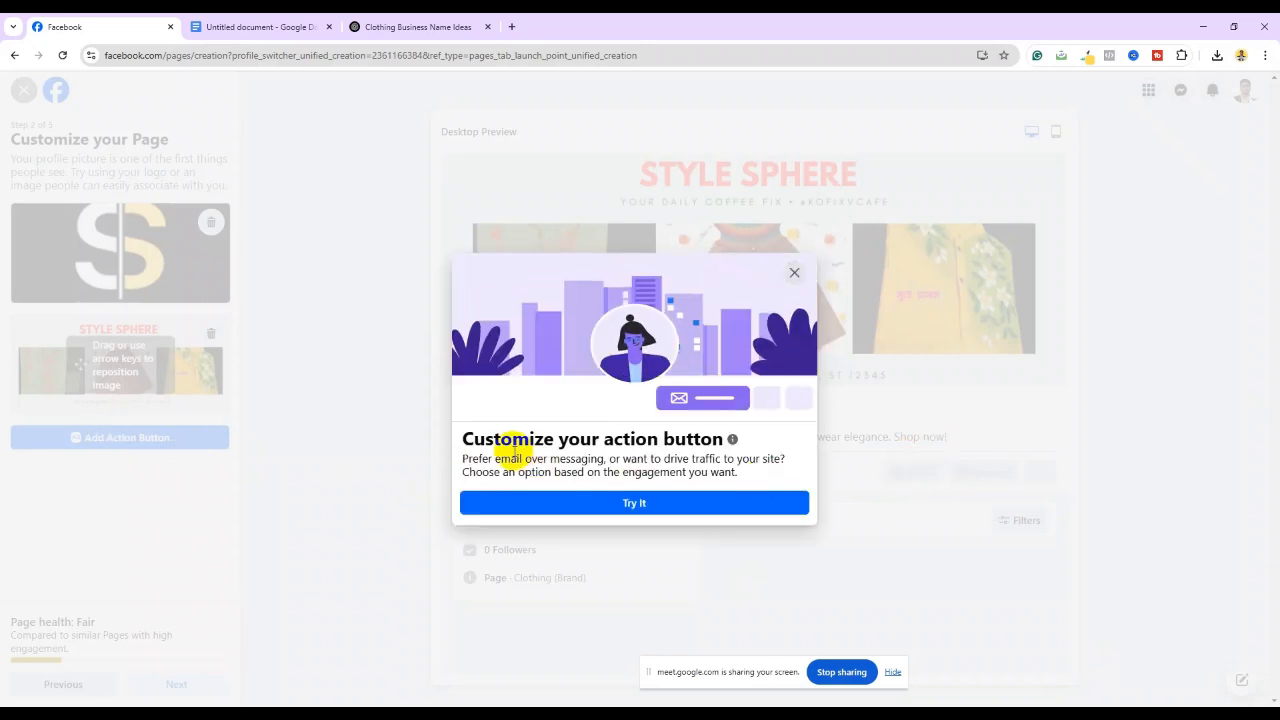
Save a Send message action button for the page and advance to the Connect WhatsApp step
left_click(634, 504)
scroll(630, 470, "down", 2)
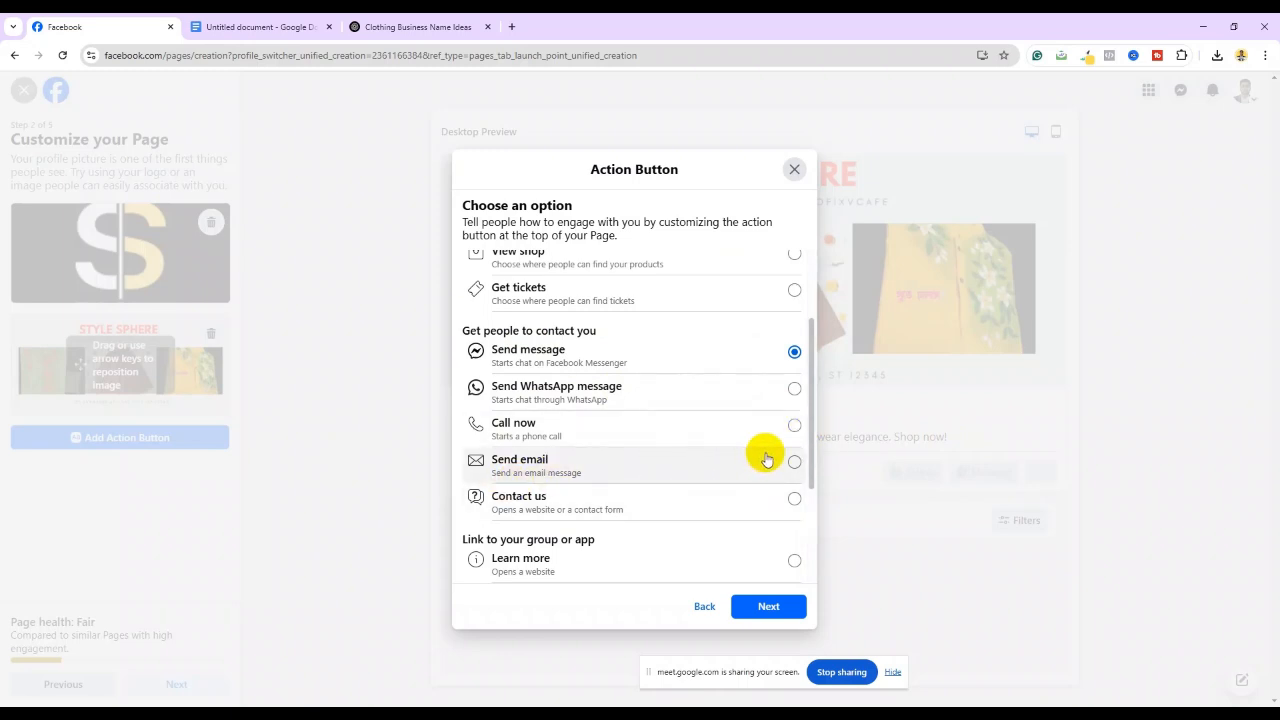
scroll(766, 459, "down", 2)
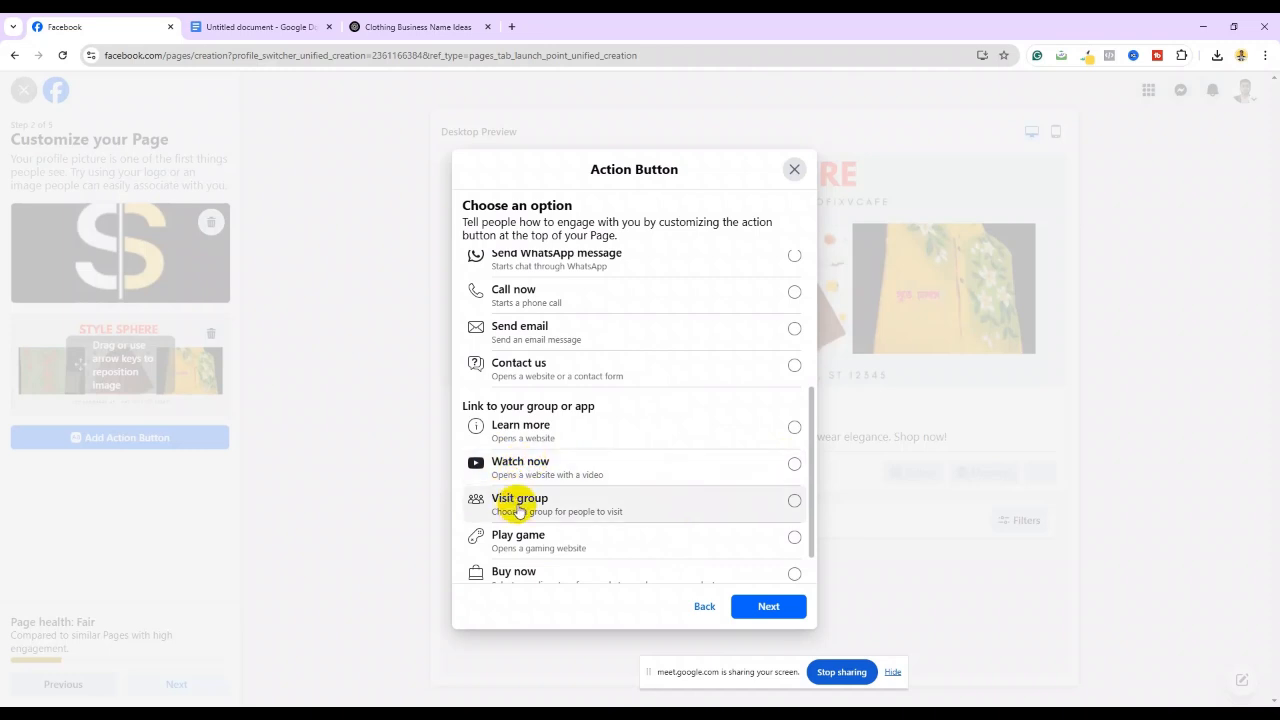
scroll(518, 510, "down", 2)
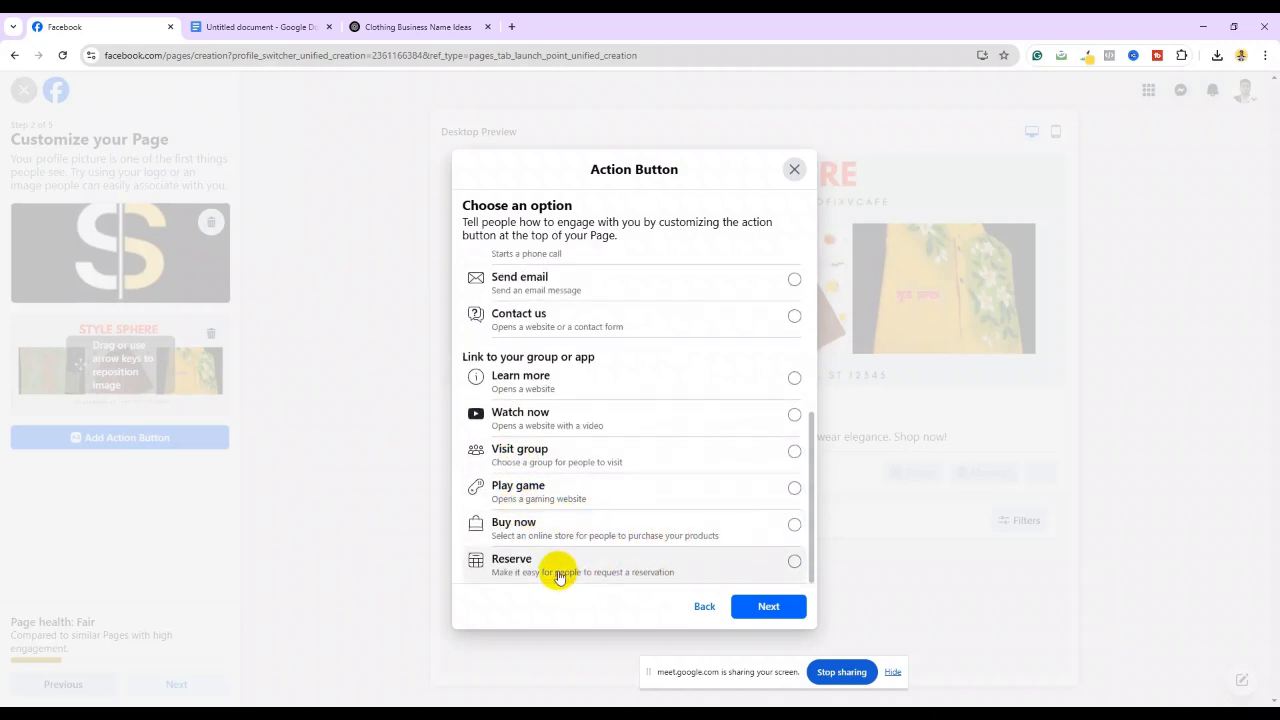
scroll(557, 545, "up", 3)
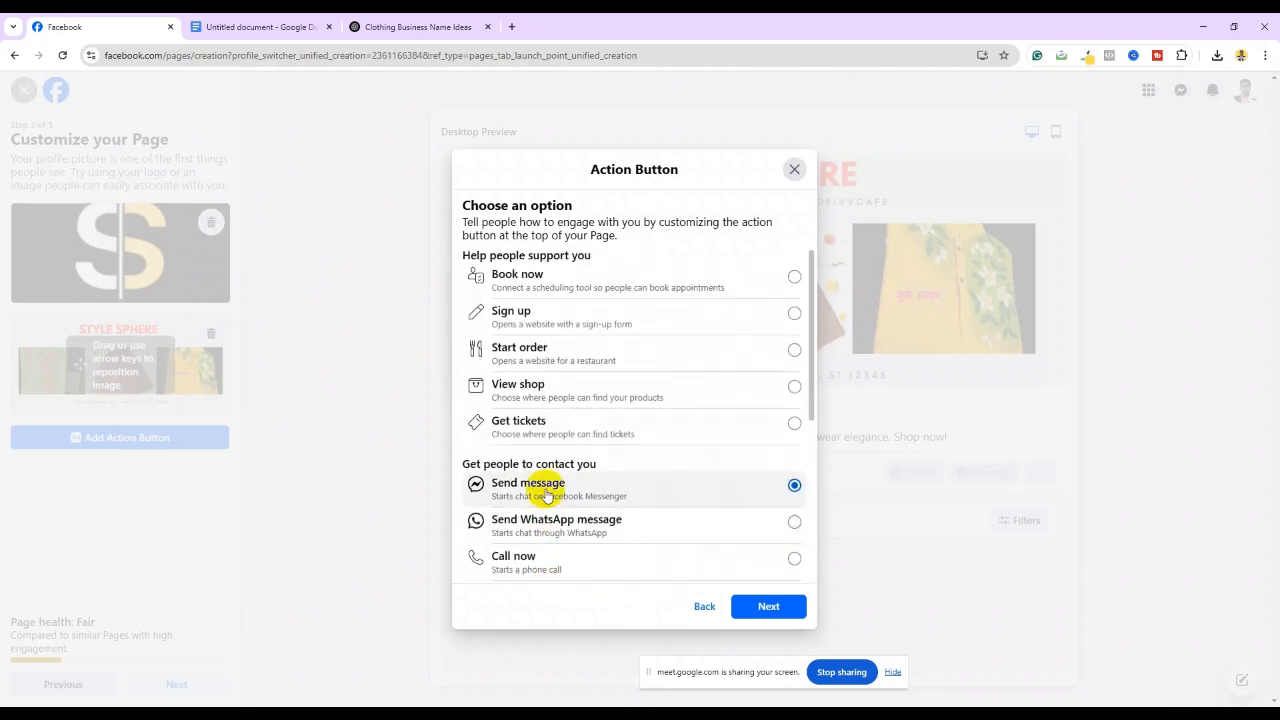
scroll(547, 490, "down", 3)
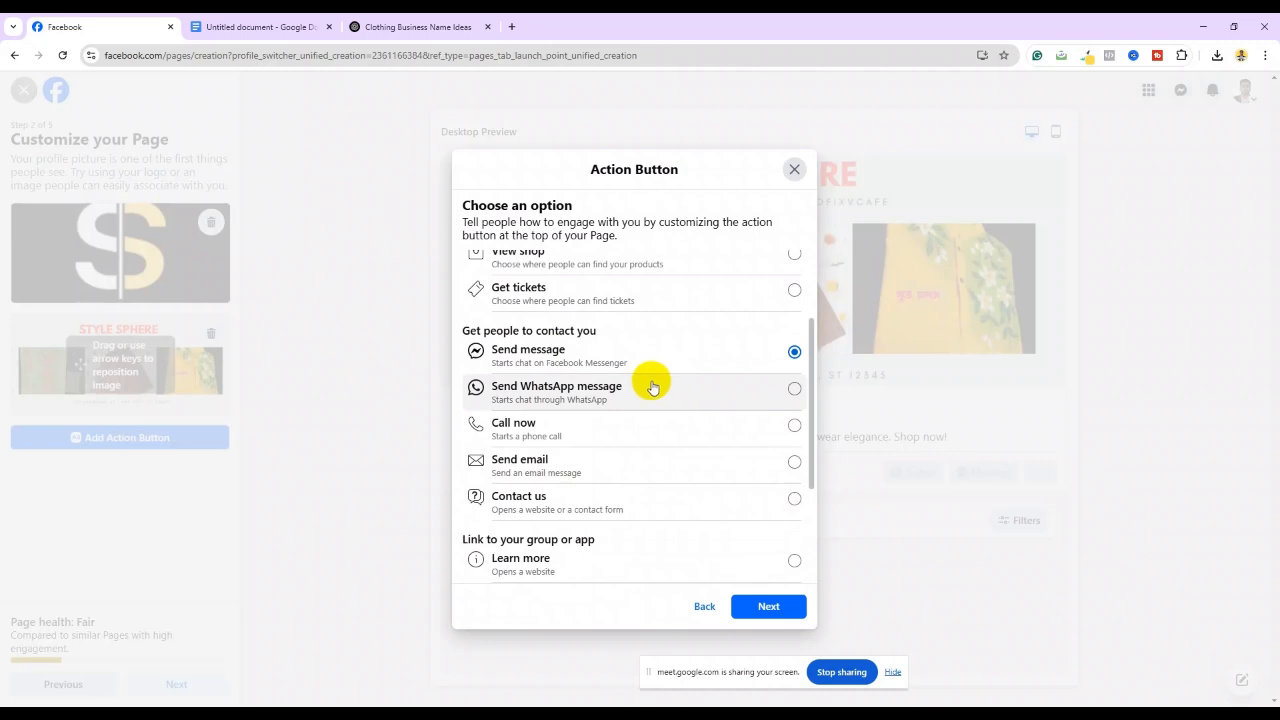
scroll(759, 361, "up", 3)
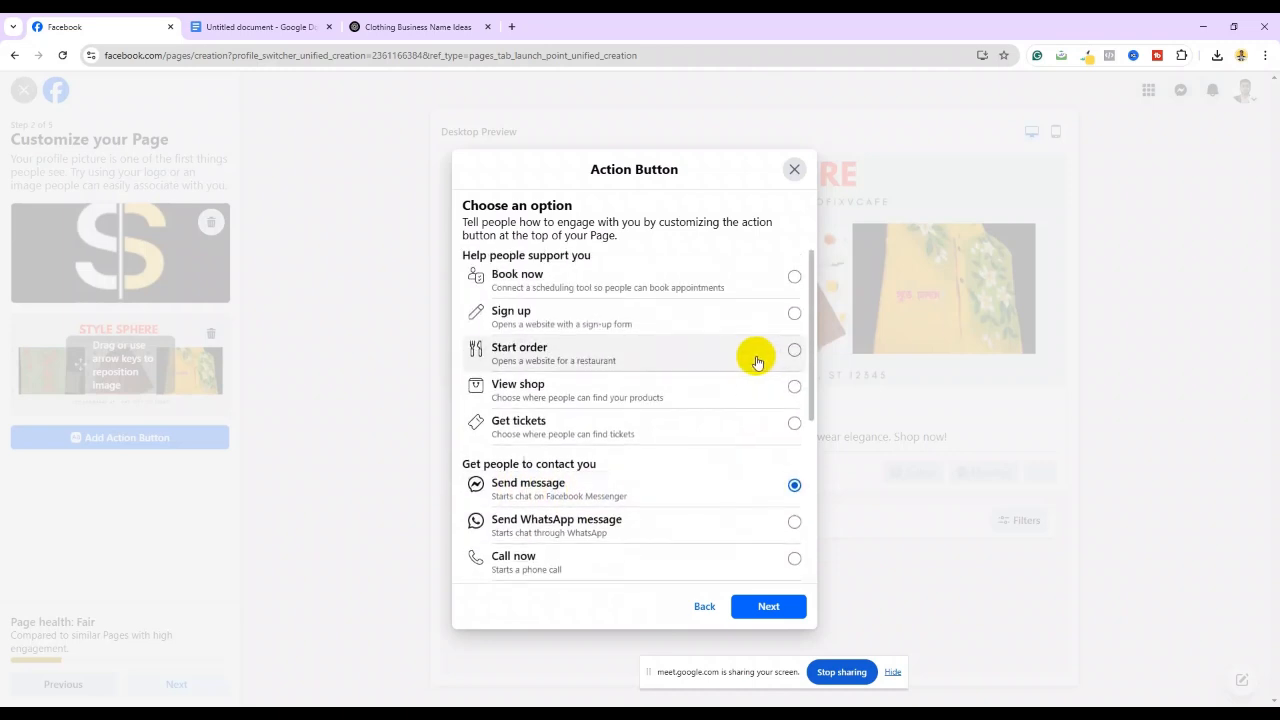
left_click(754, 605)
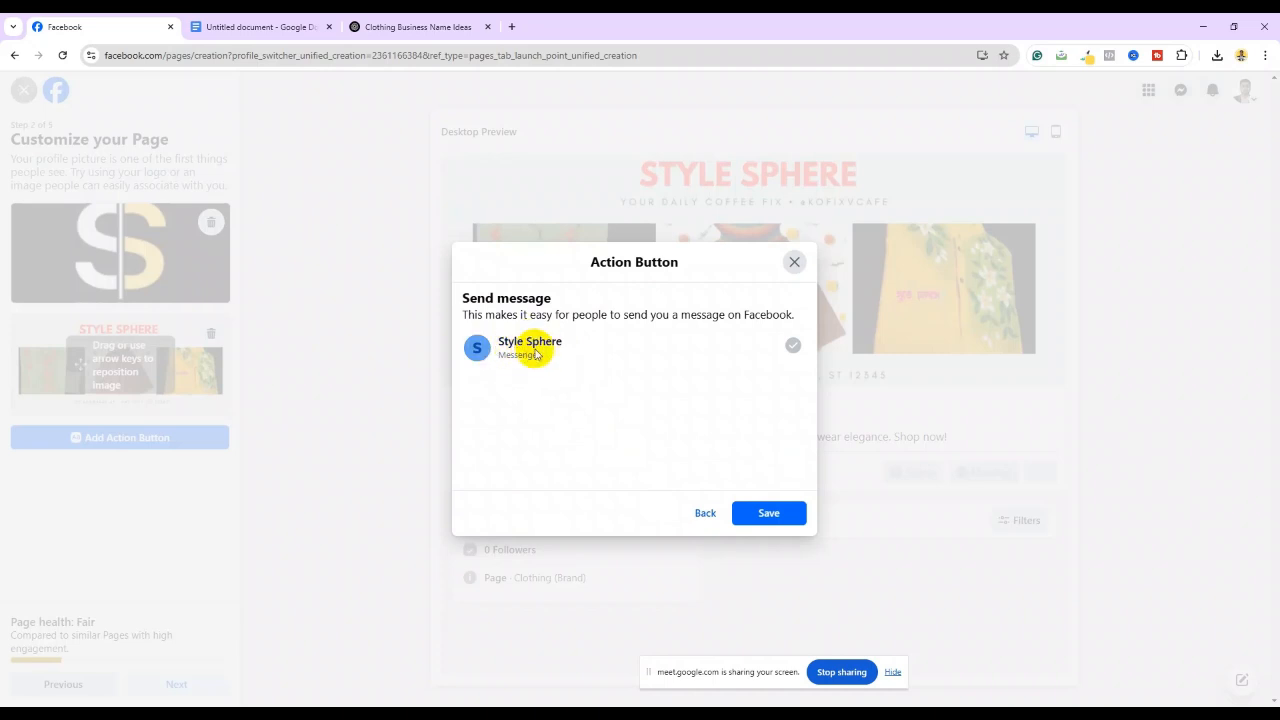
left_click(781, 514)
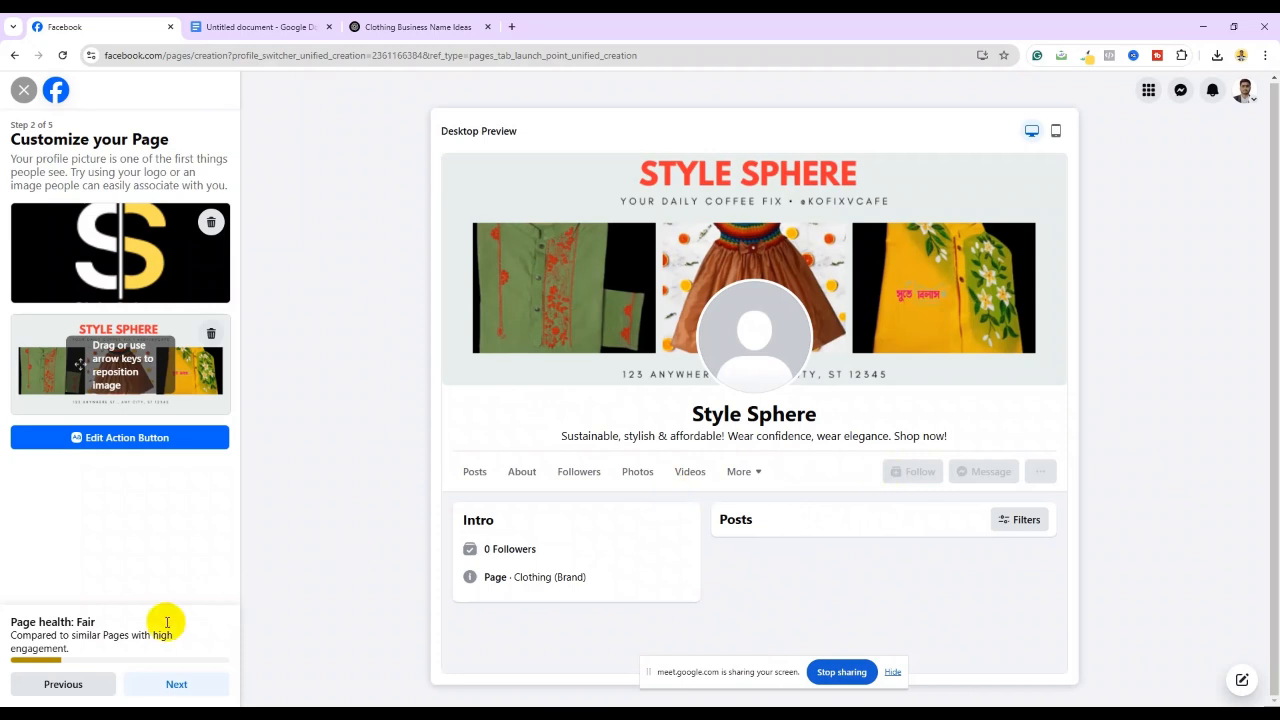
left_click(165, 688)
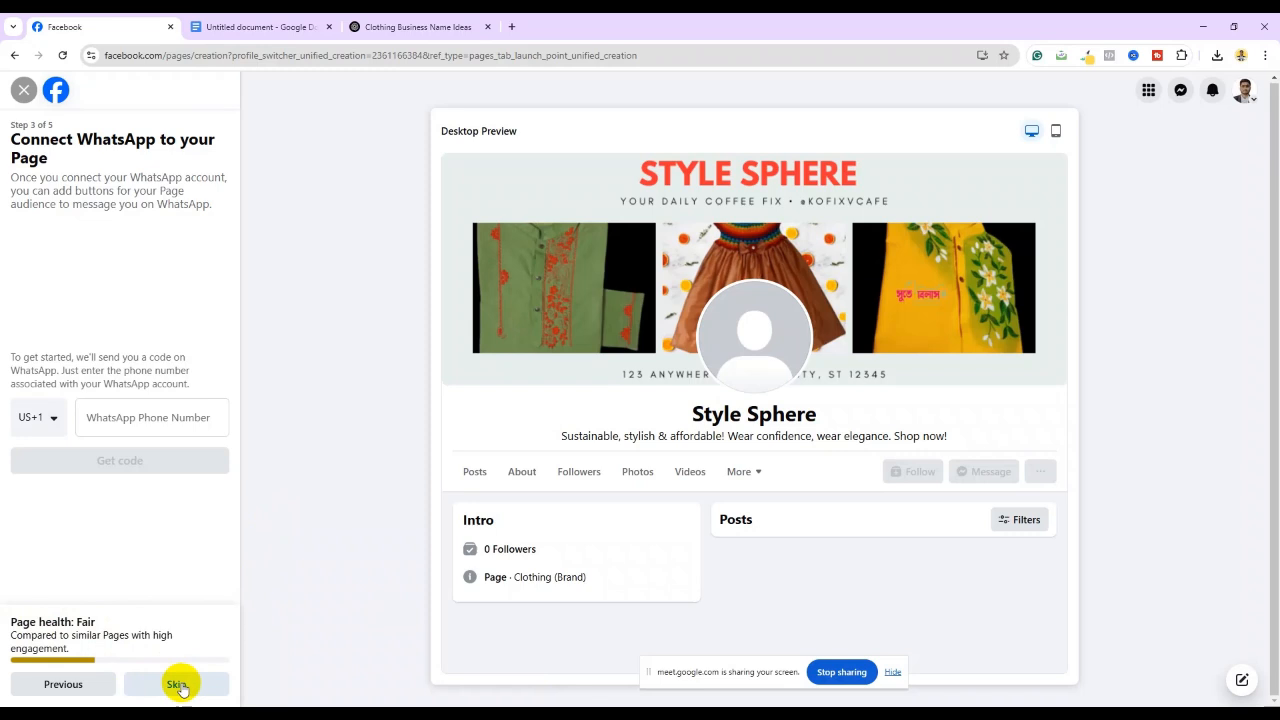
Skip WhatsApp and friend invitations, reaching the Build your Page audience step
left_click(180, 686)
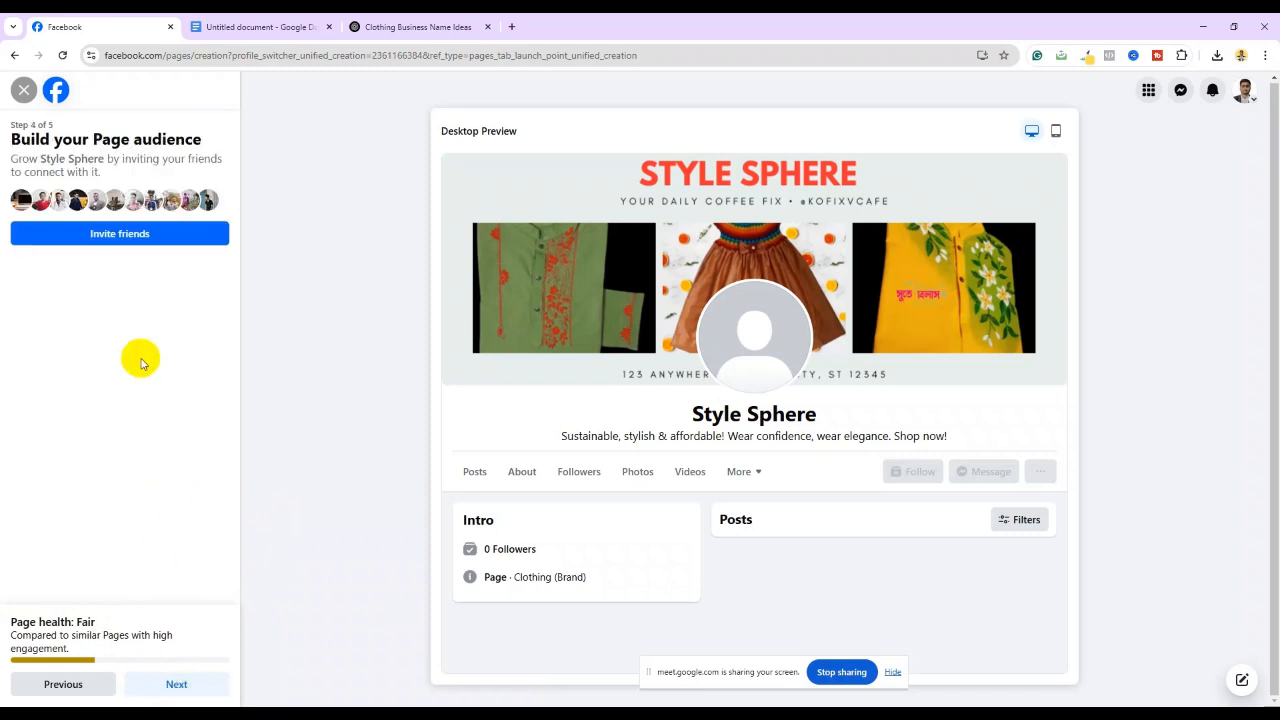
left_click(120, 235)
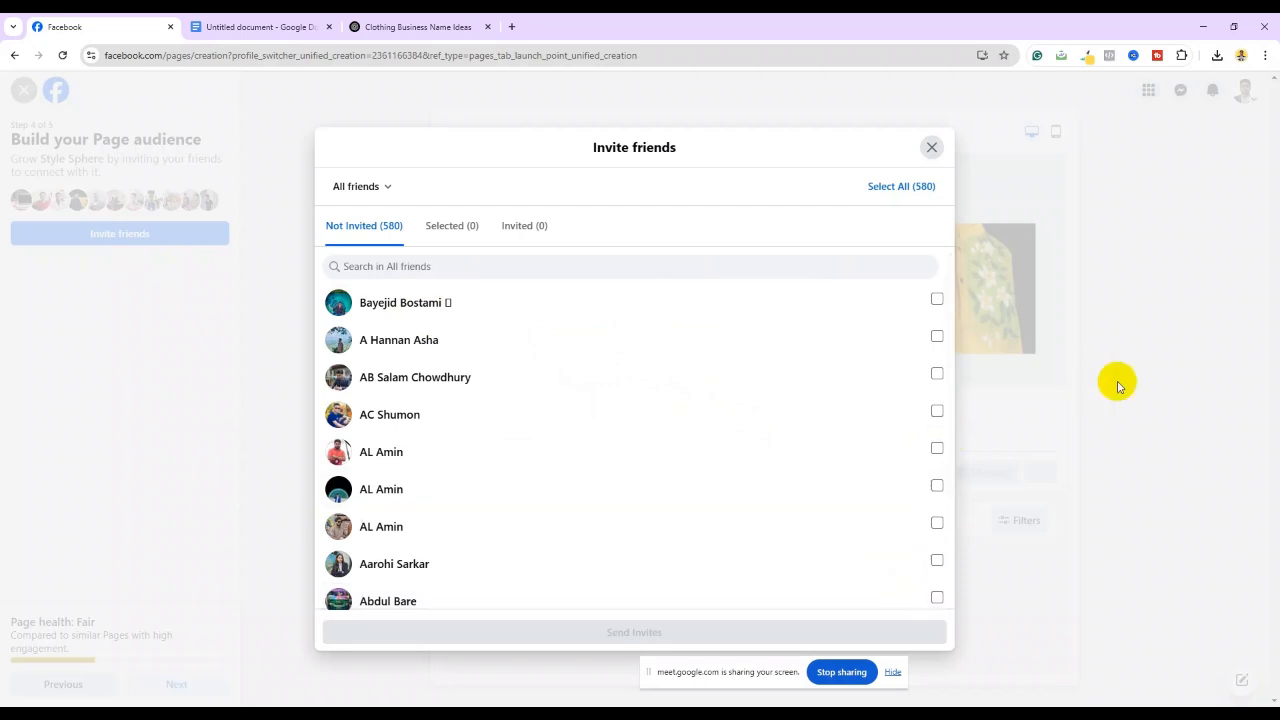
left_click(930, 147)
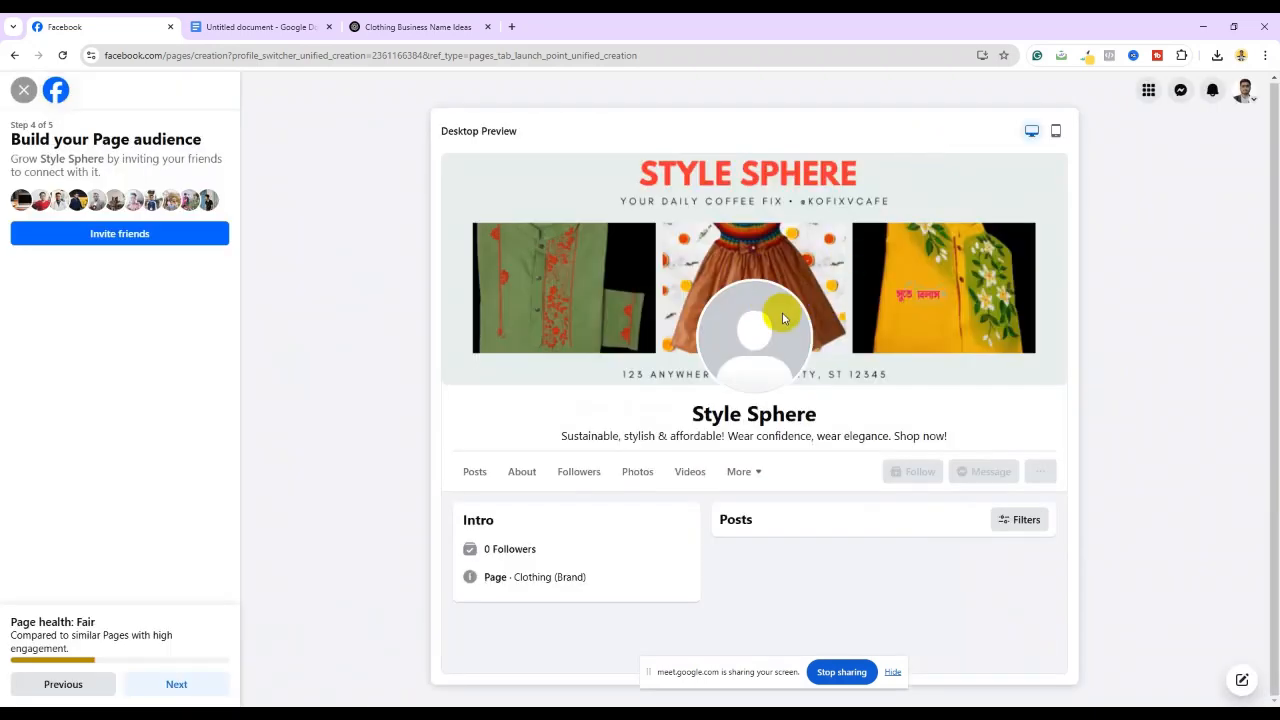
left_click(176, 686)
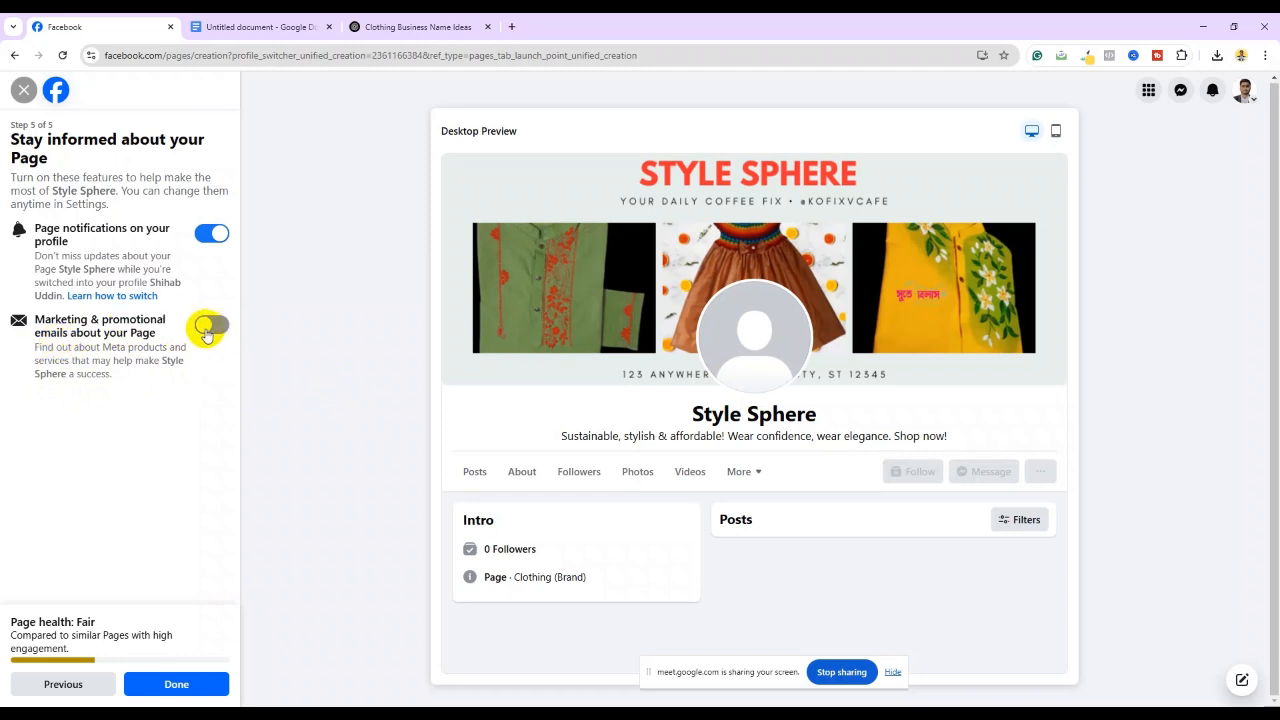
Finish the page setup so the live Style Sphere page loads with its cover photo
left_click(177, 682)
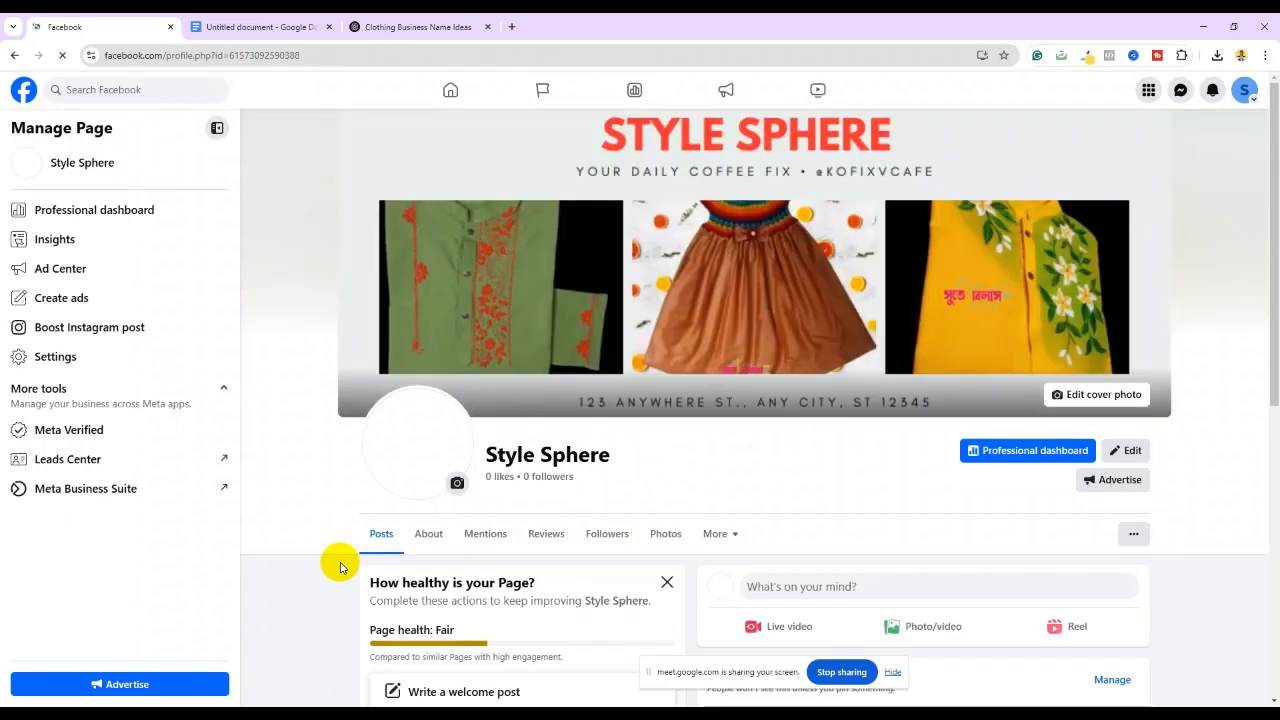
Try uploading Stule Sphare.png as the page's profile picture
scroll(600, 450, "down", 3)
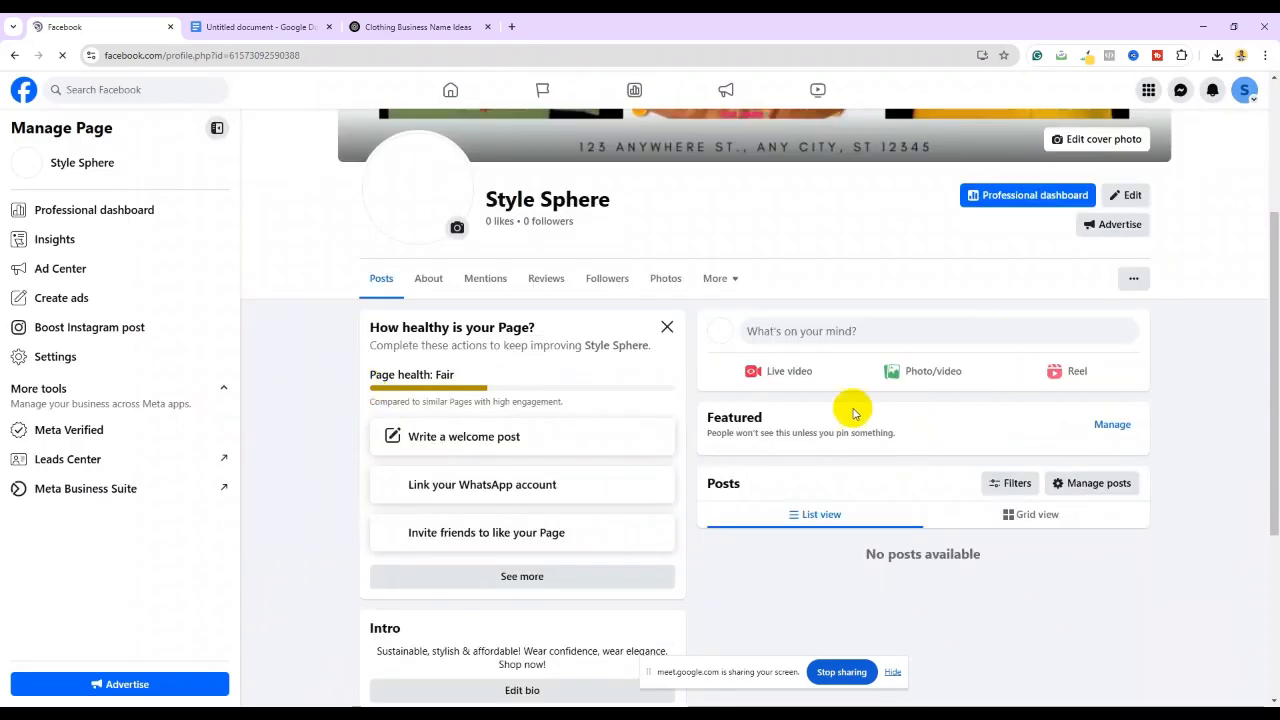
scroll(750, 412, "up", 1)
scroll(850, 360, "down", 5)
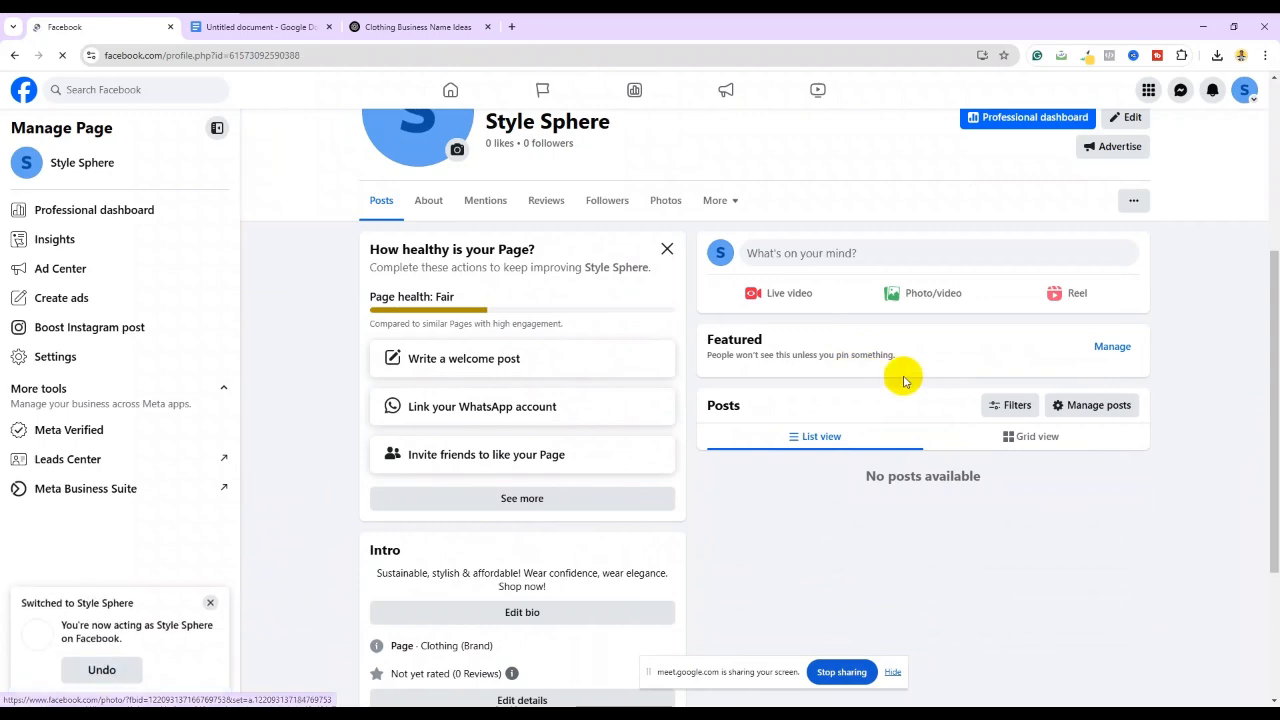
scroll(908, 390, "up", 8)
scroll(440, 480, "down", 2)
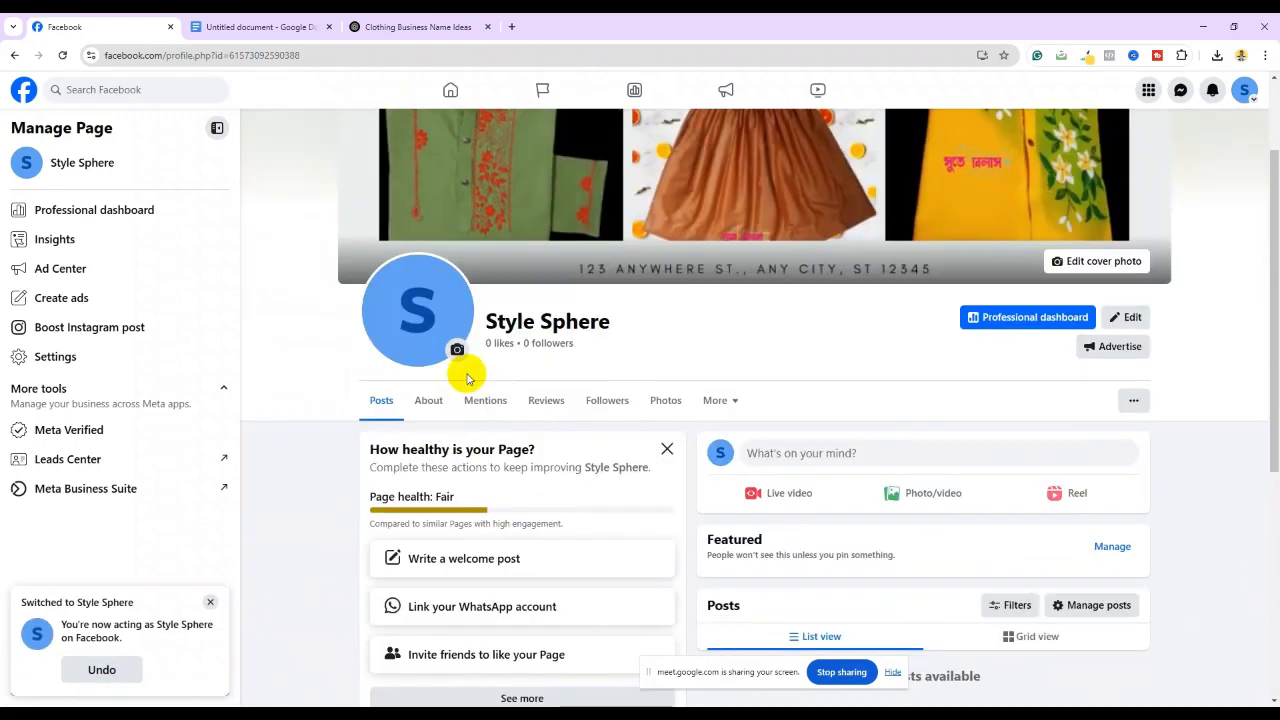
left_click(455, 348)
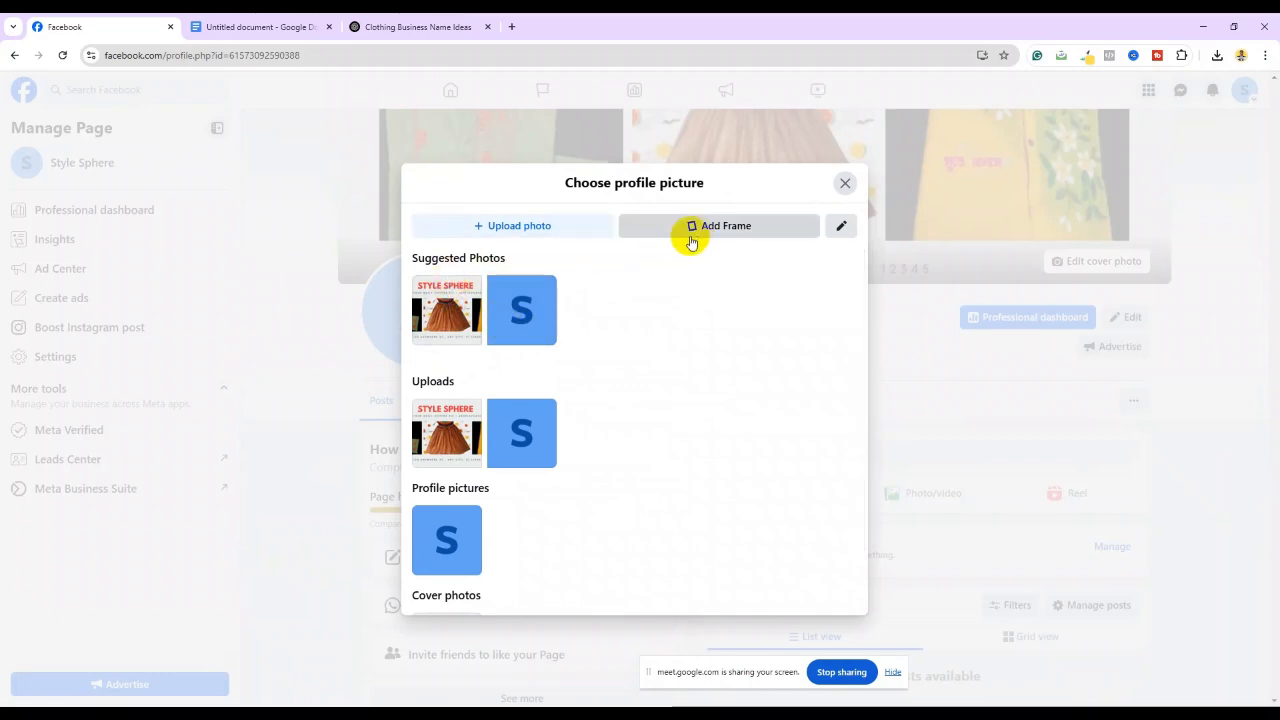
left_click(557, 225)
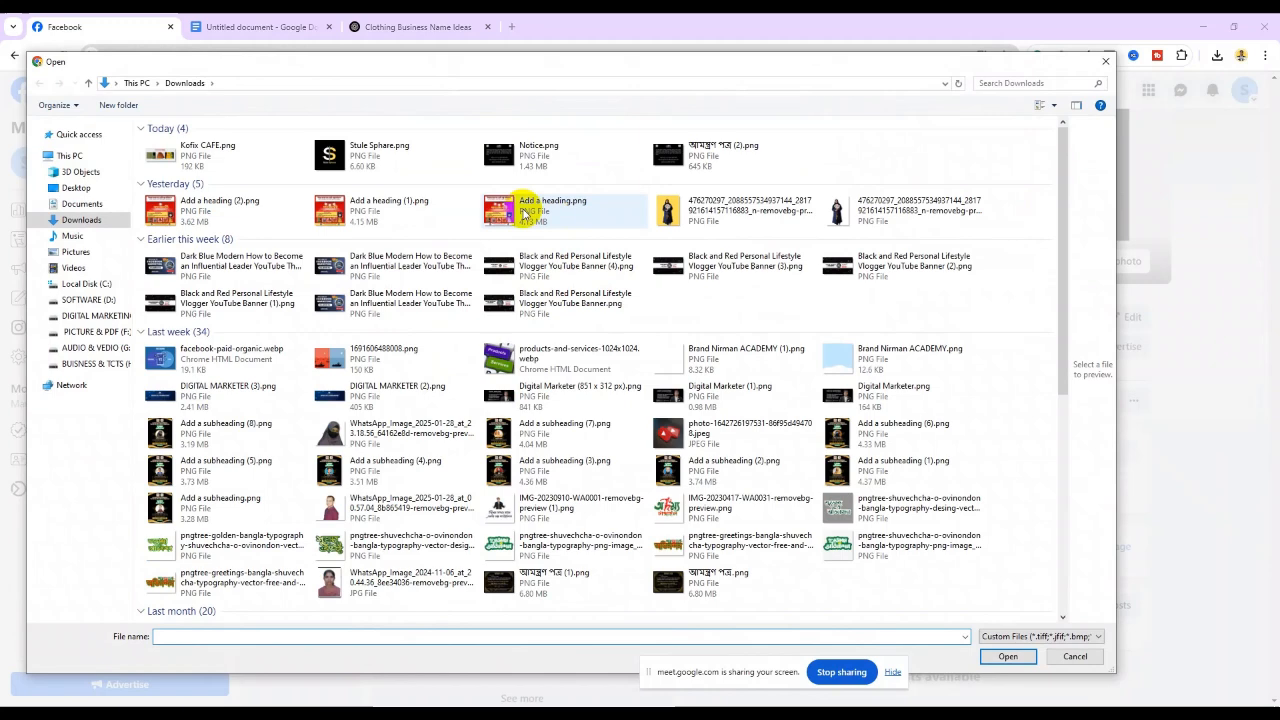
left_click(371, 150)
left_click(995, 657)
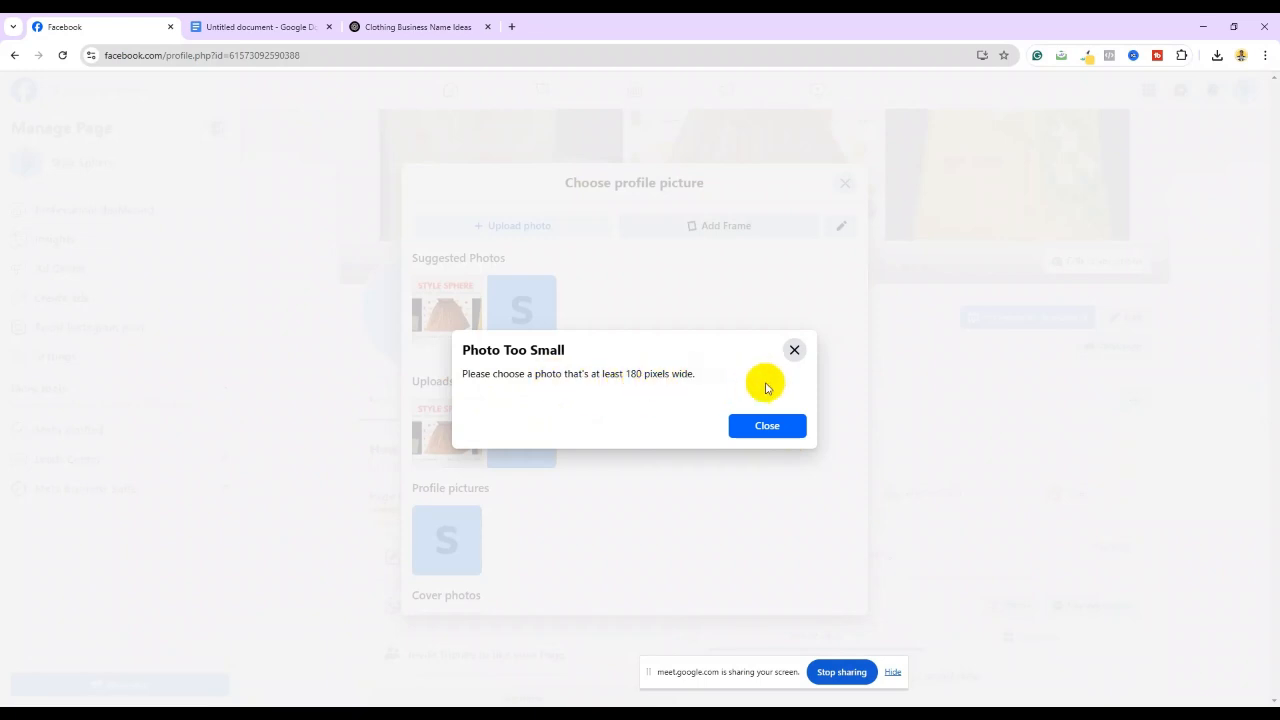
Dismiss the 'Photo Too Small' warning and load the DALL·E logo image instead
left_click(767, 428)
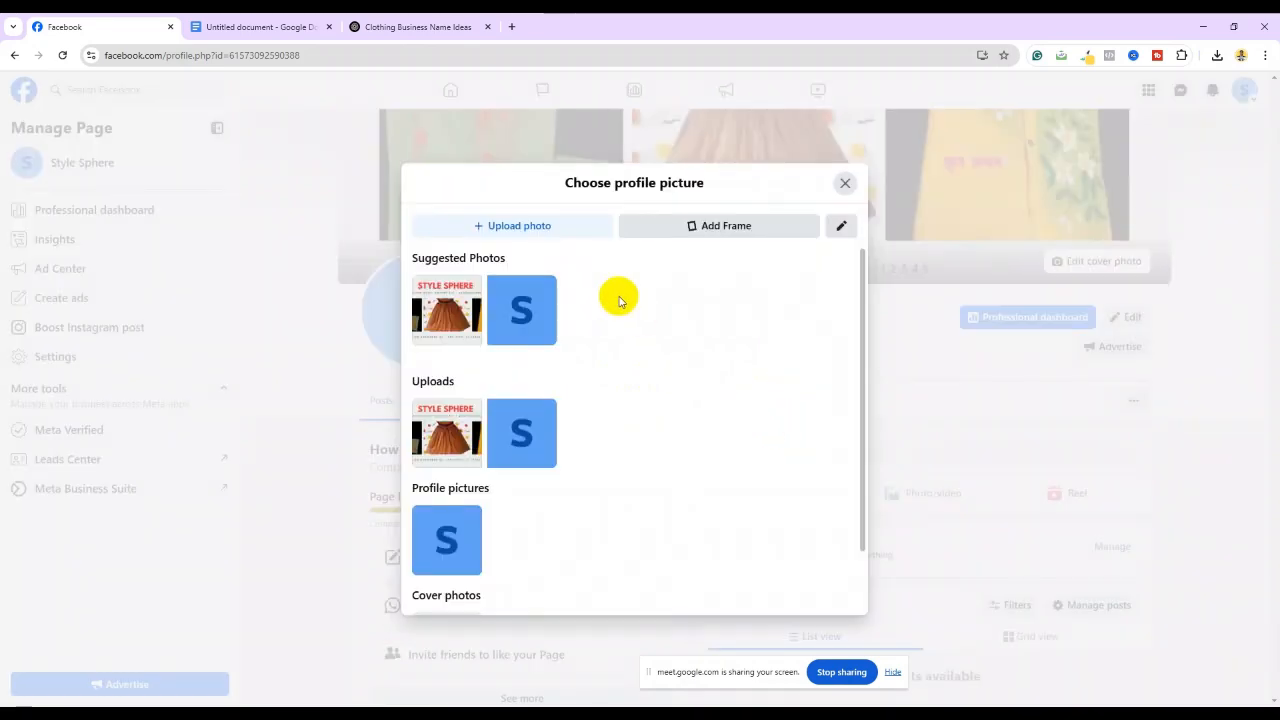
left_click(508, 228)
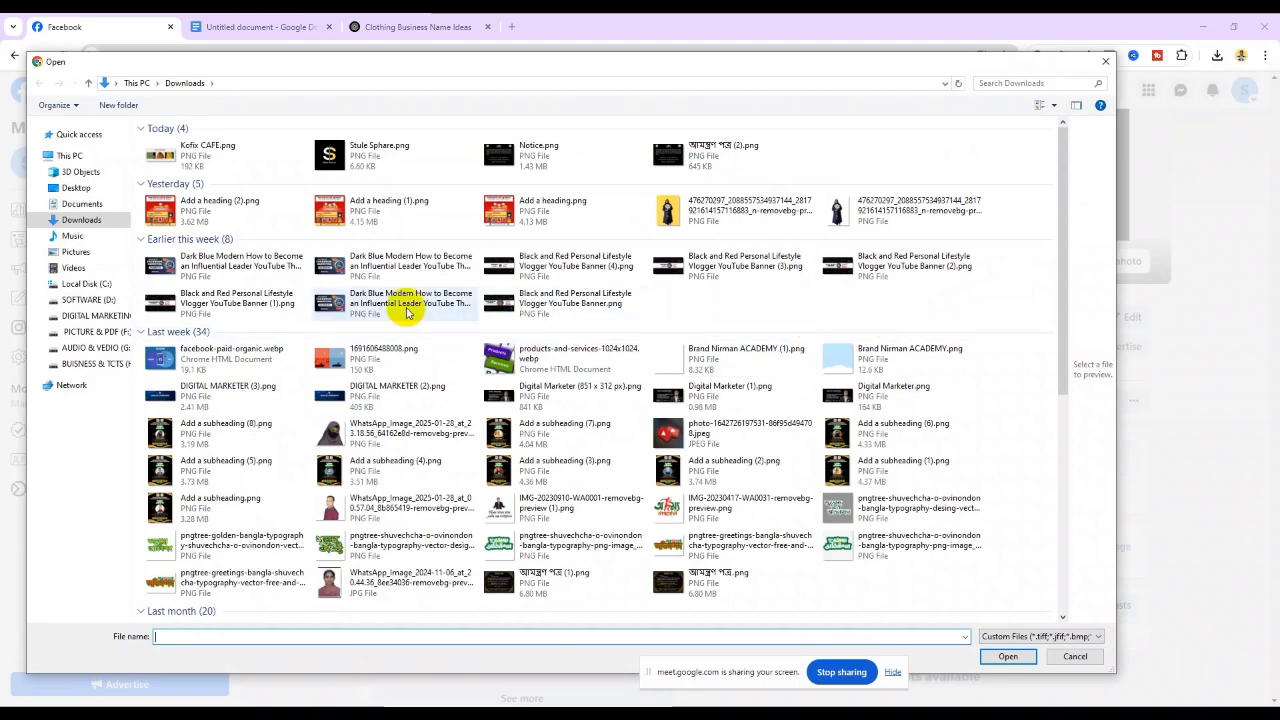
scroll(388, 320, "down", 10)
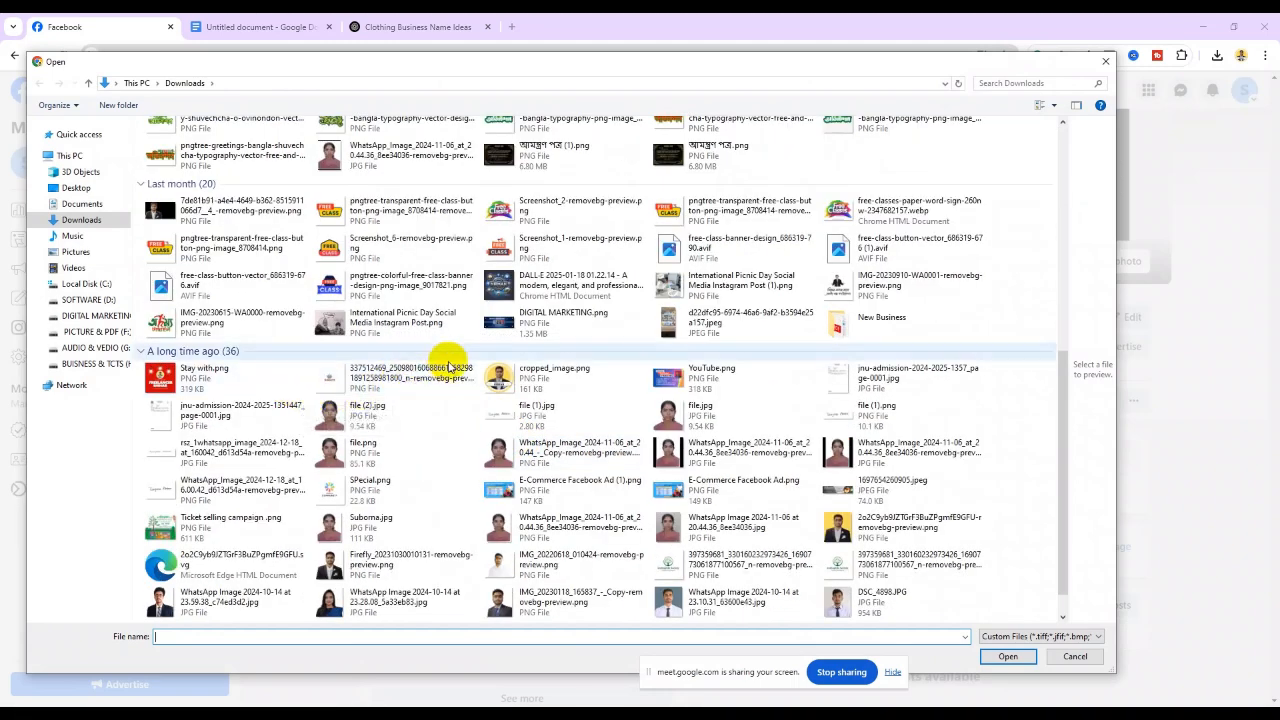
left_click(500, 289)
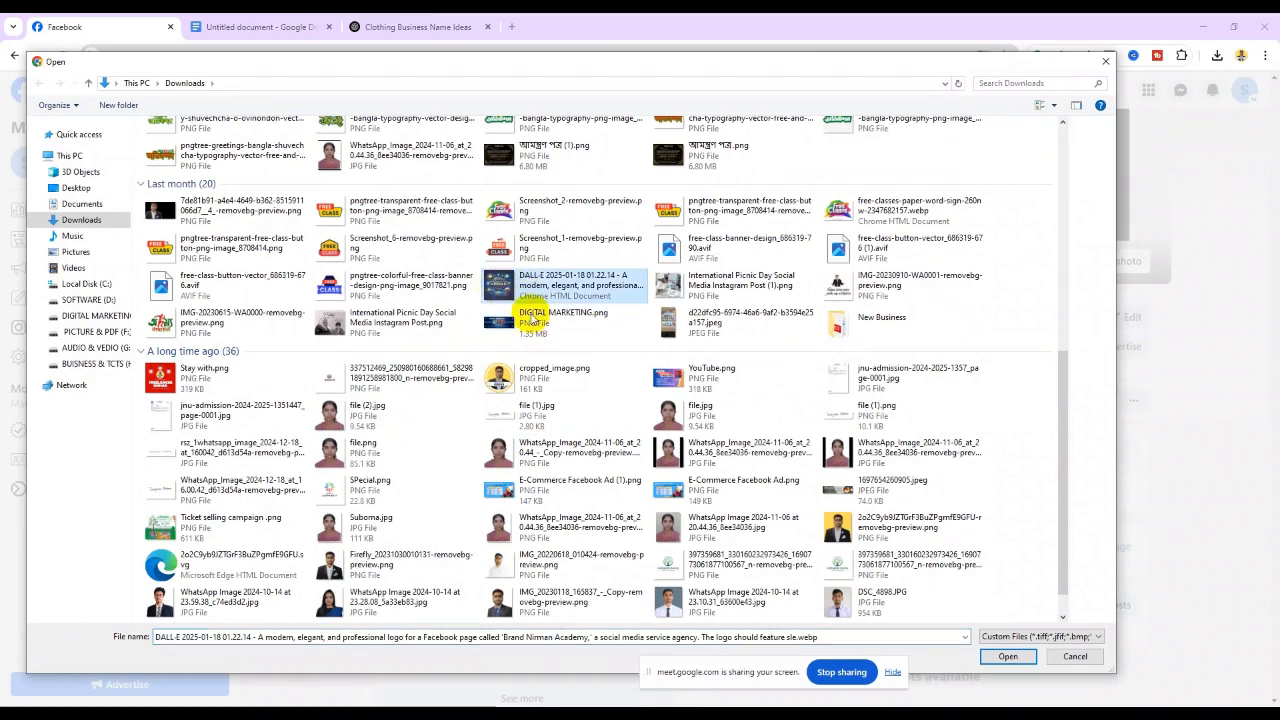
left_click(1012, 656)
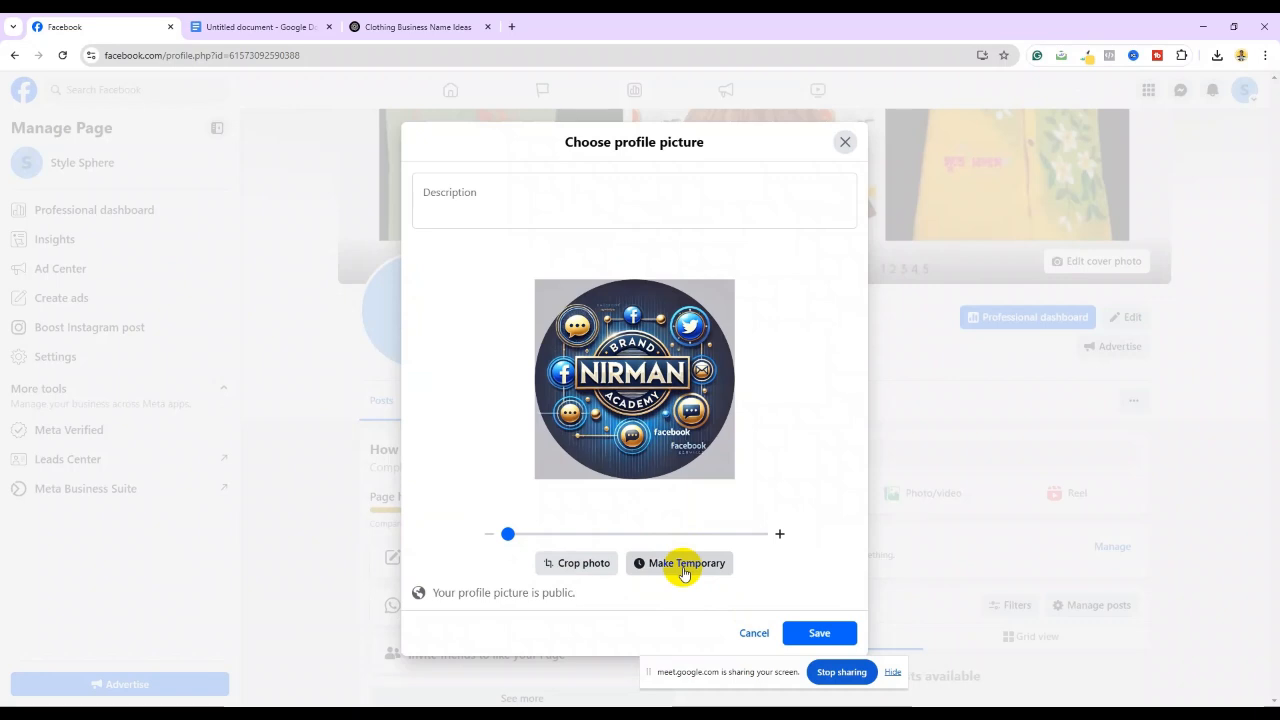
Save the Brand Nirman Academy logo as the Style Sphere profile picture and reload the page
left_click(469, 196)
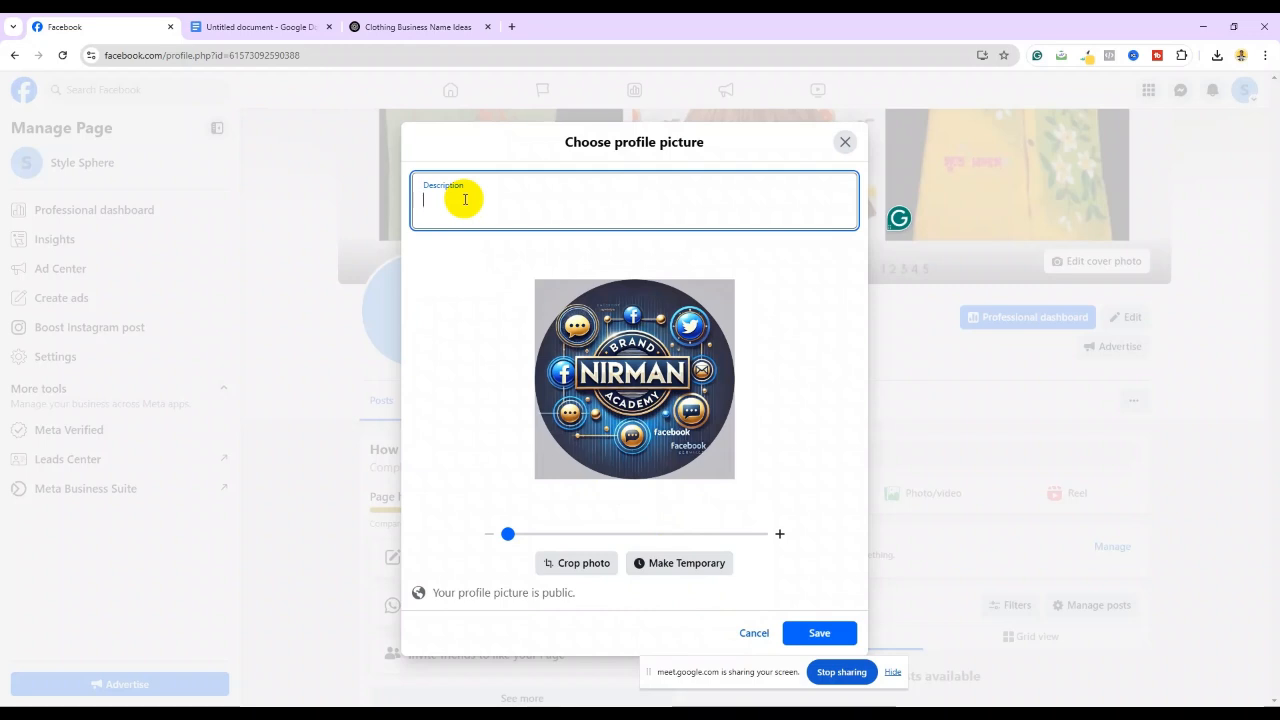
left_click(822, 632)
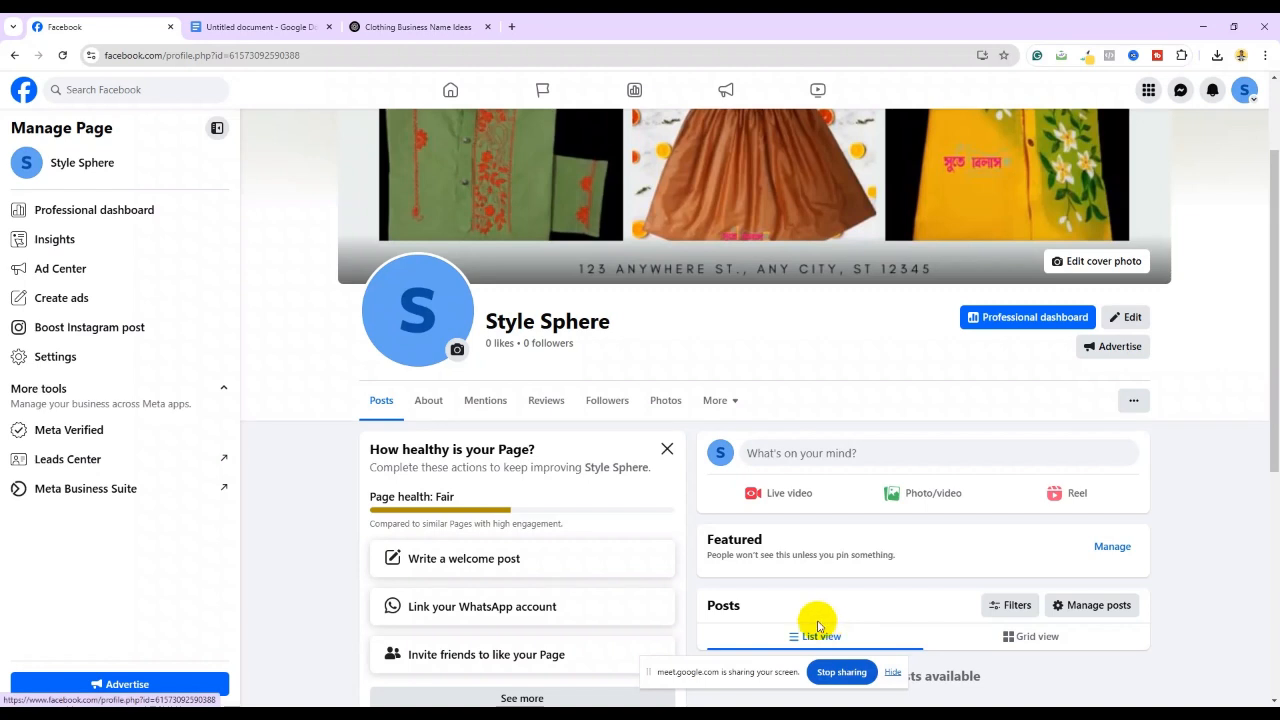
left_click(61, 55)
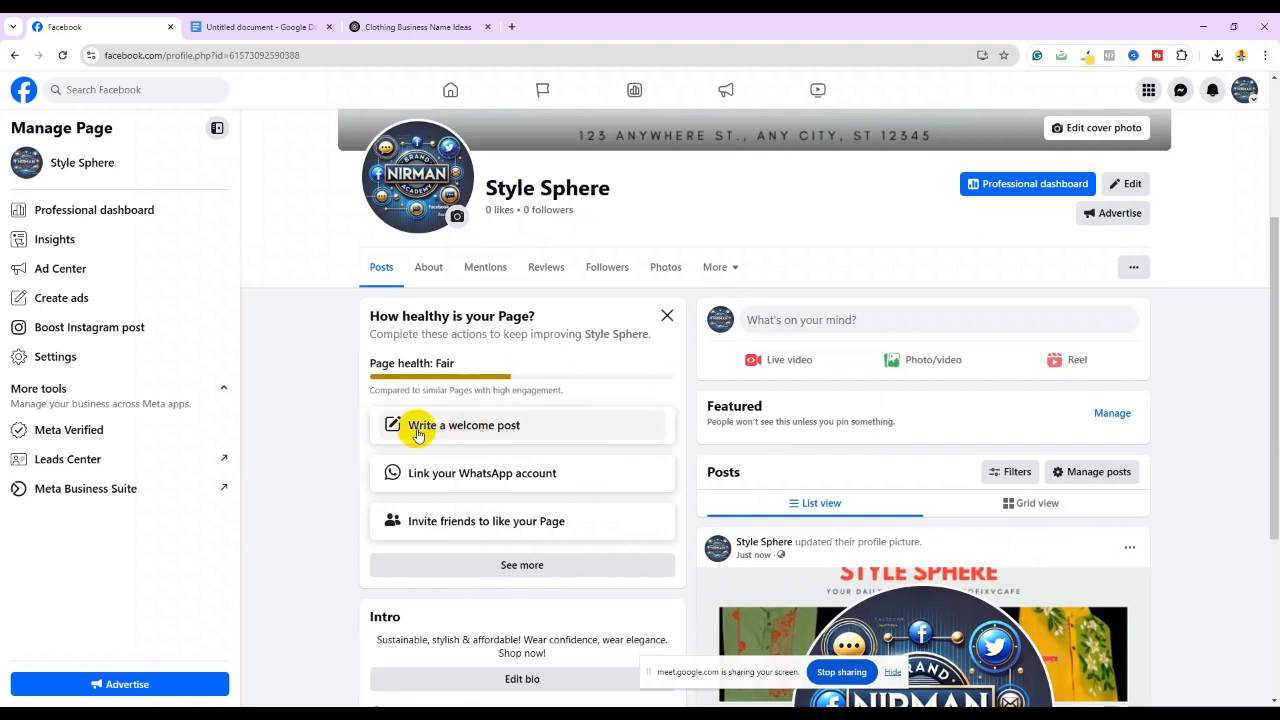
Publish the welcome post 'Welcome to my new page.' and dismiss the customer chat suggestion
left_click(474, 428)
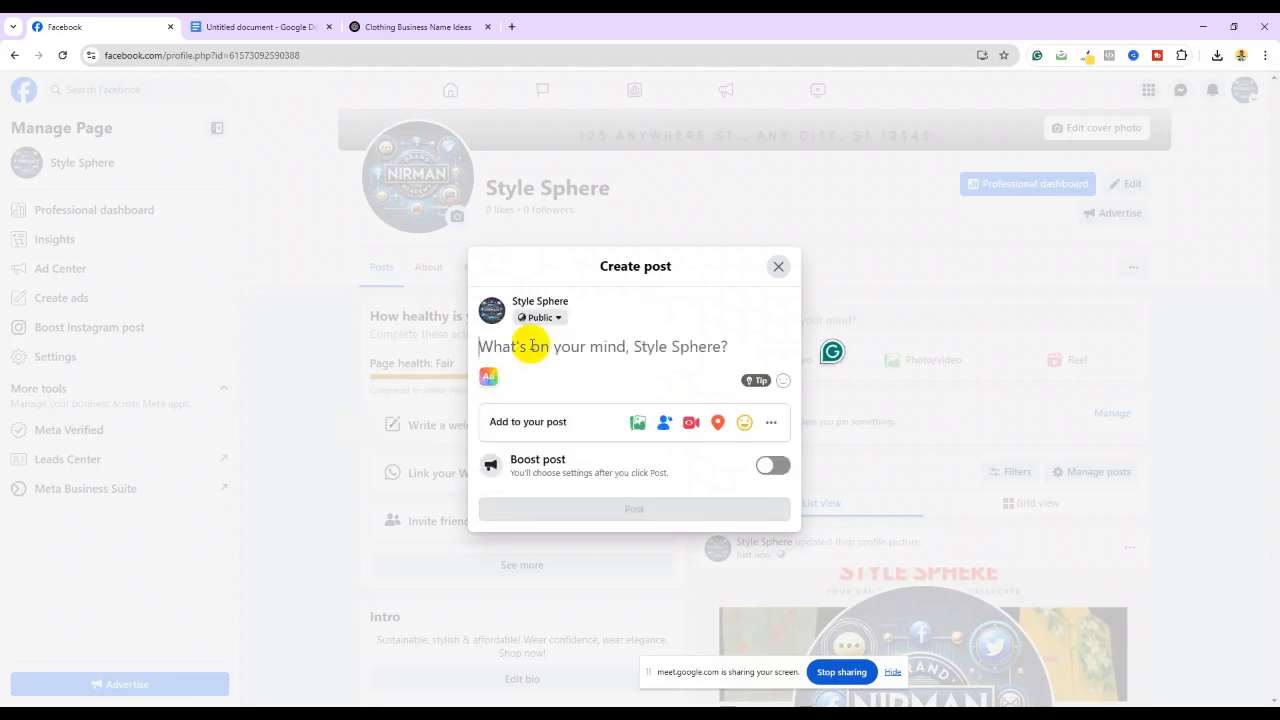
type("Welcome to my new page.")
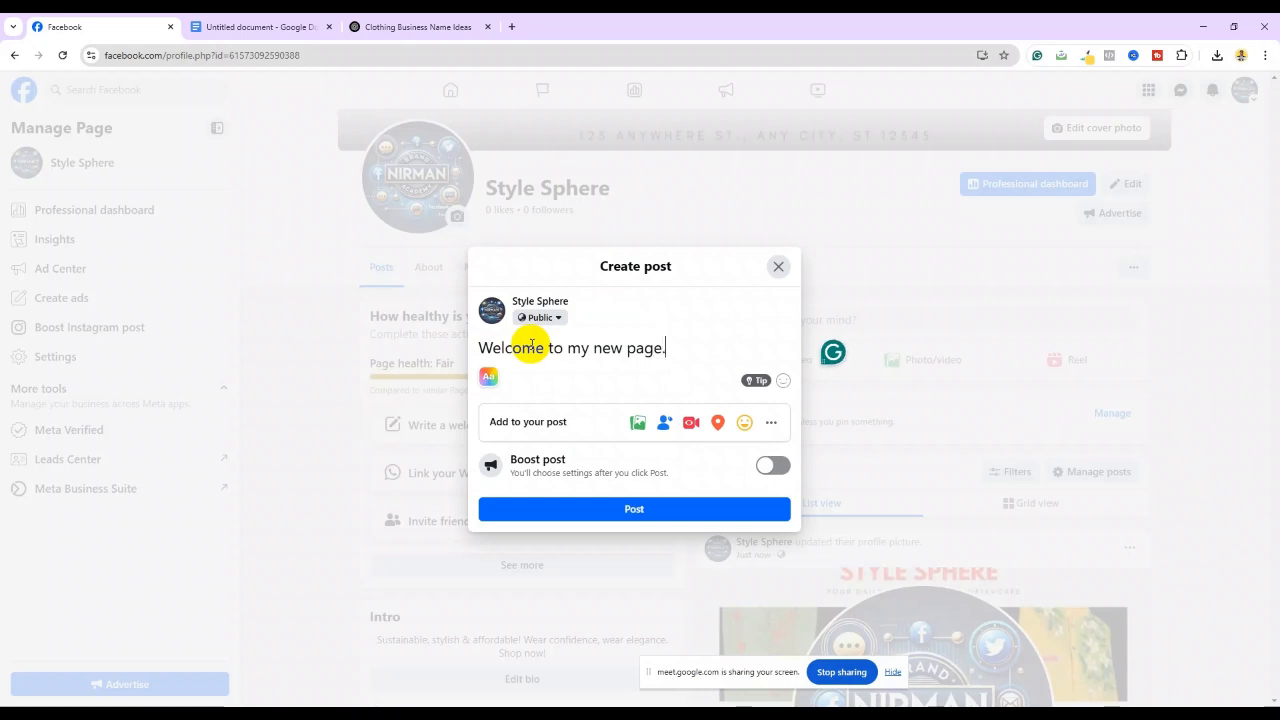
left_click(639, 509)
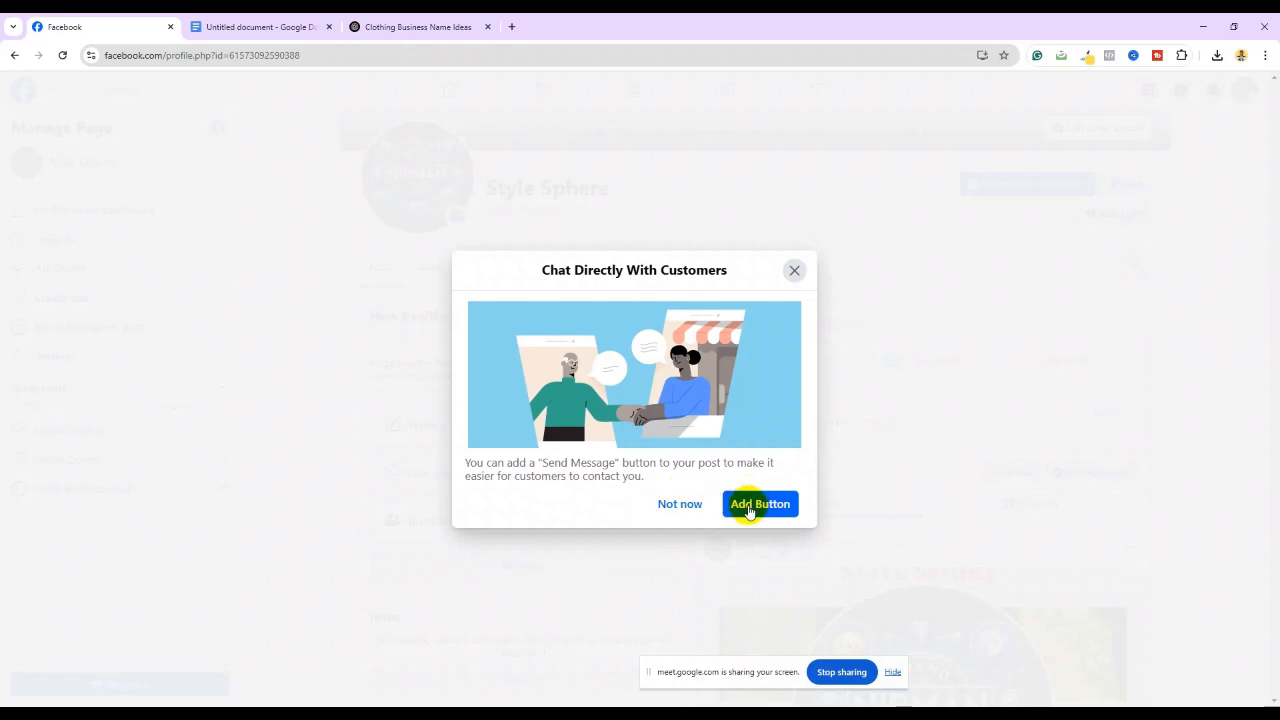
left_click(684, 507)
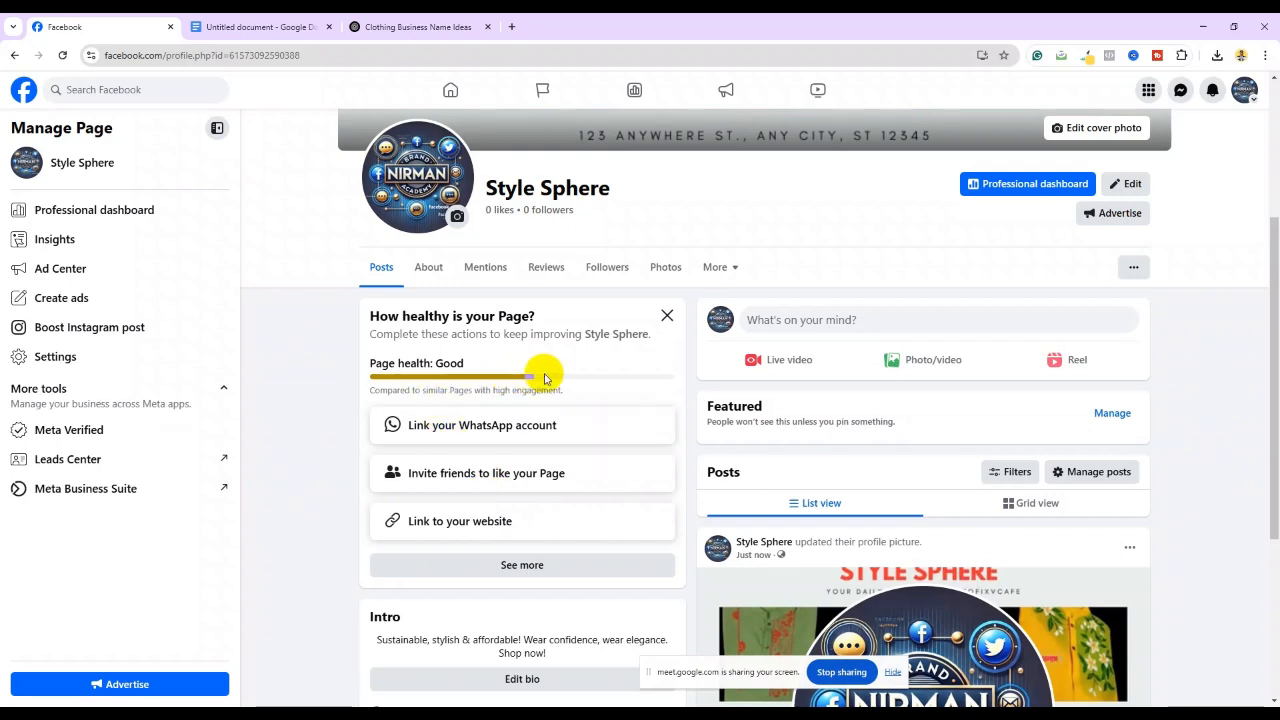
Link a WhatsApp account by entering the page's phone number and confirming the verification code
left_click(497, 431)
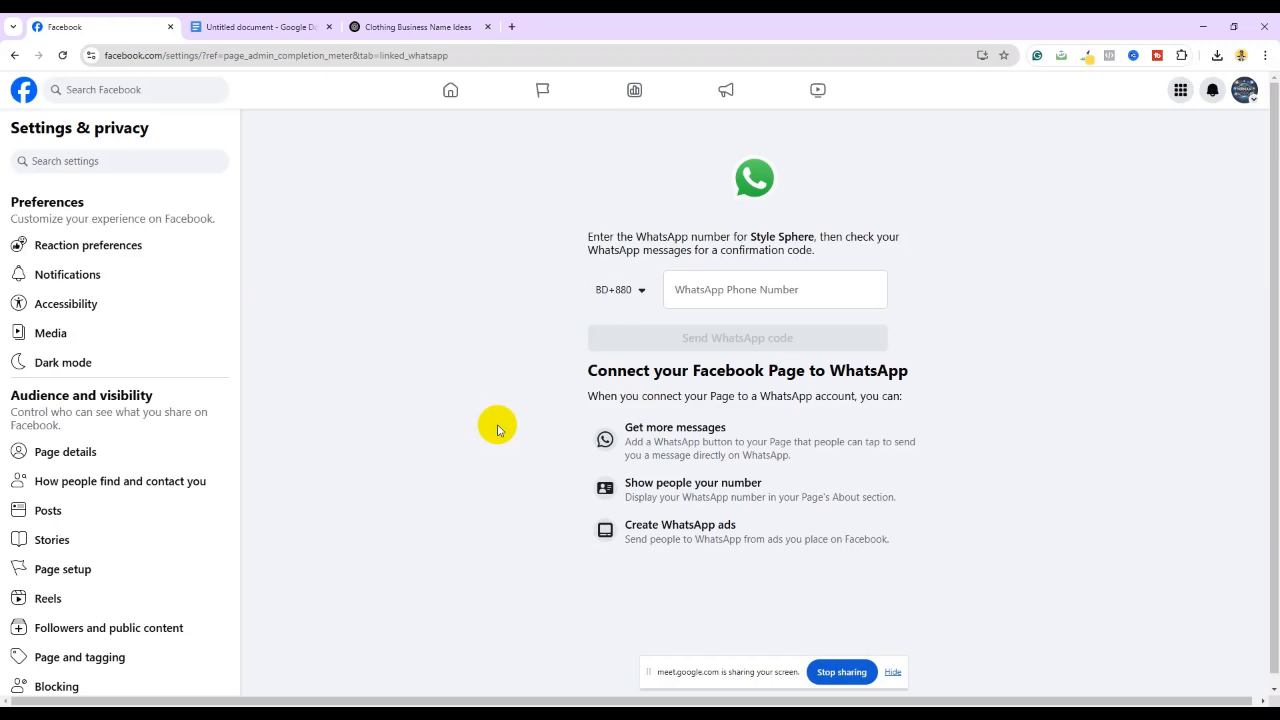
left_click(712, 287)
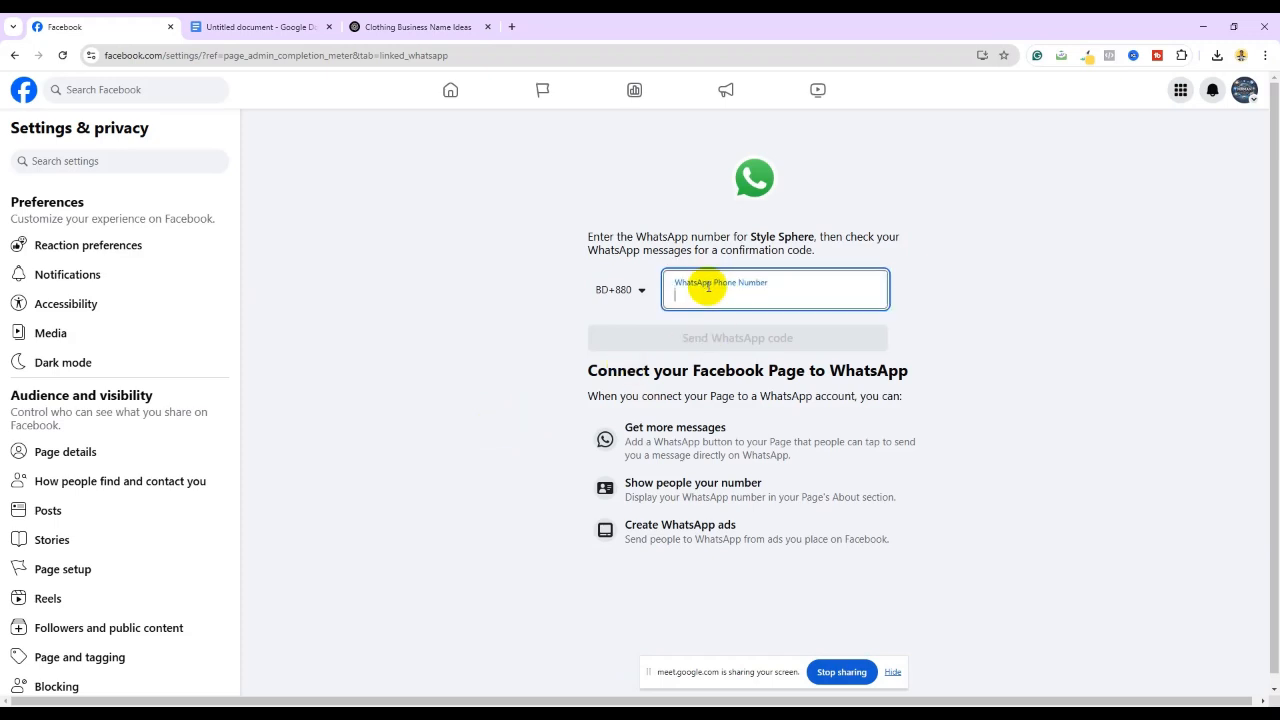
type("0")
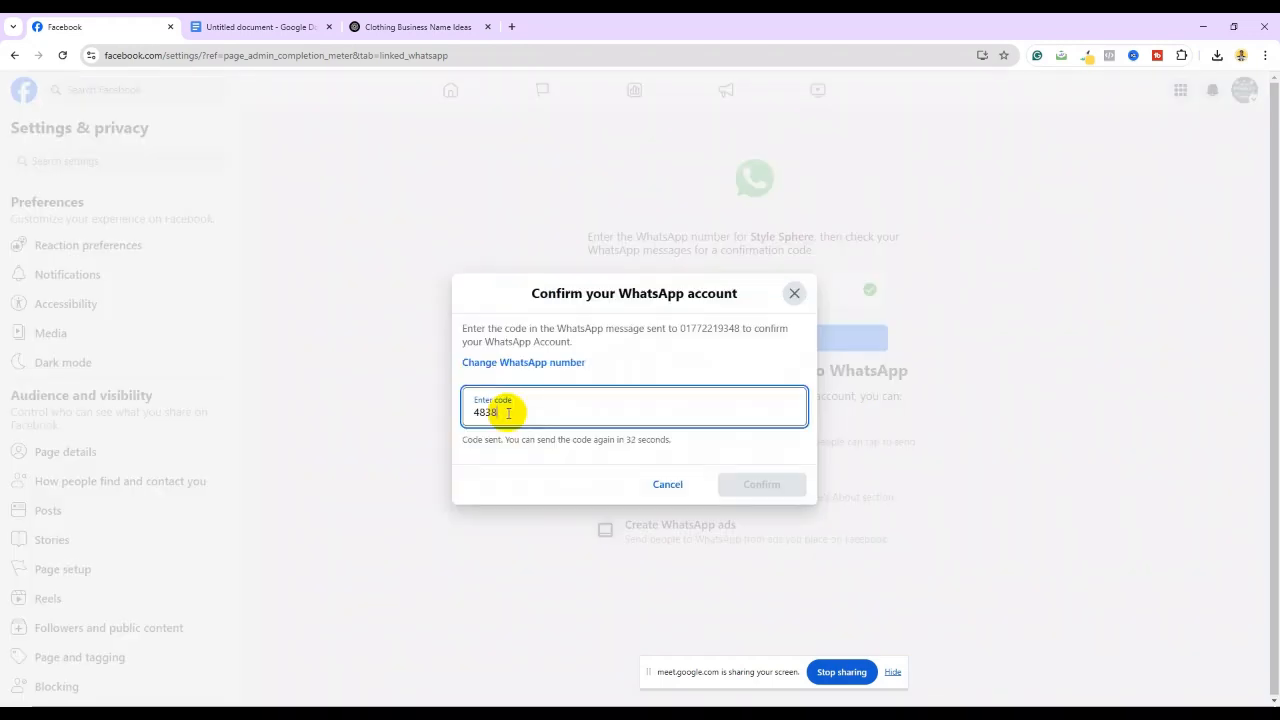
type("5")
left_click(757, 484)
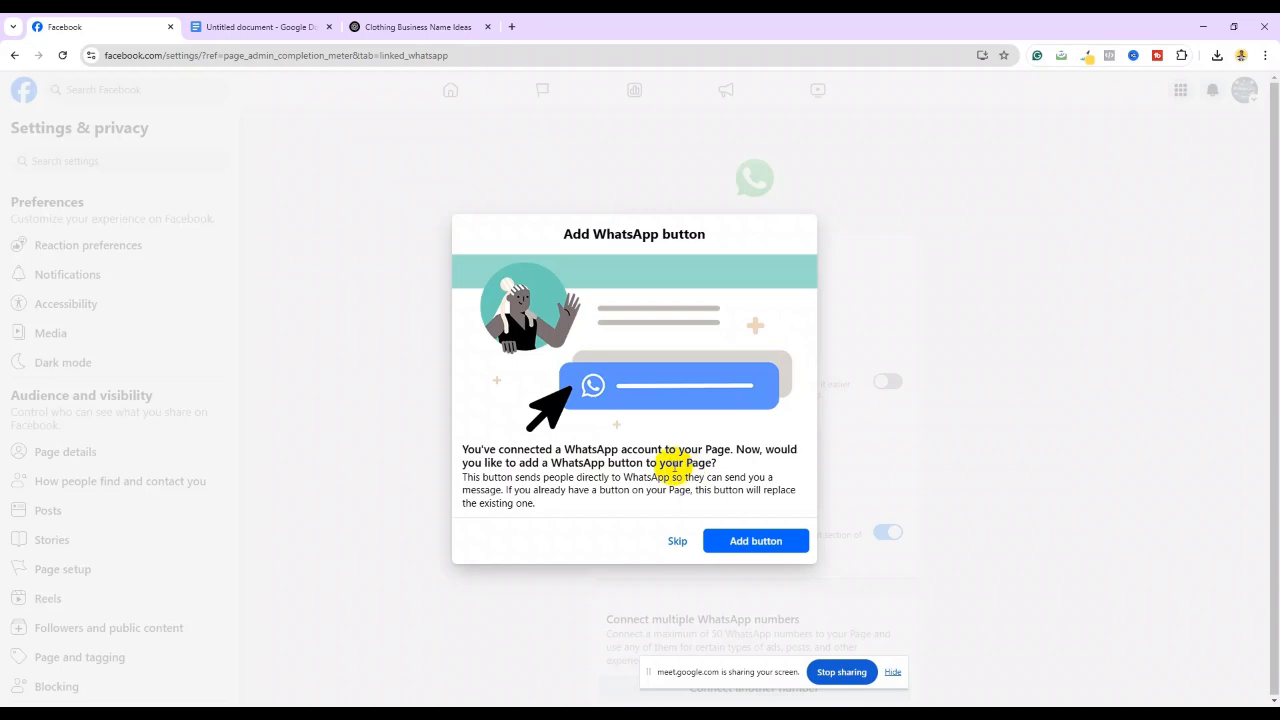
Skip the WhatsApp button, post and ad prompts, then return to the home feed
left_click(764, 542)
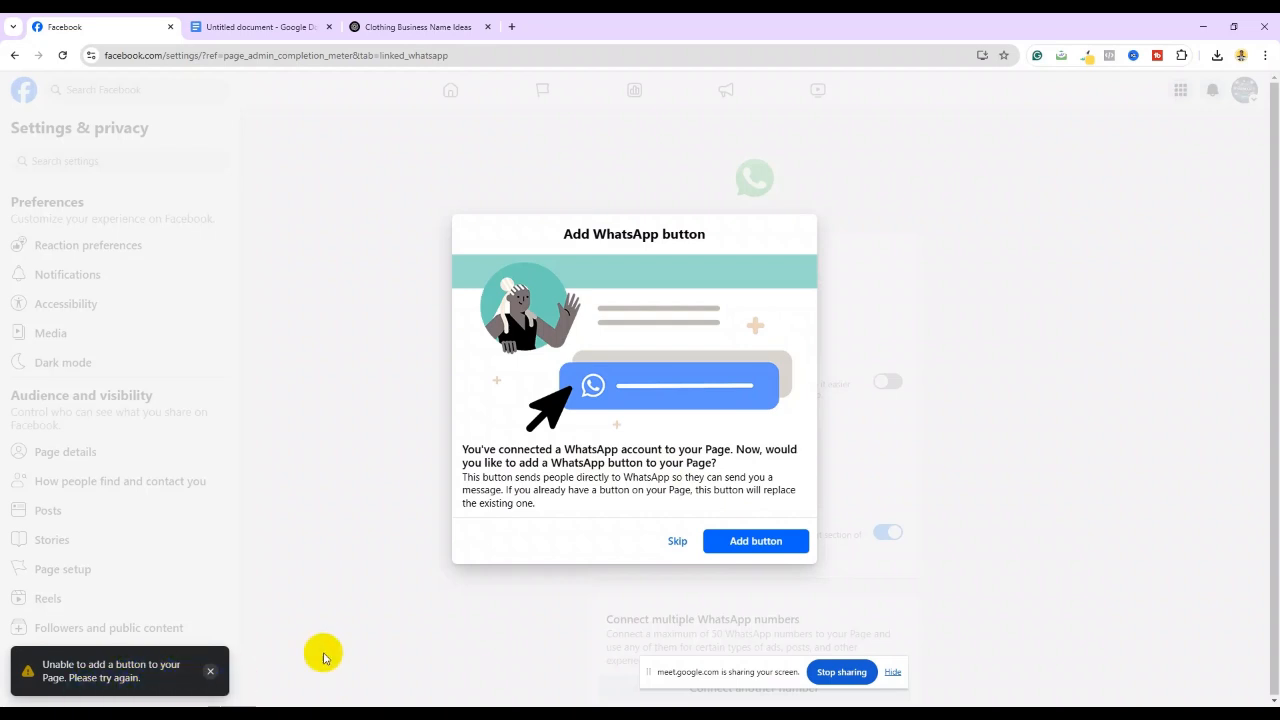
left_click(675, 545)
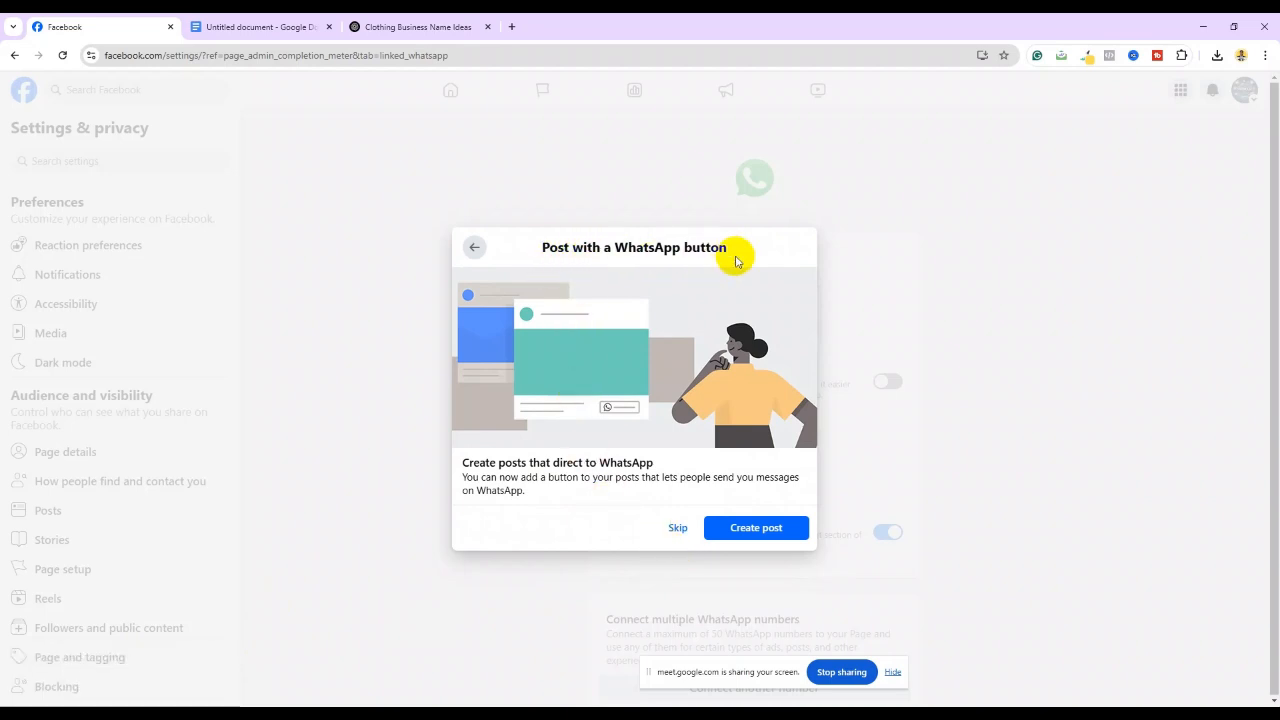
left_click(684, 531)
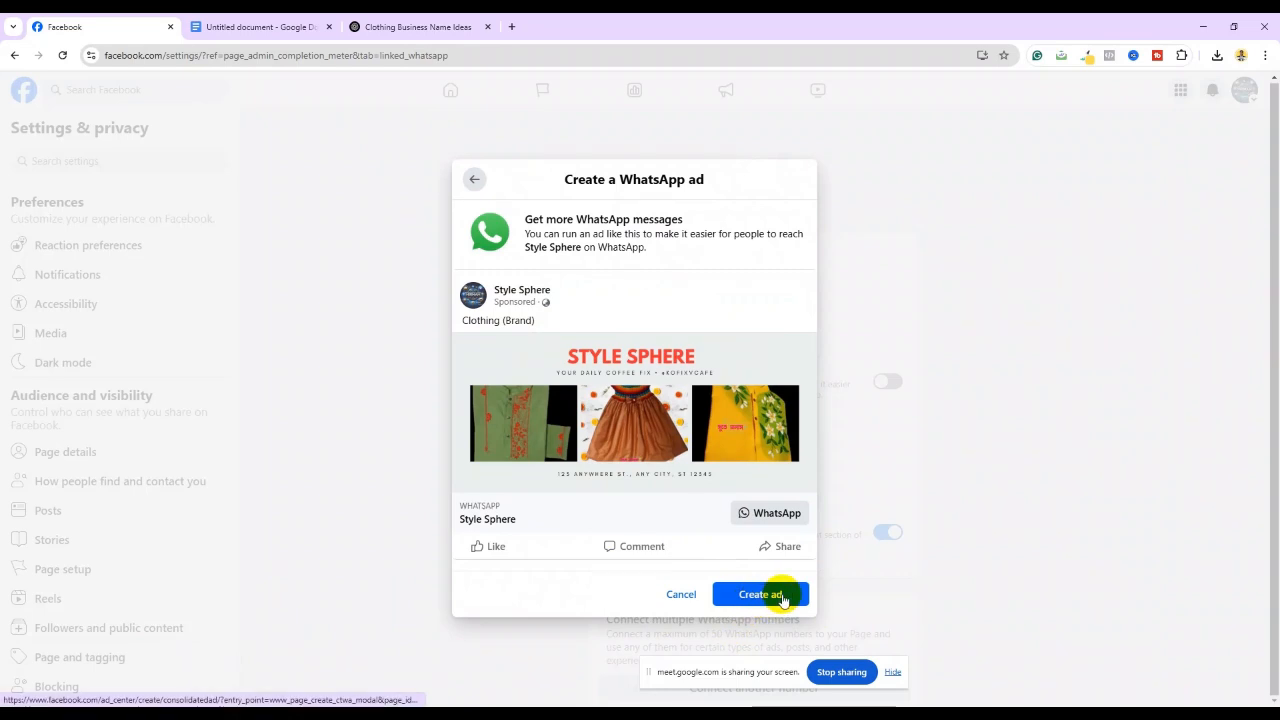
left_click(682, 593)
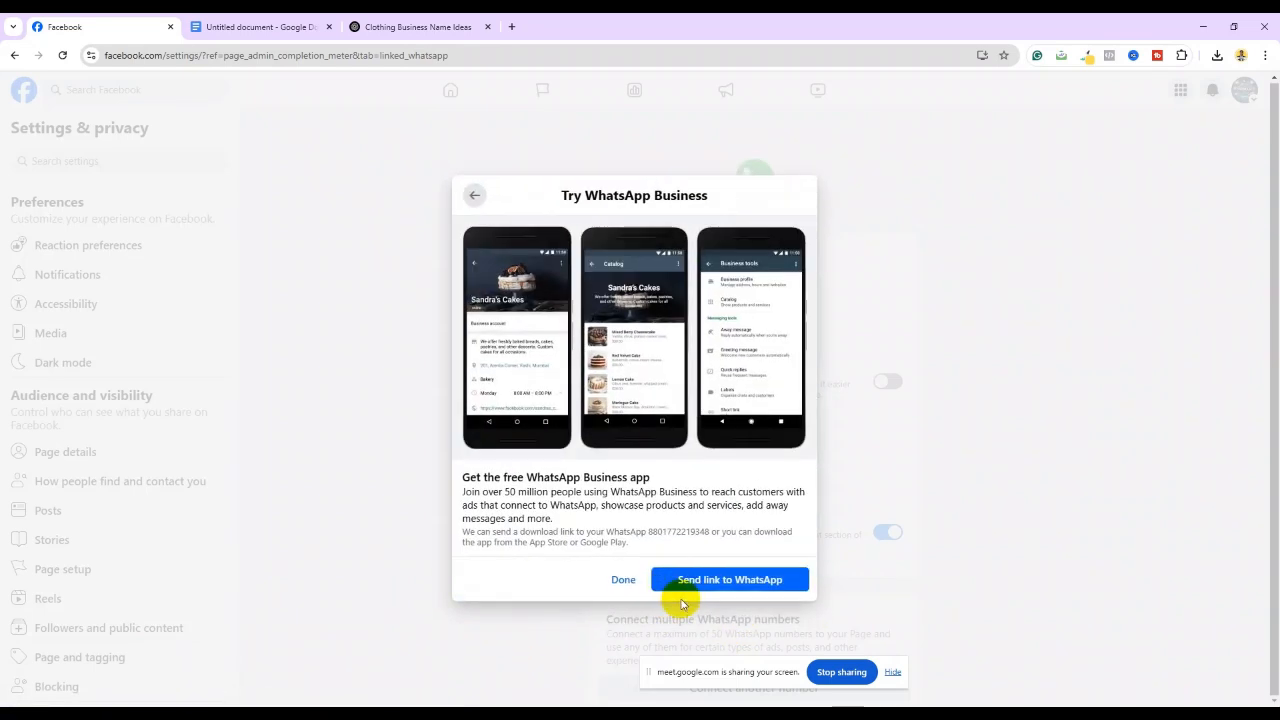
left_click(621, 581)
scroll(470, 290, "down", 2)
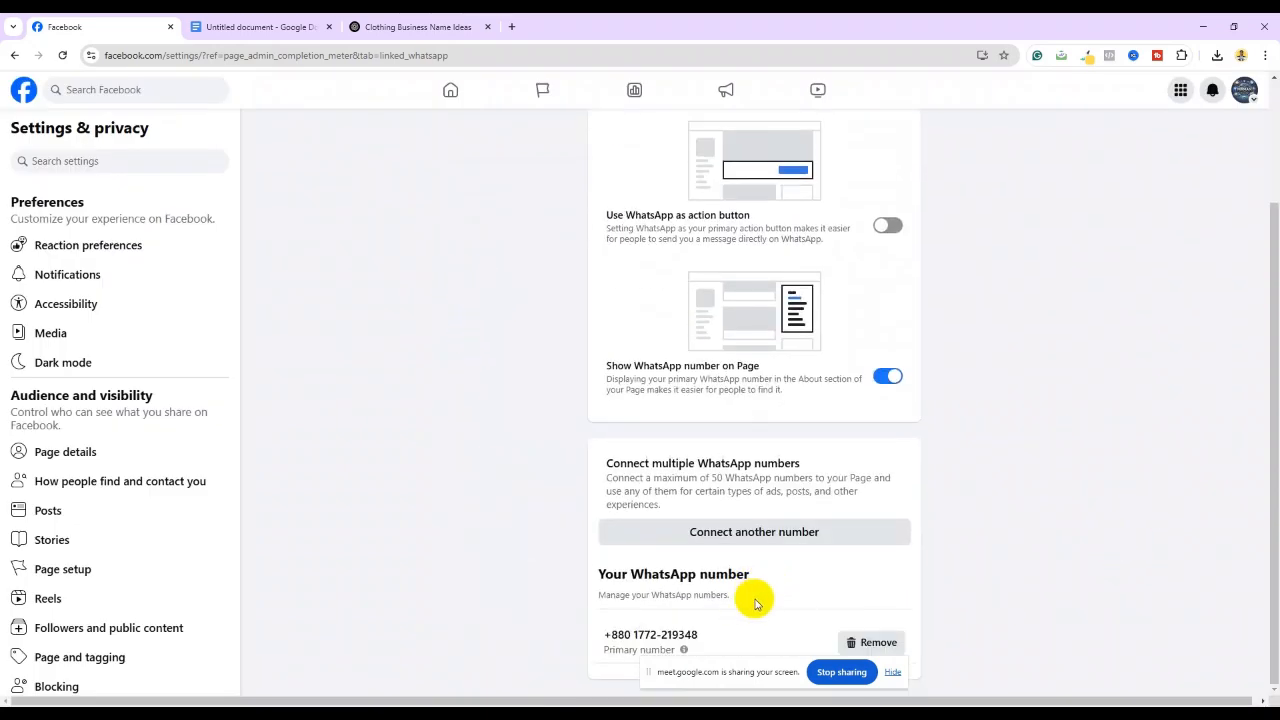
scroll(777, 606, "up", 2)
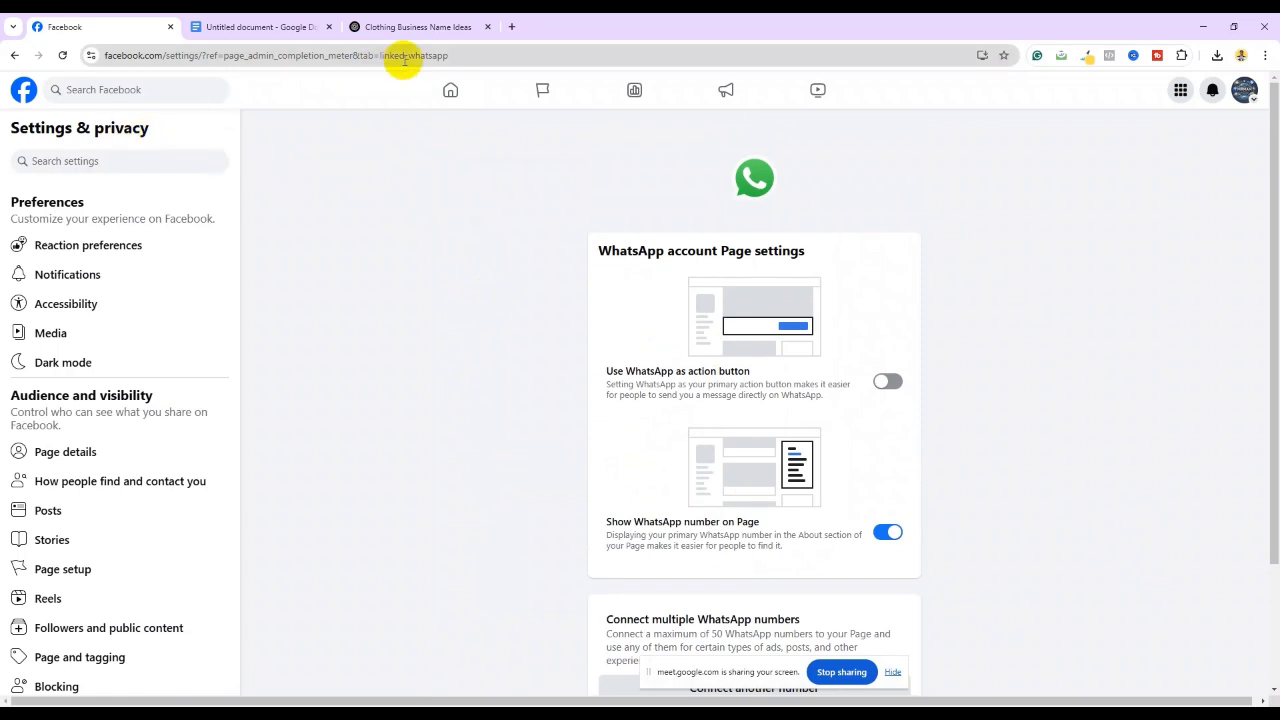
left_click(450, 91)
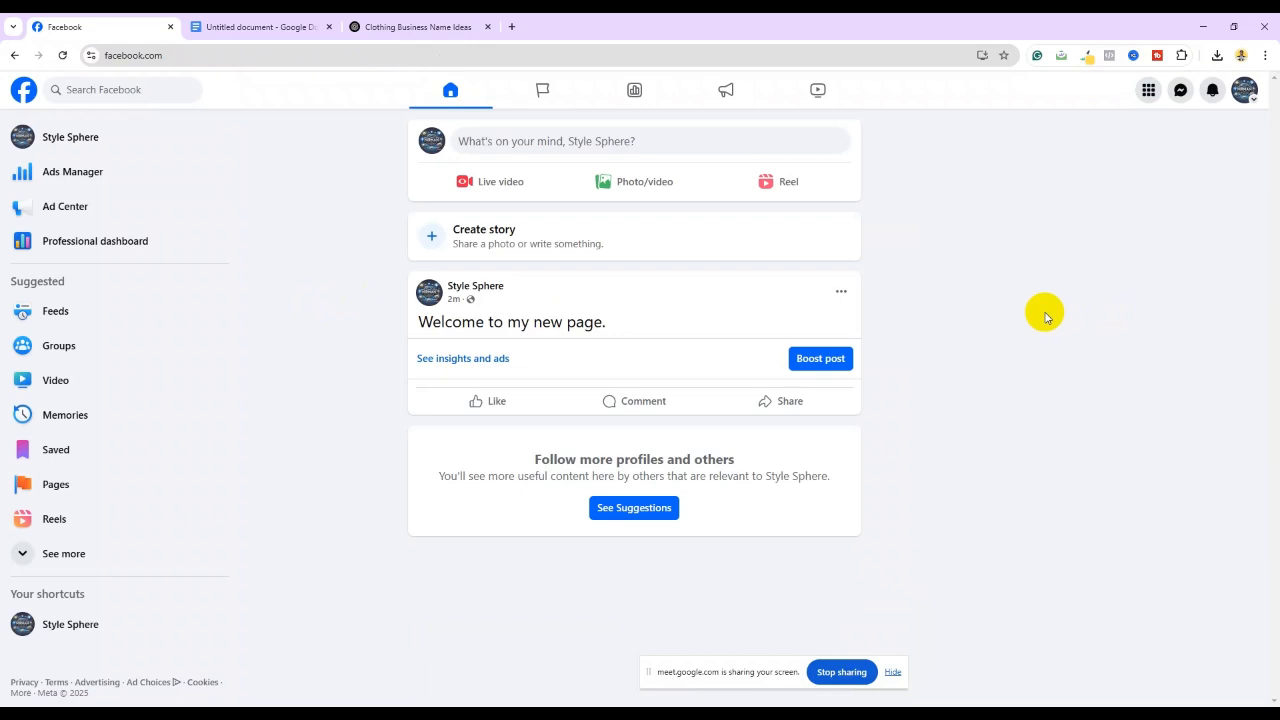
left_click(77, 134)
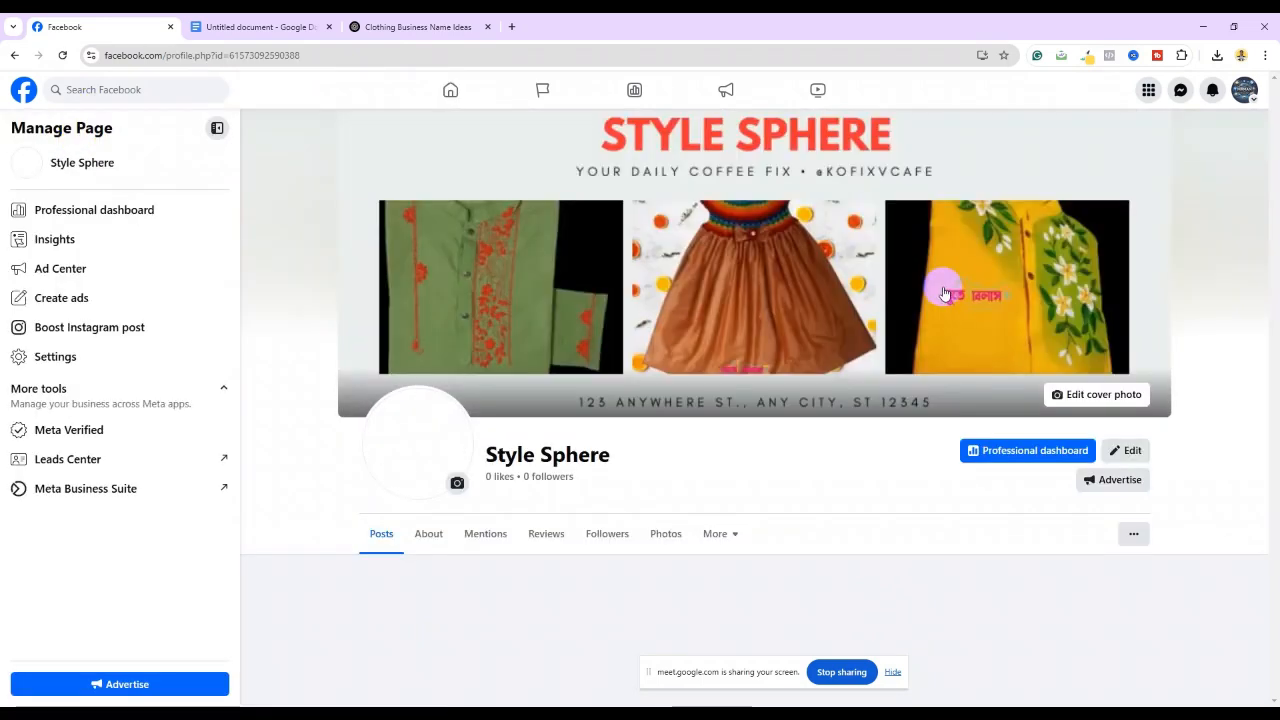
scroll(768, 306, "down", 3)
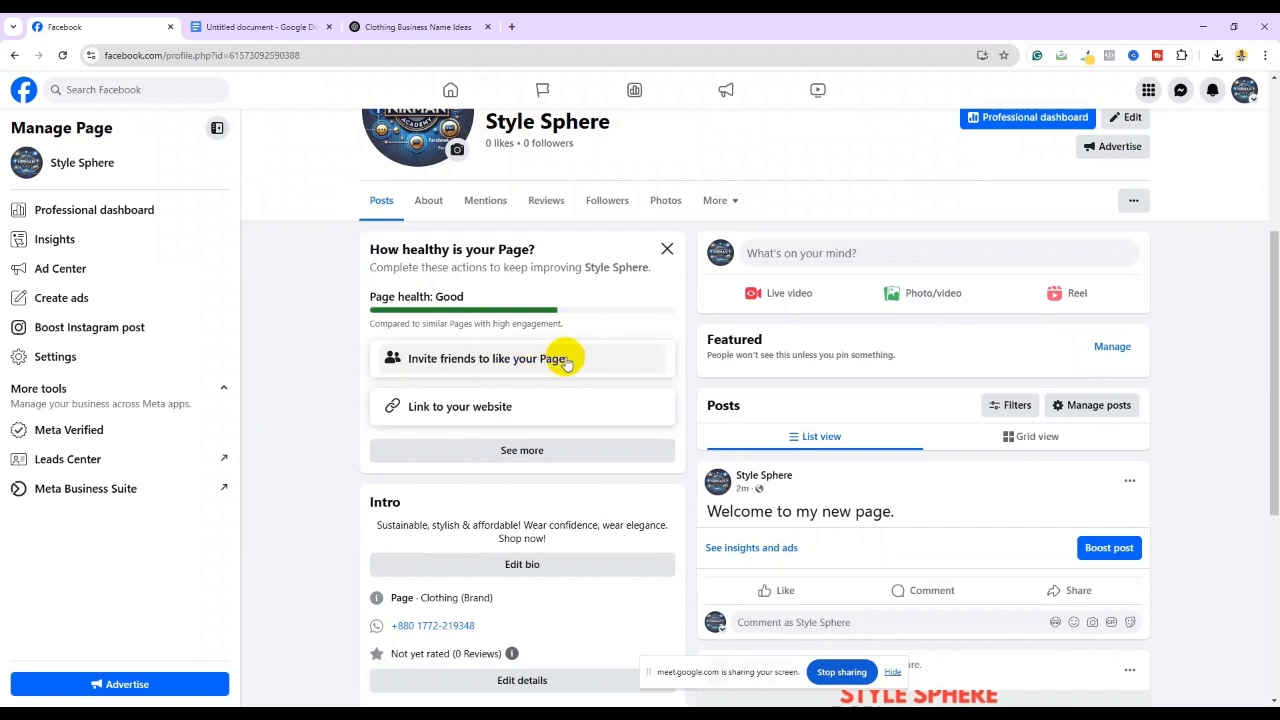
Select ten friends in the invite list and send them Page like invitations
left_click(494, 358)
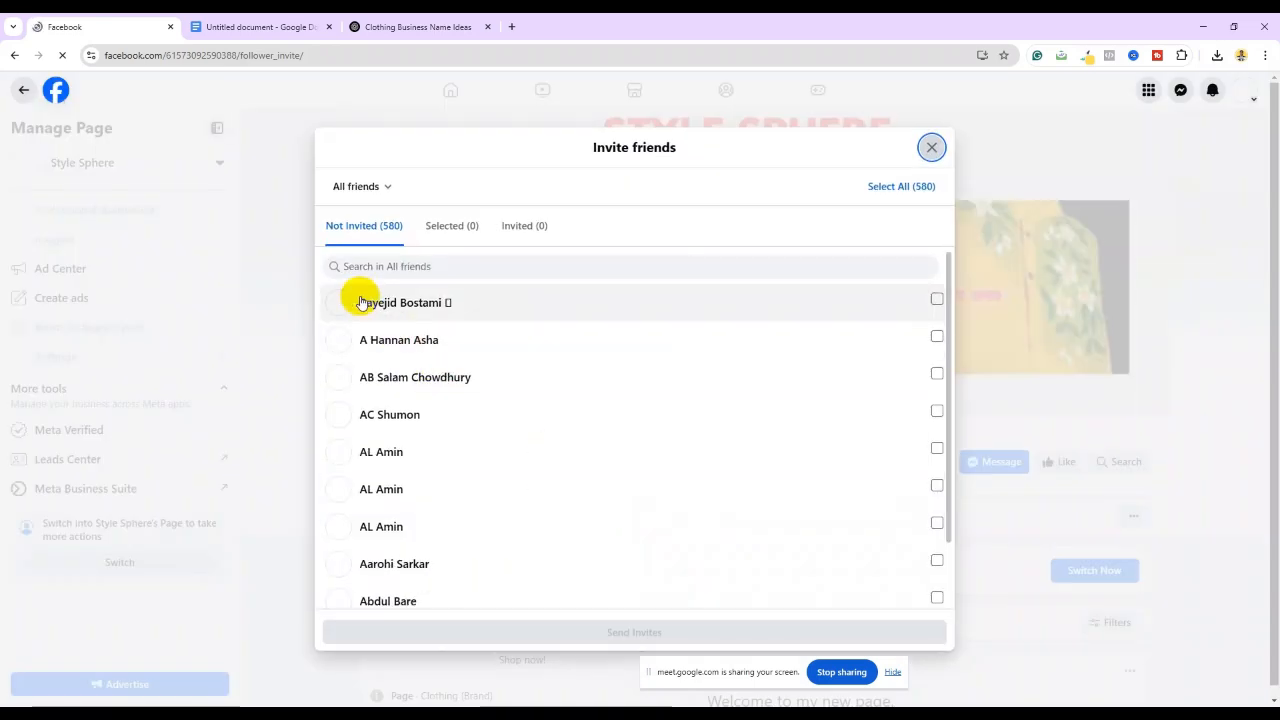
left_click(937, 298)
left_click(937, 336)
left_click(937, 372)
left_click(937, 410)
left_click(937, 448)
left_click(937, 485)
left_click(937, 522)
left_click(937, 560)
scroll(922, 432, "down", 1)
left_click(937, 513)
left_click(937, 550)
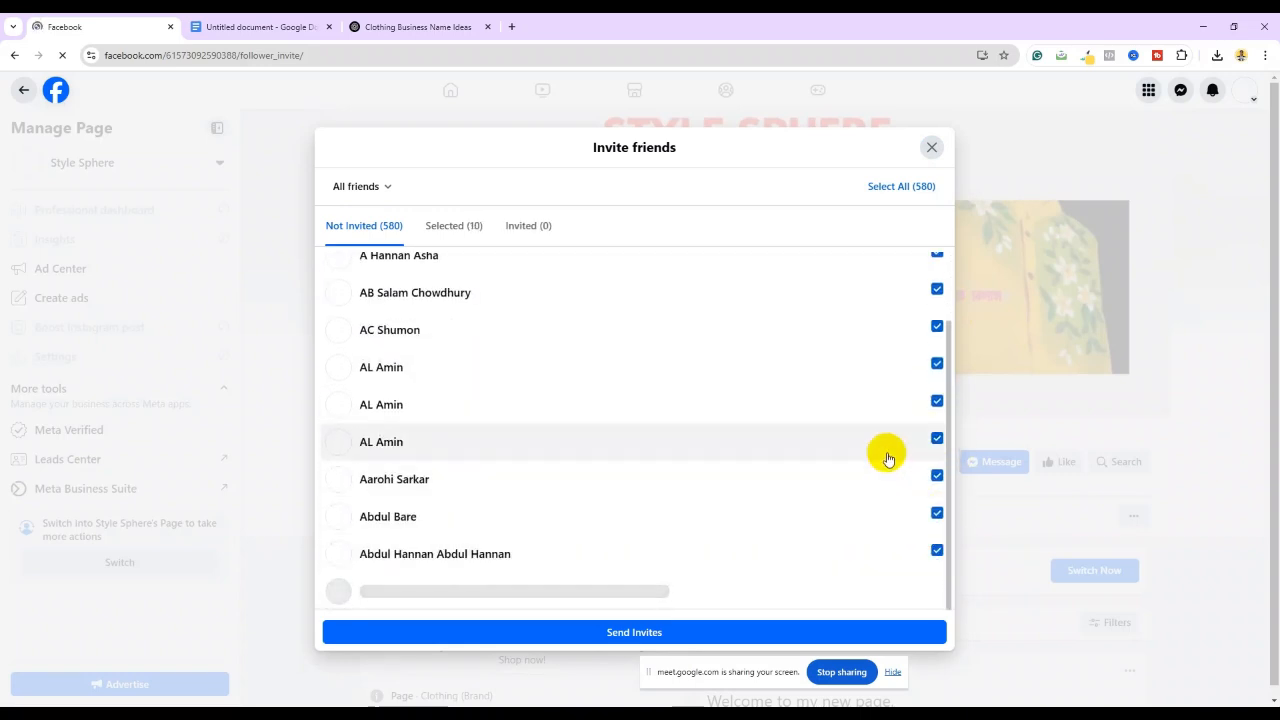
left_click(614, 634)
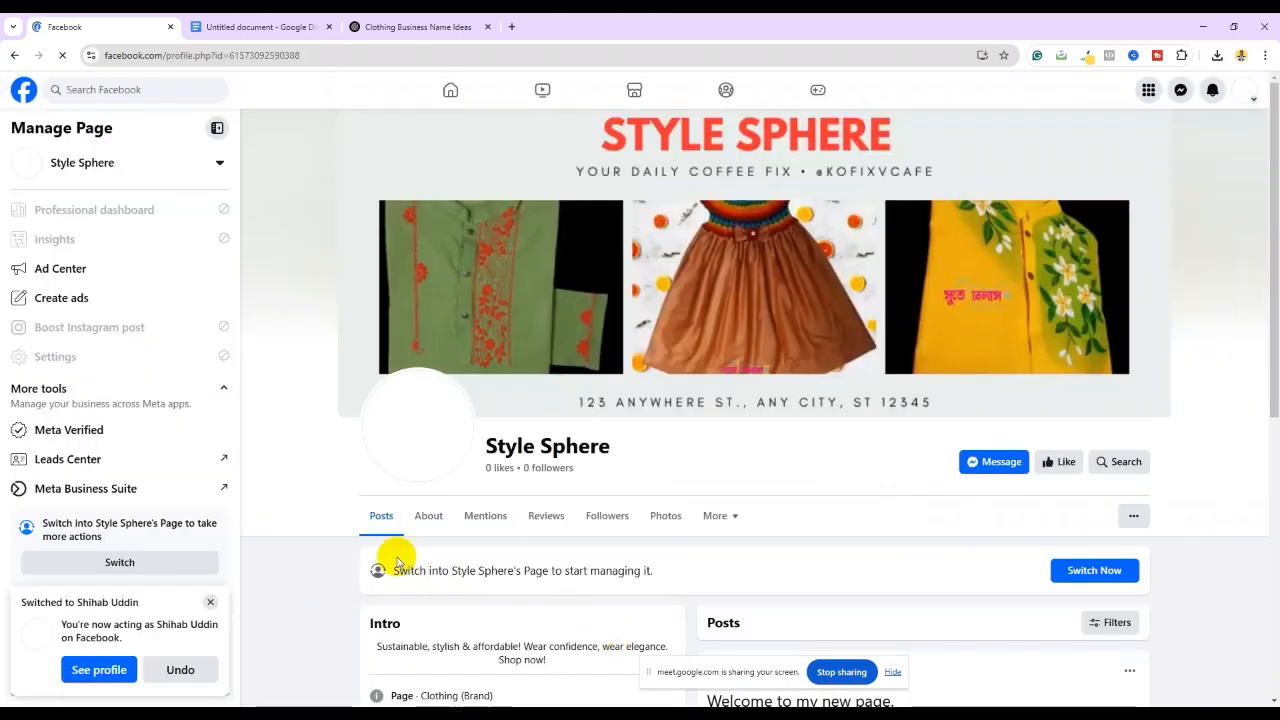
Reload the Style Sphere page
scroll(355, 492, "down", 4)
scroll(360, 488, "up", 2)
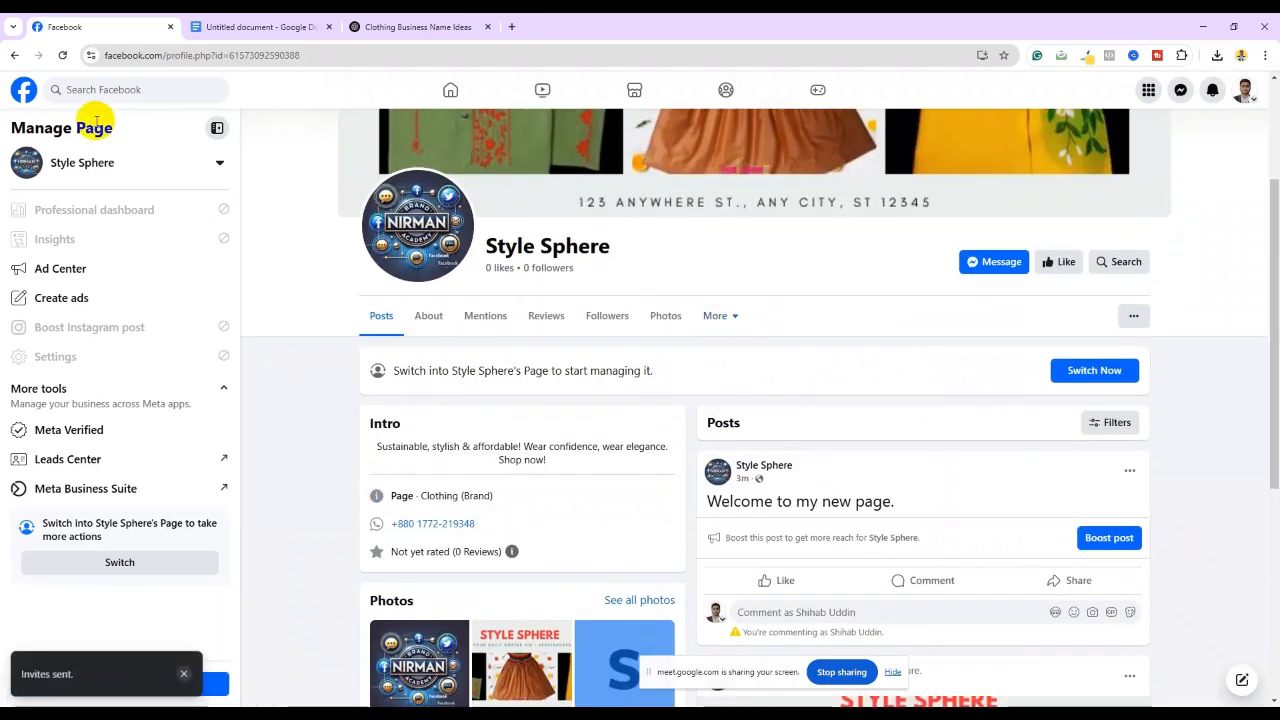
scroll(620, 393, "down", 3)
scroll(583, 366, "up", 3)
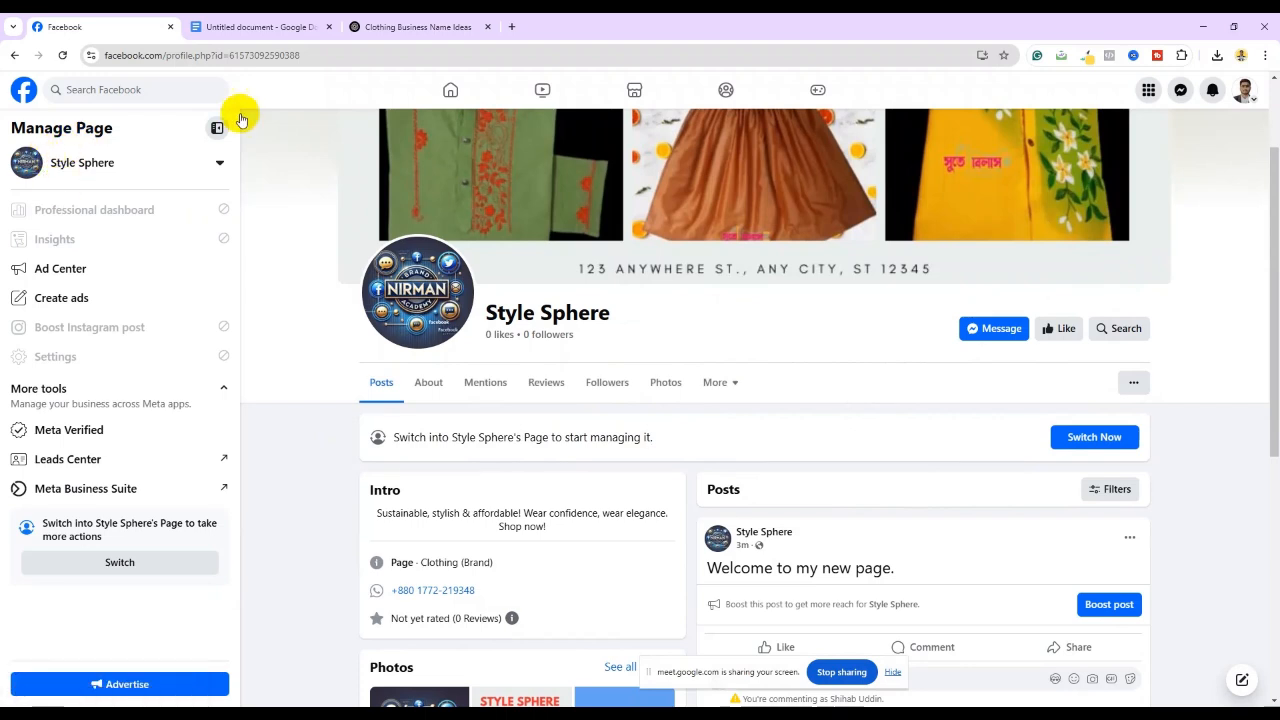
left_click(63, 55)
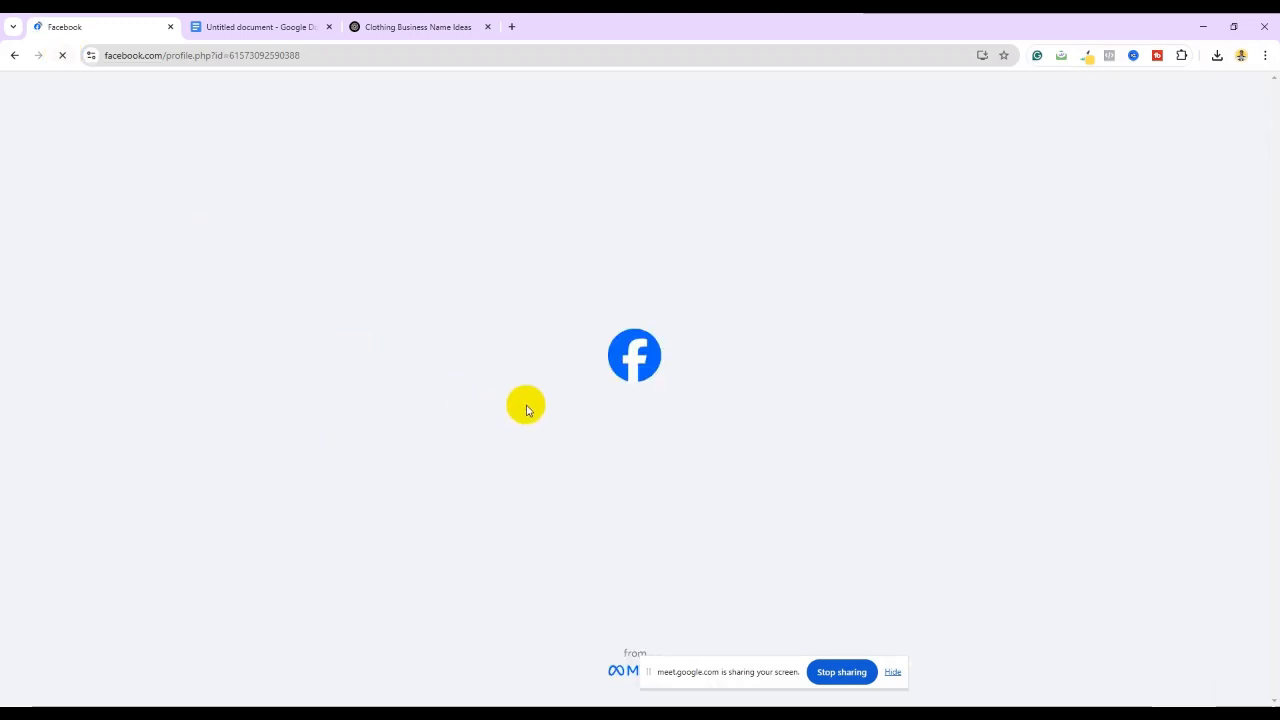
scroll(491, 392, "down", 3)
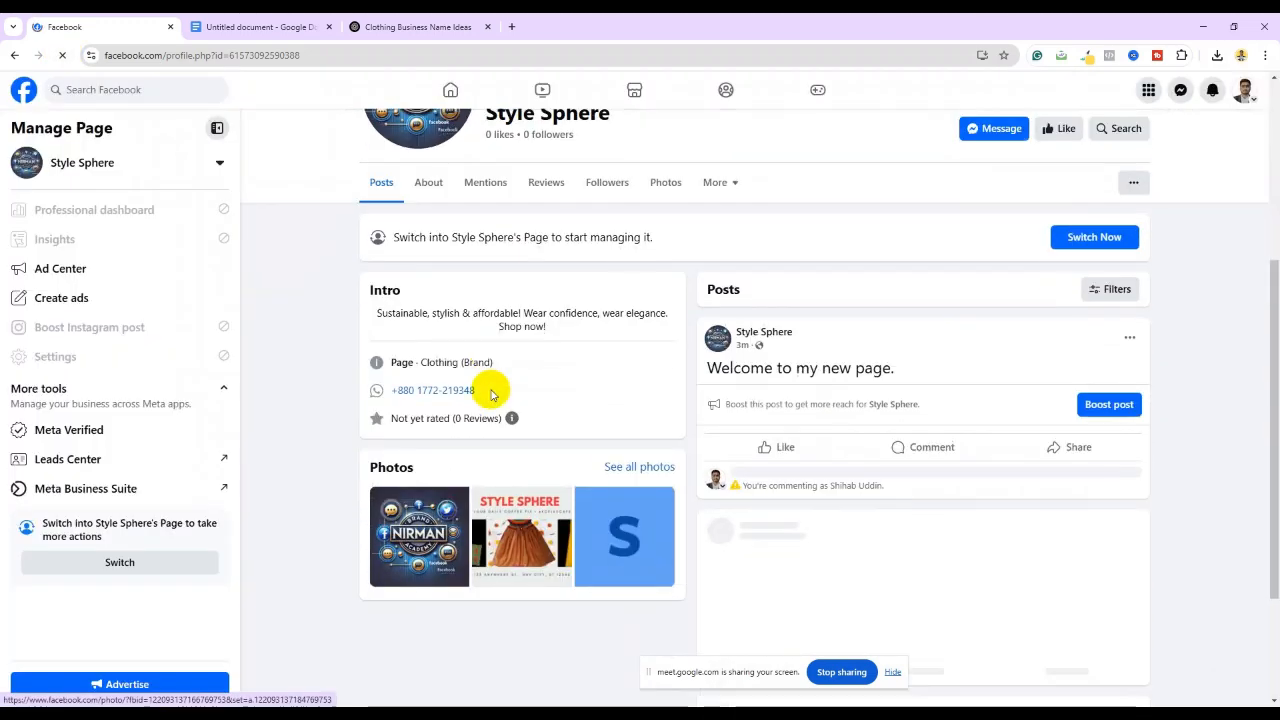
scroll(491, 395, "up", 1)
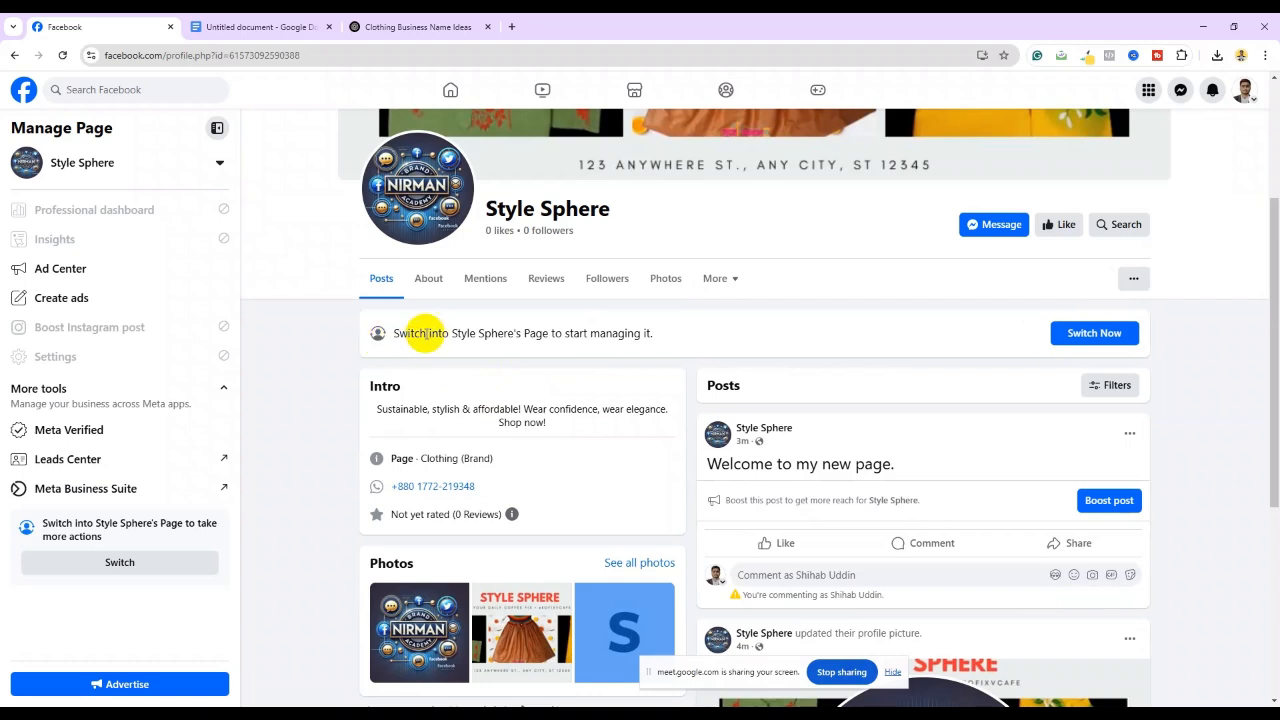
Switch to acting as Style Sphere, then minimise Facebook to reveal the portfolio site
left_click(1092, 334)
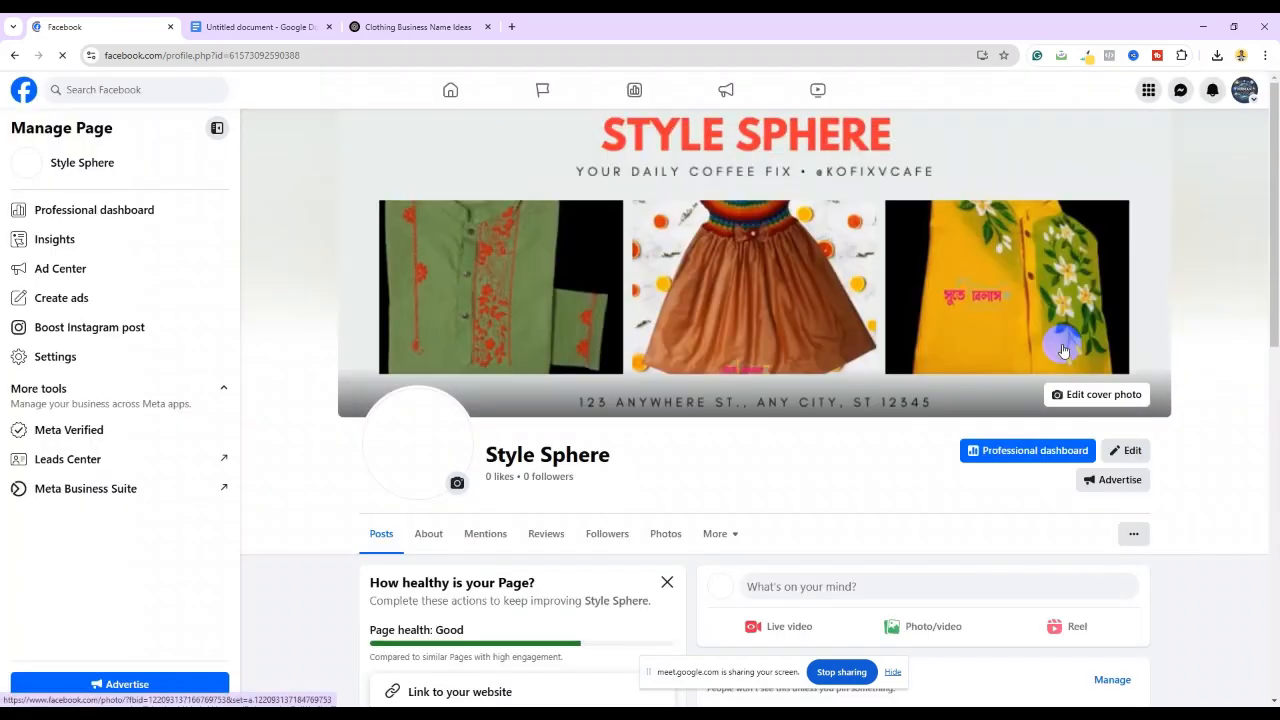
scroll(596, 438, "down", 5)
scroll(349, 337, "up", 2)
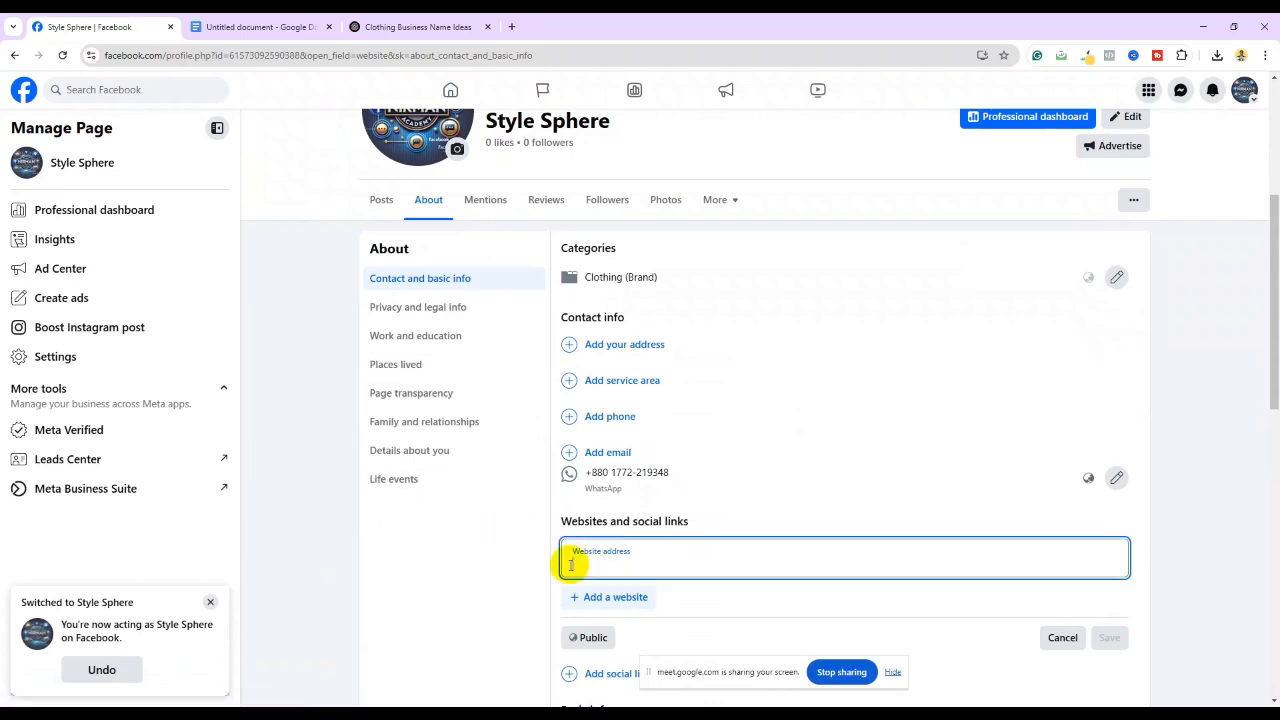
scroll(443, 514, "down", 3)
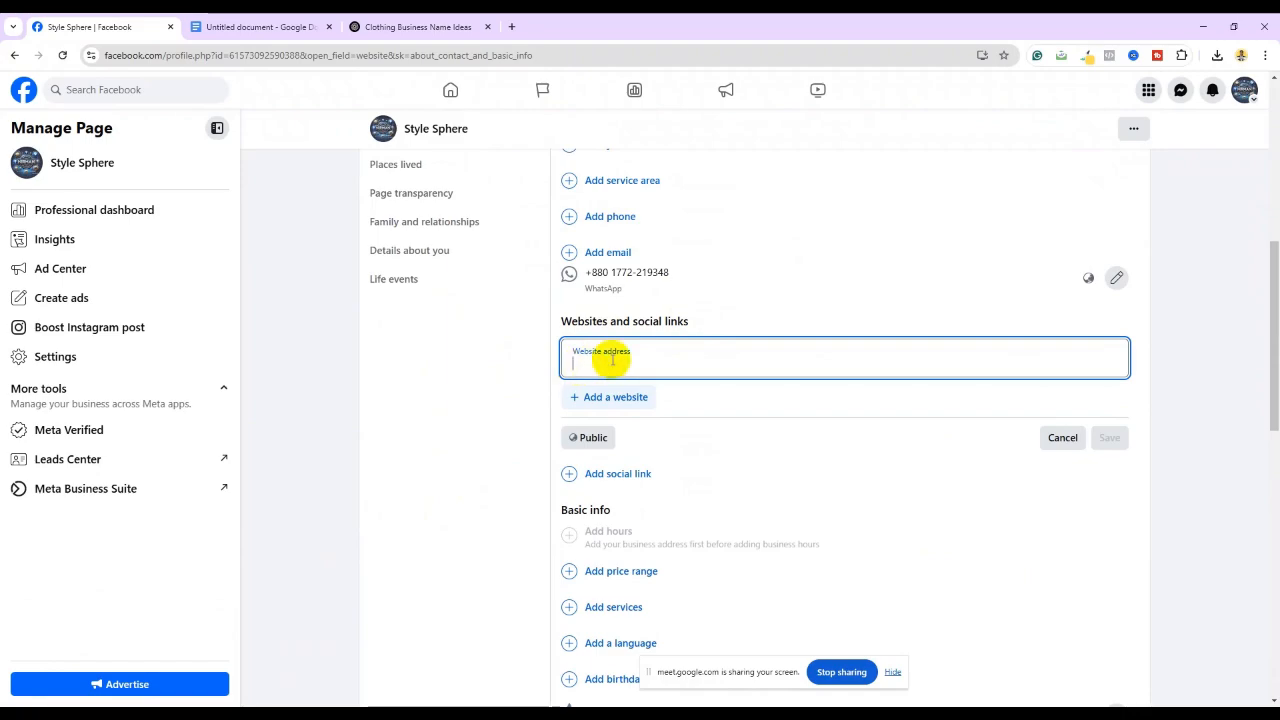
left_click(1200, 27)
Copy the Google Sites portfolio URL from the address bar and return to Facebook
scroll(539, 470, "down", 12)
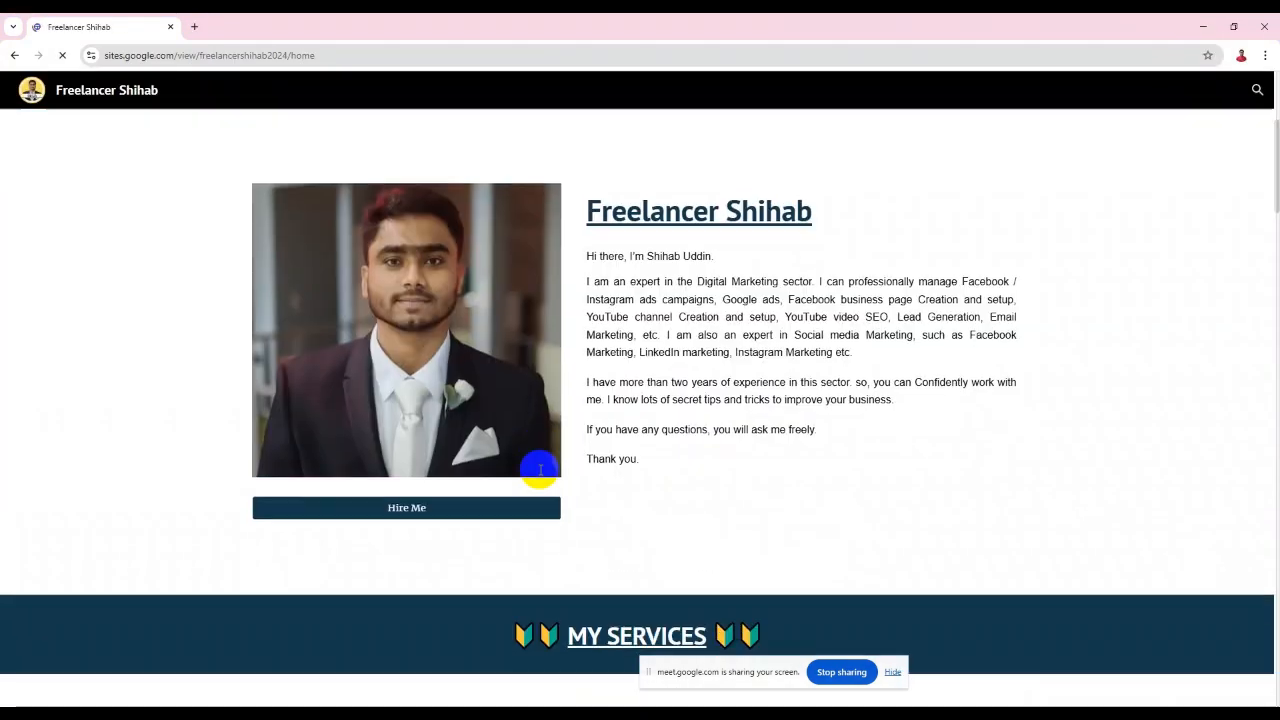
scroll(539, 469, "down", 7)
scroll(586, 472, "up", 13)
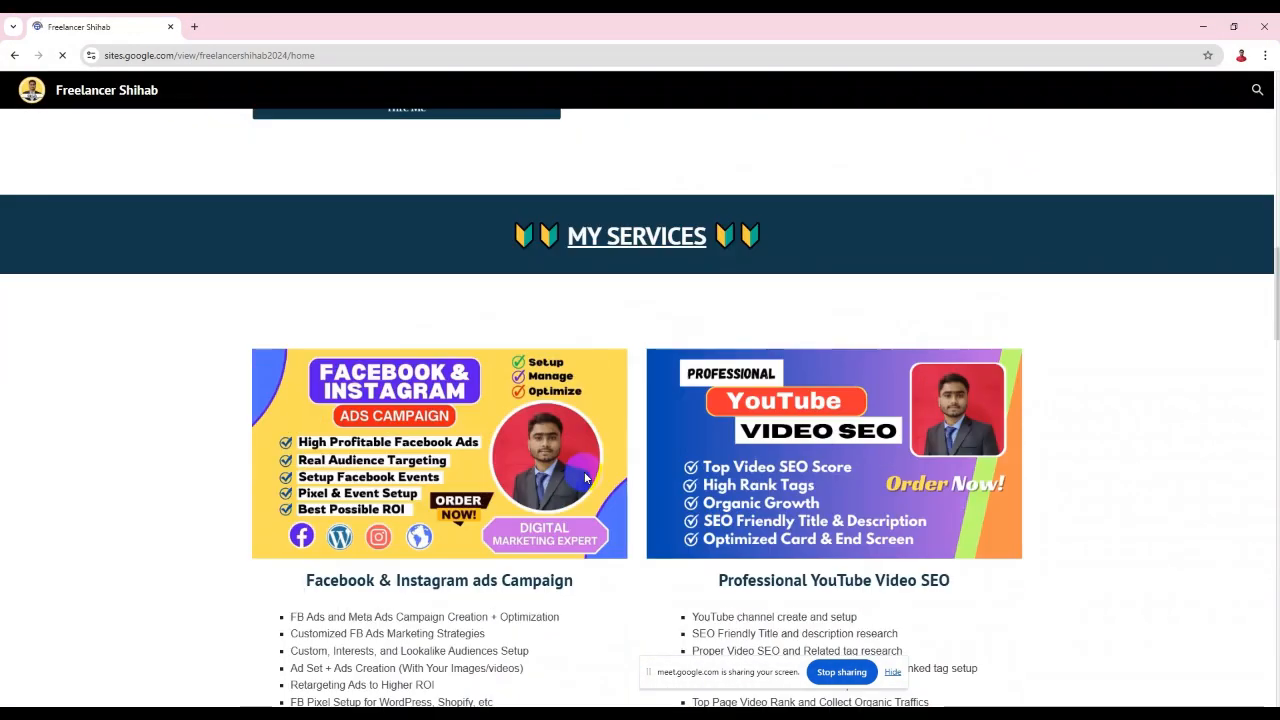
scroll(586, 472, "up", 2)
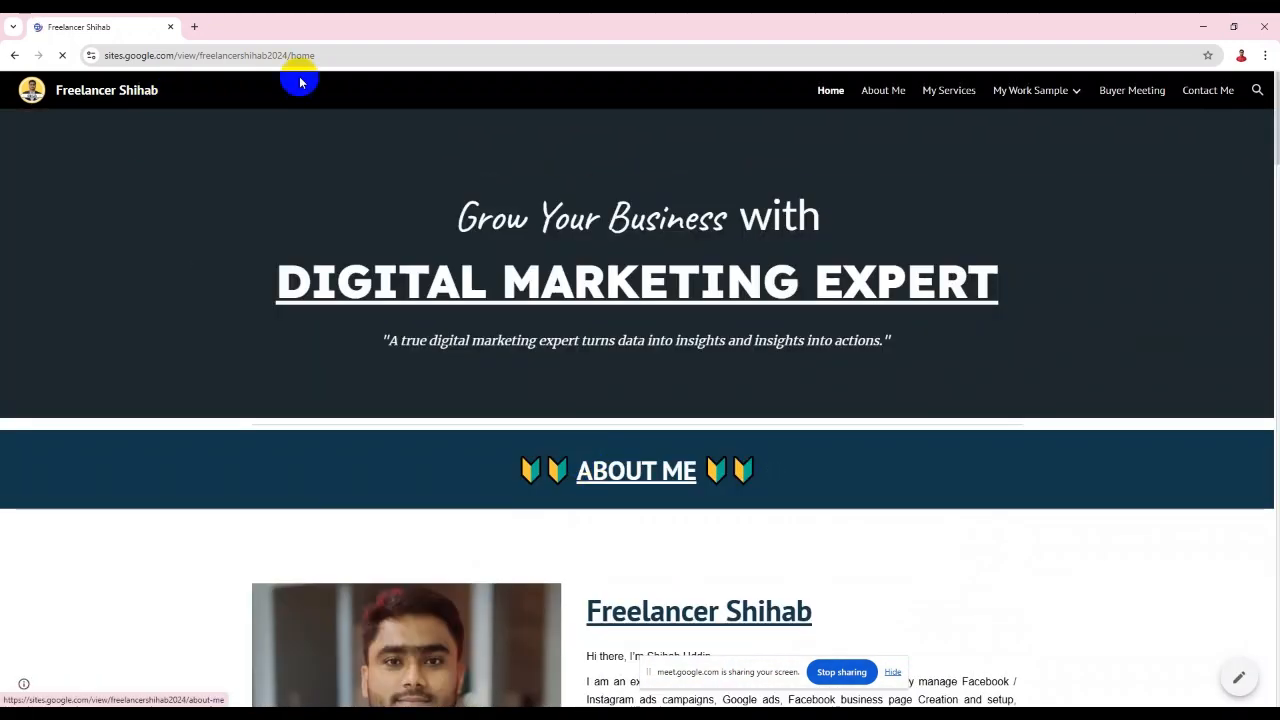
left_click_drag(316, 55, 98, 55)
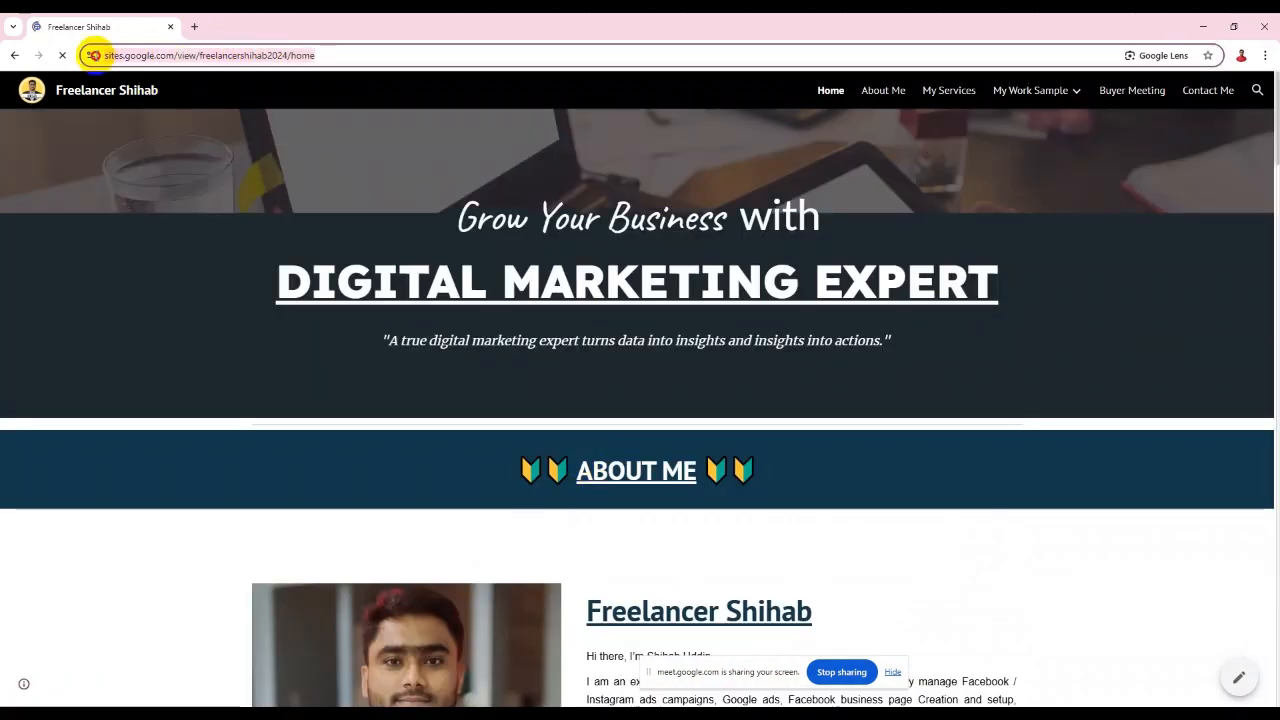
right_click(130, 57)
left_click(172, 176)
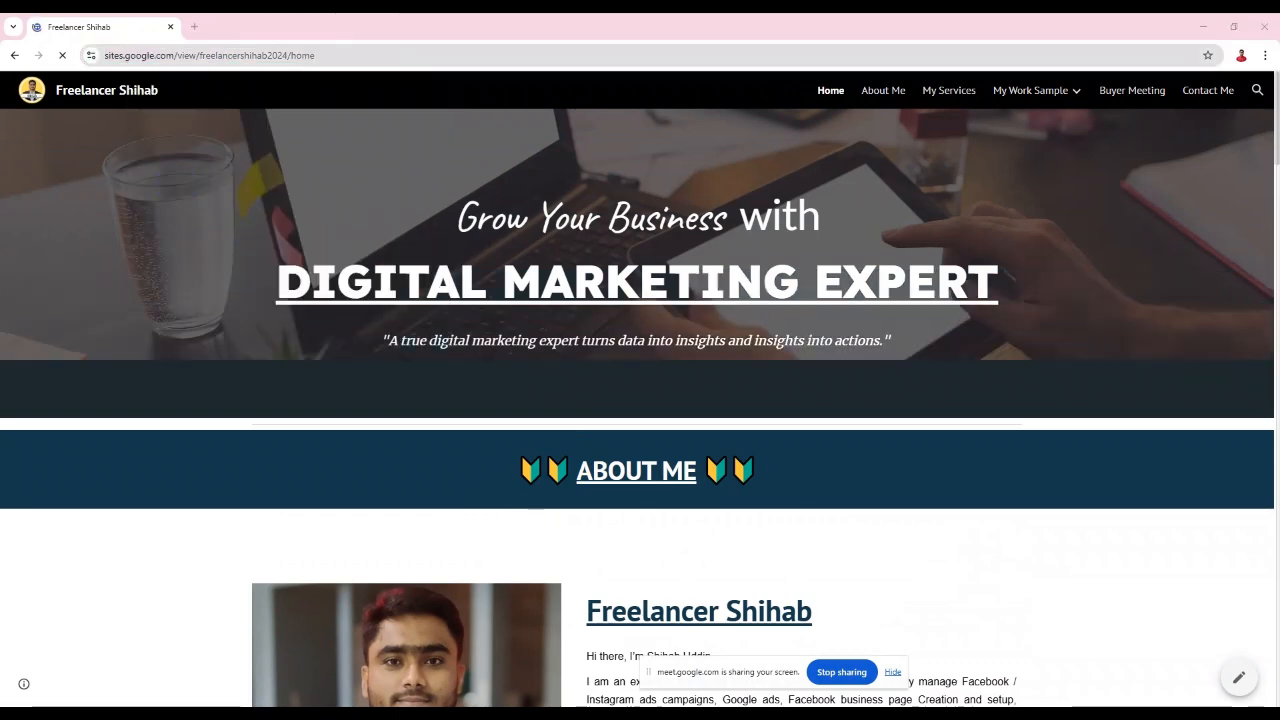
left_click(564, 714)
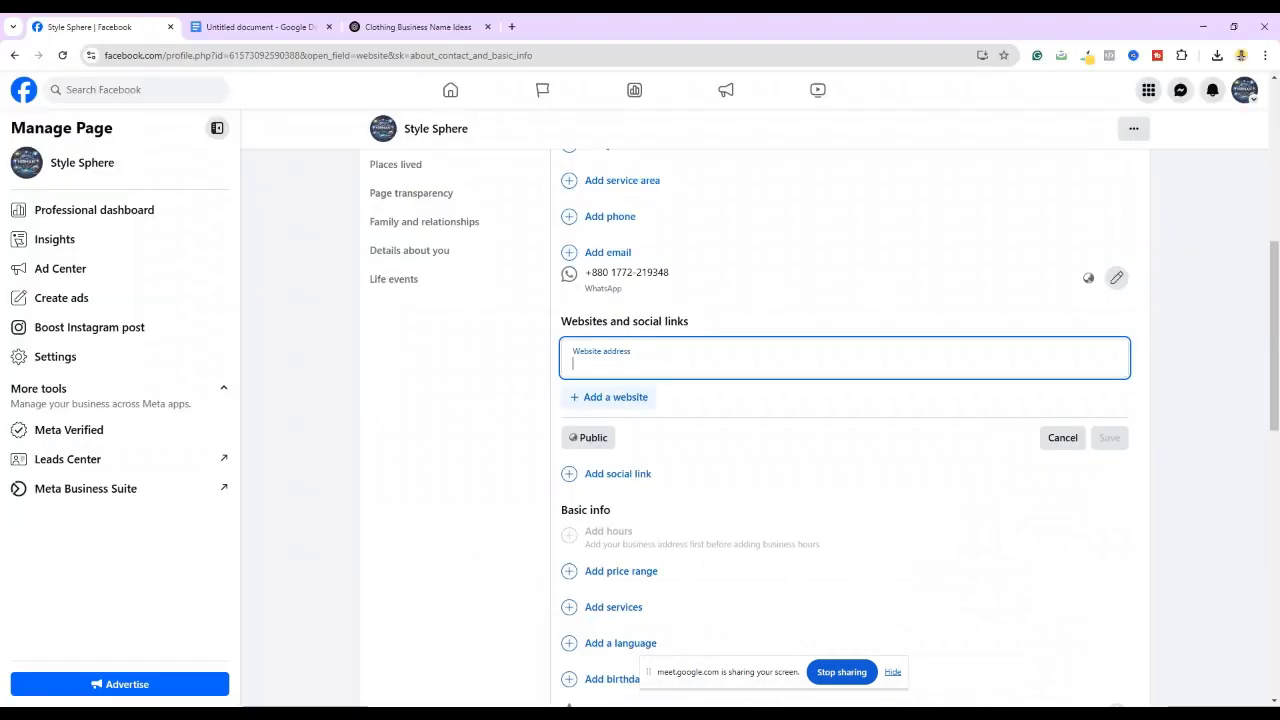
Paste the portfolio URL into the Website field and save it
right_click(595, 368)
left_click(614, 494)
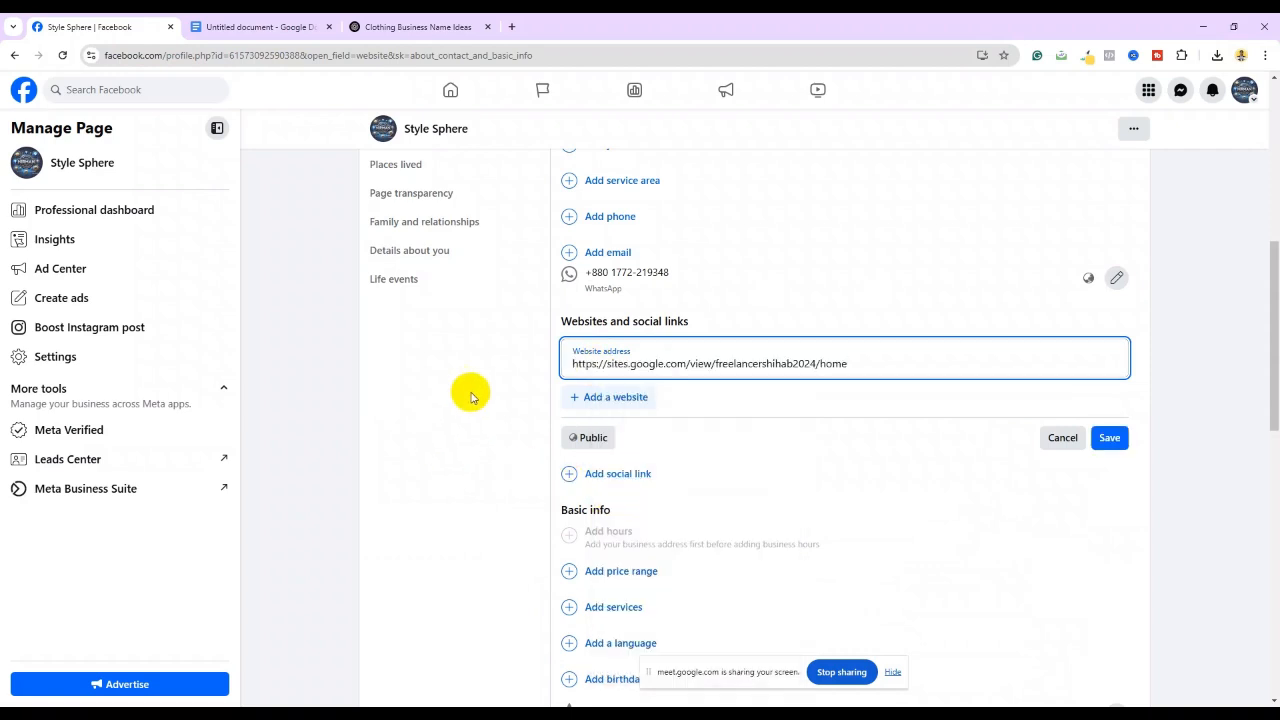
left_click(1109, 437)
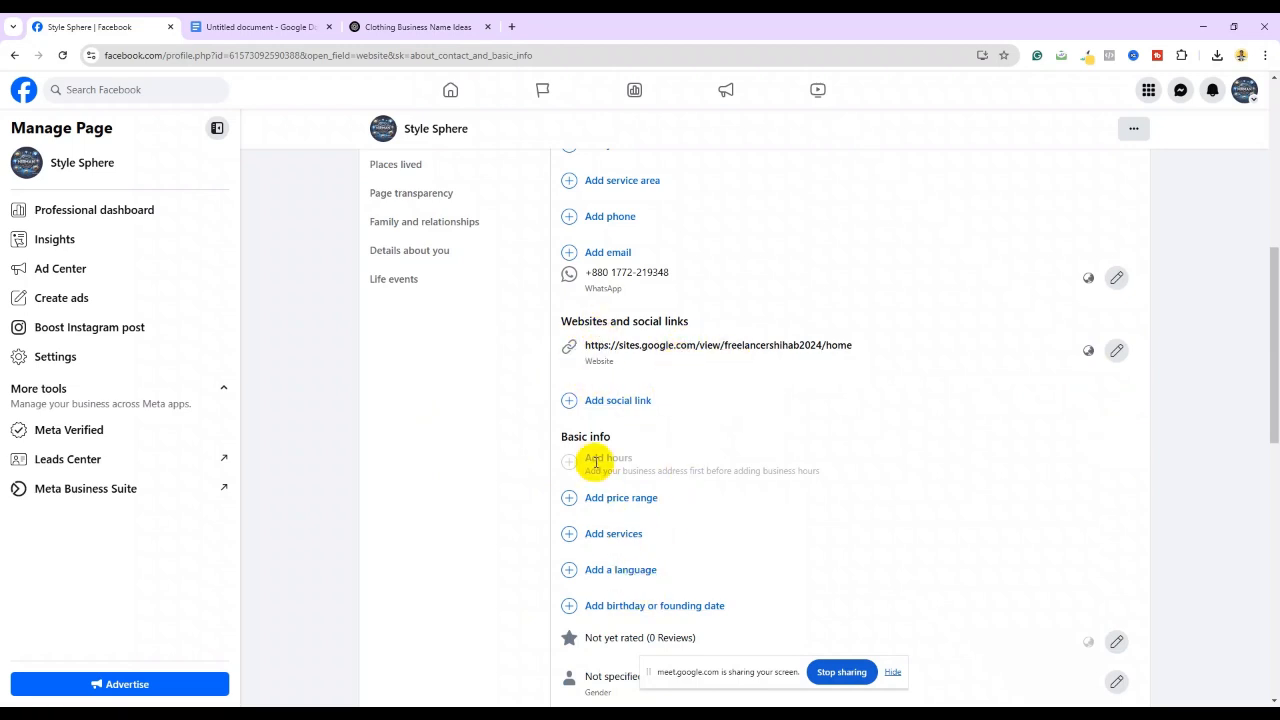
scroll(594, 445, "up", 2)
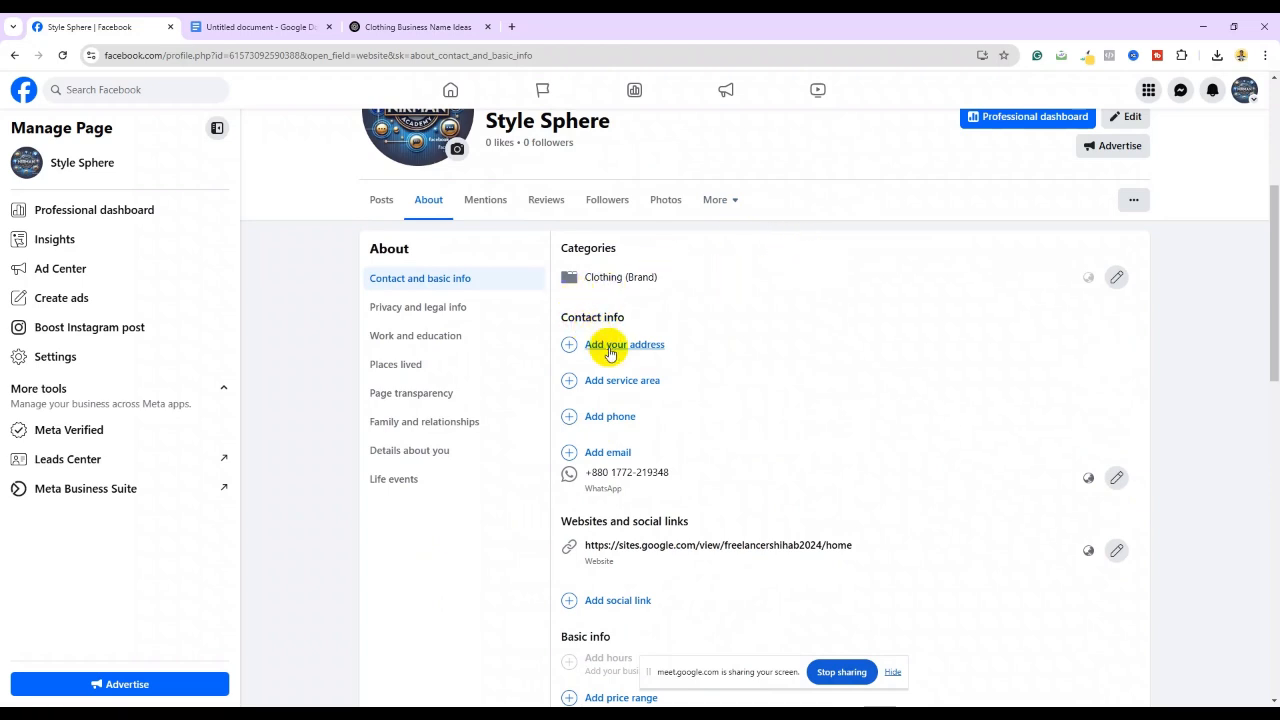
scroll(686, 374, "up", 3)
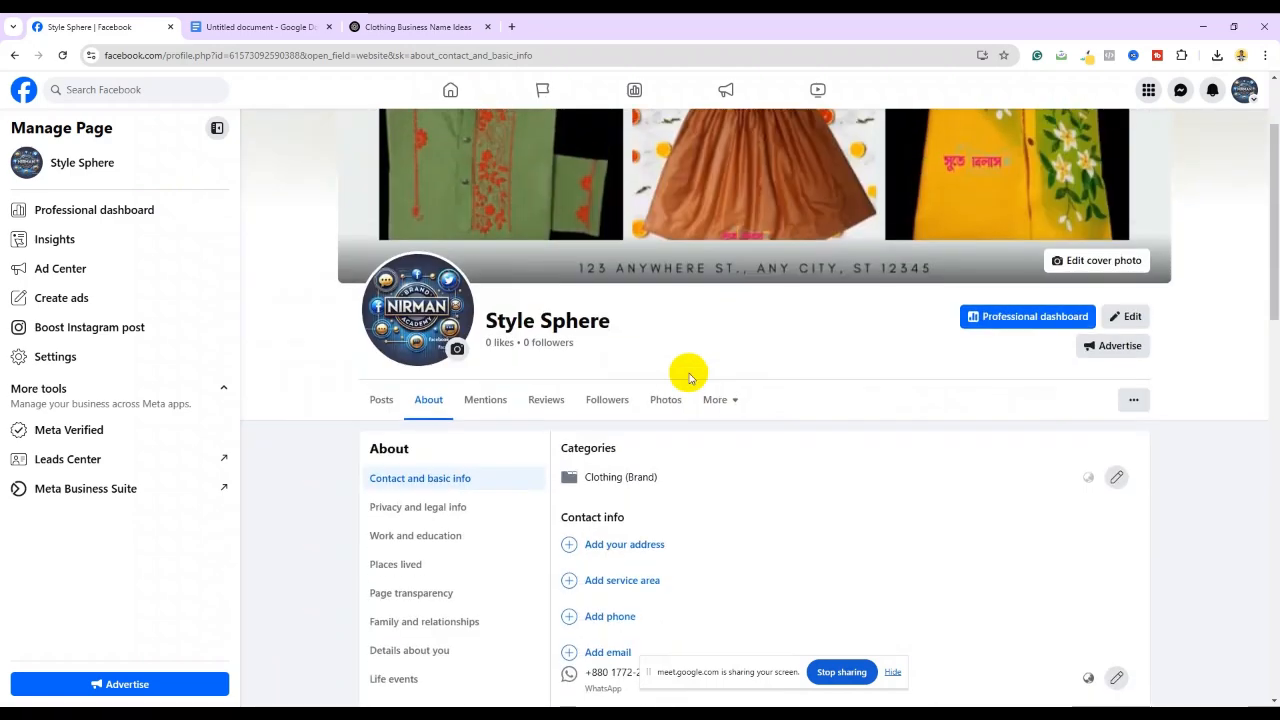
scroll(686, 374, "up", 2)
scroll(677, 366, "down", 5)
scroll(657, 360, "up", 4)
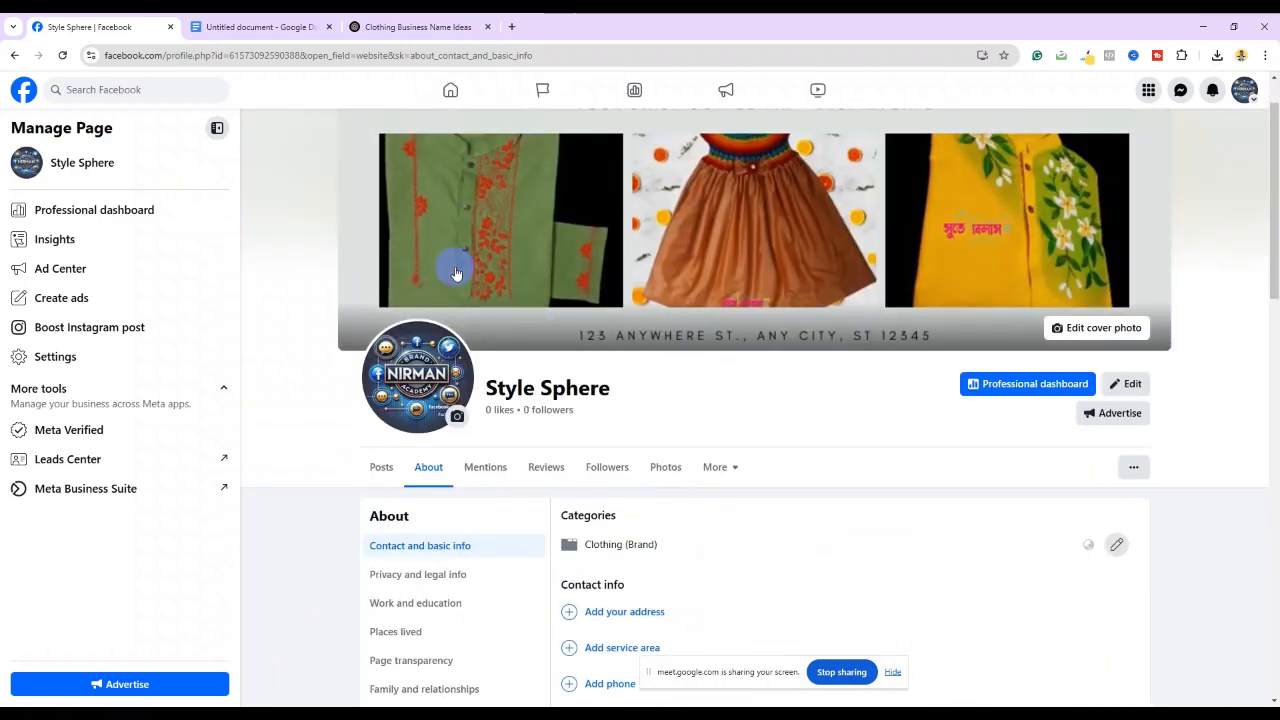
Return to the Style Sphere page via the home feed to check the website in Intro
left_click(450, 90)
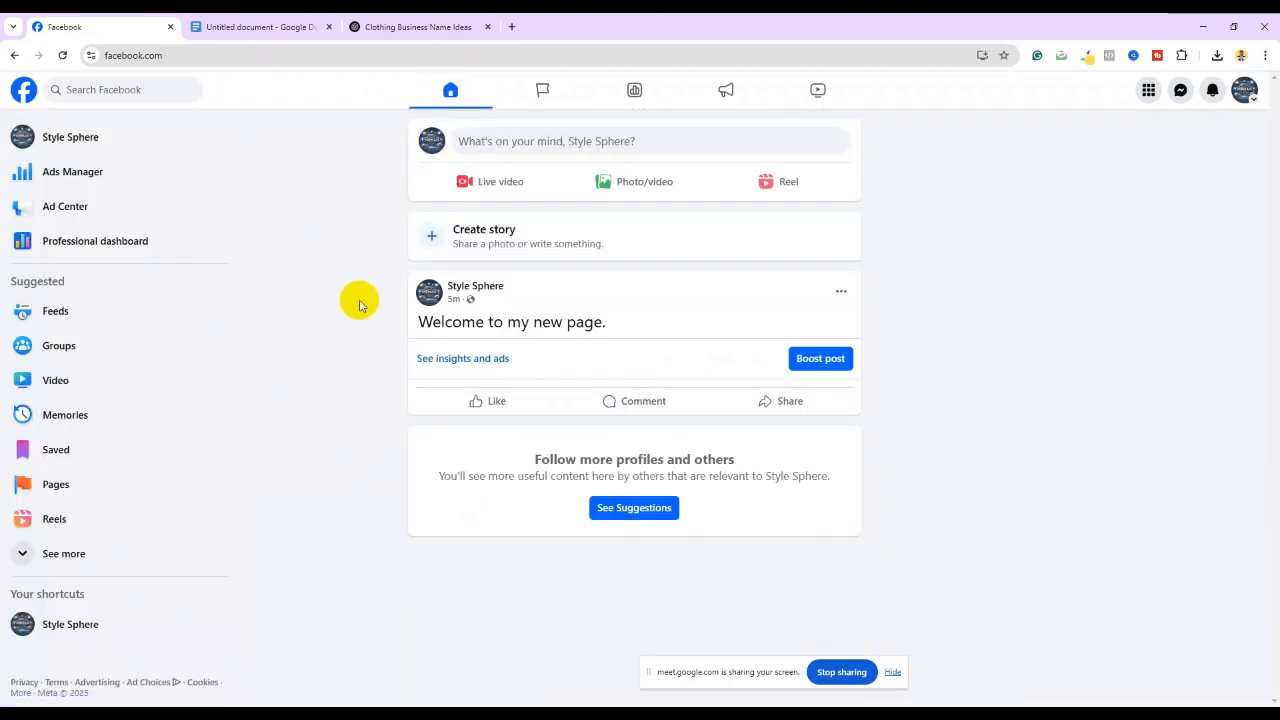
left_click(80, 142)
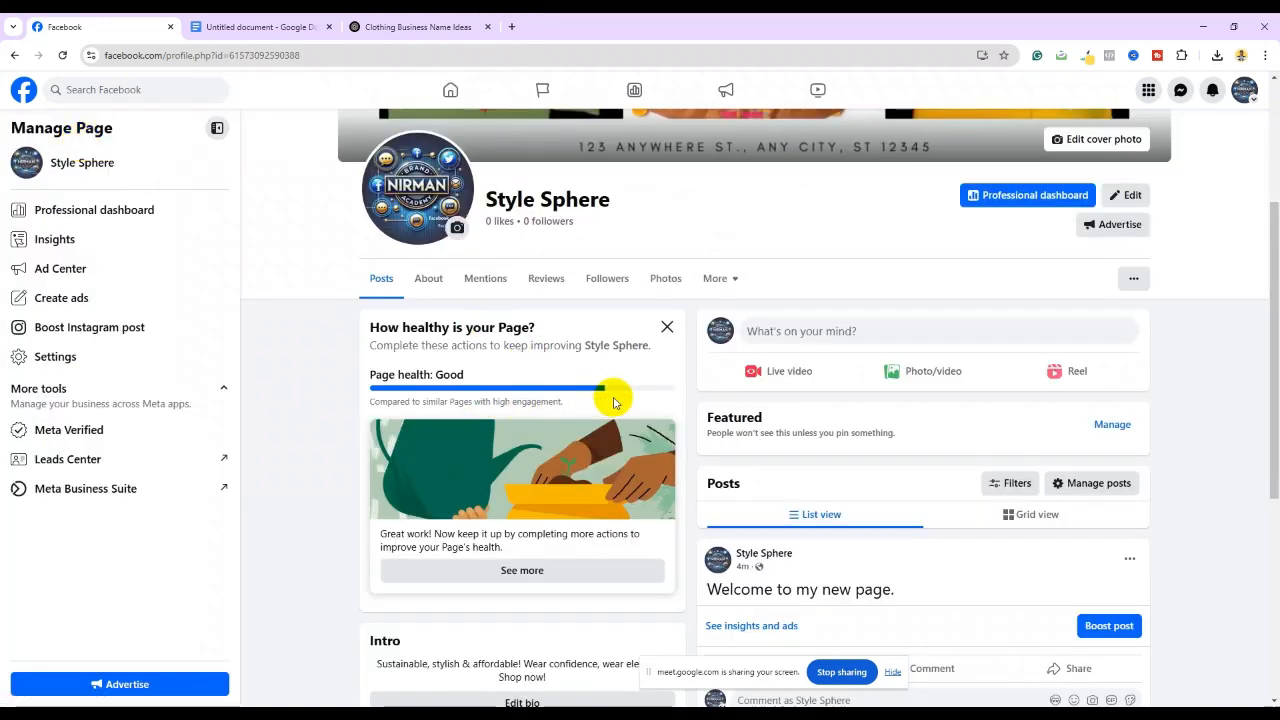
scroll(614, 402, "down", 2)
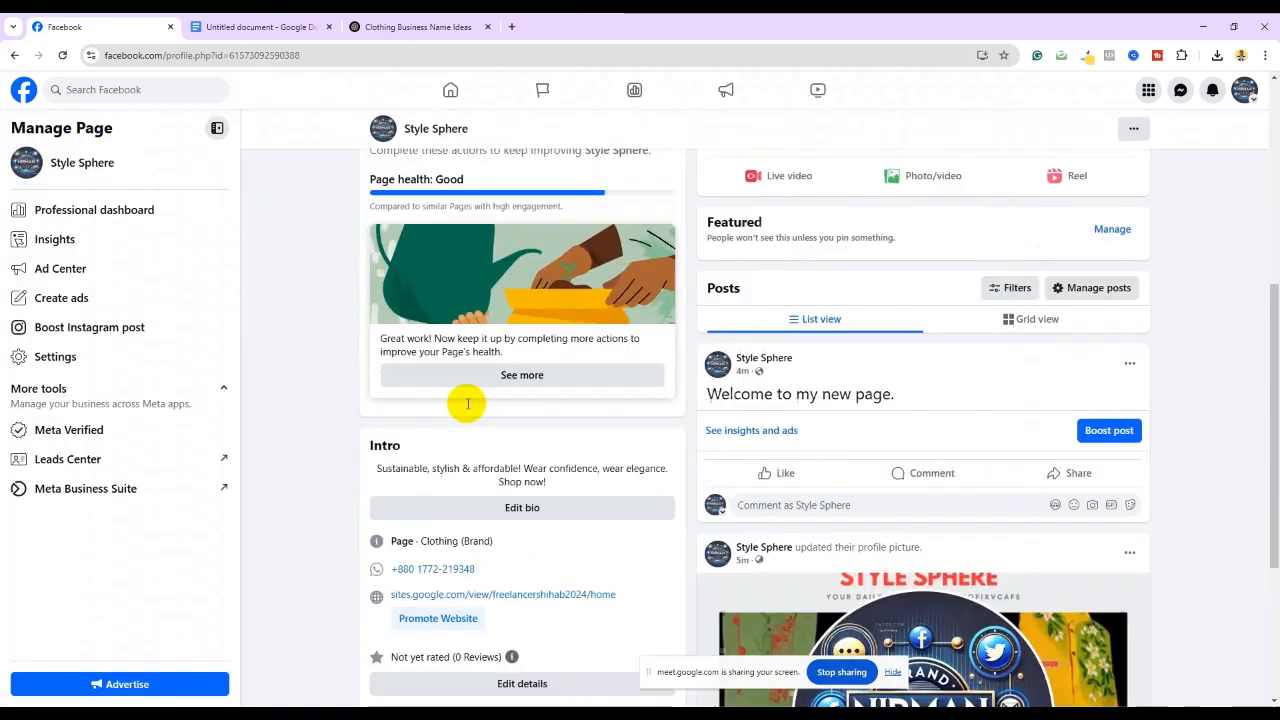
scroll(467, 403, "up", 2)
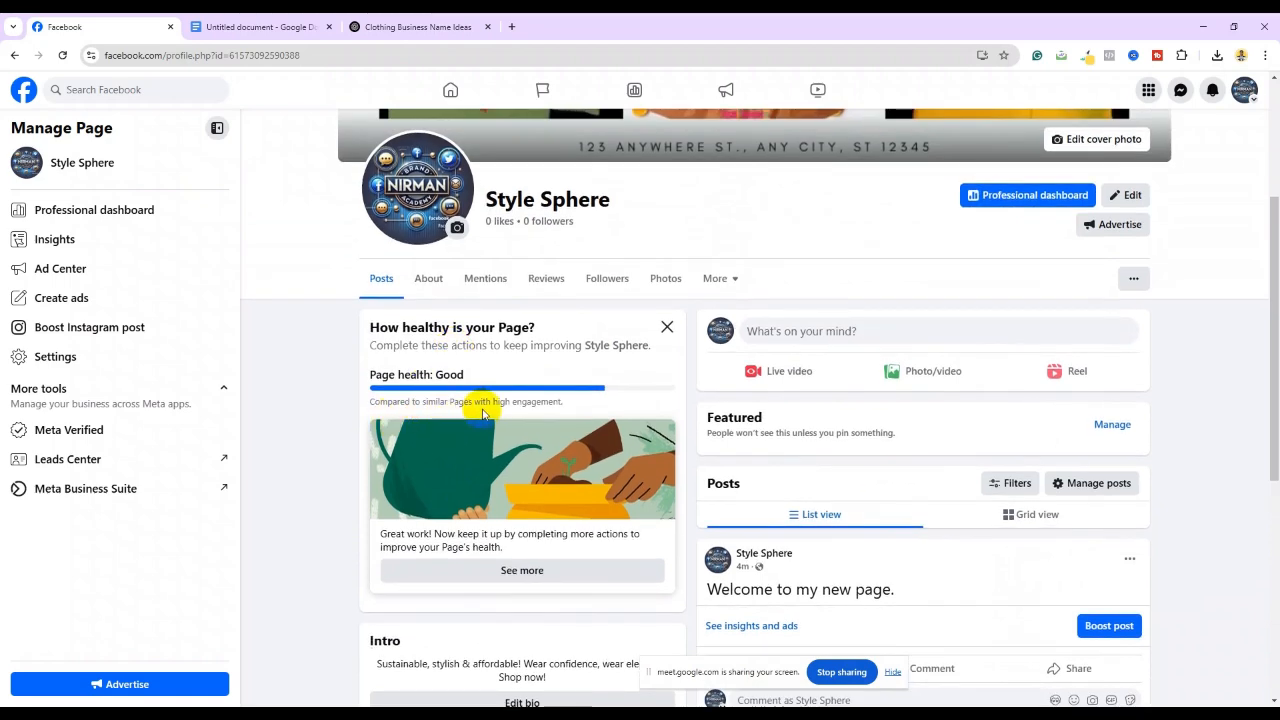
scroll(530, 405, "down", 1)
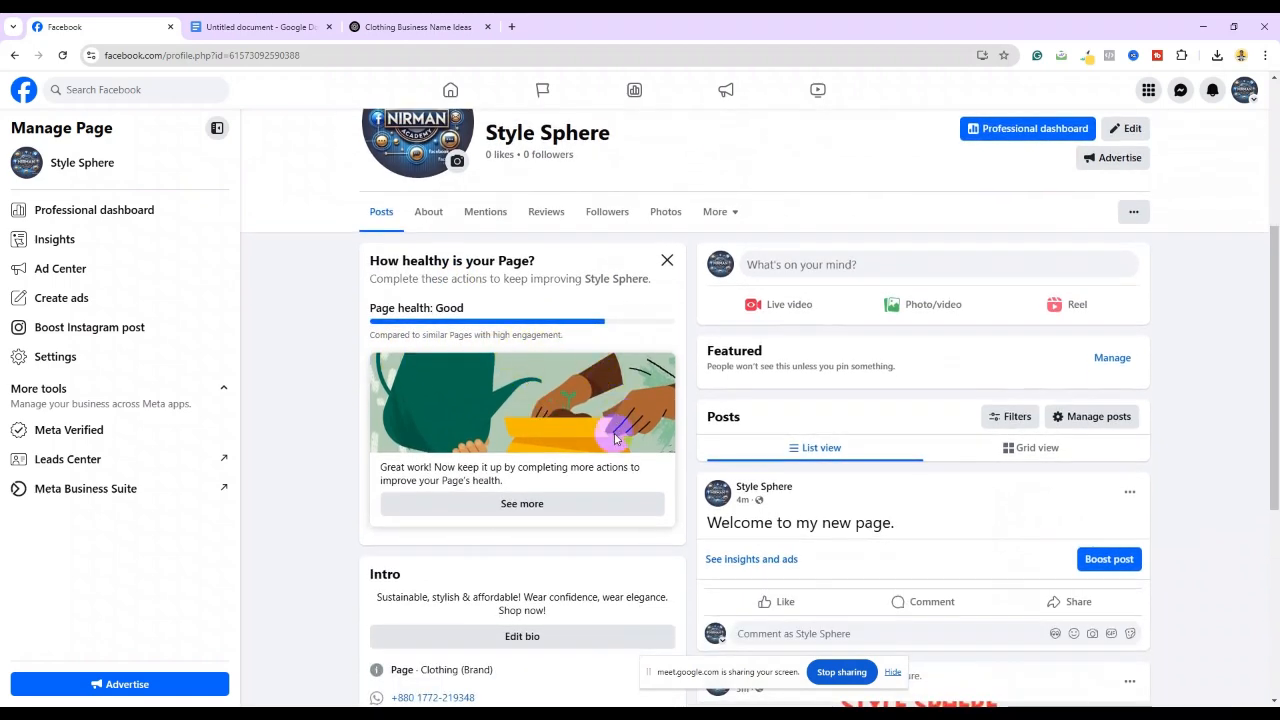
scroll(505, 500, "down", 1)
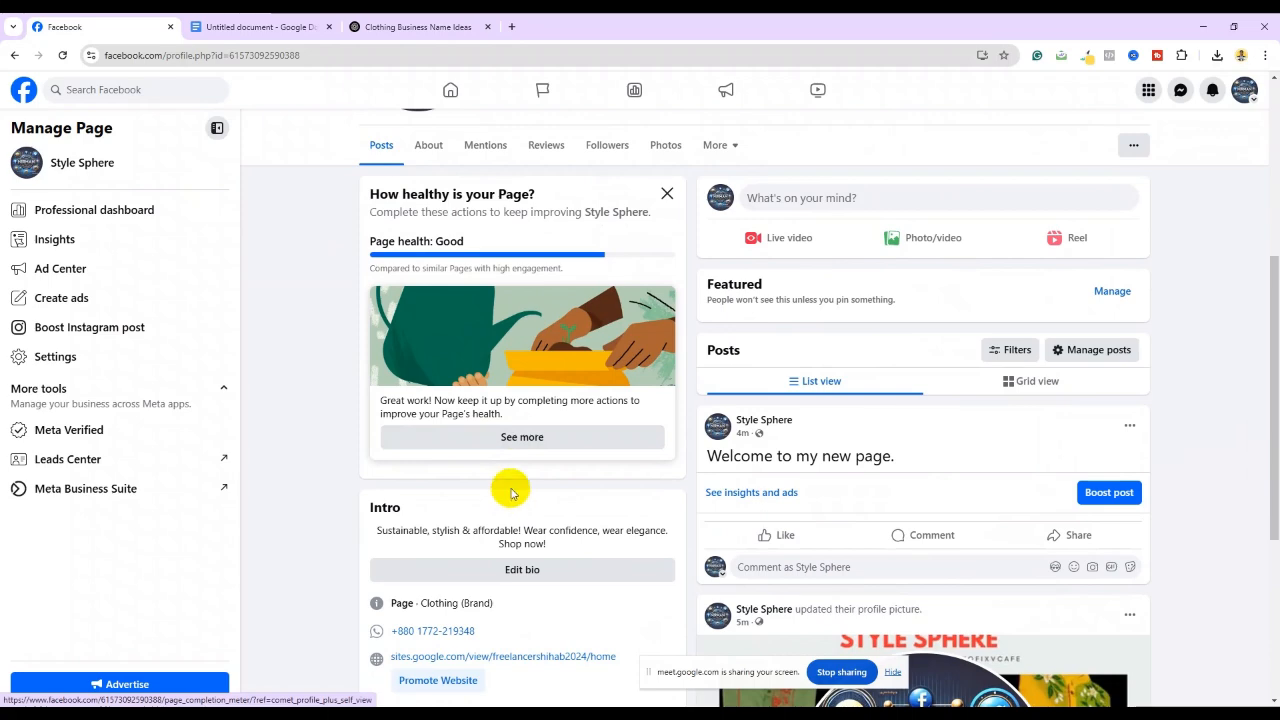
Show the page setup checklist (10 of 13 done) and start adding location info
left_click(520, 442)
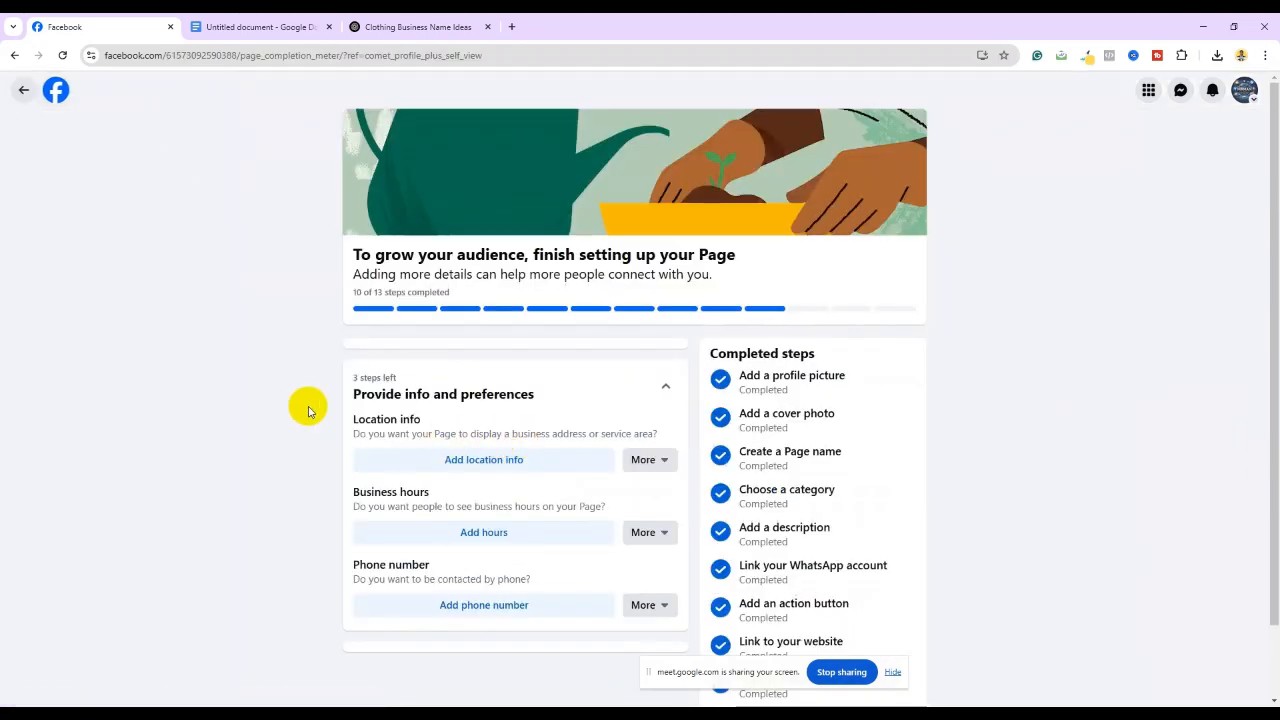
scroll(305, 408, "down", 1)
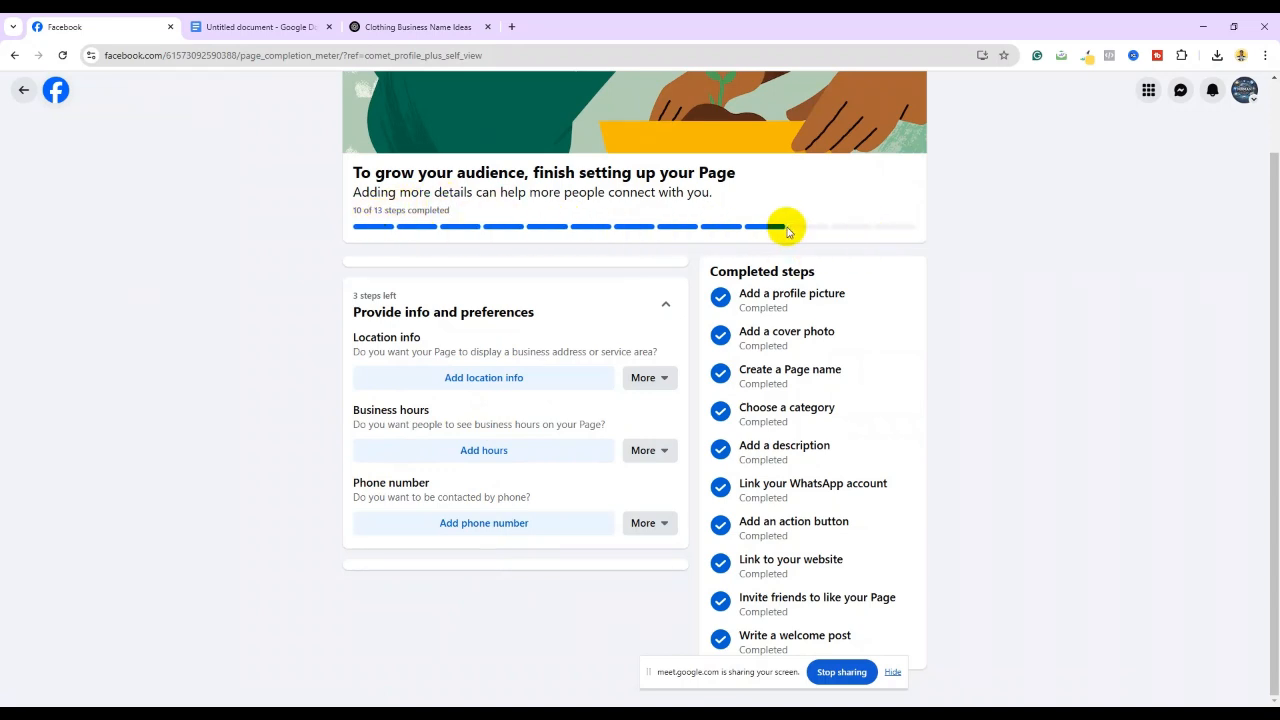
left_click(546, 379)
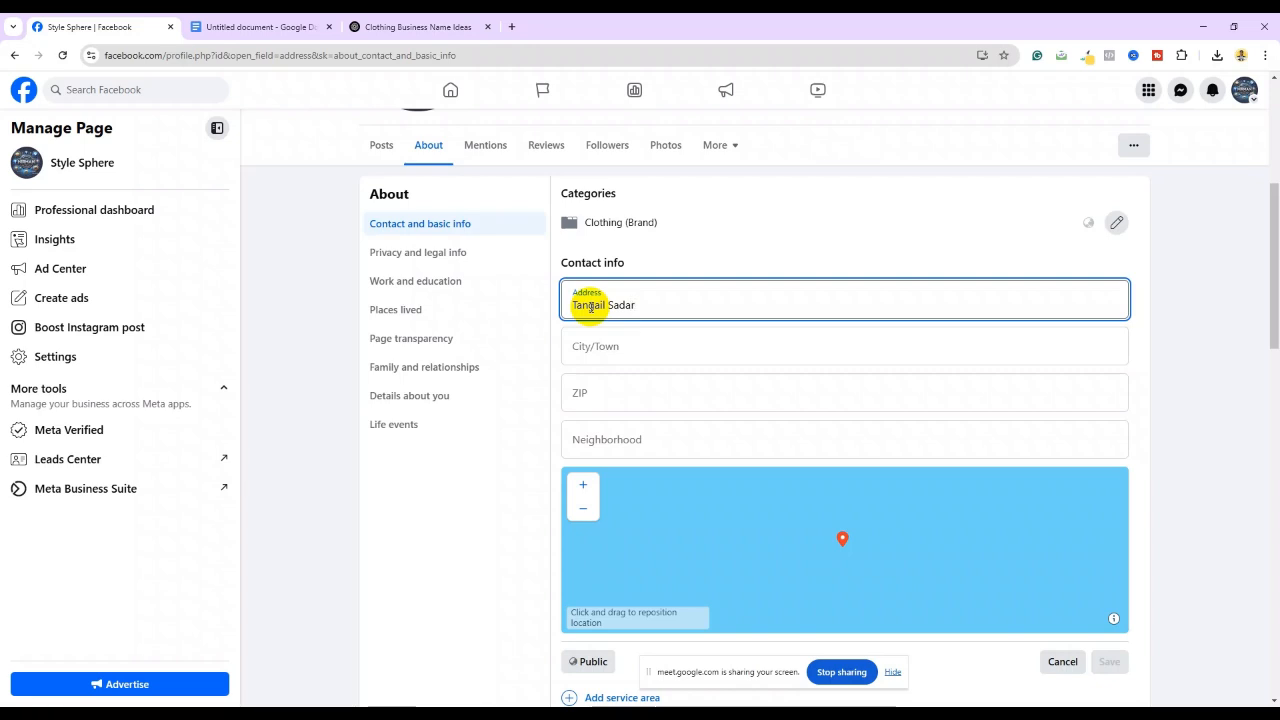
Enter 'Tangail' as the City/Town and choose the Tangail suggestion
left_click(601, 350)
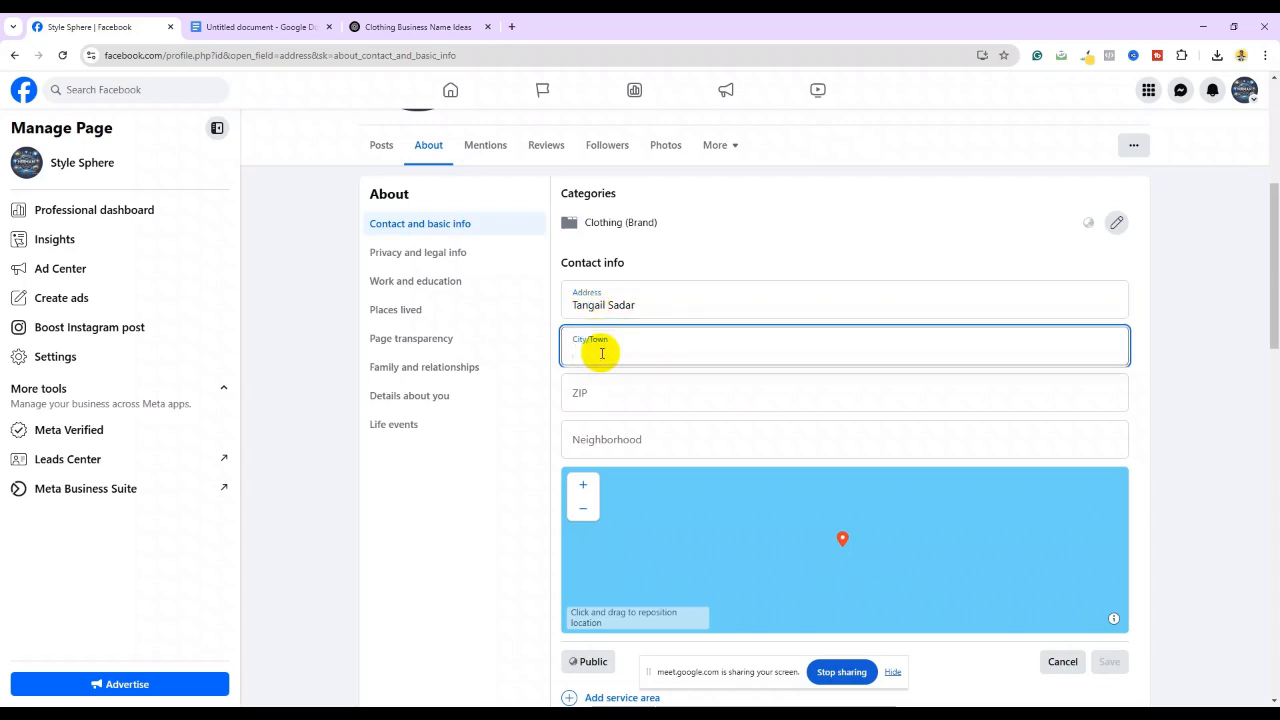
type("Tam")
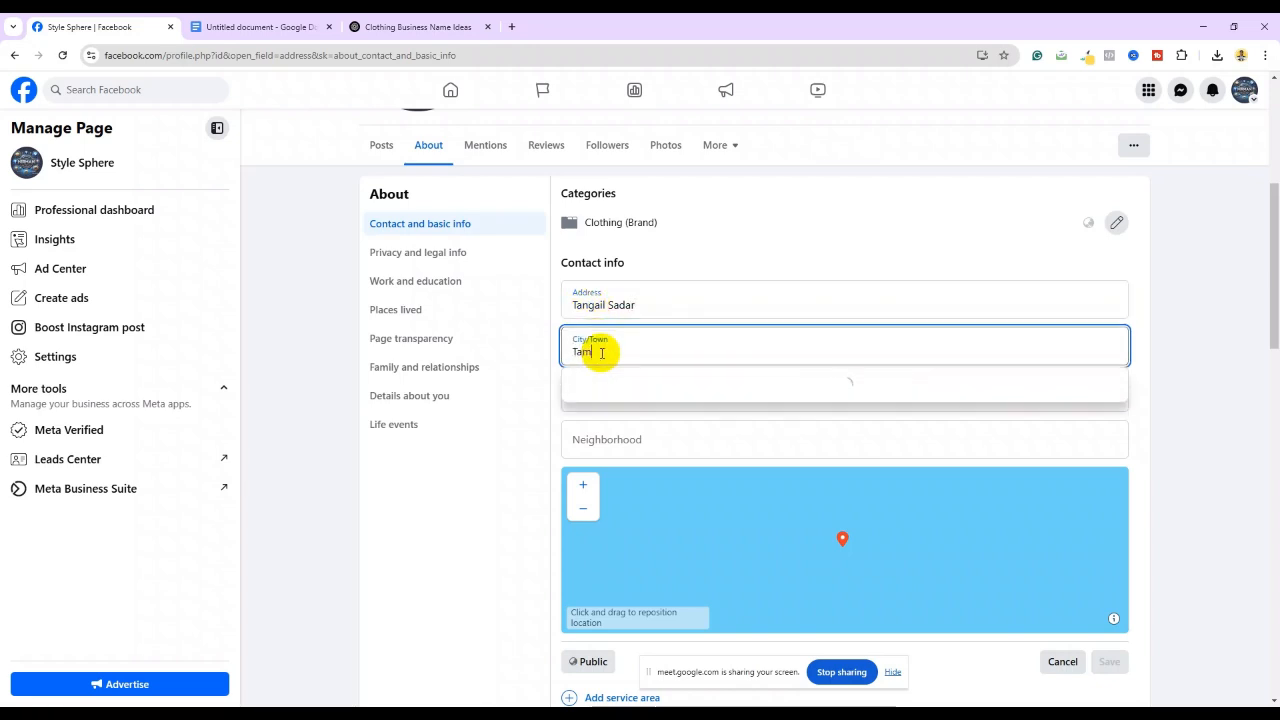
key("BackSpace")
type("ngail")
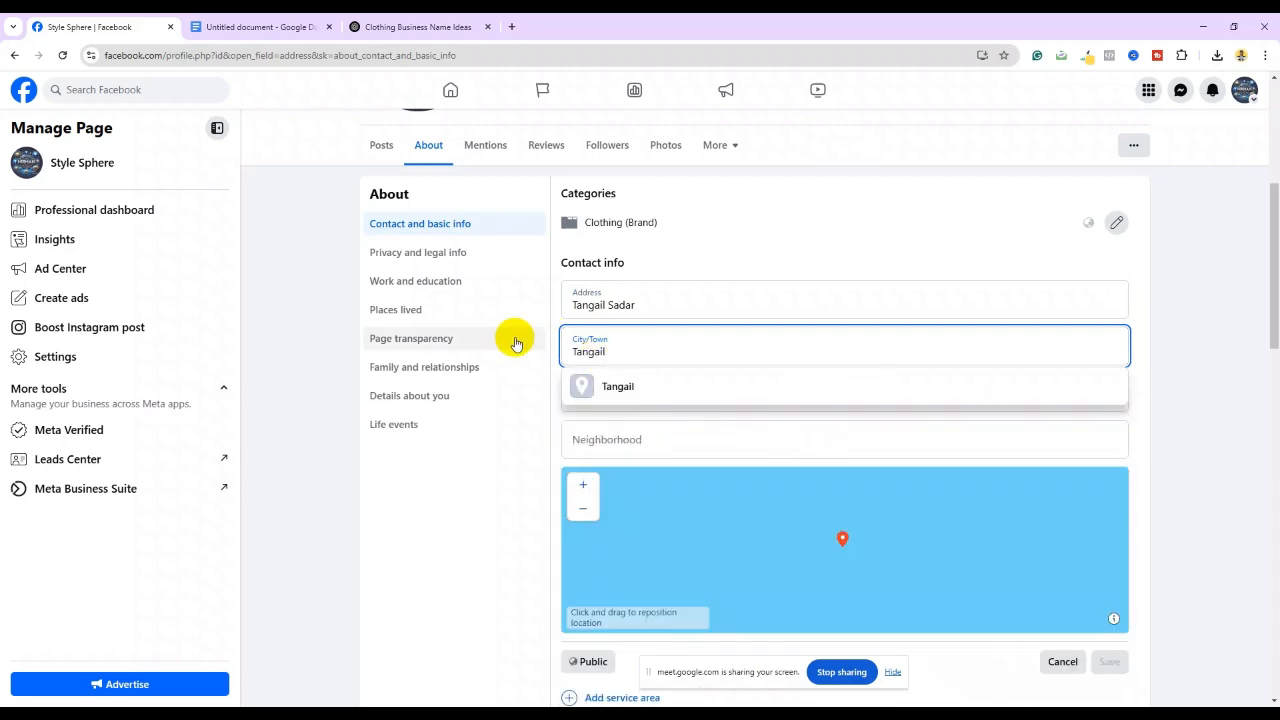
left_click(656, 380)
left_click(622, 394)
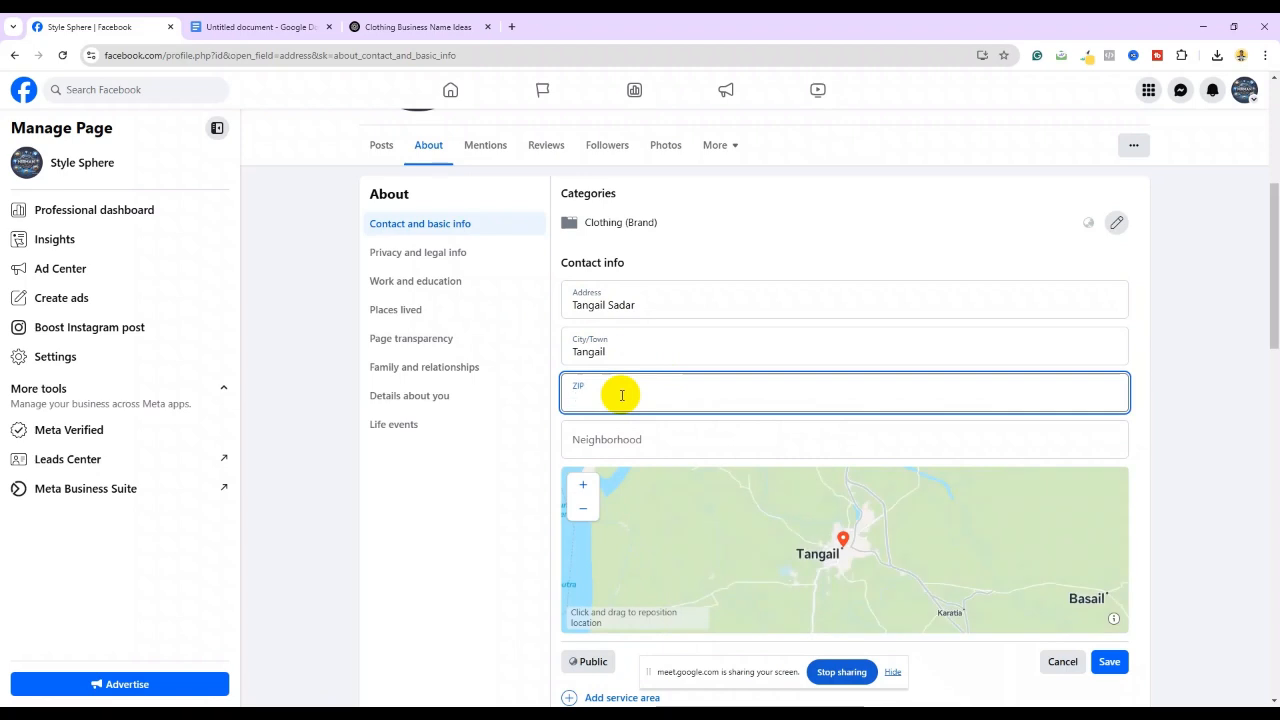
In a new tab, search Google for 'zip code tangail sadar', which gives postal code 1900
left_click(514, 27)
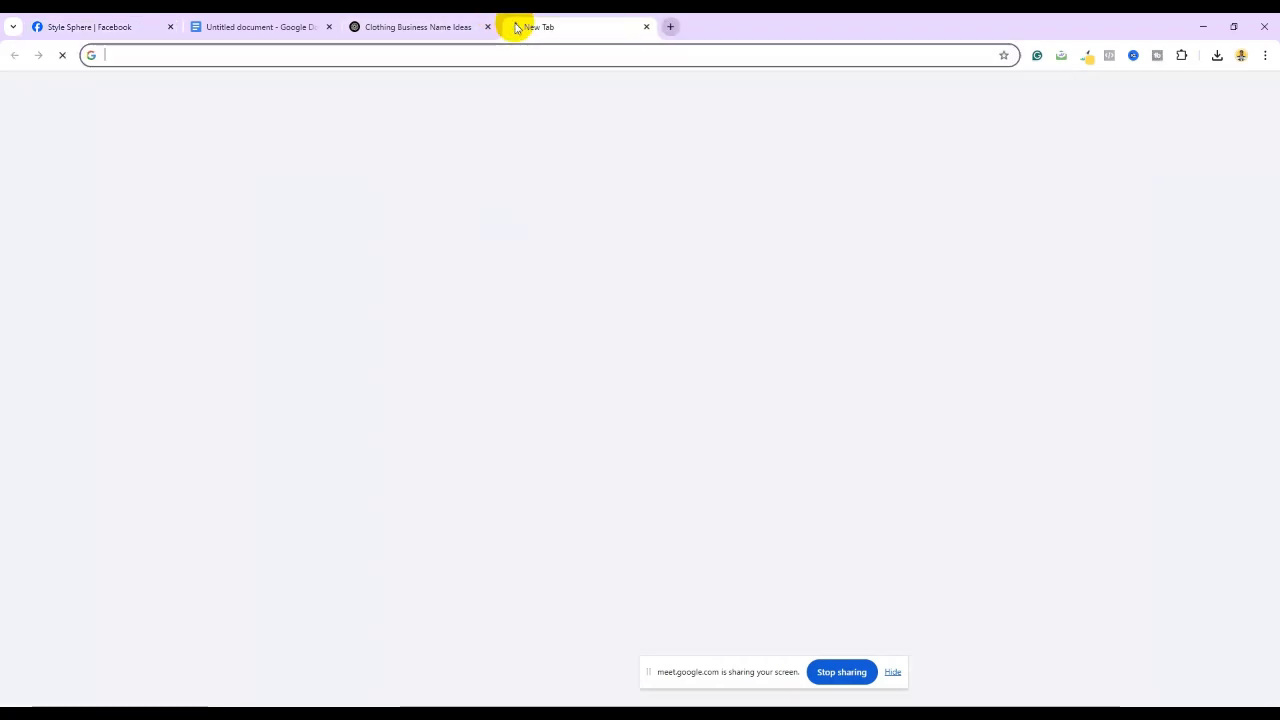
left_click(134, 60)
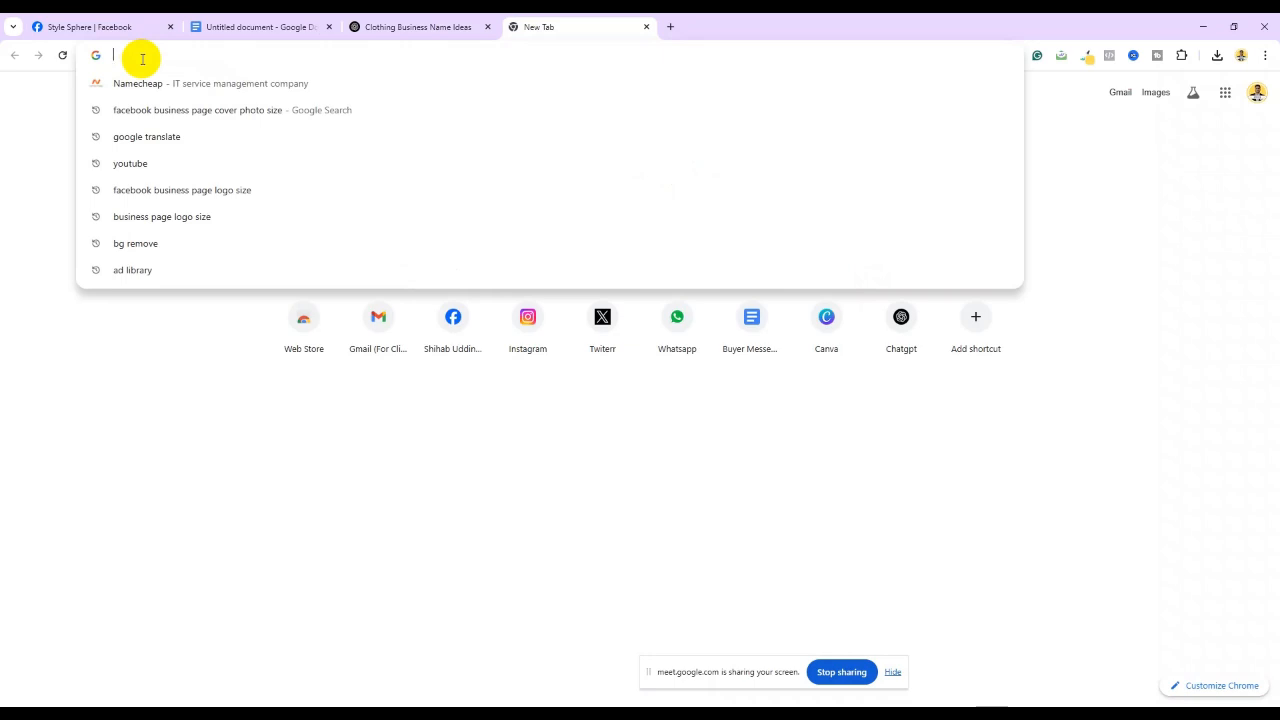
type("zip code")
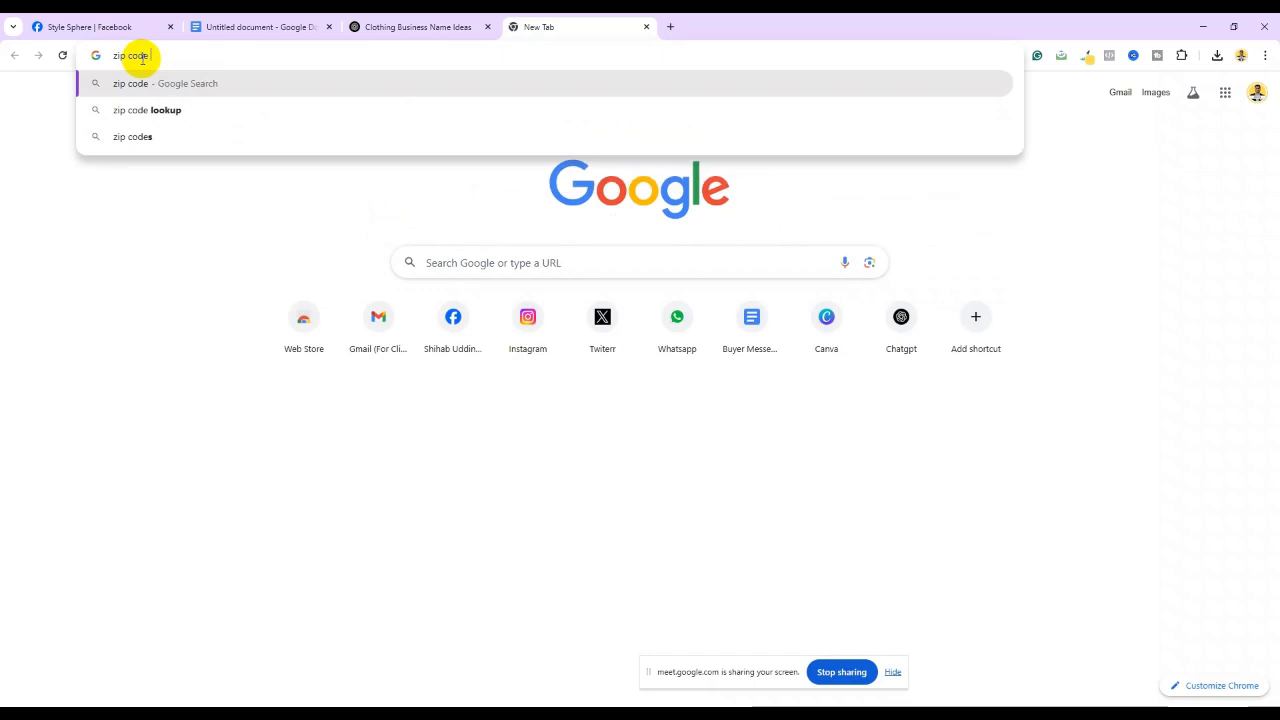
type(" tangail sadar")
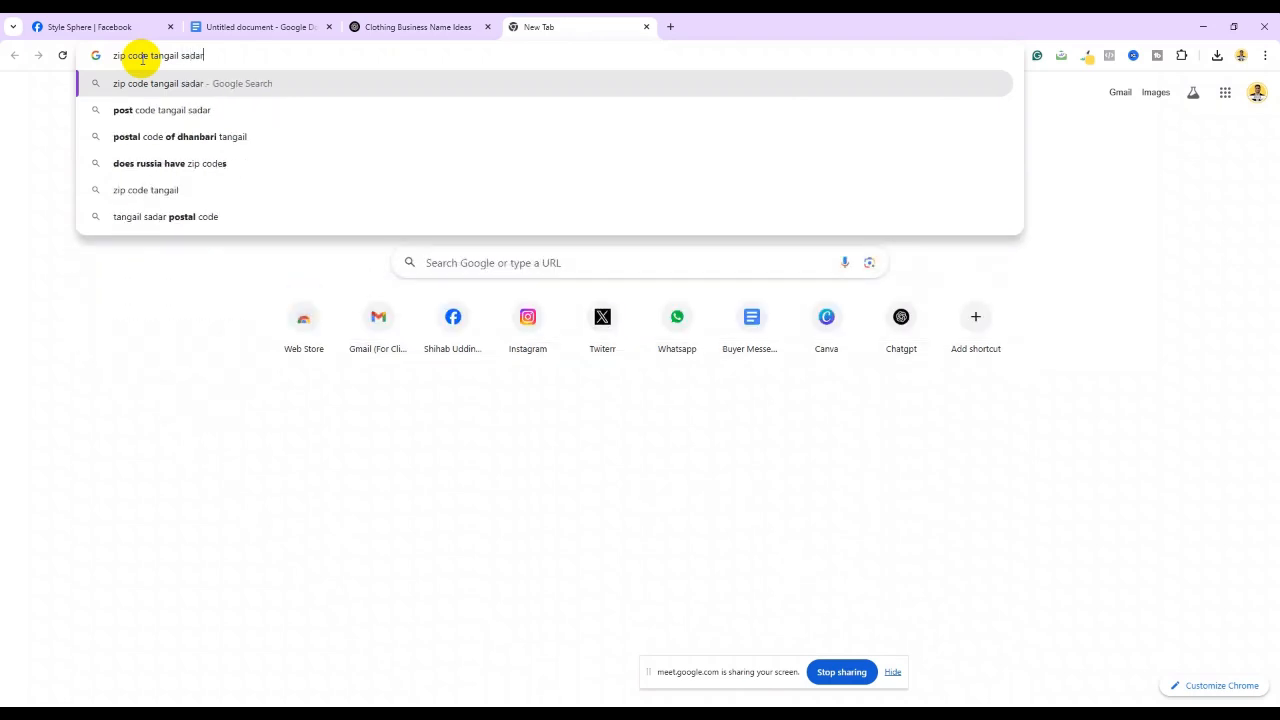
key("Return")
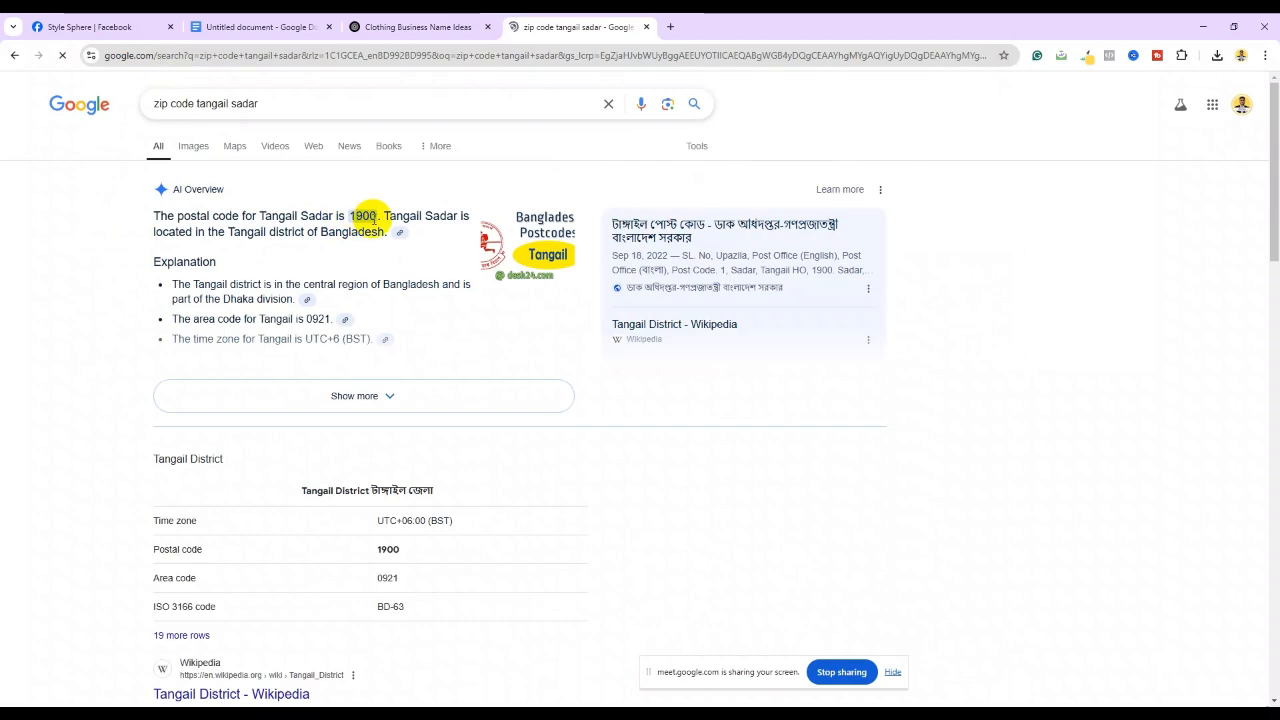
Return to the Style Sphere Facebook tab and put focus back in the ZIP field
left_click(418, 24)
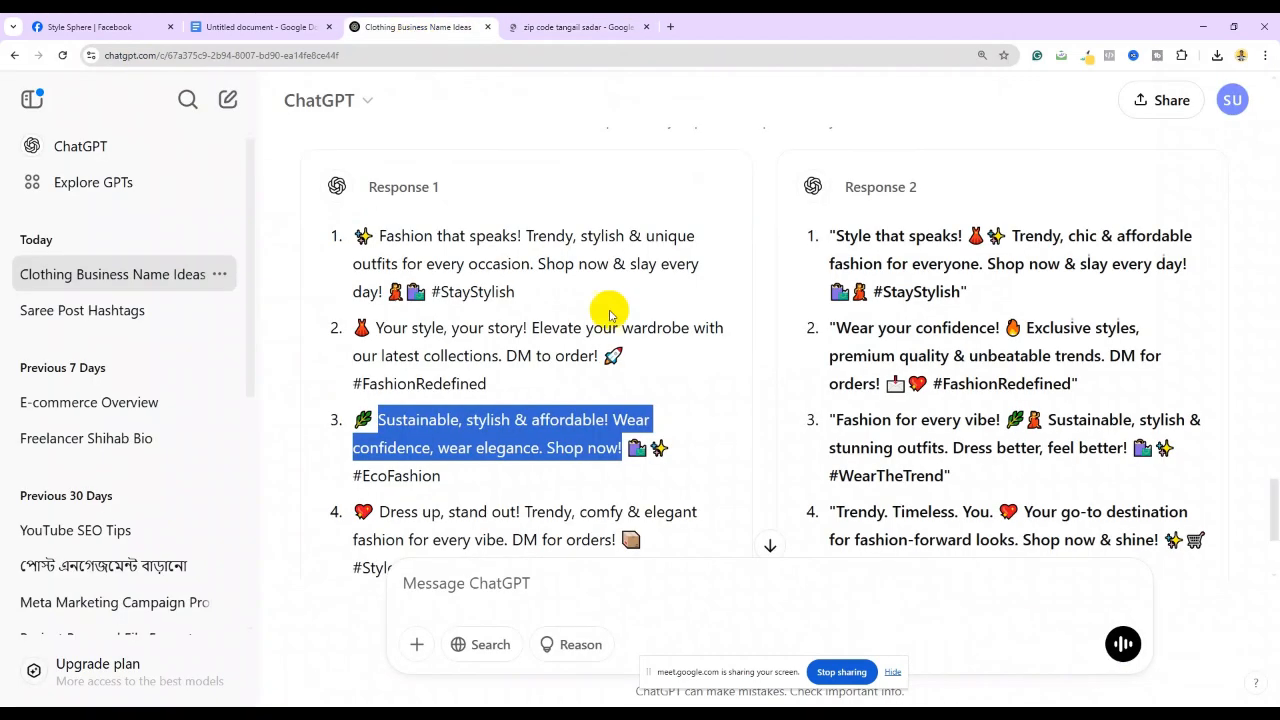
left_click(105, 24)
left_click(600, 391)
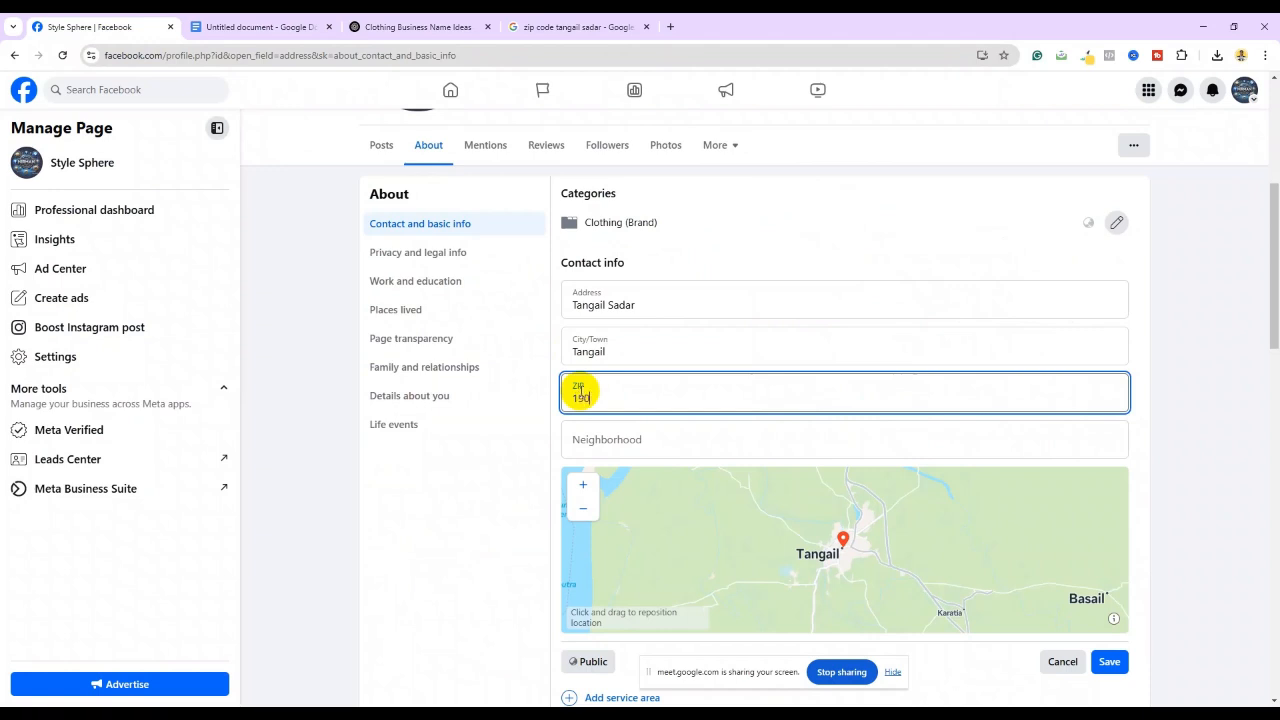
Complete ZIP 1900 and enter Arong as the neighbourhood
left_click(614, 448)
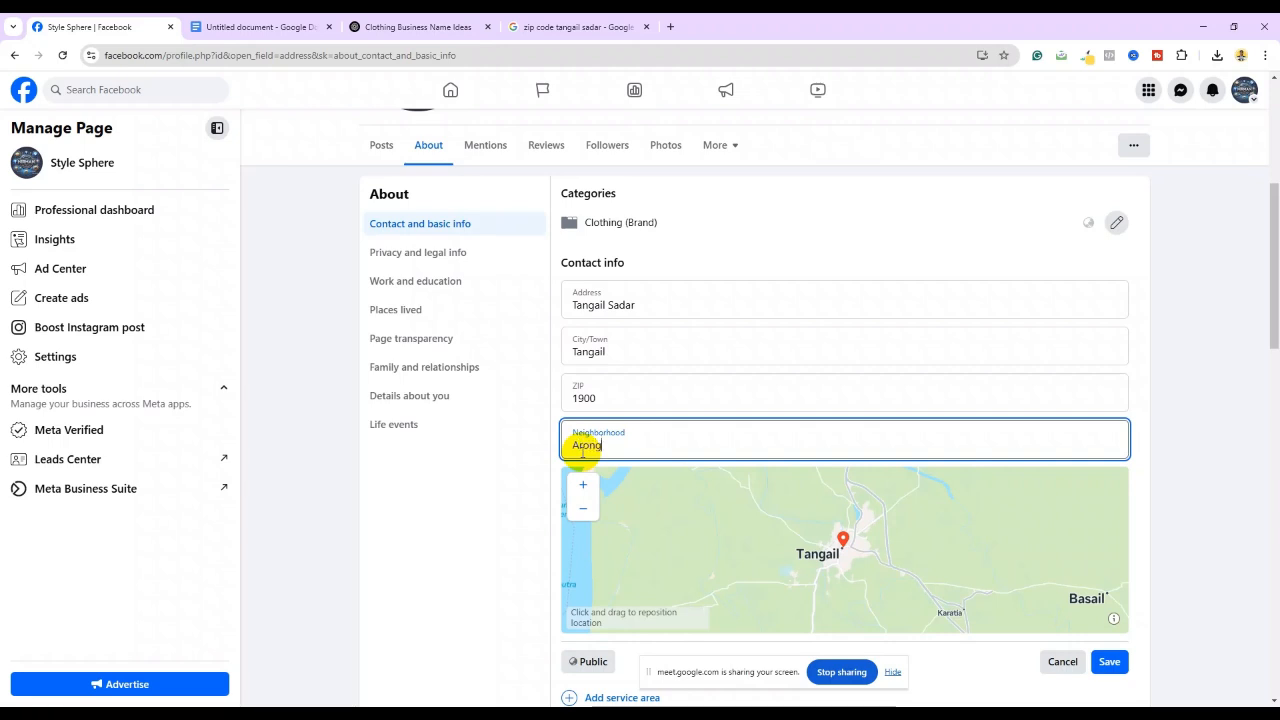
left_click(506, 471)
scroll(600, 456, "down", 3)
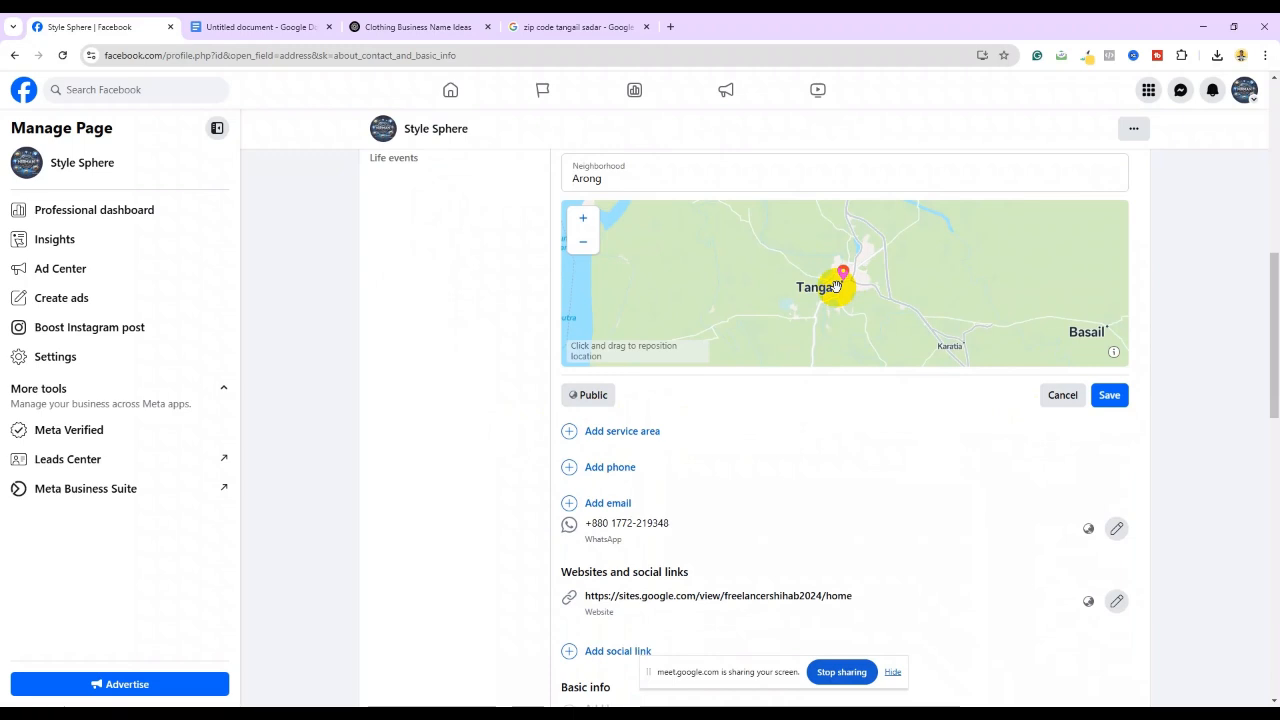
Save the address in Facebook and accept Chrome's Save address prompt
left_click(1110, 395)
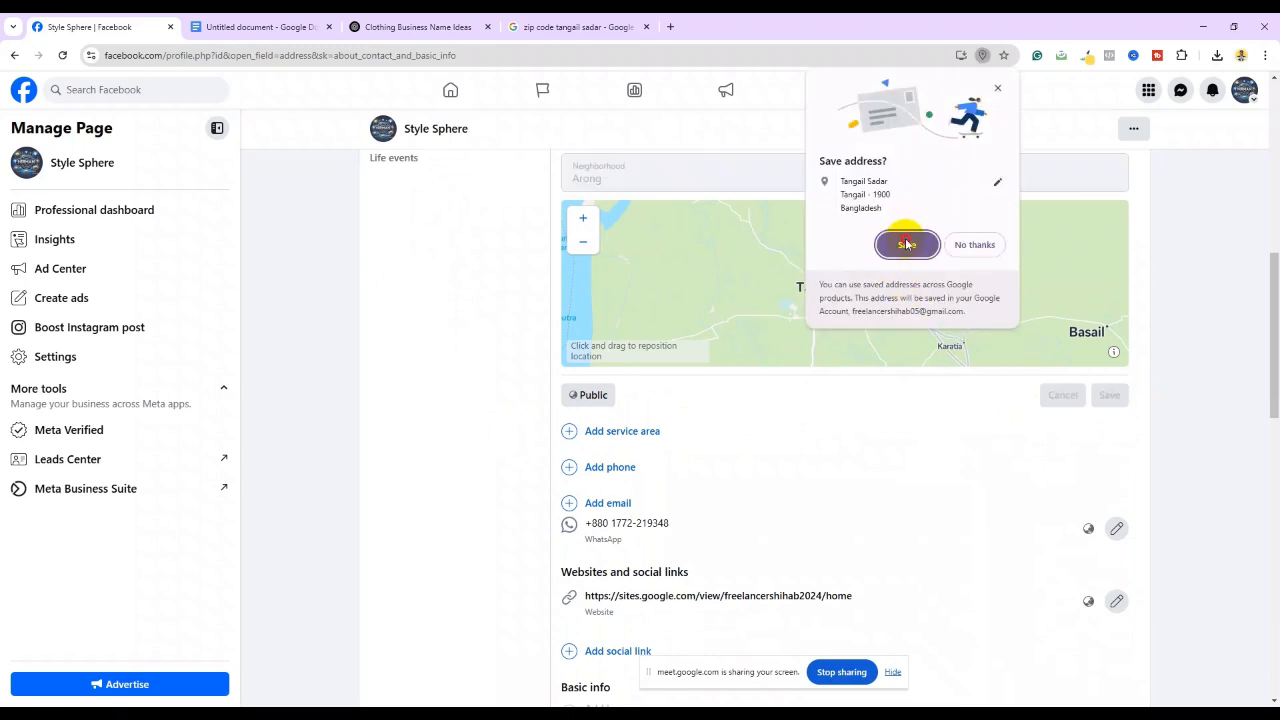
left_click(903, 243)
scroll(740, 370, "up", 2)
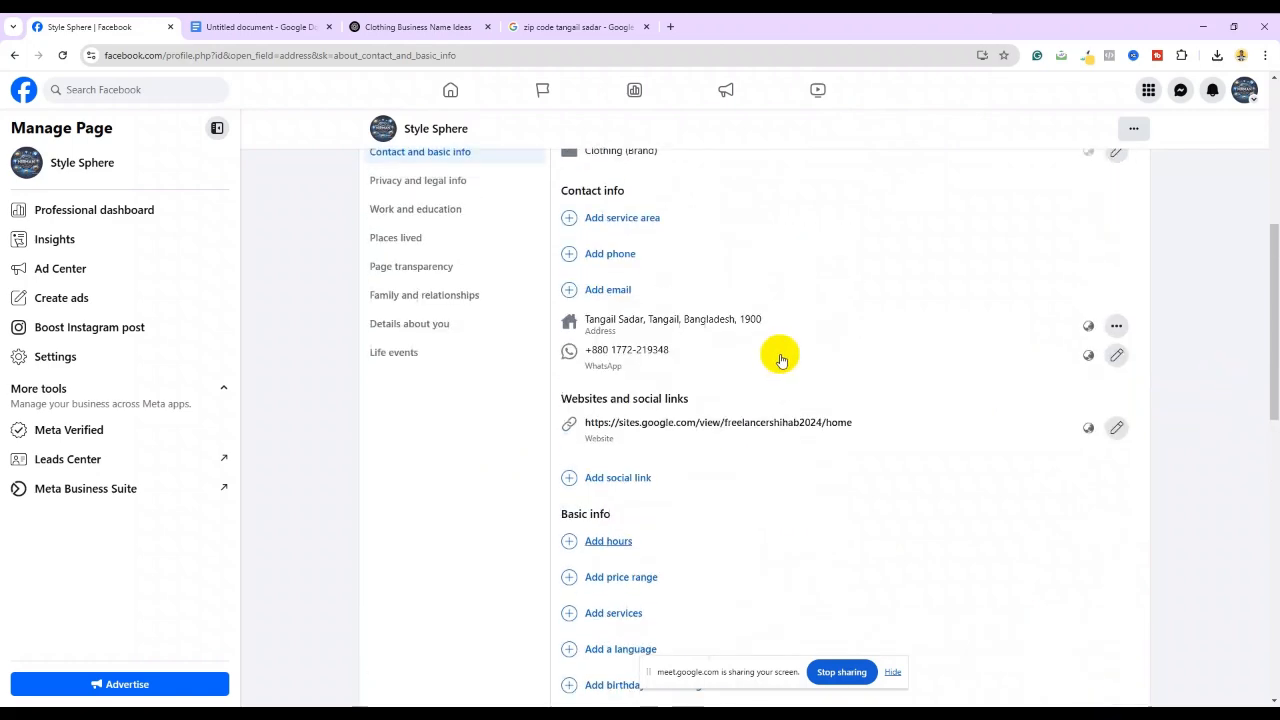
scroll(653, 325, "up", 1)
scroll(653, 325, "up", 2)
scroll(651, 323, "down", 1)
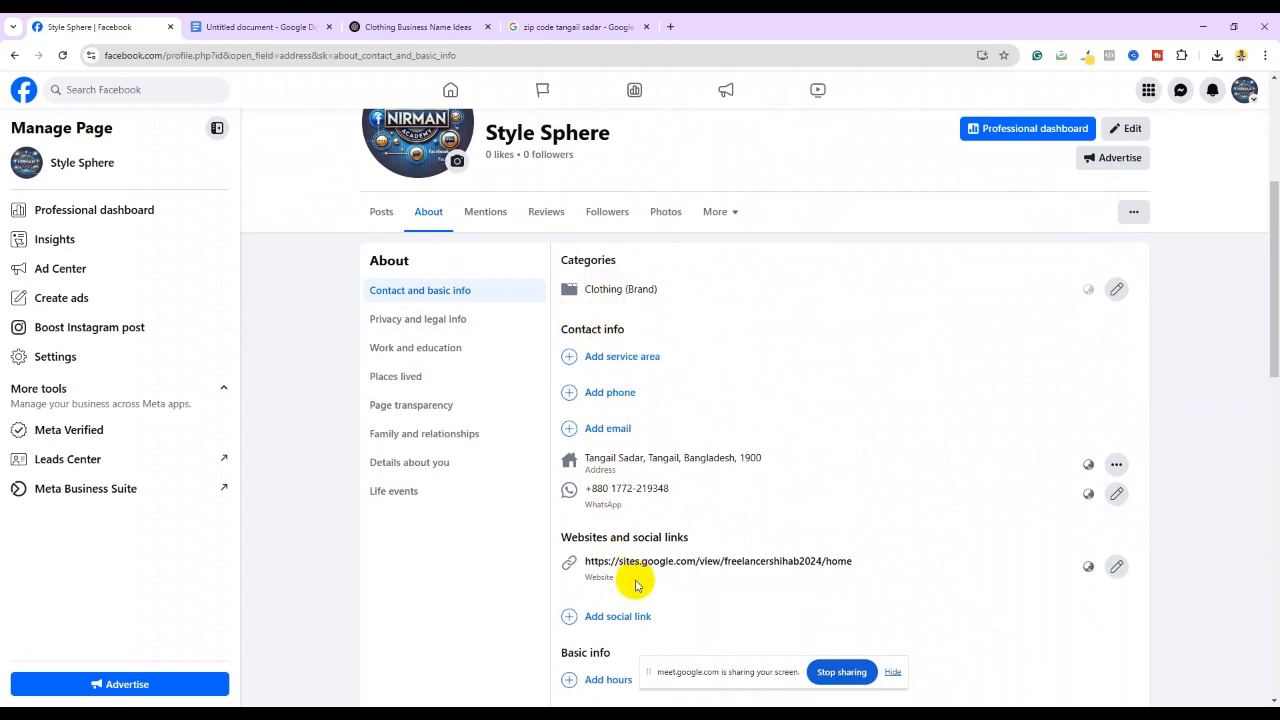
scroll(337, 380, "down", 1)
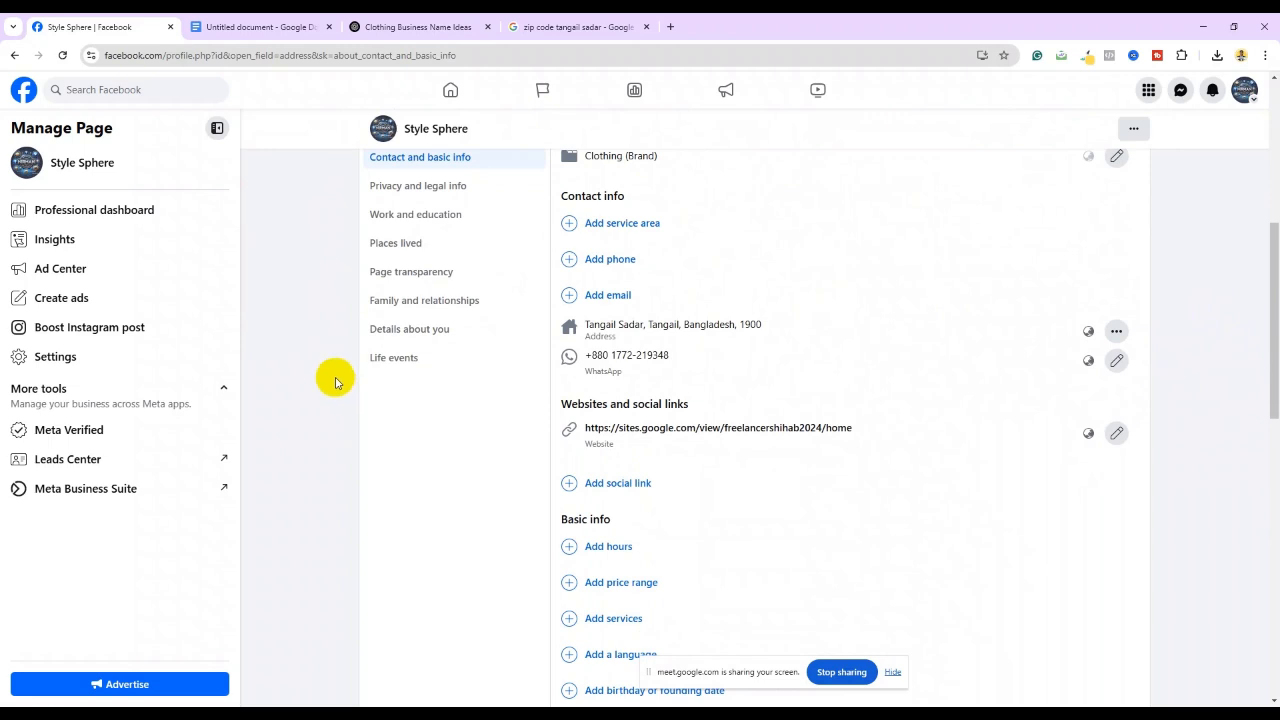
scroll(336, 382, "down", 2)
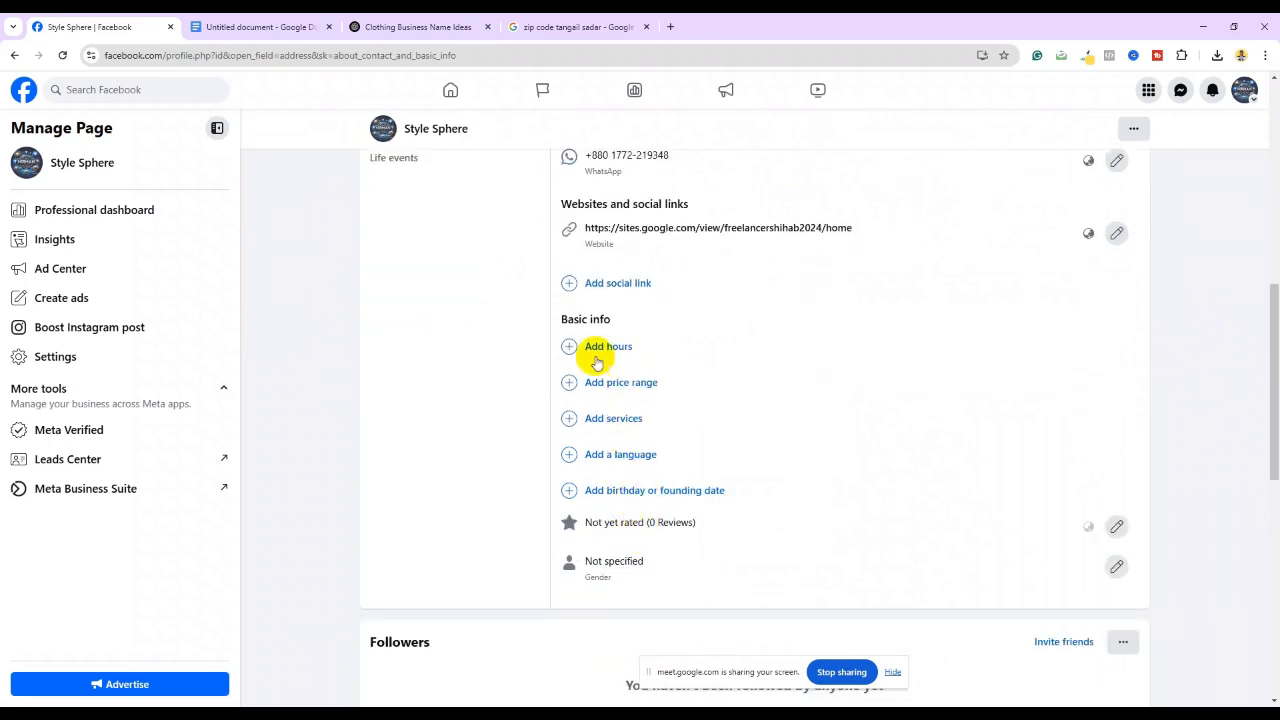
Go from Home to the Style Sphere page and expand its page health checklist, 11 of 13 done
scroll(474, 371, "up", 4)
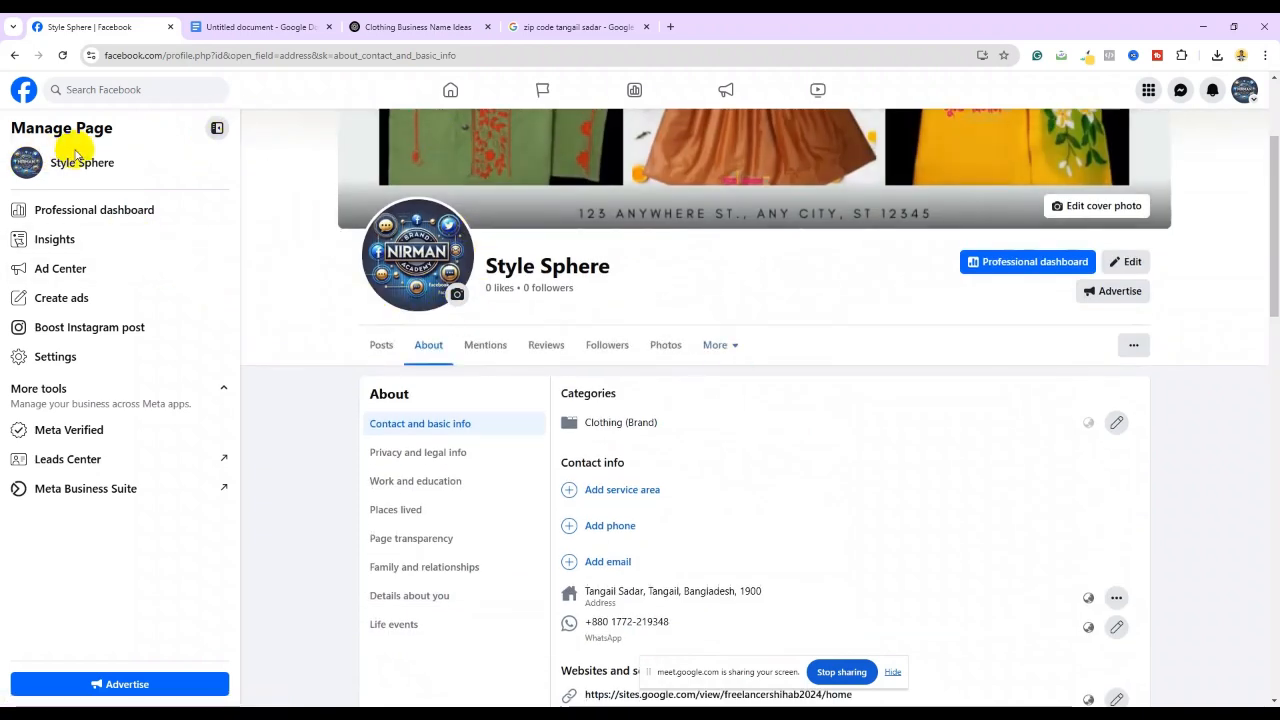
left_click(446, 91)
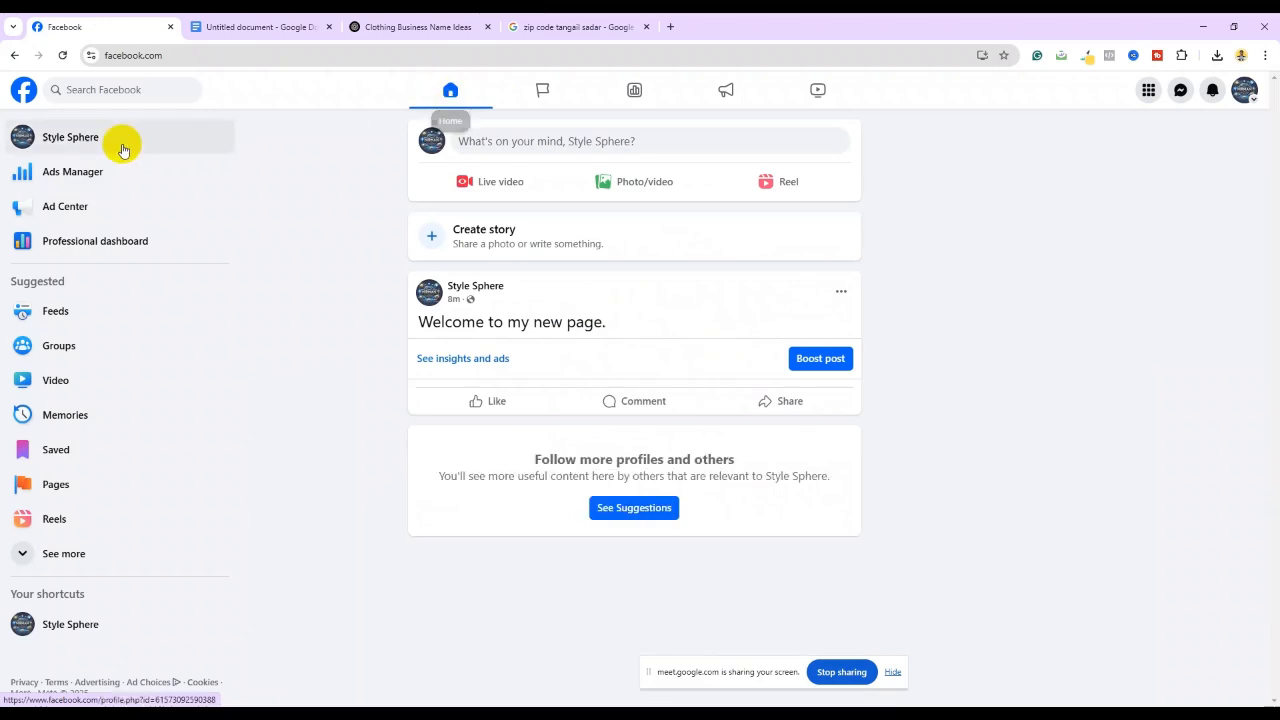
left_click(91, 135)
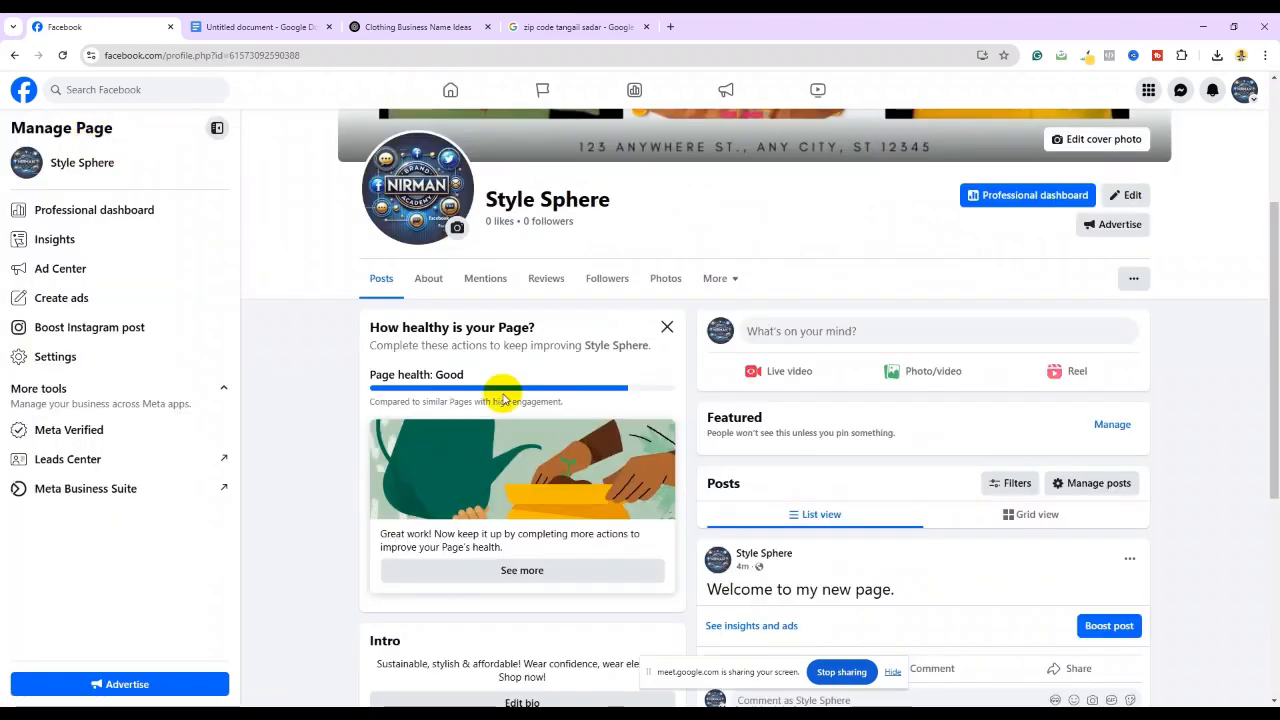
scroll(614, 400, "down", 1)
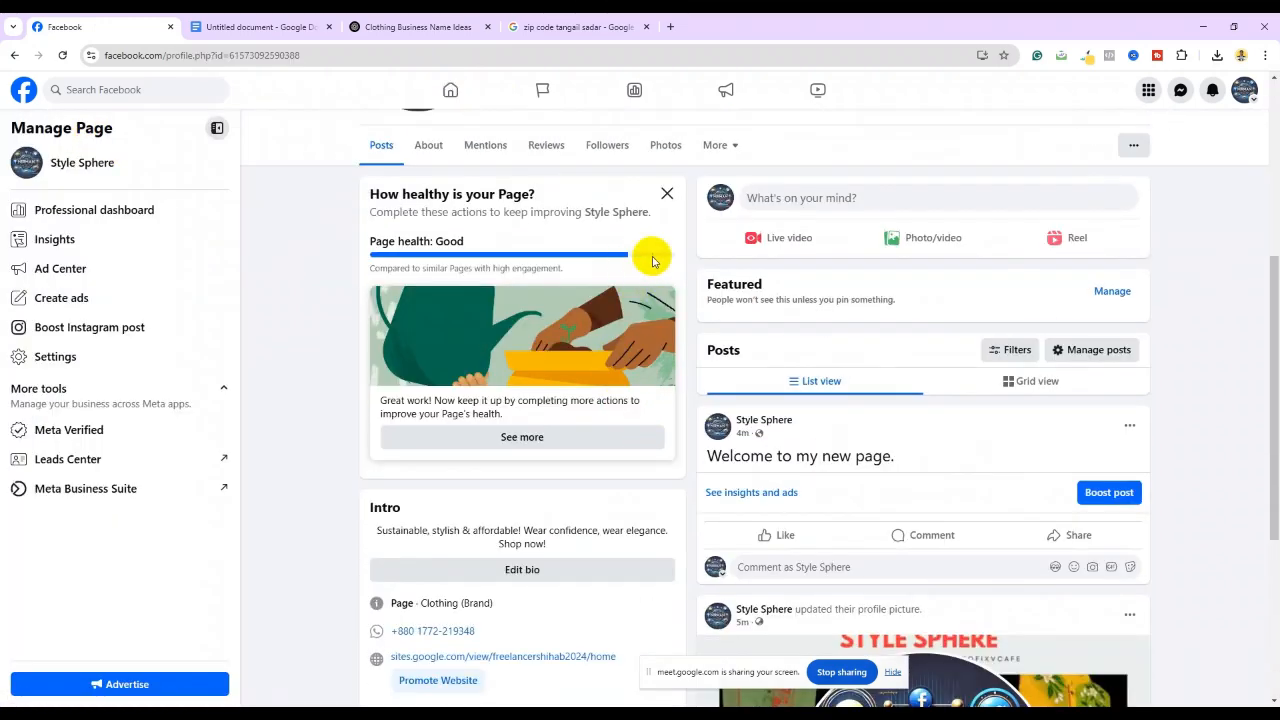
left_click(500, 437)
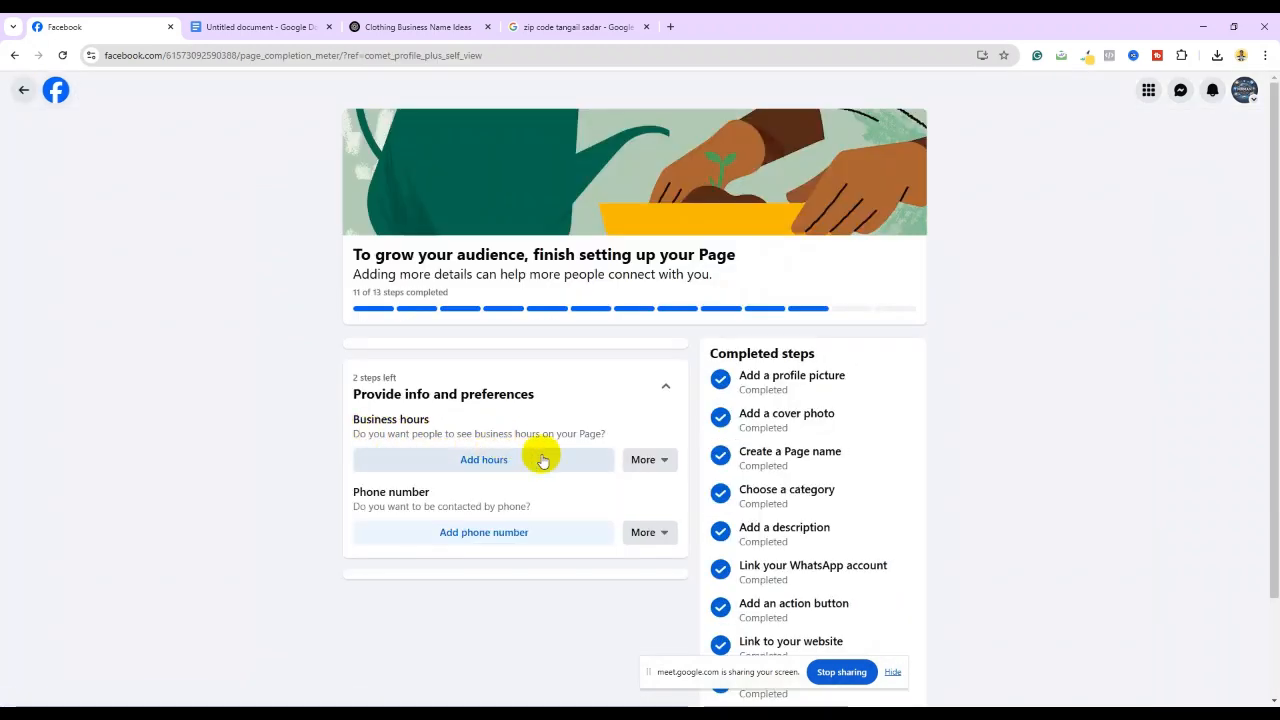
Open Add hours and choose Always open under Basic info
left_click(494, 459)
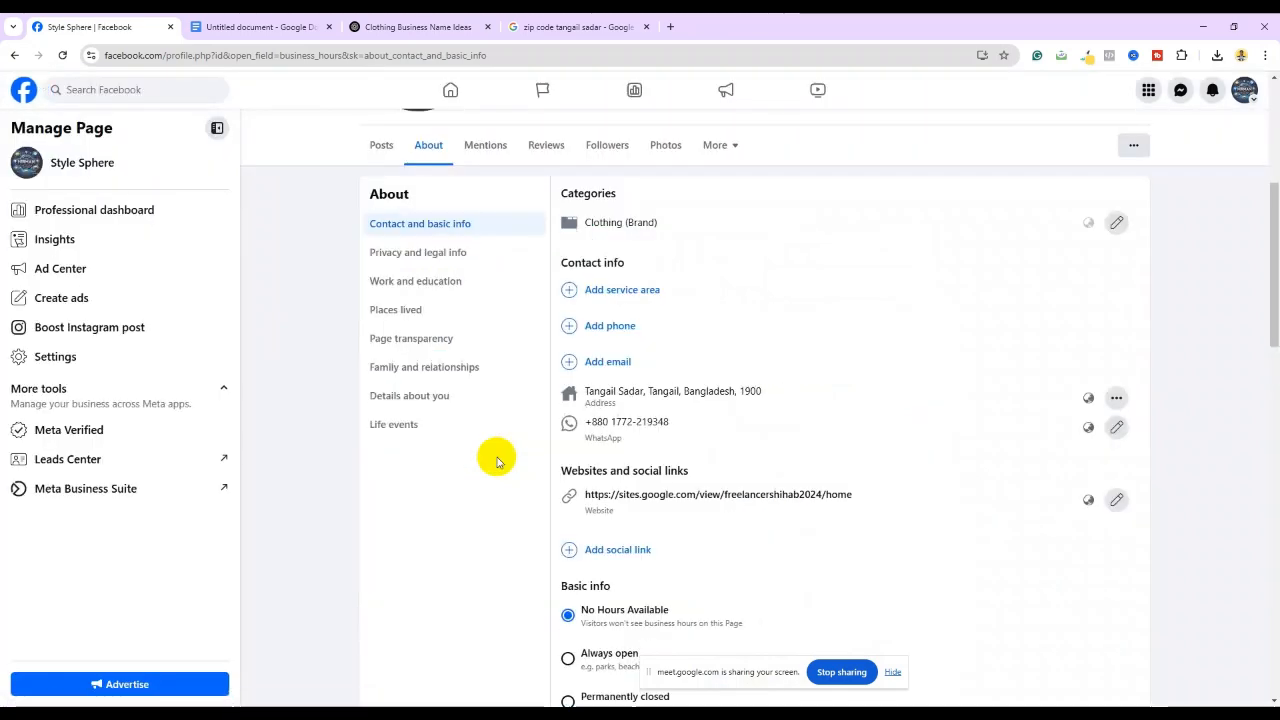
scroll(750, 475, "down", 3)
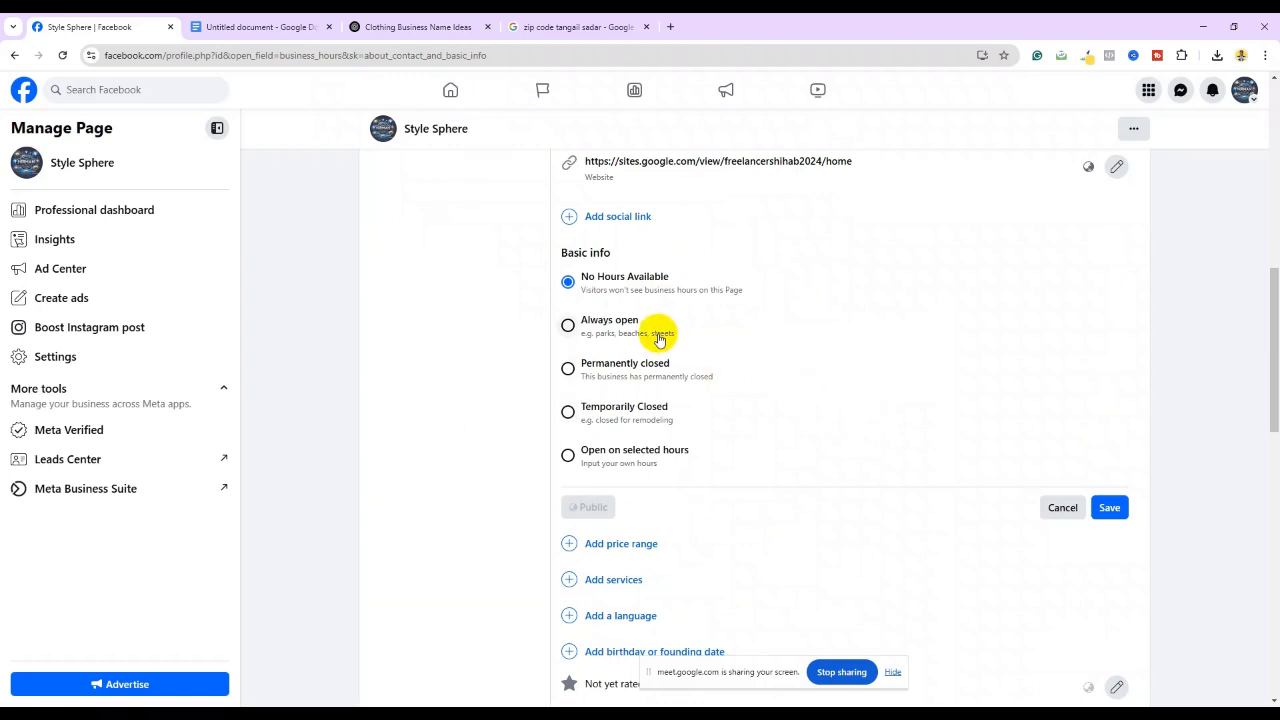
left_click(565, 328)
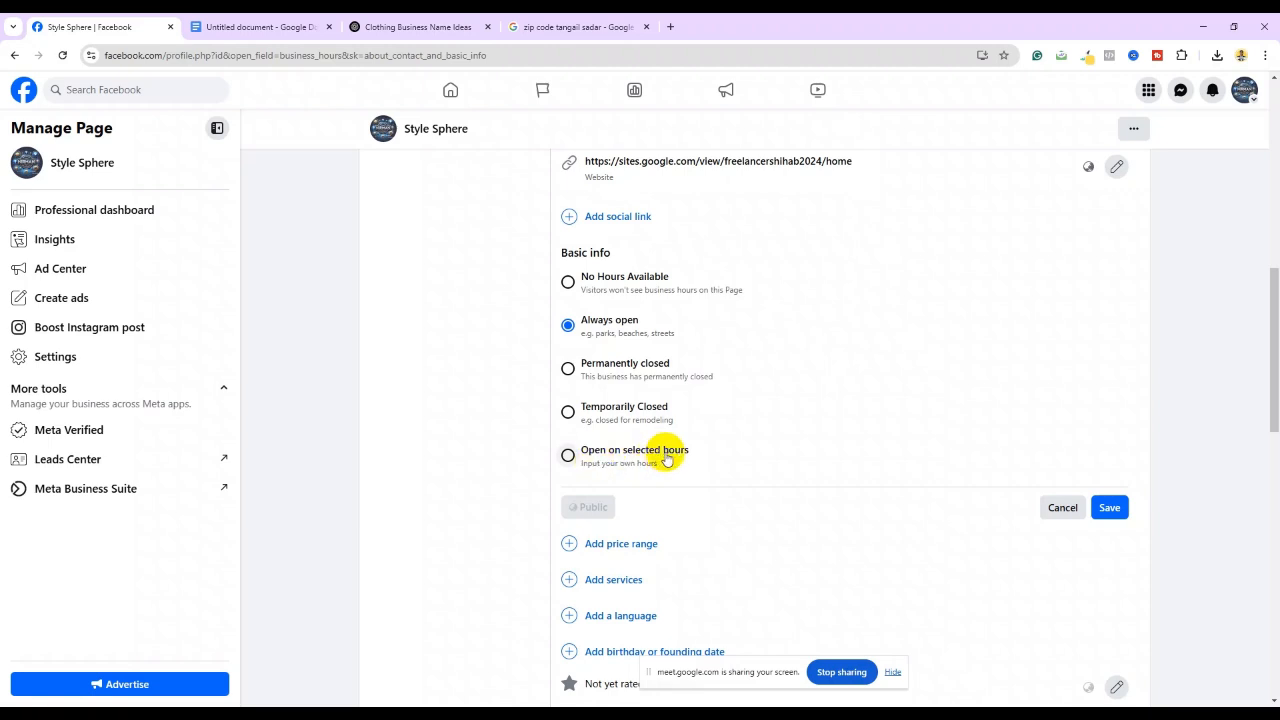
Reselect Always open after briefly trying selected hours, and save the business hours
left_click(568, 456)
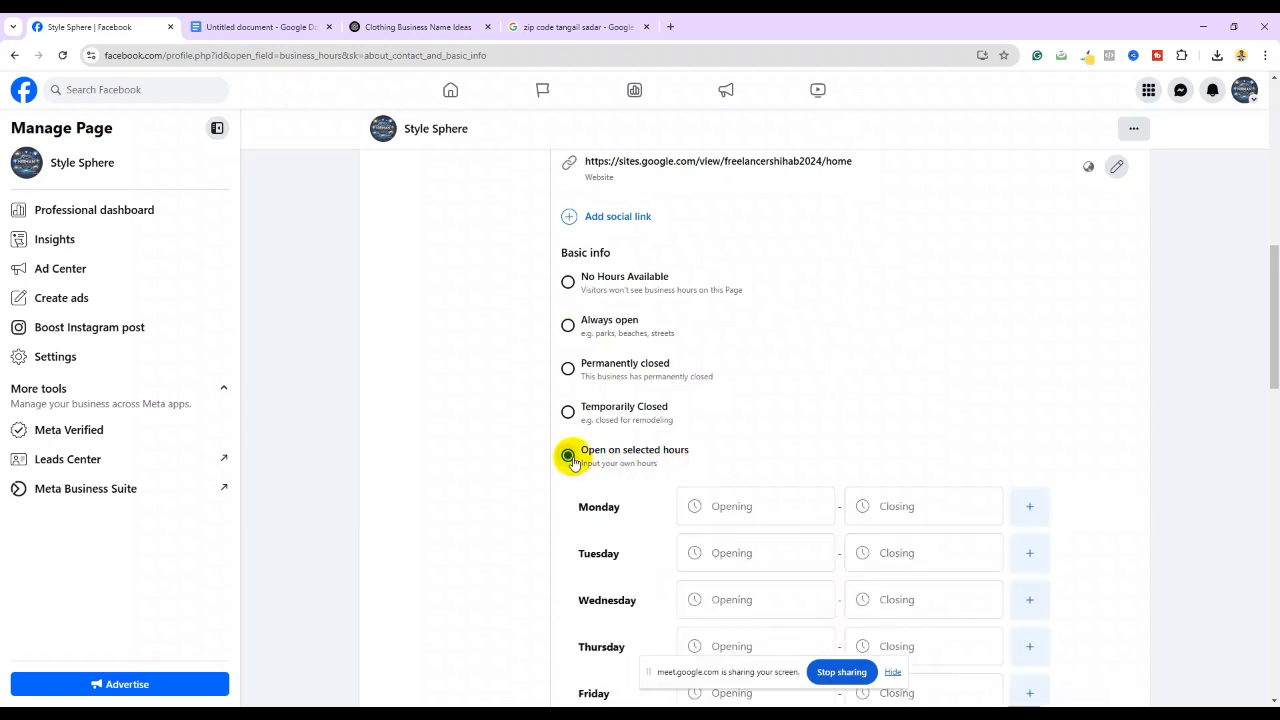
scroll(572, 462, "down", 2)
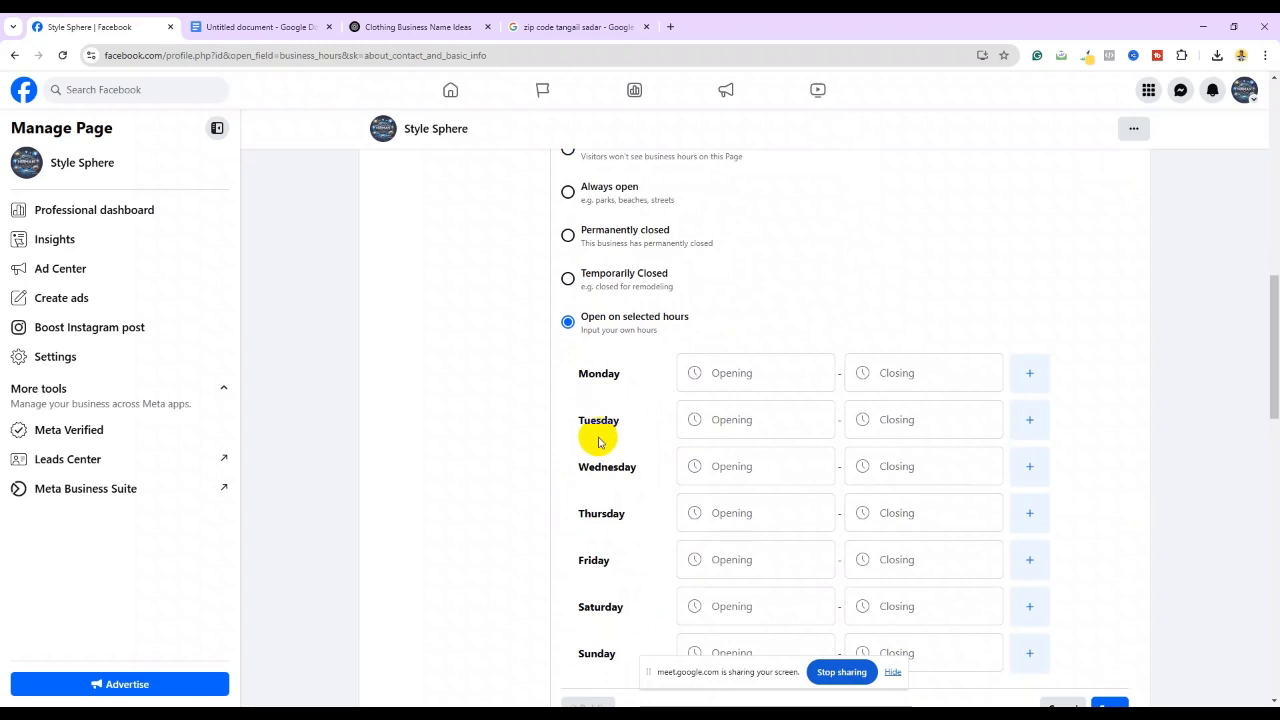
scroll(600, 526, "down", 2)
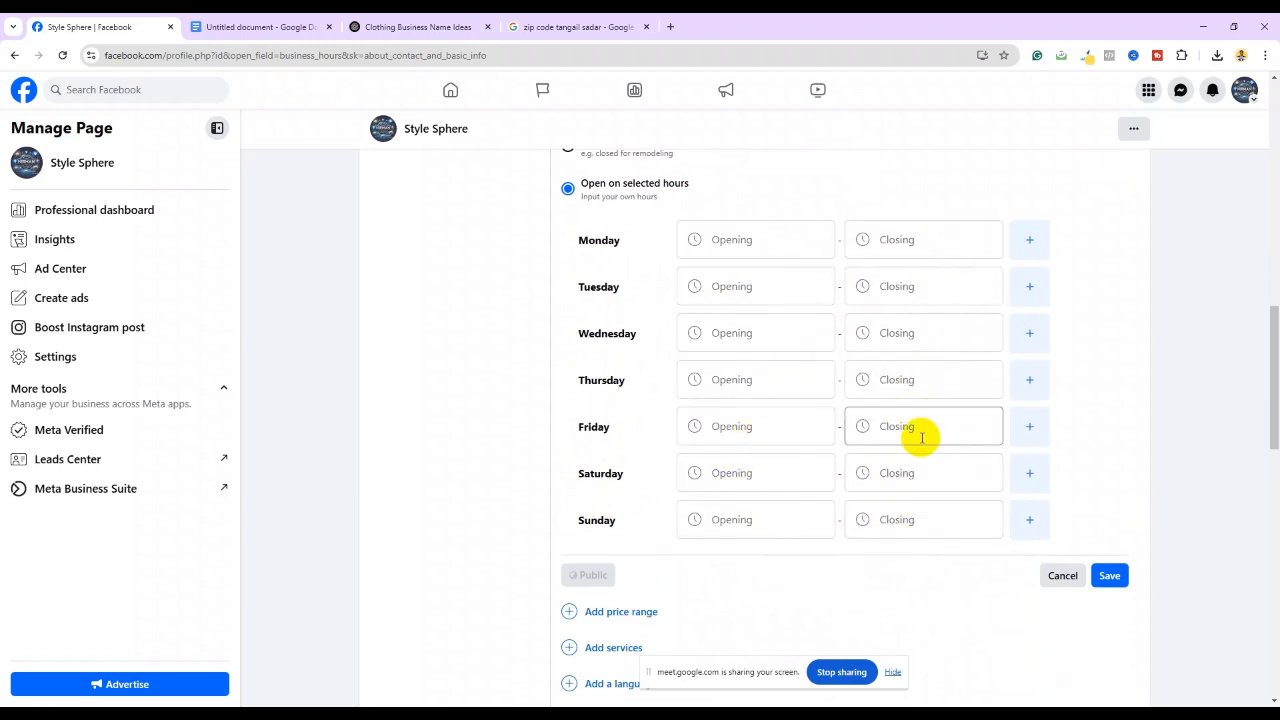
scroll(769, 443, "up", 2)
scroll(766, 443, "up", 1)
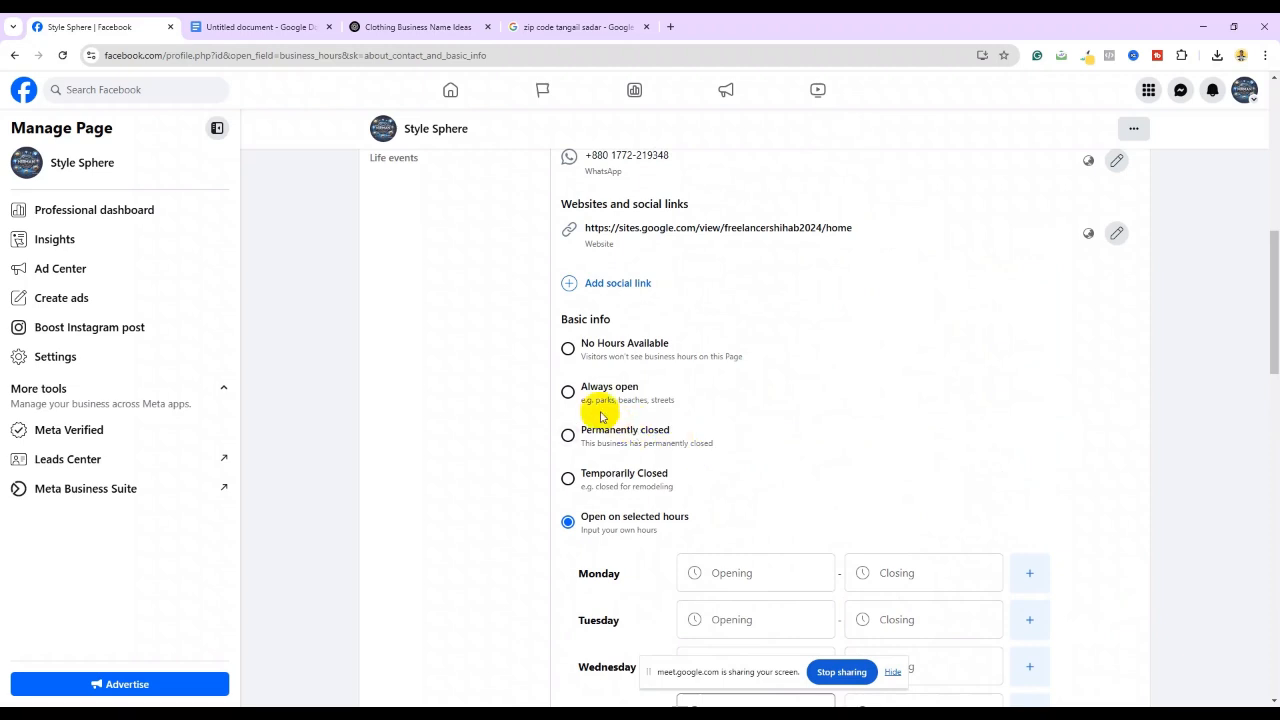
left_click(568, 392)
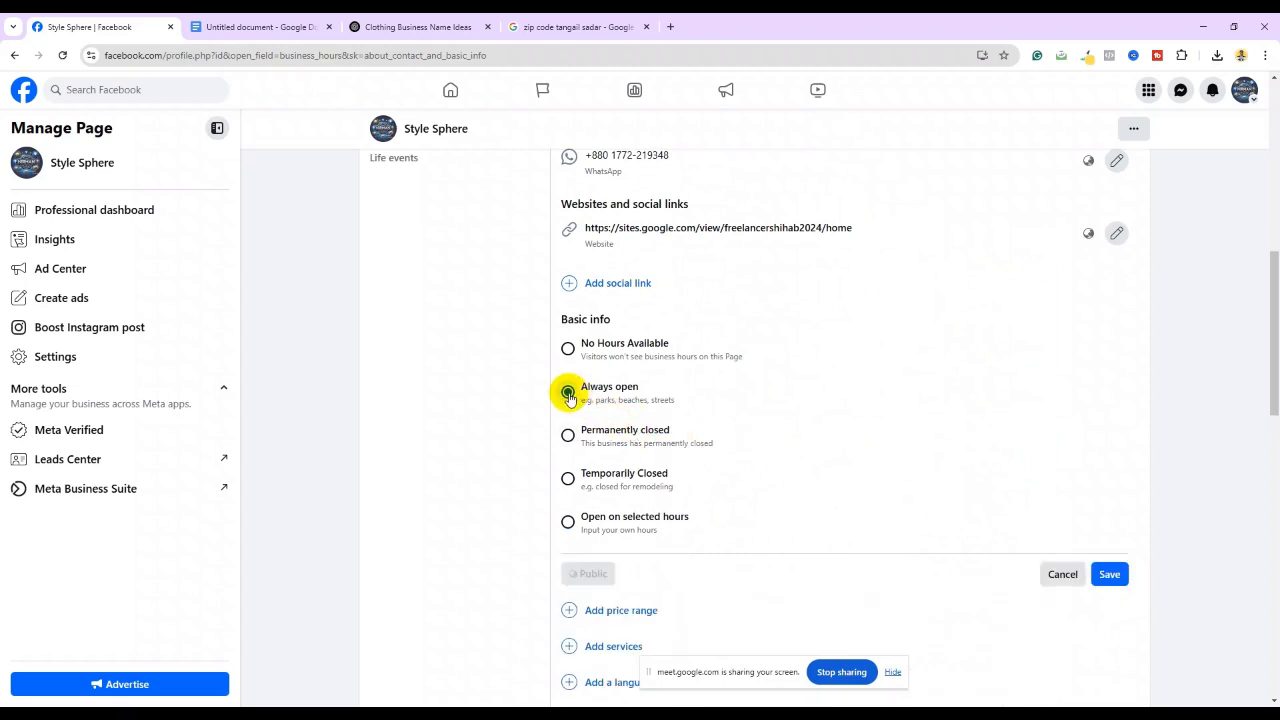
left_click(1109, 574)
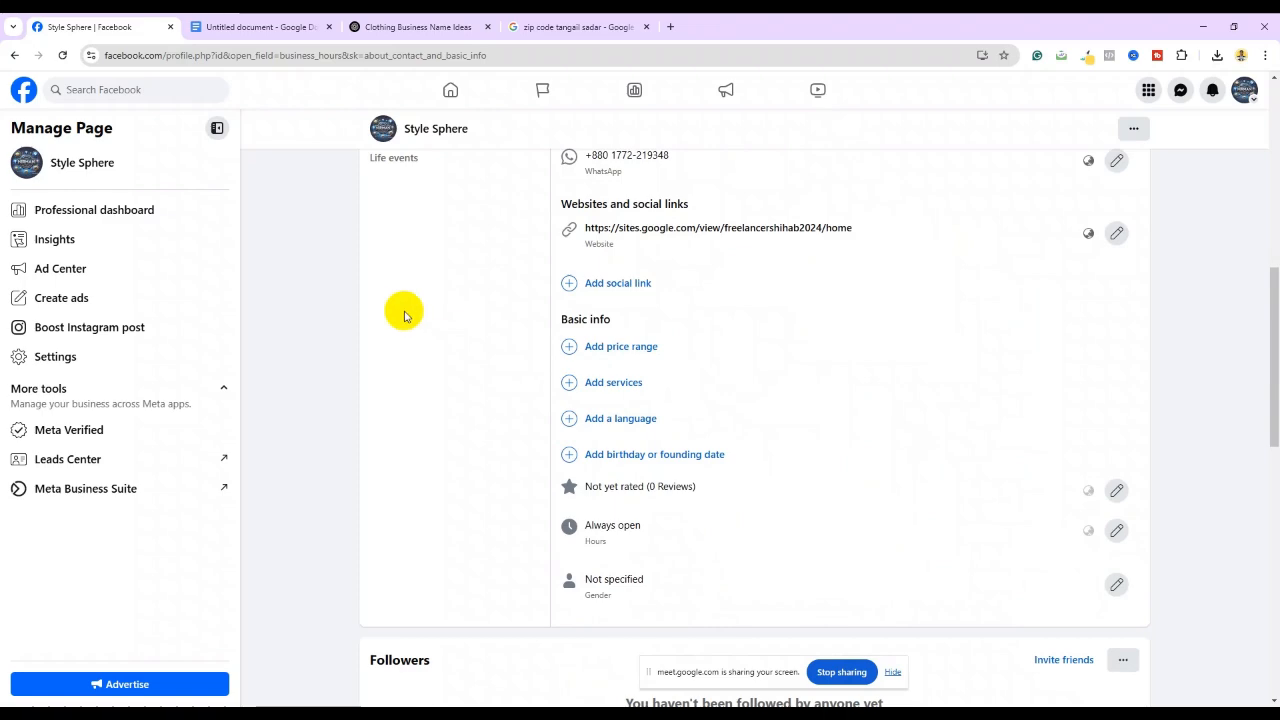
scroll(523, 326, "up", 4)
scroll(526, 330, "up", 2)
scroll(509, 314, "down", 2)
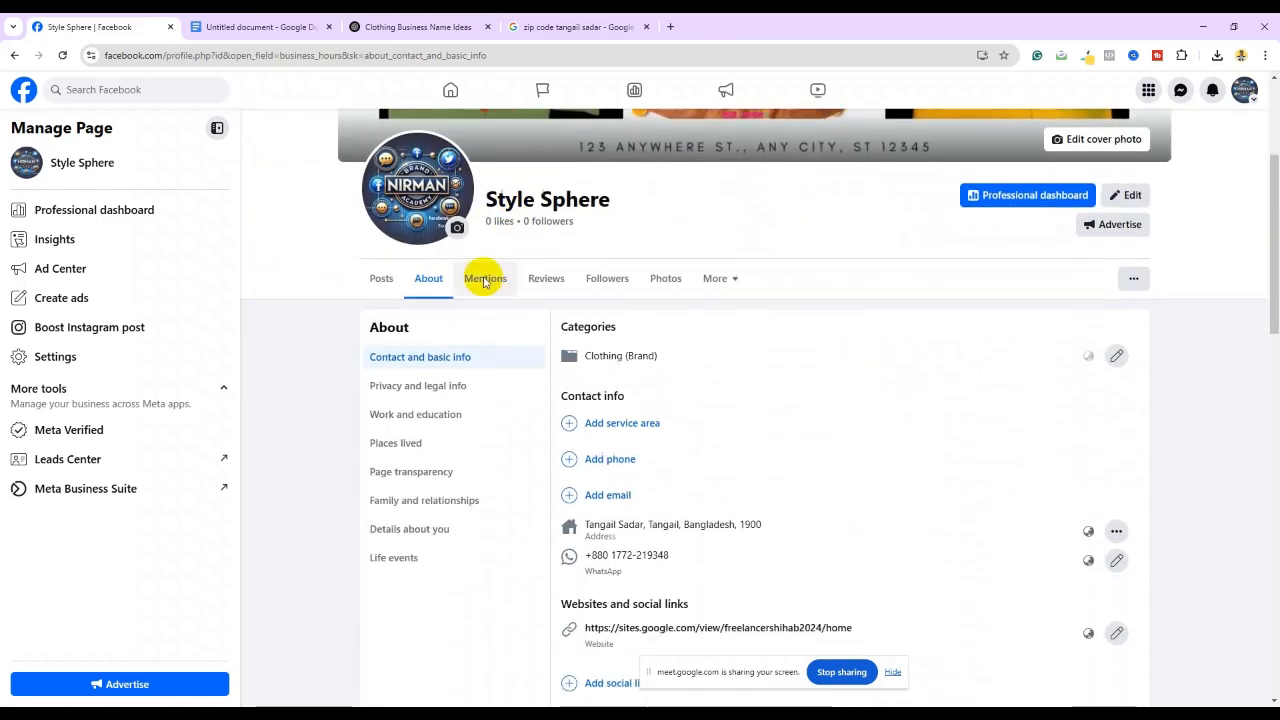
Return to Style Sphere, expand the 12-of-13 setup checklist, and start adding a phone number
left_click(456, 94)
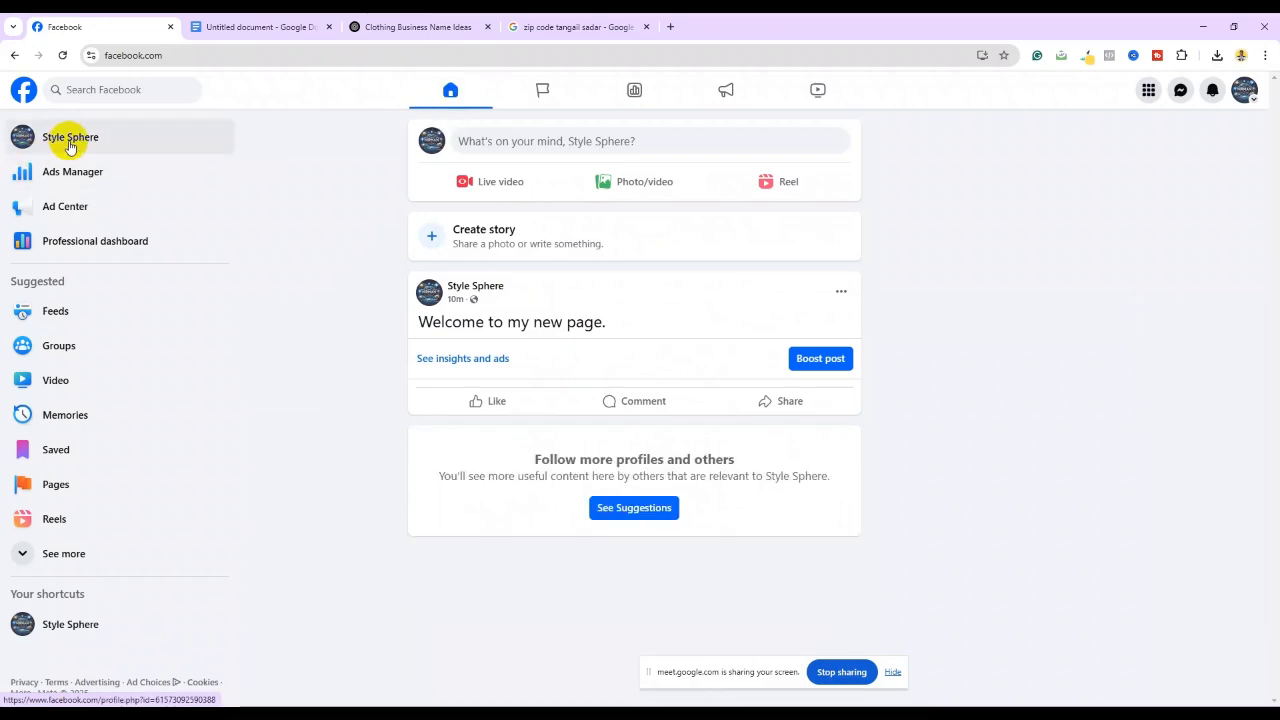
left_click(76, 139)
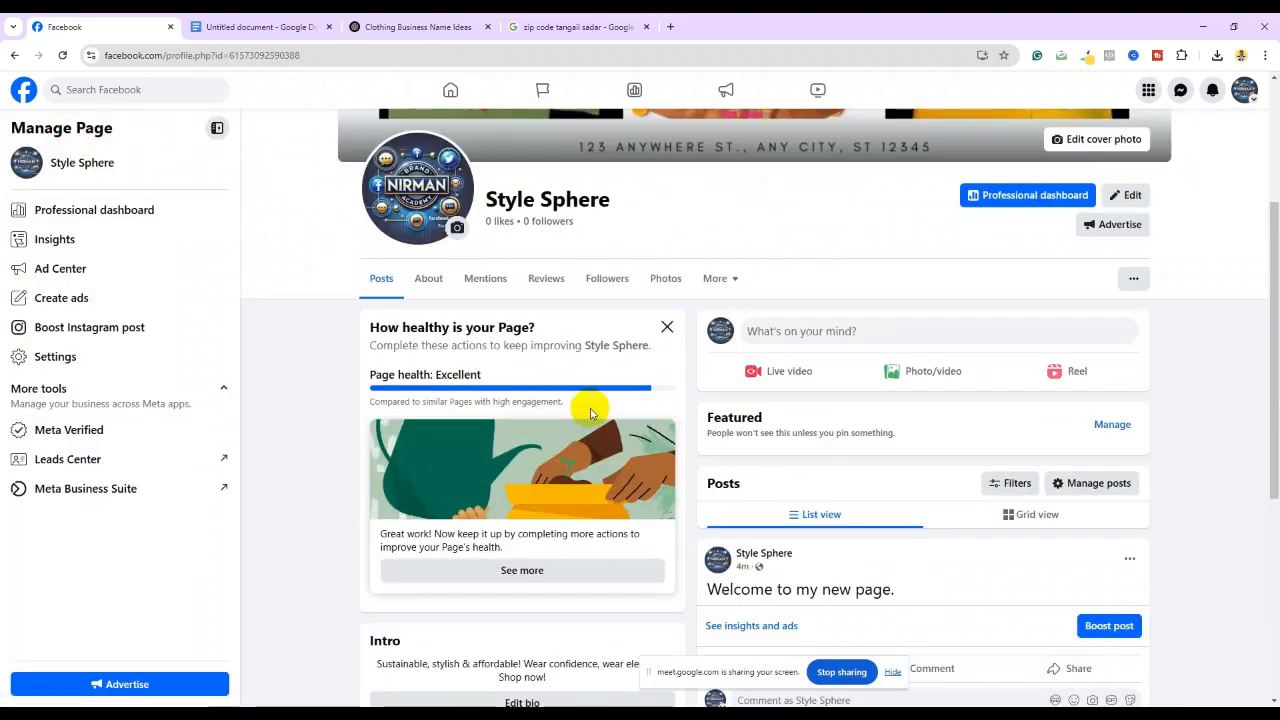
scroll(652, 393, "down", 1)
left_click(531, 437)
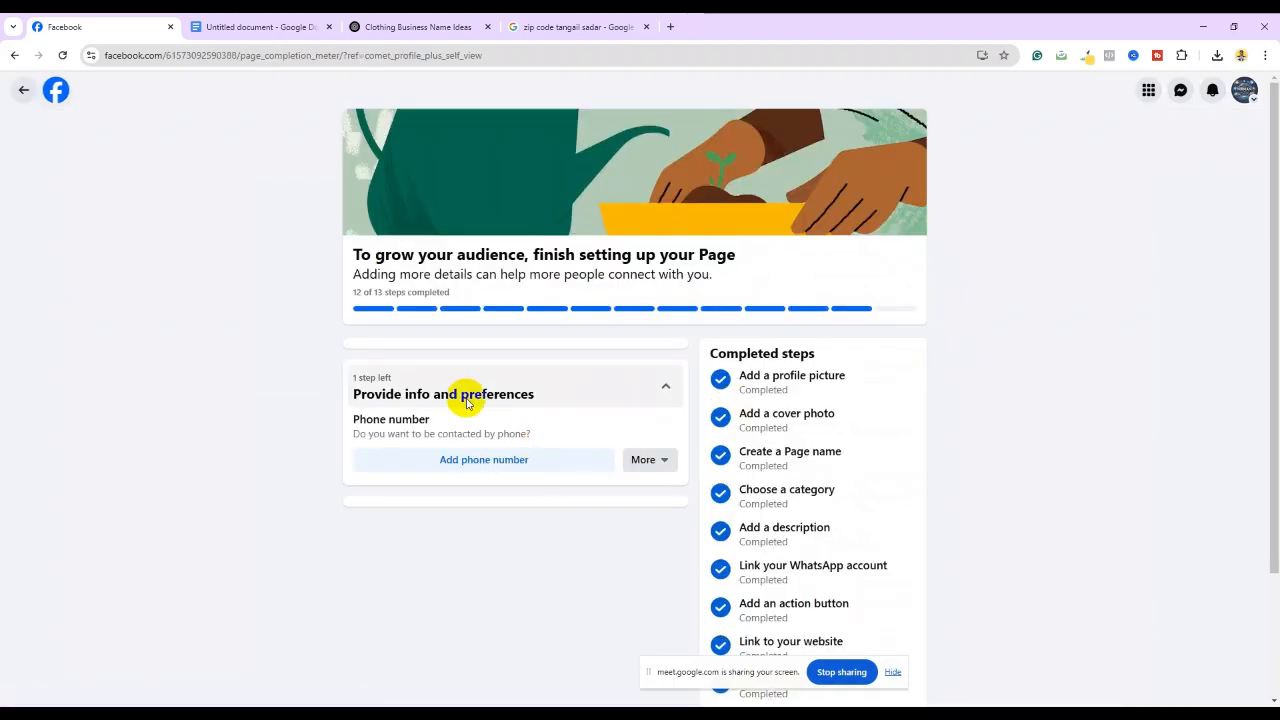
left_click(497, 460)
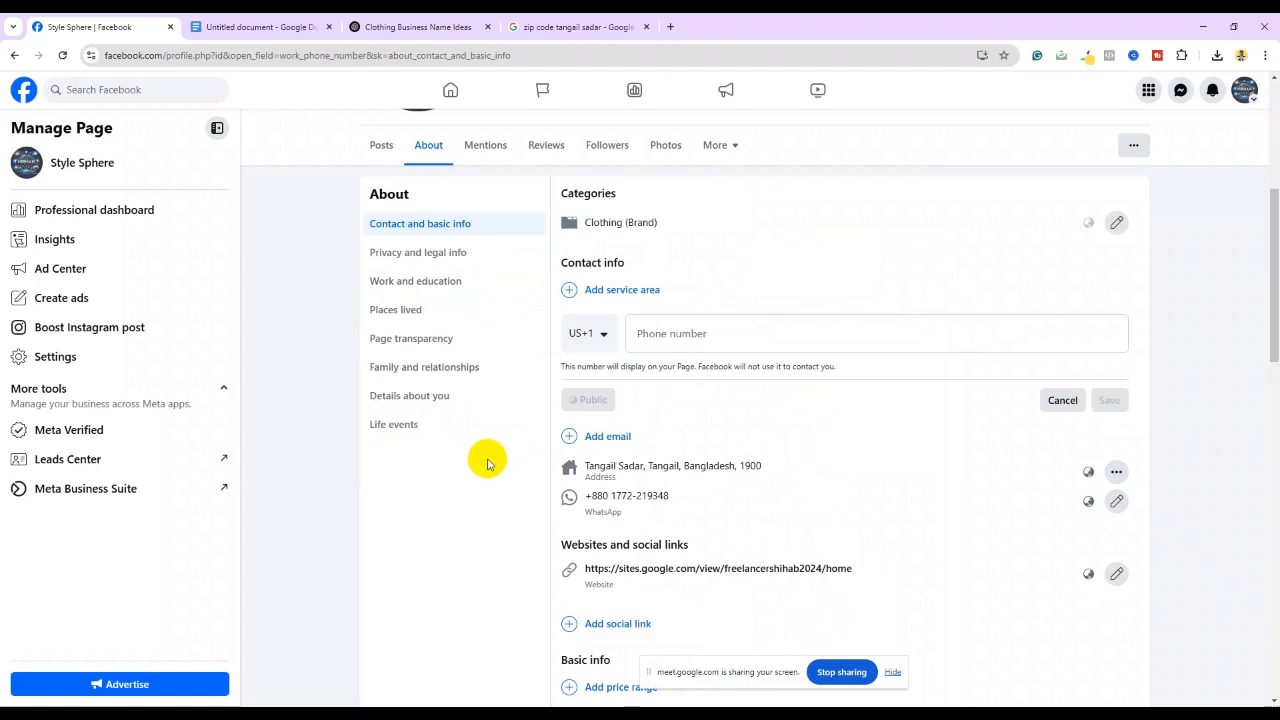
Enter the business mobile number, set its country code to Bangladesh +880, and save it
left_click(655, 335)
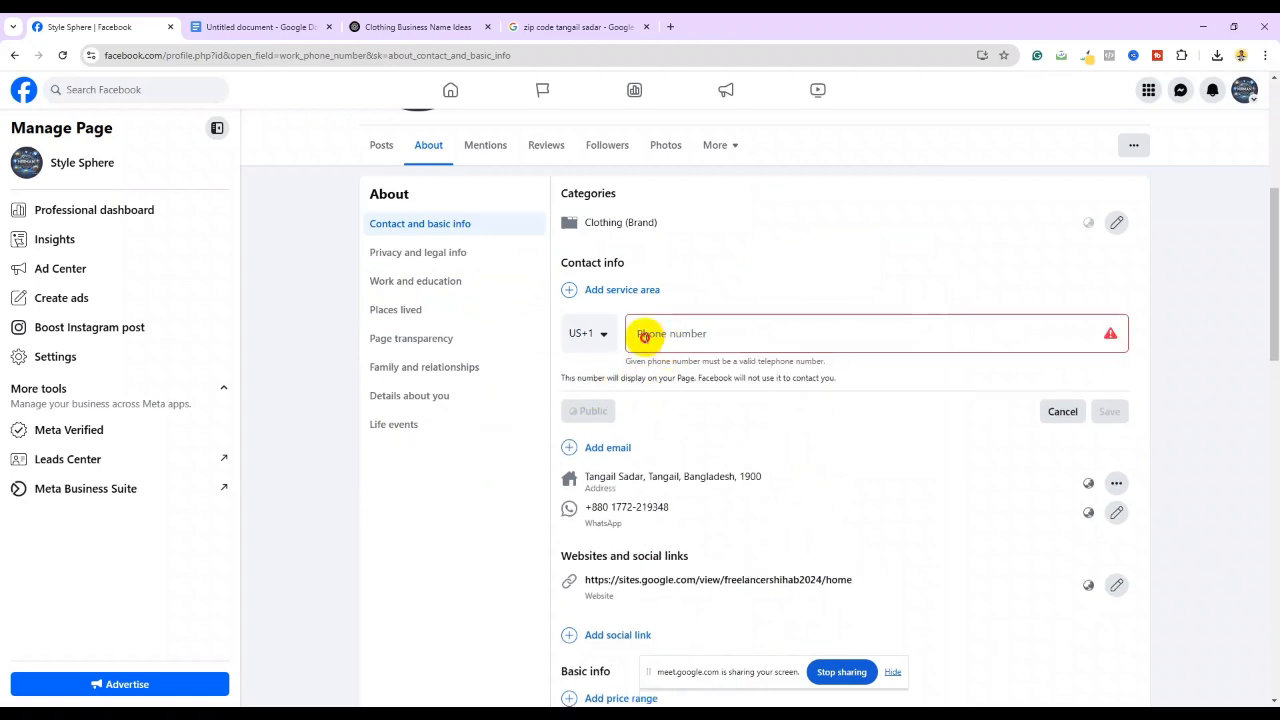
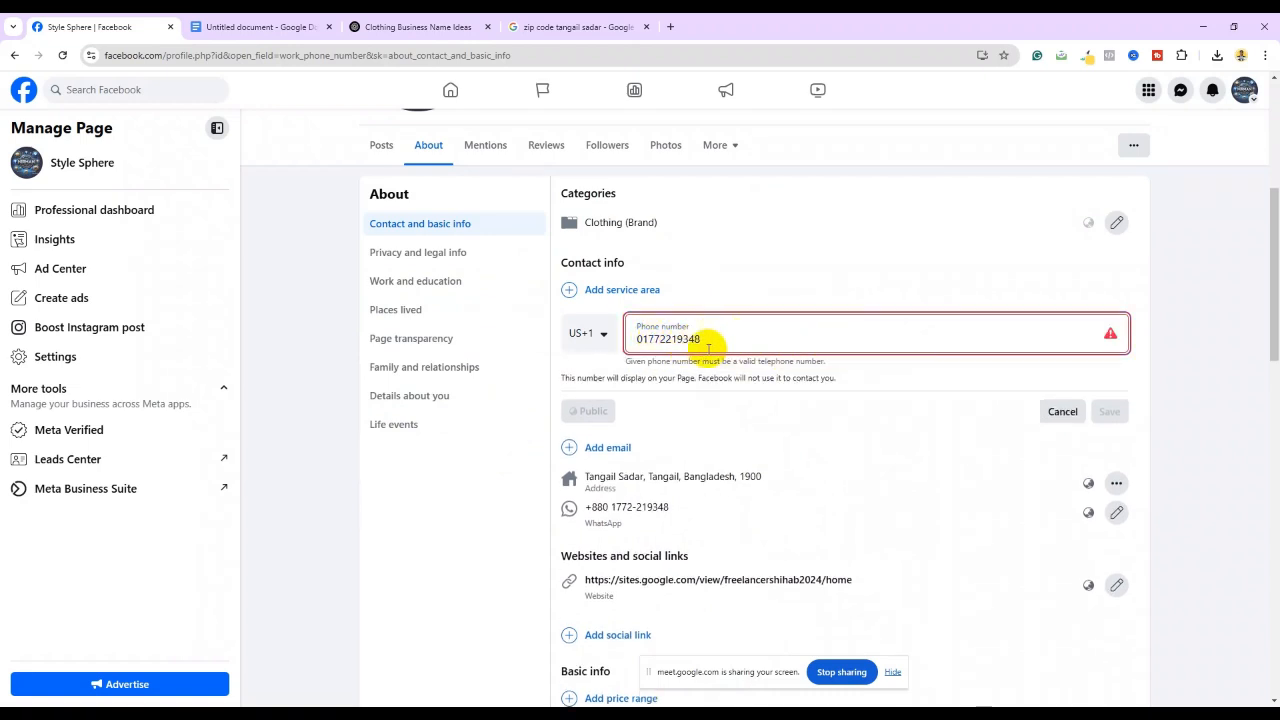
left_click(601, 338)
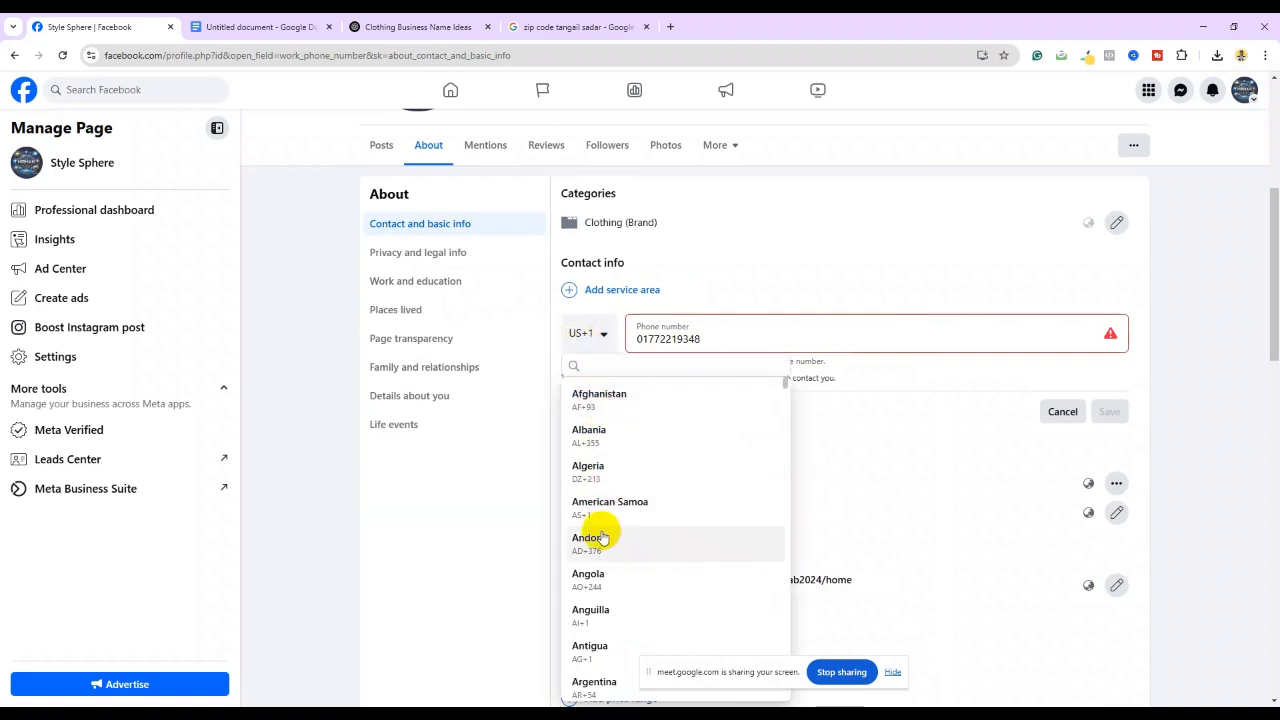
scroll(605, 535, "down", 2)
scroll(608, 535, "down", 4)
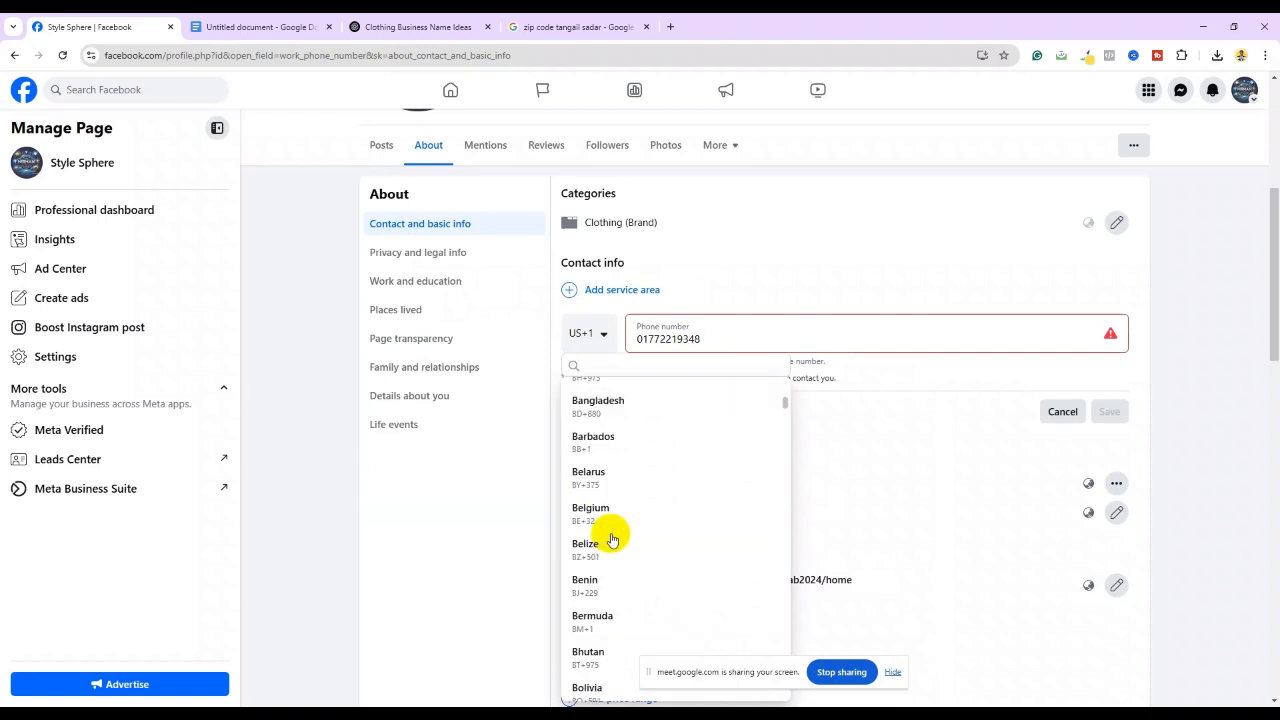
scroll(590, 460, "up", 1)
left_click(594, 478)
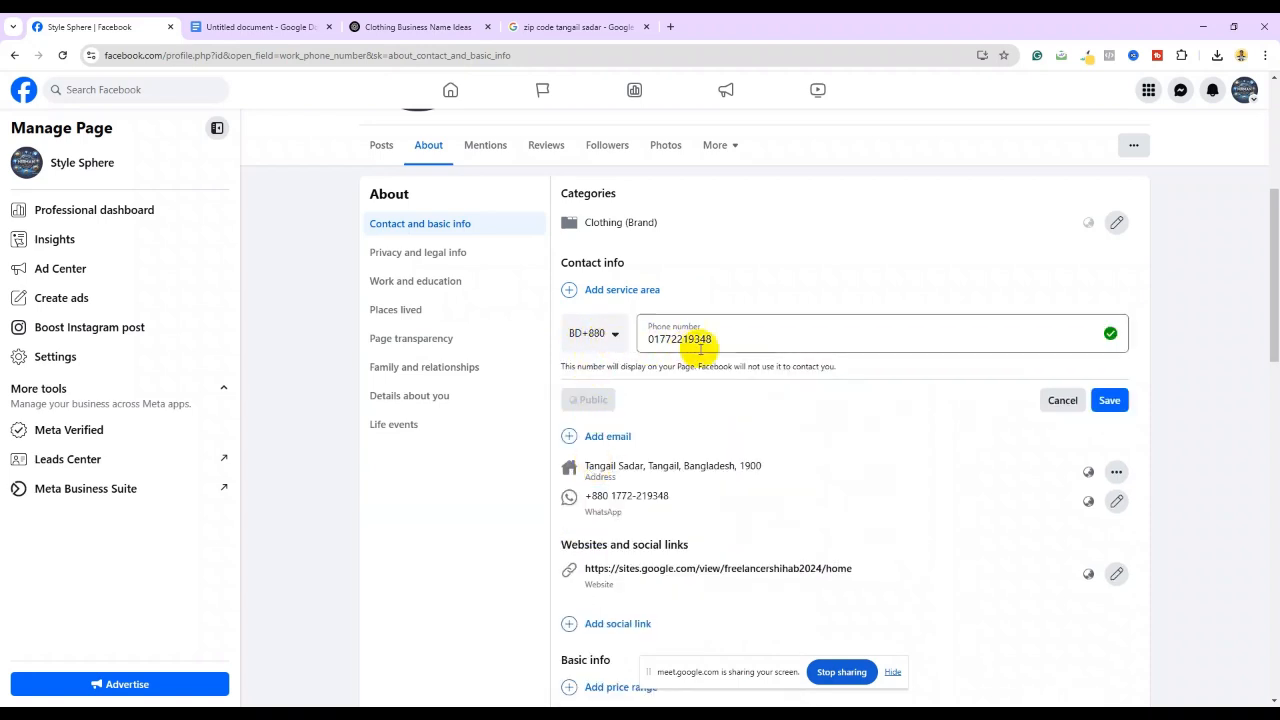
left_click(1107, 399)
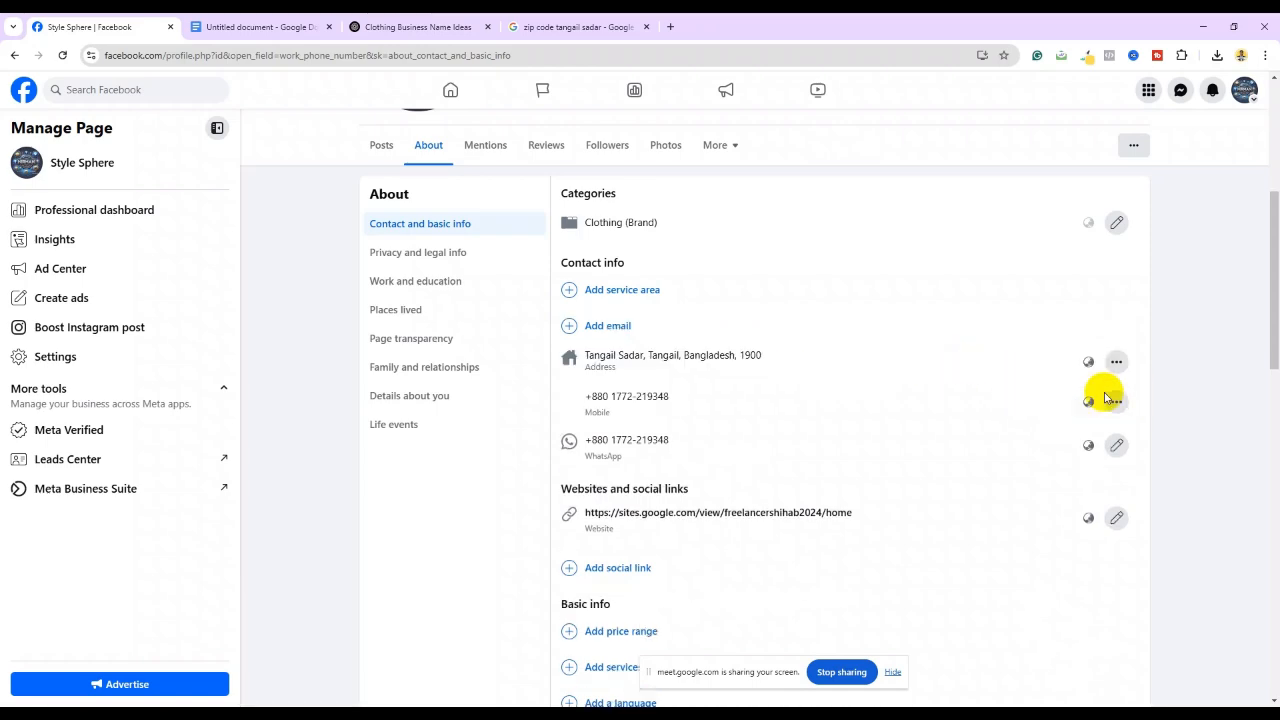
scroll(814, 346, "up", 3)
scroll(500, 350, "down", 1)
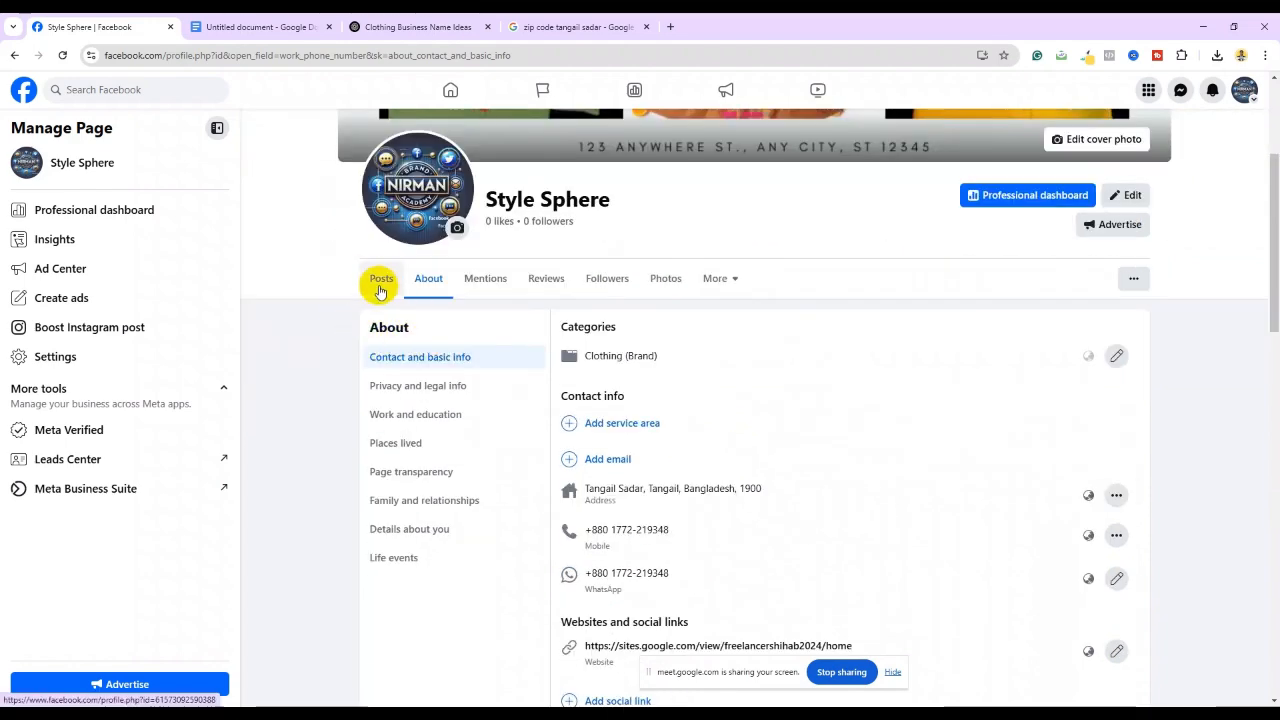
scroll(380, 290, "down", 1)
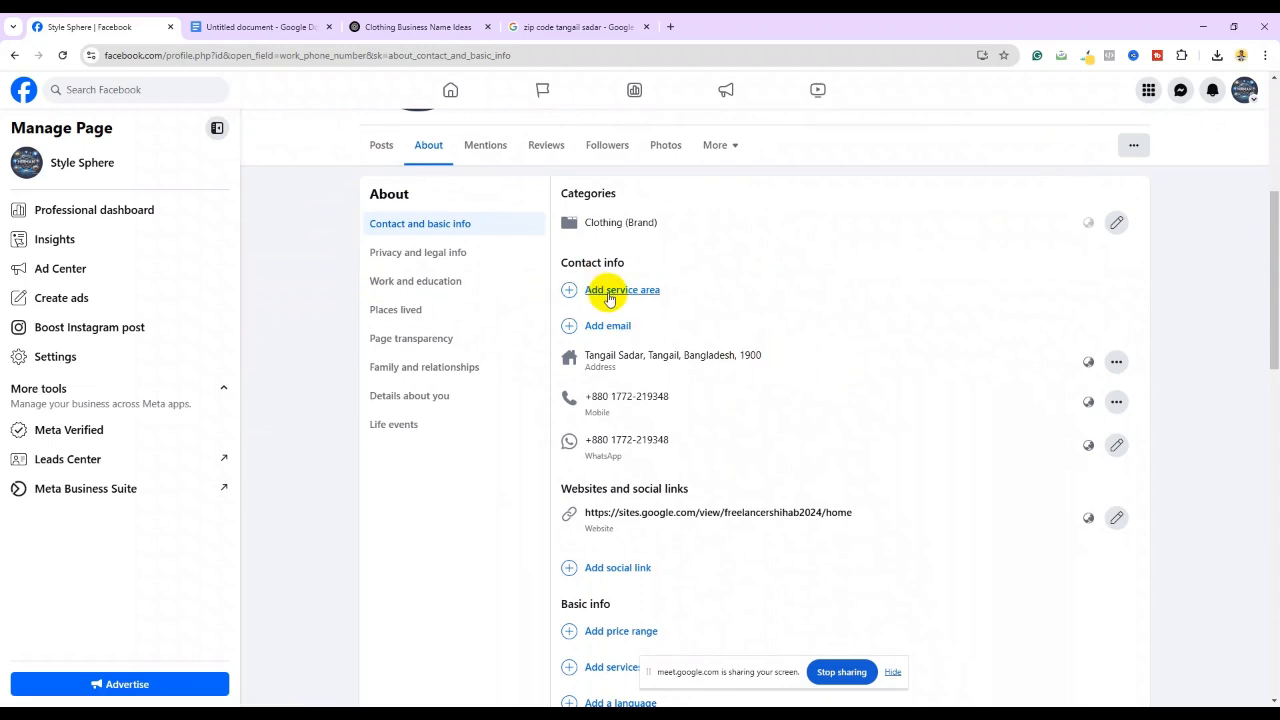
scroll(605, 330, "down", 2)
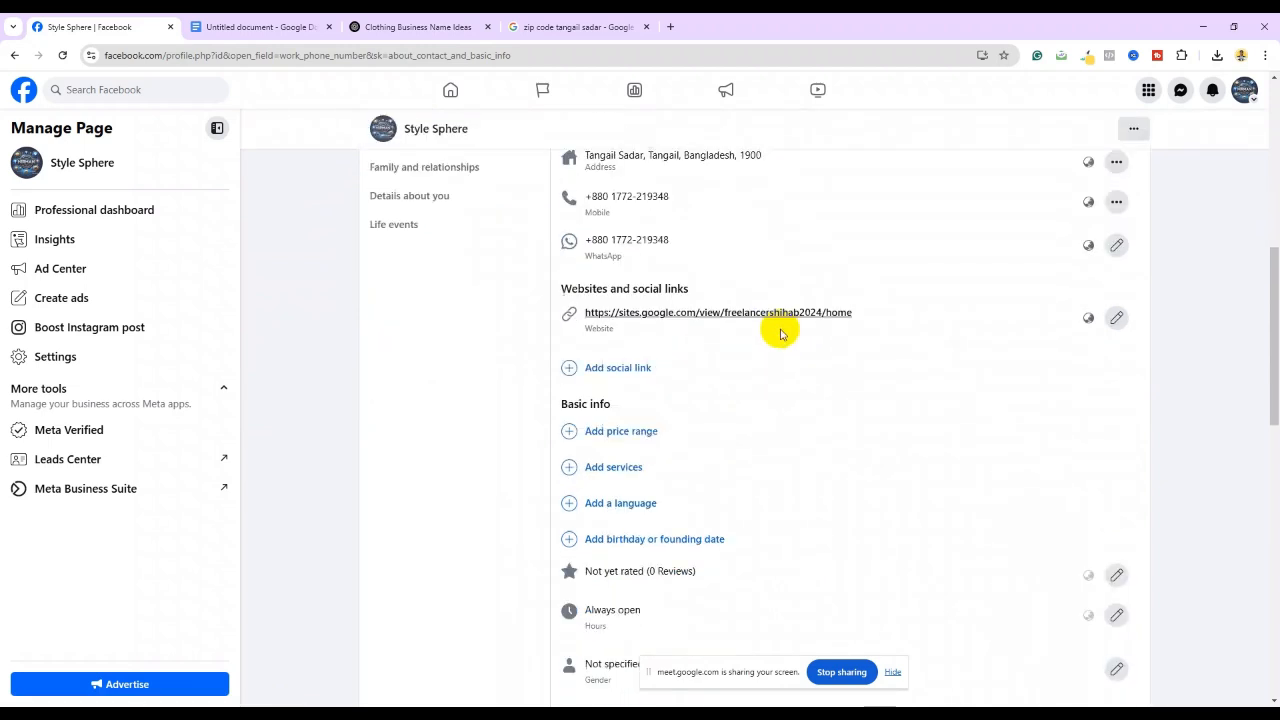
scroll(672, 378, "down", 1)
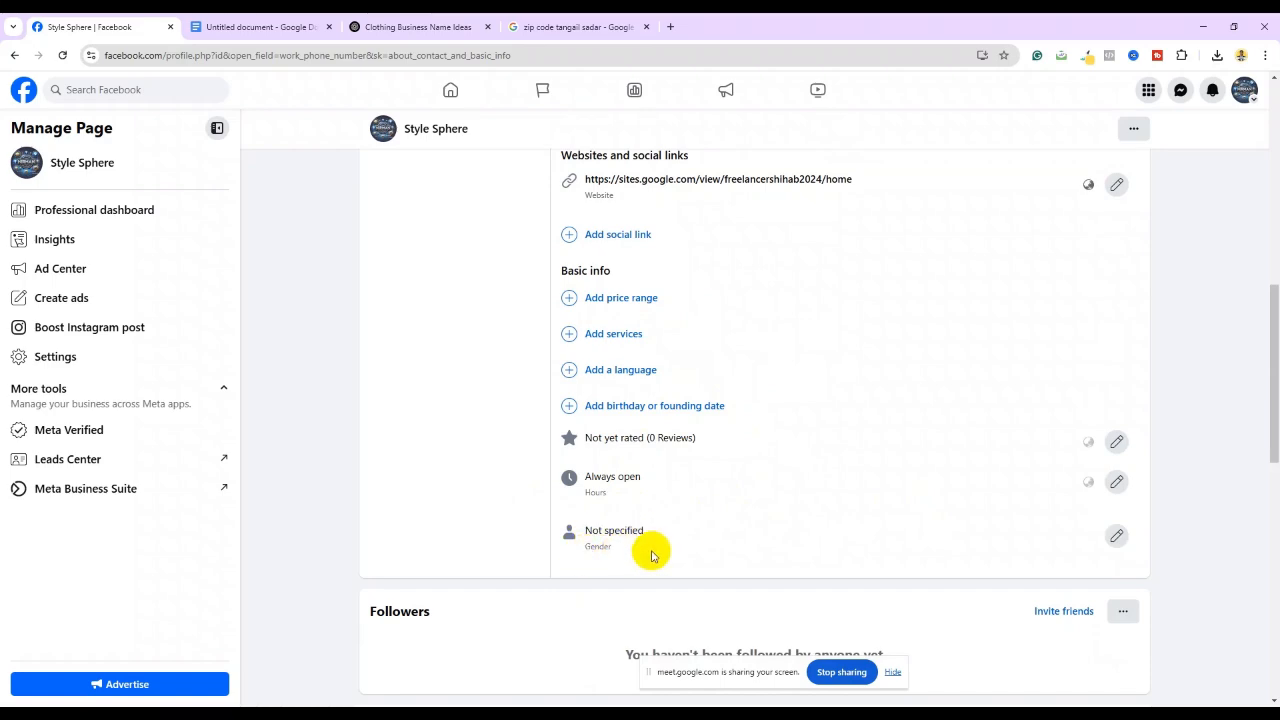
scroll(690, 530, "down", 3)
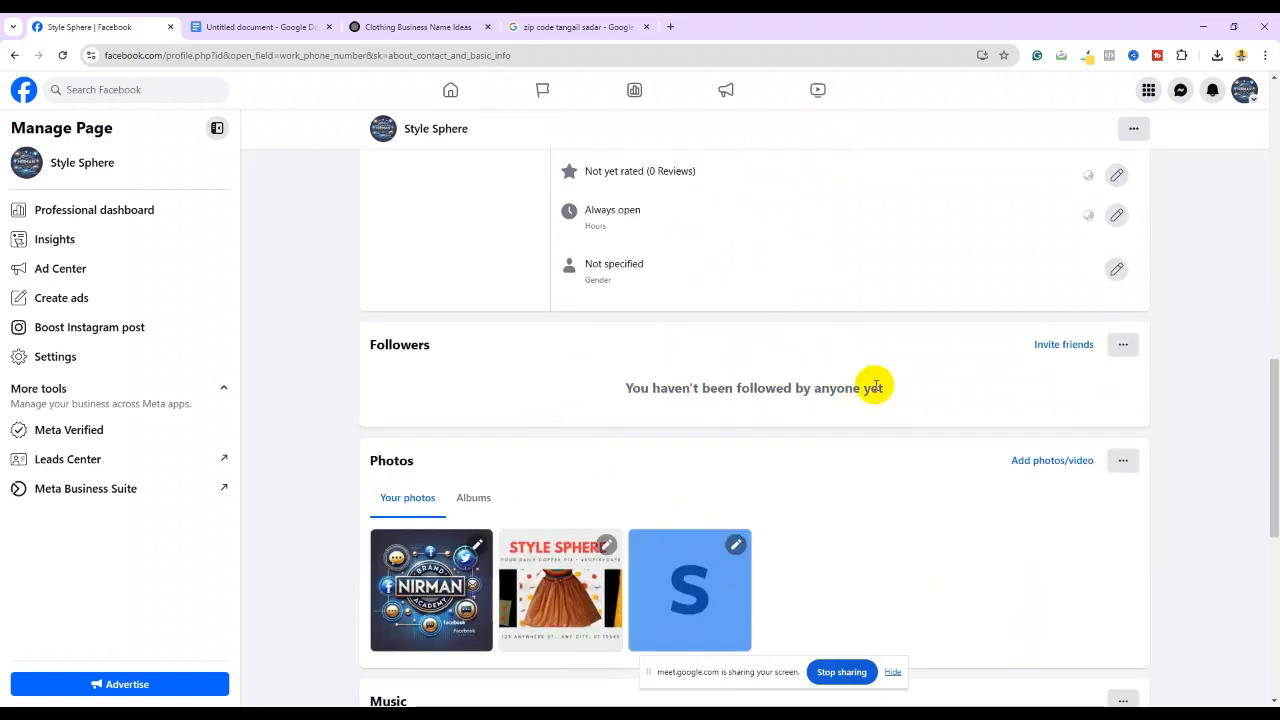
scroll(771, 400, "up", 6)
scroll(720, 412, "up", 2)
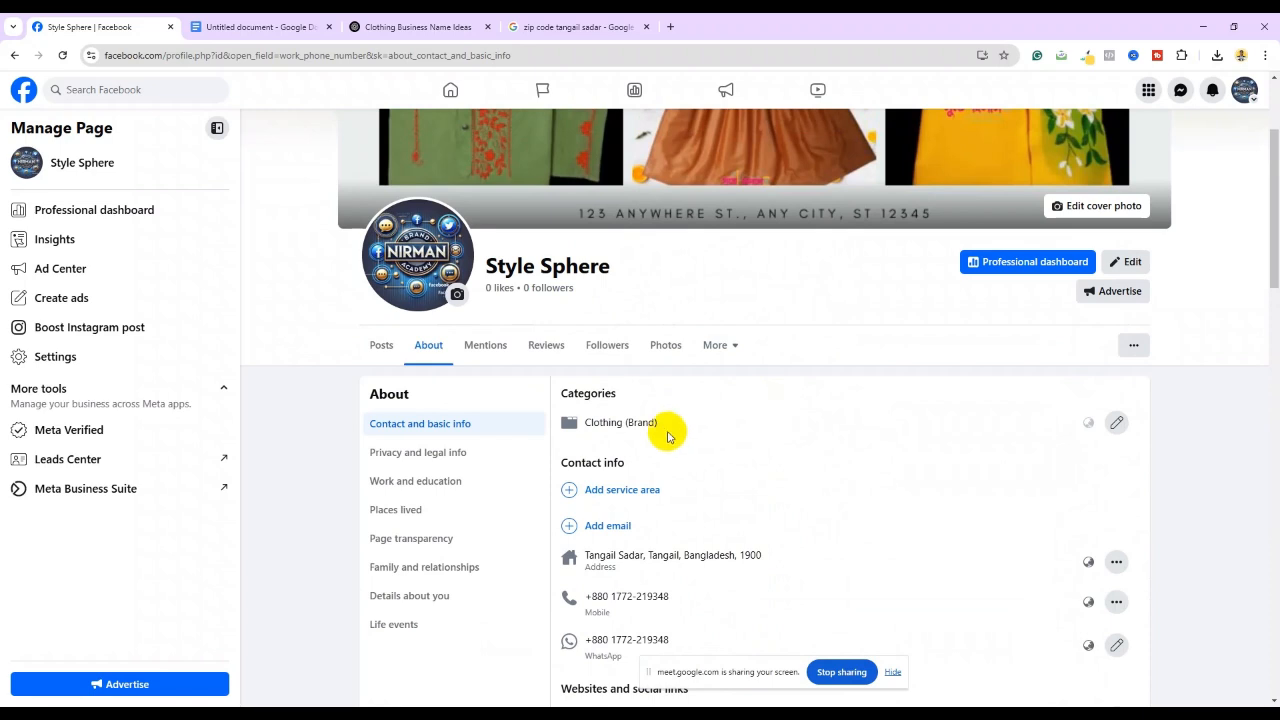
scroll(680, 430, "down", 1)
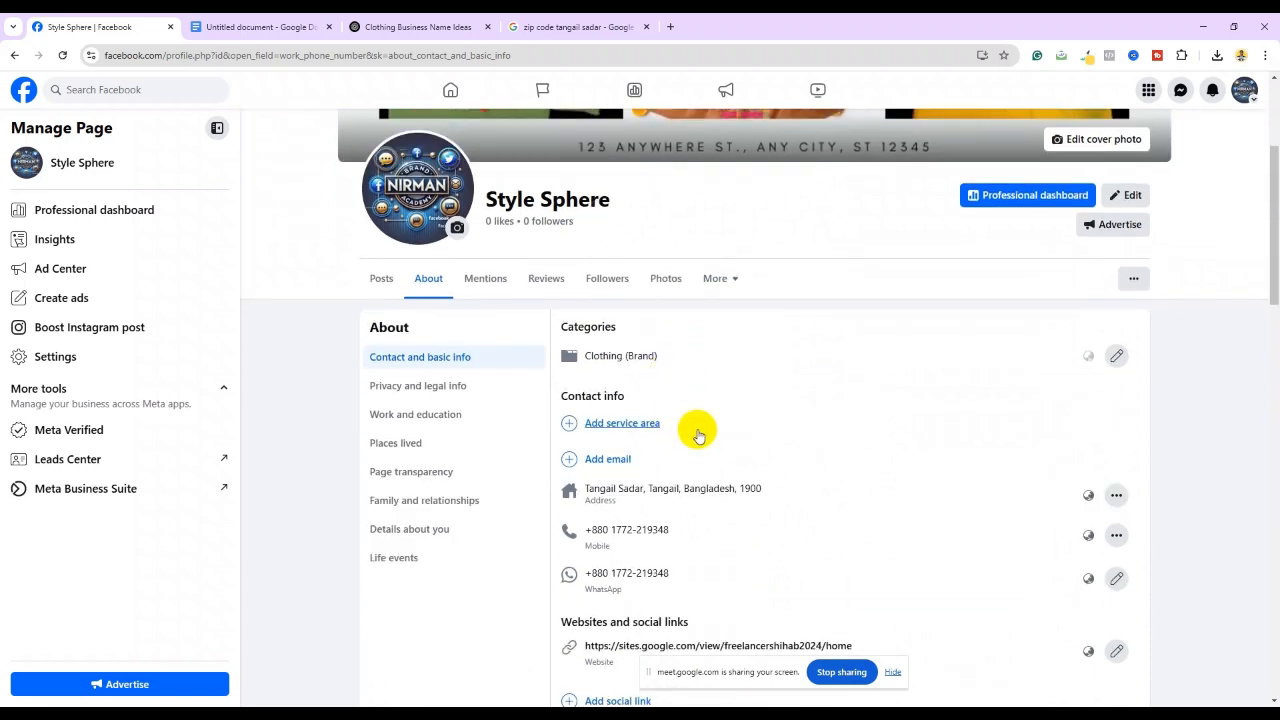
left_click(447, 90)
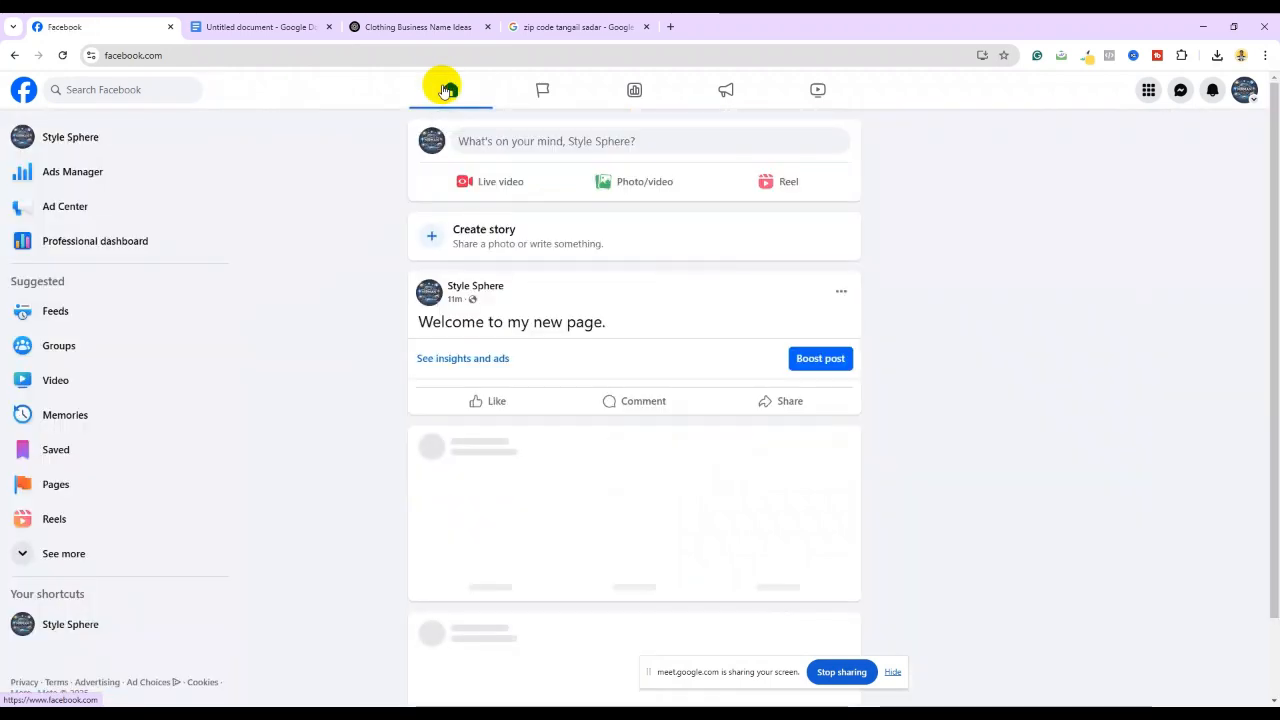
Reopen the Style Sphere page and scroll to the page health card now reading Excellent
left_click(92, 138)
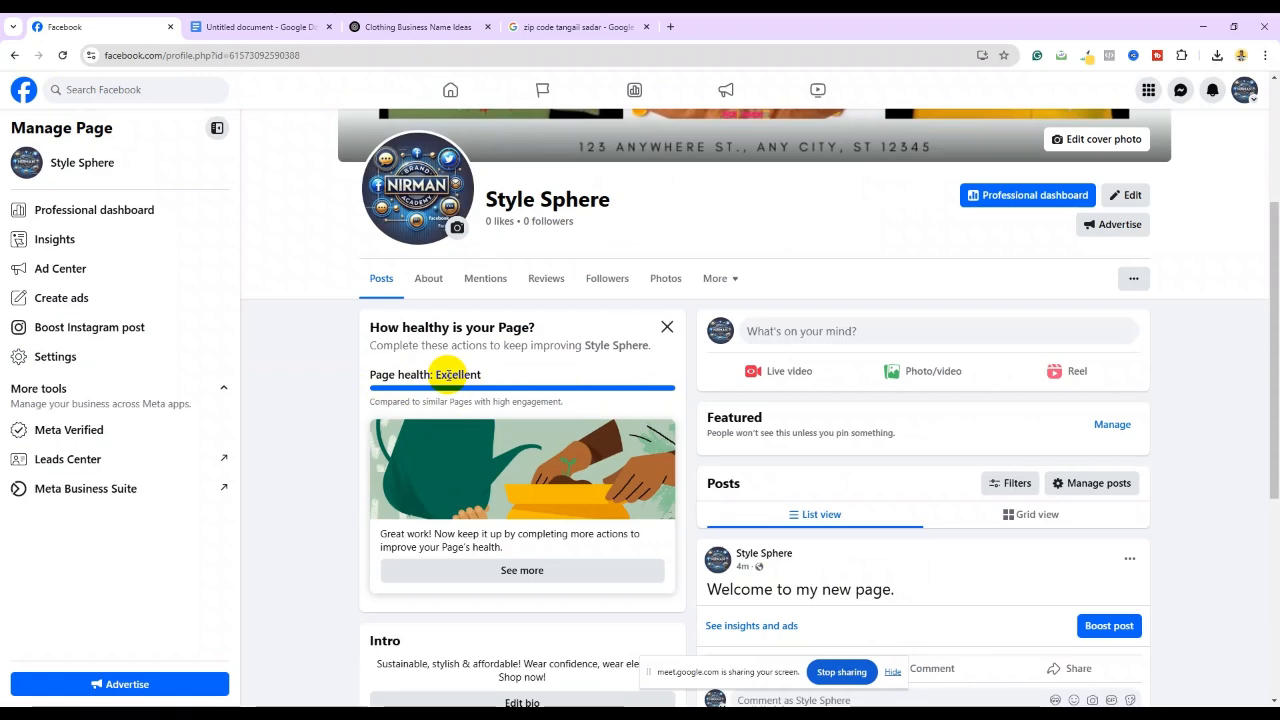
scroll(515, 372, "up", 2)
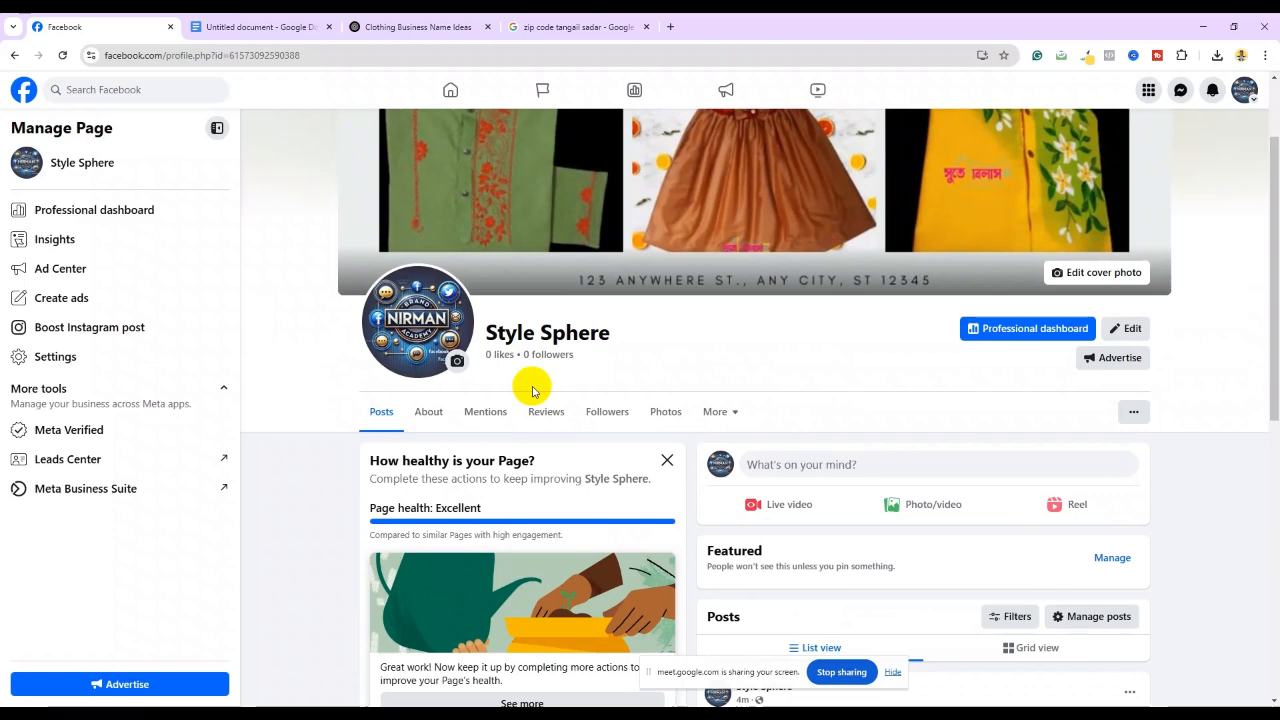
scroll(532, 390, "down", 2)
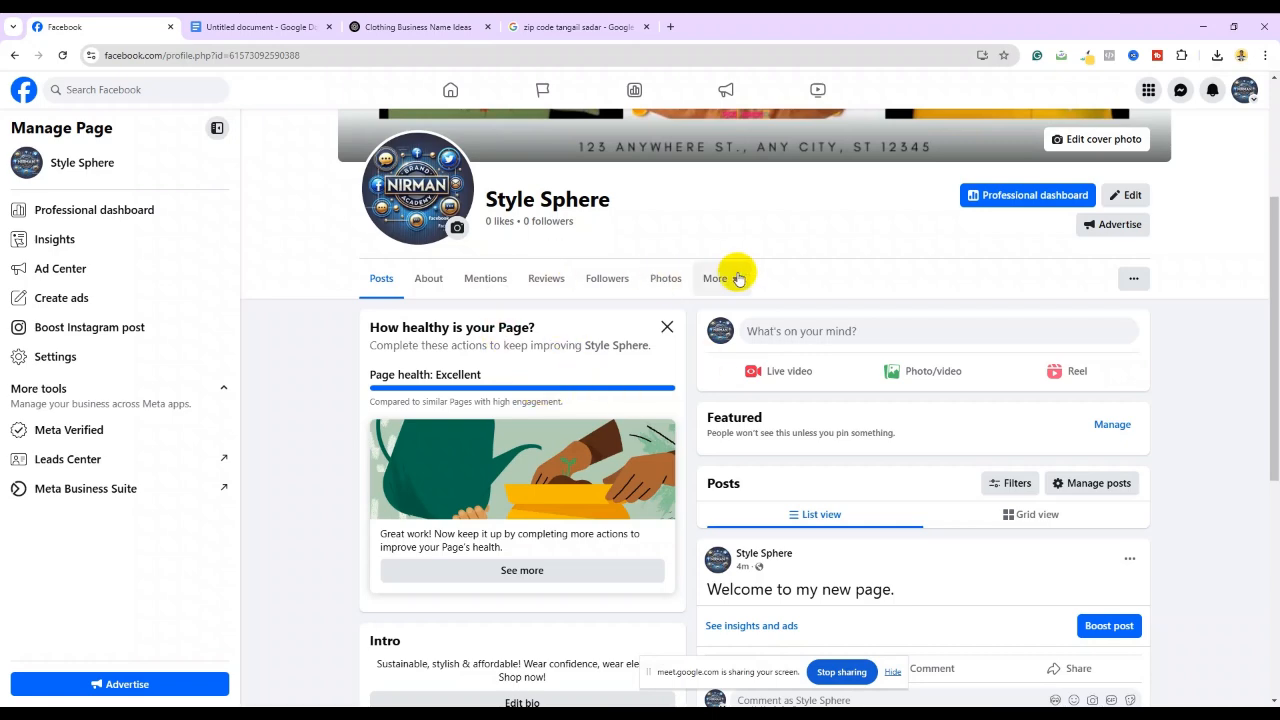
scroll(523, 234, "up", 2)
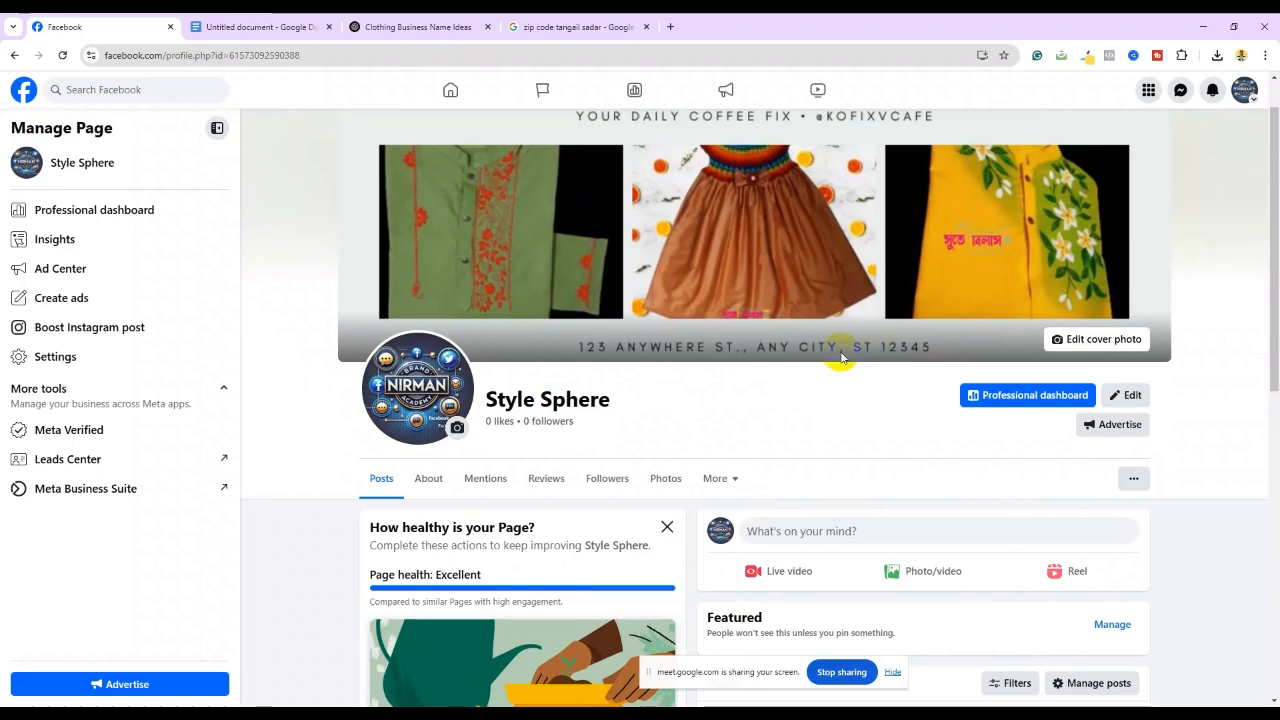
scroll(757, 347, "down", 2)
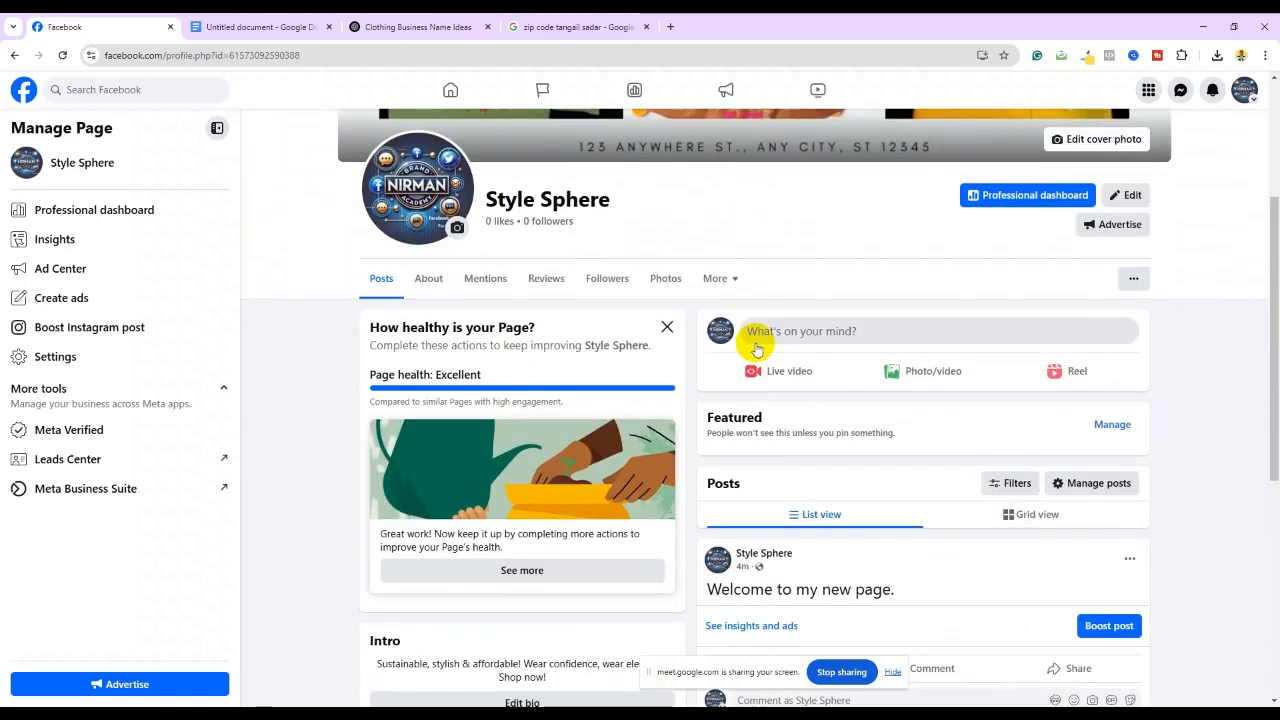
scroll(757, 347, "down", 3)
scroll(757, 347, "down", 1)
mouse_move(757, 347)
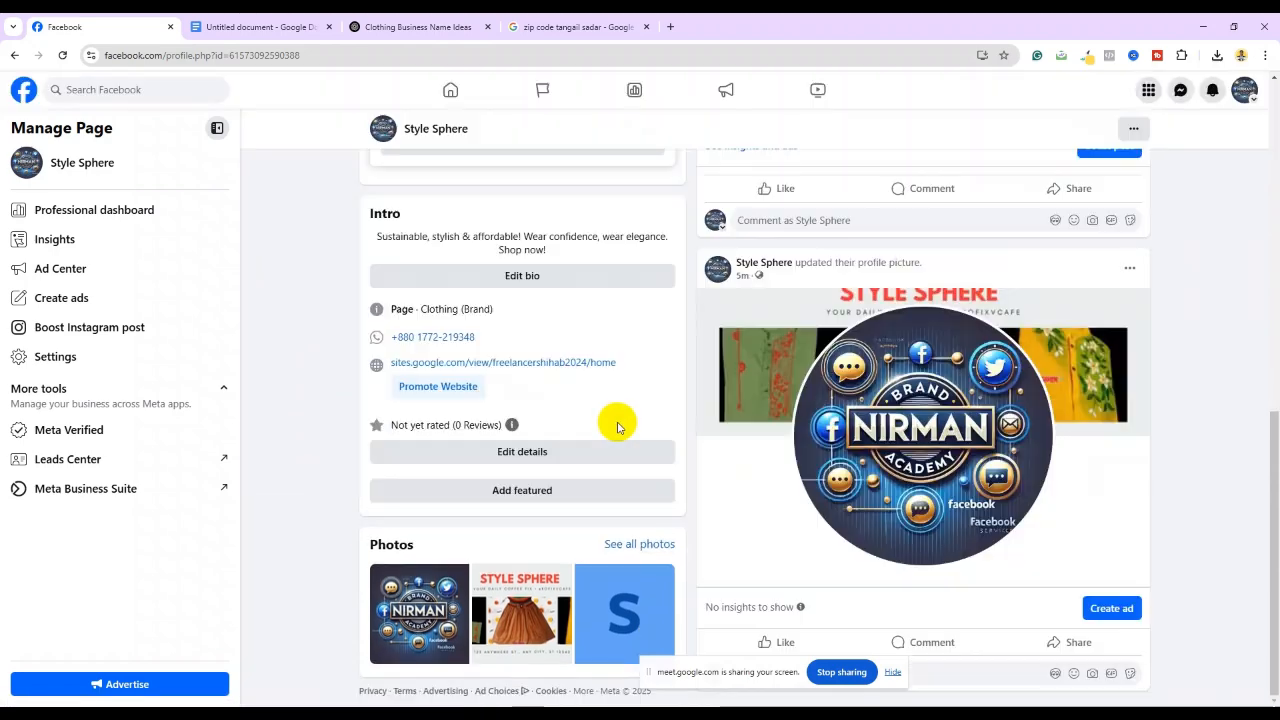
scroll(527, 425, "up", 3)
scroll(525, 422, "up", 2)
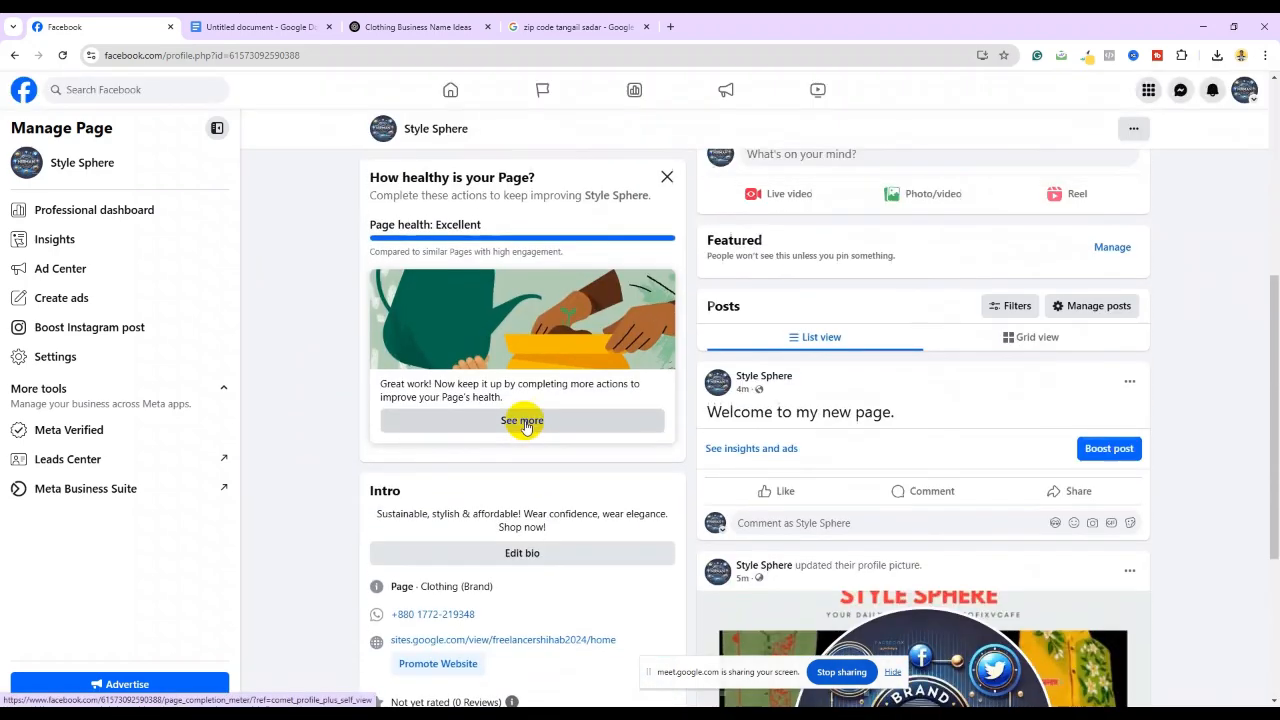